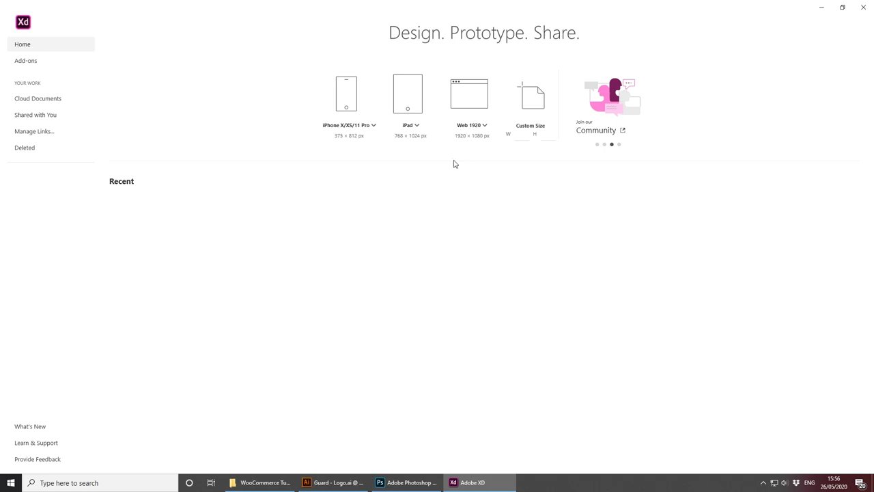
Step: Create a Web 1920 document (1920 × 1080 px) and rename its artboard as Home
{"action": "left_click", "coordinate": [470, 97]}
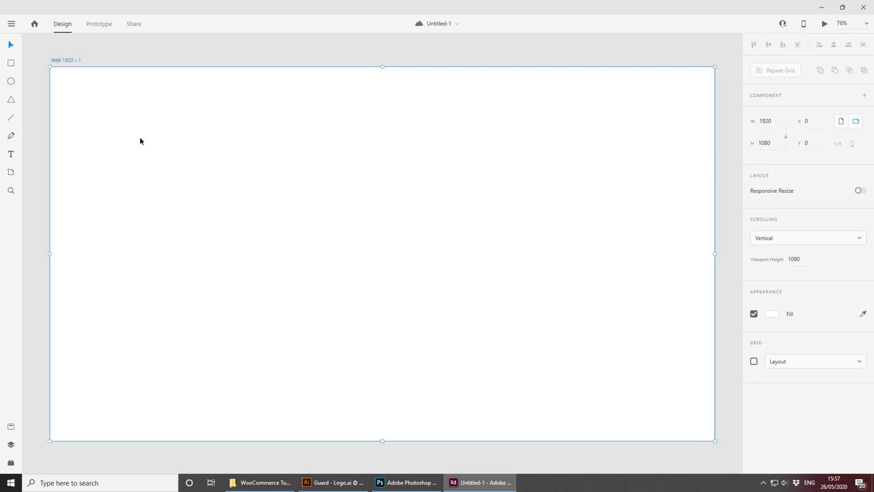
{"action": "double_click", "coordinate": [65, 60]}
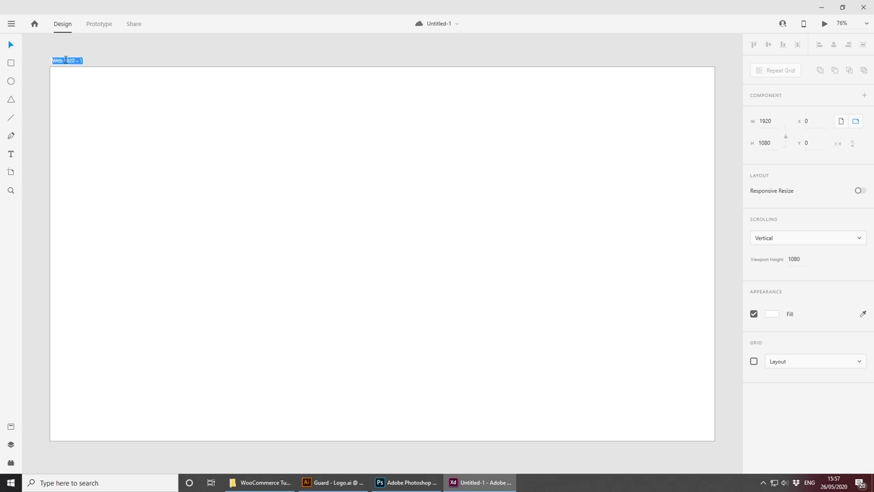
{"action": "type", "text": "Home"}
{"action": "key", "text": "Return"}
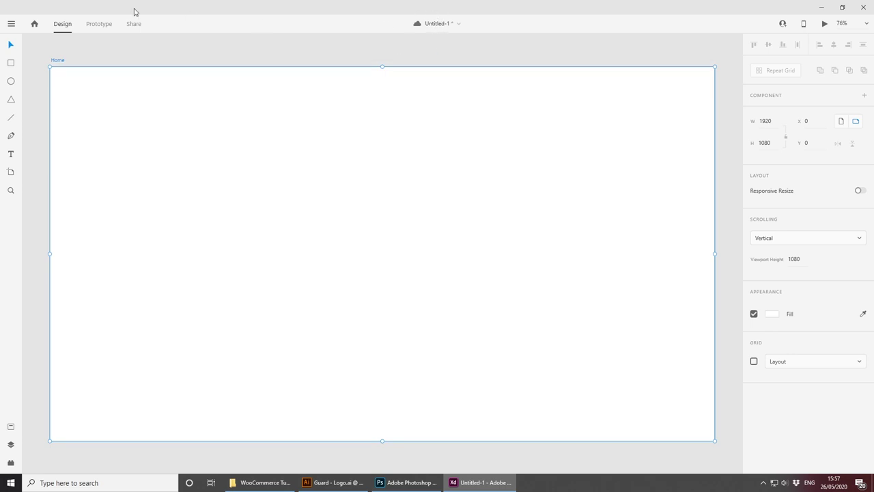
Step: Save the design as a local document named Guard - WooCommerce.xd in the WooCommerce Tutorial folder, replacing the existing file
{"action": "left_click", "coordinate": [10, 25]}
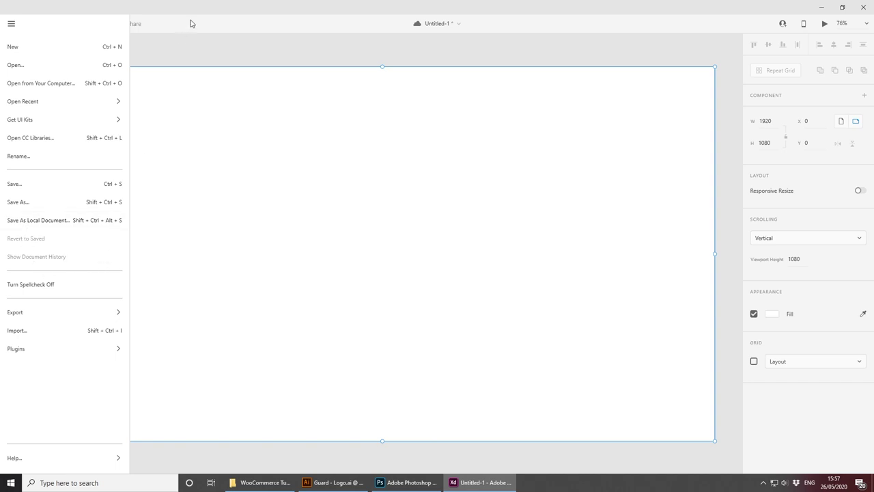
{"action": "left_click", "coordinate": [202, 61]}
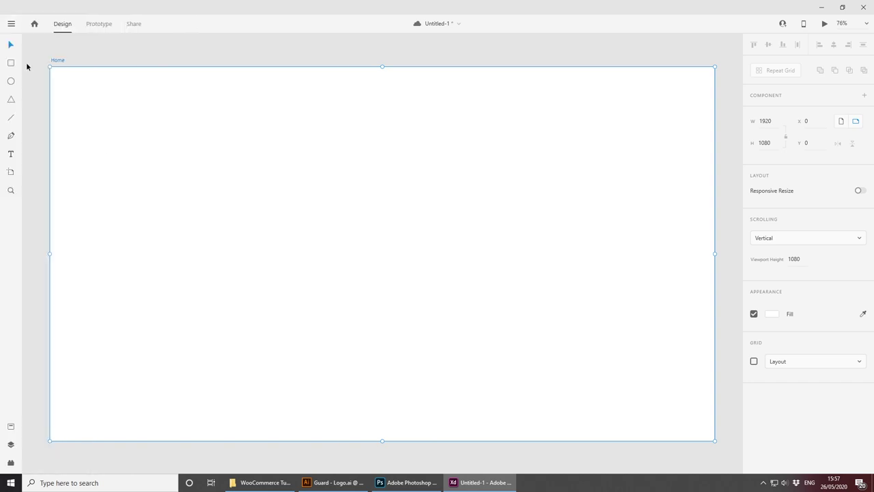
{"action": "left_click", "coordinate": [11, 26]}
{"action": "left_click", "coordinate": [21, 223]}
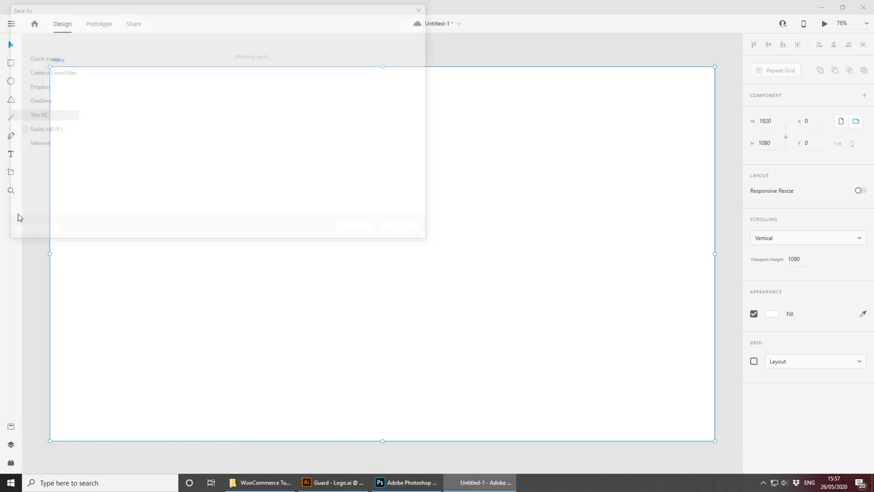
{"action": "left_click", "coordinate": [220, 91]}
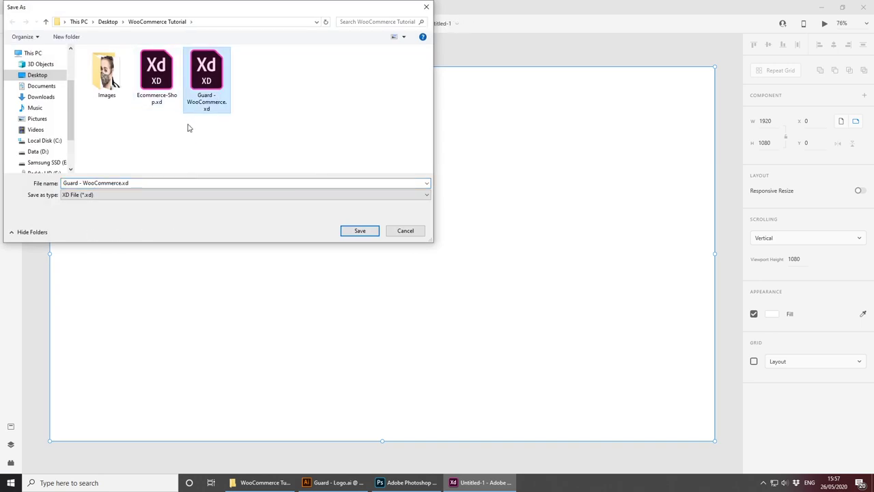
{"action": "left_click", "coordinate": [359, 231]}
{"action": "left_click", "coordinate": [456, 243]}
{"action": "left_click", "coordinate": [325, 51]}
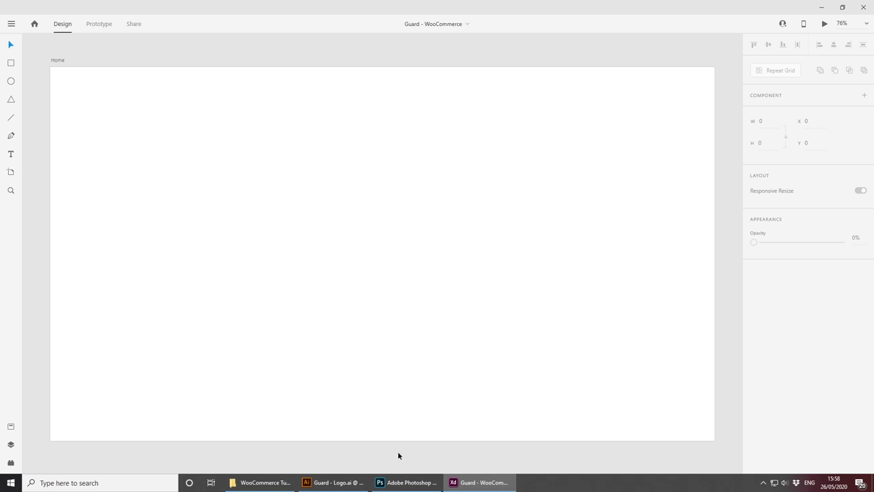
Step: Switch to Illustrator, copy the large "Guard." logo text from Guard - Logo.ai, and paste it onto the Home artboard in Adobe XD
{"action": "mouse_move", "coordinate": [426, 484]}
{"action": "left_click", "coordinate": [335, 483]}
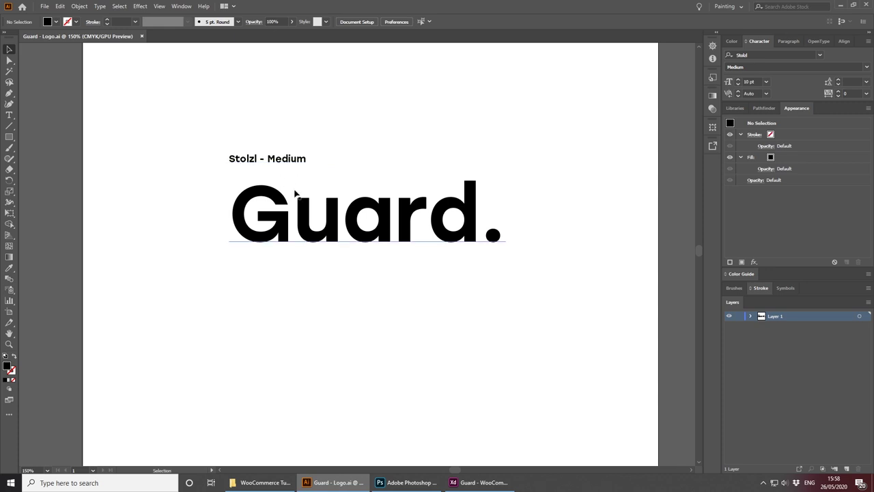
{"action": "left_click", "coordinate": [337, 233]}
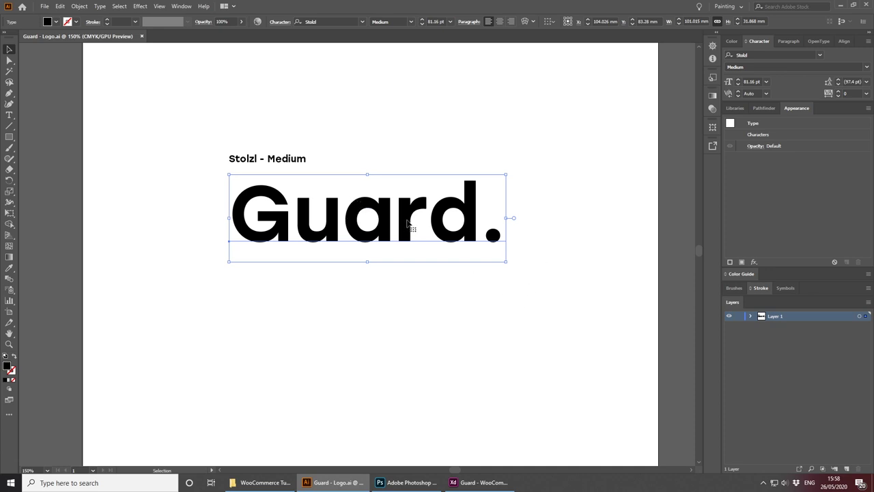
{"action": "left_click", "coordinate": [460, 339]}
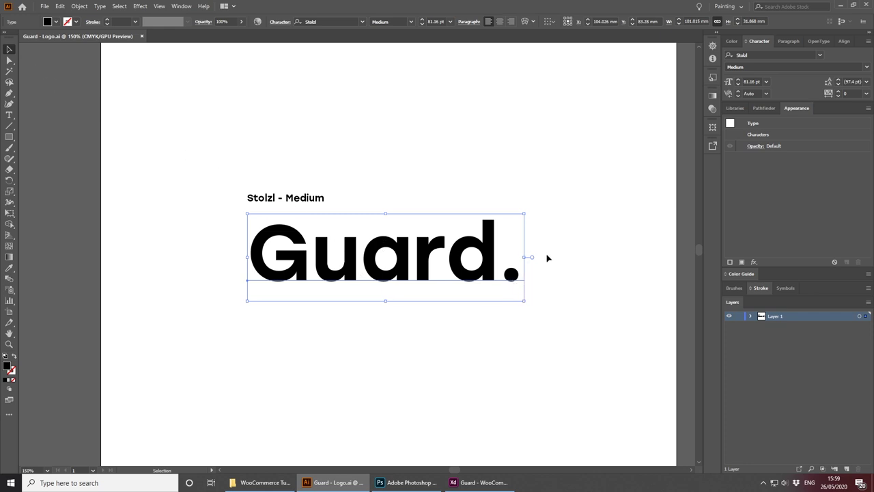
{"action": "left_click", "coordinate": [547, 258]}
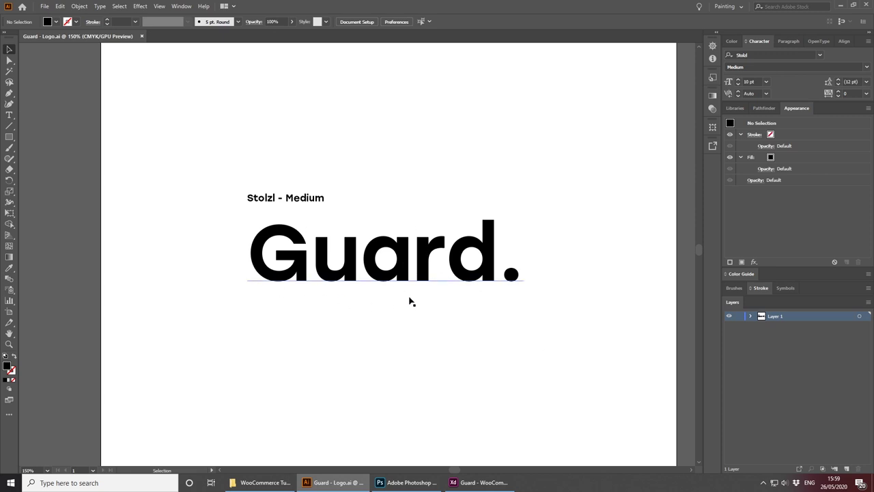
{"action": "left_click_drag", "start_coordinate": [592, 337], "coordinate": [136, 228]}
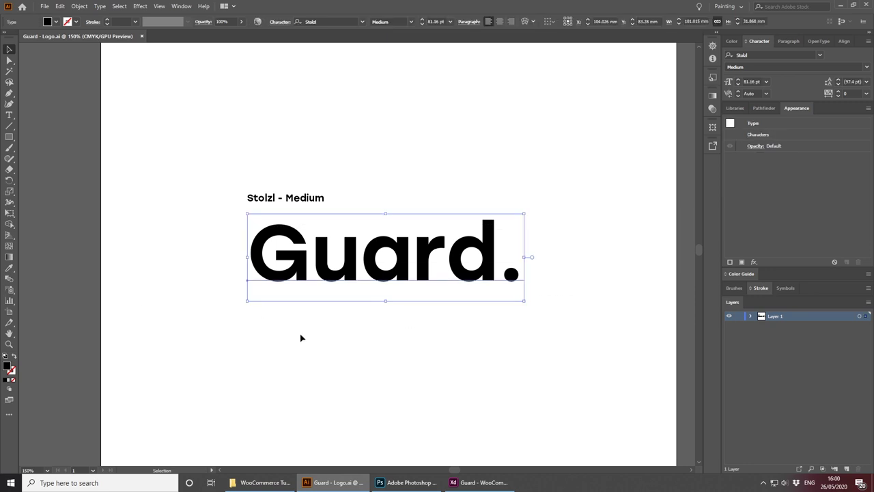
{"action": "left_click", "coordinate": [480, 482]}
{"action": "key", "text": "ctrl+v"}
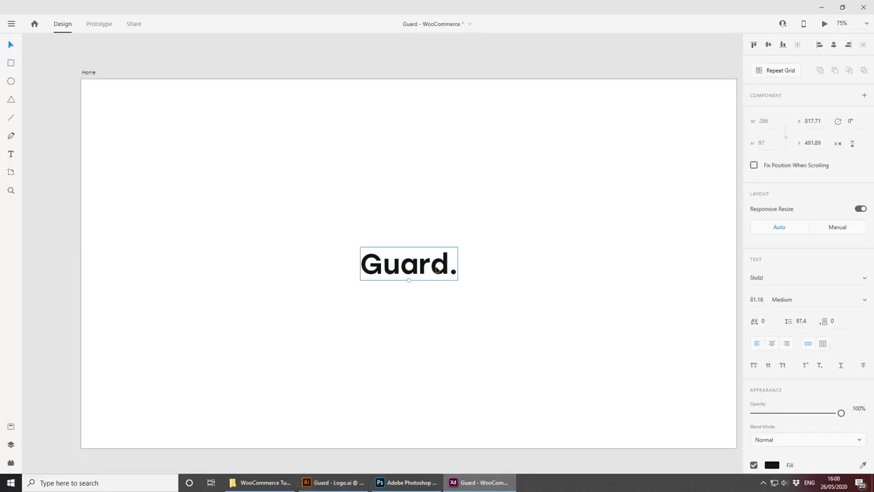
Step: Move the "Guard." logo to the top-left corner of the Home artboard and scale it down to about half its size
{"action": "left_click_drag", "start_coordinate": [434, 271], "coordinate": [157, 107]}
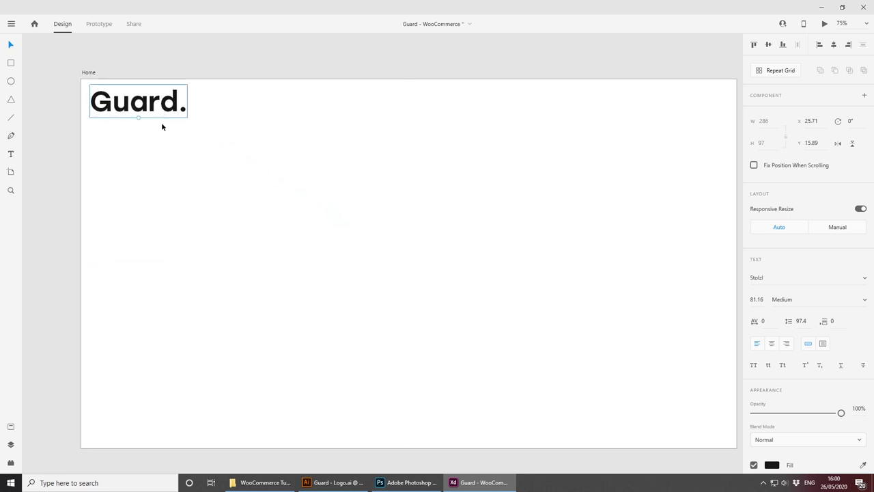
{"action": "left_click", "coordinate": [198, 175]}
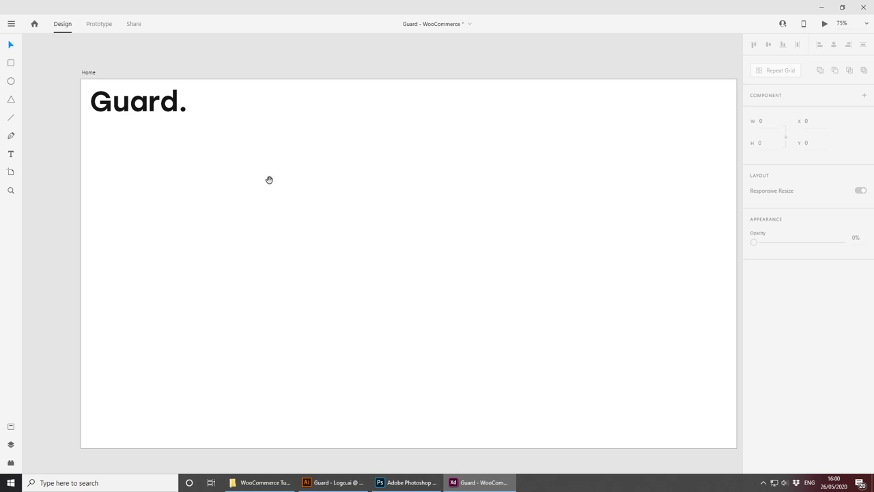
{"action": "left_click_drag", "start_coordinate": [181, 144], "coordinate": [454, 312]}
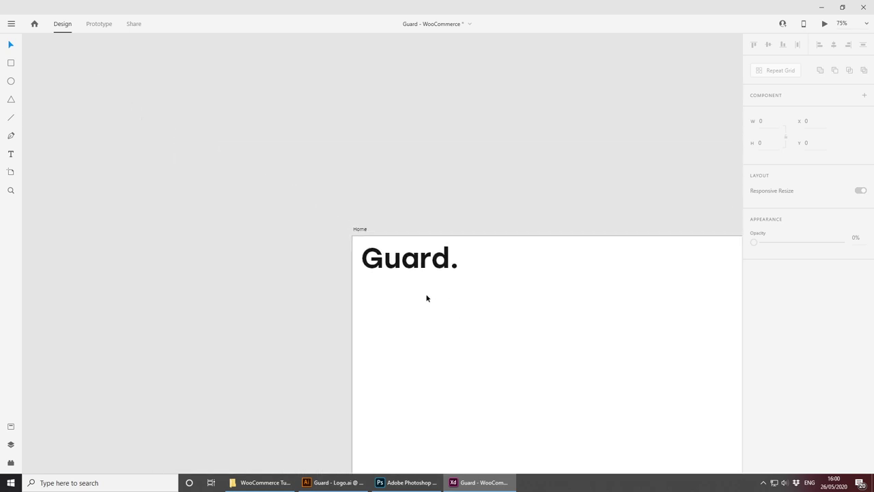
{"action": "key", "text": "ctrl+plus"}
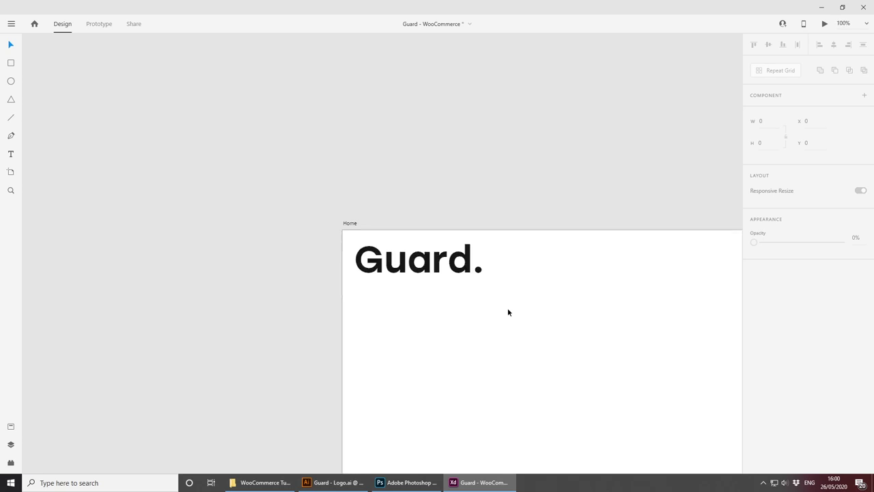
{"action": "left_click_drag", "start_coordinate": [508, 312], "coordinate": [431, 302]}
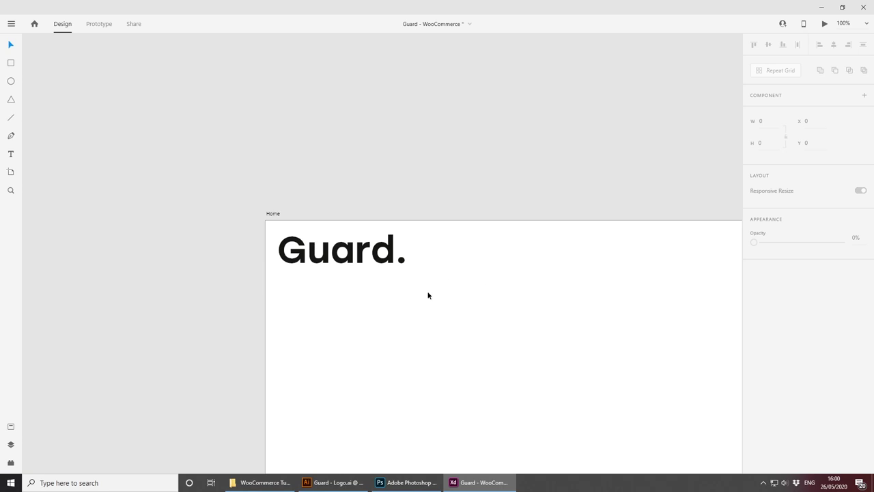
{"action": "key", "text": "ctrl+plus"}
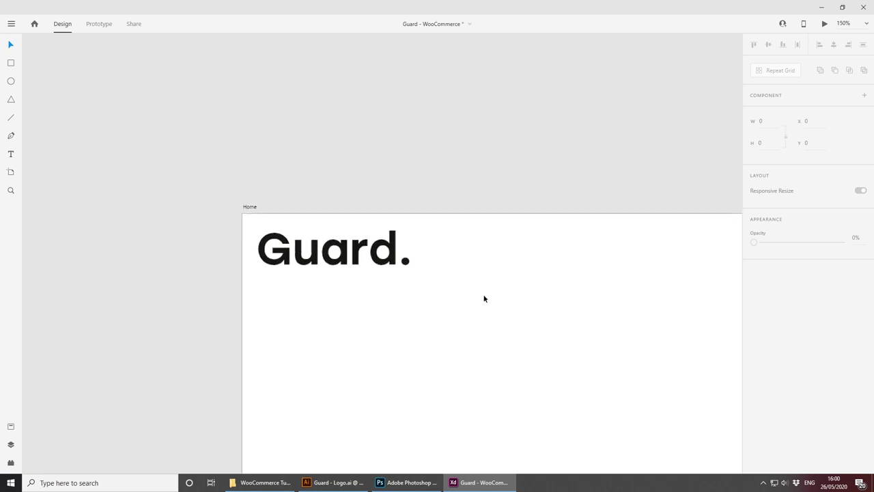
{"action": "left_click_drag", "start_coordinate": [475, 335], "coordinate": [172, 219]}
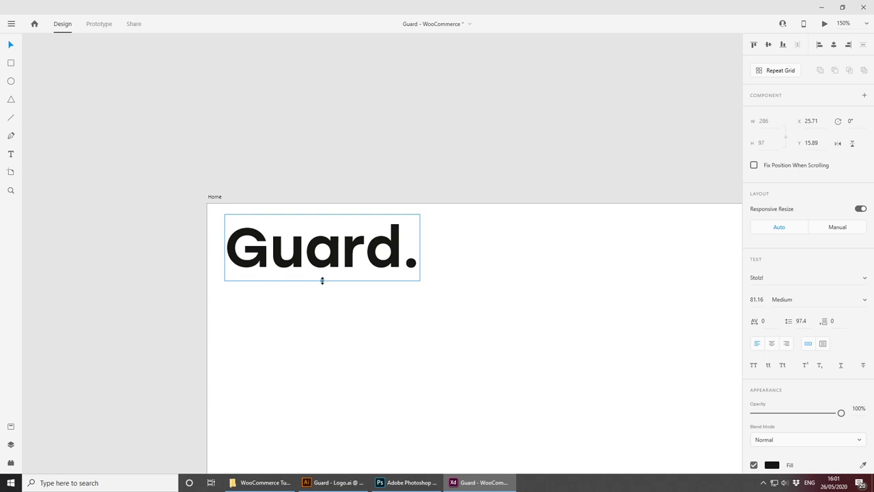
{"action": "left_click_drag", "start_coordinate": [322, 280], "coordinate": [285, 236]}
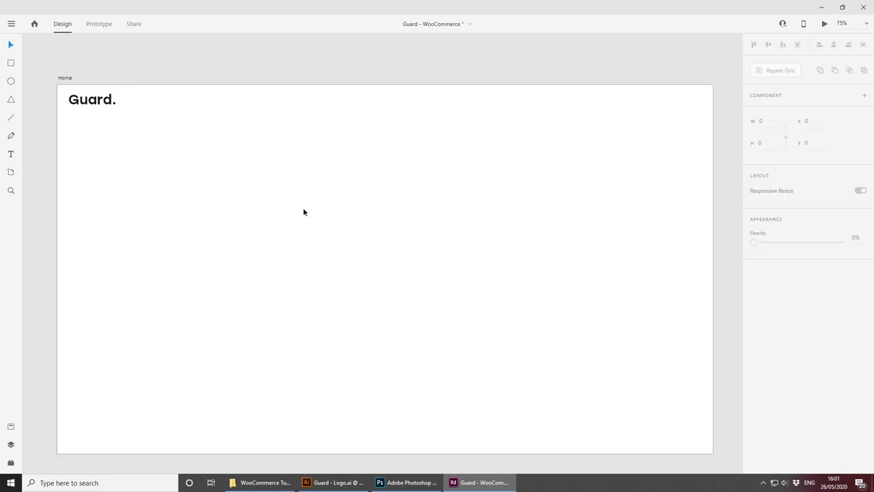
Step: Draw an area text box about 590 × 255 on the pasteboard left of the Home artboard, containing "Body Text"
{"action": "left_click_drag", "start_coordinate": [177, 168], "coordinate": [375, 209]}
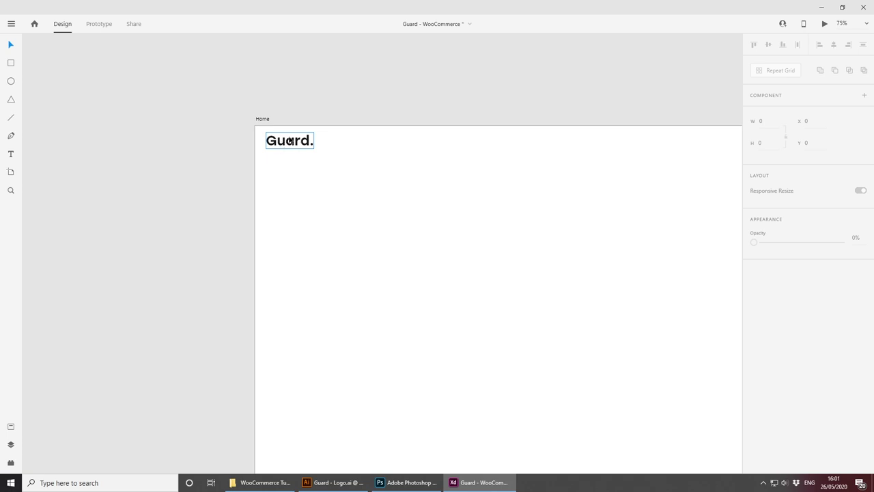
{"action": "left_click_drag", "start_coordinate": [421, 193], "coordinate": [620, 162]}
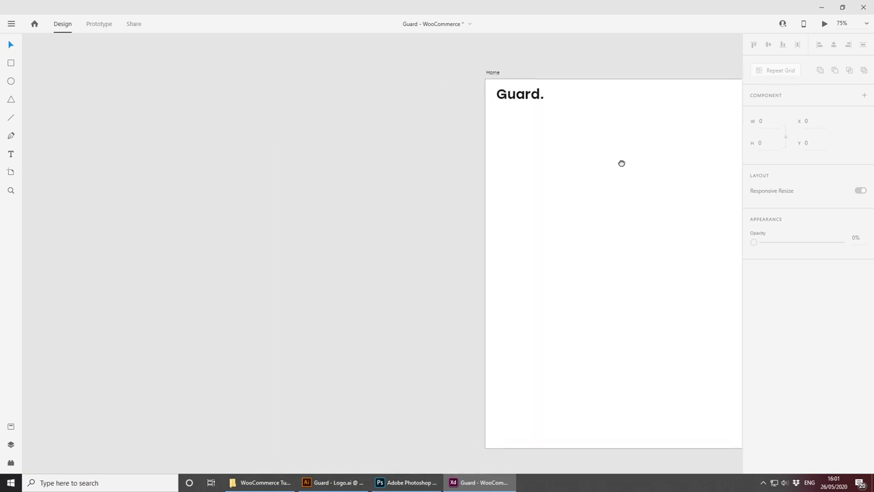
{"action": "mouse_move", "coordinate": [564, 161]}
{"action": "left_mouse_down"}
{"action": "mouse_move", "coordinate": [509, 166]}
{"action": "mouse_move", "coordinate": [553, 155]}
{"action": "left_mouse_up"}
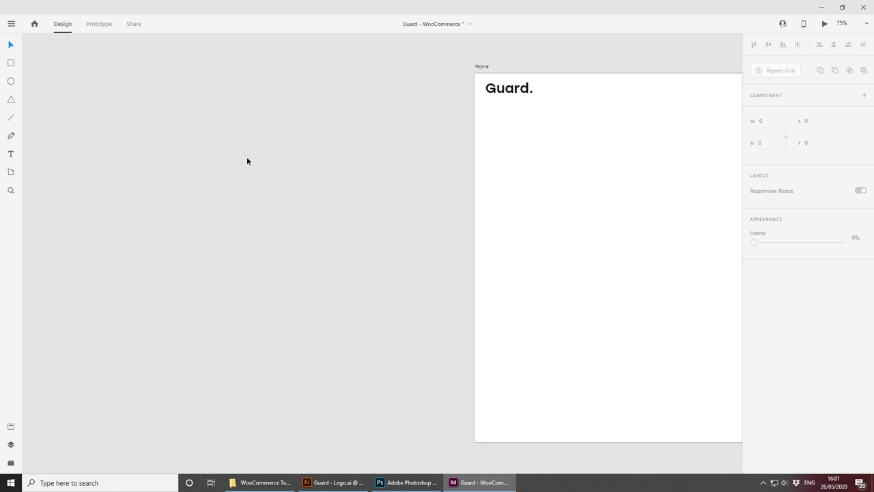
{"action": "left_click", "coordinate": [11, 156]}
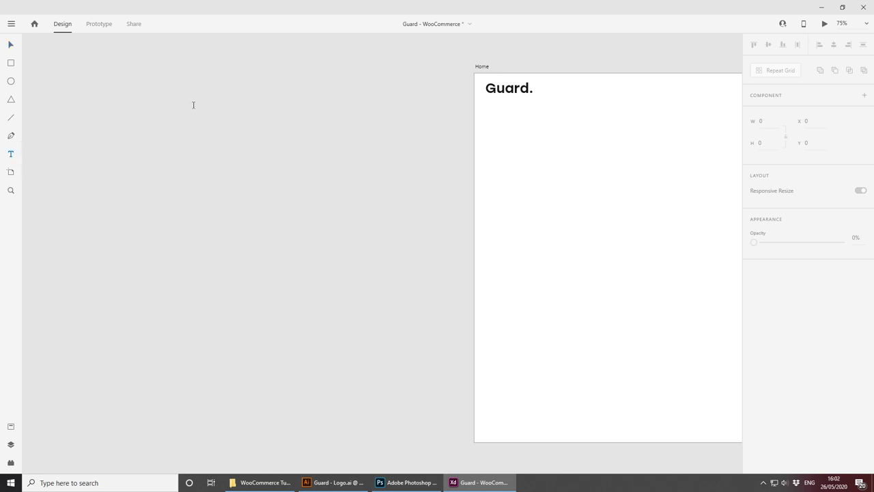
{"action": "left_click_drag", "start_coordinate": [193, 106], "coordinate": [394, 195]}
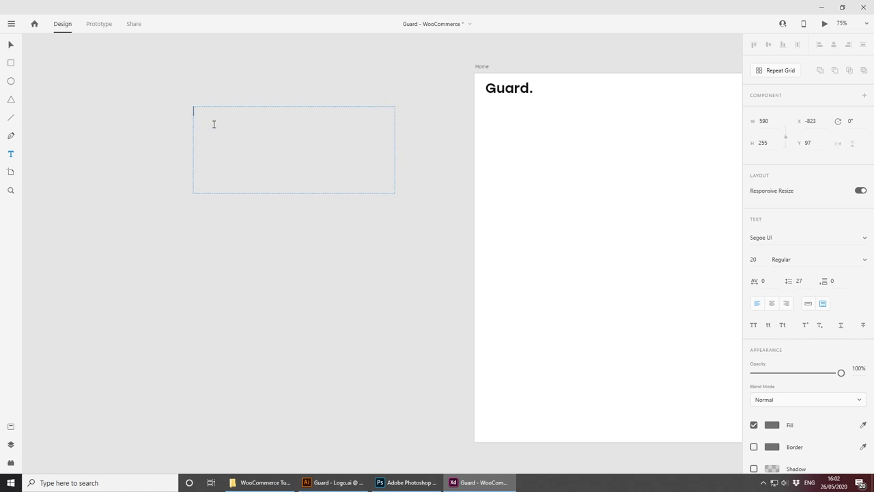
{"action": "type", "text": "Body Text"}
{"action": "key", "text": "Escape"}
{"action": "left_click", "coordinate": [12, 47]}
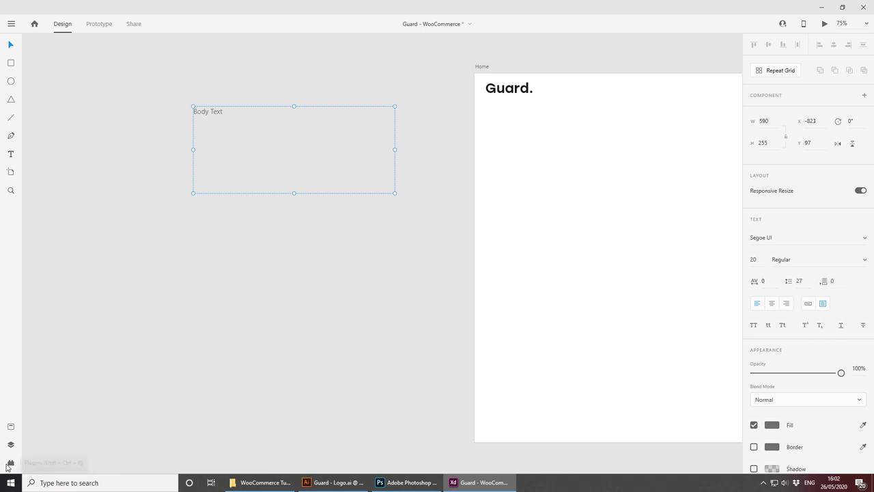
Step: Fill the body text box with placeholder text using the Lorem Ipsum plugin's Quick Lorem Ipsum option
{"action": "left_click", "coordinate": [9, 463]}
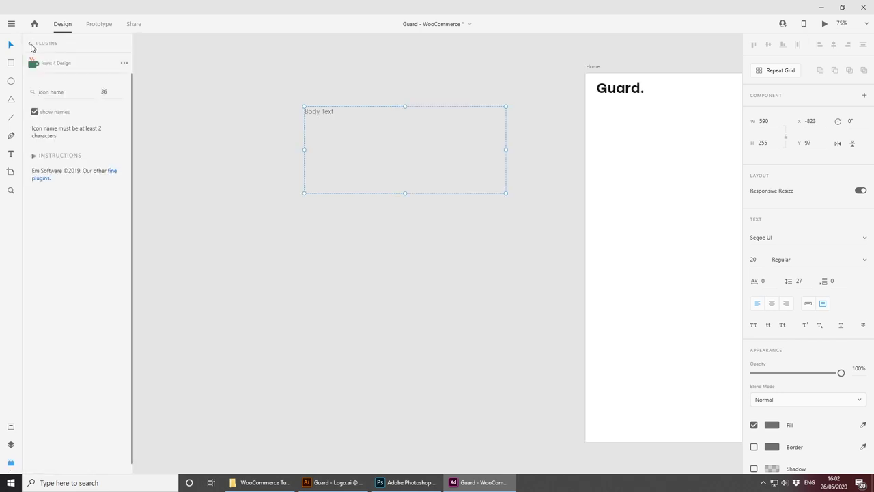
{"action": "left_click", "coordinate": [31, 43]}
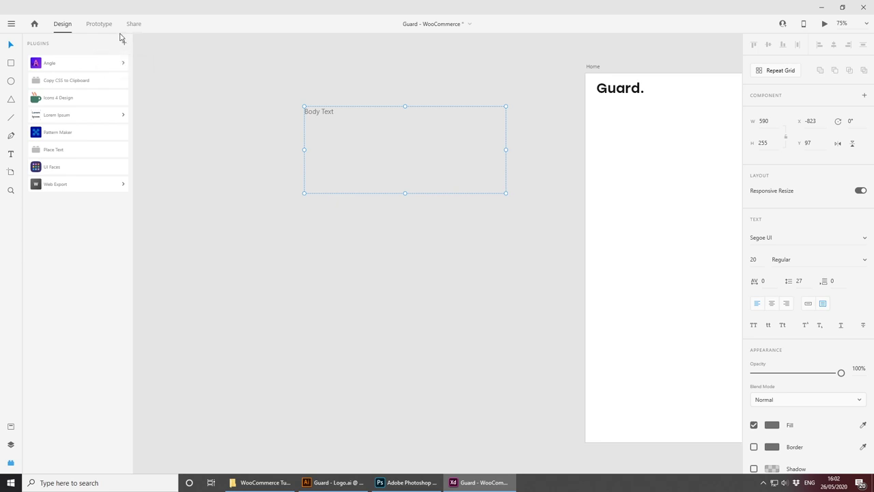
{"action": "left_click", "coordinate": [87, 118]}
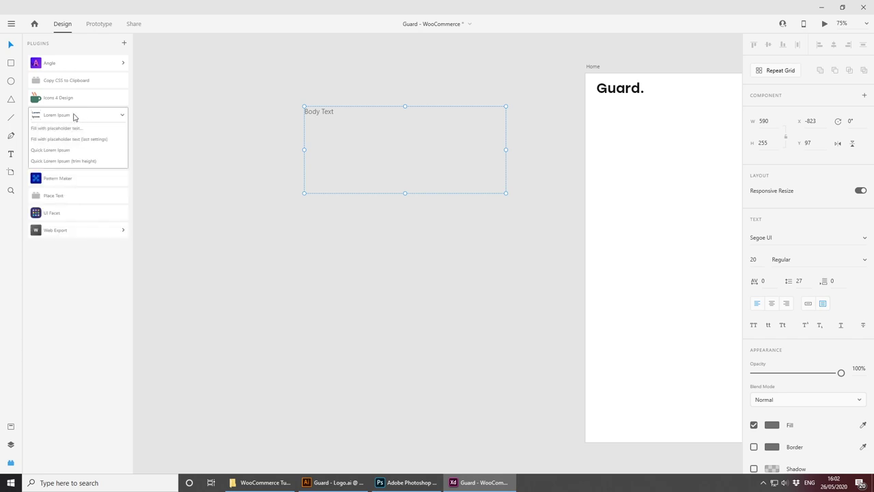
{"action": "left_click", "coordinate": [52, 151]}
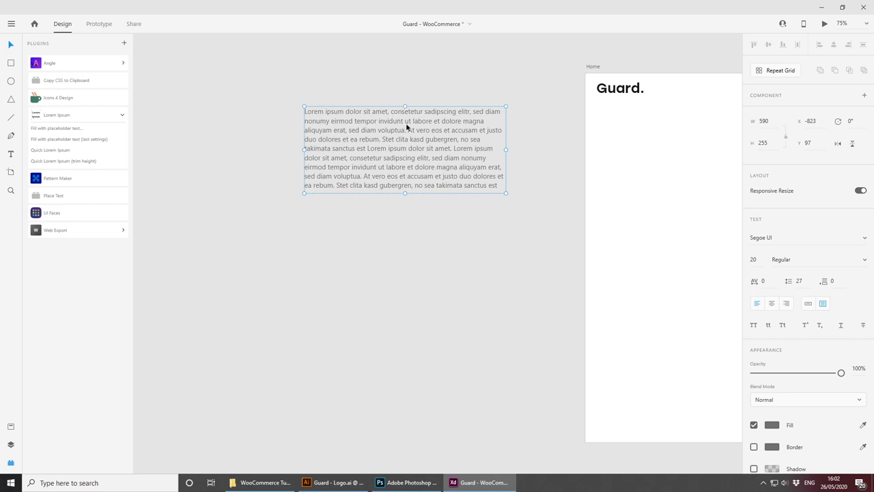
{"action": "left_click", "coordinate": [10, 463]}
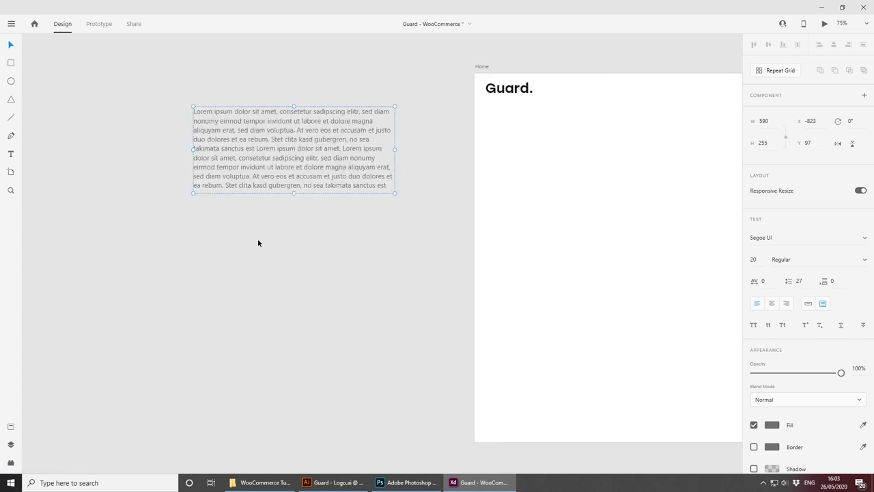
Step: Delete all placeholder text after "sed diam voluptua." in the body text box
{"action": "key", "text": "ctrl+3"}
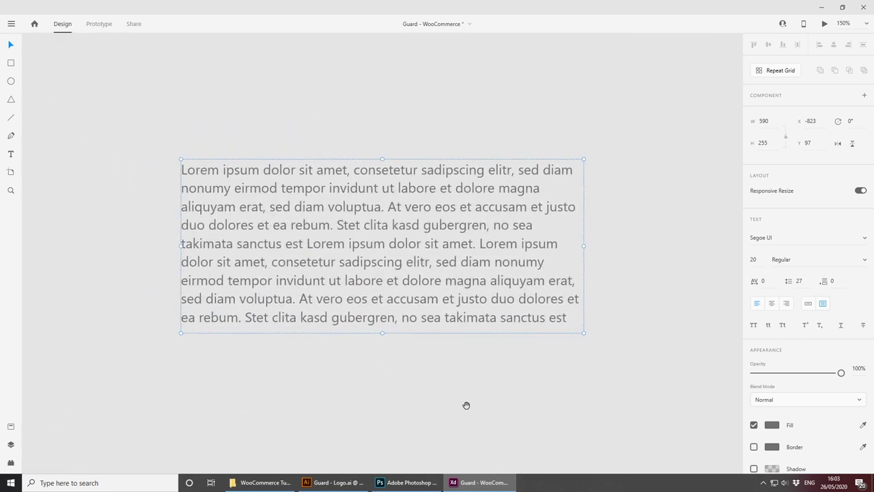
{"action": "double_click", "coordinate": [468, 292]}
{"action": "left_click_drag", "start_coordinate": [573, 316], "coordinate": [394, 214]}
{"action": "key", "text": "BackSpace"}
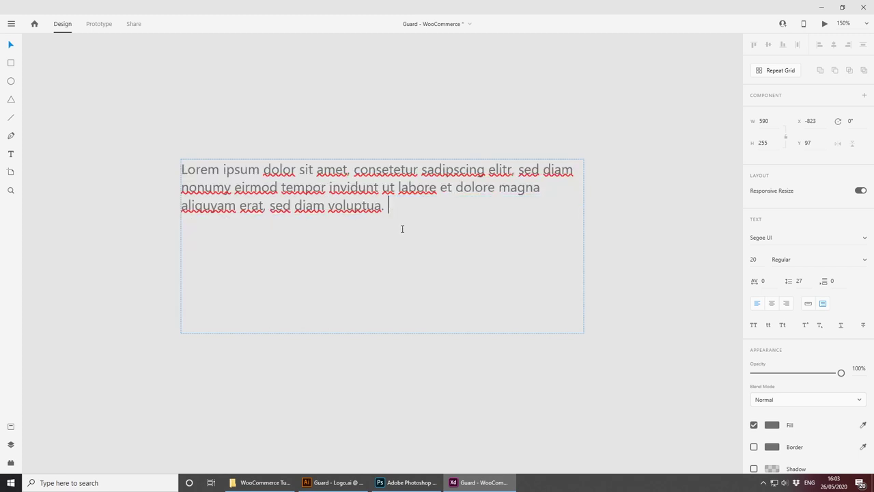
Step: Remove the trailing space from the body text and set its font to Stolzl
{"action": "key", "text": "BackSpace"}
{"action": "left_click_drag", "start_coordinate": [425, 211], "coordinate": [179, 168]}
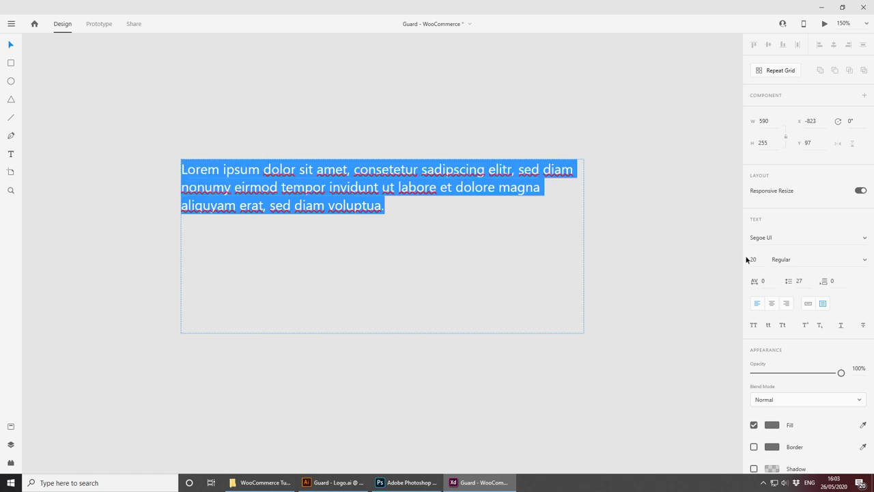
{"action": "left_click", "coordinate": [786, 238]}
{"action": "type", "text": "Stolzl"}
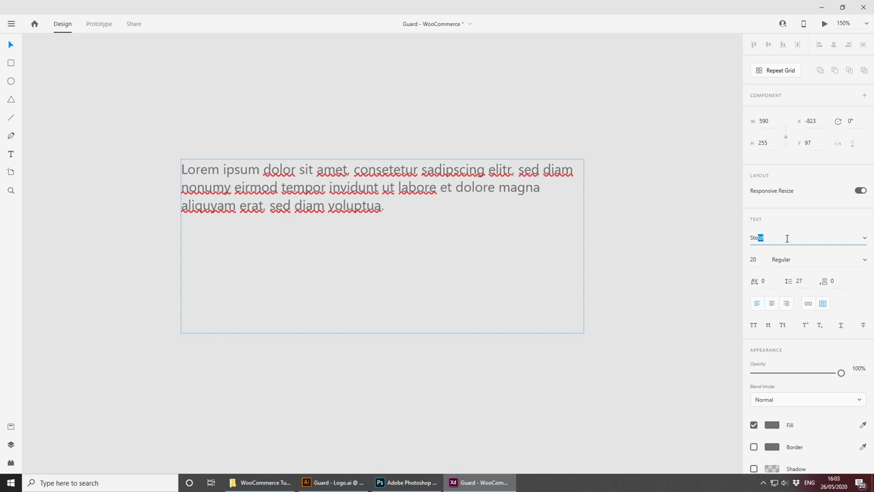
{"action": "key", "text": "Return"}
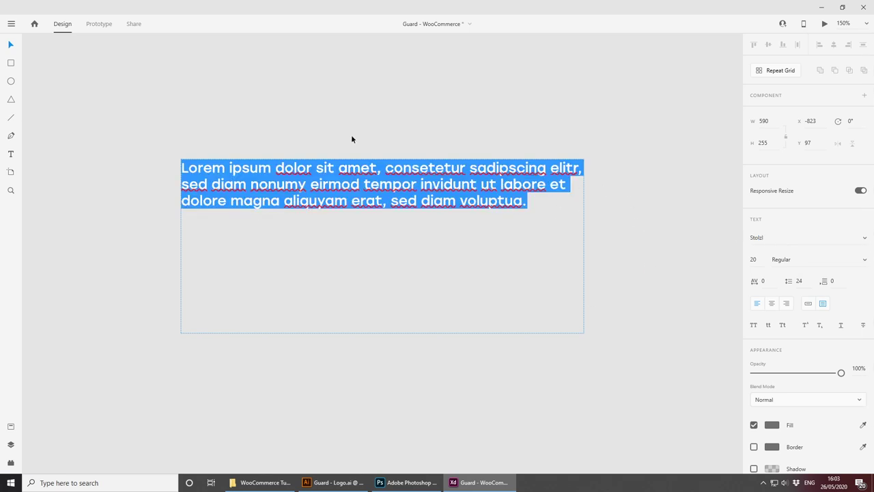
{"action": "left_click", "coordinate": [10, 45]}
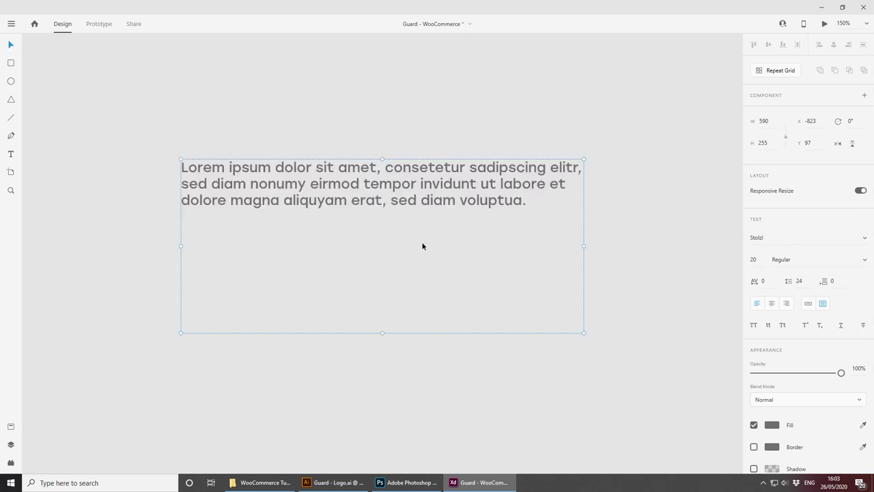
Step: Set the body text's fill colour to black #000000 and its line spacing to 29
{"action": "left_click", "coordinate": [770, 422]}
{"action": "left_click_drag", "start_coordinate": [659, 369], "coordinate": [619, 450]}
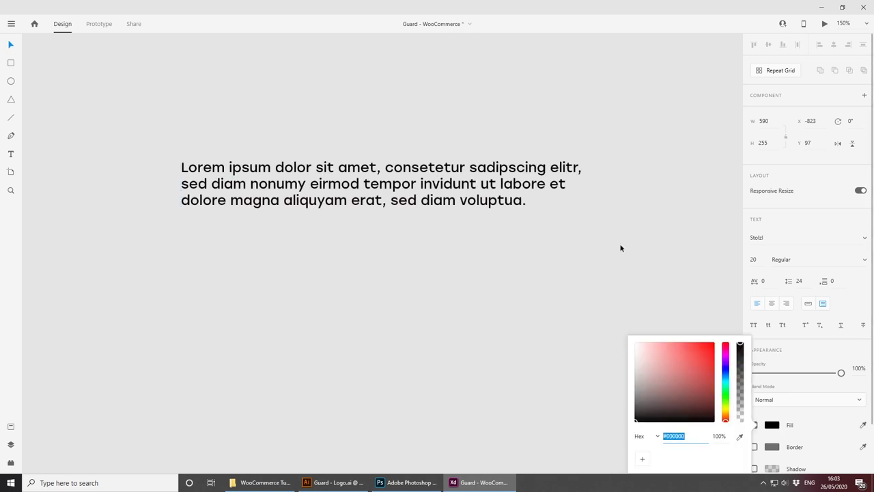
{"action": "left_click", "coordinate": [495, 216]}
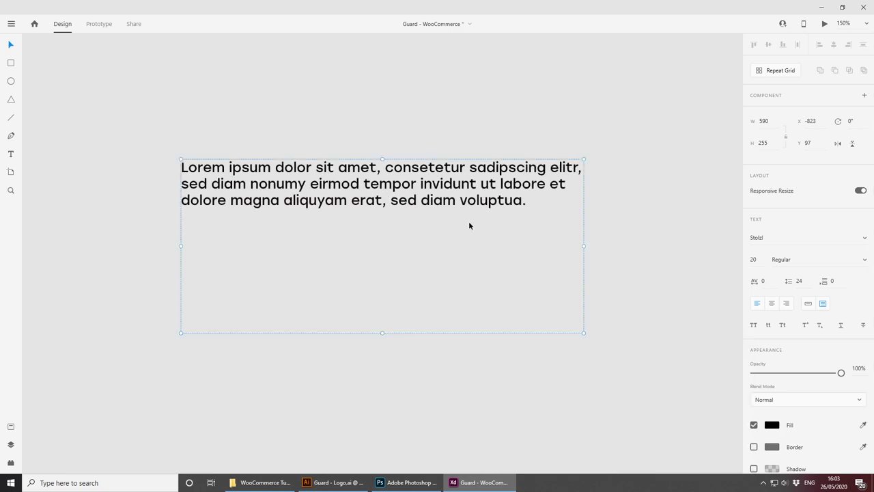
{"action": "left_click", "coordinate": [806, 282]}
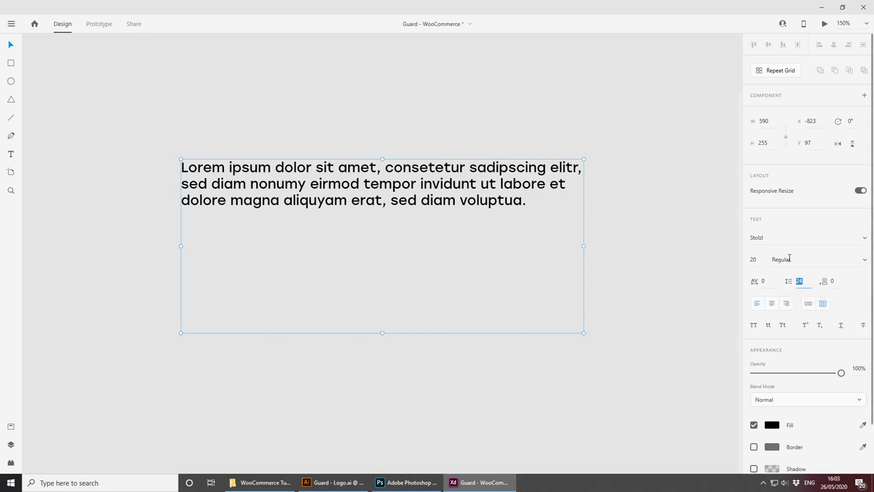
{"action": "type", "text": "29"}
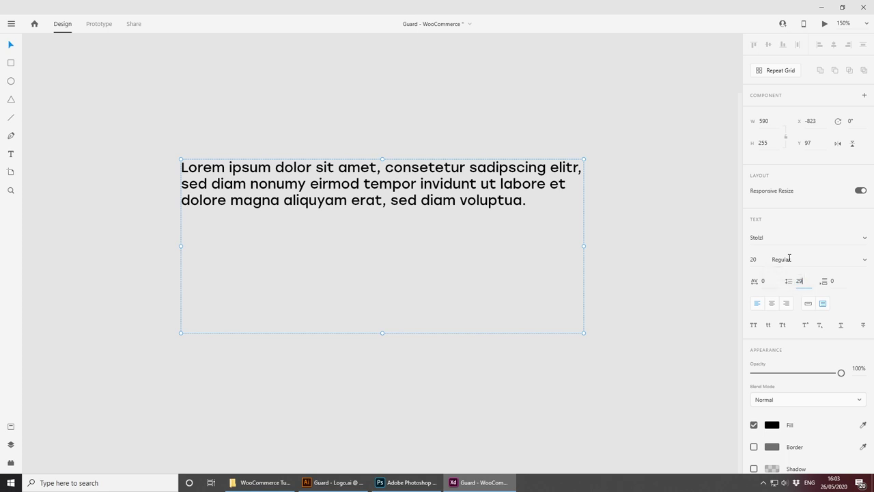
{"action": "key", "text": "Return"}
{"action": "left_click", "coordinate": [489, 100]}
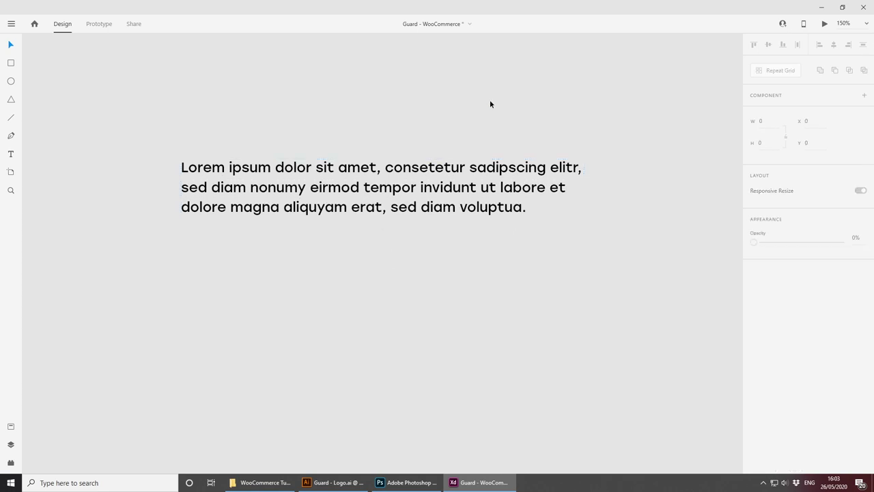
Step: Shorten the body text box to a height of about 97 and move it down to about X -838, Y 275
{"action": "key", "text": "ctrl+1"}
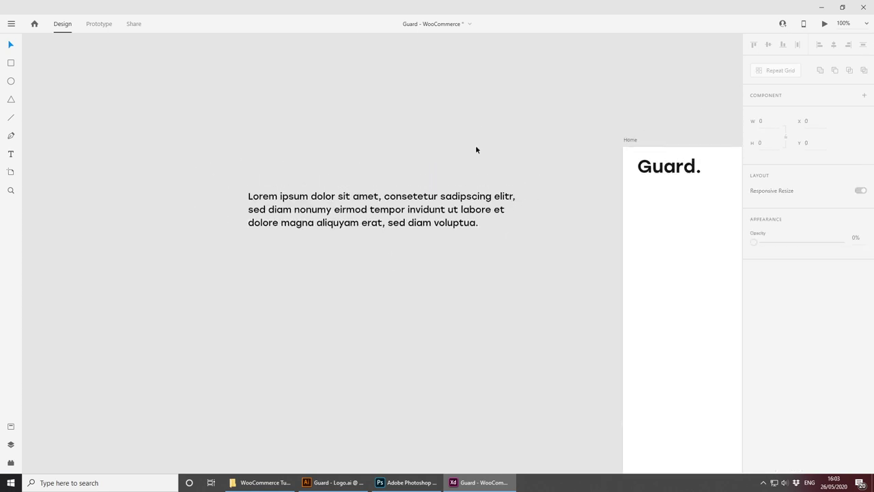
{"action": "left_click", "coordinate": [430, 272]}
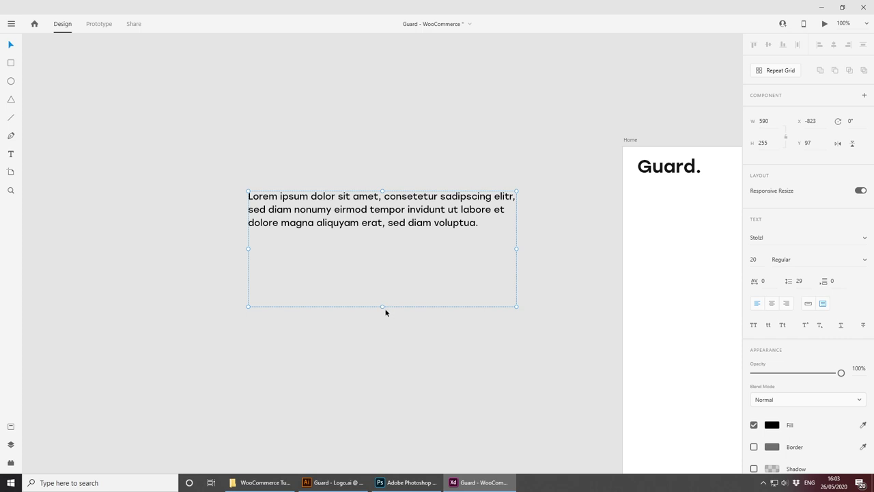
{"action": "mouse_move", "coordinate": [382, 306]}
{"action": "left_mouse_down"}
{"action": "mouse_move", "coordinate": [378, 232]}
{"action": "mouse_move", "coordinate": [396, 251]}
{"action": "mouse_move", "coordinate": [389, 297]}
{"action": "left_mouse_up"}
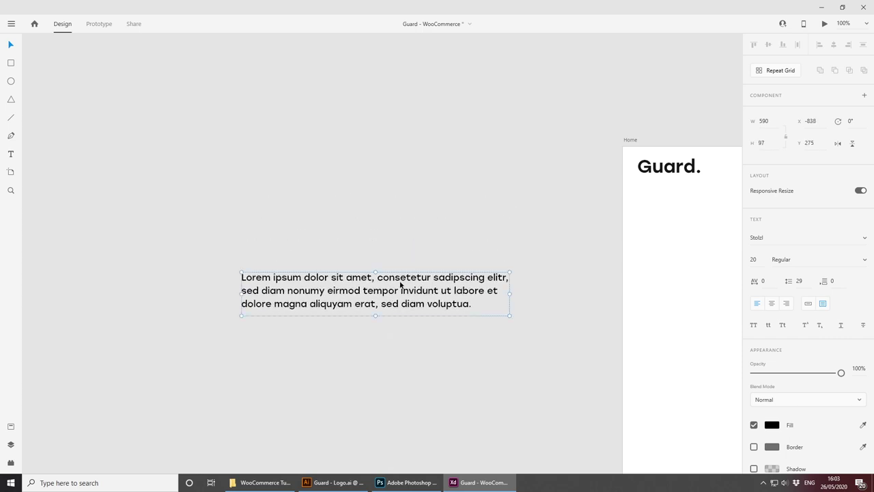
Step: Turn the body text box into a component and name it "Body Text"
{"action": "left_click", "coordinate": [11, 427]}
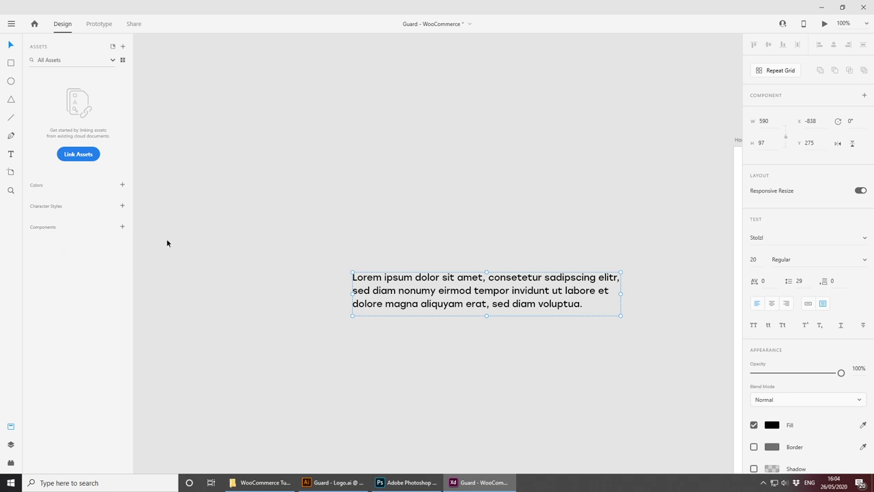
{"action": "left_click", "coordinate": [123, 227]}
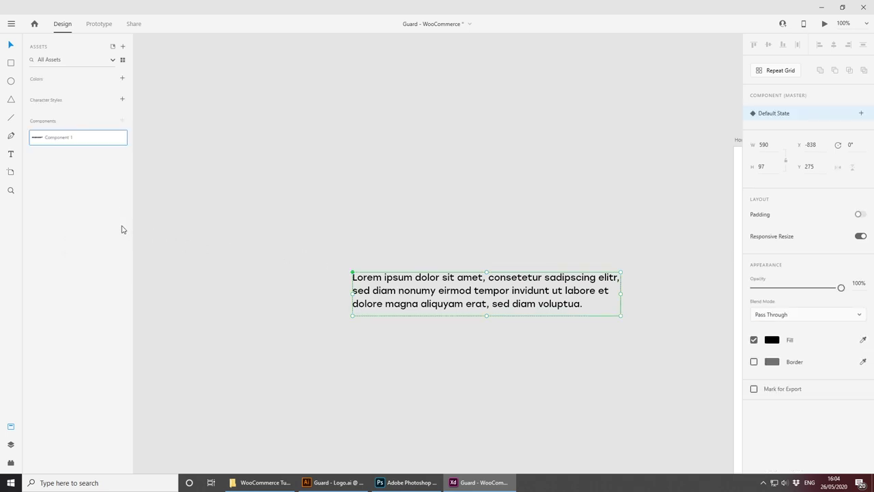
{"action": "double_click", "coordinate": [68, 138]}
{"action": "type", "text": "H"}
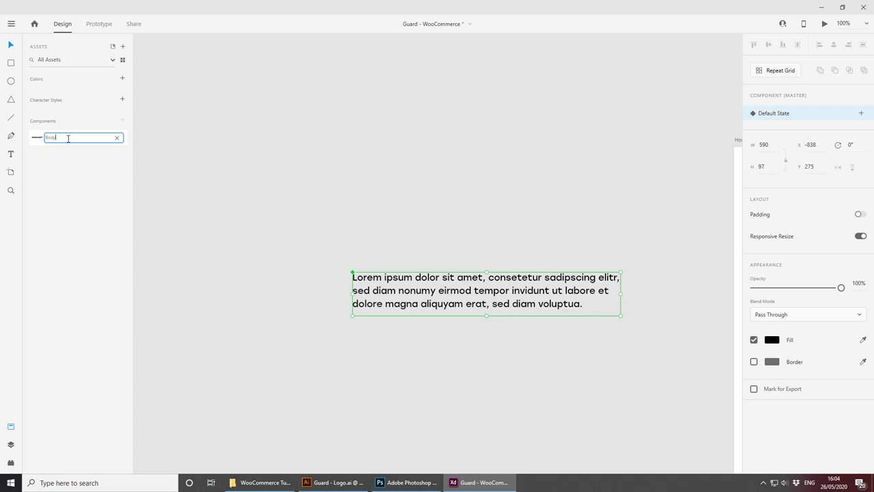
{"action": "type", "text": "ody Text"}
{"action": "left_click", "coordinate": [282, 177]}
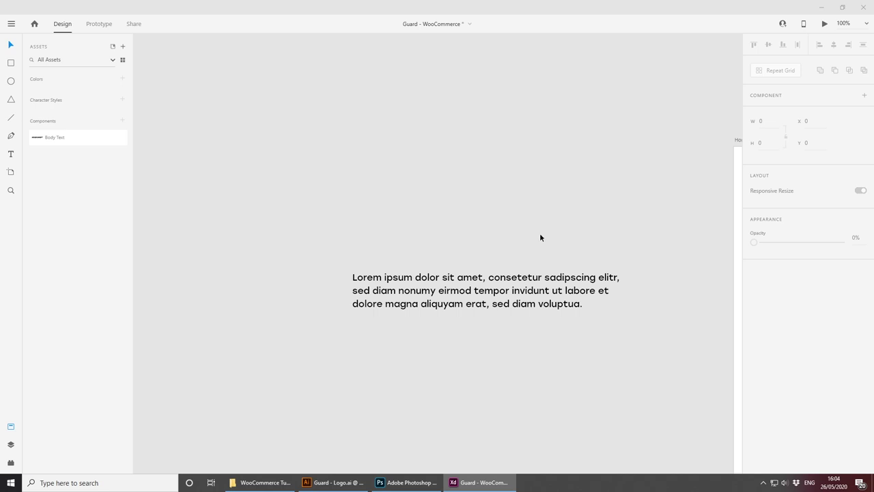
Step: Try to duplicate the Body Text component and move the copy above the original, undoing the move
{"action": "left_click", "coordinate": [437, 288]}
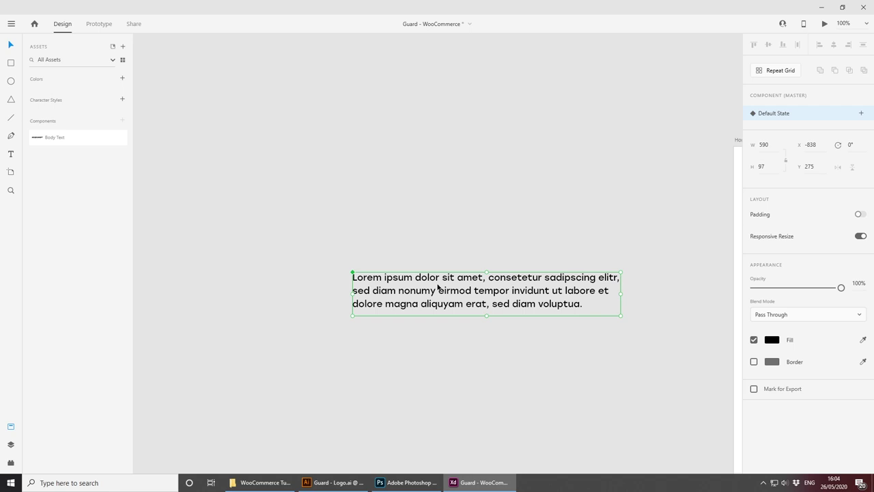
{"action": "key", "text": "ctrl+d"}
{"action": "left_click_drag", "start_coordinate": [440, 292], "coordinate": [441, 220]}
{"action": "key", "text": "ctrl+z"}
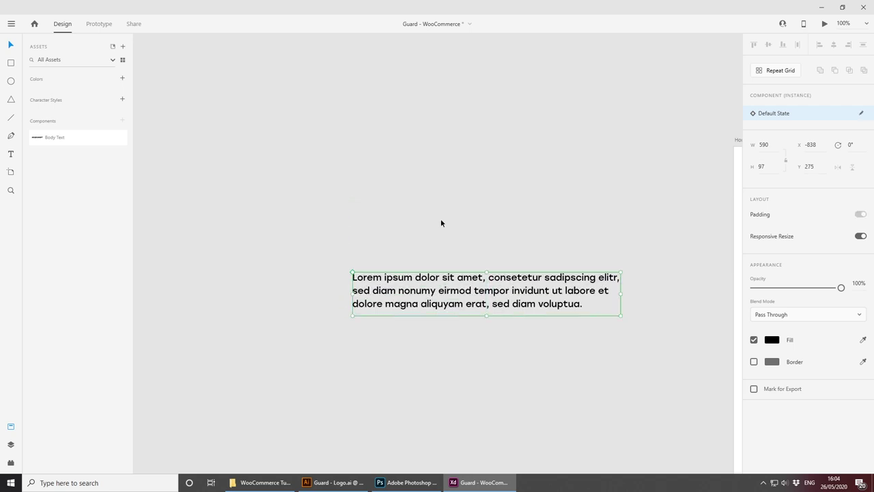
{"action": "left_click", "coordinate": [406, 231]}
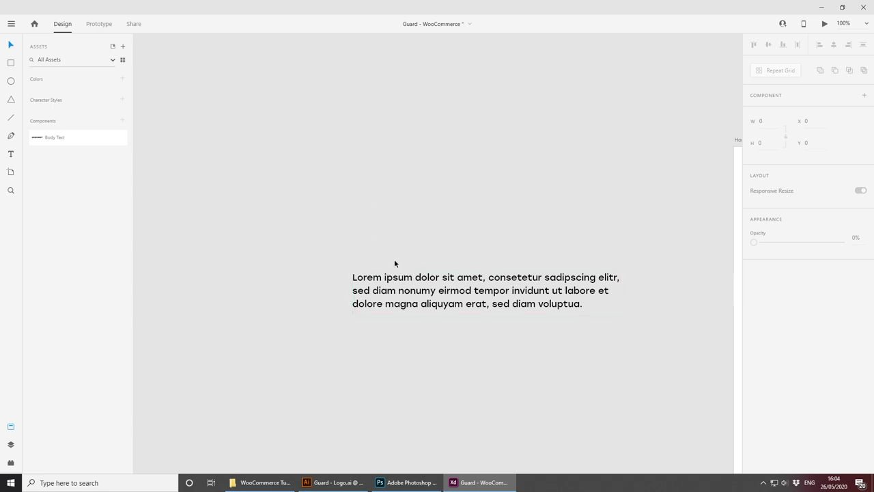
Step: Add a point text "Heading One" above the body text, aligned with its left edge, in the Playfair Display font
{"action": "left_click", "coordinate": [352, 195]}
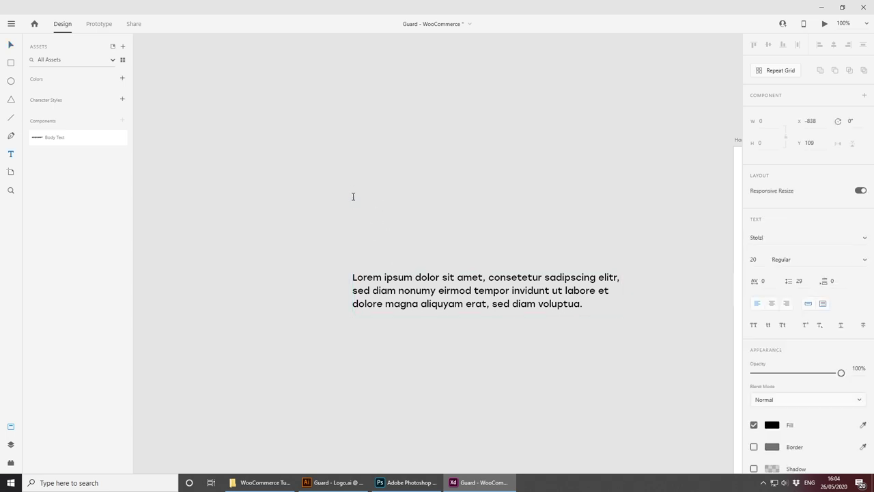
{"action": "type", "text": "Heading One"}
{"action": "left_click_drag", "start_coordinate": [356, 192], "coordinate": [418, 193]}
{"action": "left_click", "coordinate": [766, 237]}
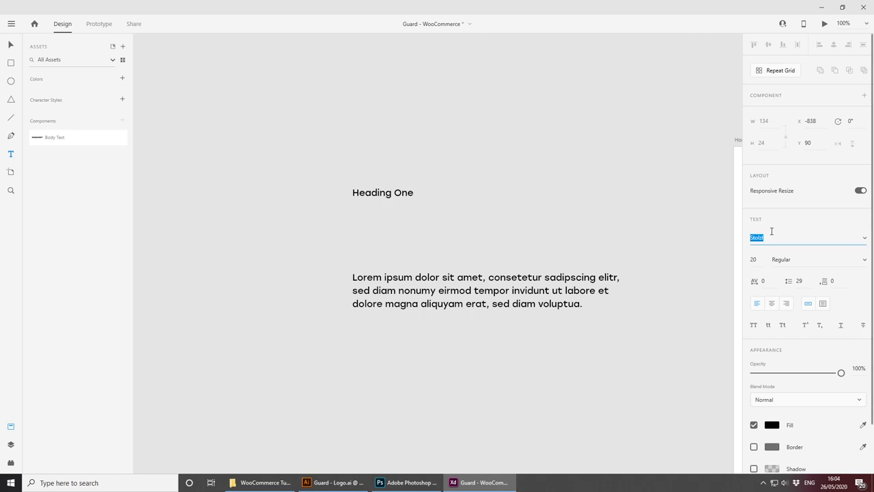
{"action": "type", "text": "Playfair Display"}
{"action": "key", "text": "Return"}
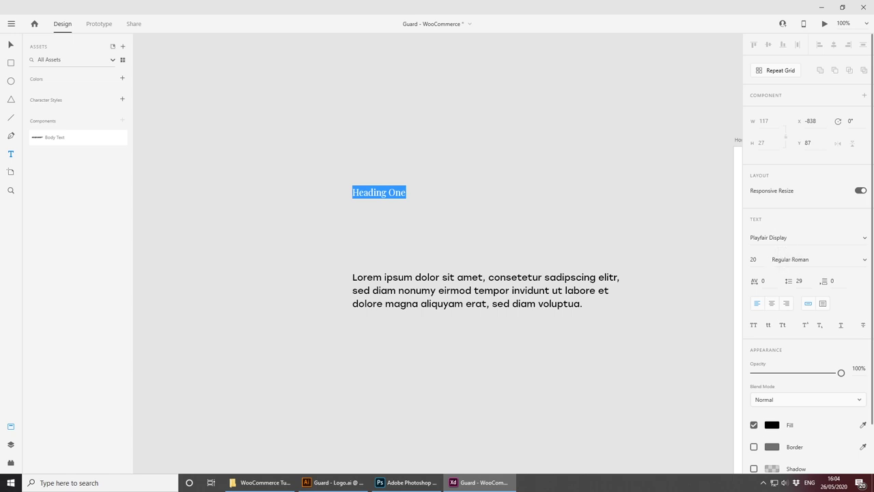
{"action": "key", "text": "alt+Tab"}
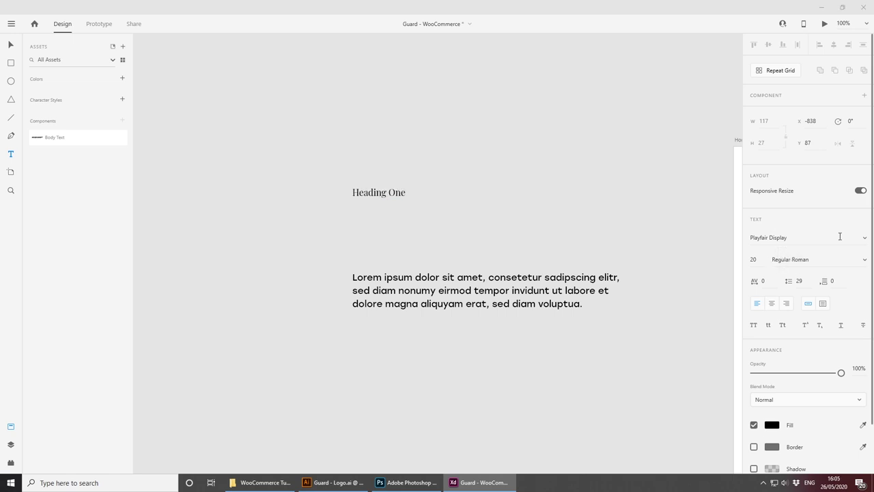
{"action": "triple_click", "coordinate": [396, 190]}
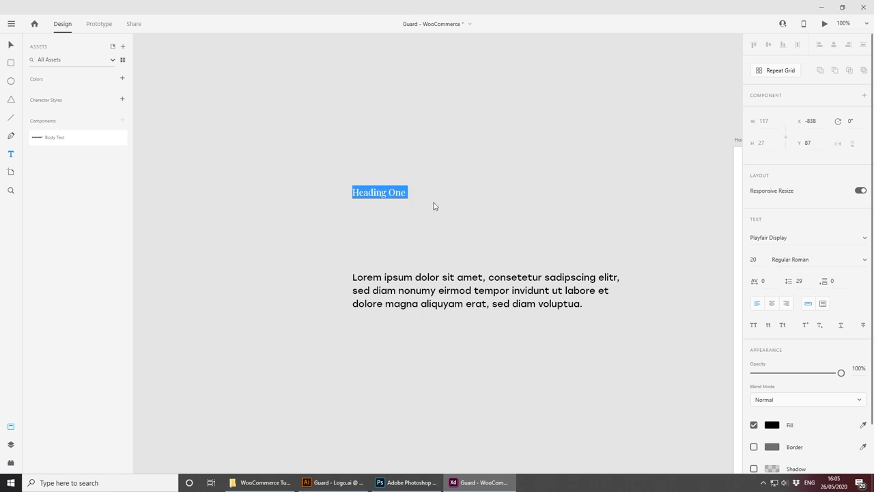
{"action": "type", "text": "70"}
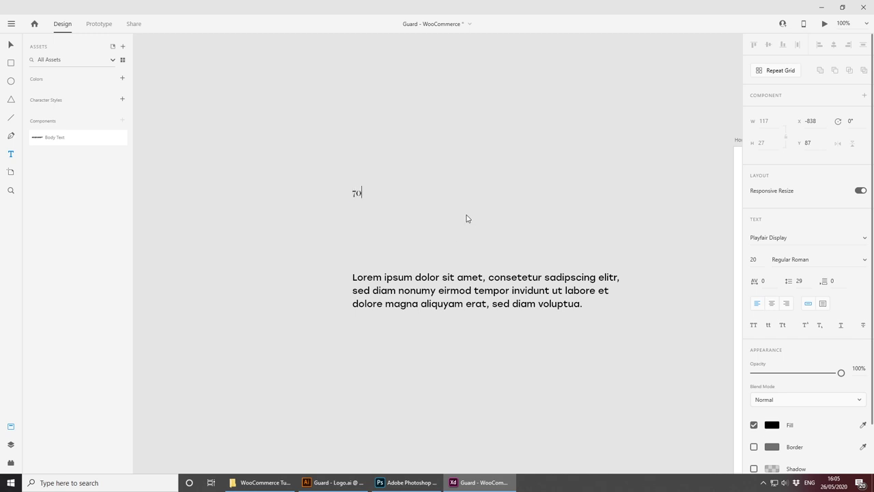
{"action": "key", "text": "ctrl+z"}
{"action": "key", "text": "ctrl+z"}
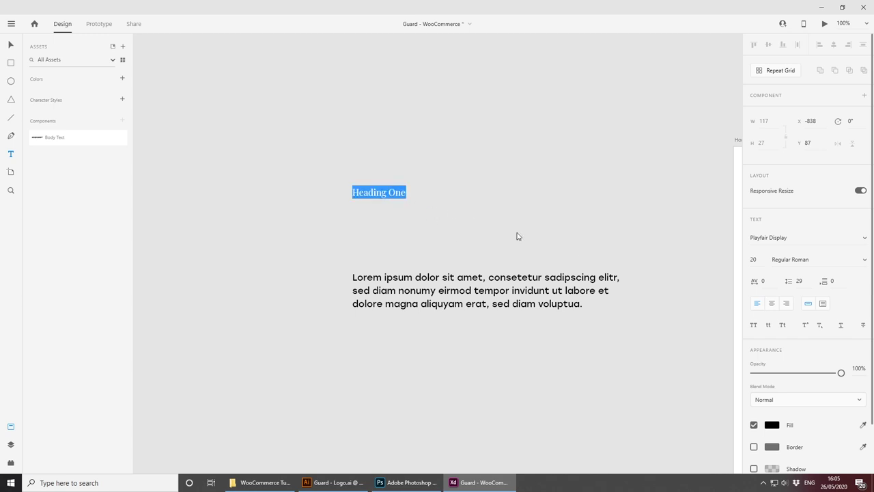
Step: Set the "Heading One" text's font size to 70
{"action": "left_click", "coordinate": [751, 260]}
{"action": "type", "text": "7"}
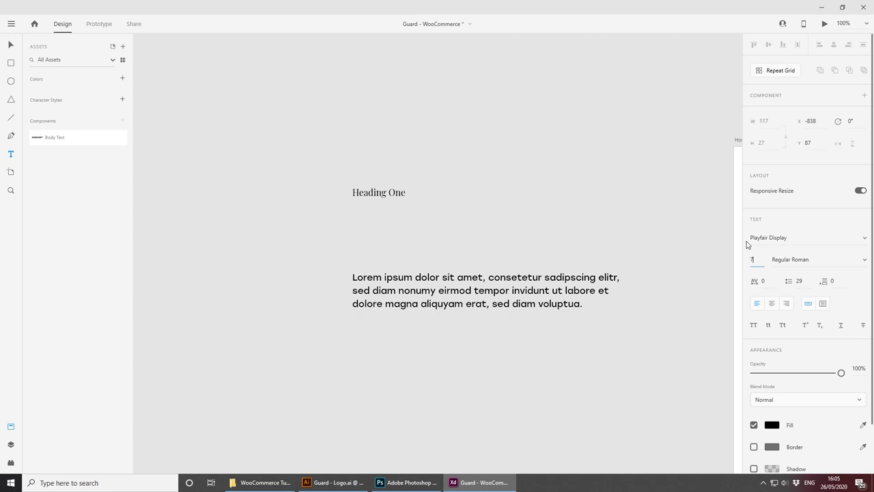
{"action": "key", "text": "Return"}
{"action": "left_click", "coordinate": [755, 258]}
{"action": "type", "text": "70"}
{"action": "key", "text": "Return"}
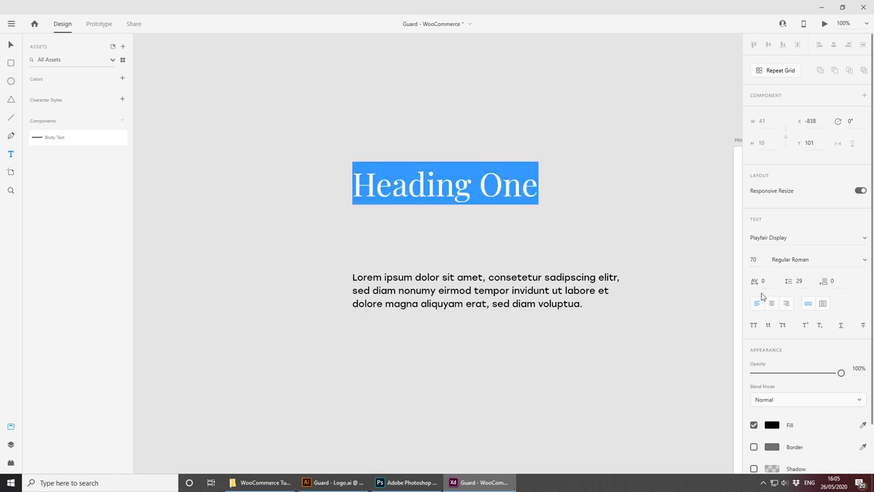
{"action": "left_click", "coordinate": [5, 44]}
{"action": "left_click", "coordinate": [532, 151]}
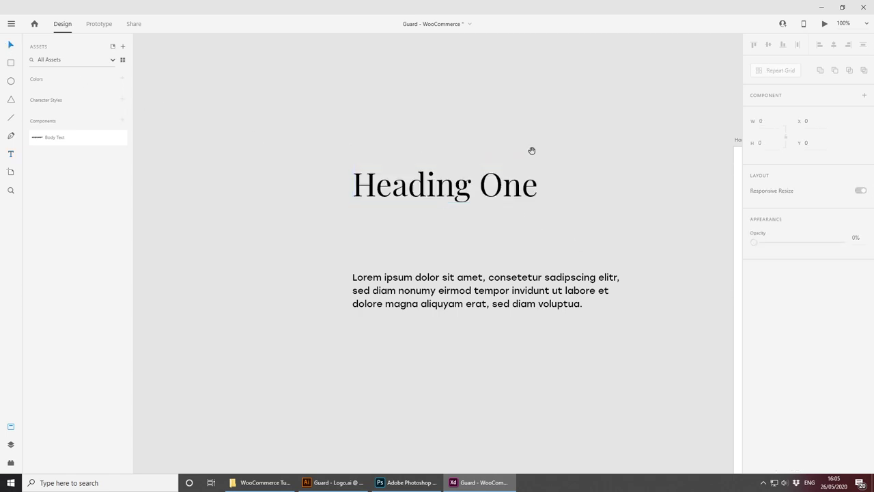
Step: Duplicate "Heading One" directly beneath itself, about Y 127, and change the copy's text to "Heading Two"
{"action": "left_click_drag", "start_coordinate": [533, 150], "coordinate": [379, 133]}
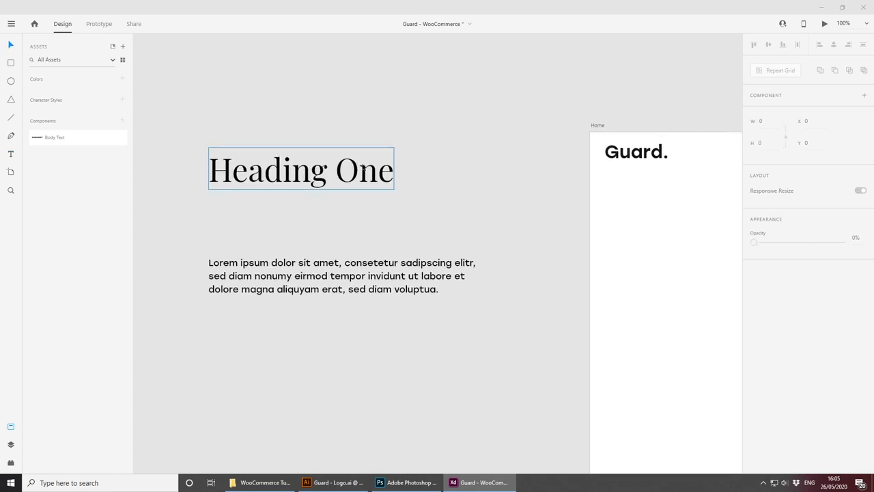
{"action": "left_click", "coordinate": [366, 165]}
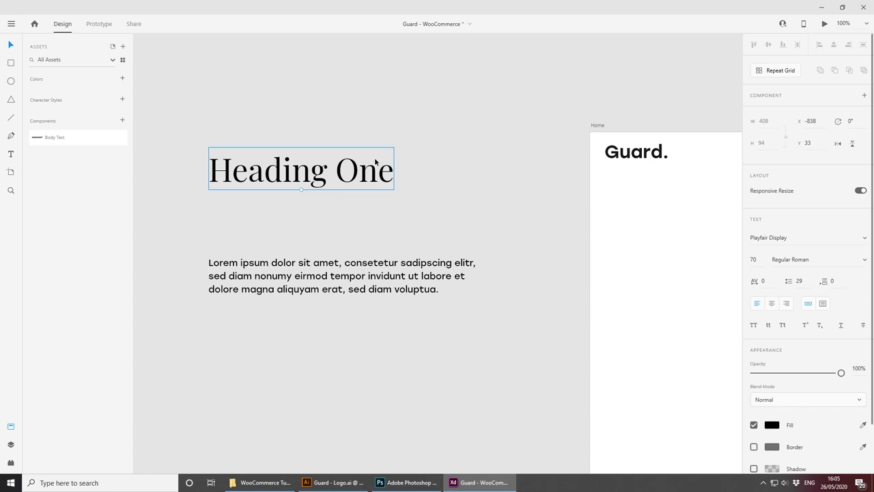
{"action": "left_click_drag", "start_coordinate": [369, 177], "coordinate": [362, 219]}
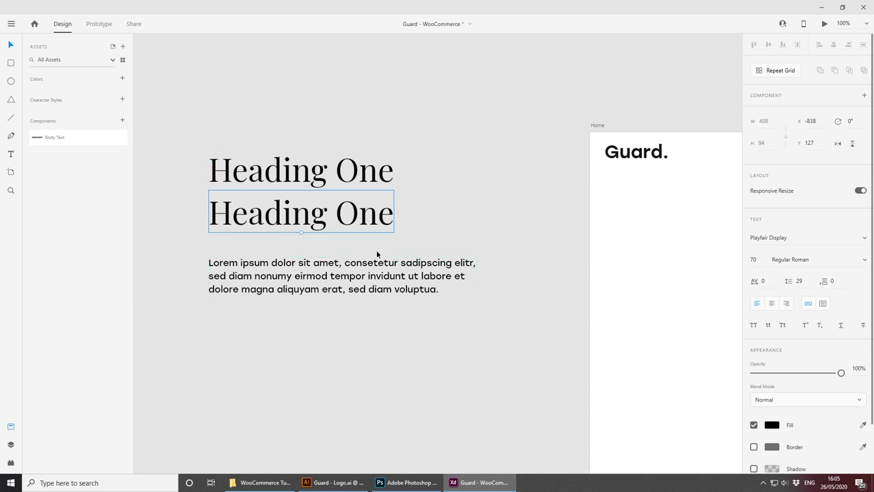
{"action": "double_click", "coordinate": [354, 217]}
{"action": "key", "text": "ctrl+a"}
{"action": "left_click_drag", "start_coordinate": [335, 212], "coordinate": [466, 195]}
{"action": "type", "text": "Two"}
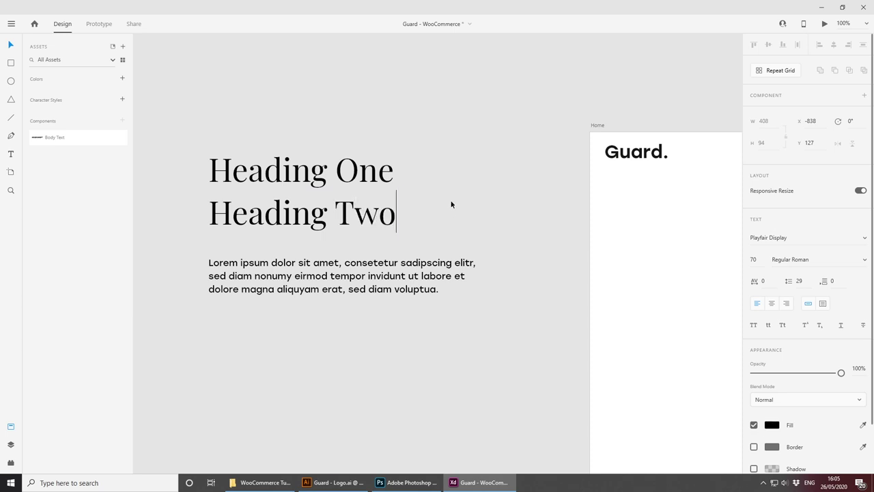
{"action": "key", "text": "Escape"}
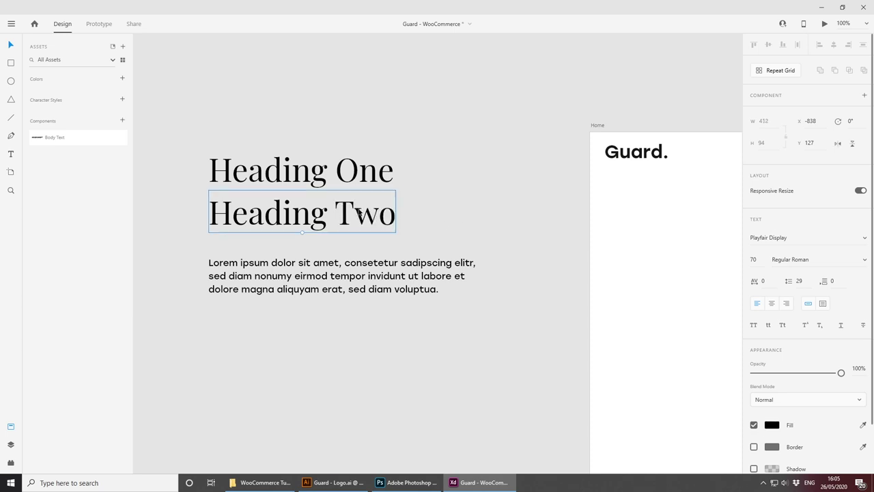
{"action": "left_click", "coordinate": [496, 326]}
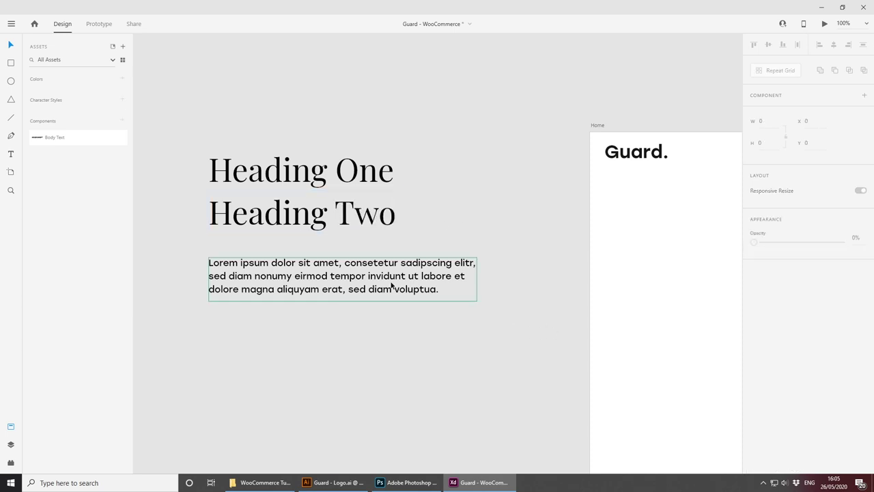
Step: Move the body text component up closer beneath "Heading Two", to about Y 256
{"action": "left_click_drag", "start_coordinate": [392, 285], "coordinate": [393, 279]}
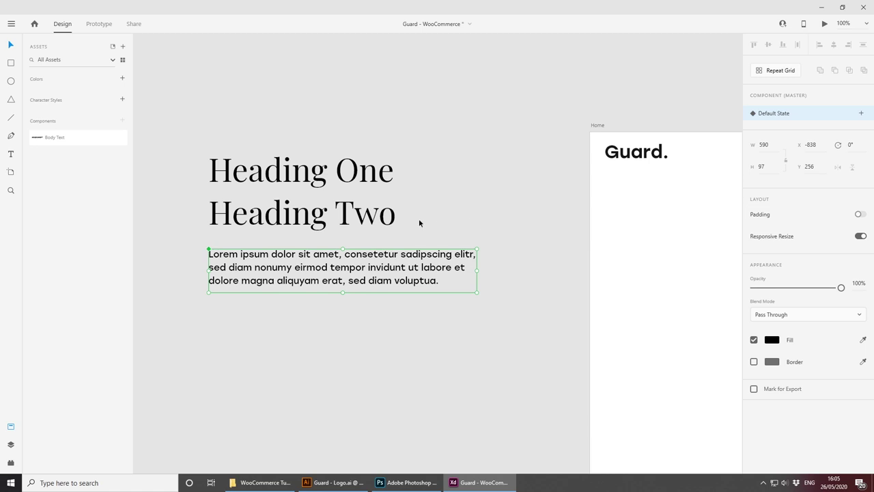
{"action": "left_click", "coordinate": [501, 226]}
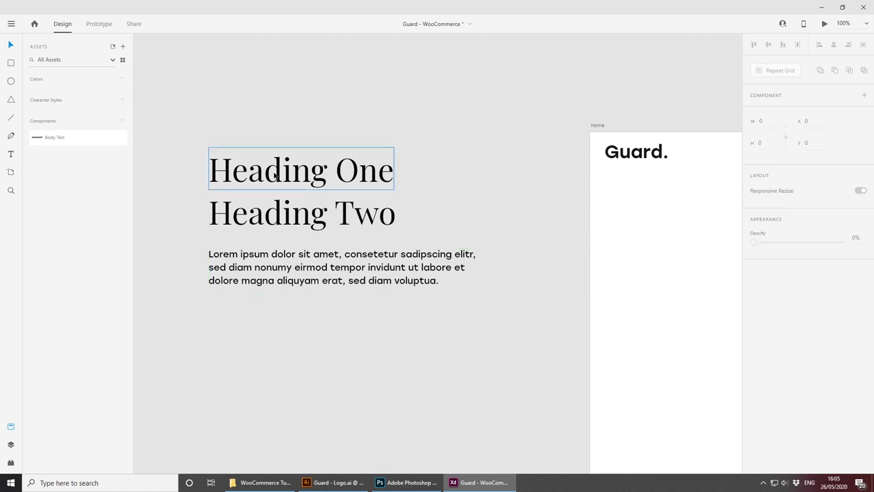
Step: Set the "Heading Two" text's font size to 46 and shift it down slightly to Y 147, between "Heading One" and the body text
{"action": "left_click", "coordinate": [372, 219]}
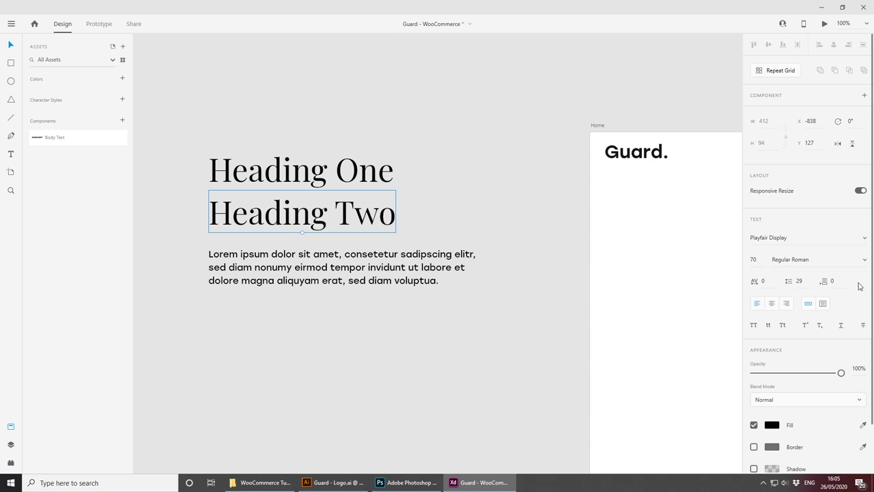
{"action": "left_click", "coordinate": [755, 259]}
{"action": "key", "text": "Left"}
{"action": "key", "text": "ctrl+a"}
{"action": "type", "text": "4"}
{"action": "key", "text": "Return"}
{"action": "left_click_drag", "start_coordinate": [294, 213], "coordinate": [288, 215]}
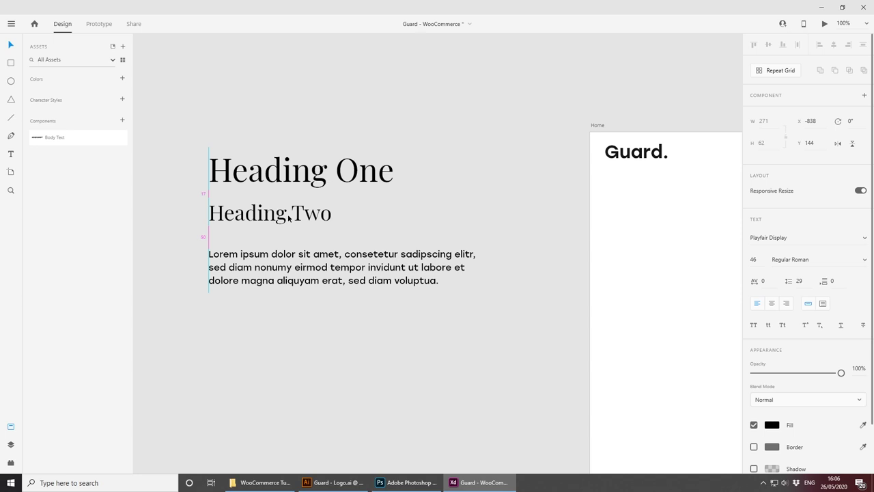
{"action": "key", "text": "Down"}
{"action": "key", "text": "Down"}
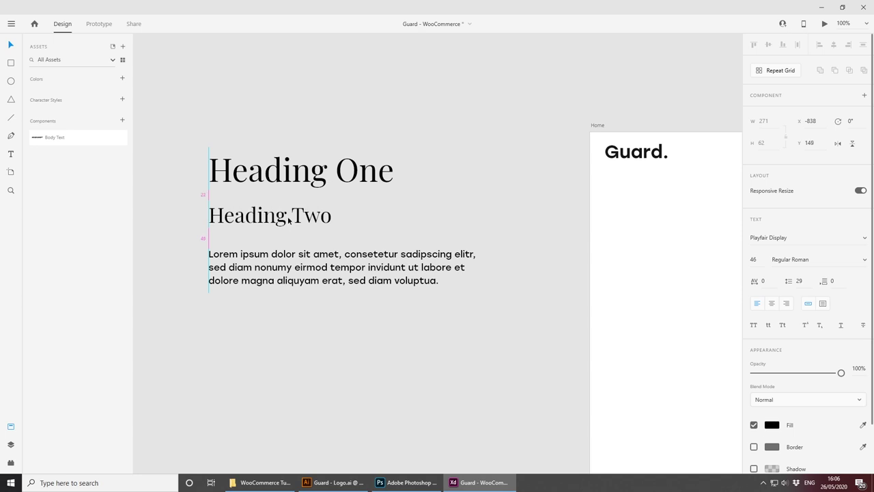
{"action": "left_click", "coordinate": [415, 242]}
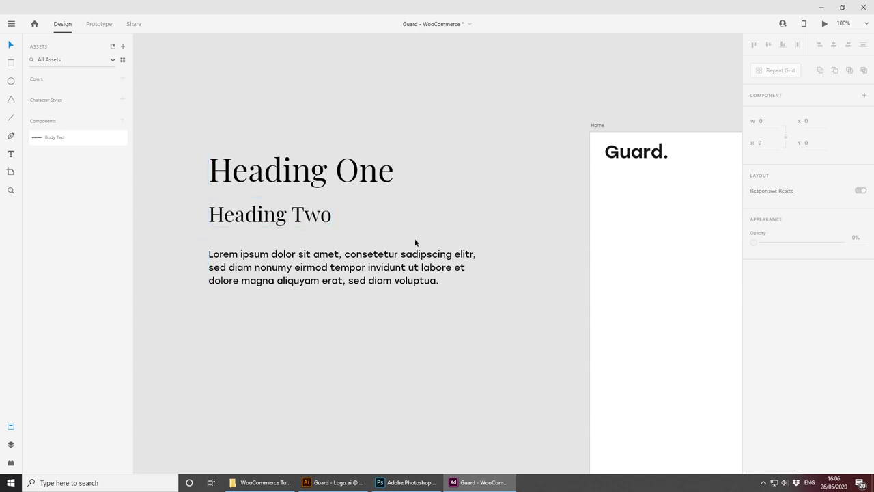
Step: Turn the "Heading One" text into a component and name it "Heading One"
{"action": "left_click", "coordinate": [314, 182]}
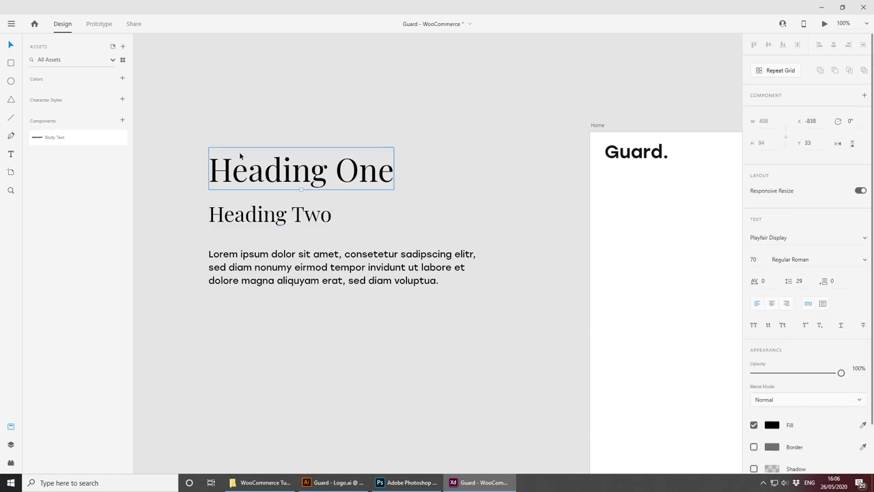
{"action": "left_click", "coordinate": [122, 120]}
{"action": "double_click", "coordinate": [70, 137]}
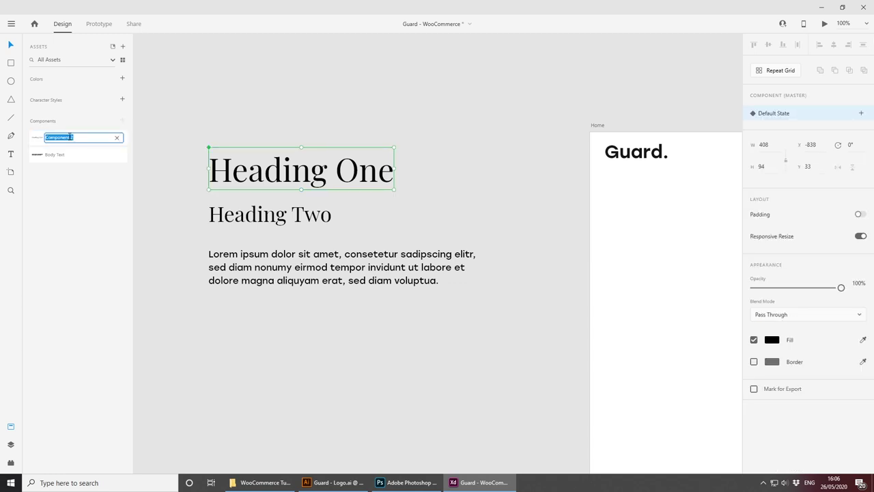
{"action": "type", "text": "Heading One"}
Step: Turn the "Heading Two" text into a component named "Heading Two" and order it below "Heading One" among the components
{"action": "left_click", "coordinate": [271, 213]}
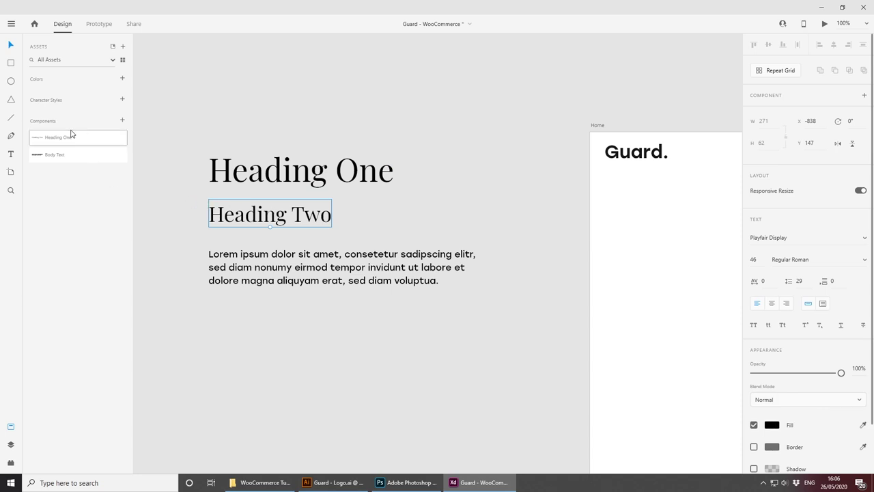
{"action": "left_click", "coordinate": [123, 120]}
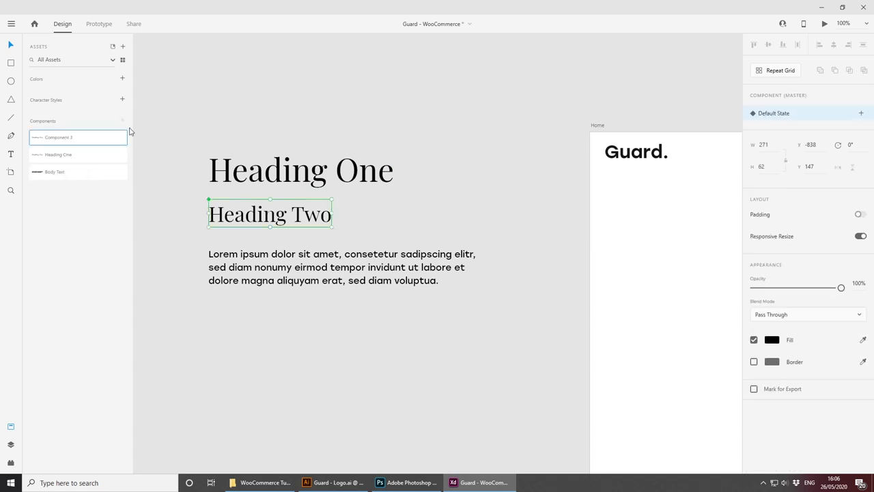
{"action": "key", "text": "a"}
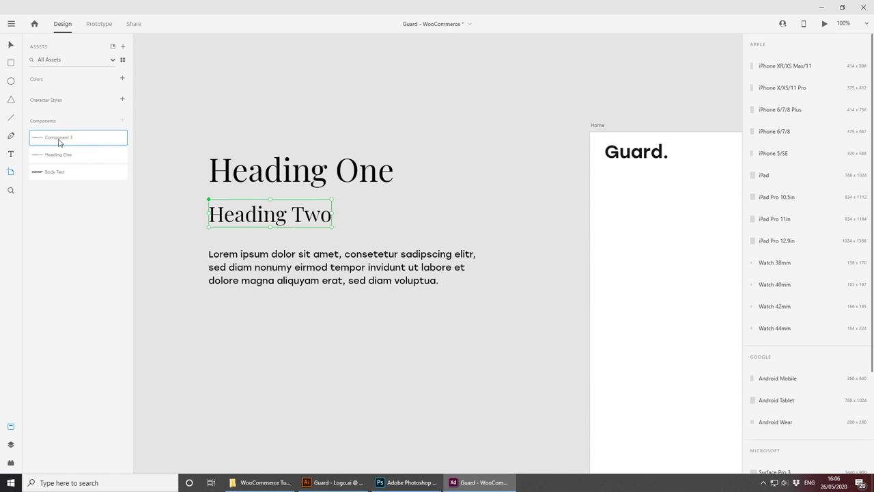
{"action": "double_click", "coordinate": [58, 139]}
{"action": "type", "text": "Heading Two"}
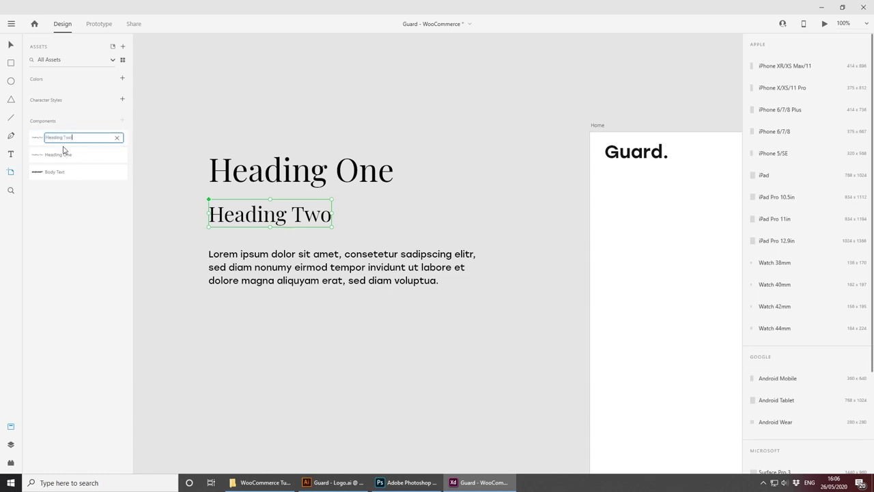
{"action": "left_click", "coordinate": [109, 198]}
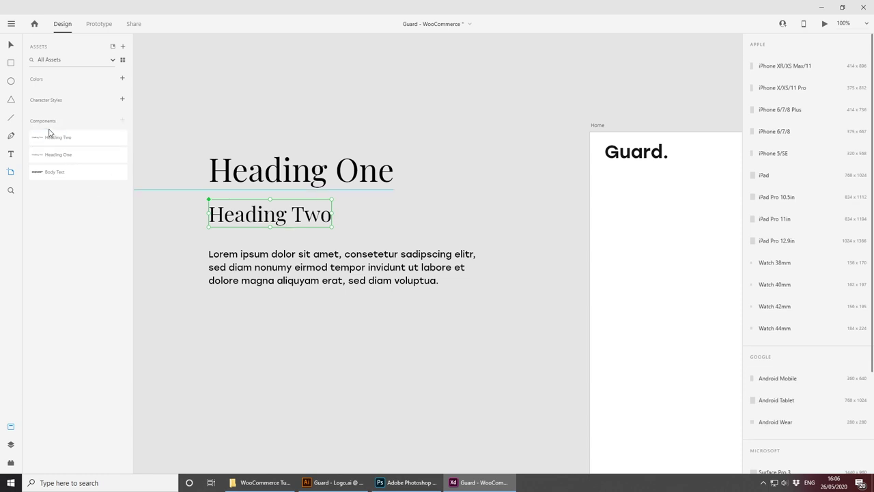
{"action": "left_click_drag", "start_coordinate": [56, 136], "coordinate": [55, 156]}
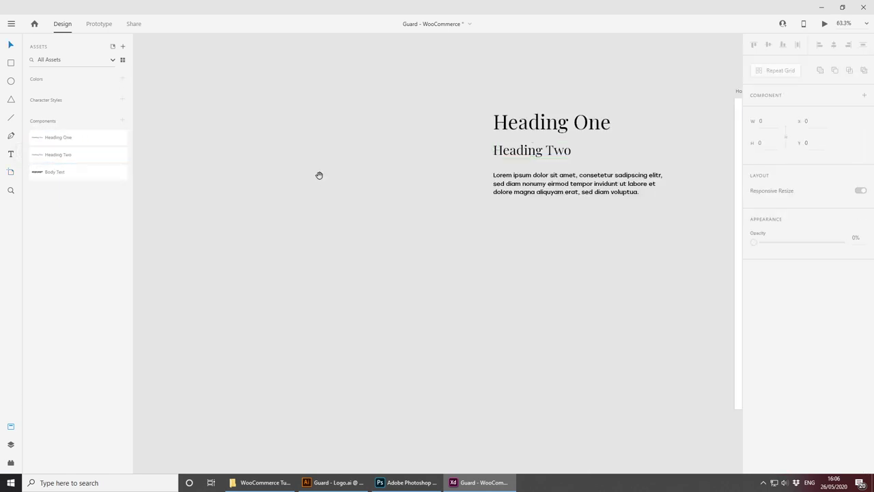
Step: Examine the "Heading One" text up close and check its fill colour
{"action": "left_click_drag", "start_coordinate": [466, 172], "coordinate": [347, 235]}
{"action": "scroll", "coordinate": [472, 264], "scroll_direction": "up", "scroll_amount": 5}
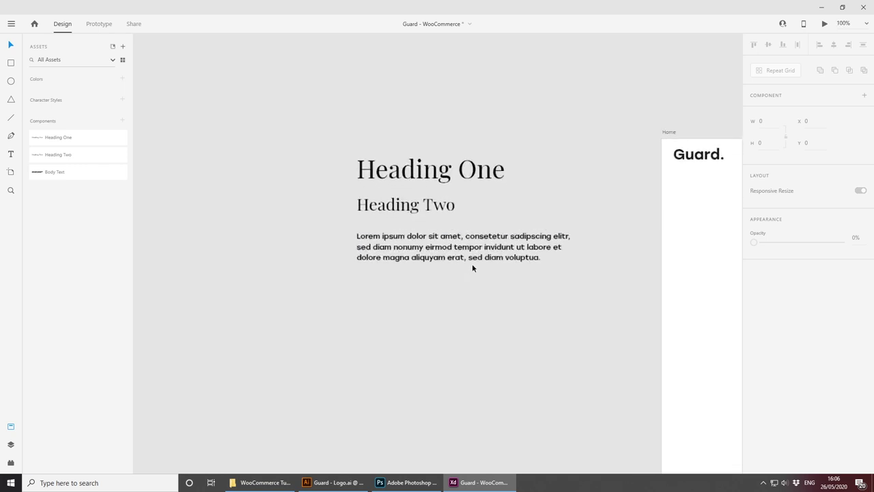
{"action": "scroll", "coordinate": [437, 252], "scroll_direction": "up", "scroll_amount": 2}
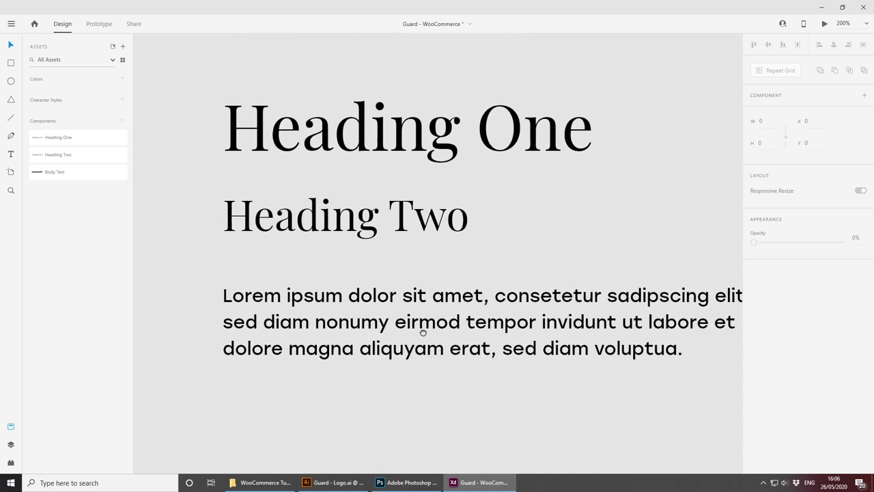
{"action": "left_click", "coordinate": [329, 139]}
{"action": "double_click", "coordinate": [328, 139]}
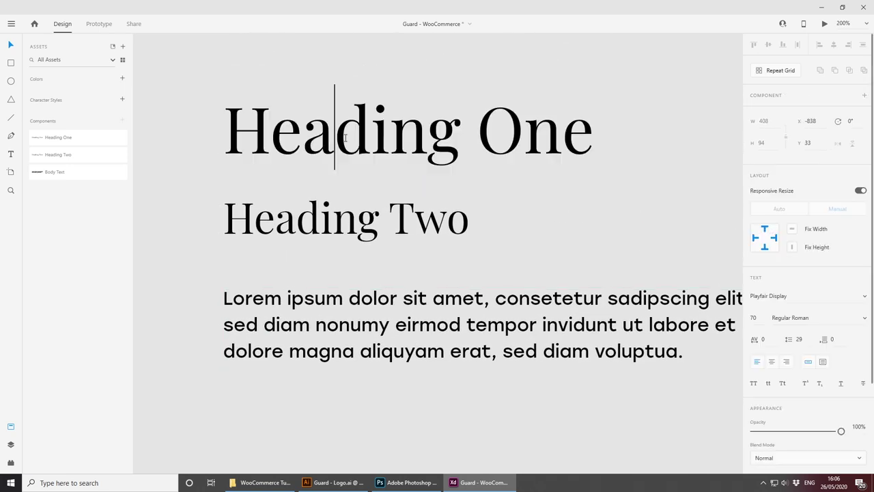
{"action": "key", "text": "ctrl+a"}
{"action": "scroll", "coordinate": [781, 347], "scroll_direction": "down", "scroll_amount": 3}
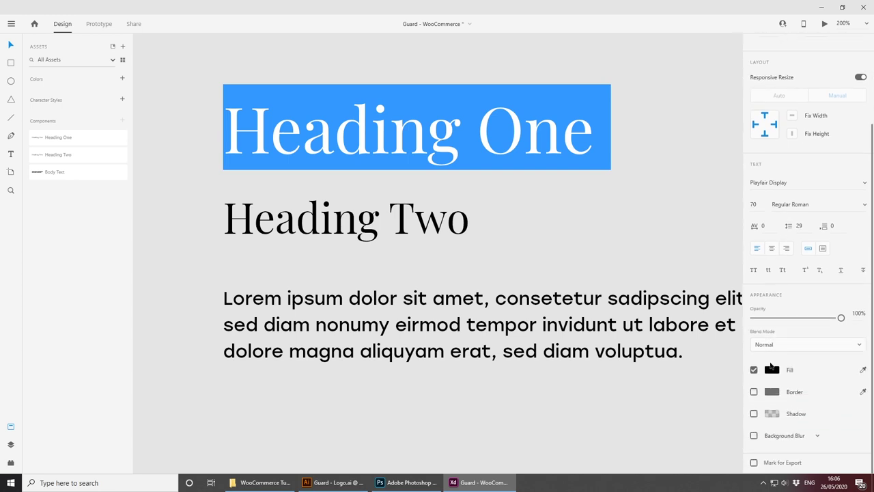
{"action": "left_click", "coordinate": [771, 370]}
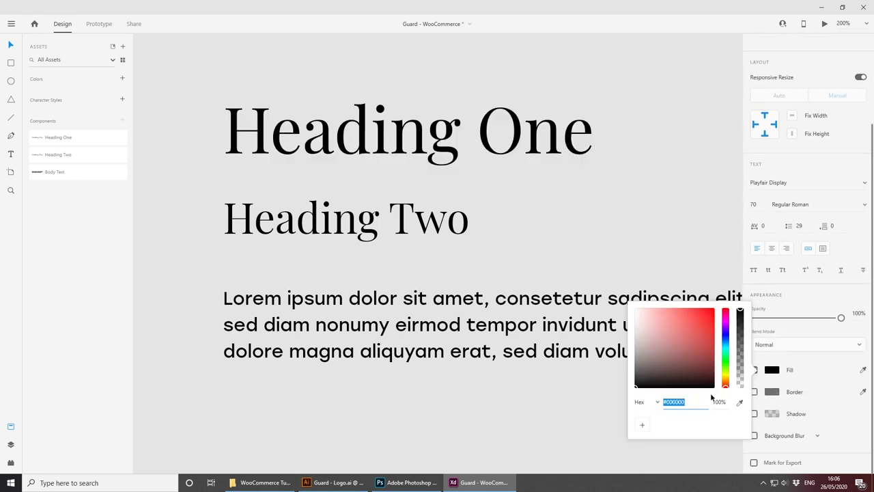
{"action": "key", "text": "Escape"}
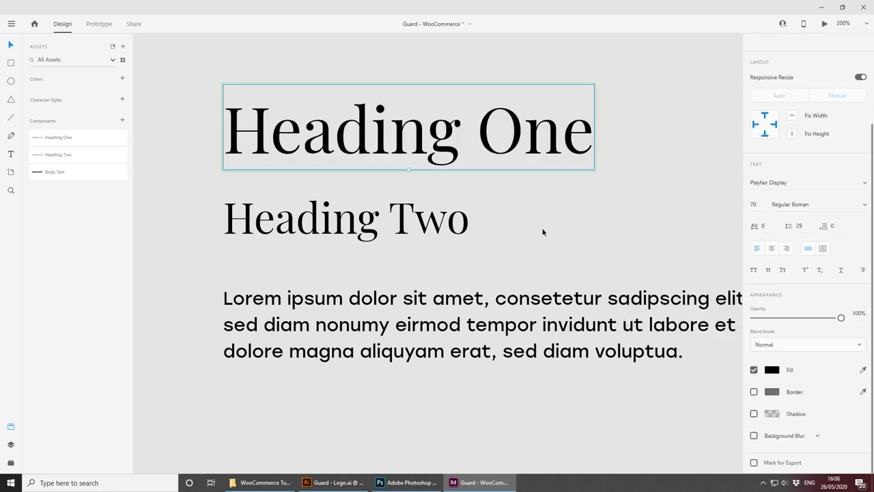
{"action": "key", "text": "Escape"}
{"action": "key", "text": "ctrl+minus"}
{"action": "key", "text": "ctrl+minus"}
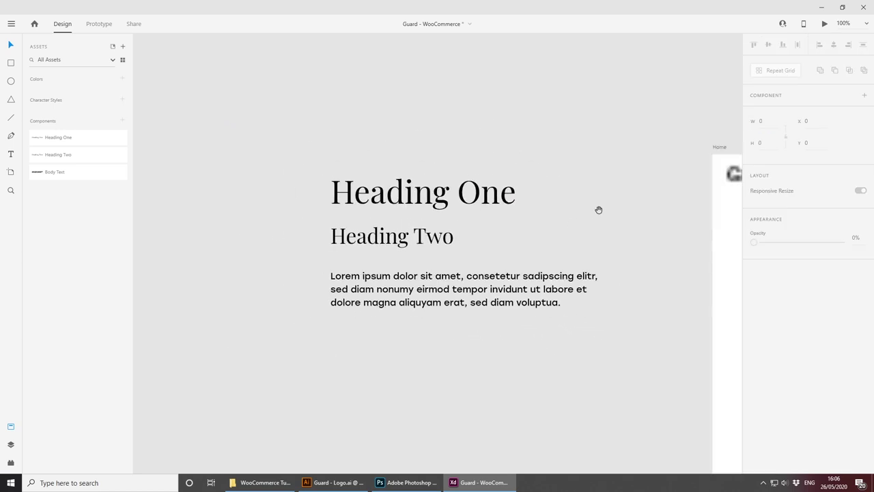
Step: Draw a circle about 91 × 91 above "Heading One", aligned with its left edge, with no border and a #000000 fill
{"action": "left_click_drag", "start_coordinate": [599, 209], "coordinate": [526, 254]}
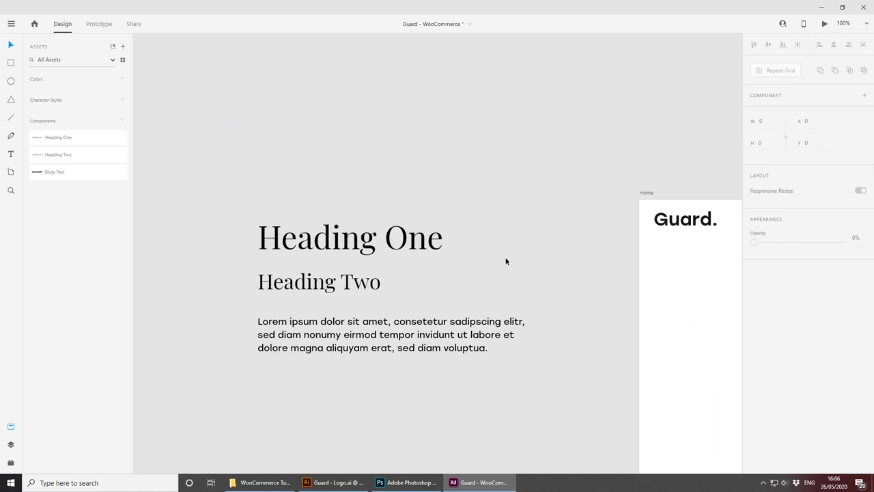
{"action": "left_click", "coordinate": [12, 80]}
{"action": "left_click_drag", "start_coordinate": [258, 150], "coordinate": [299, 200]}
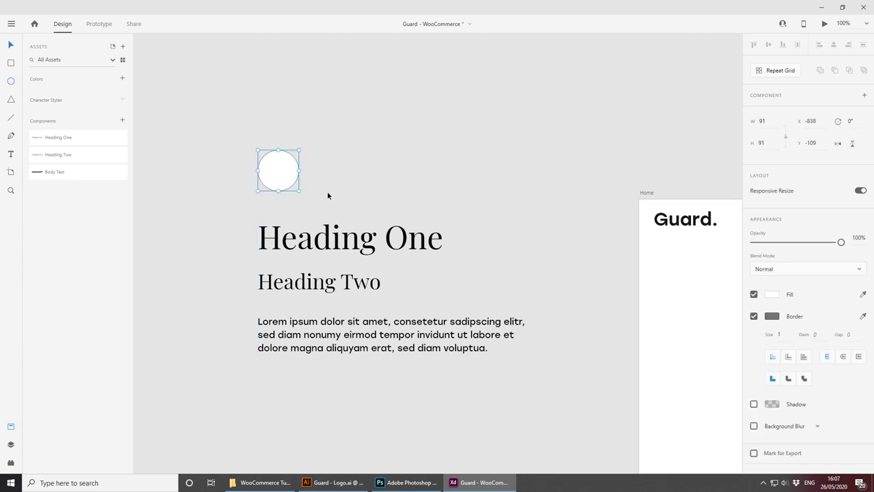
{"action": "left_click", "coordinate": [753, 316]}
{"action": "left_click", "coordinate": [771, 294]}
{"action": "left_click_drag", "start_coordinate": [676, 287], "coordinate": [617, 335]}
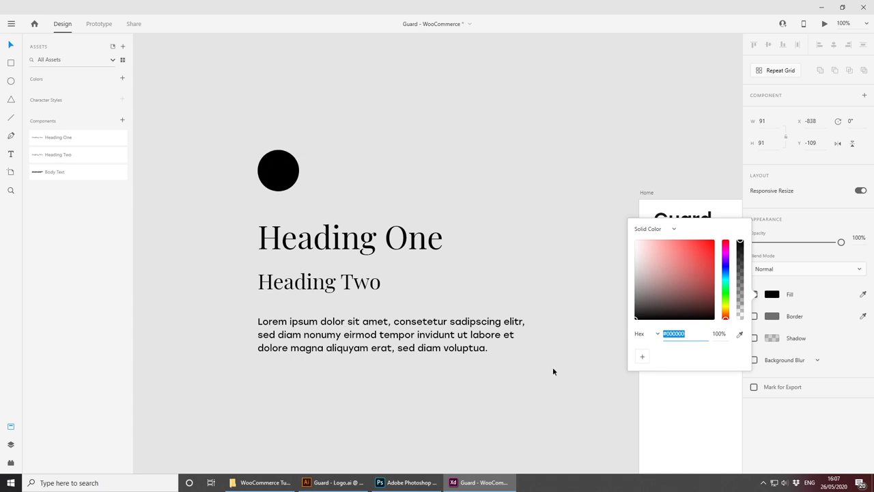
{"action": "left_click", "coordinate": [415, 202]}
Step: Duplicate the black circle beside itself at about X -725 and fill the copy with #FFFFFF
{"action": "left_click", "coordinate": [292, 178]}
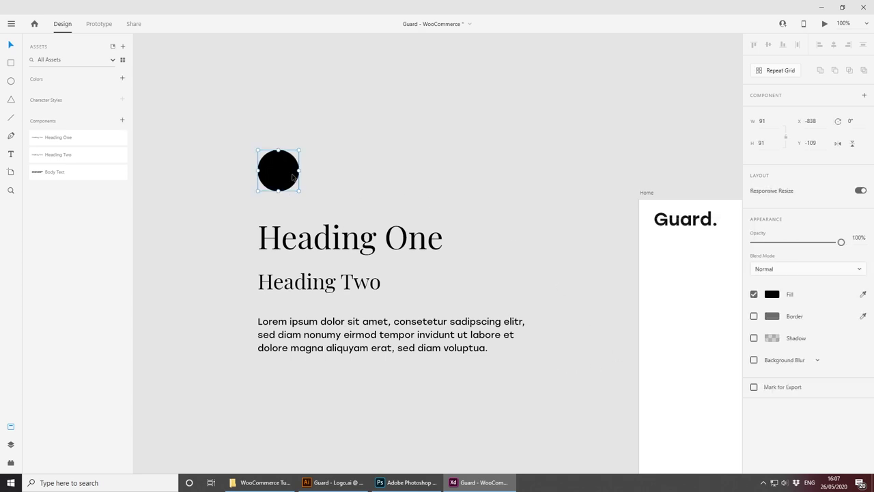
{"action": "left_click_drag", "start_coordinate": [280, 179], "coordinate": [330, 178]}
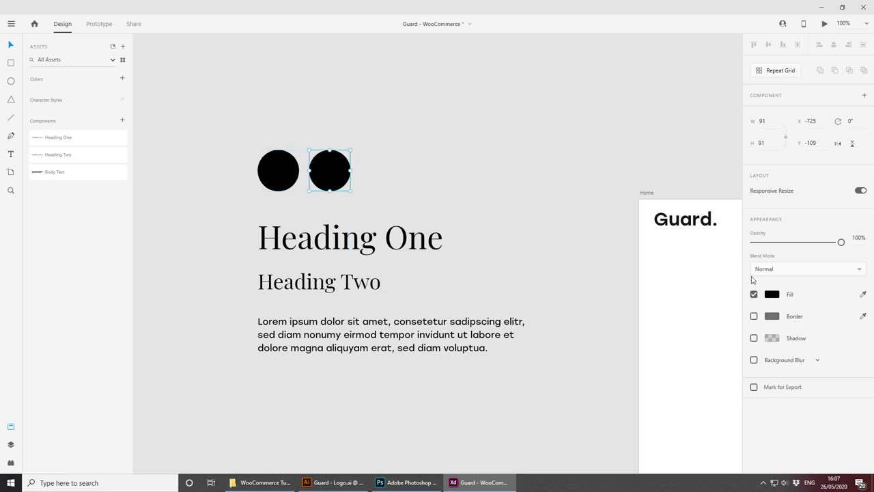
{"action": "left_click", "coordinate": [772, 293]}
{"action": "left_click_drag", "start_coordinate": [662, 288], "coordinate": [593, 211]}
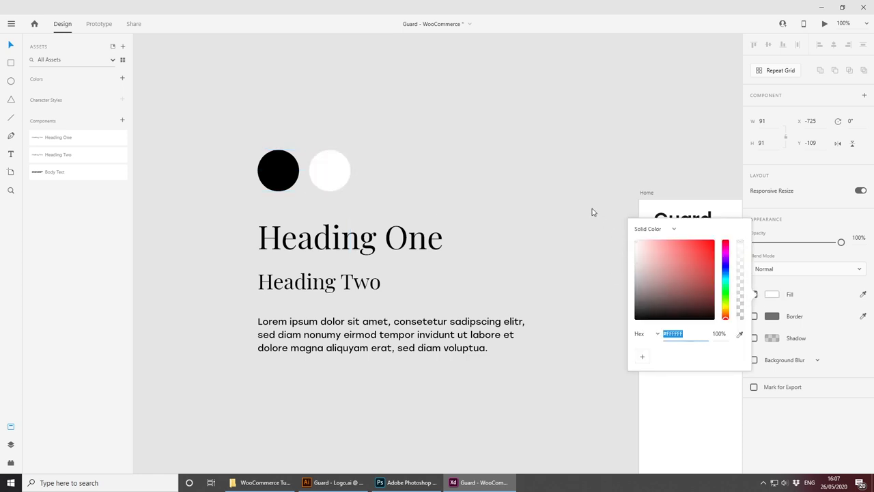
{"action": "left_click", "coordinate": [486, 179]}
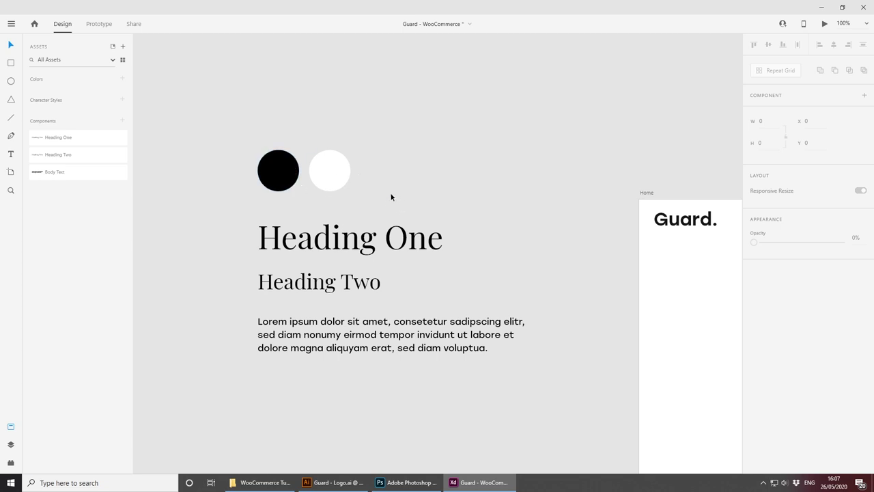
Step: Save the fills of the black and white circles as colour assets
{"action": "left_click", "coordinate": [282, 181]}
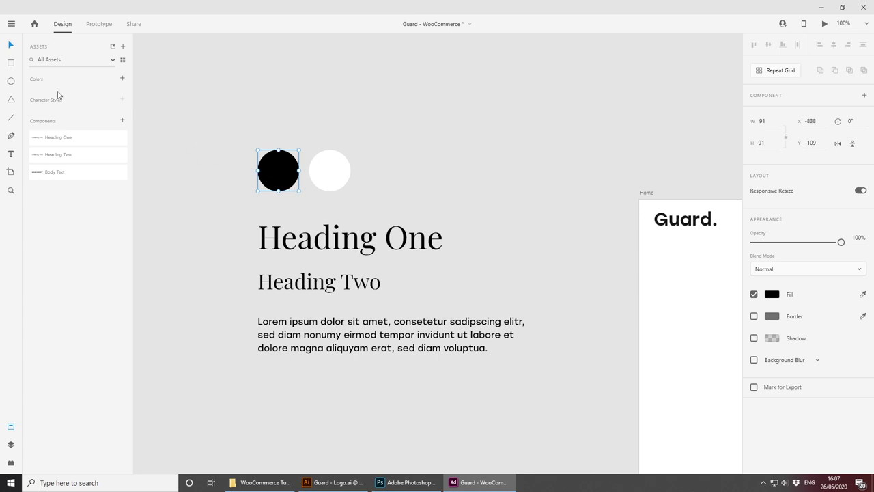
{"action": "left_click", "coordinate": [123, 79]}
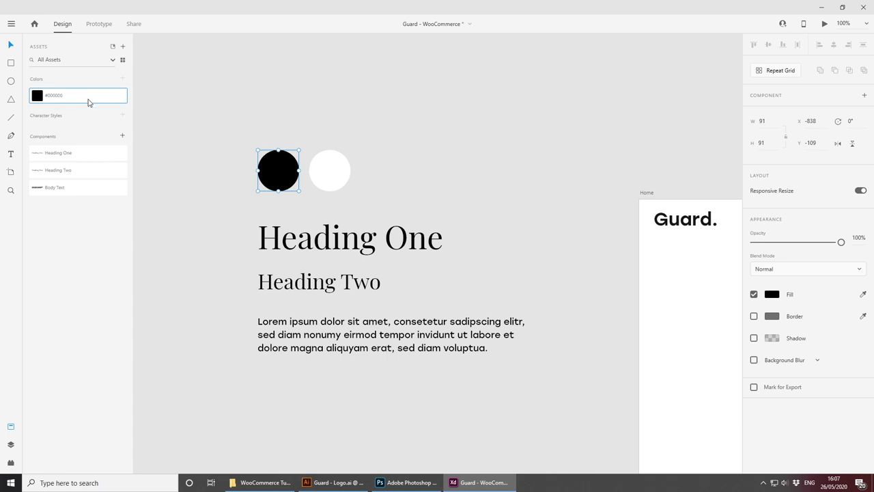
{"action": "left_click", "coordinate": [330, 170]}
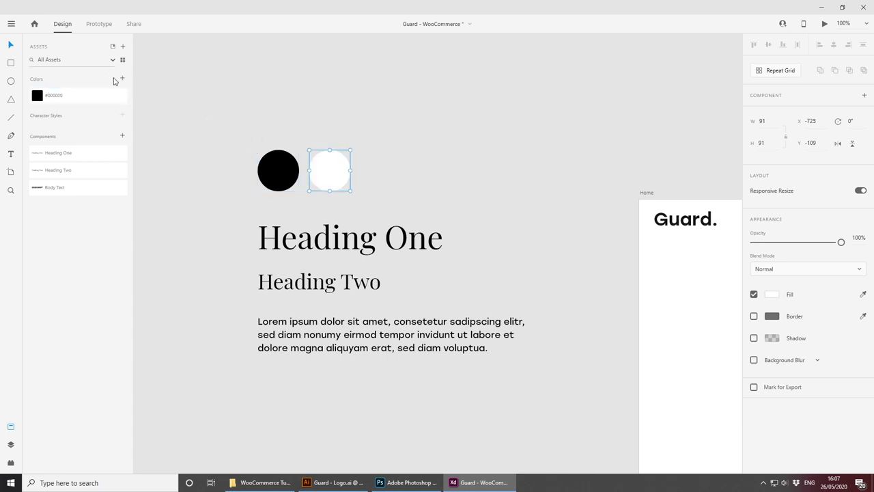
{"action": "left_click", "coordinate": [123, 80]}
{"action": "left_click", "coordinate": [272, 114]}
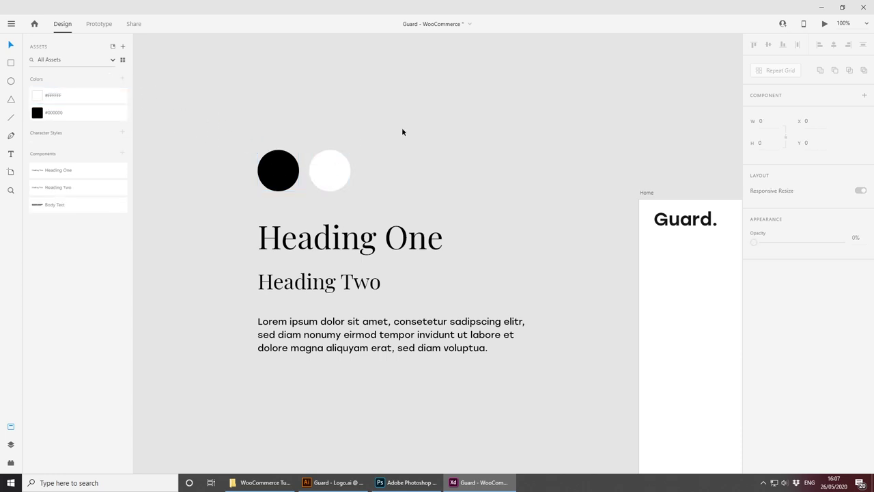
Step: Save the document and hide the document assets
{"action": "key", "text": "ctrl+s"}
{"action": "left_click", "coordinate": [10, 427]}
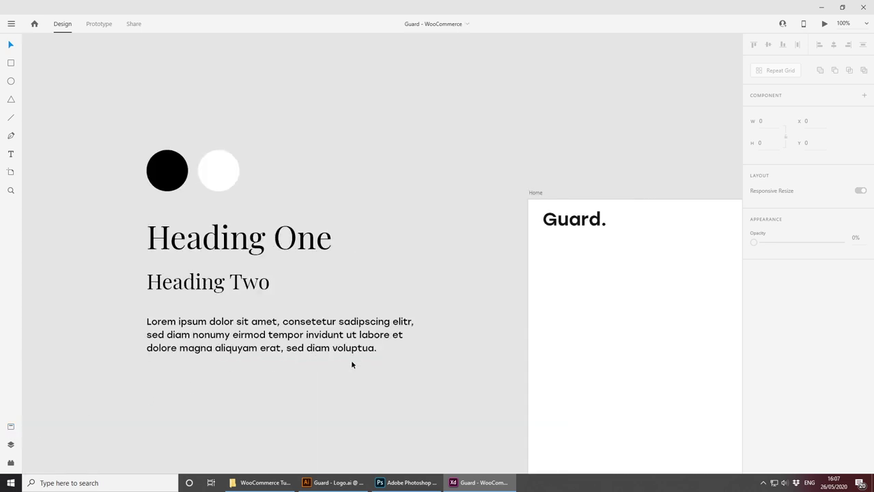
Step: Add the text "Products" to the Home artboard's header, level with the Guard logo and starting at about X 644
{"action": "left_click_drag", "start_coordinate": [497, 375], "coordinate": [111, 316]}
{"action": "left_click_drag", "start_coordinate": [470, 296], "coordinate": [333, 273]}
{"action": "key", "text": "ctrl+0"}
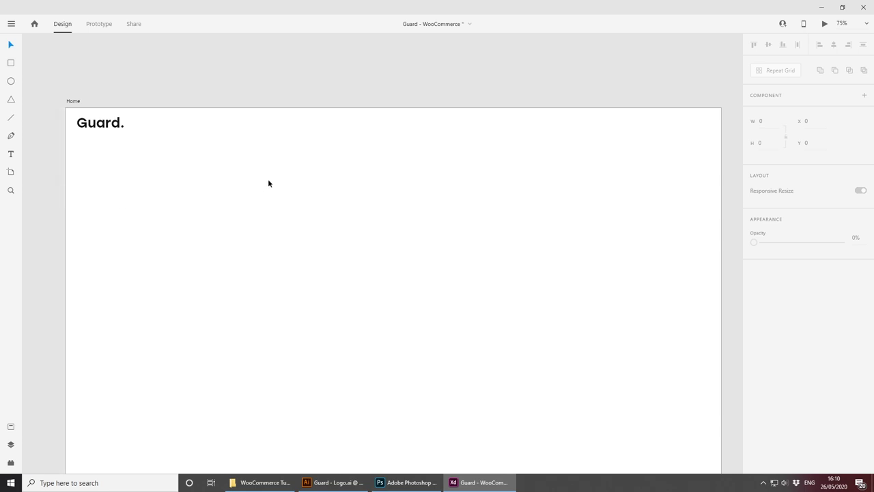
{"action": "key", "text": "t"}
{"action": "left_click", "coordinate": [285, 125]}
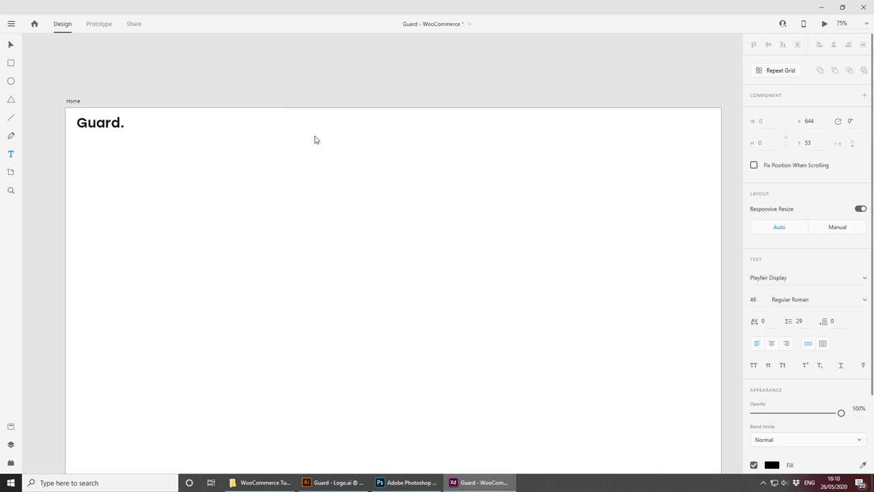
{"action": "type", "text": "Products"}
Step: Set the header's "Products" text in the Stolzl font at size 16
{"action": "double_click", "coordinate": [308, 119]}
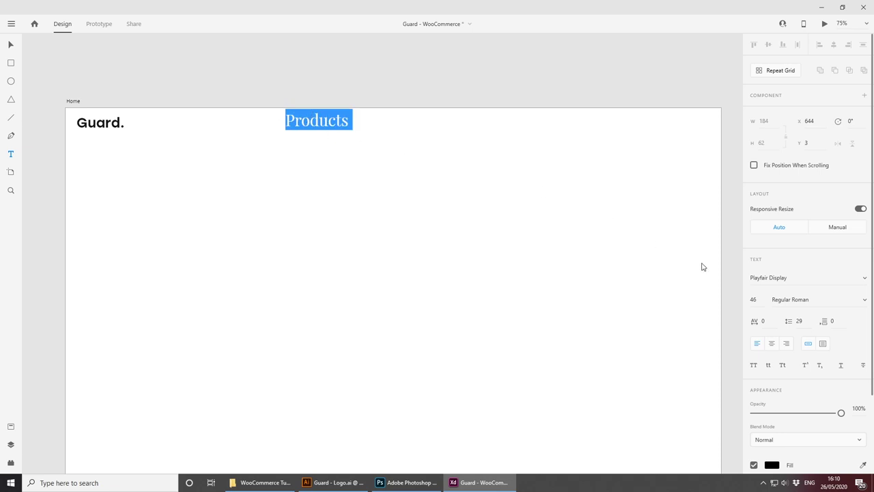
{"action": "left_click", "coordinate": [796, 277]}
{"action": "type", "text": "St"}
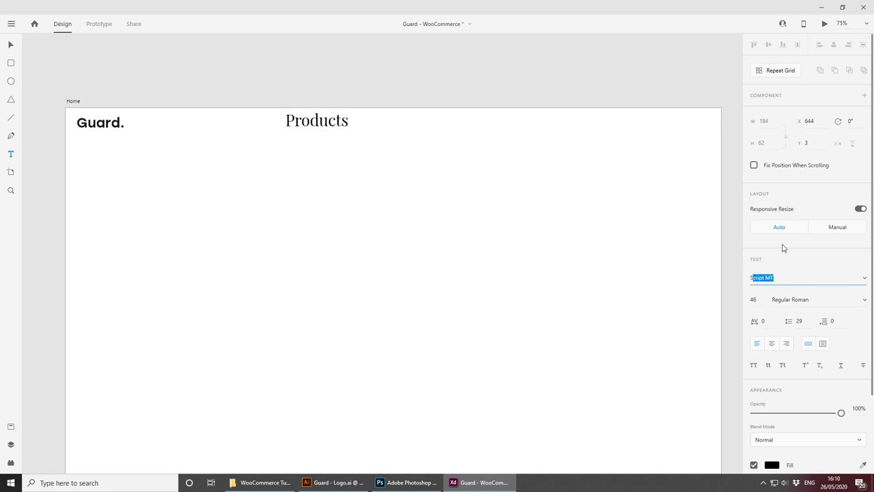
{"action": "type", "text": "olzl"}
{"action": "key", "text": "Return"}
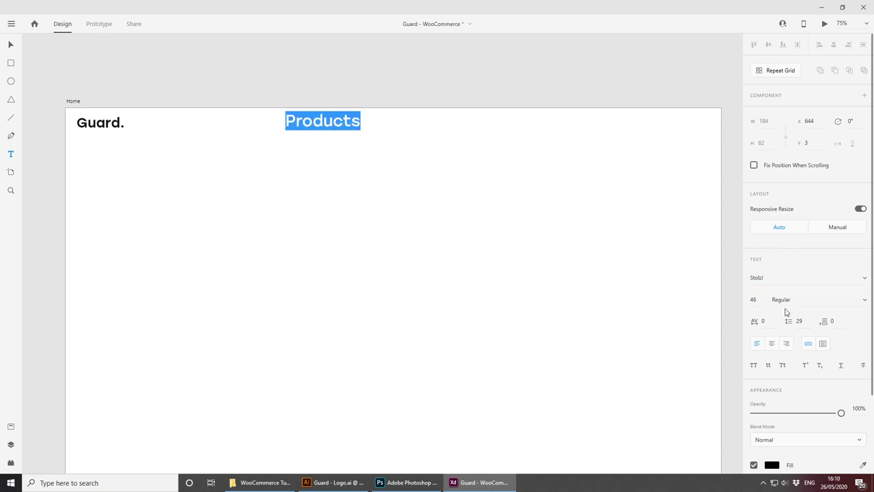
{"action": "left_click", "coordinate": [754, 299]}
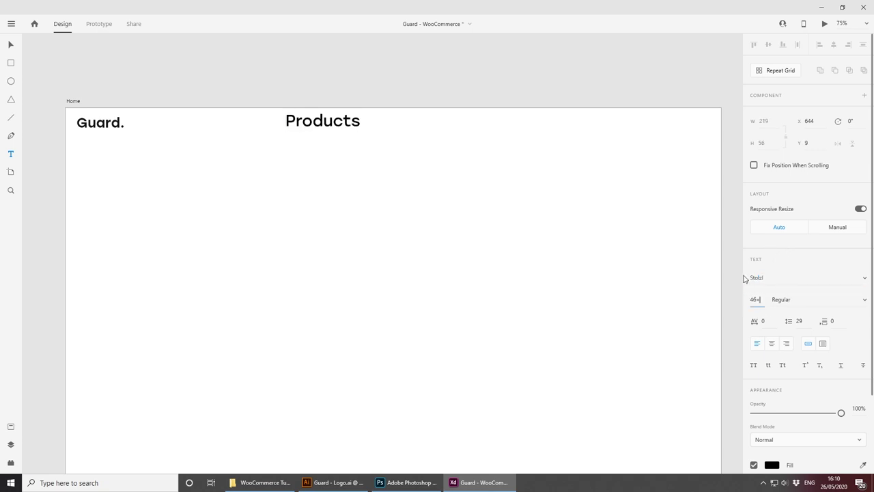
{"action": "type", "text": "16"}
{"action": "key", "text": "Return"}
{"action": "scroll", "coordinate": [776, 430], "scroll_direction": "down", "scroll_amount": 3}
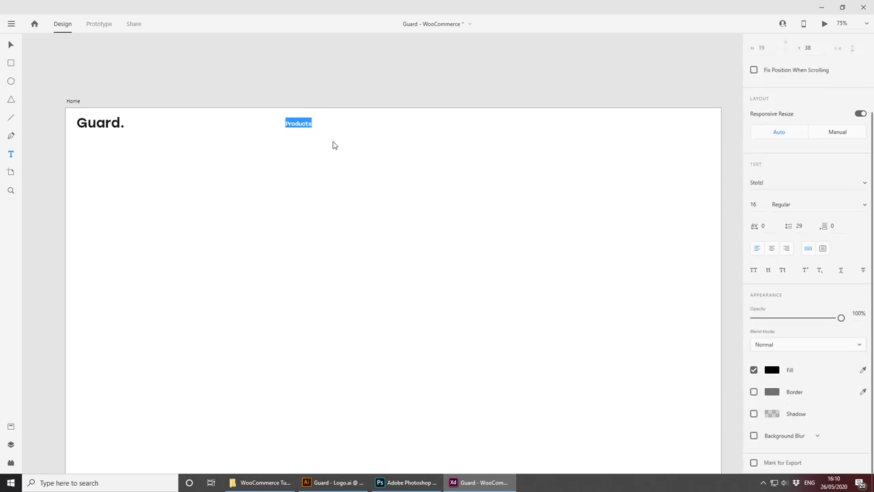
{"action": "left_click", "coordinate": [11, 45]}
{"action": "left_click", "coordinate": [132, 67]}
Step: Set the sample Lorem ipsum paragraph below "Heading Two" to font size 16
{"action": "left_click_drag", "start_coordinate": [246, 213], "coordinate": [274, 214]}
{"action": "scroll", "coordinate": [274, 214], "scroll_direction": "left", "scroll_amount": 8}
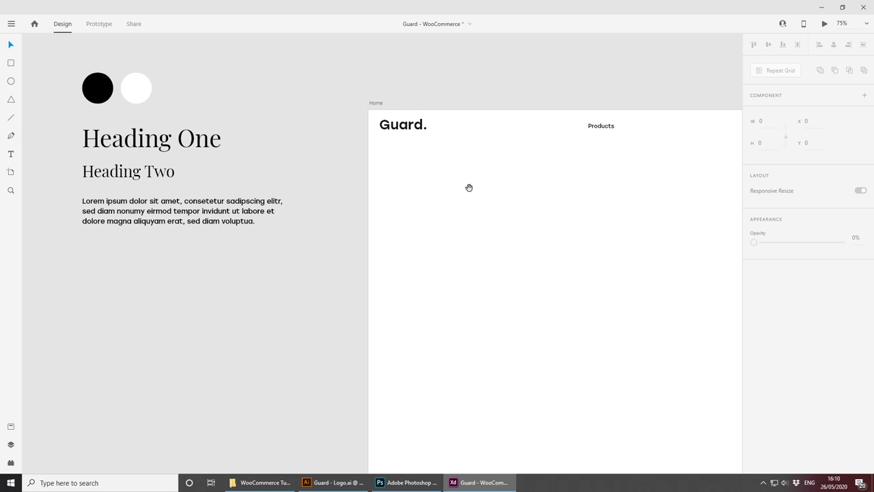
{"action": "left_click_drag", "start_coordinate": [469, 187], "coordinate": [230, 226]}
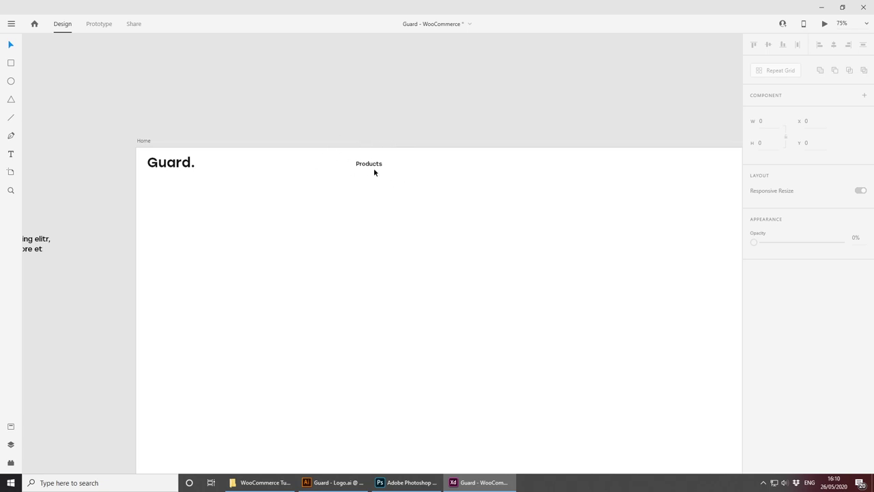
{"action": "left_click_drag", "start_coordinate": [409, 182], "coordinate": [378, 182]}
{"action": "left_click_drag", "start_coordinate": [244, 213], "coordinate": [446, 203]}
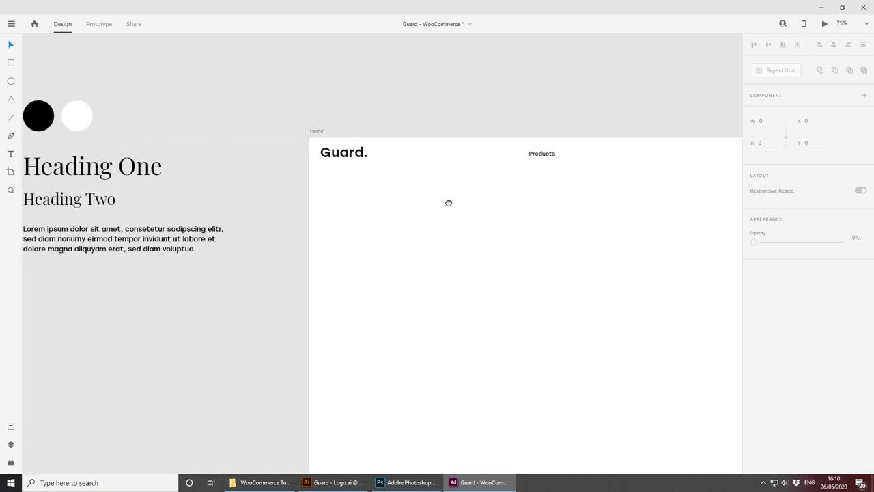
{"action": "left_click", "coordinate": [161, 242]}
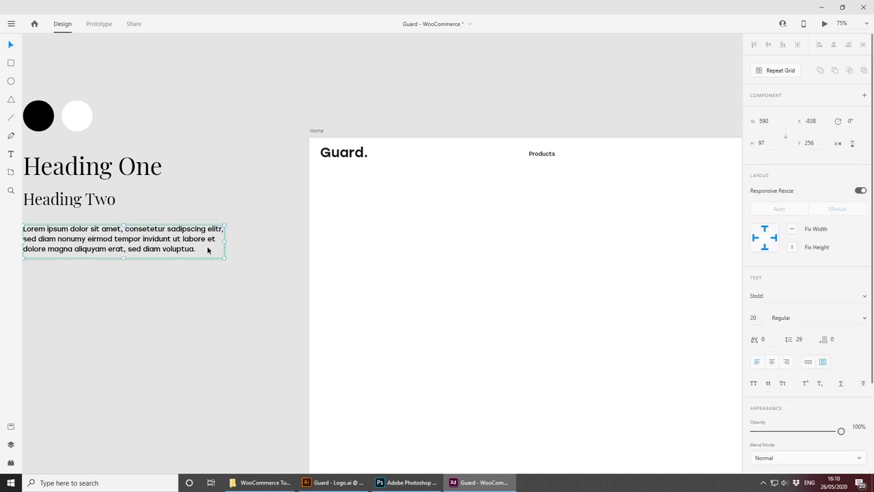
{"action": "left_click", "coordinate": [753, 317]}
{"action": "key", "text": "ctrl+a"}
{"action": "type", "text": "16"}
{"action": "key", "text": "Return"}
{"action": "left_click", "coordinate": [256, 282]}
{"action": "left_click_drag", "start_coordinate": [223, 268], "coordinate": [326, 271]}
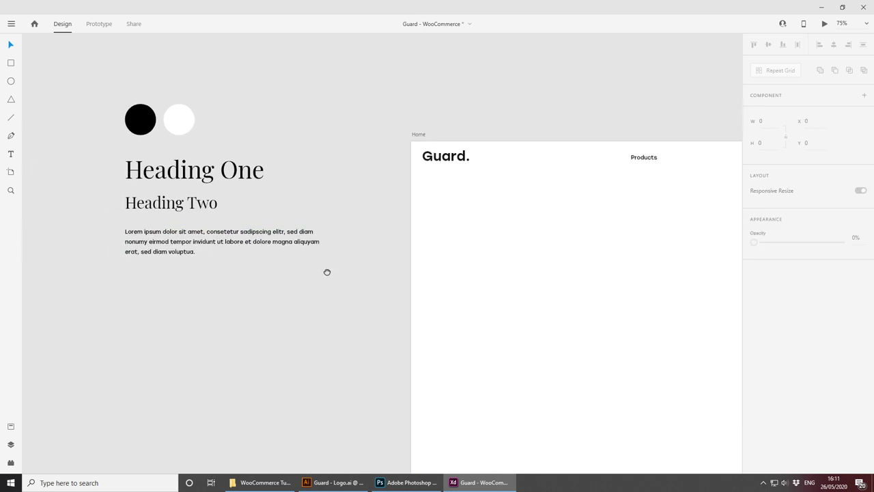
Step: Add trailing spaces after "Products" so that the header text becomes about 148 wide
{"action": "left_click_drag", "start_coordinate": [485, 212], "coordinate": [176, 226]}
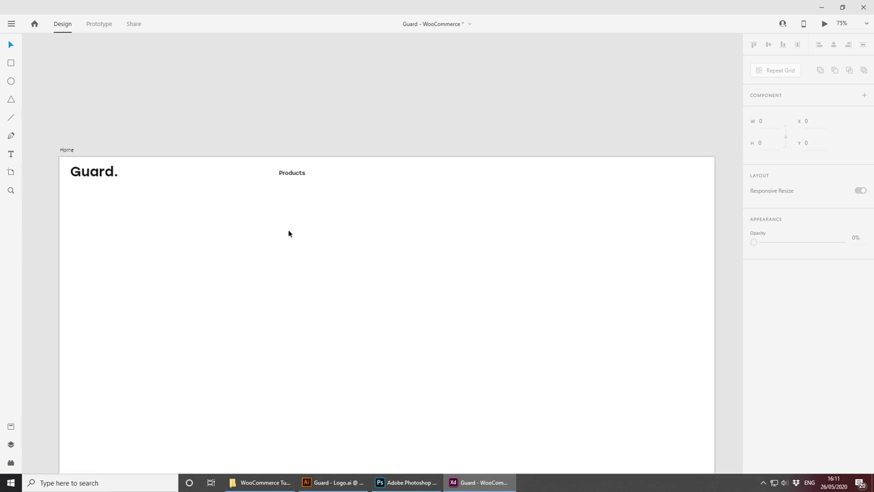
{"action": "double_click", "coordinate": [294, 173]}
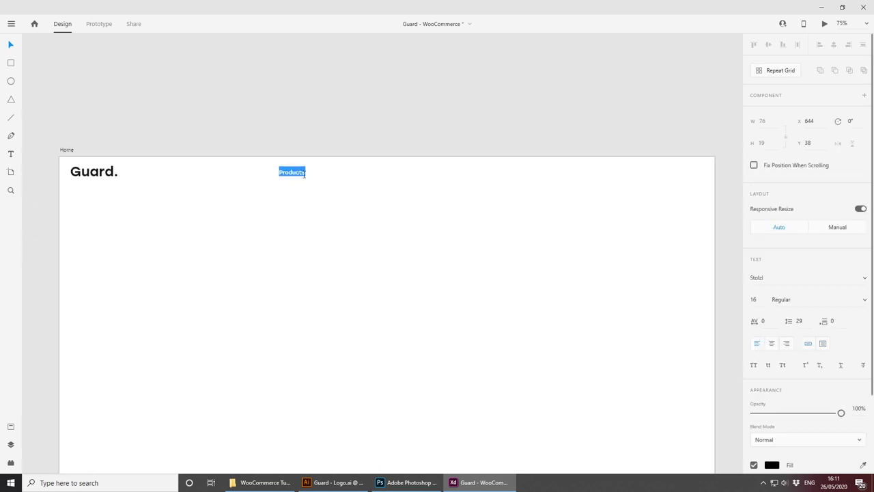
{"action": "left_click", "coordinate": [289, 172]}
{"action": "key", "text": "Escape"}
{"action": "key", "text": "ctrl+equal"}
{"action": "left_click_drag", "start_coordinate": [252, 114], "coordinate": [264, 229]}
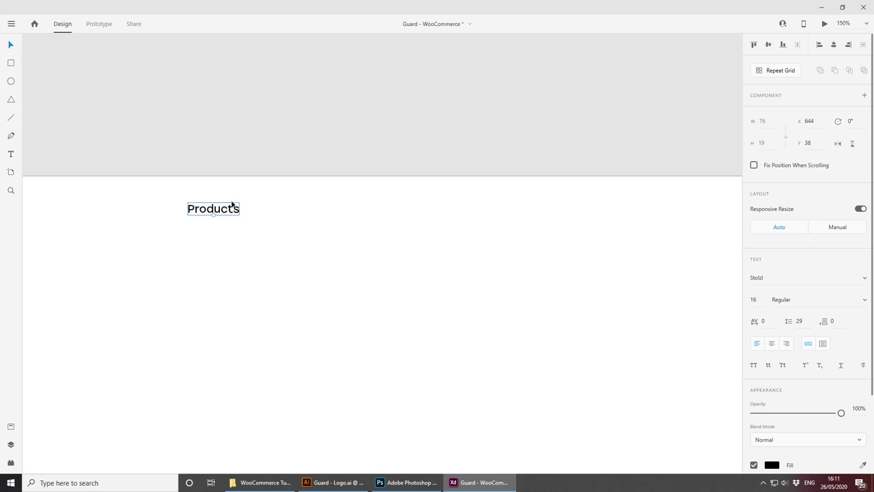
{"action": "double_click", "coordinate": [234, 206]}
{"action": "left_click", "coordinate": [236, 207]}
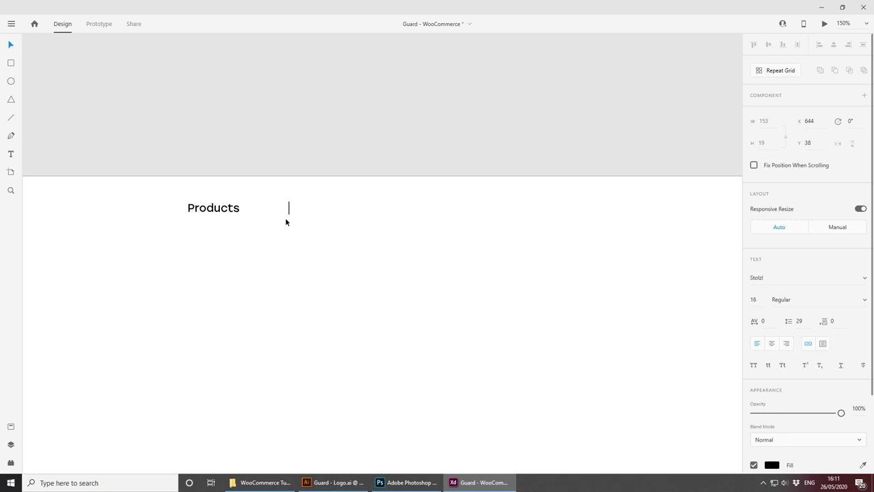
{"action": "left_click", "coordinate": [10, 44]}
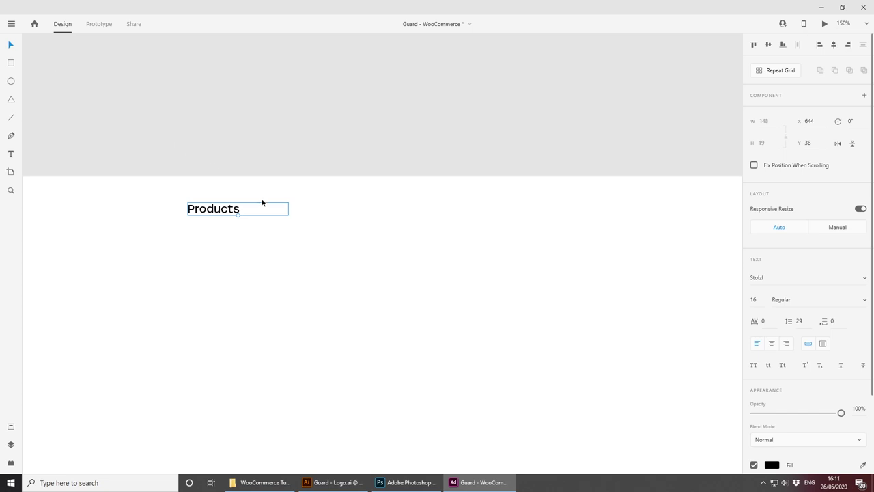
Step: Add "Sale", "About" and "Support" after "Products" in the same text, repeating the gap after "Products" between the items
{"action": "double_click", "coordinate": [278, 211]}
{"action": "left_click", "coordinate": [290, 209]}
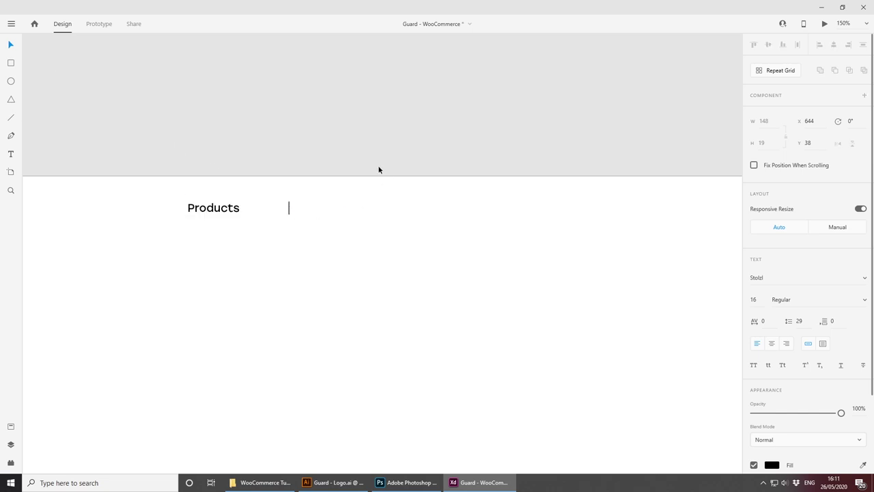
{"action": "type", "text": "Sale"}
{"action": "left_click_drag", "start_coordinate": [289, 209], "coordinate": [239, 211]}
{"action": "left_click", "coordinate": [314, 209]}
{"action": "type", "text": "About"}
{"action": "key", "text": "ctrl+v"}
{"action": "type", "text": "Support"}
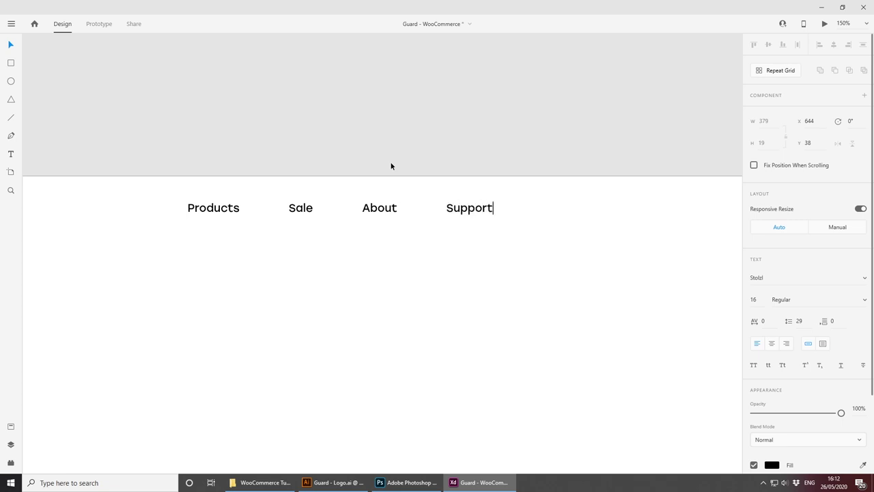
{"action": "left_click", "coordinate": [8, 48]}
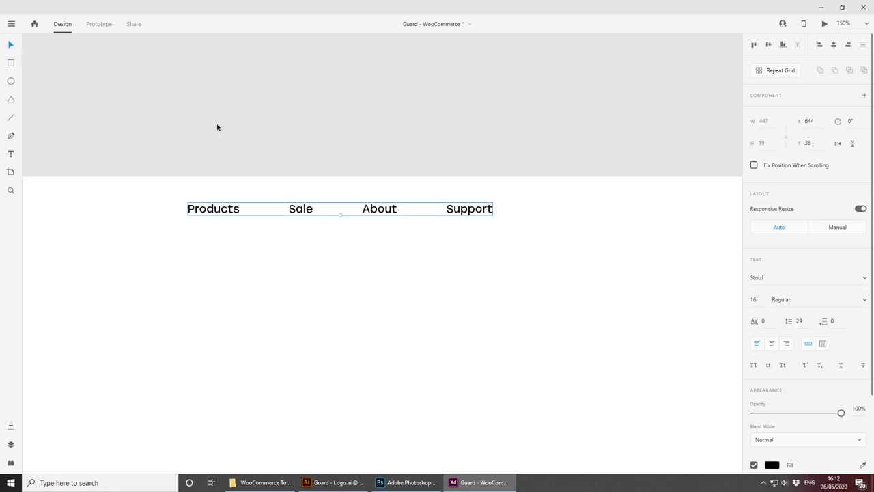
{"action": "left_click", "coordinate": [497, 163]}
Step: Open the Icons 4 Design plugin
{"action": "key", "text": "ctrl+1"}
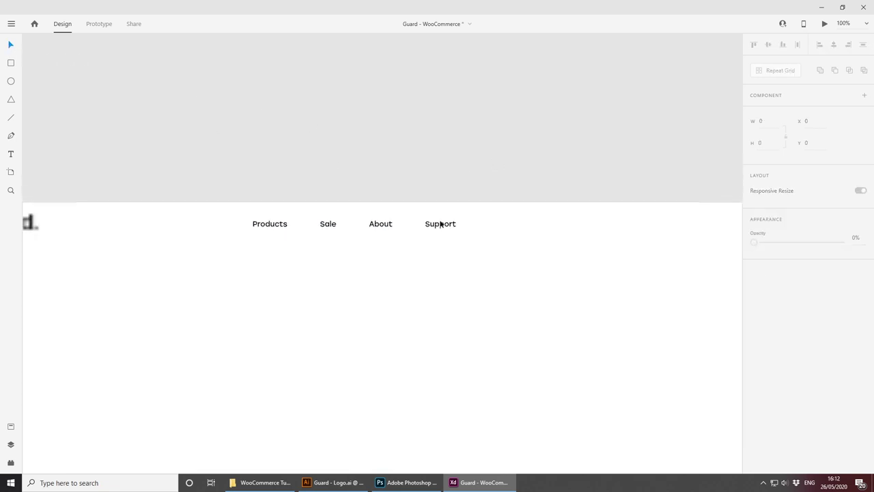
{"action": "left_click_drag", "start_coordinate": [458, 249], "coordinate": [393, 229]}
{"action": "left_click_drag", "start_coordinate": [476, 230], "coordinate": [372, 230]}
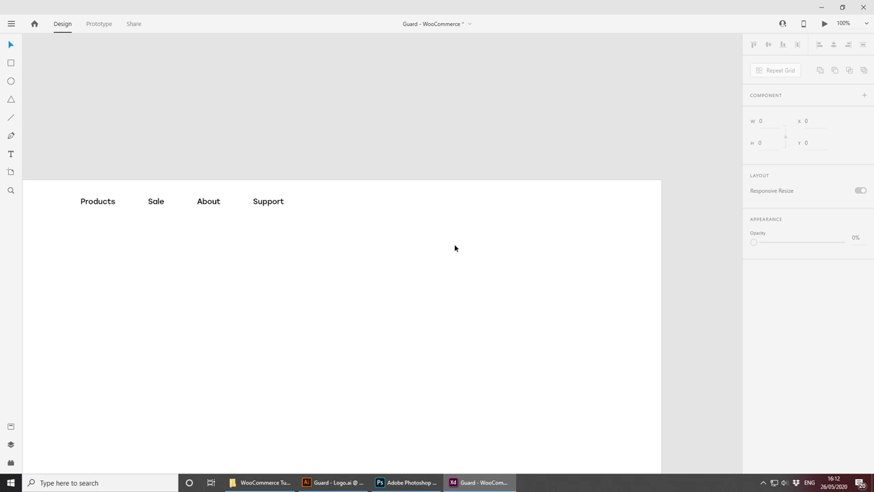
{"action": "left_click_drag", "start_coordinate": [215, 364], "coordinate": [318, 332]}
{"action": "left_click_drag", "start_coordinate": [417, 351], "coordinate": [293, 360]}
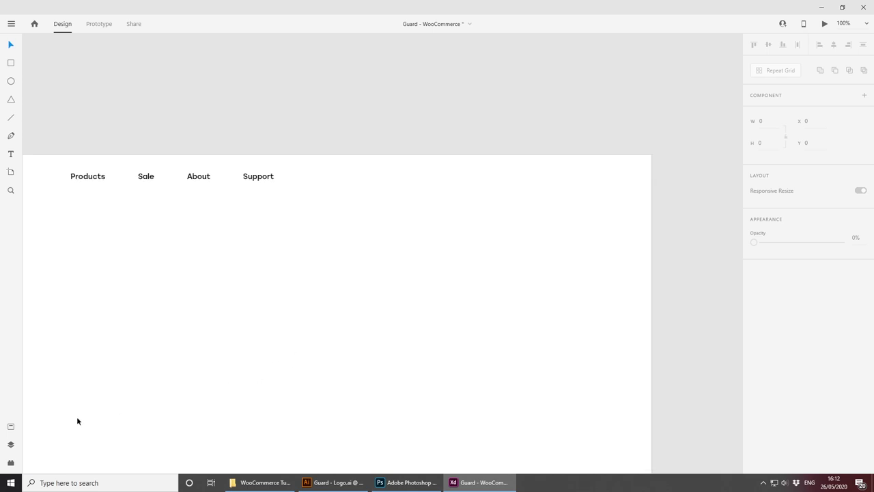
{"action": "left_click", "coordinate": [10, 463]}
{"action": "left_click", "coordinate": [73, 116]}
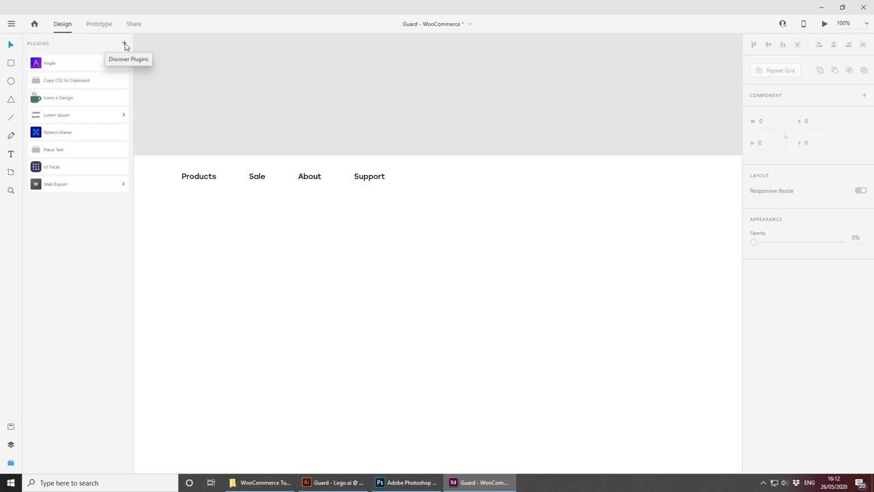
{"action": "left_click", "coordinate": [62, 98]}
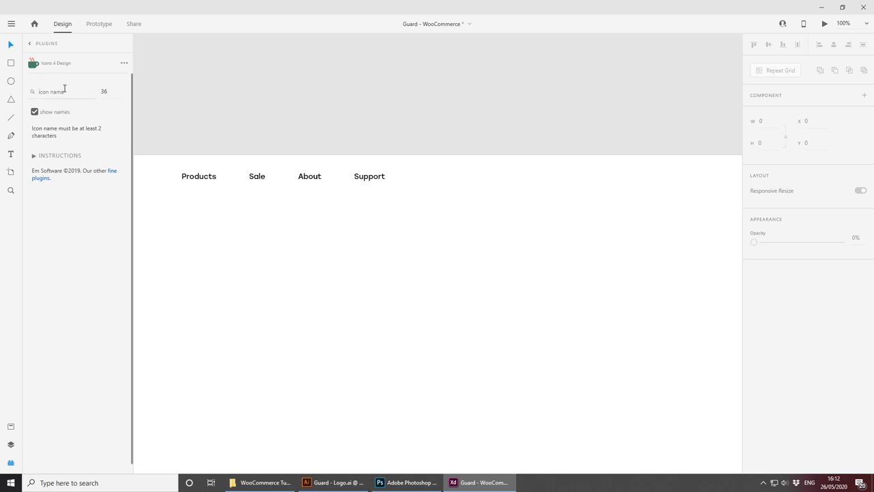
Step: Search the icons for "search", insert the Feather search icon and place it on the Home artboard at about X 559, Y 256
{"action": "left_click", "coordinate": [58, 91]}
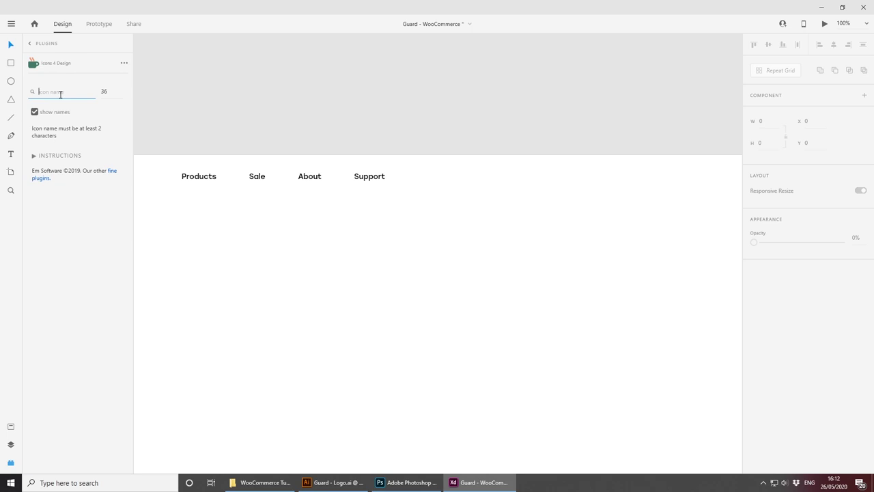
{"action": "type", "text": "search"}
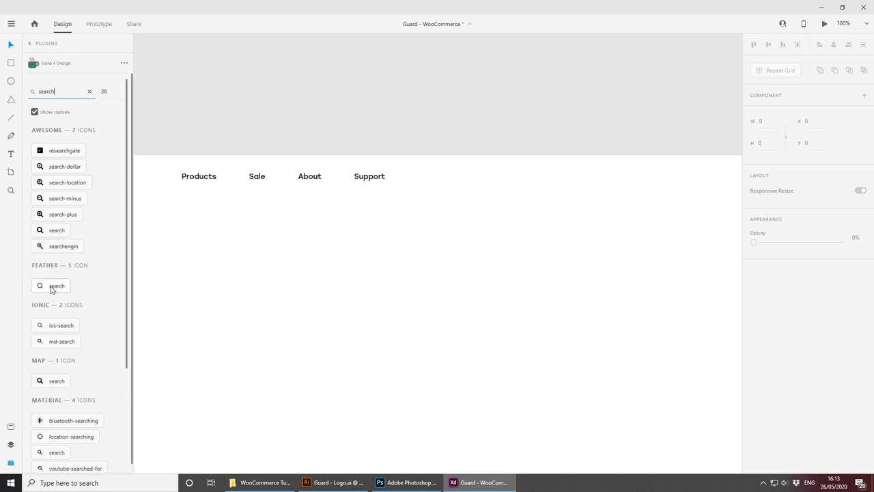
{"action": "left_click", "coordinate": [52, 287]}
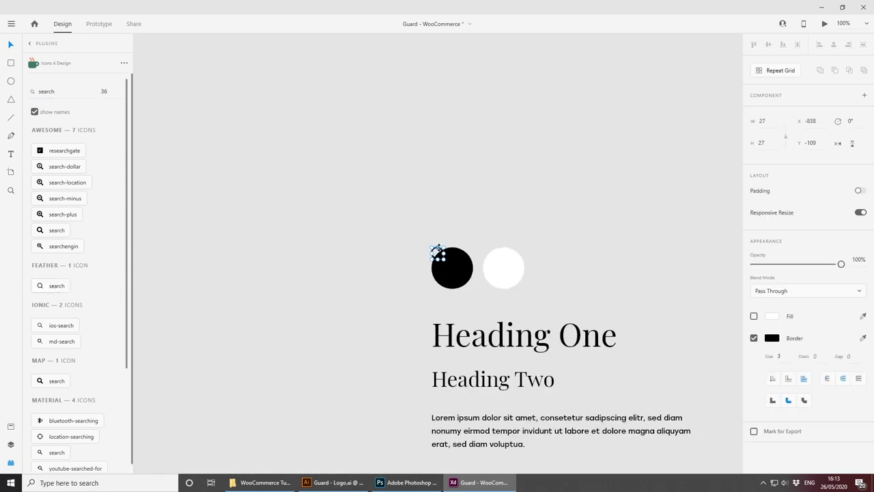
{"action": "left_click", "coordinate": [482, 226]}
{"action": "left_click_drag", "start_coordinate": [433, 251], "coordinate": [650, 317]}
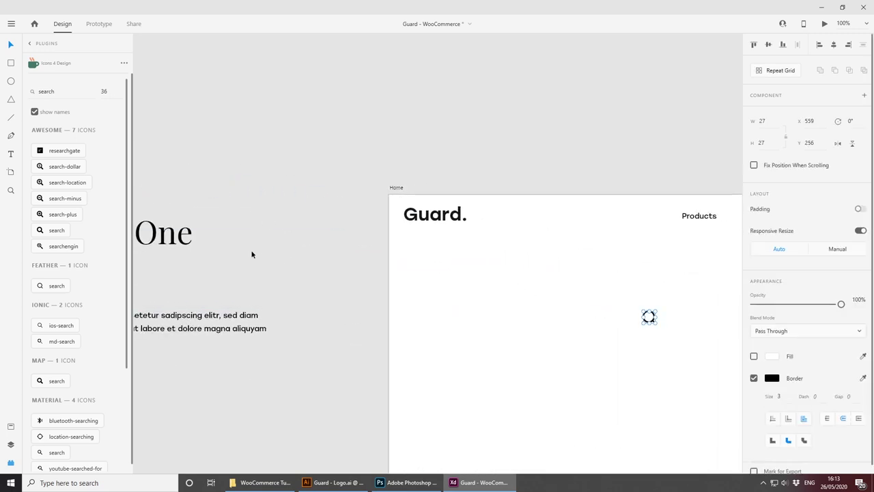
Step: Search the plugin's icons for "basket"
{"action": "left_click", "coordinate": [75, 91]}
{"action": "key", "text": "ctrl+a"}
{"action": "type", "text": "bas"}
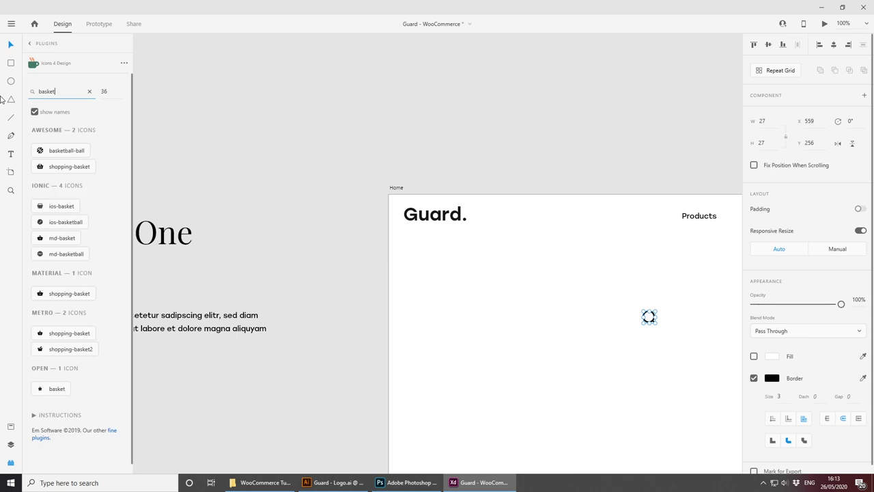
Step: Search the icons for "cart" and insert the Feather shopping-cart icon beside the search icon on the Home artboard
{"action": "key", "text": "ctrl+a"}
{"action": "type", "text": "car"}
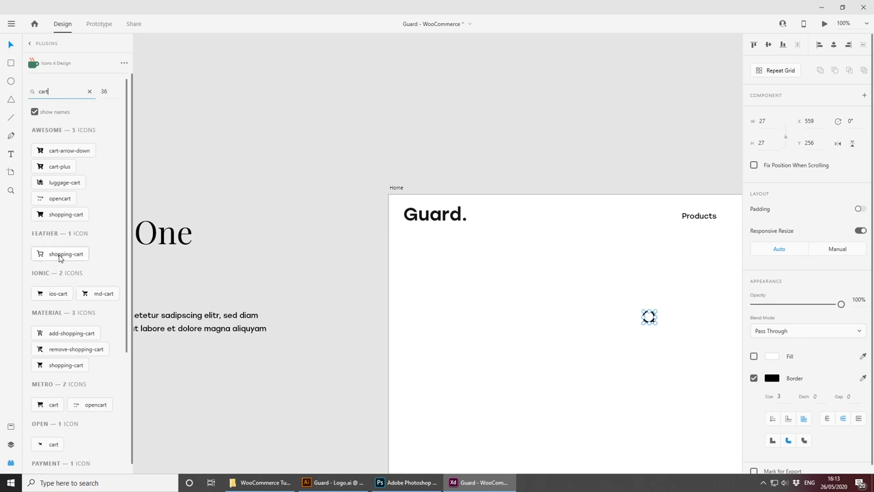
{"action": "left_click", "coordinate": [59, 256]}
{"action": "left_click_drag", "start_coordinate": [540, 325], "coordinate": [207, 282]}
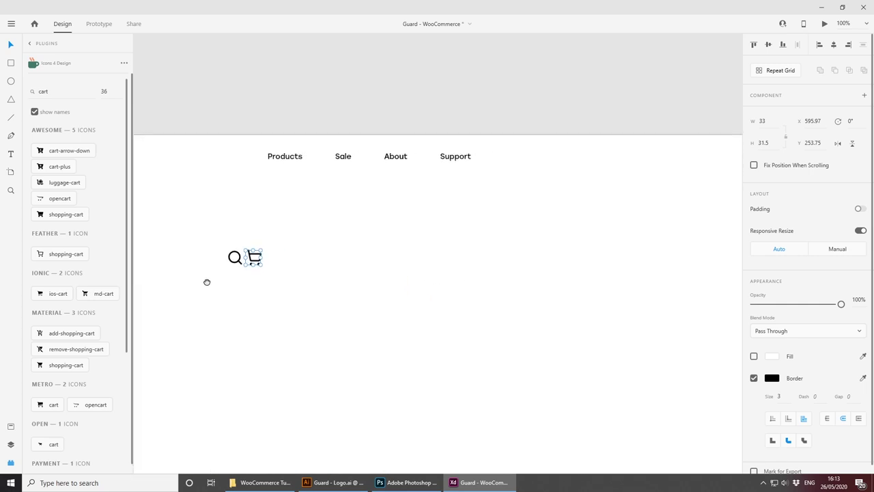
Step: Deselect the inserted icons and close the Icons 4 Design plugin
{"action": "left_click_drag", "start_coordinate": [319, 292], "coordinate": [176, 214]}
{"action": "left_click", "coordinate": [290, 286]}
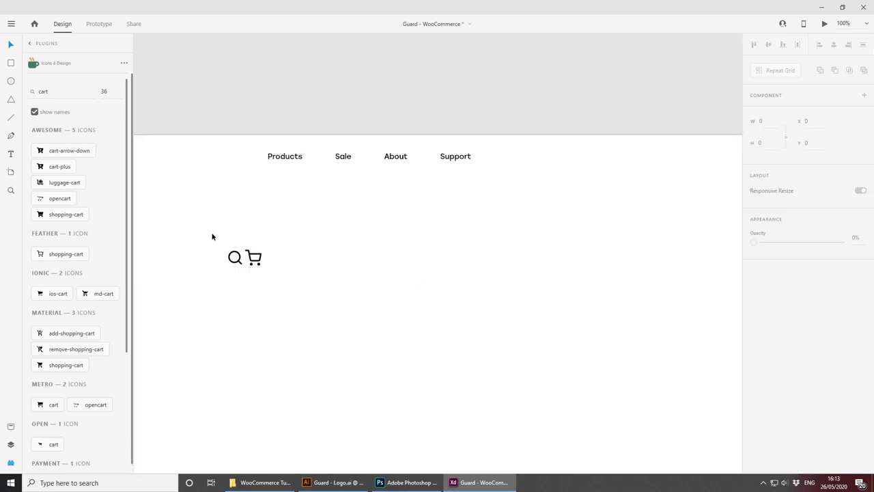
{"action": "left_click_drag", "start_coordinate": [286, 272], "coordinate": [184, 219]}
{"action": "left_click", "coordinate": [277, 253]}
{"action": "left_click", "coordinate": [10, 464]}
{"action": "left_click_drag", "start_coordinate": [175, 349], "coordinate": [312, 355]}
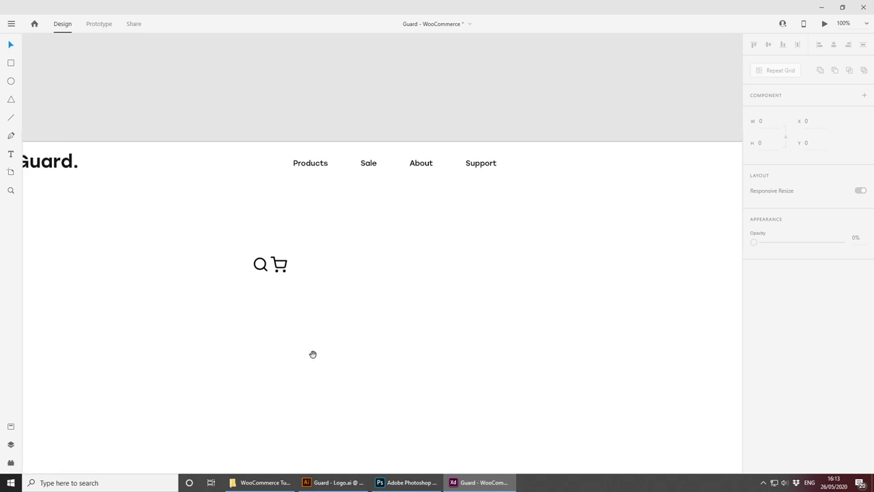
Step: Move the search and cart icons together into the header near the Home artboard's right edge, at X 1790, Y 31.75
{"action": "left_click_drag", "start_coordinate": [331, 284], "coordinate": [214, 246]}
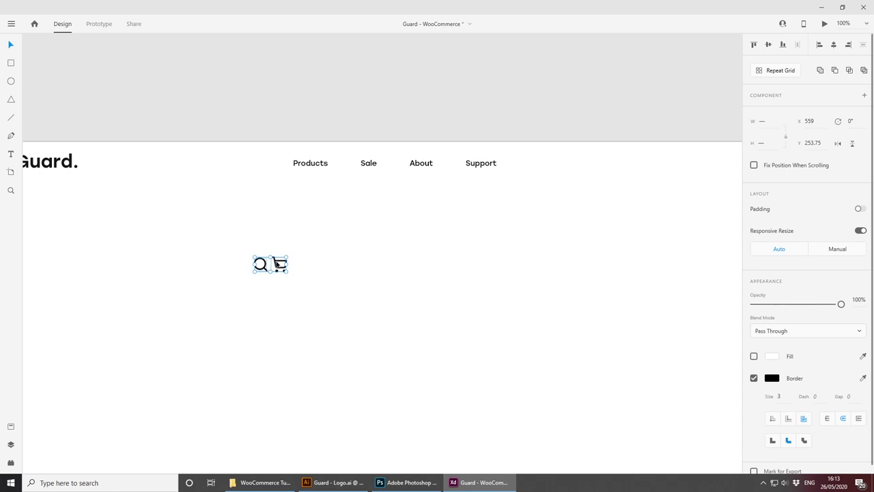
{"action": "left_click_drag", "start_coordinate": [278, 263], "coordinate": [361, 274]}
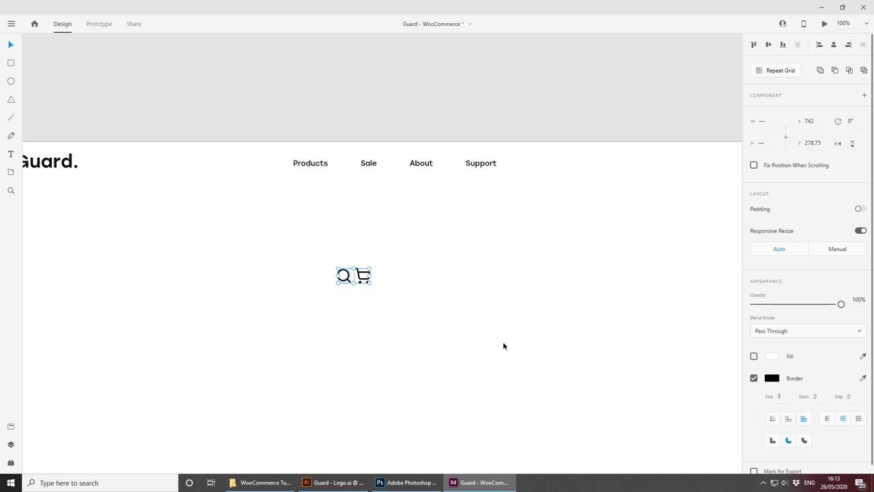
{"action": "left_click_drag", "start_coordinate": [362, 276], "coordinate": [503, 198]}
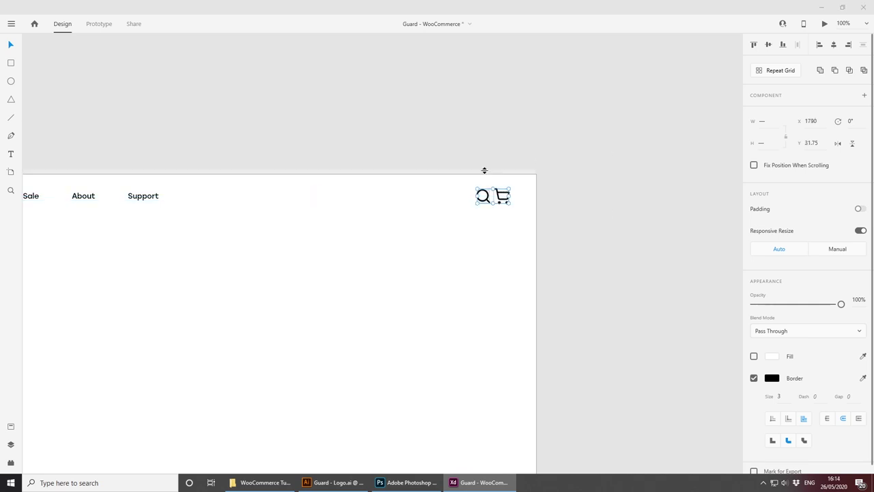
{"action": "left_click", "coordinate": [519, 246]}
Step: Set the border size of the cart icon and the search icon to 2
{"action": "key", "text": "ctrl+plus"}
{"action": "left_click_drag", "start_coordinate": [551, 228], "coordinate": [389, 265]}
{"action": "double_click", "coordinate": [392, 212]}
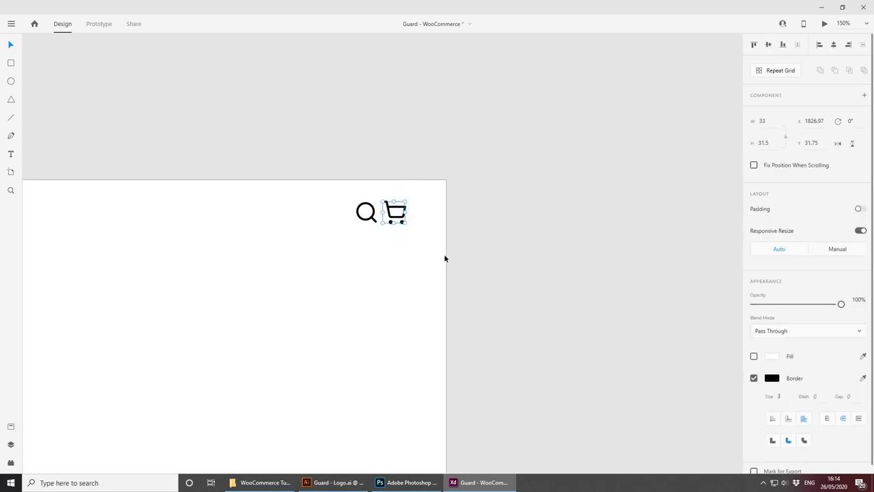
{"action": "left_click", "coordinate": [785, 397]}
{"action": "key", "text": "Down"}
{"action": "left_click", "coordinate": [416, 270]}
{"action": "left_click_drag", "start_coordinate": [364, 257], "coordinate": [361, 181]}
{"action": "left_click", "coordinate": [782, 396]}
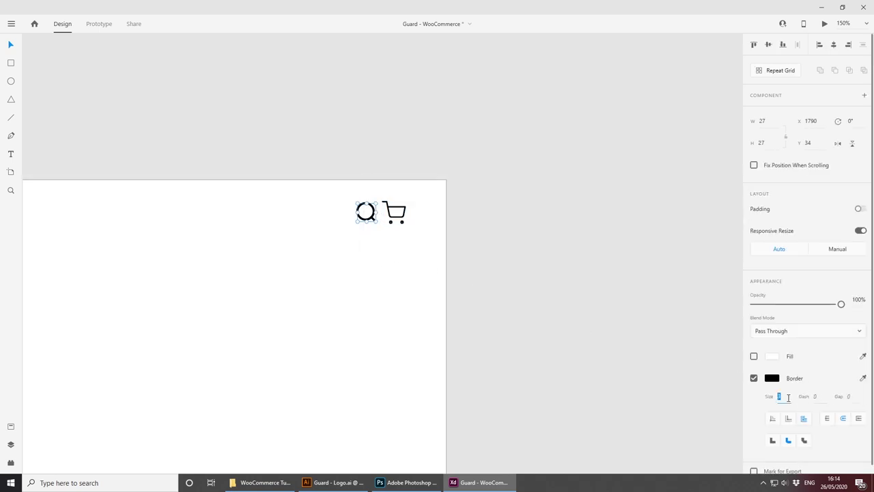
{"action": "key", "text": "Down"}
{"action": "left_click", "coordinate": [531, 303]}
Step: Scale the search and cart icons down together so the cart is about 26 by 25 px
{"action": "key", "text": "ctrl+plus"}
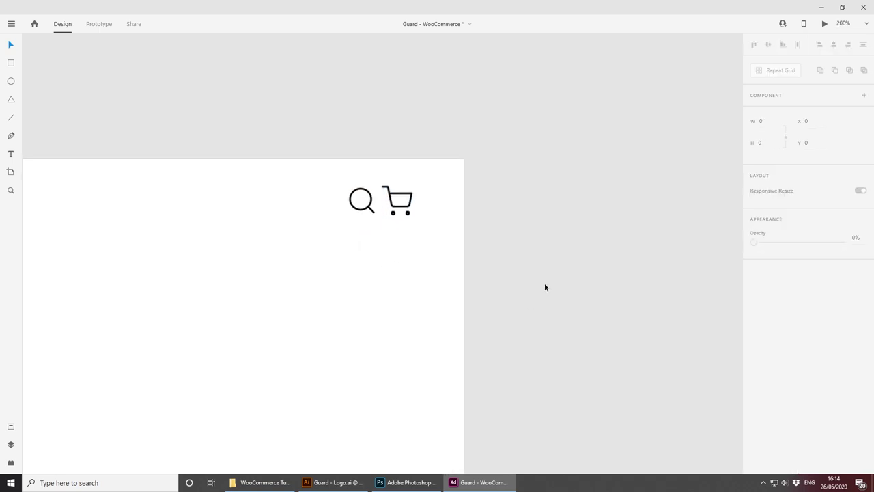
{"action": "key", "text": "ctrl+minus"}
{"action": "key", "text": "ctrl+minus"}
{"action": "key", "text": "ctrl+minus"}
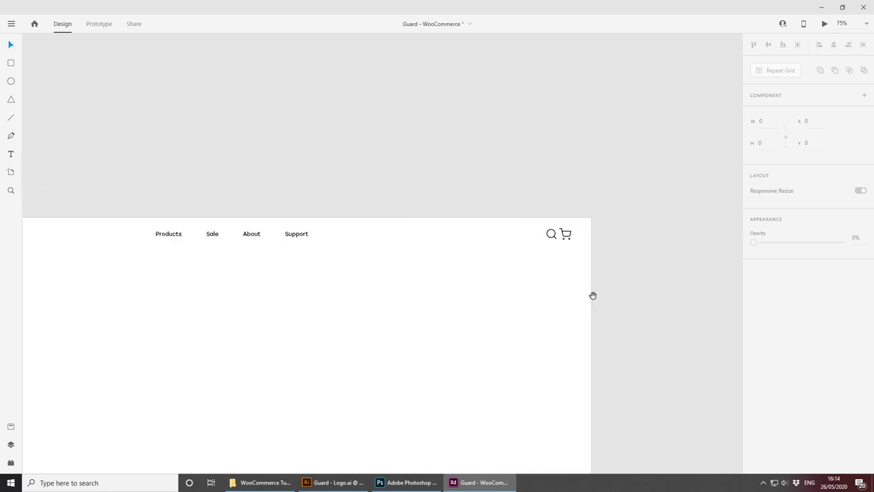
{"action": "left_click_drag", "start_coordinate": [389, 279], "coordinate": [435, 289]}
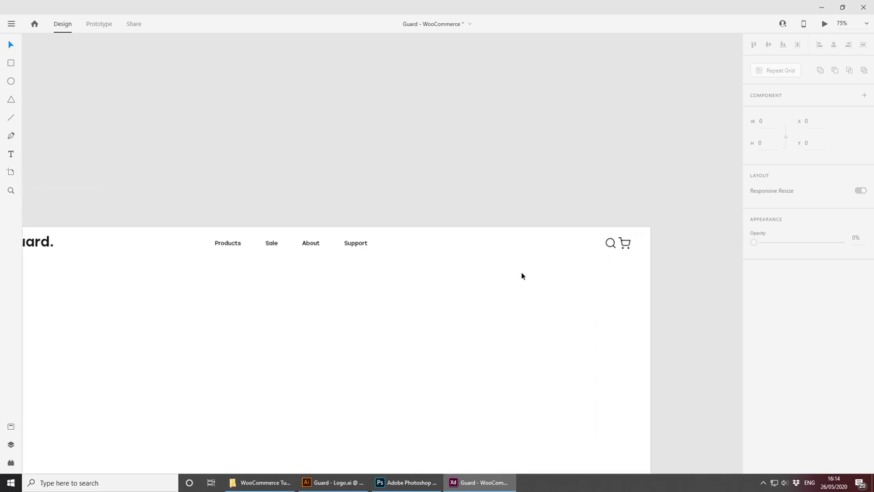
{"action": "key", "text": "ctrl+1"}
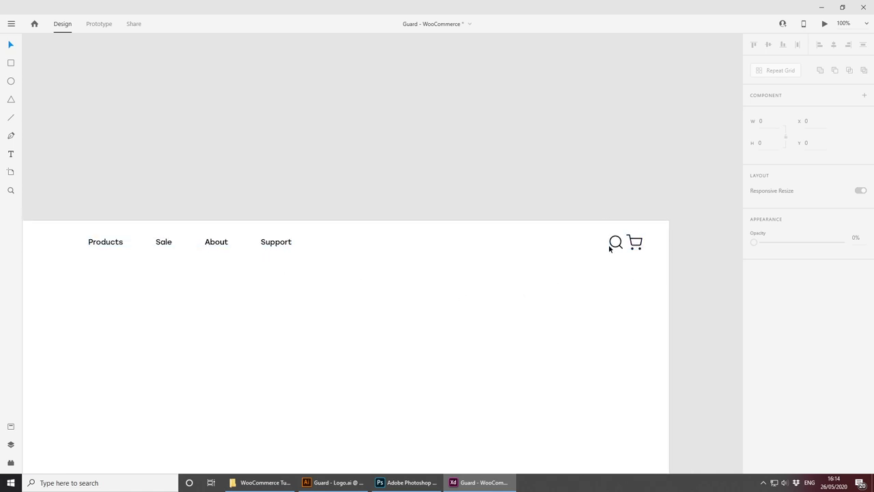
{"action": "left_click_drag", "start_coordinate": [288, 275], "coordinate": [490, 283]}
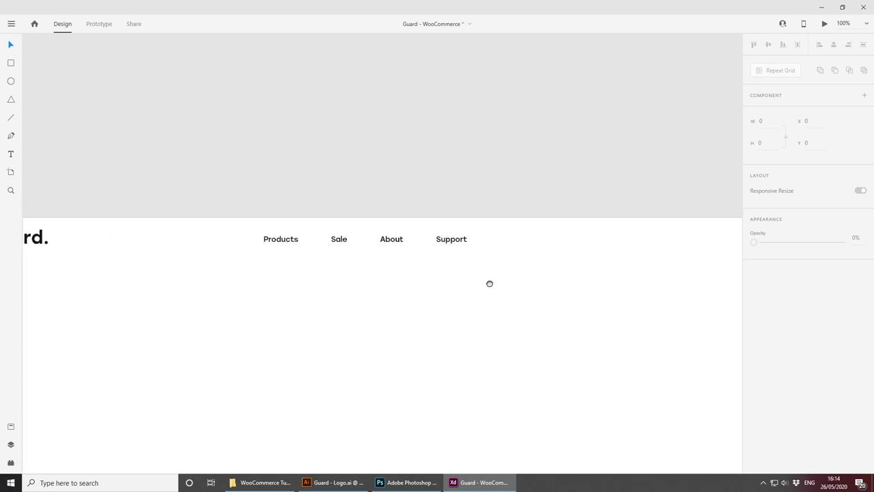
{"action": "left_click_drag", "start_coordinate": [598, 255], "coordinate": [306, 248]}
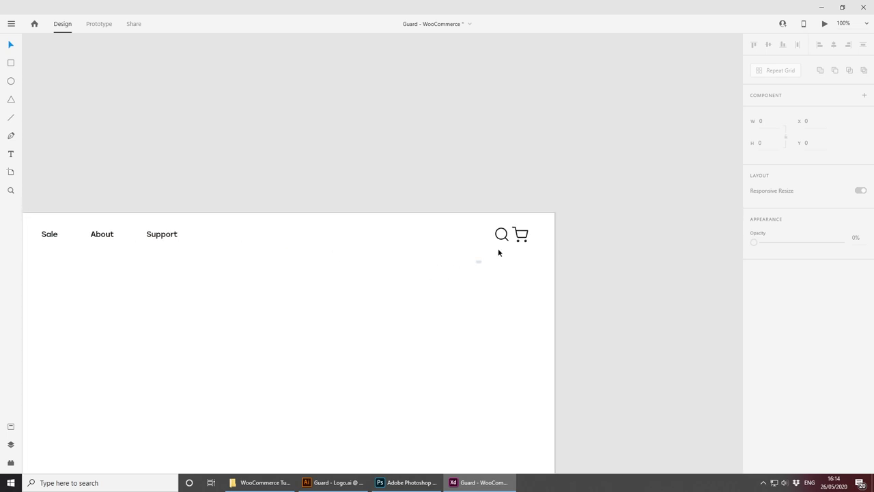
{"action": "left_click_drag", "start_coordinate": [497, 251], "coordinate": [525, 241]}
{"action": "left_click", "coordinate": [530, 272]}
{"action": "scroll", "coordinate": [531, 270], "scroll_direction": "up", "scroll_amount": 4}
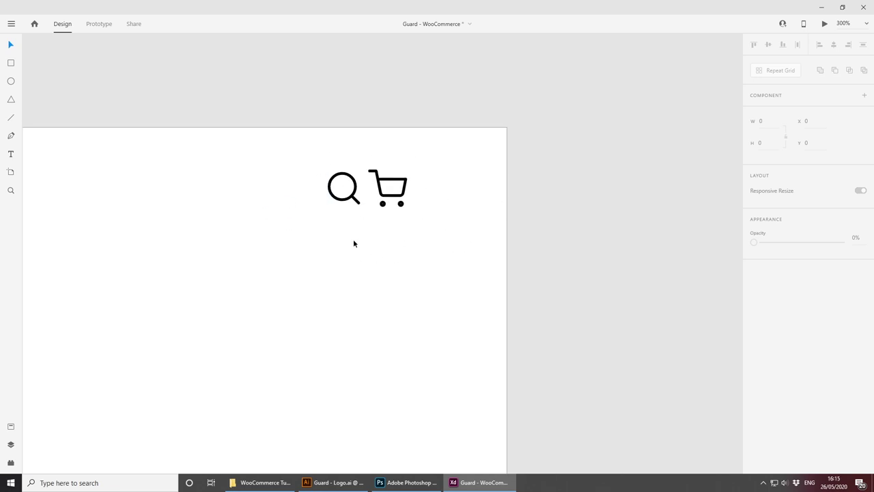
Step: Move the search icon 30 px left, away from the cart icon
{"action": "left_click", "coordinate": [344, 173]}
{"action": "key", "text": "shift+Left"}
{"action": "key", "text": "shift+Left"}
{"action": "key", "text": "shift+Left"}
Step: Move the cart icon to the artboard's right edge at X 1892.64, undoing its accidental deletion
{"action": "left_click", "coordinate": [394, 179]}
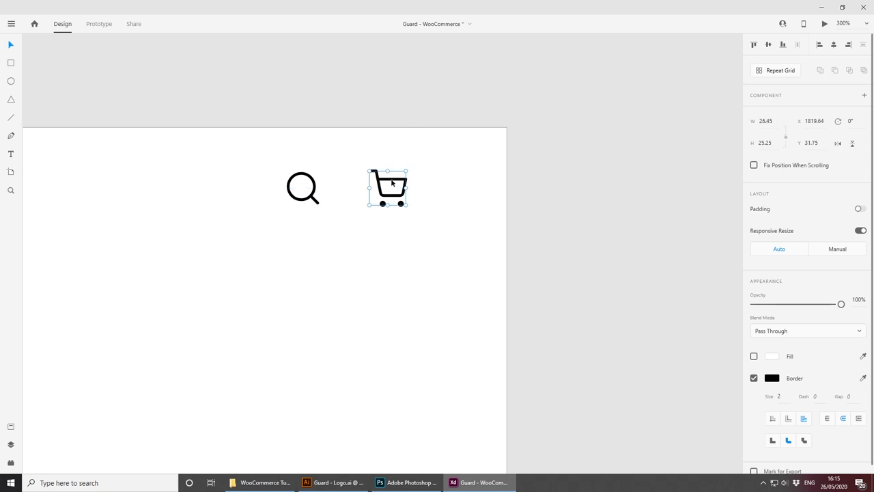
{"action": "left_click_drag", "start_coordinate": [402, 181], "coordinate": [498, 185]}
{"action": "key", "text": "Left"}
{"action": "key", "text": "Delete"}
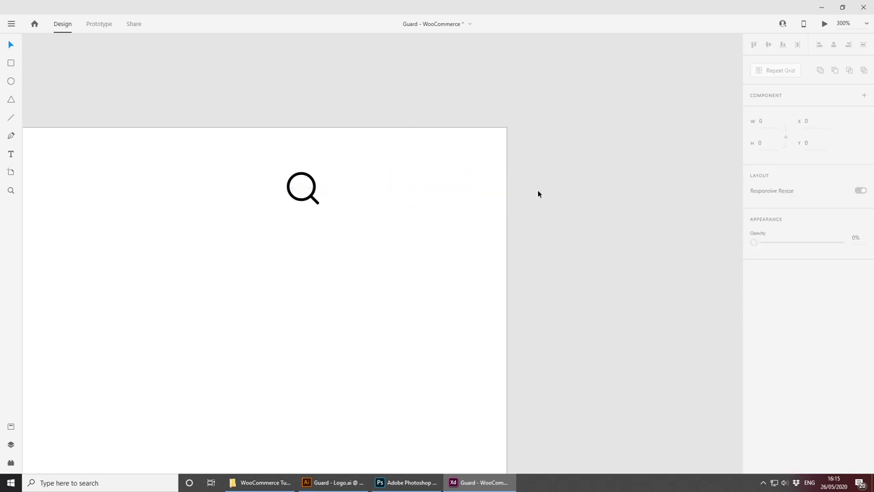
{"action": "key", "text": "ctrl+z"}
{"action": "left_click", "coordinate": [540, 197]}
{"action": "scroll", "coordinate": [539, 200], "scroll_direction": "up", "scroll_amount": 5}
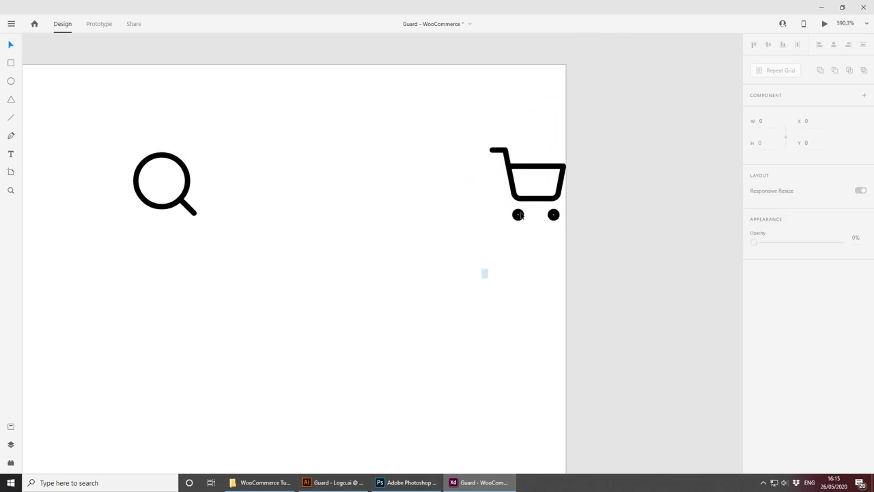
Step: Nudge the cart icon back left from the artboard edge to X 1851.64, leaving a 70 px gap to the search icon
{"action": "left_click_drag", "start_coordinate": [484, 271], "coordinate": [545, 122]}
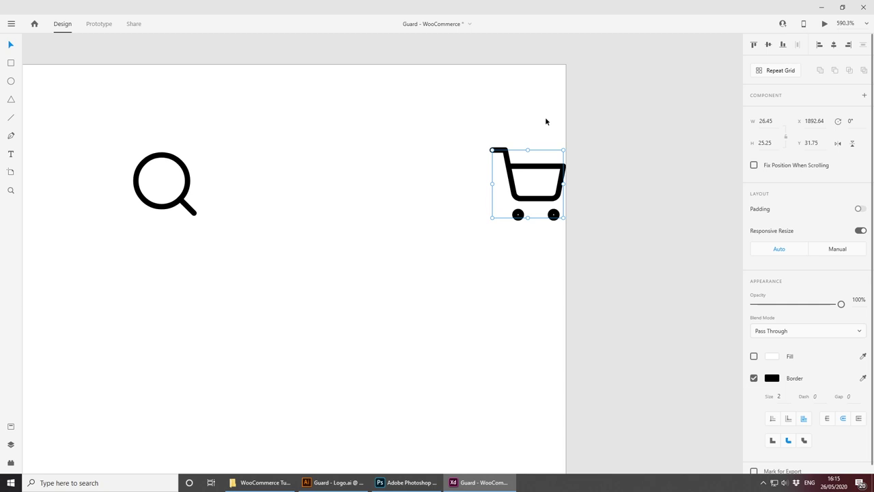
{"action": "key", "text": "shift+Left"}
{"action": "key", "text": "shift+Left"}
{"action": "key", "text": "shift+Left"}
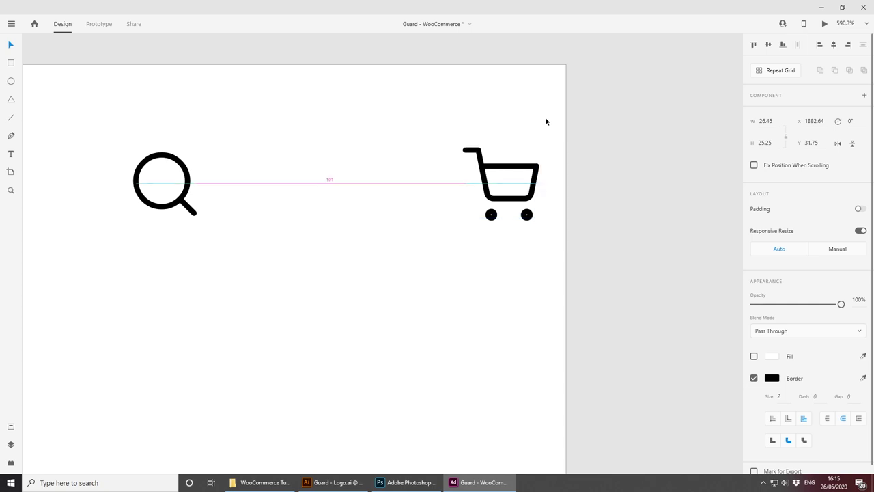
{"action": "key", "text": "shift+Left"}
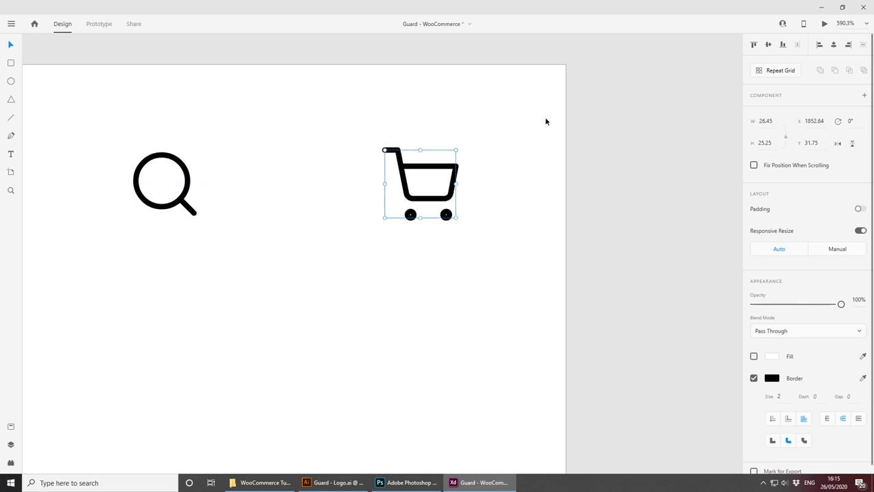
{"action": "key", "text": "Right"}
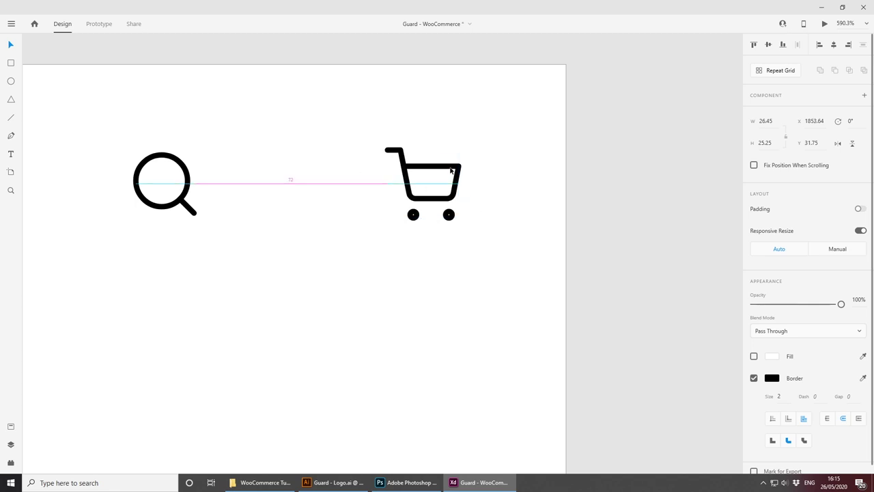
{"action": "key", "text": "Left"}
{"action": "key", "text": "Left"}
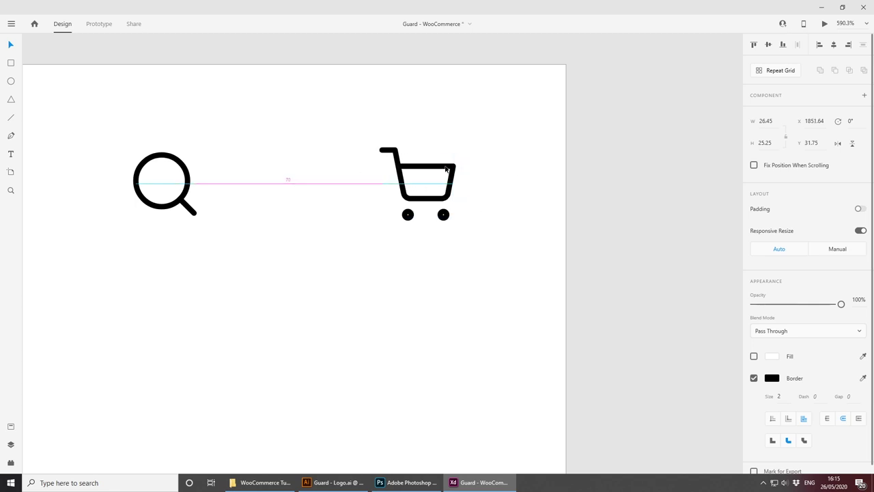
{"action": "left_click", "coordinate": [476, 169]}
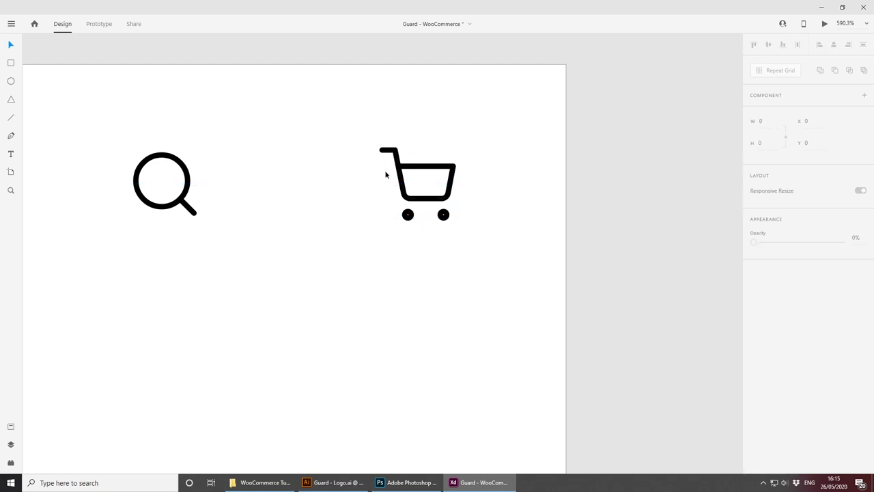
Step: Draw a 41 by 97 px spacer rectangle between the cart icon and the artboard's right edge, and narrow it to 40 px
{"action": "left_click", "coordinate": [12, 63]}
{"action": "left_click_drag", "start_coordinate": [517, 176], "coordinate": [456, 343]}
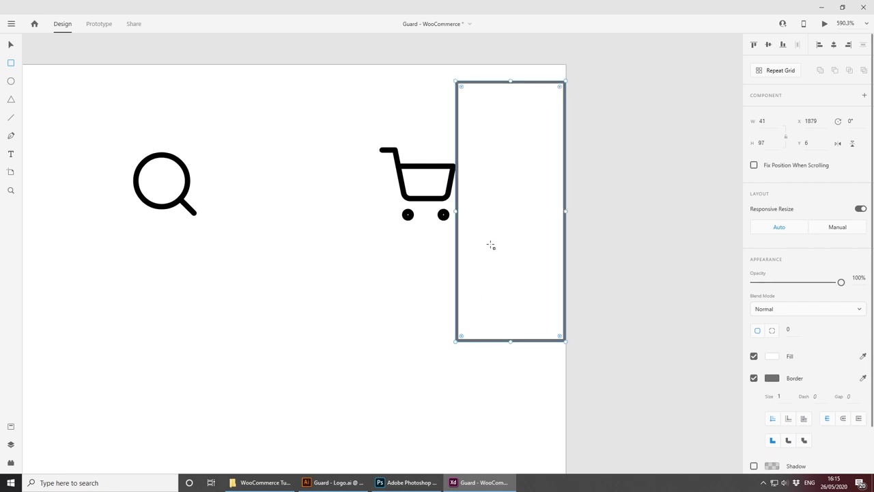
{"action": "key", "text": "ctrl+equal"}
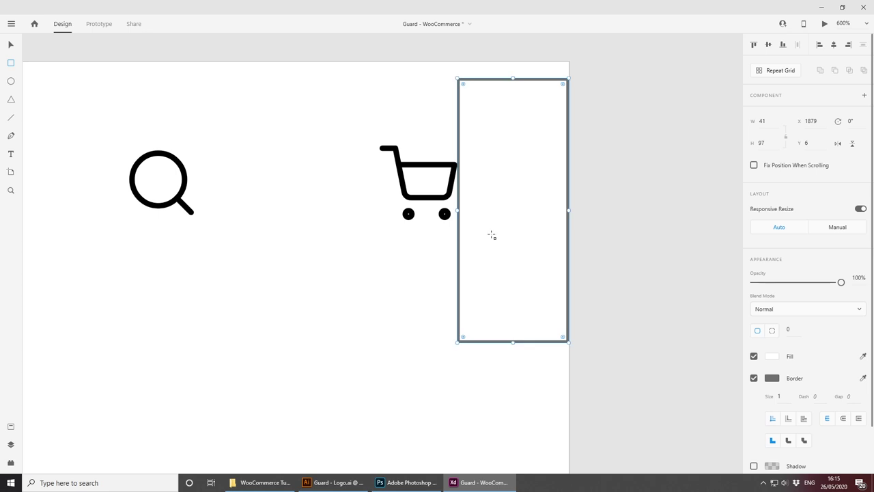
{"action": "left_click", "coordinate": [10, 45]}
{"action": "scroll", "coordinate": [386, 157], "scroll_direction": "up", "scroll_amount": 5}
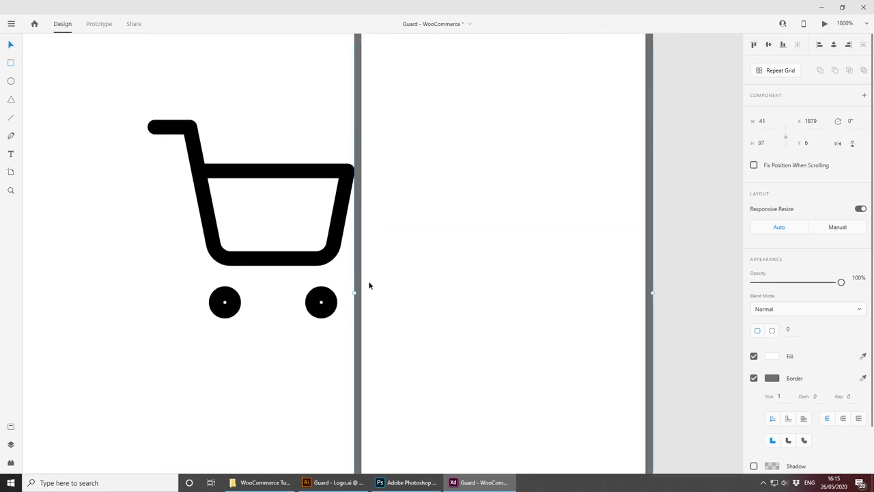
{"action": "left_click_drag", "start_coordinate": [357, 291], "coordinate": [360, 290]}
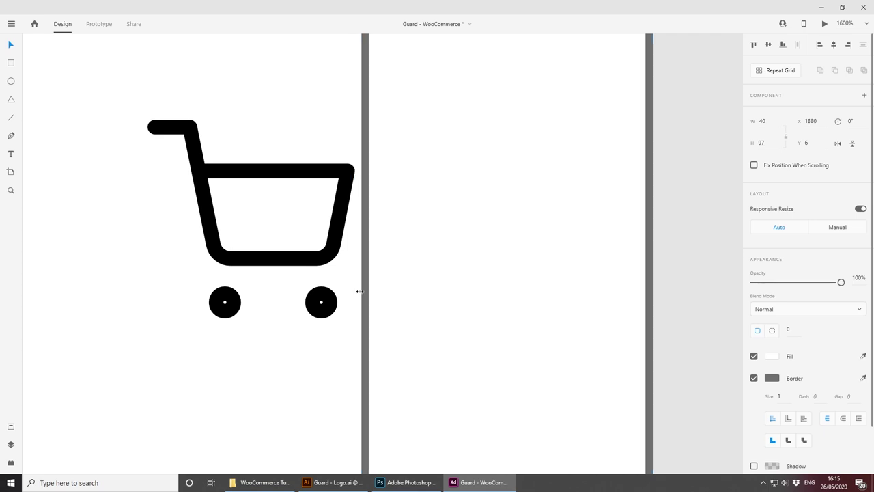
Step: Shift the cart icon right until it touches the spacer rectangle, and move the rectangle off the artboard to X 1930, Y 6
{"action": "left_click_drag", "start_coordinate": [336, 175], "coordinate": [343, 172]}
{"action": "left_click", "coordinate": [397, 193]}
{"action": "scroll", "coordinate": [396, 192], "scroll_direction": "down", "scroll_amount": 5}
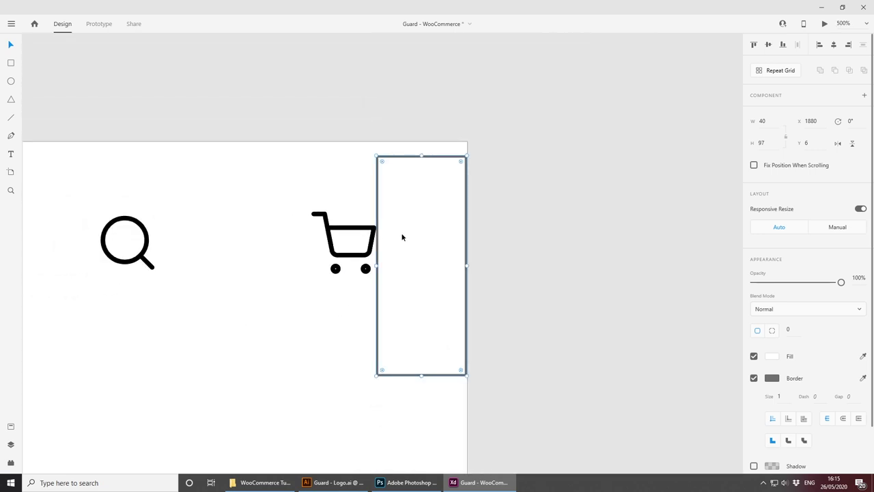
{"action": "left_click_drag", "start_coordinate": [402, 236], "coordinate": [515, 238]}
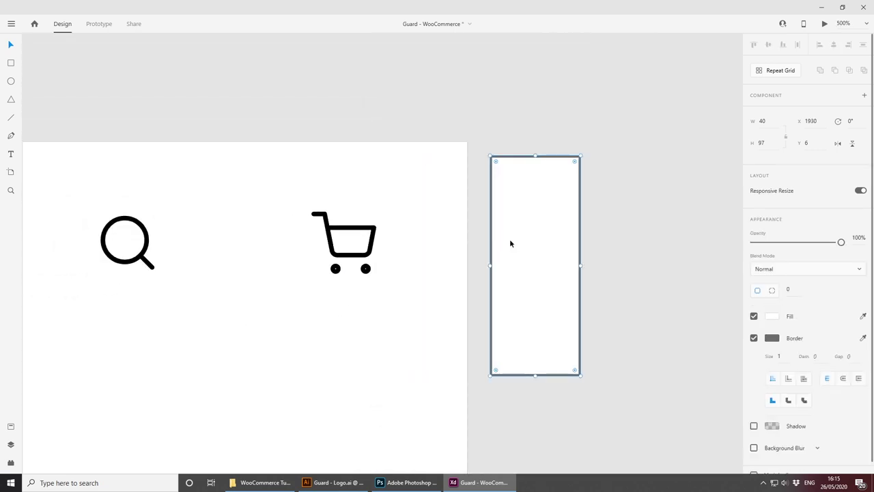
{"action": "scroll", "coordinate": [509, 240], "scroll_direction": "down", "scroll_amount": 5}
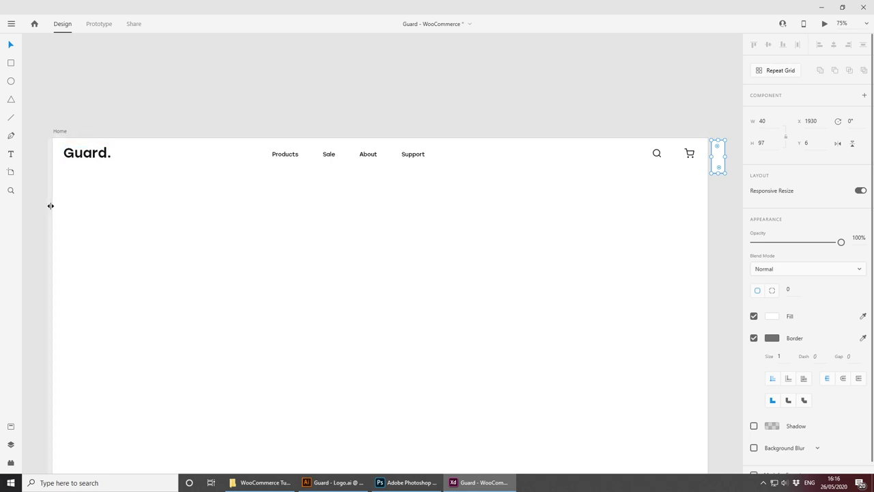
Step: Place a vertical guide on the Home artboard at X 1880, along the cart icon's right edge
{"action": "left_click_drag", "start_coordinate": [50, 207], "coordinate": [695, 192]}
{"action": "left_click", "coordinate": [716, 157]}
{"action": "left_click_drag", "start_coordinate": [687, 129], "coordinate": [403, 198]}
{"action": "scroll", "coordinate": [443, 180], "scroll_direction": "up", "scroll_amount": 10}
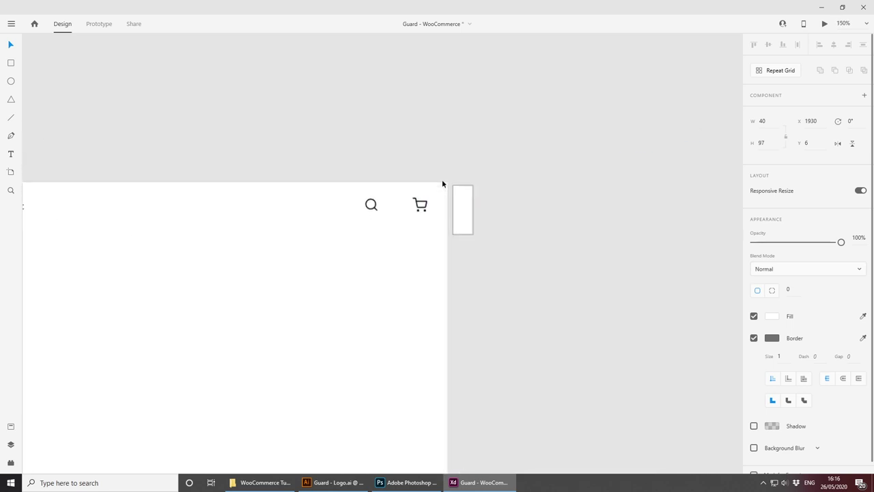
{"action": "left_click_drag", "start_coordinate": [540, 103], "coordinate": [371, 289]}
{"action": "scroll", "coordinate": [382, 273], "scroll_direction": "up", "scroll_amount": 6}
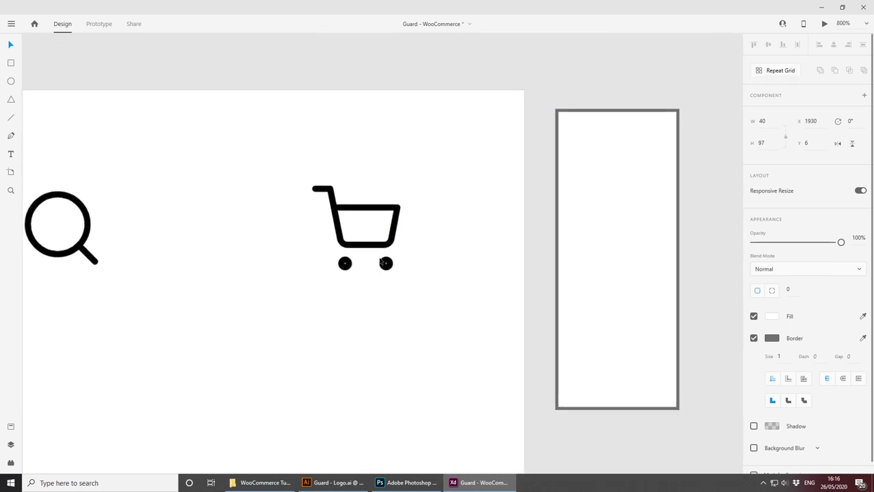
{"action": "left_click_drag", "start_coordinate": [485, 143], "coordinate": [410, 375]}
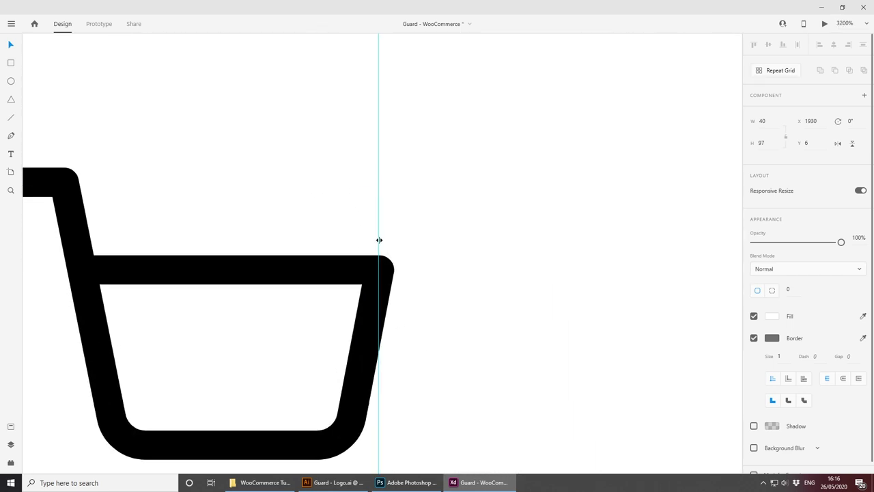
{"action": "left_click_drag", "start_coordinate": [378, 240], "coordinate": [393, 242]}
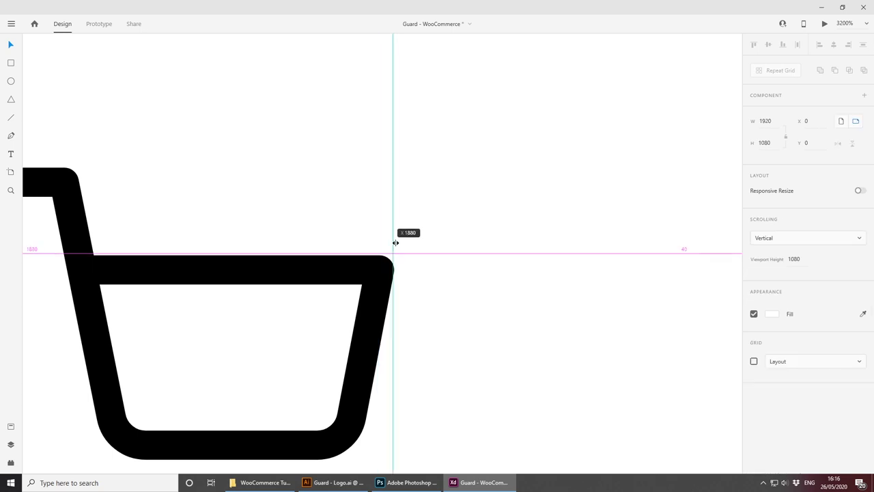
{"action": "left_click_drag", "start_coordinate": [396, 243], "coordinate": [396, 243]}
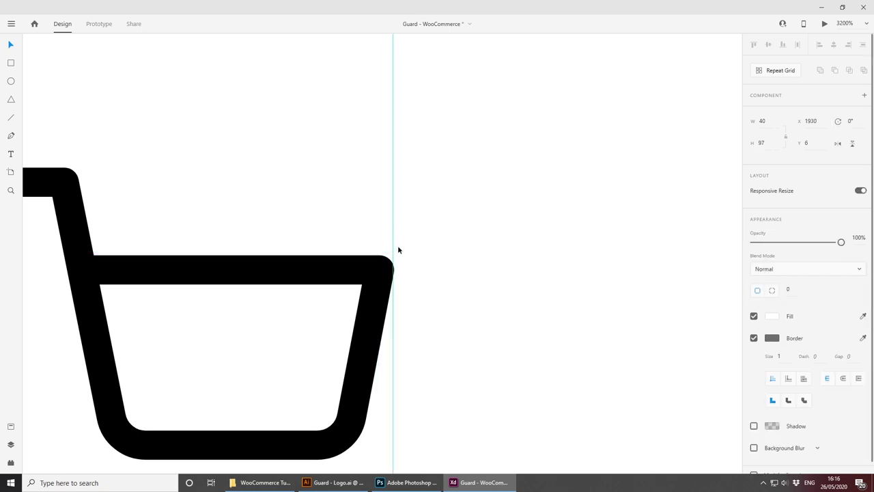
Step: Check the vertical guide's position against the cart icon and the artboard's right edge
{"action": "key", "text": "ctrl+minus"}
{"action": "key", "text": "ctrl+minus"}
{"action": "key", "text": "ctrl+minus"}
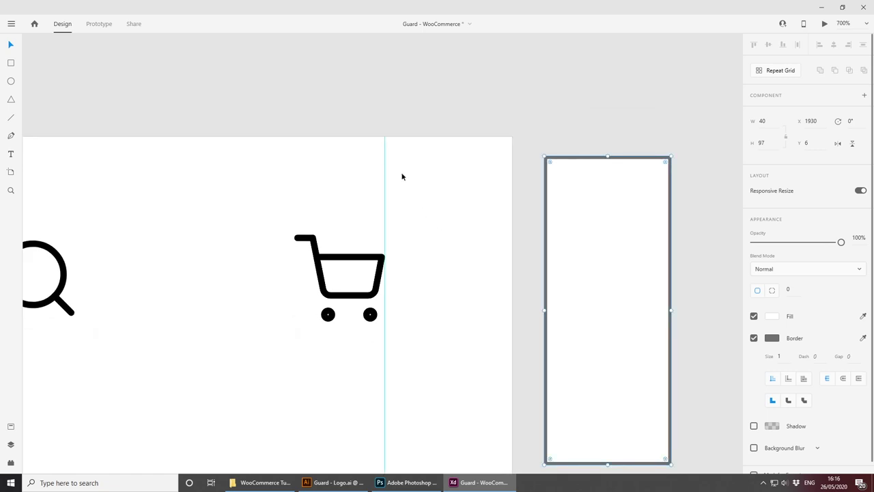
{"action": "left_click", "coordinate": [386, 170]}
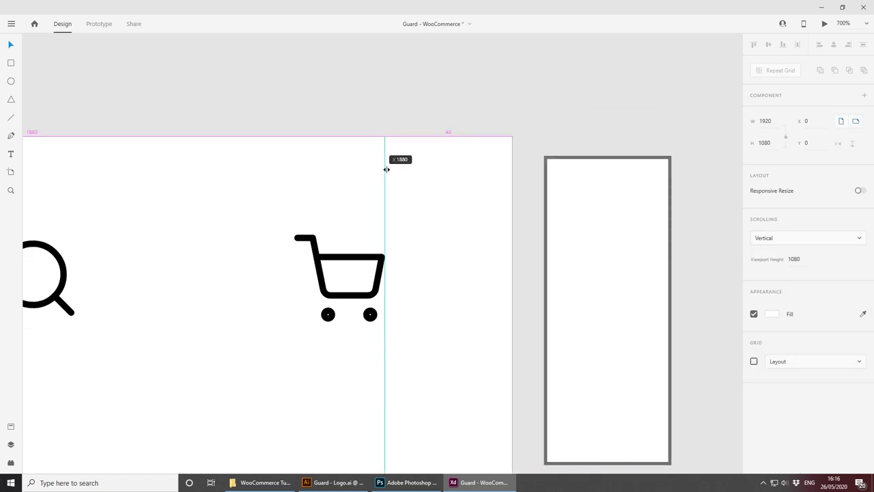
{"action": "left_click", "coordinate": [398, 250]}
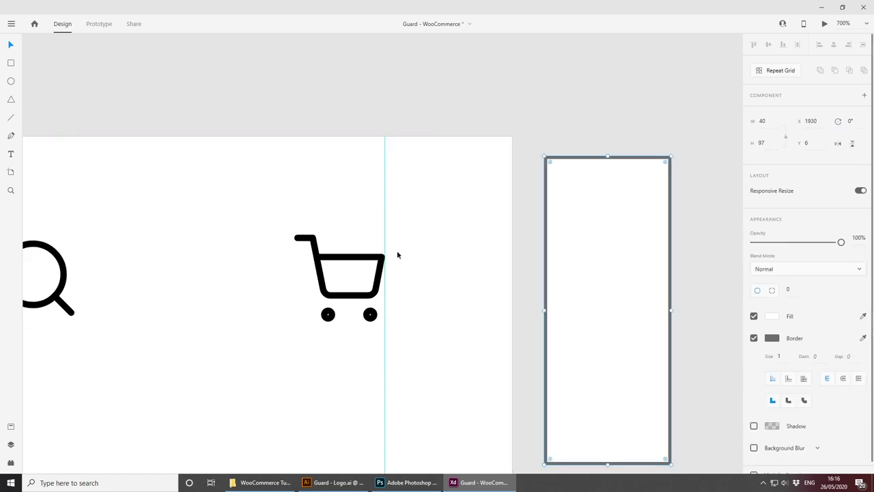
{"action": "scroll", "coordinate": [399, 251], "scroll_direction": "down", "scroll_amount": 3}
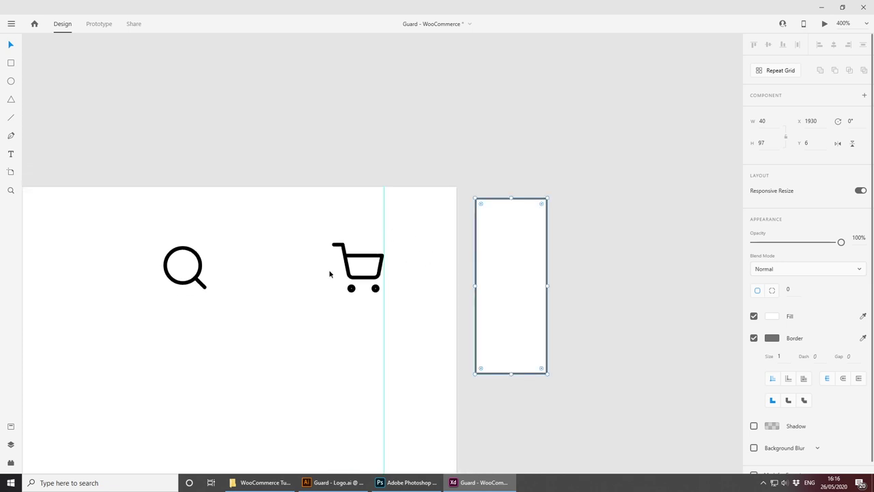
{"action": "key", "text": "ctrl+minus"}
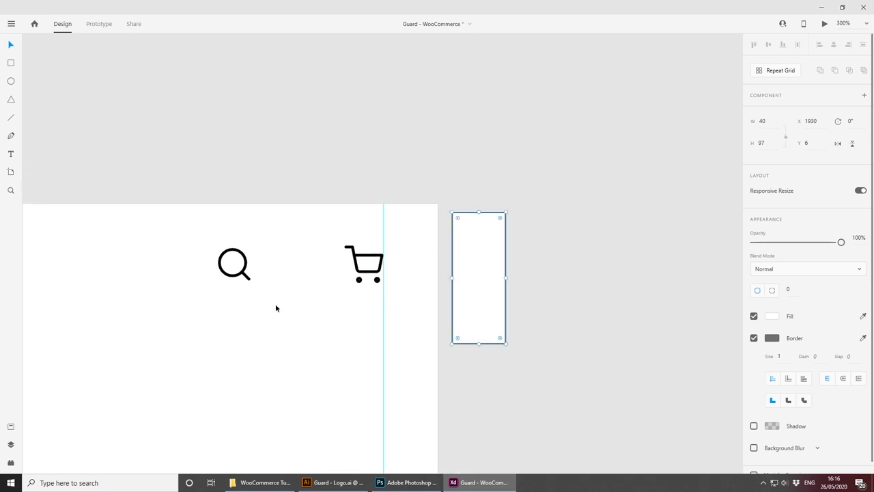
{"action": "key", "text": "ctrl+minus"}
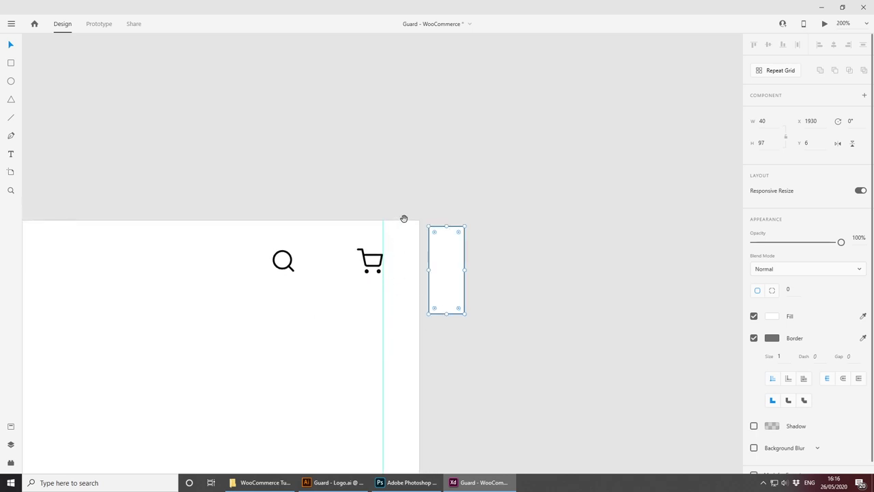
{"action": "left_click_drag", "start_coordinate": [482, 194], "coordinate": [519, 130]}
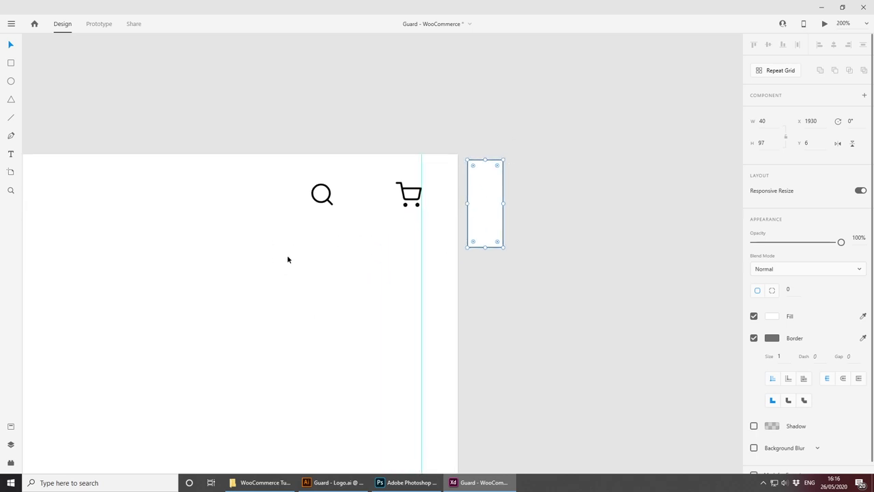
Step: Shift the search icon right in 10 px steps to X 1830, close beside the cart icon
{"action": "left_click_drag", "start_coordinate": [286, 257], "coordinate": [353, 167]}
{"action": "key", "text": "shift+Right"}
{"action": "key", "text": "shift+Right"}
{"action": "key", "text": "shift+Right"}
{"action": "key", "text": "shift+Right"}
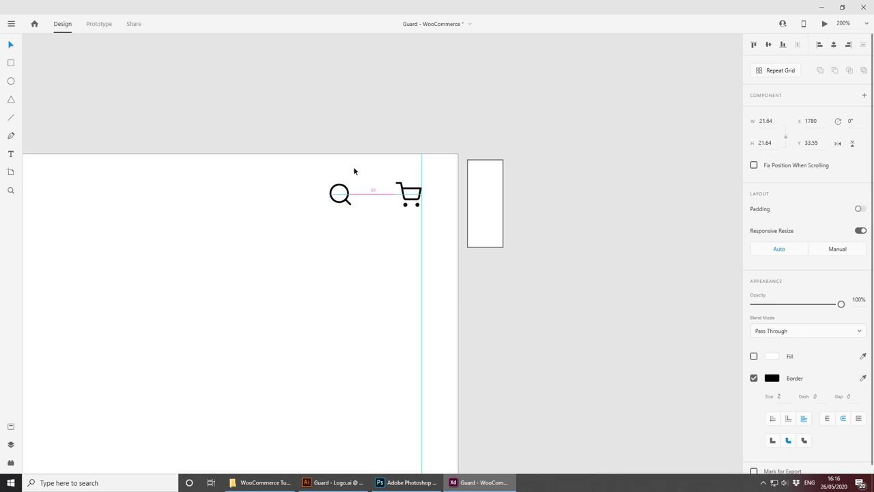
{"action": "key", "text": "shift+Right"}
{"action": "key", "text": "shift+Right"}
{"action": "key", "text": "shift+Right"}
Step: Raise the search icon to Y 11.55 and nudge it left to X 1829, just clear of the cart handle's left end
{"action": "key", "text": "ctrl+plus"}
{"action": "key", "text": "ctrl+plus"}
{"action": "key", "text": "ctrl+plus"}
{"action": "key", "text": "ctrl+plus"}
{"action": "key", "text": "ctrl+plus"}
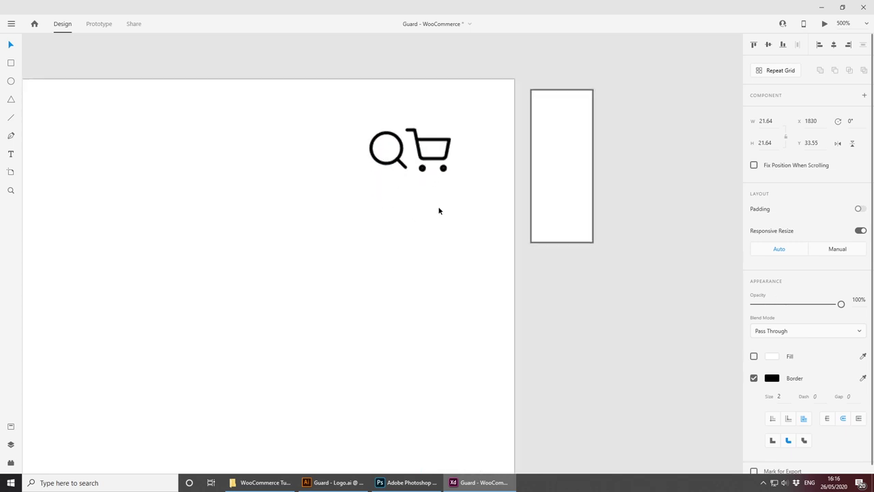
{"action": "left_click_drag", "start_coordinate": [474, 136], "coordinate": [449, 357]}
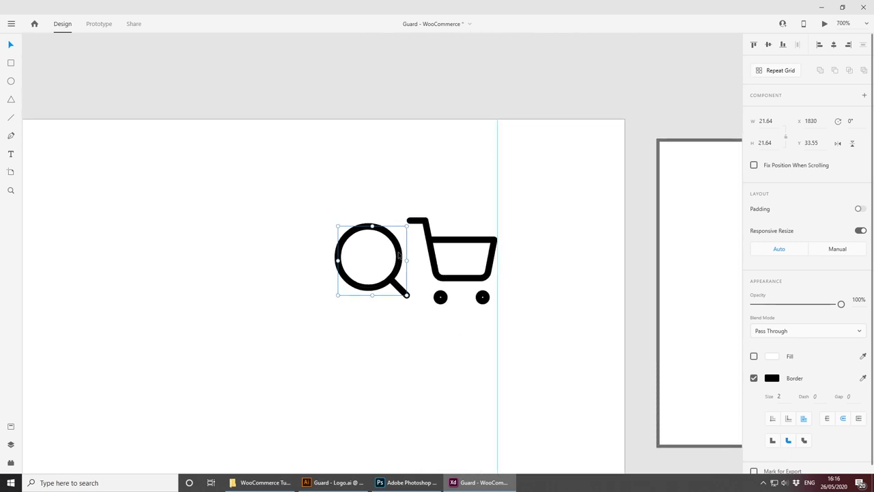
{"action": "left_click_drag", "start_coordinate": [398, 256], "coordinate": [389, 183]}
{"action": "key", "text": "Down"}
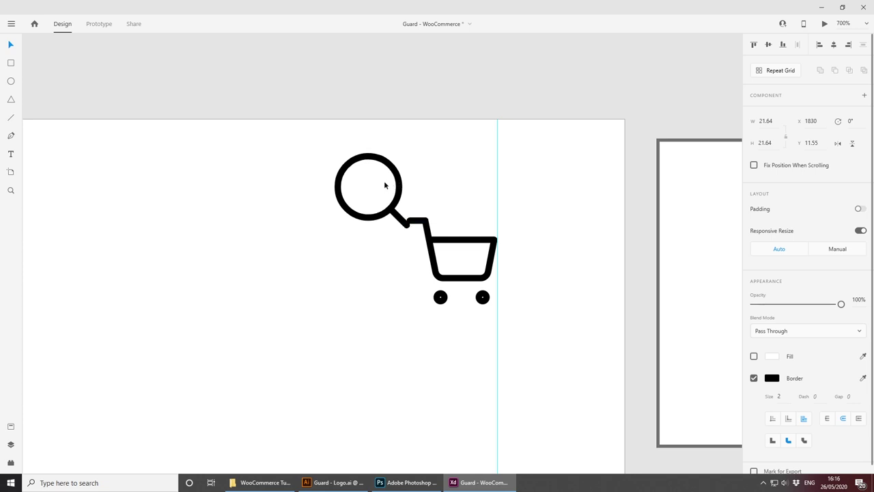
{"action": "key", "text": "Left"}
{"action": "key", "text": "Left"}
{"action": "key", "text": "Left"}
{"action": "key", "text": "Left"}
{"action": "key", "text": "Right"}
{"action": "key", "text": "Right"}
{"action": "key", "text": "Right"}
{"action": "key", "text": "Down"}
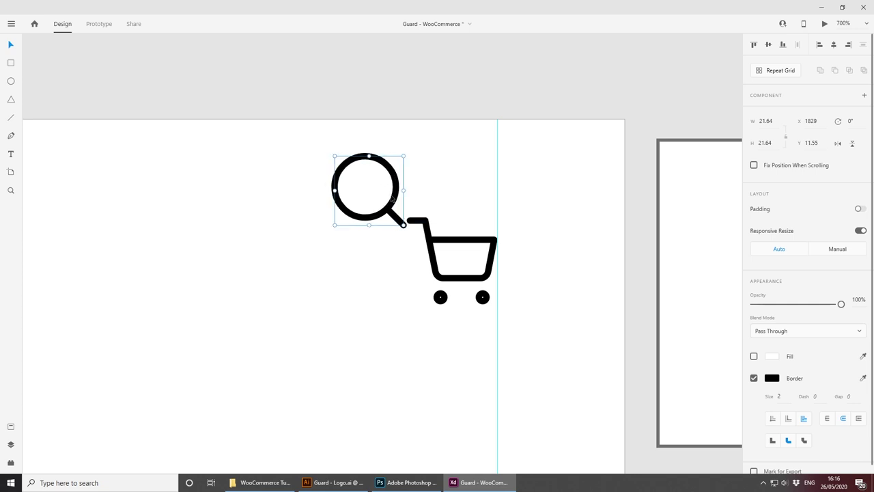
Step: Lower the search icon back to Y 33.55 and shift it 40 px left of the cart icon to X 1789
{"action": "key", "text": "shift+Down"}
{"action": "key", "text": "shift+Down"}
{"action": "key", "text": "Down"}
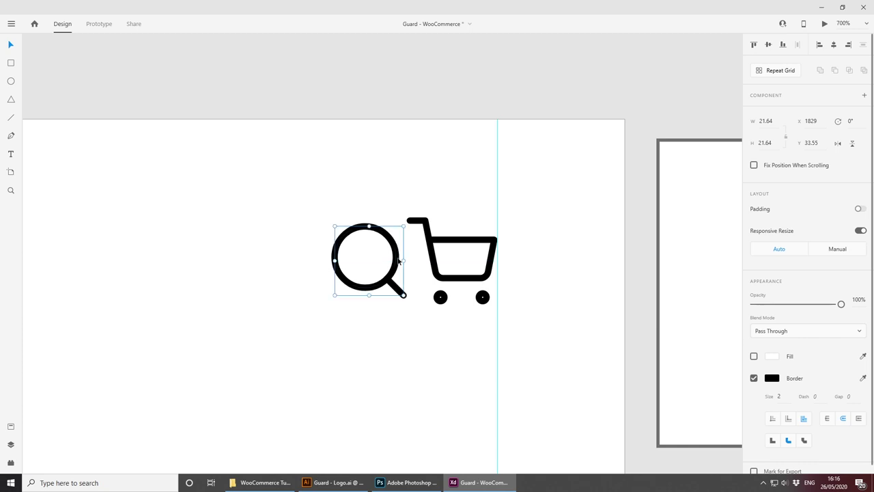
{"action": "key", "text": "shift+Left"}
{"action": "key", "text": "shift+Left"}
{"action": "key", "text": "shift+Left"}
{"action": "key", "text": "shift+Left"}
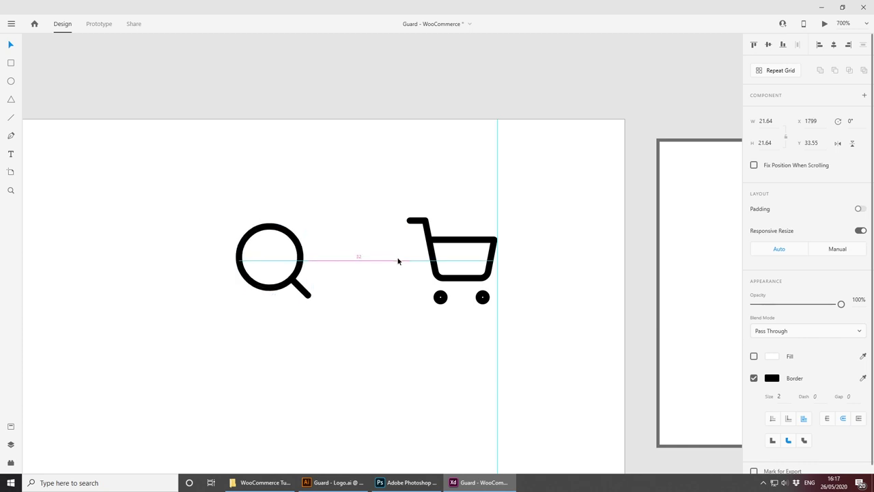
Step: Align the search and cart icons with each other on their vertical middles
{"action": "scroll", "coordinate": [397, 260], "scroll_direction": "down", "scroll_amount": 8}
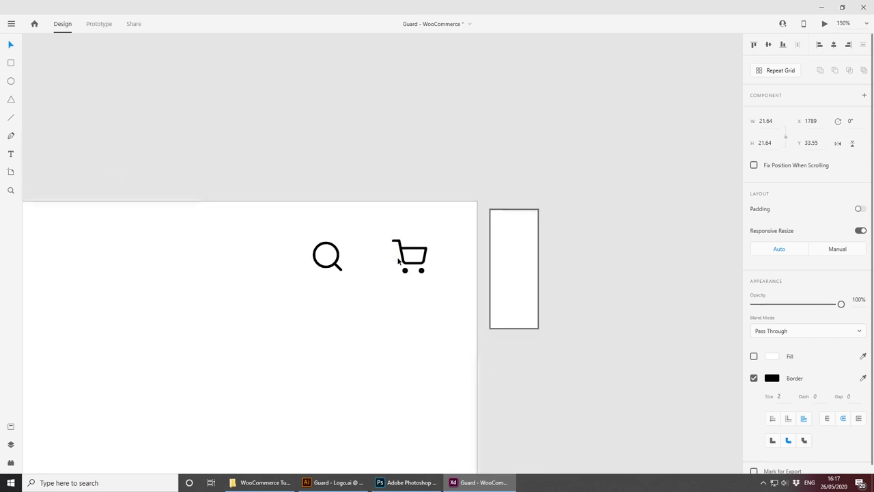
{"action": "left_click", "coordinate": [417, 337]}
{"action": "left_click_drag", "start_coordinate": [417, 338], "coordinate": [549, 312]}
{"action": "scroll", "coordinate": [529, 283], "scroll_direction": "down", "scroll_amount": 3}
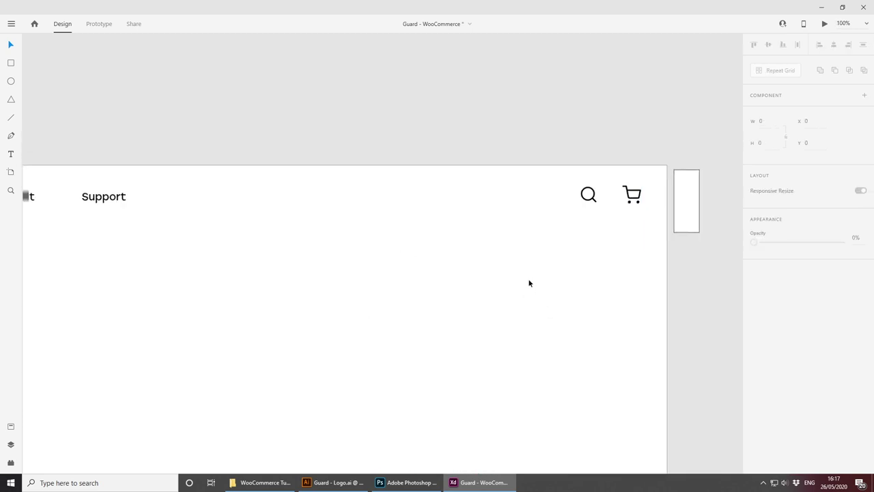
{"action": "left_click_drag", "start_coordinate": [446, 306], "coordinate": [464, 294]}
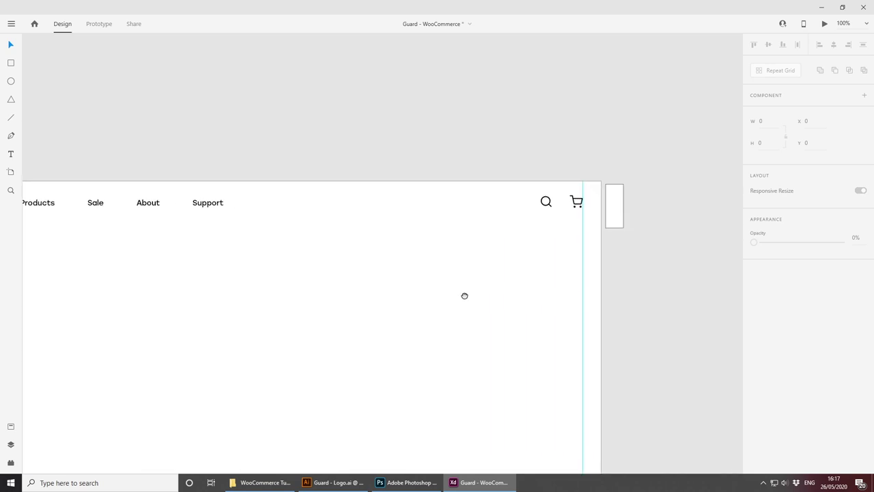
{"action": "left_click", "coordinate": [577, 201]}
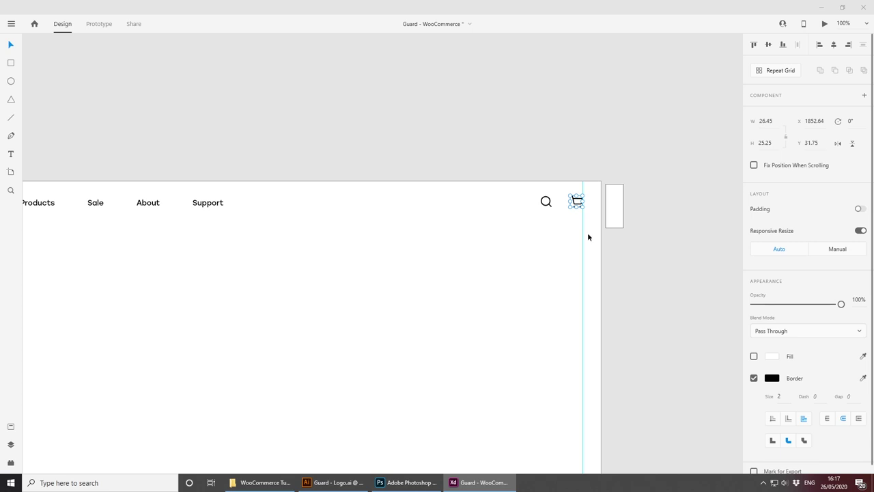
{"action": "left_click", "coordinate": [615, 245]}
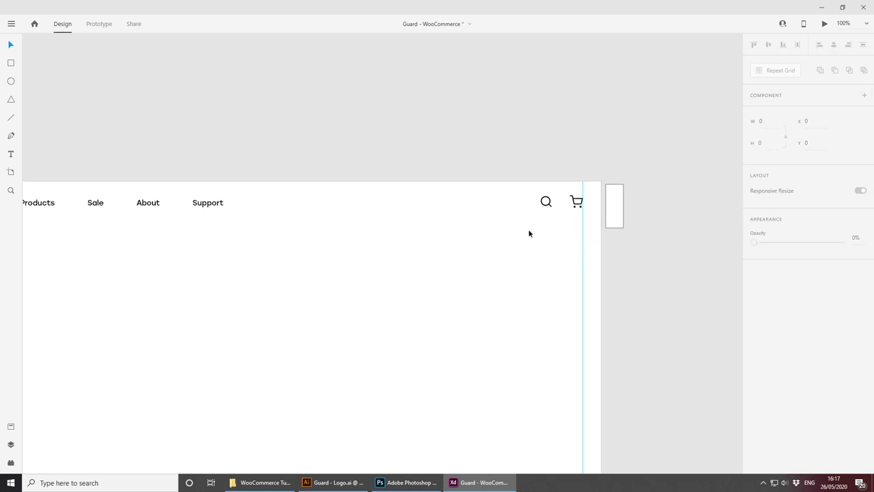
{"action": "mouse_move", "coordinate": [529, 234]}
{"action": "left_mouse_down"}
{"action": "mouse_move", "coordinate": [581, 179]}
{"action": "mouse_move", "coordinate": [535, 250]}
{"action": "left_mouse_up"}
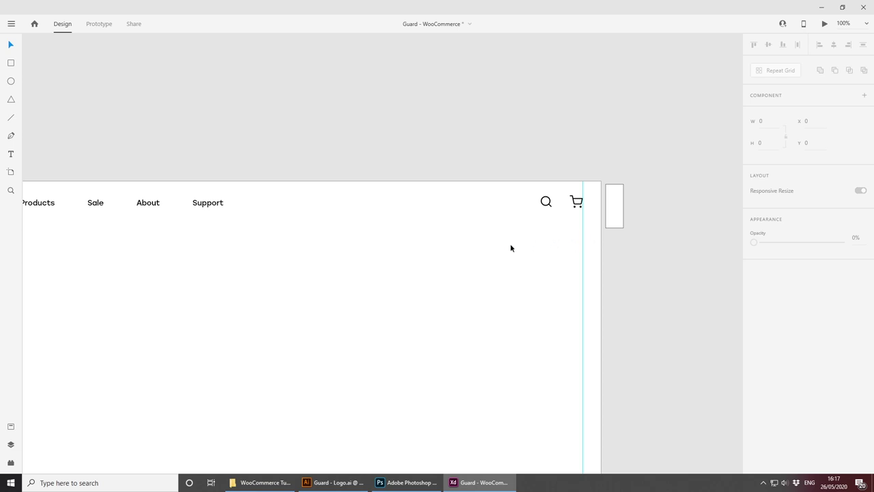
{"action": "left_click_drag", "start_coordinate": [511, 244], "coordinate": [602, 128]}
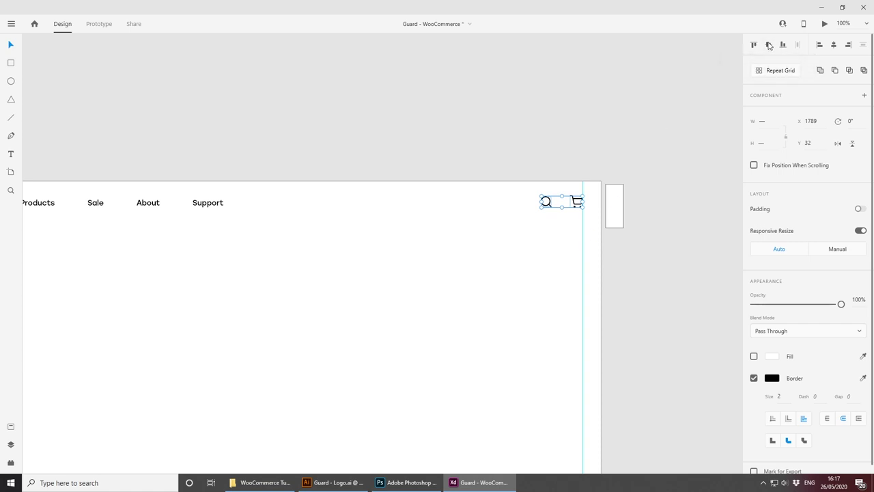
{"action": "left_click", "coordinate": [527, 270]}
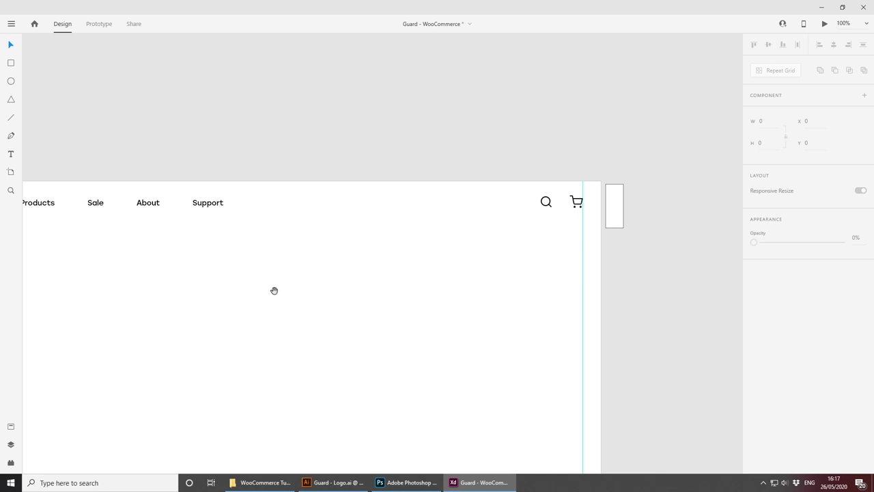
Step: Group the search and cart icons together
{"action": "left_click_drag", "start_coordinate": [273, 289], "coordinate": [353, 294]}
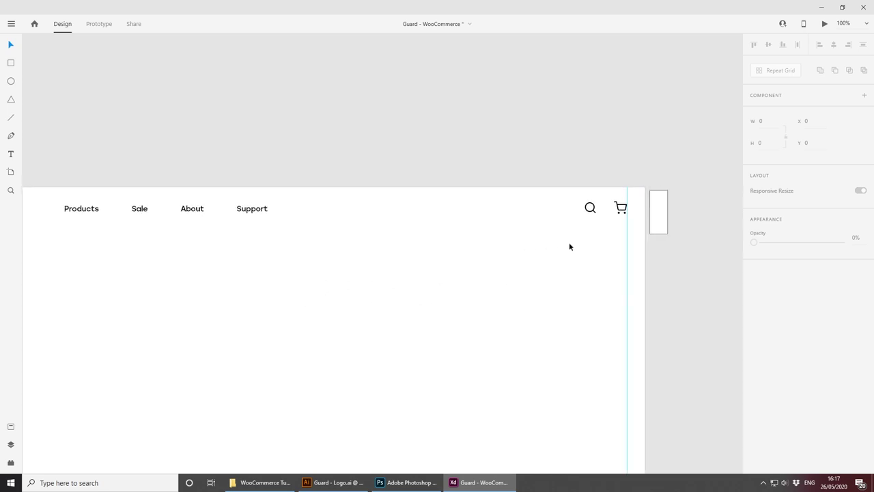
{"action": "left_click_drag", "start_coordinate": [571, 240], "coordinate": [640, 174]}
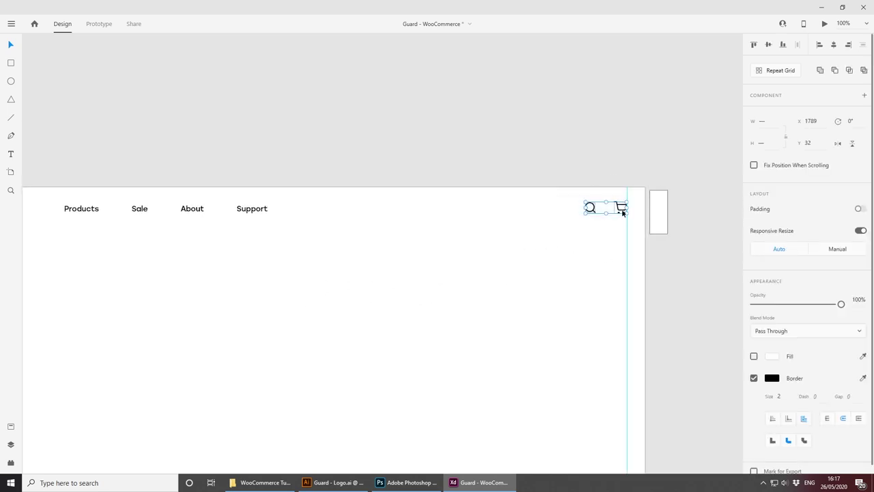
{"action": "left_click", "coordinate": [553, 170]}
{"action": "left_click_drag", "start_coordinate": [551, 146], "coordinate": [645, 250]}
{"action": "key", "text": "ctrl+g"}
Step: Shrink the "Guard." logo text in the header to a font size of 25
{"action": "left_click_drag", "start_coordinate": [324, 243], "coordinate": [615, 254]}
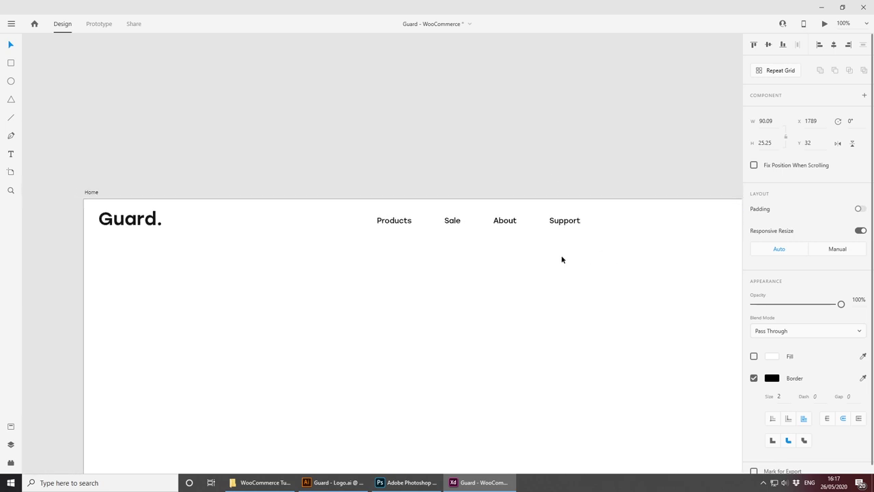
{"action": "left_click_drag", "start_coordinate": [562, 259], "coordinate": [457, 196]}
{"action": "key", "text": "ctrl+minus"}
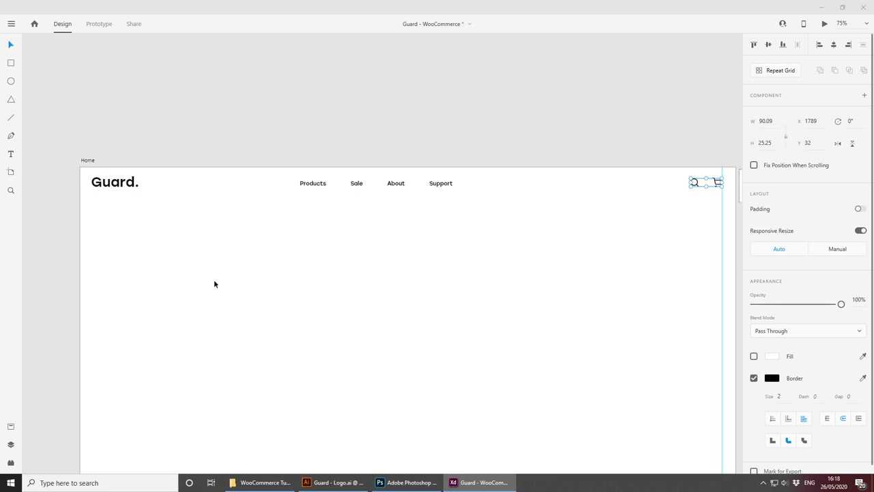
{"action": "left_click", "coordinate": [127, 188]}
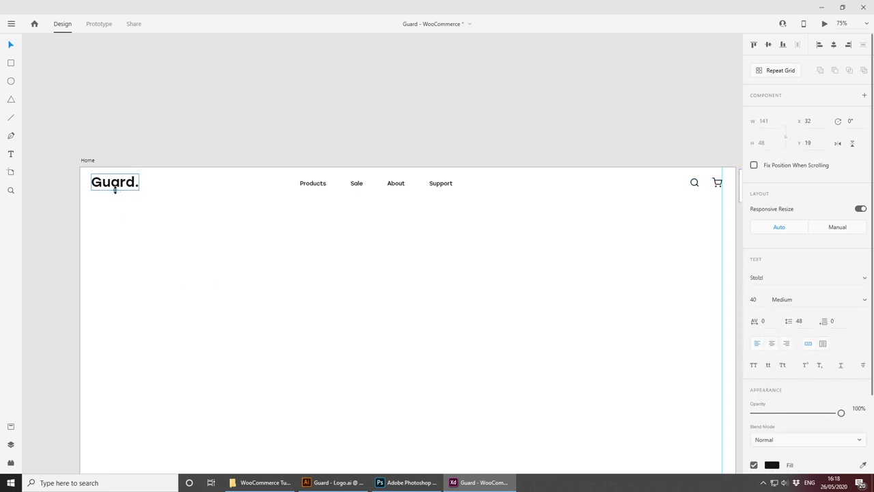
{"action": "left_click_drag", "start_coordinate": [115, 191], "coordinate": [118, 185]}
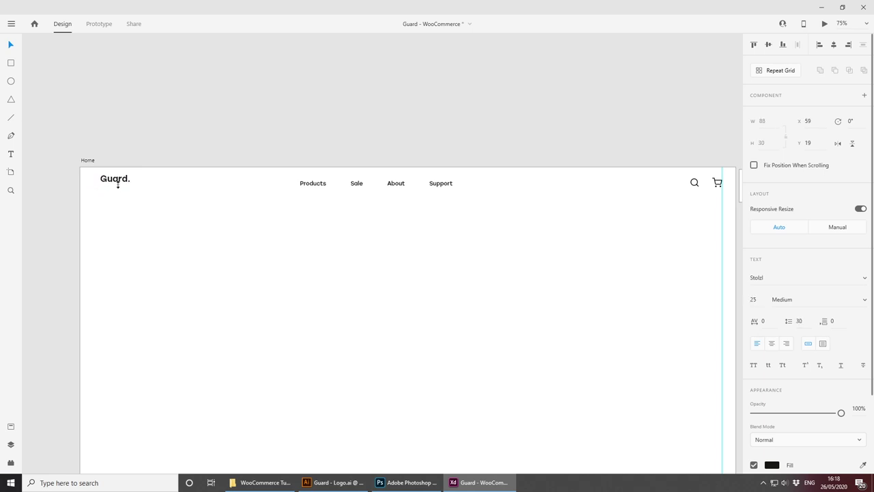
{"action": "left_click", "coordinate": [256, 214]}
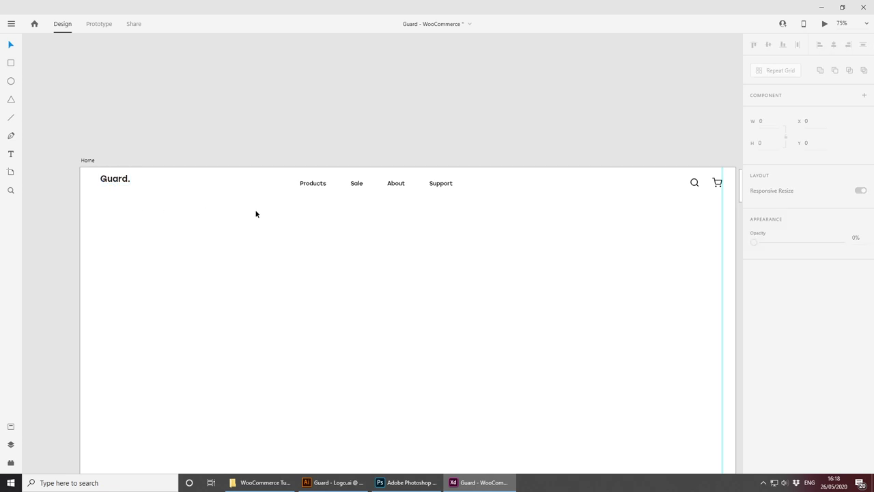
Step: Examine the resized "Guard." logo in relation to the navigation links across the header
{"action": "left_click", "coordinate": [120, 179]}
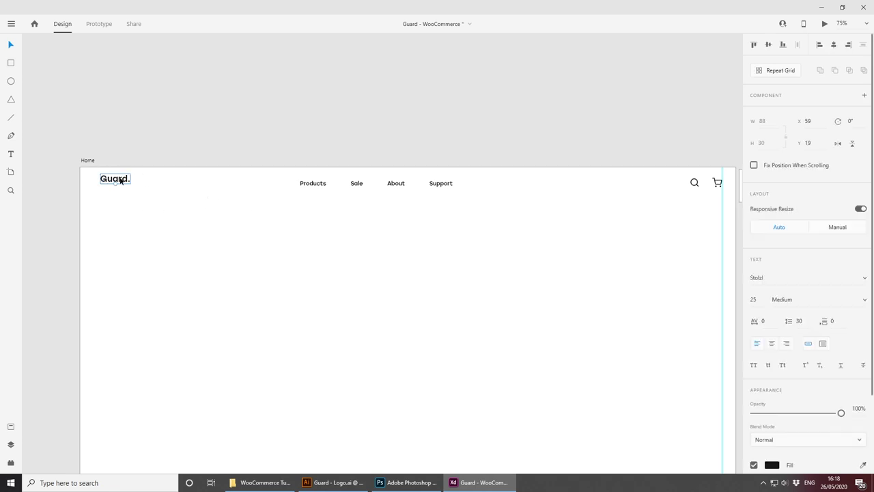
{"action": "key", "text": "ctrl+1"}
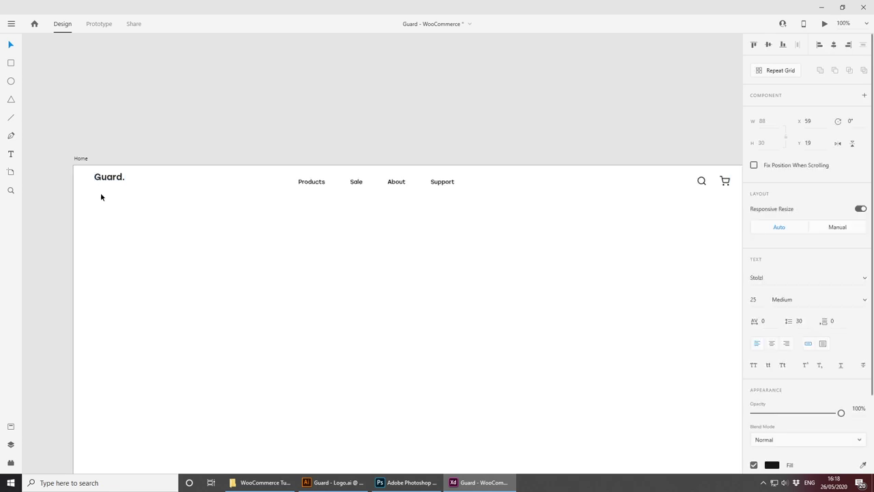
{"action": "left_click_drag", "start_coordinate": [128, 201], "coordinate": [213, 212]}
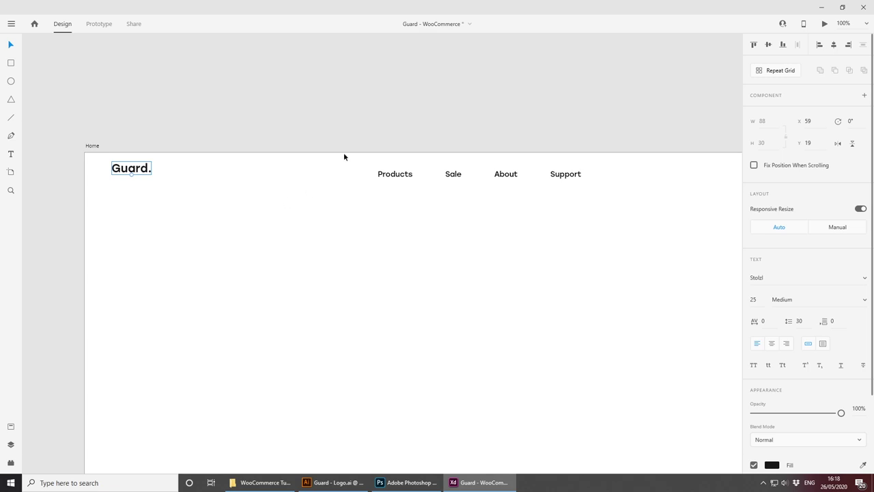
{"action": "left_click_drag", "start_coordinate": [266, 191], "coordinate": [446, 225]}
{"action": "key", "text": "ctrl+plus"}
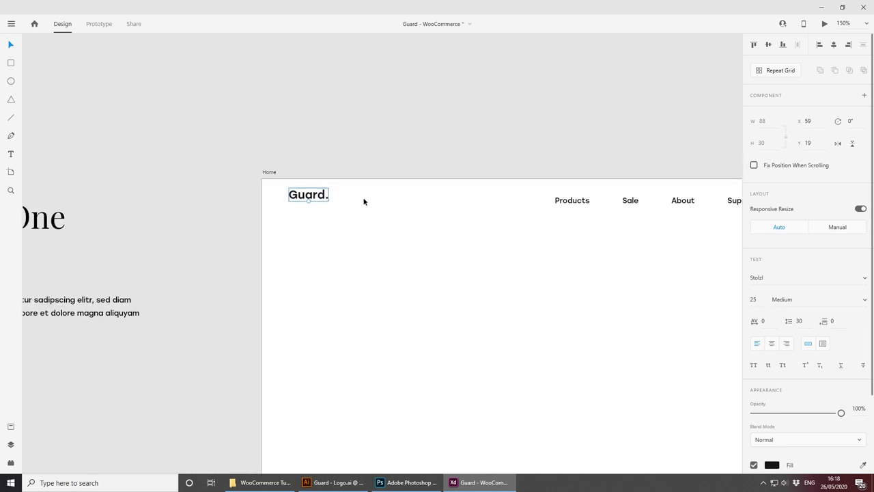
{"action": "scroll", "coordinate": [364, 201], "scroll_direction": "right", "scroll_amount": 10}
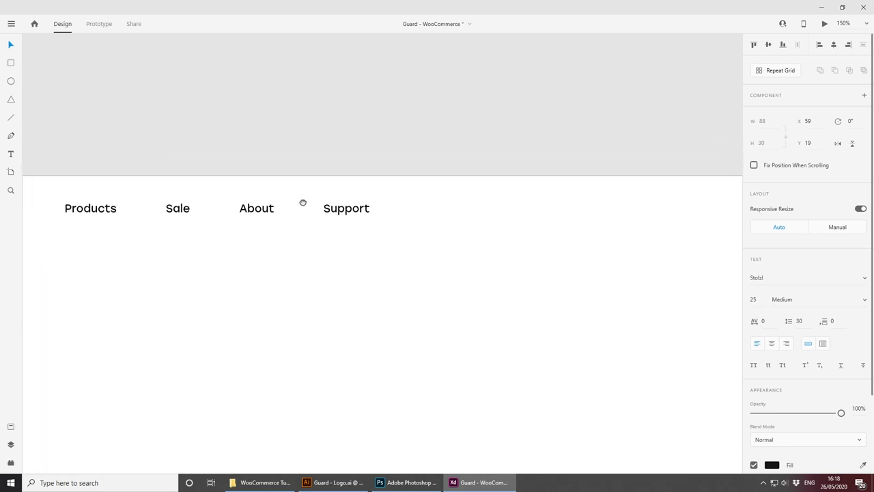
{"action": "scroll", "coordinate": [376, 201], "scroll_direction": "right", "scroll_amount": 8}
{"action": "scroll", "coordinate": [263, 202], "scroll_direction": "left", "scroll_amount": 10}
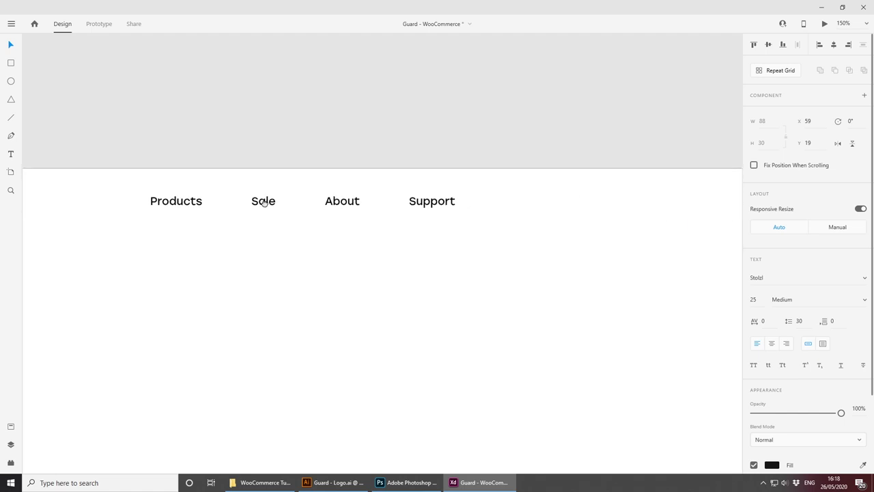
Step: Place vertical guides 40 px inside the Home artboard's sides and line the "Guard." logo up with the left guide at X 40
{"action": "scroll", "coordinate": [264, 202], "scroll_direction": "left", "scroll_amount": 10}
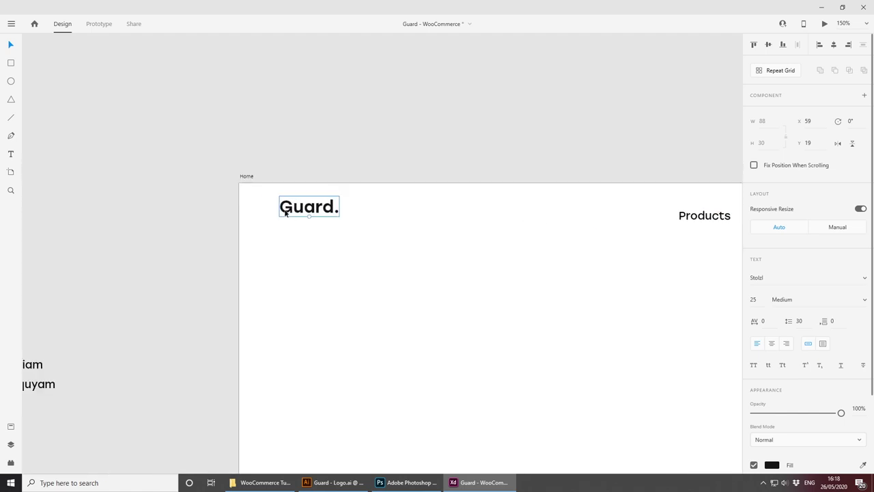
{"action": "left_click", "coordinate": [252, 181]}
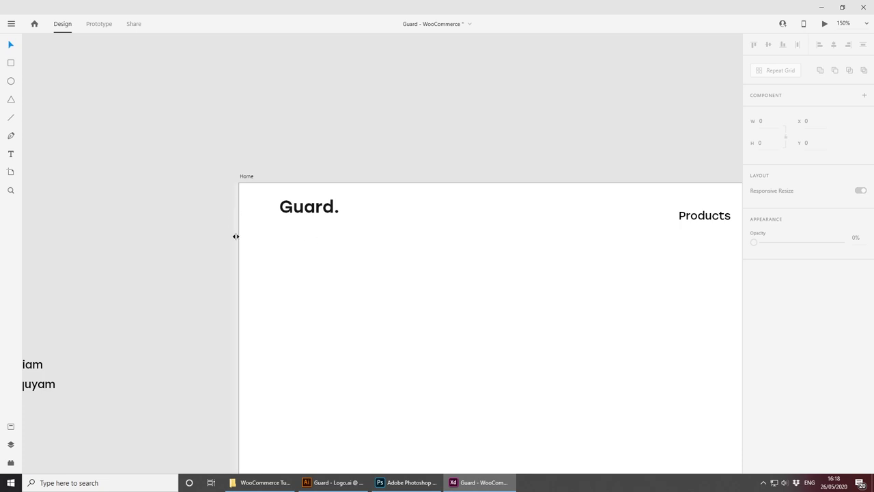
{"action": "left_click_drag", "start_coordinate": [239, 236], "coordinate": [292, 213]}
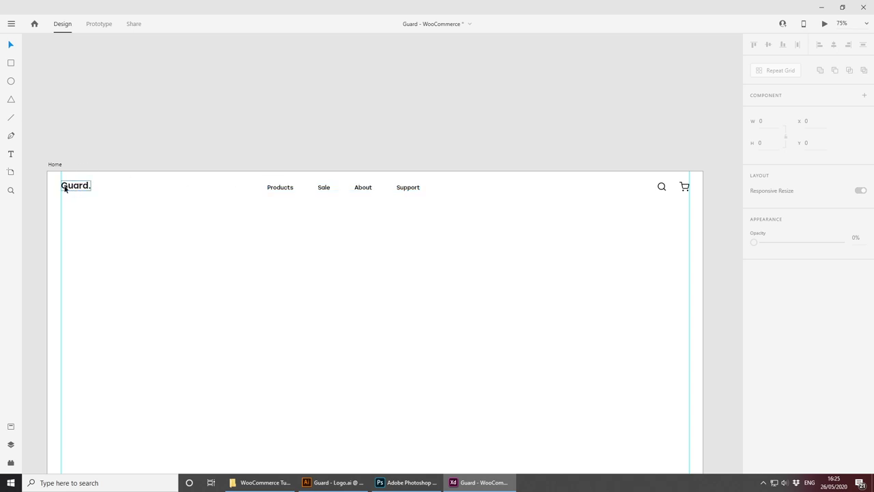
Step: Align the logo, navigation links and icon group on their vertical middles and distribute them horizontally across the header
{"action": "left_click_drag", "start_coordinate": [77, 129], "coordinate": [694, 204]}
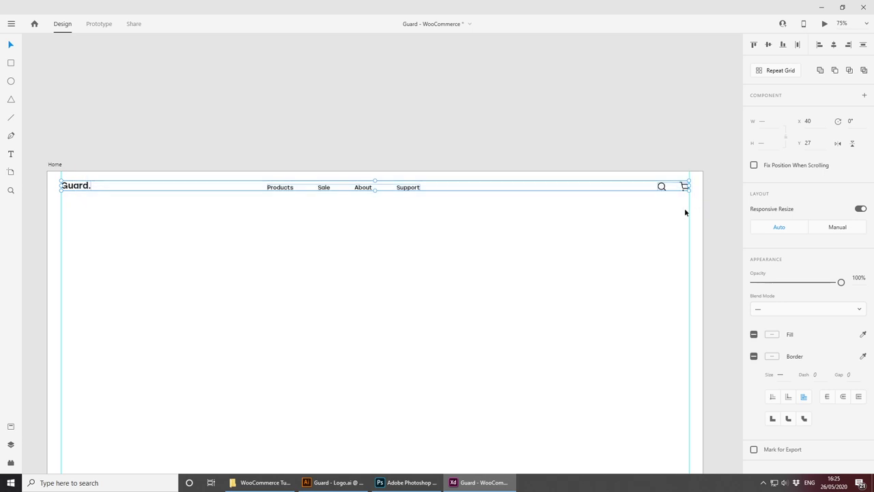
{"action": "left_click", "coordinate": [768, 45]}
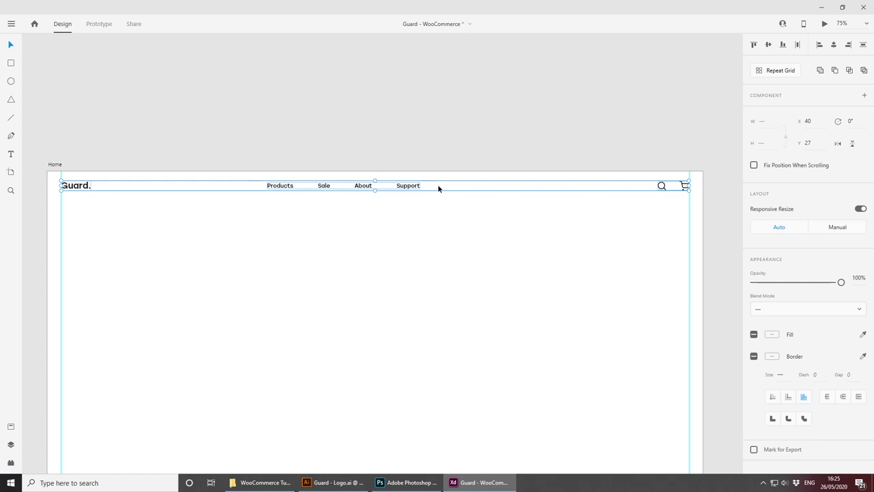
{"action": "left_click", "coordinate": [798, 45]}
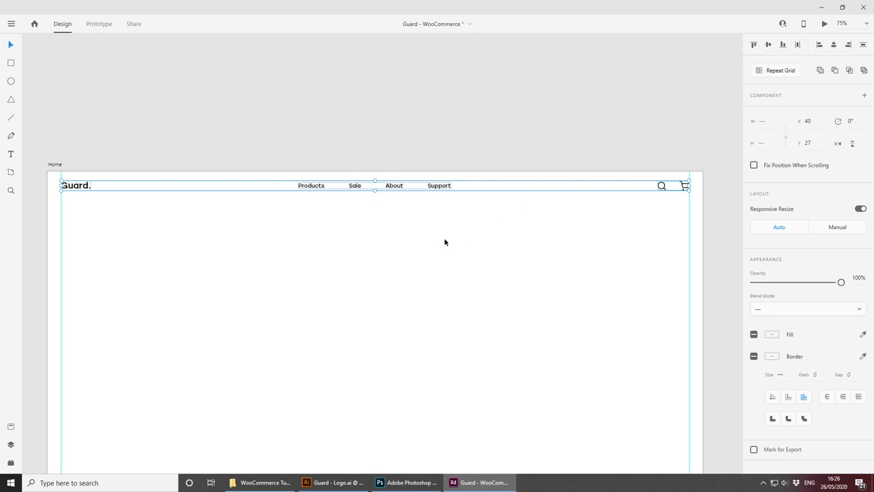
{"action": "left_click", "coordinate": [623, 224]}
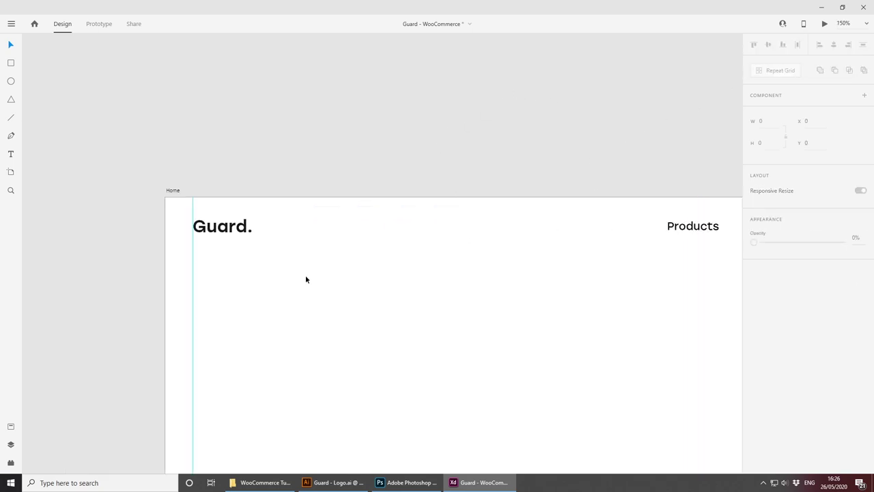
Step: Nudge the "Guard." logo to X 39 so the letter G's edge meets the left margin guide
{"action": "left_click_drag", "start_coordinate": [406, 284], "coordinate": [379, 279]}
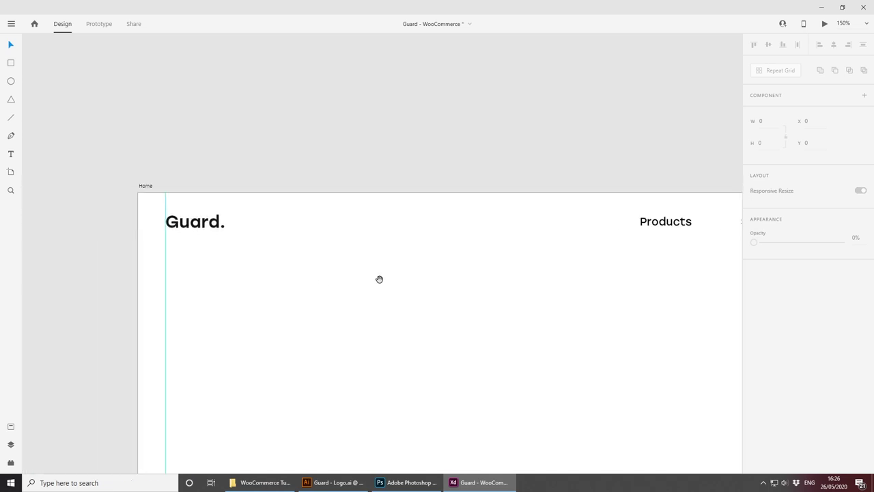
{"action": "left_click_drag", "start_coordinate": [251, 278], "coordinate": [442, 289]}
{"action": "key", "text": "ctrl+plus"}
{"action": "key", "text": "ctrl+plus"}
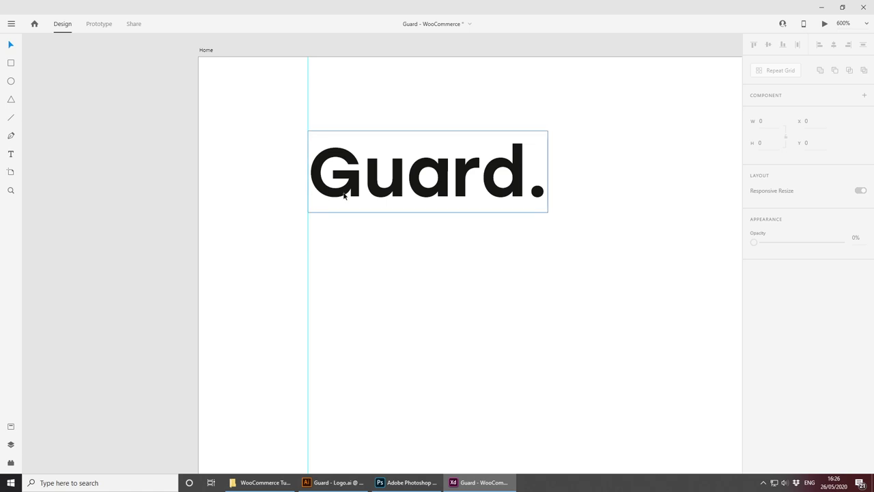
{"action": "left_click", "coordinate": [460, 171]}
{"action": "key", "text": "ctrl+plus"}
{"action": "key", "text": "ctrl+plus"}
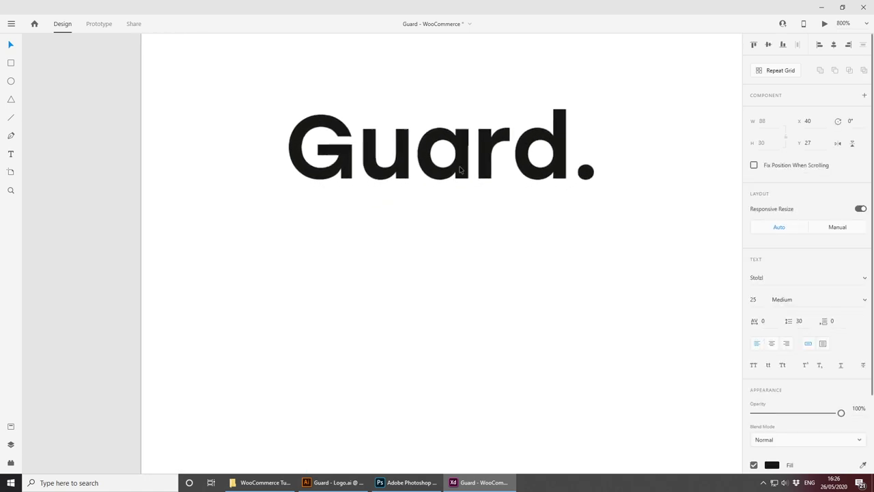
{"action": "left_click_drag", "start_coordinate": [388, 166], "coordinate": [409, 313]}
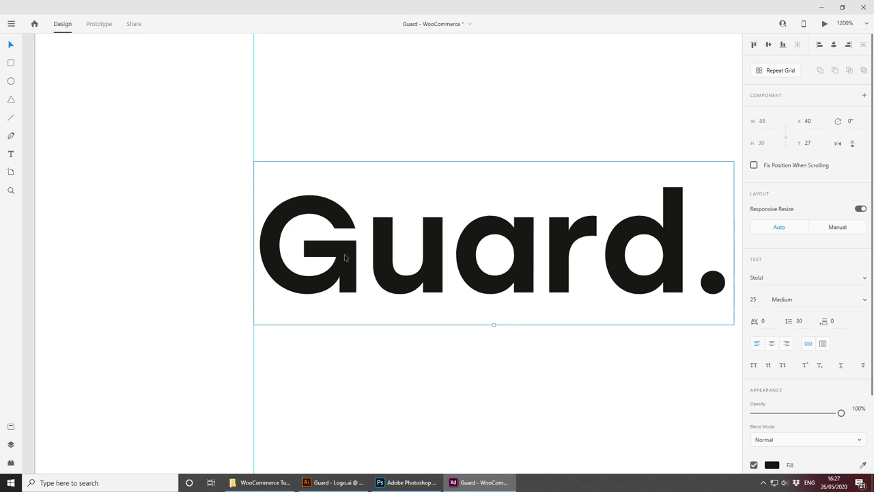
{"action": "scroll", "coordinate": [302, 263], "scroll_direction": "up", "scroll_amount": 5}
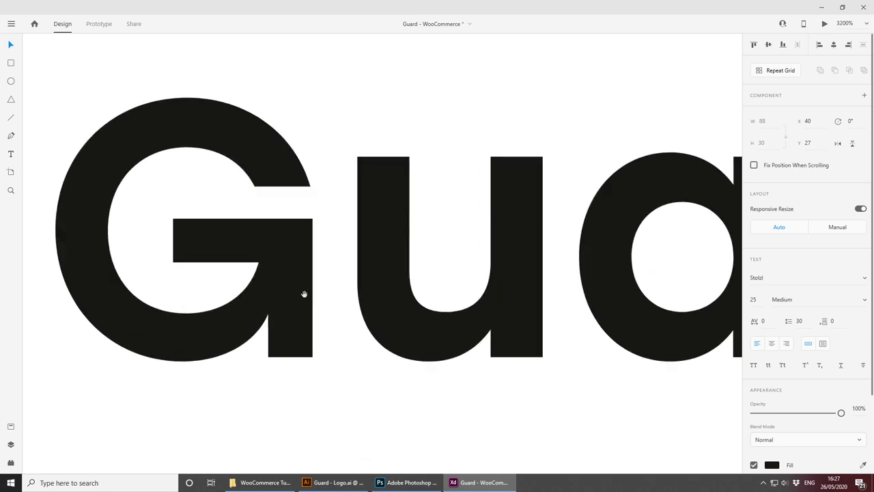
{"action": "scroll", "coordinate": [306, 293], "scroll_direction": "down", "scroll_amount": 8}
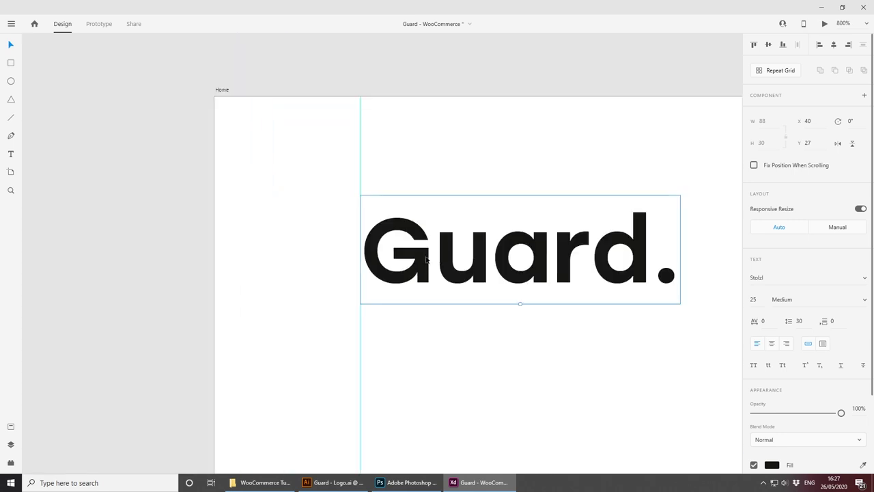
{"action": "left_click_drag", "start_coordinate": [426, 260], "coordinate": [422, 259]}
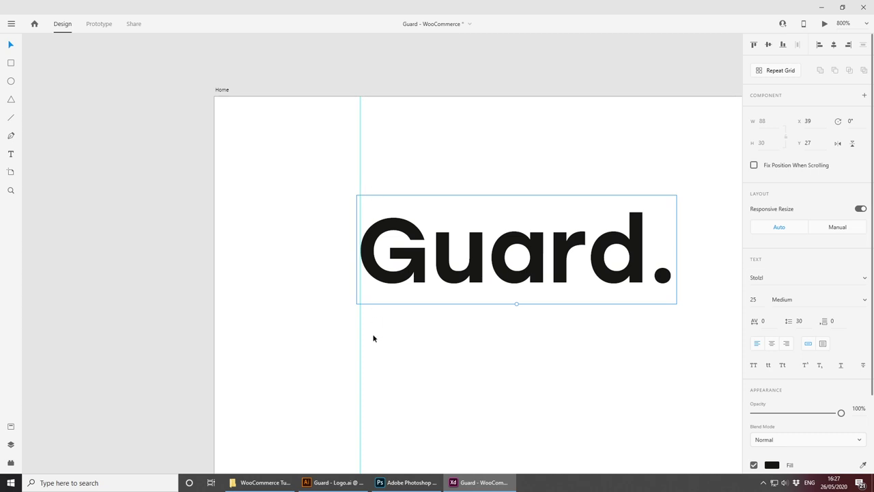
{"action": "left_click", "coordinate": [408, 370]}
Step: Group the logo, navigation links and icons into one header group
{"action": "key", "text": "ctrl+minus"}
{"action": "key", "text": "ctrl+minus"}
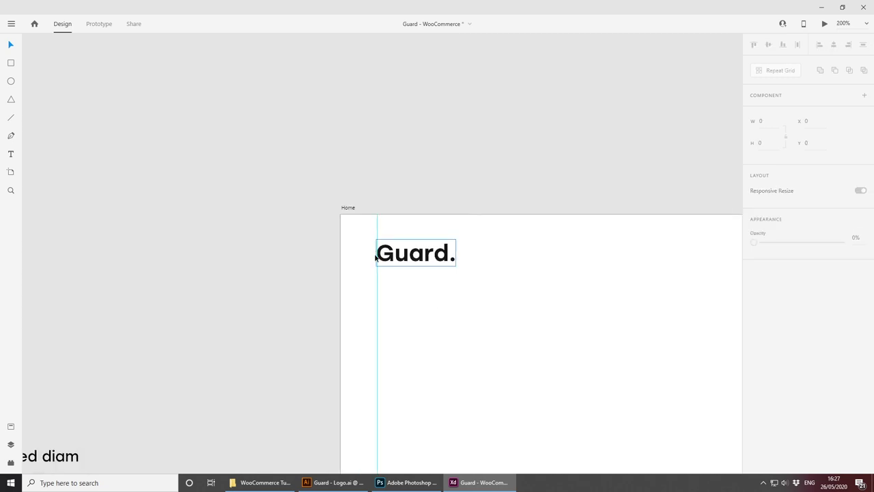
{"action": "key", "text": "ctrl+minus"}
{"action": "key", "text": "ctrl+minus"}
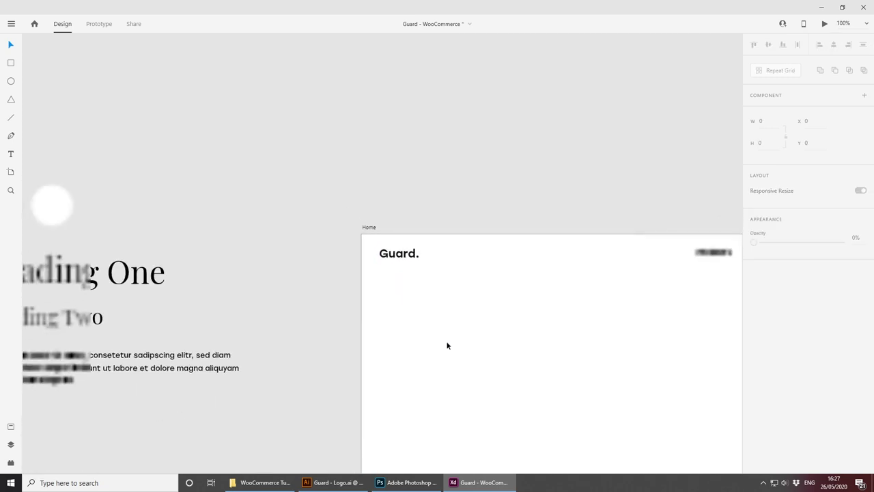
{"action": "left_click_drag", "start_coordinate": [481, 316], "coordinate": [170, 273]}
{"action": "key", "text": "ctrl+minus"}
{"action": "left_click_drag", "start_coordinate": [360, 290], "coordinate": [332, 263]}
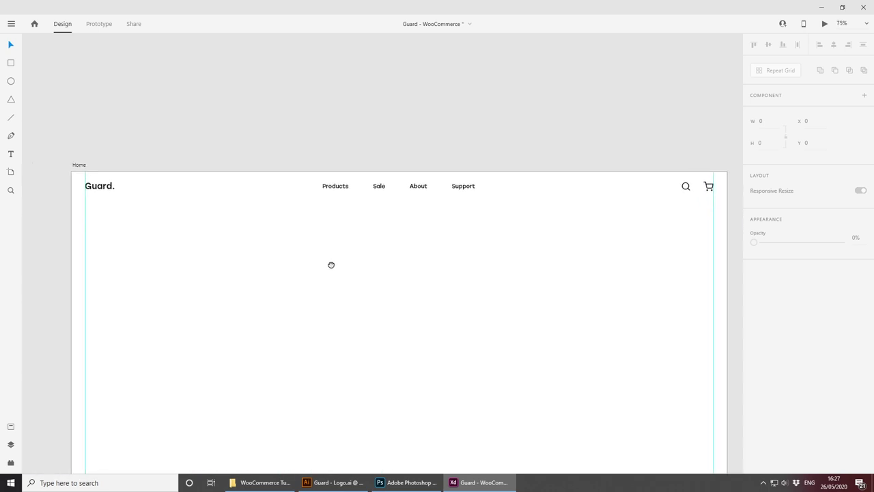
{"action": "left_click_drag", "start_coordinate": [104, 98], "coordinate": [650, 273]}
{"action": "left_click_drag", "start_coordinate": [353, 288], "coordinate": [422, 293]}
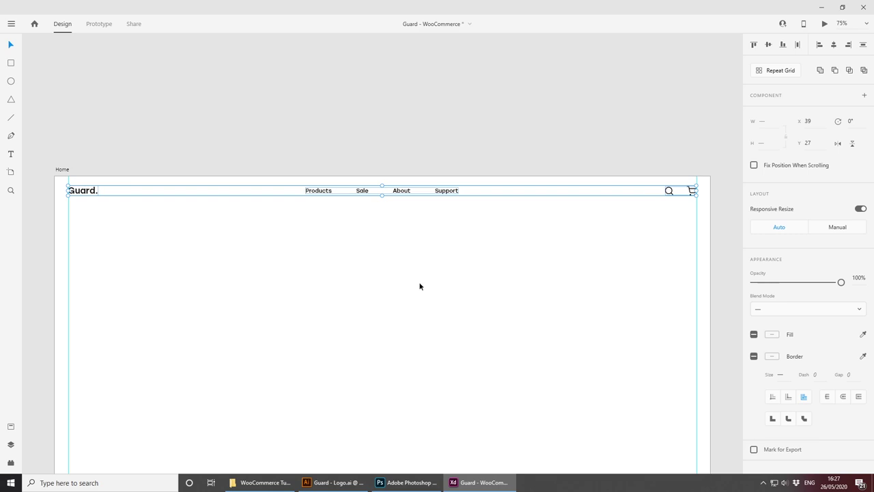
{"action": "key", "text": "ctrl+g"}
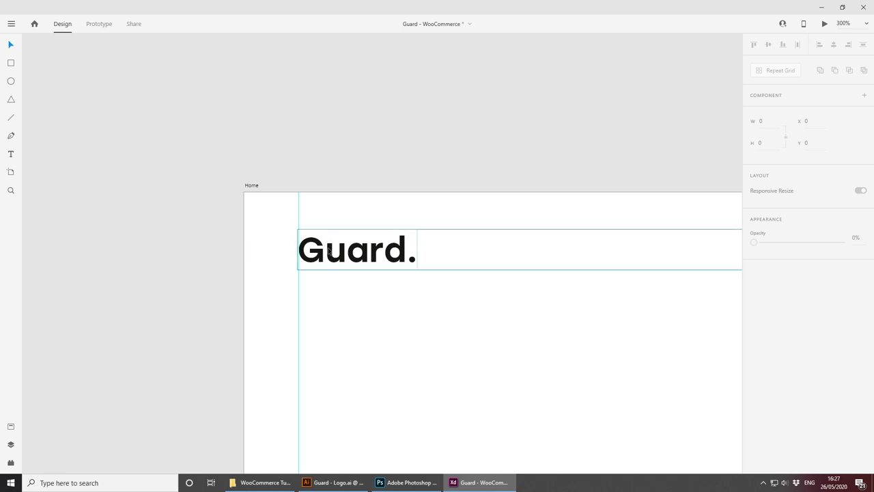
Step: Lower the header group using a temporary spacer rectangle drawn from the artboard's top edge at the left guide, and delete the rectangle
{"action": "left_click", "coordinate": [12, 65]}
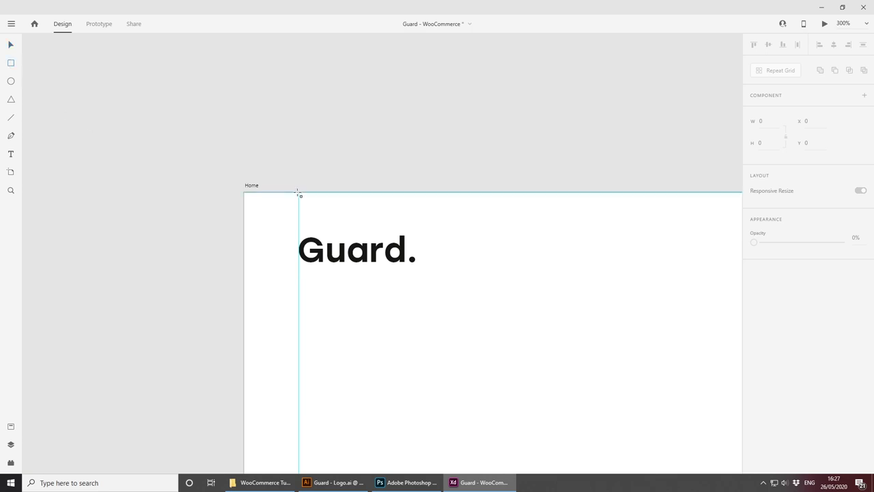
{"action": "mouse_move", "coordinate": [298, 193]}
{"action": "left_mouse_down"}
{"action": "mouse_move", "coordinate": [390, 247]}
{"action": "mouse_move", "coordinate": [414, 249]}
{"action": "mouse_move", "coordinate": [396, 273]}
{"action": "left_mouse_up"}
{"action": "key", "text": "v"}
{"action": "left_click", "coordinate": [396, 254], "text": "shift"}
{"action": "key", "text": "ctrl+z"}
{"action": "key", "text": "Escape"}
{"action": "double_click", "coordinate": [368, 203]}
{"action": "key", "text": "Delete"}
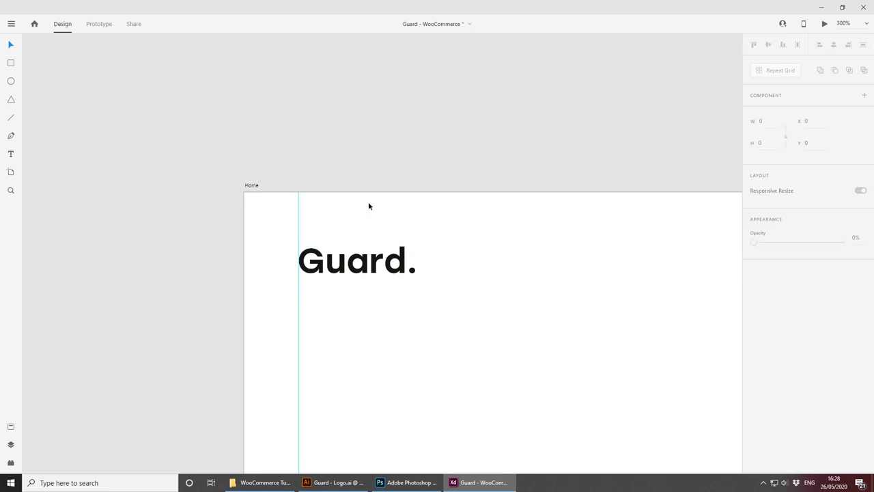
Step: Check the repositioned header across the full Home artboard and save the document
{"action": "key", "text": "ctrl+minus"}
{"action": "key", "text": "ctrl+minus"}
{"action": "key", "text": "ctrl+minus"}
{"action": "key", "text": "ctrl+minus"}
{"action": "key", "text": "ctrl+minus"}
{"action": "left_click_drag", "start_coordinate": [510, 316], "coordinate": [307, 288]}
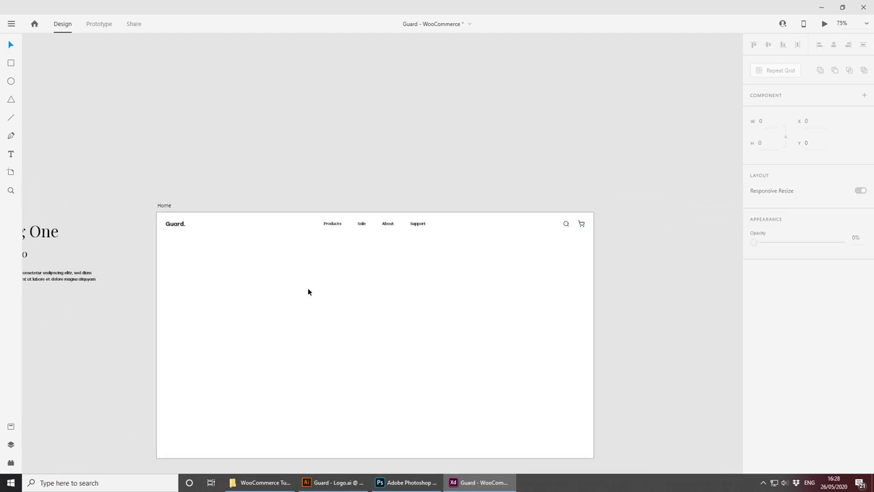
{"action": "key", "text": "ctrl+plus"}
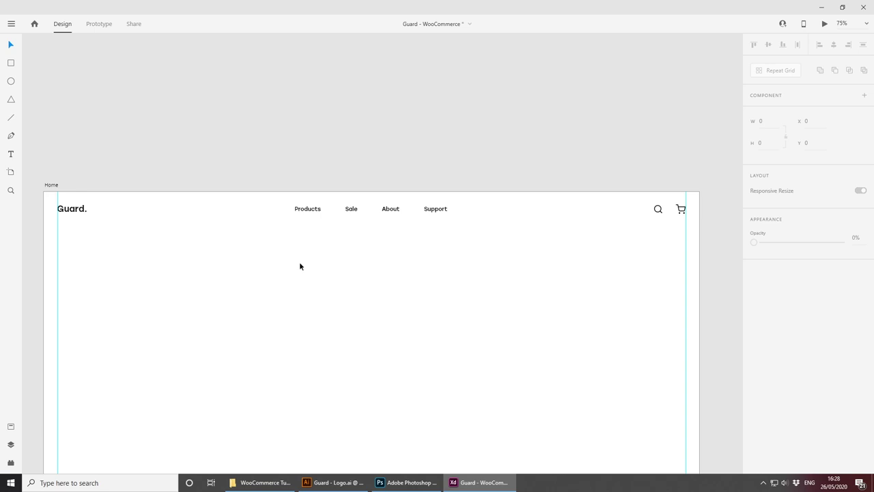
{"action": "scroll", "coordinate": [297, 261], "scroll_direction": "down", "scroll_amount": 2}
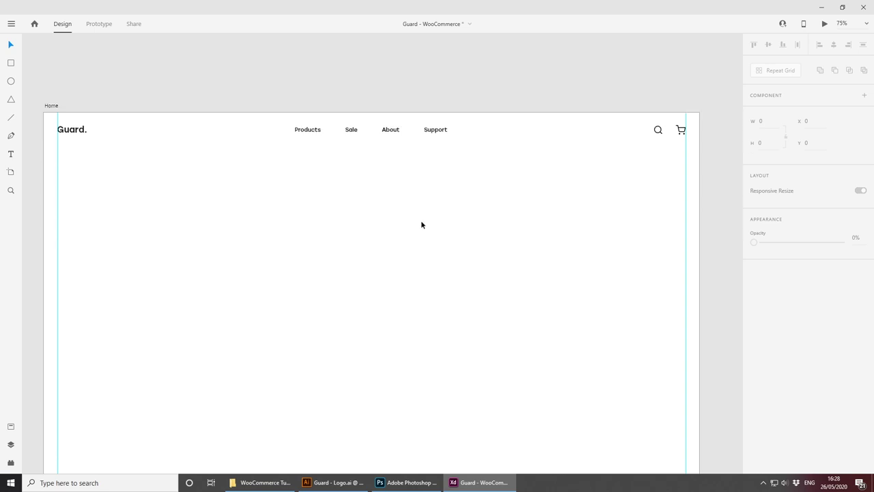
{"action": "key", "text": "ctrl+s"}
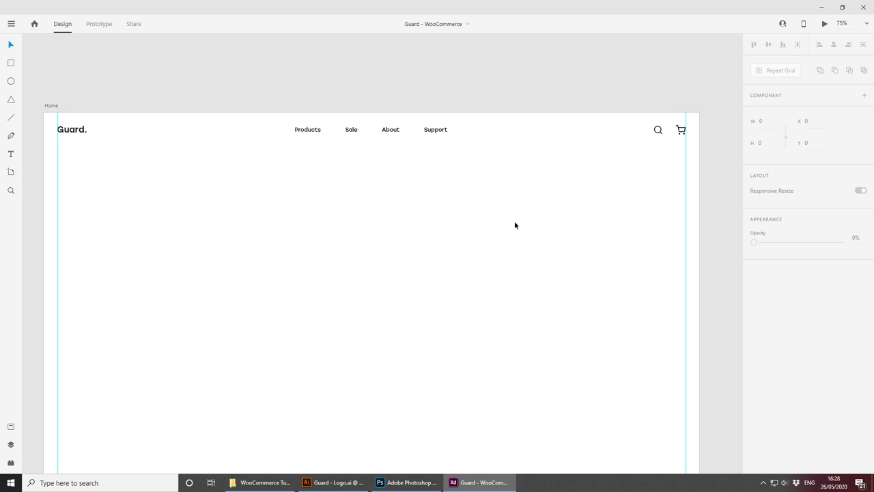
Step: Draw a 1920 by 920 rectangle from the Home artboard's top-left corner across its full width and remove its border
{"action": "scroll", "coordinate": [509, 250], "scroll_direction": "down", "scroll_amount": 1}
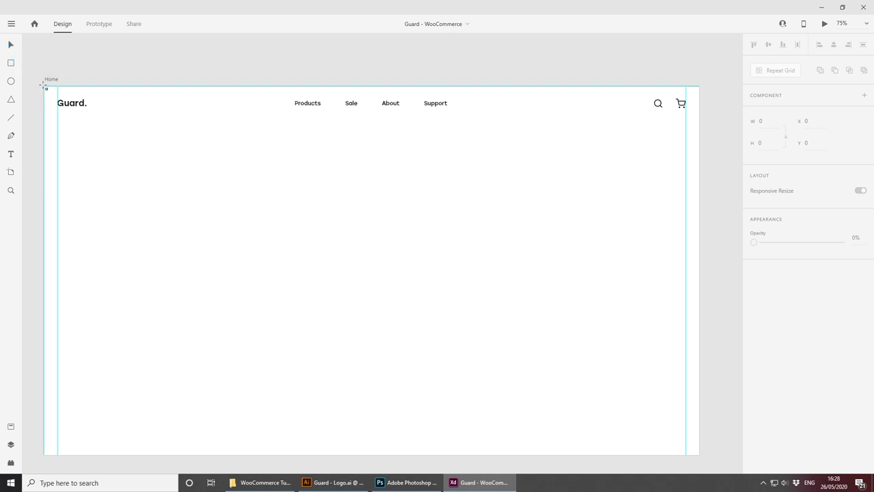
{"action": "left_click_drag", "start_coordinate": [43, 87], "coordinate": [700, 403]}
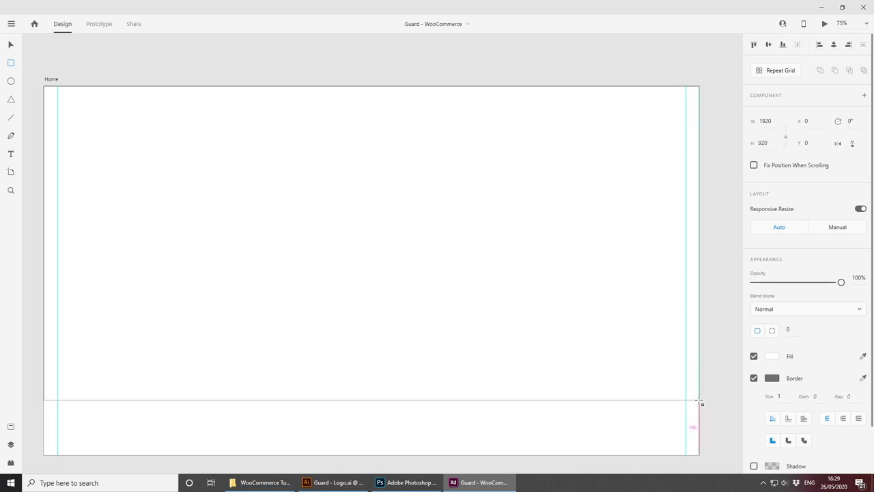
{"action": "left_click_drag", "start_coordinate": [701, 403], "coordinate": [701, 402]}
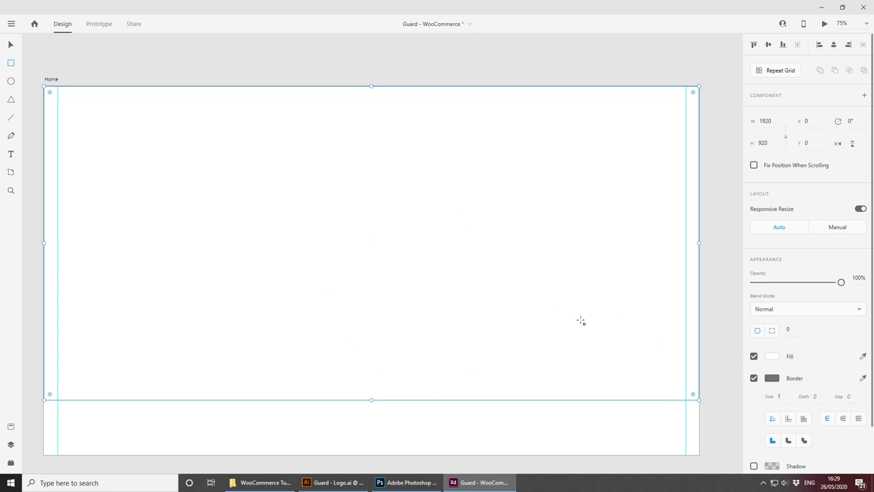
{"action": "left_click", "coordinate": [754, 377]}
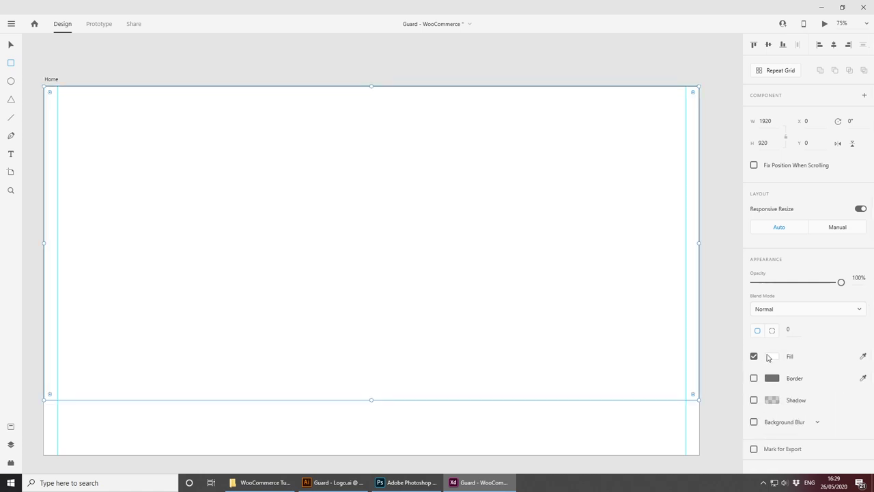
Step: Fill the large hero rectangle with light grey #EBEBEB and deselect it
{"action": "left_click", "coordinate": [772, 356]}
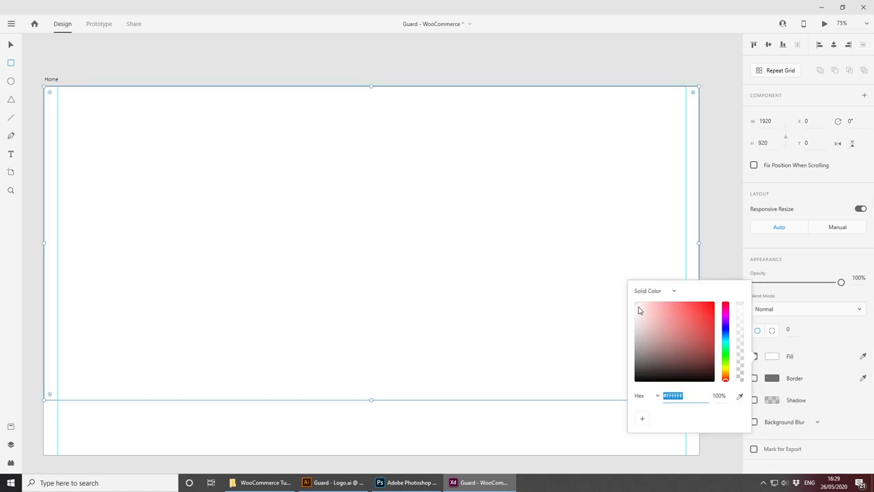
{"action": "left_click_drag", "start_coordinate": [639, 311], "coordinate": [623, 311]}
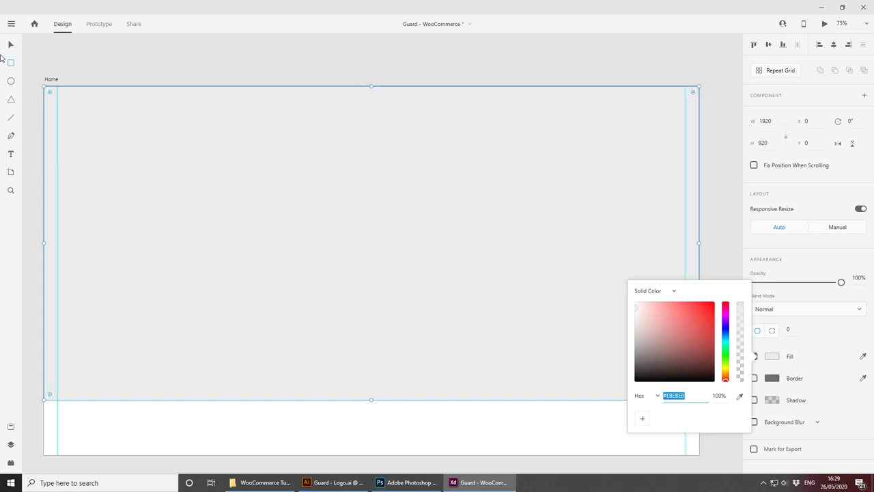
{"action": "left_click", "coordinate": [11, 46]}
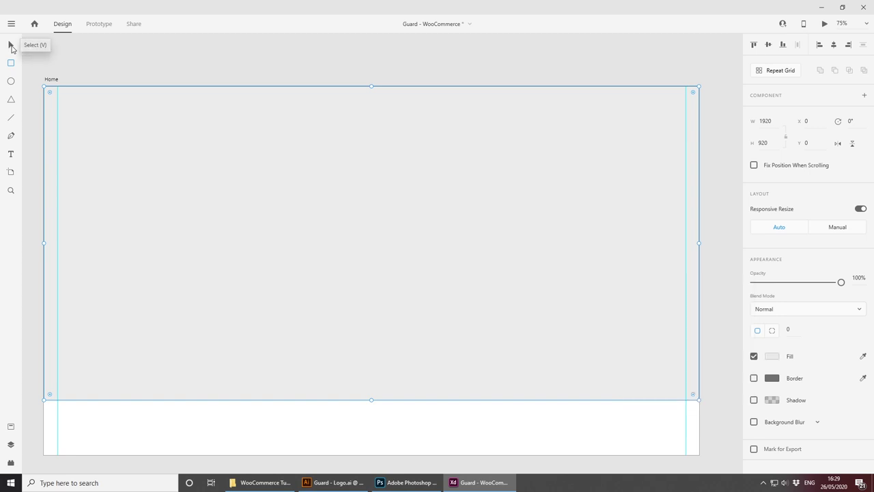
{"action": "left_click", "coordinate": [190, 62]}
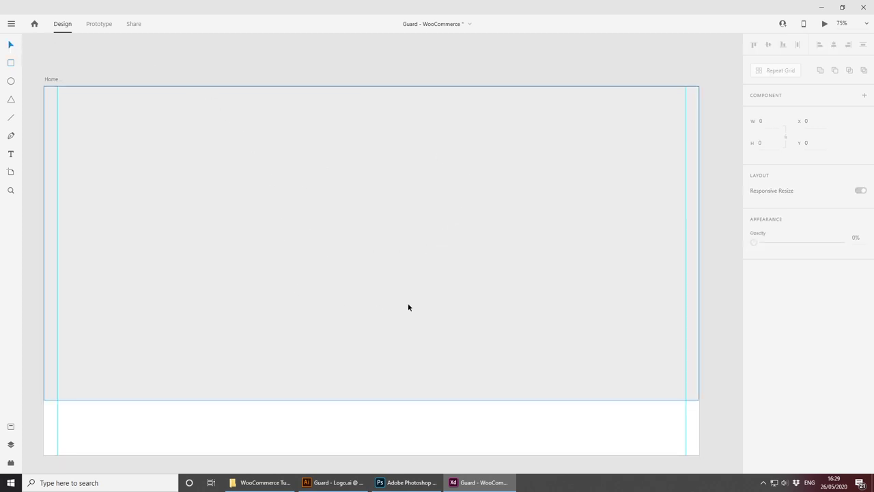
{"action": "right_click", "coordinate": [366, 249]}
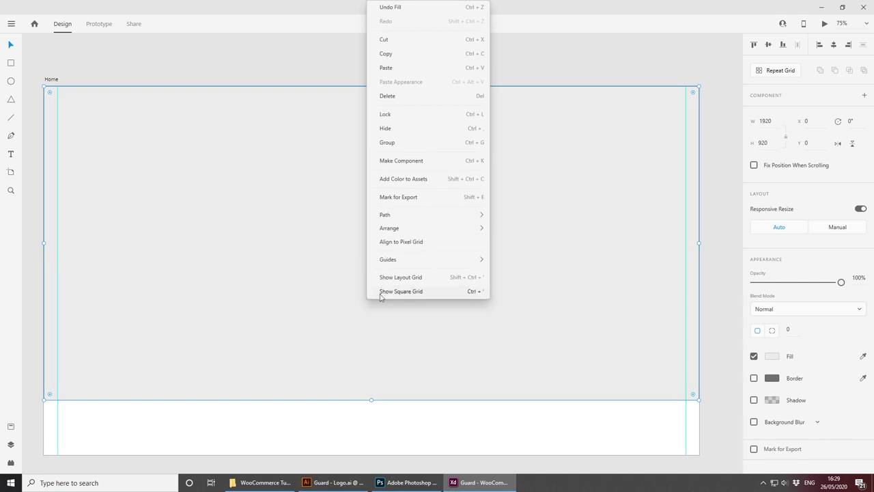
{"action": "mouse_move", "coordinate": [452, 231]}
{"action": "left_click", "coordinate": [292, 165]}
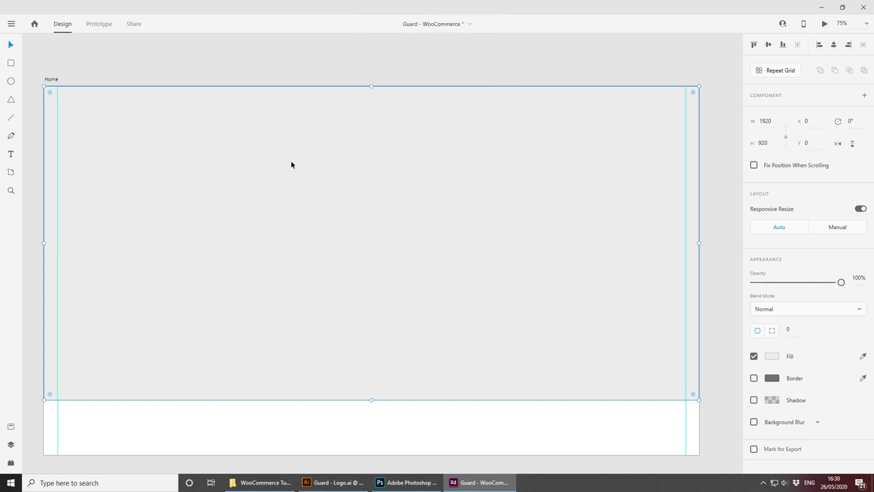
Step: Send the light grey hero rectangle behind the header elements on the Home artboard and deselect it
{"action": "key", "text": "ctrl+bracketleft"}
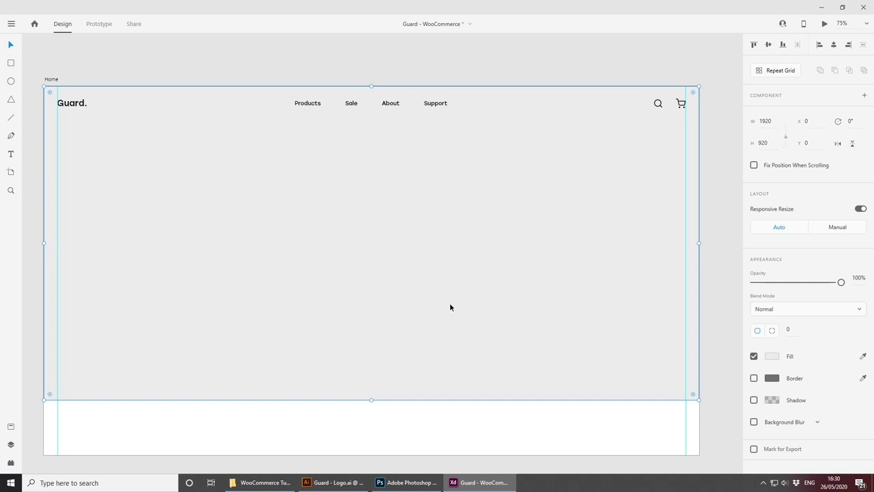
{"action": "left_click", "coordinate": [472, 62]}
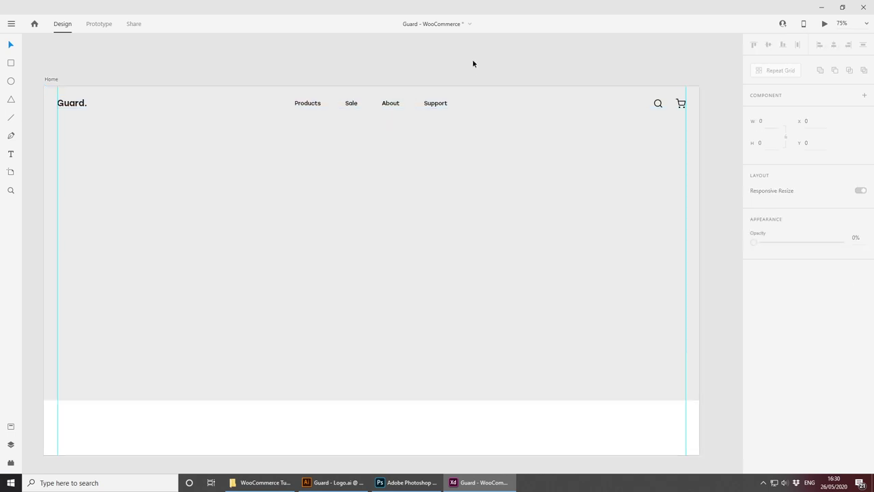
{"action": "scroll", "coordinate": [570, 272], "scroll_direction": "down", "scroll_amount": 1}
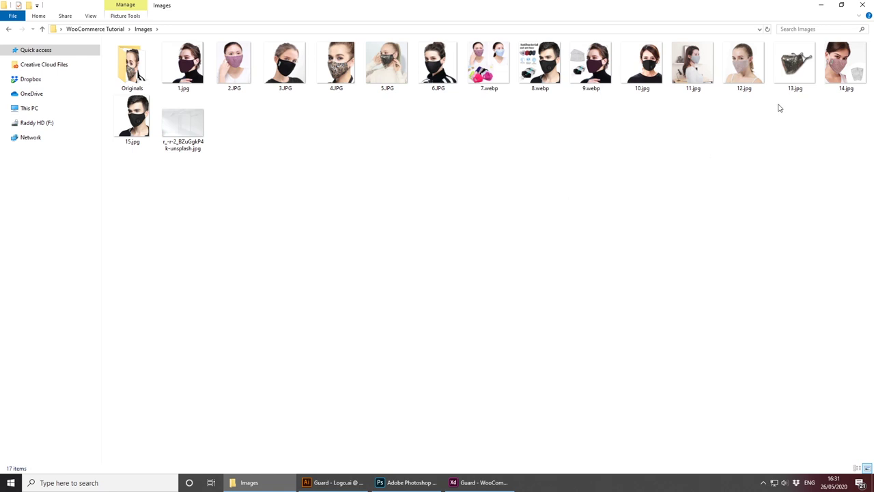
Step: Preview the masked portrait 12.jpg and the white room photo r_-r-2_BZuGgkP4k-unsplash.jpg from the Images folder
{"action": "double_click", "coordinate": [744, 61]}
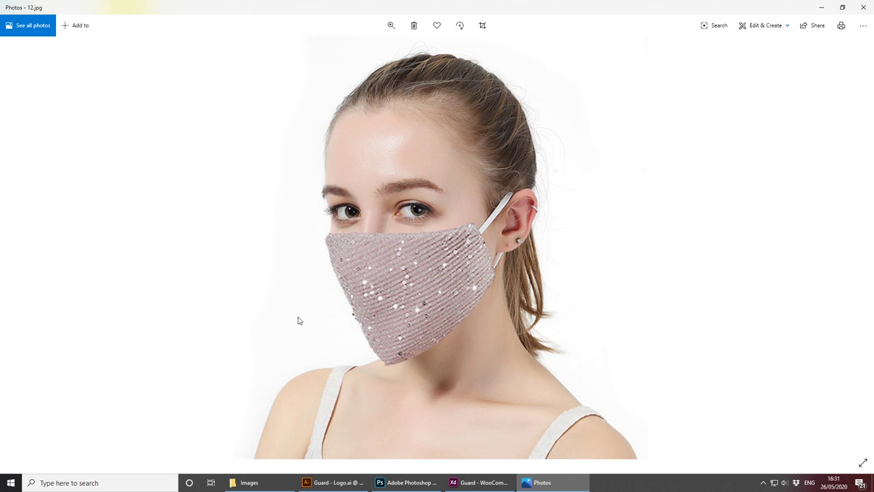
{"action": "left_click", "coordinate": [862, 8]}
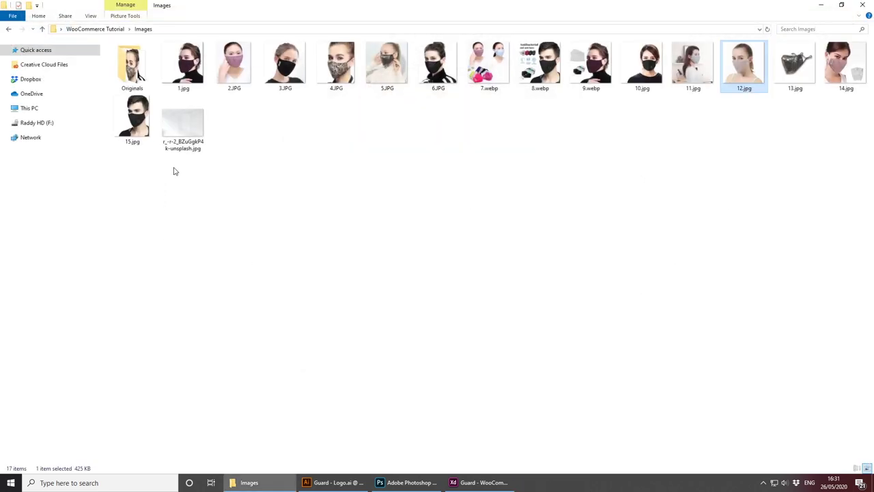
{"action": "left_click", "coordinate": [194, 126]}
{"action": "double_click", "coordinate": [194, 126]}
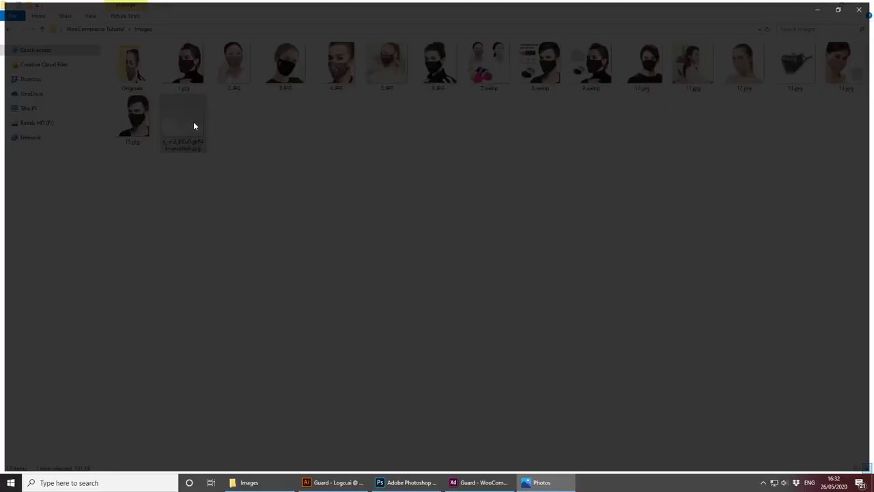
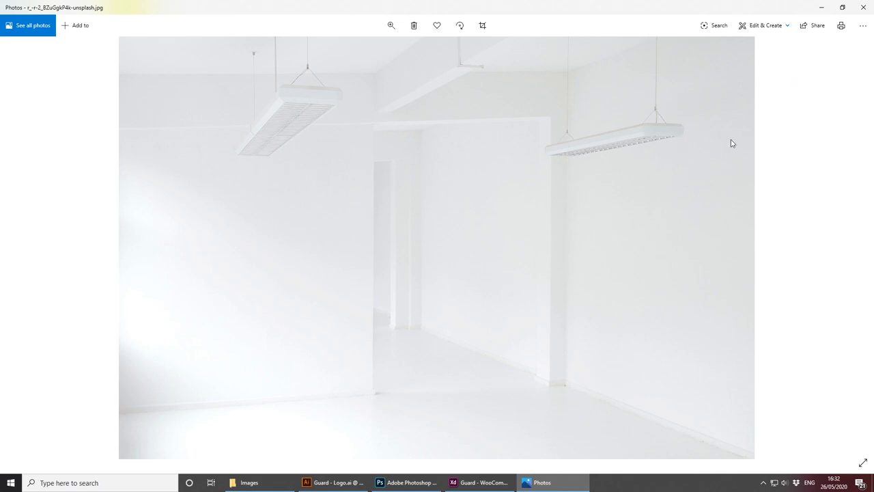
{"action": "left_click", "coordinate": [862, 6]}
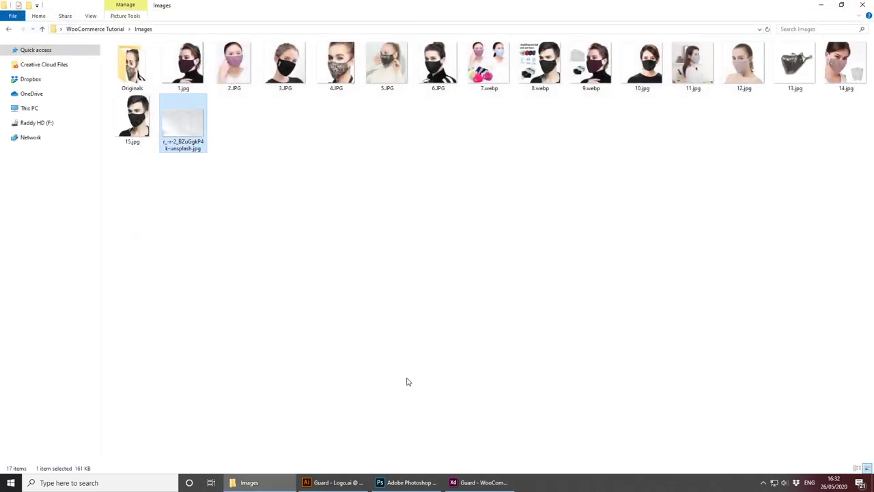
Step: Check the hero rectangle's dimensions in Adobe XD and create a new 1920 by 920 pixel document in Photoshop
{"action": "left_click", "coordinate": [480, 482]}
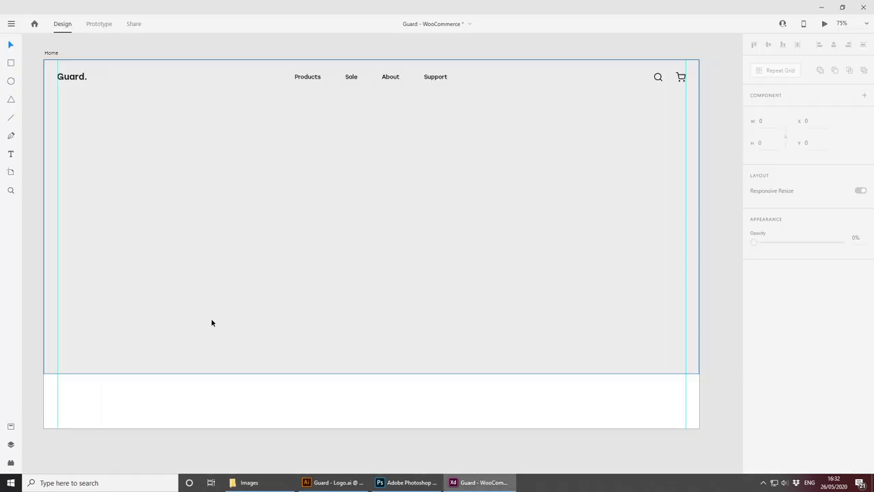
{"action": "left_click", "coordinate": [437, 217]}
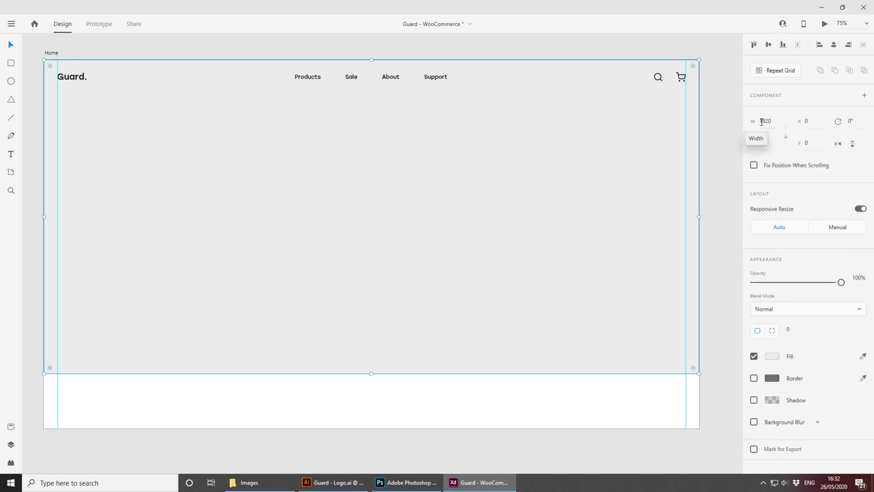
{"action": "left_click", "coordinate": [765, 144]}
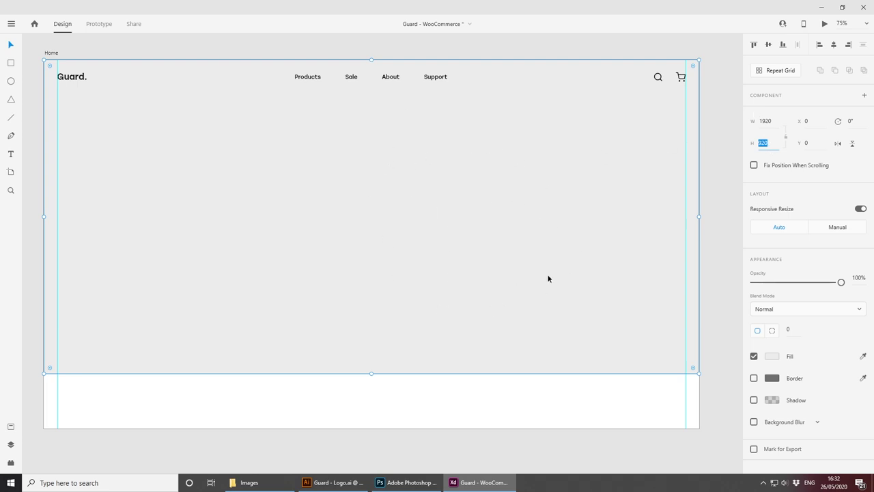
{"action": "left_click", "coordinate": [424, 483]}
{"action": "left_click", "coordinate": [19, 6]}
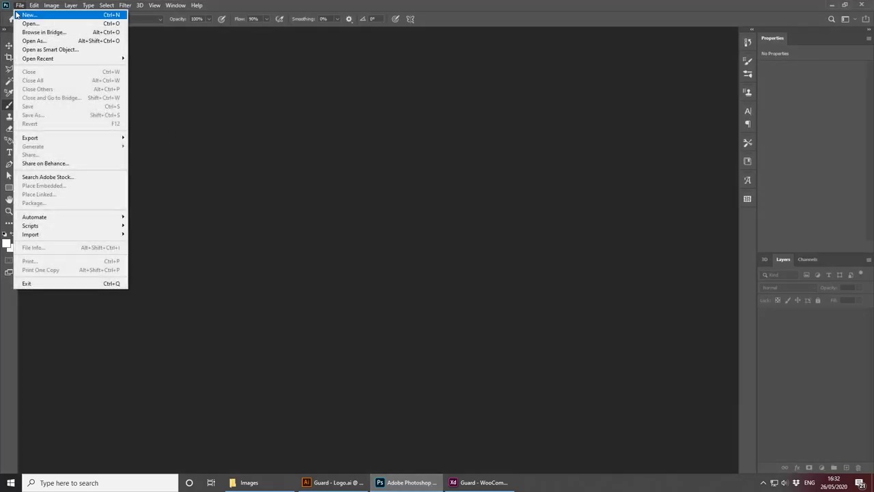
{"action": "left_click", "coordinate": [17, 14]}
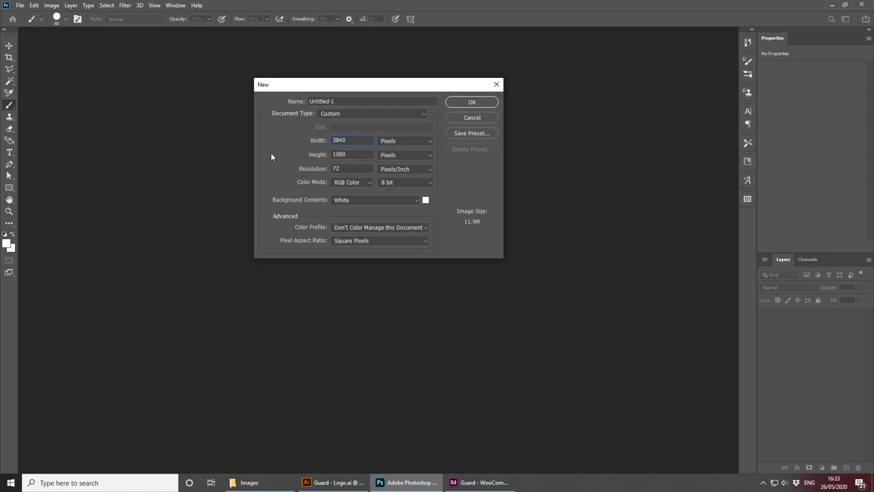
{"action": "type", "text": "1920"}
{"action": "key", "text": "Tab"}
{"action": "type", "text": "920"}
{"action": "left_click", "coordinate": [469, 103]}
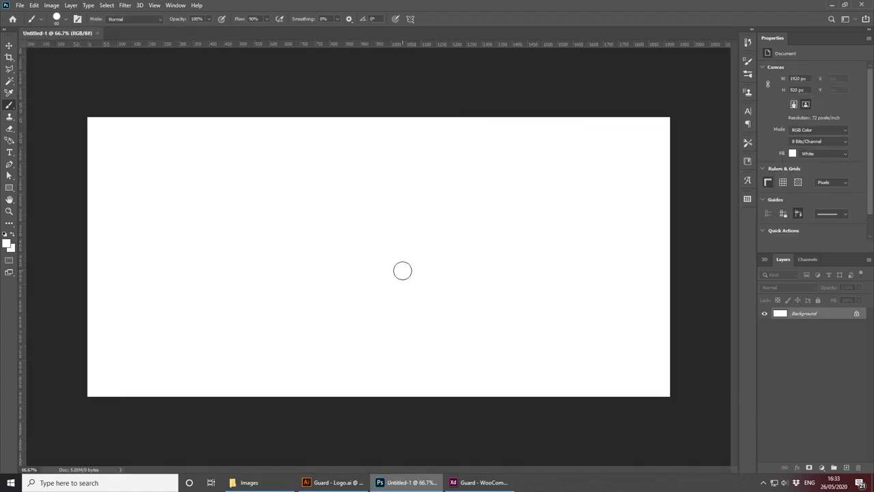
Step: Place r_-r-2_BZuGgkP4k-unsplash.jpg from the Images folder into the document and enlarge it to about 71% so it covers the canvas
{"action": "left_click", "coordinate": [259, 481]}
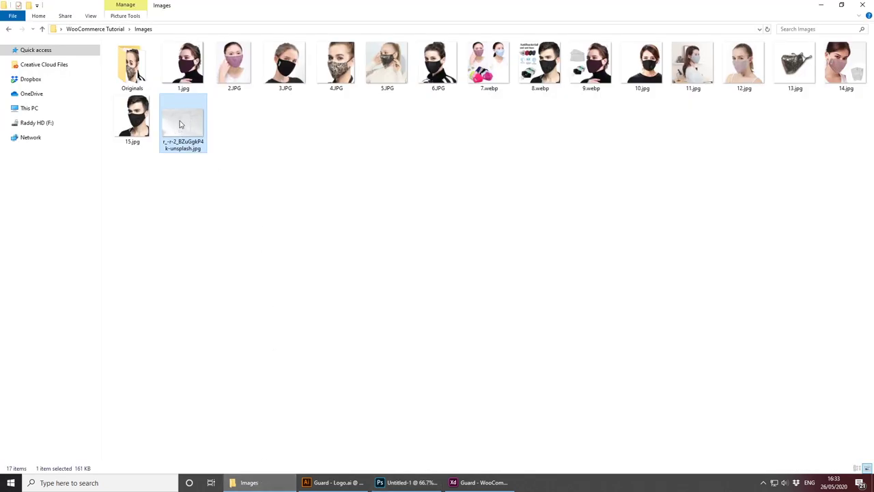
{"action": "left_click_drag", "start_coordinate": [182, 121], "coordinate": [347, 276]}
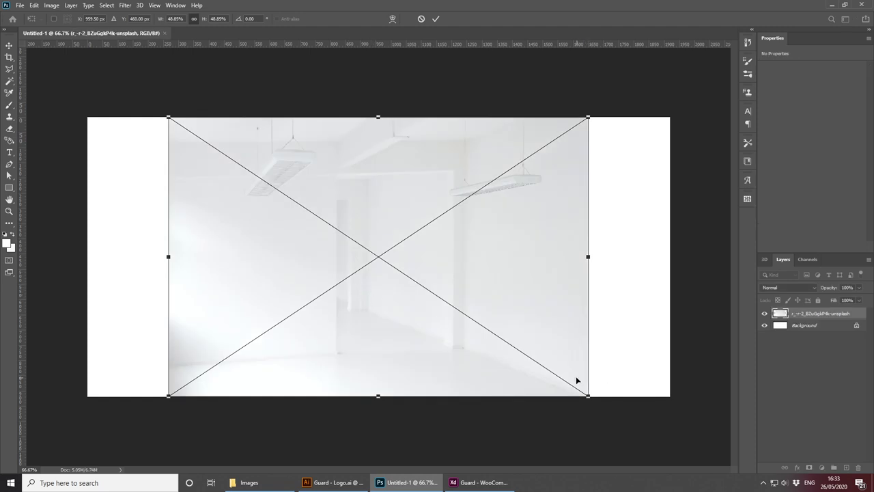
{"action": "key", "text": "ctrl+minus"}
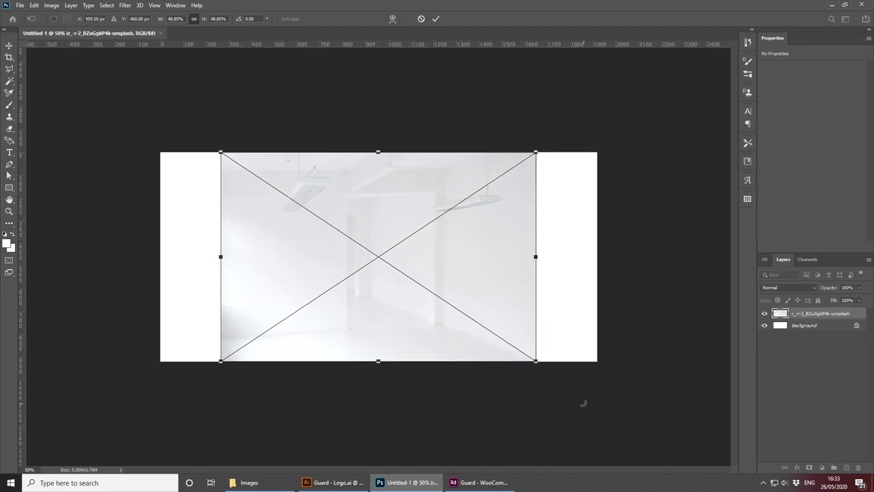
{"action": "key", "text": "ctrl+minus"}
{"action": "left_click_drag", "start_coordinate": [482, 327], "coordinate": [566, 392]}
{"action": "left_click_drag", "start_coordinate": [543, 342], "coordinate": [501, 306]}
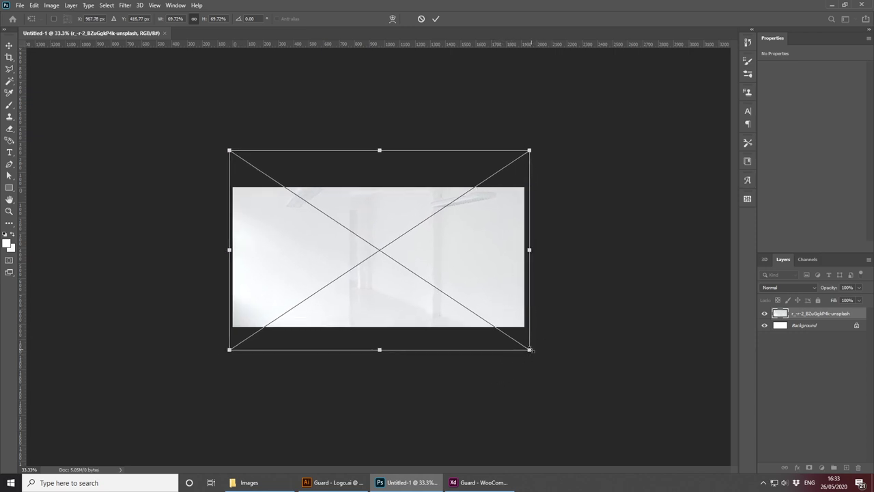
{"action": "left_click_drag", "start_coordinate": [530, 350], "coordinate": [537, 354]}
{"action": "key", "text": "ctrl+plus"}
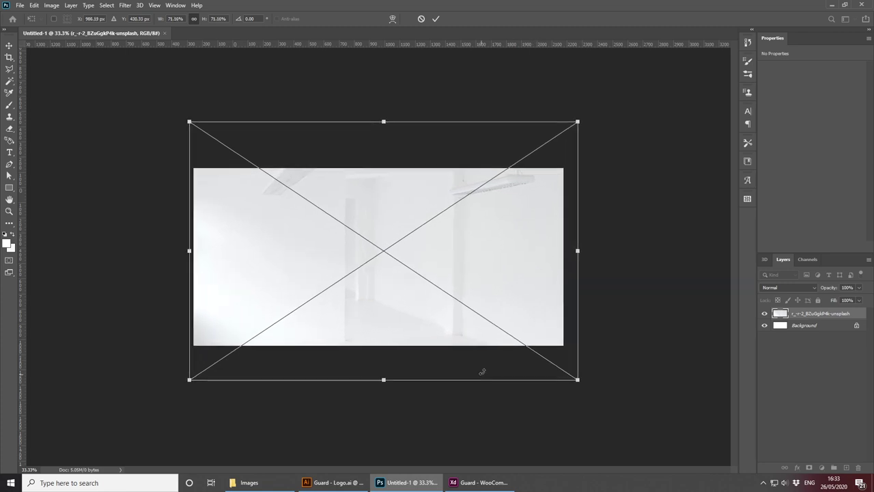
Step: Shift the room photo up so more floor shows, reduce its scale to about 68%, and commit the placement
{"action": "left_click_drag", "start_coordinate": [467, 328], "coordinate": [468, 301]}
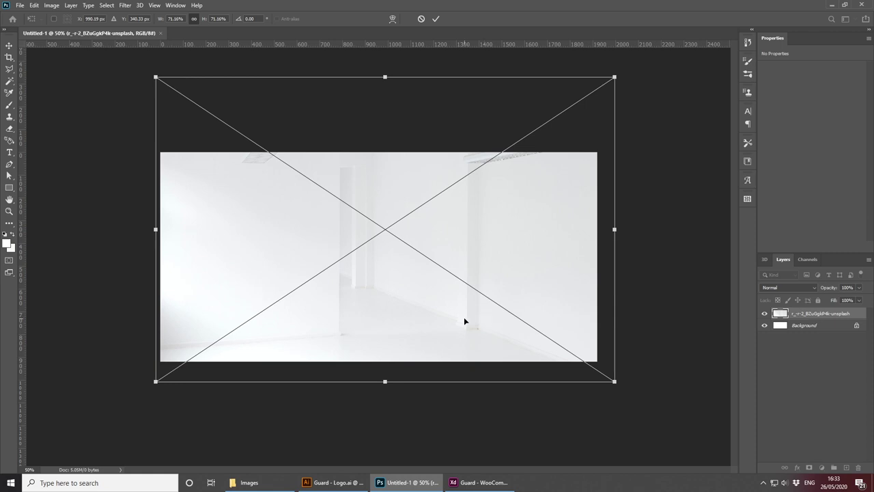
{"action": "left_click_drag", "start_coordinate": [464, 321], "coordinate": [465, 315]}
{"action": "left_click_drag", "start_coordinate": [615, 71], "coordinate": [599, 81]}
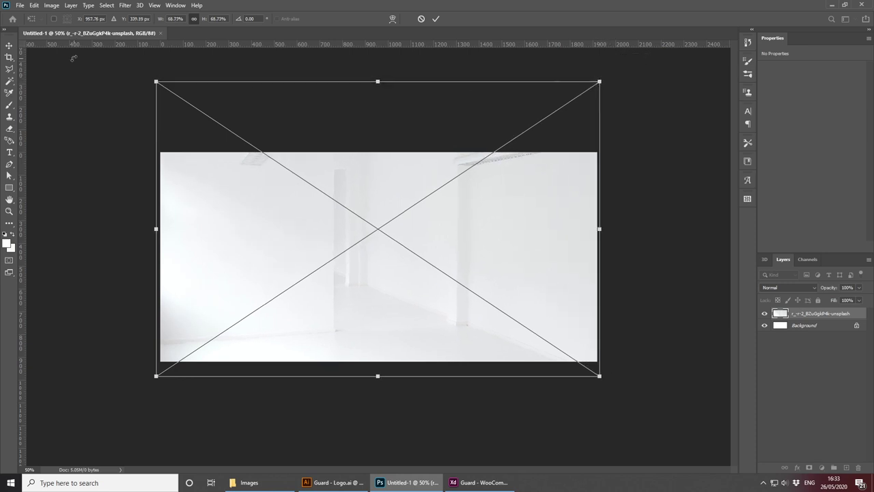
{"action": "left_click_drag", "start_coordinate": [155, 80], "coordinate": [158, 84]}
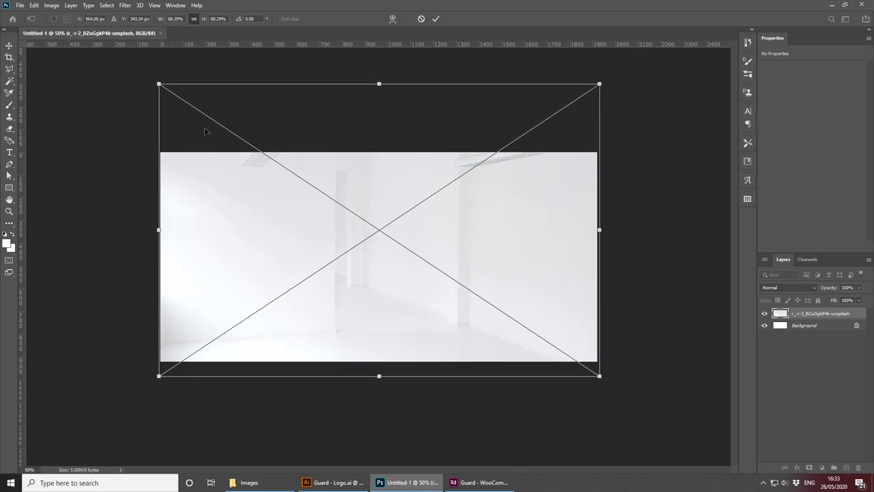
{"action": "key", "text": "Return"}
{"action": "key", "text": "b"}
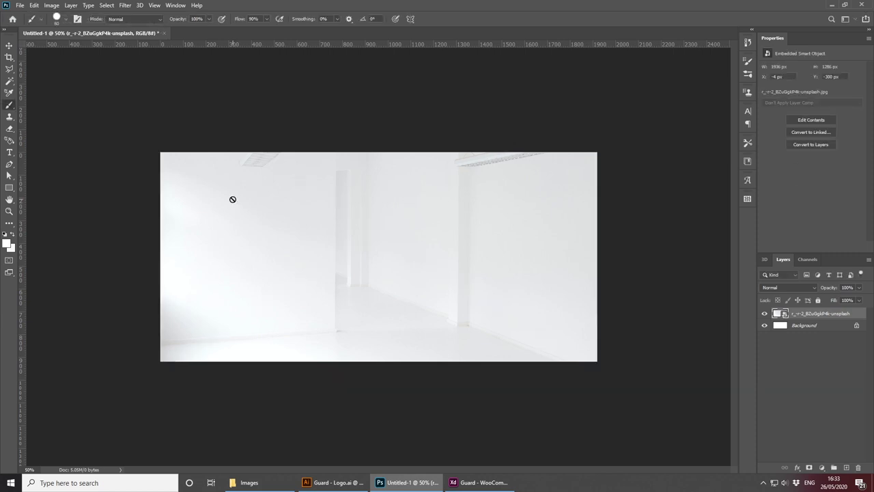
Step: Place 12.jpg from the Images folder over the right half of the canvas at about X 1018 px, Y -1 px
{"action": "key", "text": "ctrl+equal"}
{"action": "key", "text": "v"}
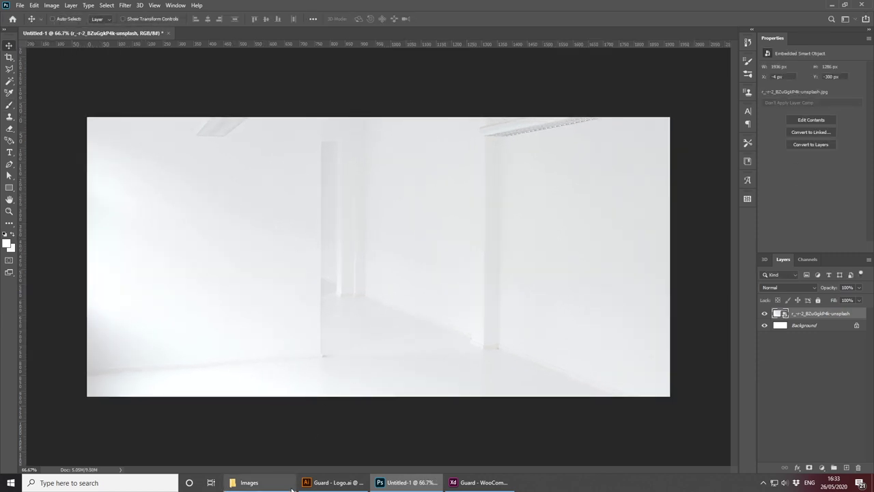
{"action": "left_click", "coordinate": [249, 482]}
{"action": "left_click", "coordinate": [744, 72]}
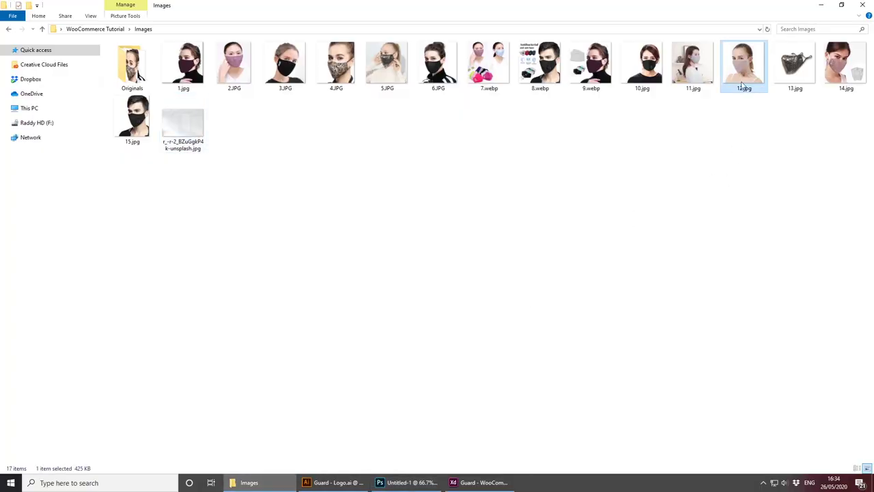
{"action": "left_click_drag", "start_coordinate": [744, 75], "coordinate": [386, 221]}
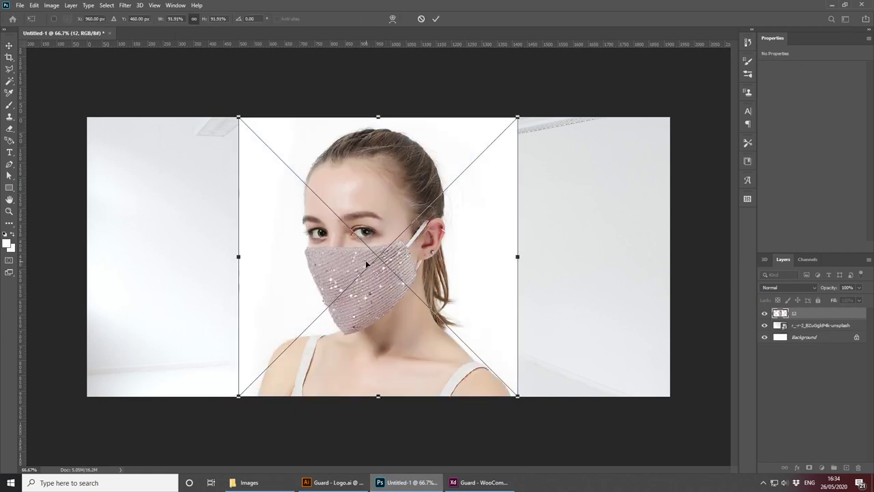
{"action": "left_click_drag", "start_coordinate": [366, 261], "coordinate": [526, 265]}
{"action": "key", "text": "Return"}
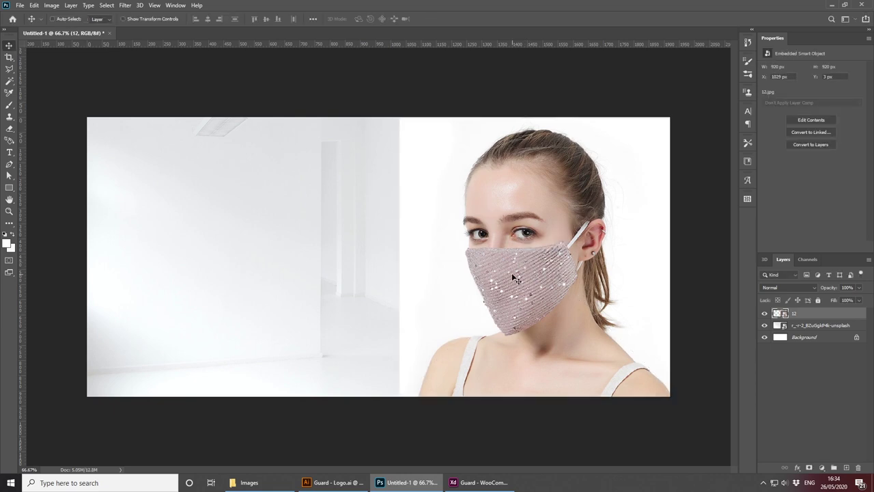
{"action": "left_click_drag", "start_coordinate": [573, 207], "coordinate": [570, 204]}
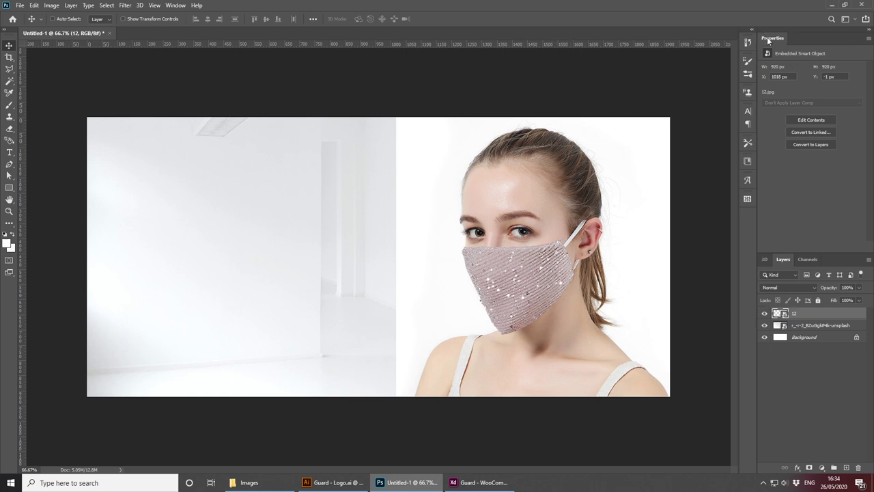
Step: Convert the portrait smart object to a pixel layer, retaining its transforms, and mask it to the automatically selected subject
{"action": "left_click", "coordinate": [810, 145]}
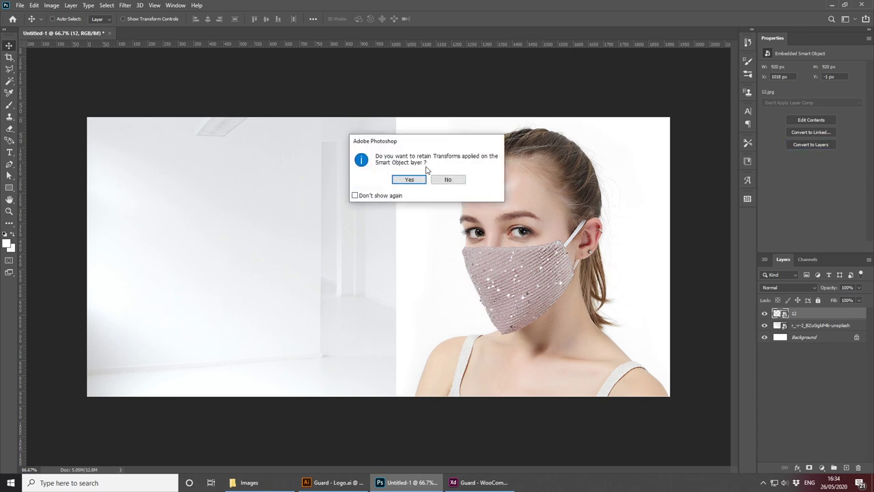
{"action": "left_click", "coordinate": [408, 179]}
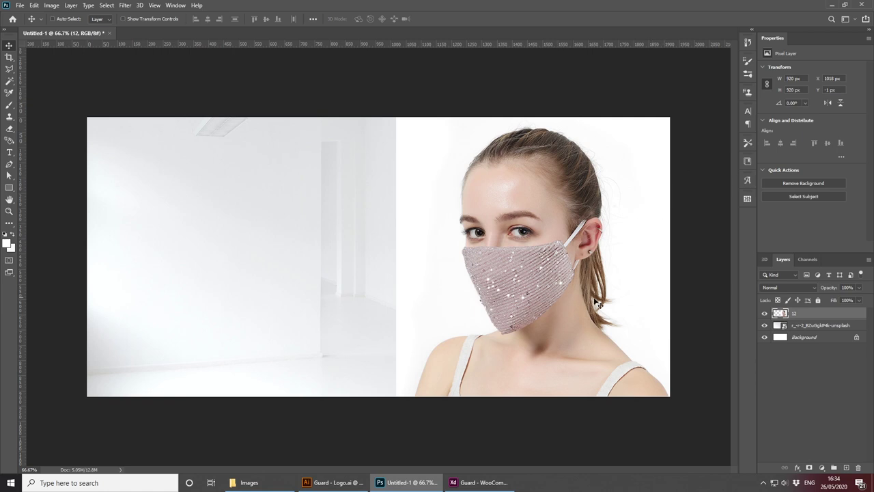
{"action": "key", "text": "ctrl+plus"}
{"action": "left_click_drag", "start_coordinate": [612, 289], "coordinate": [411, 276]}
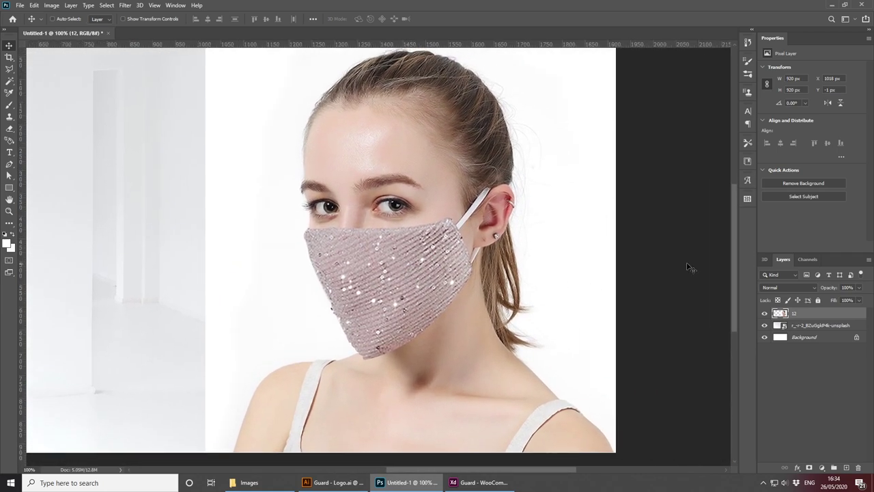
{"action": "left_click", "coordinate": [800, 197]}
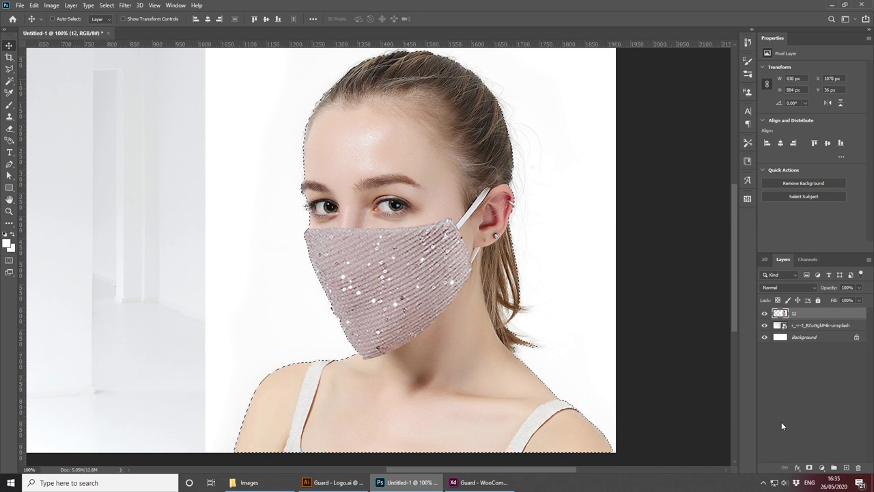
{"action": "left_click", "coordinate": [810, 468]}
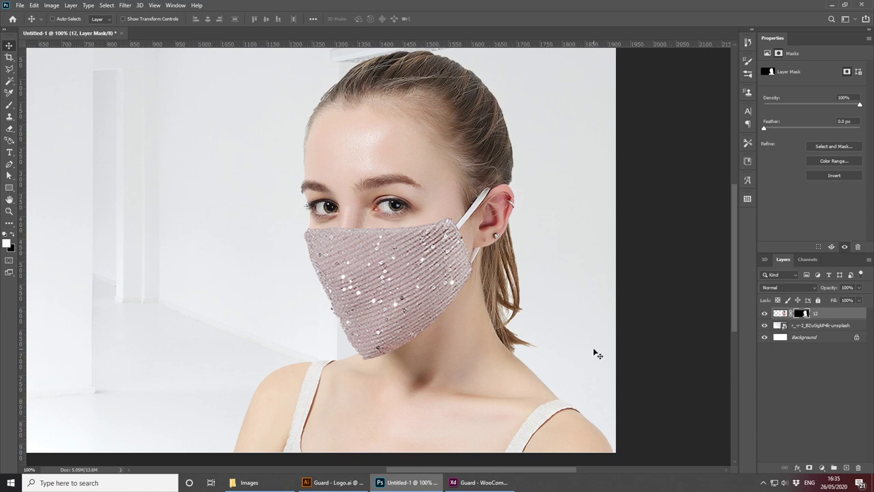
{"action": "key", "text": "ctrl+minus"}
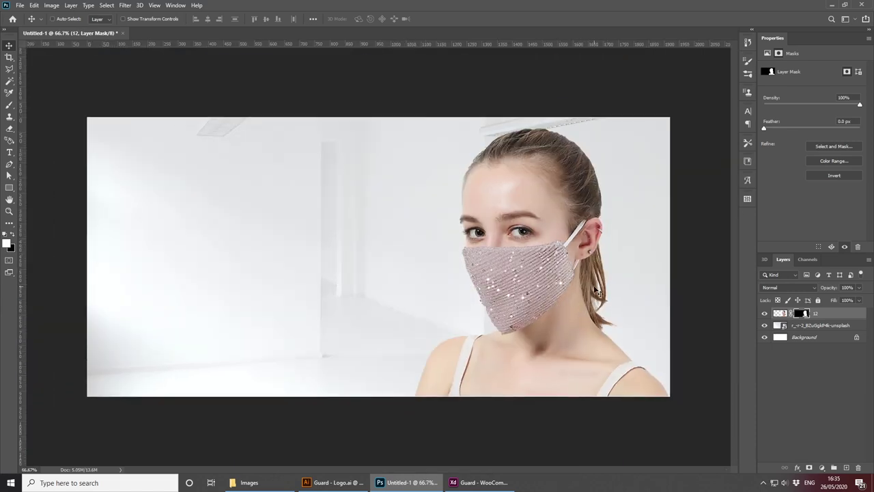
{"action": "key", "text": "ctrl+plus"}
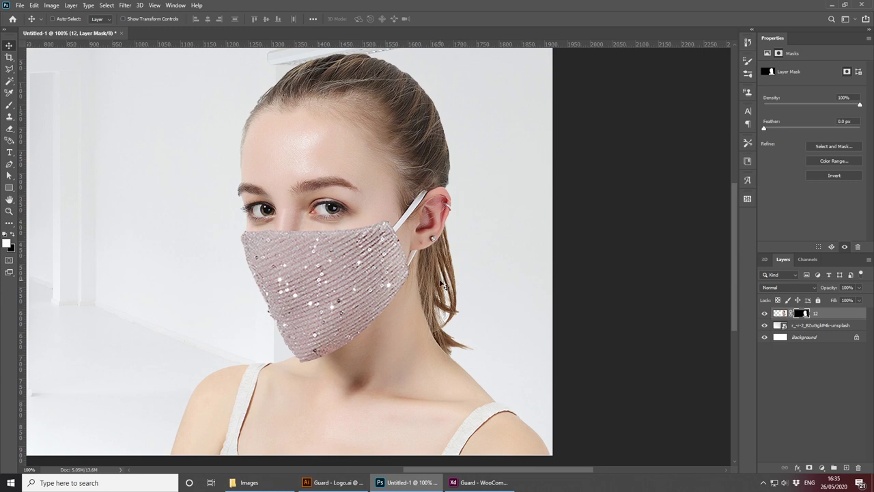
Step: Check the masked portrait's cutout edges in the Select and Mask preview and against the white room
{"action": "key", "text": "ctrl+minus"}
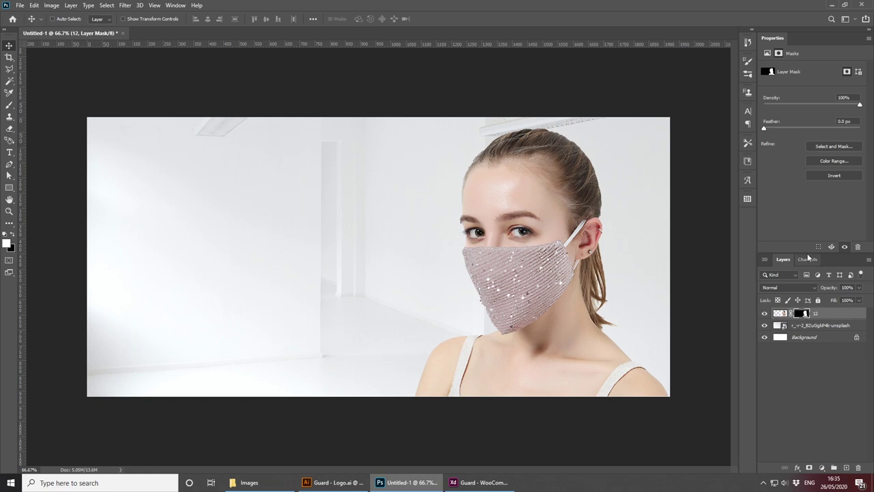
{"action": "left_click", "coordinate": [830, 146]}
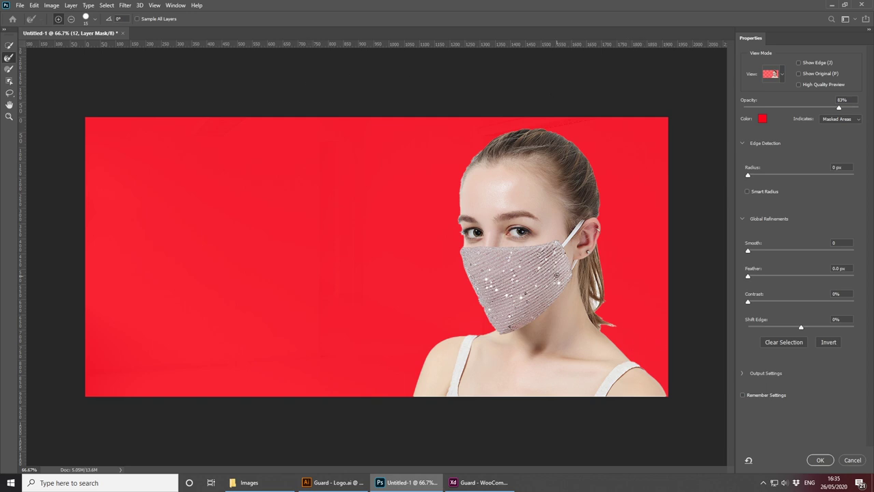
{"action": "left_click", "coordinate": [851, 460]}
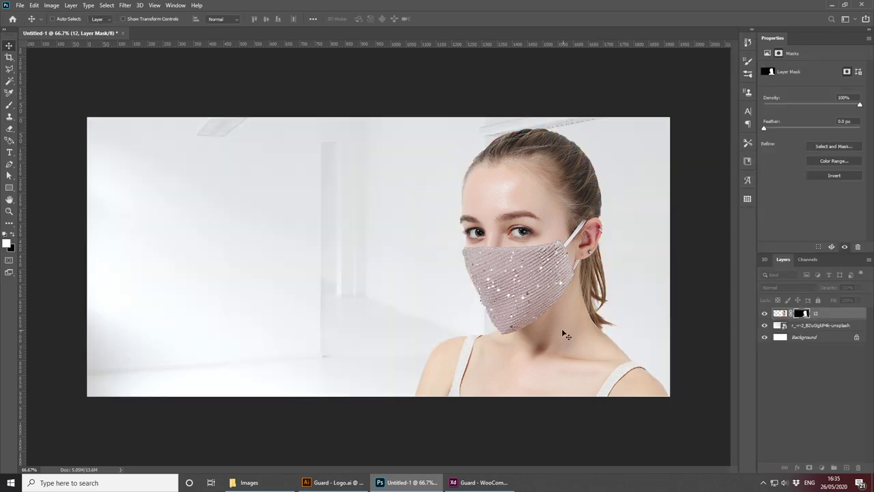
{"action": "key", "text": "ctrl+minus"}
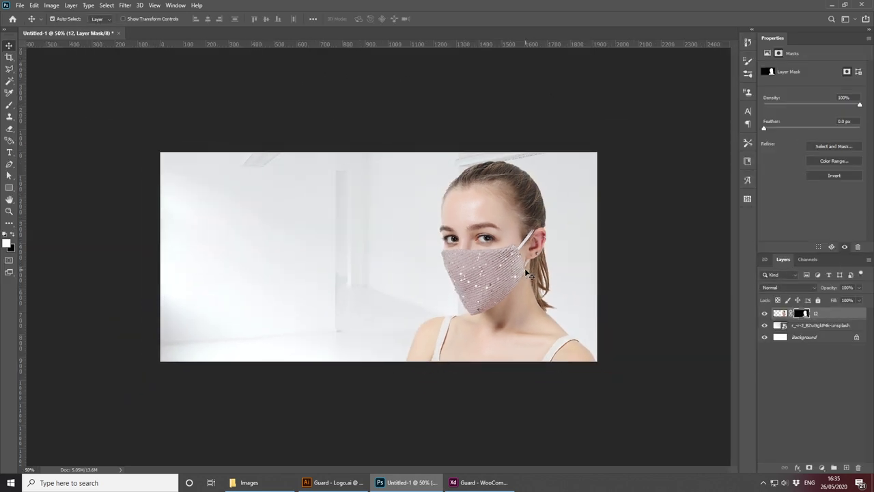
{"action": "key", "text": "ctrl+plus"}
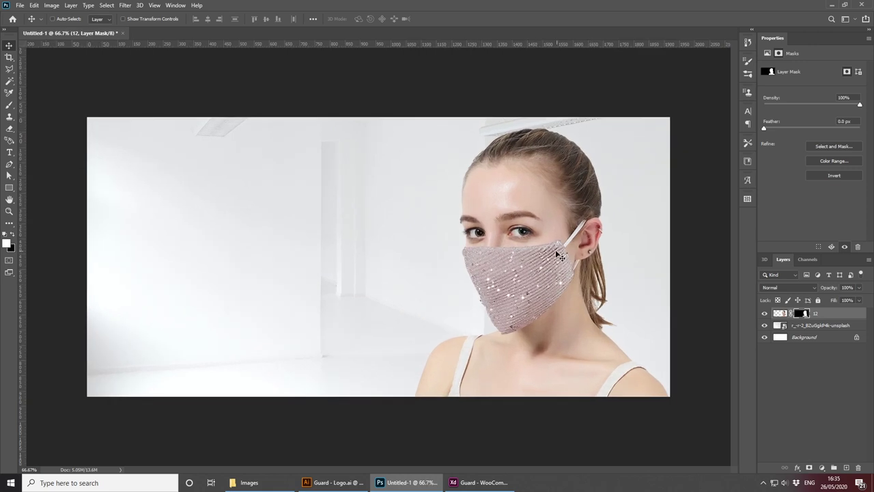
Step: Check the header layout in Adobe XD, and nudge the masked portrait in Photoshop down to Y 59 px
{"action": "left_click", "coordinate": [476, 484]}
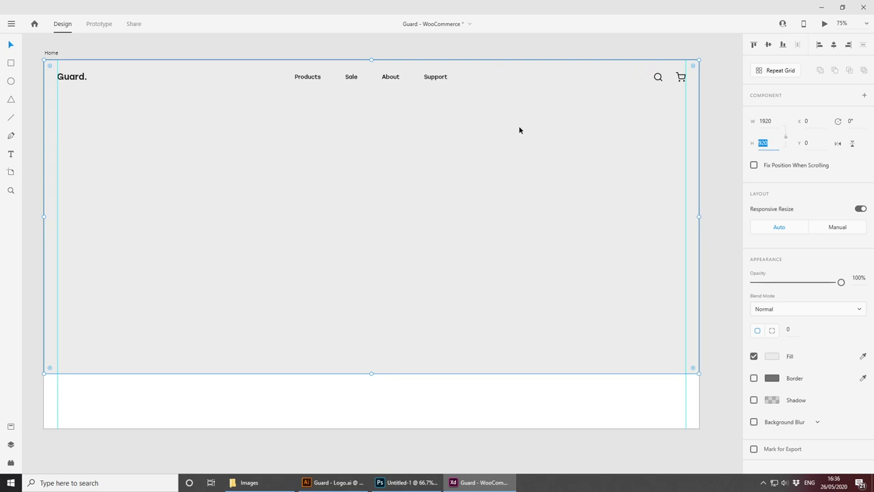
{"action": "left_click", "coordinate": [406, 482]}
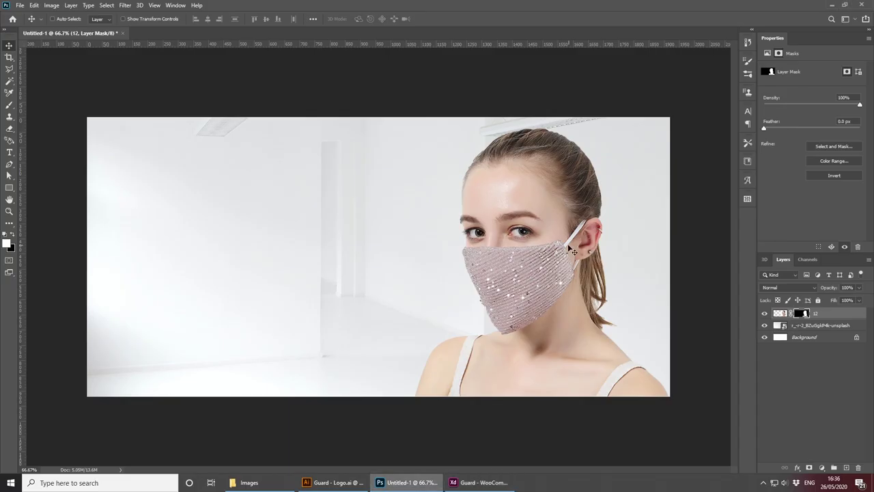
{"action": "key", "text": "ctrl"}
{"action": "key", "text": "Down"}
{"action": "key", "text": "Down"}
{"action": "key", "text": "Down"}
{"action": "key", "text": "Down"}
{"action": "key", "text": "Down"}
{"action": "key", "text": "Down"}
{"action": "key", "text": "Down"}
{"action": "key", "text": "Down"}
{"action": "key", "text": "Down"}
{"action": "key", "text": "Down"}
{"action": "key", "text": "Down"}
{"action": "key", "text": "Down"}
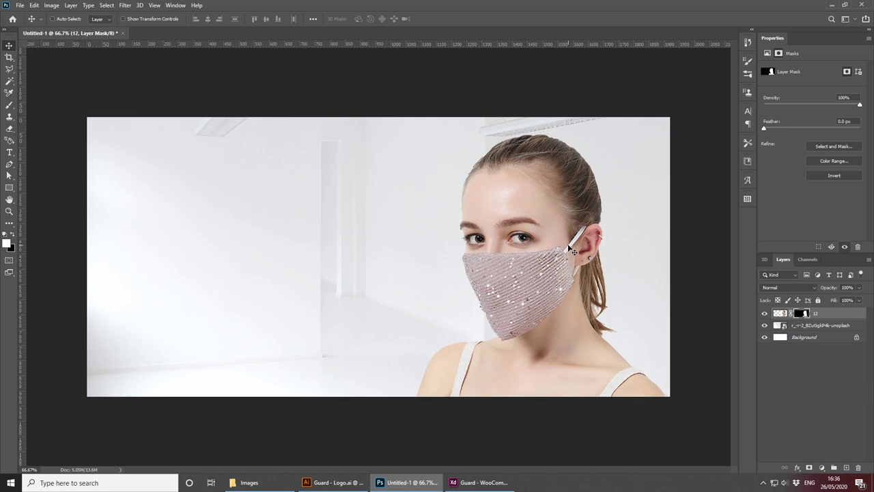
{"action": "key", "text": "Down"}
{"action": "key", "text": "Down"}
{"action": "key", "text": "Down"}
{"action": "key", "text": "Down"}
{"action": "key", "text": "Down"}
{"action": "key", "text": "Down"}
{"action": "key", "text": "Down"}
{"action": "key", "text": "Down"}
{"action": "key", "text": "Down"}
{"action": "key", "text": "Down"}
{"action": "key", "text": "Down"}
{"action": "key", "text": "Down"}
{"action": "key", "text": "Down"}
{"action": "key", "text": "Down"}
{"action": "key", "text": "Down"}
{"action": "key", "text": "Down"}
{"action": "key", "text": "Down"}
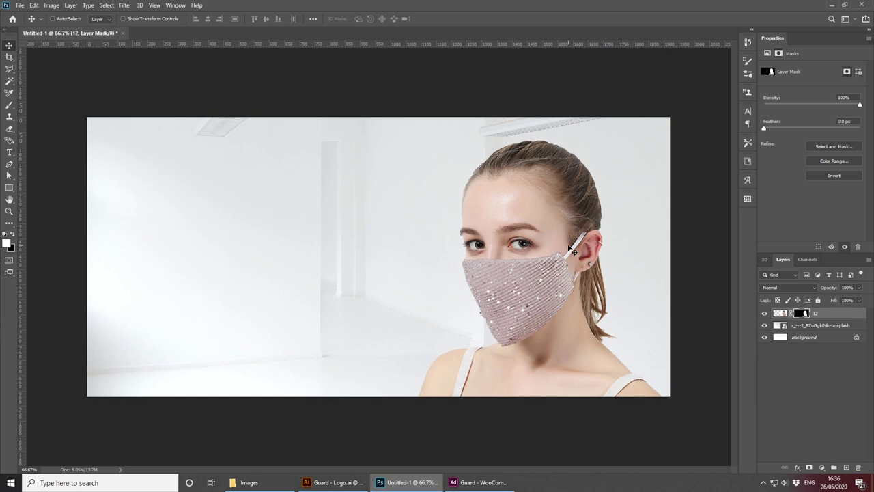
{"action": "key", "text": "Down"}
{"action": "key", "text": "Down"}
{"action": "key", "text": "Down"}
{"action": "key", "text": "Down"}
{"action": "key", "text": "Down"}
{"action": "key", "text": "Down"}
{"action": "key", "text": "Down"}
{"action": "key", "text": "Down"}
{"action": "key", "text": "Down"}
{"action": "key", "text": "Down"}
{"action": "key", "text": "Down"}
{"action": "key", "text": "Down"}
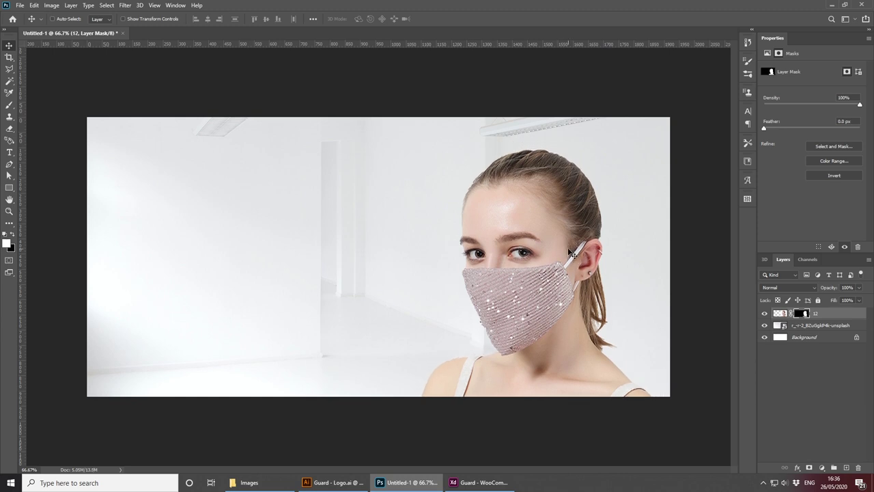
{"action": "key", "text": "Up"}
{"action": "key", "text": "Up"}
{"action": "key", "text": "Up"}
{"action": "key", "text": "Up"}
{"action": "key", "text": "Up"}
{"action": "key", "text": "Up"}
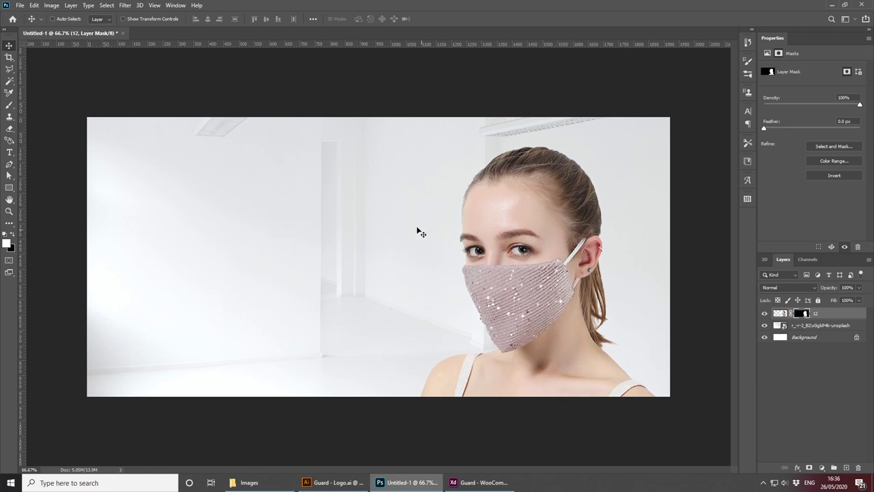
Step: Save the composite as hero-image.psd in the Images folder and check the file there
{"action": "left_click", "coordinate": [20, 6]}
{"action": "left_click", "coordinate": [41, 120]}
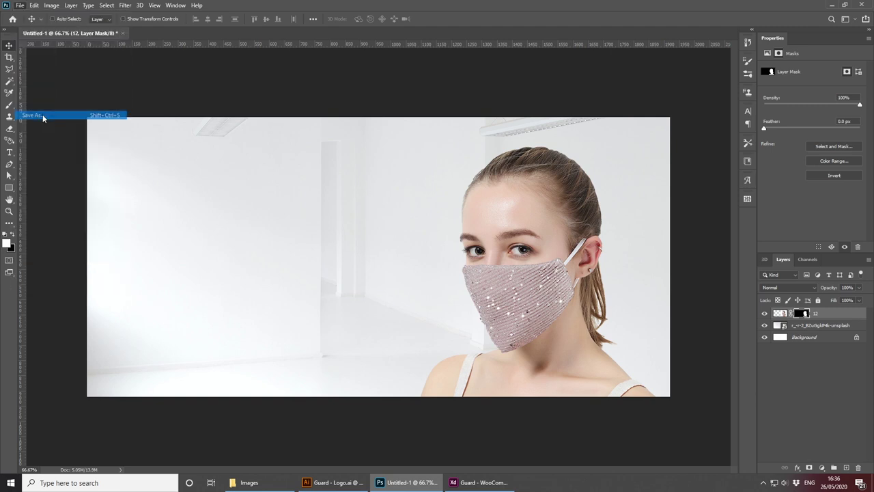
{"action": "left_click", "coordinate": [109, 185]}
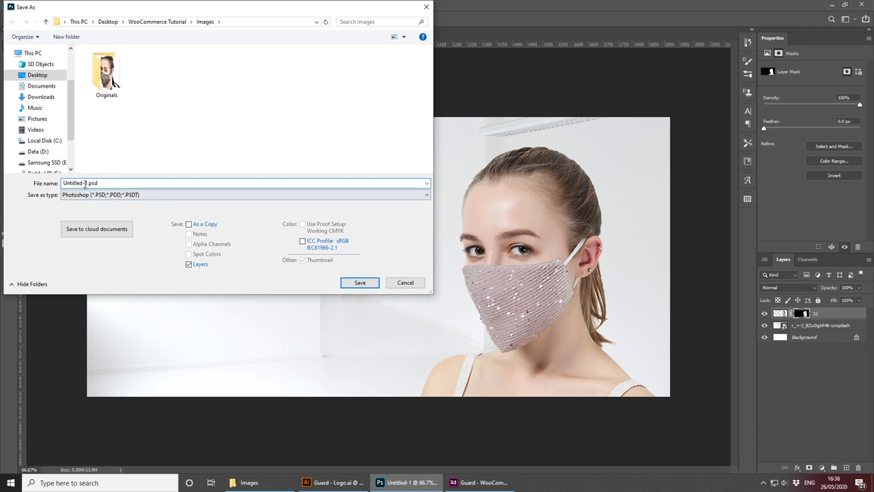
{"action": "left_click_drag", "start_coordinate": [86, 183], "coordinate": [37, 174]}
{"action": "type", "text": "her"}
{"action": "type", "text": "o-image"}
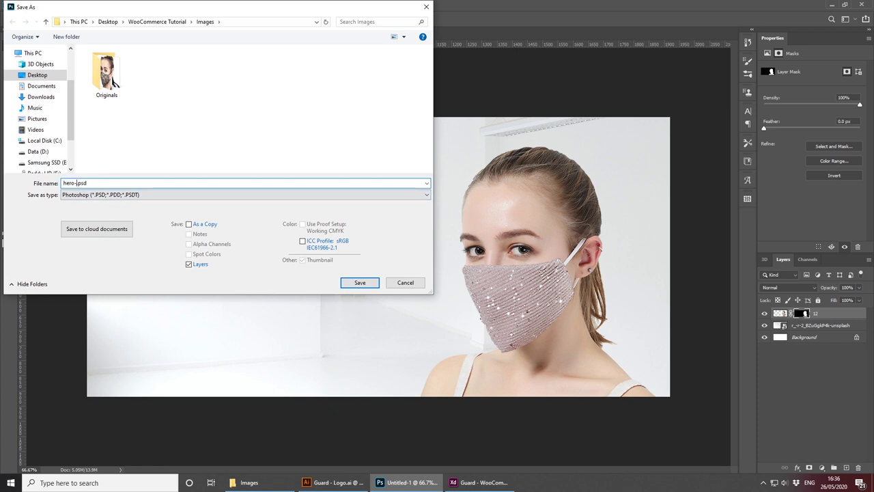
{"action": "key", "text": "Return"}
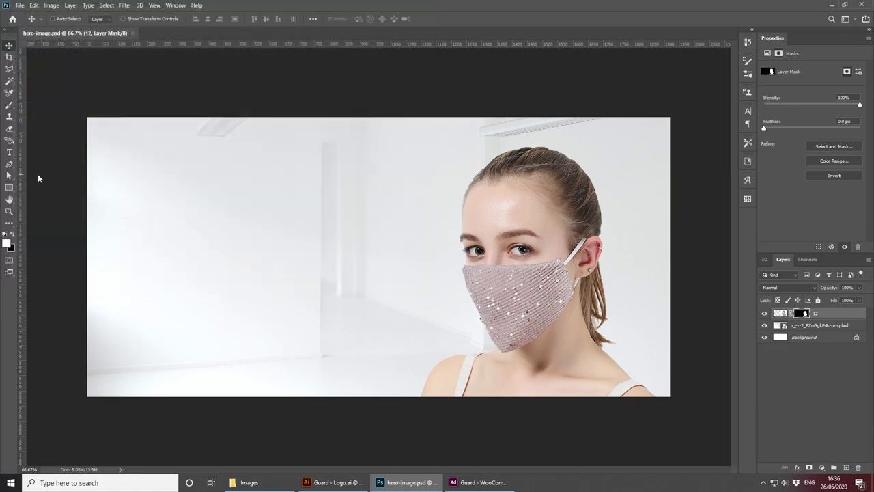
{"action": "left_click", "coordinate": [249, 482]}
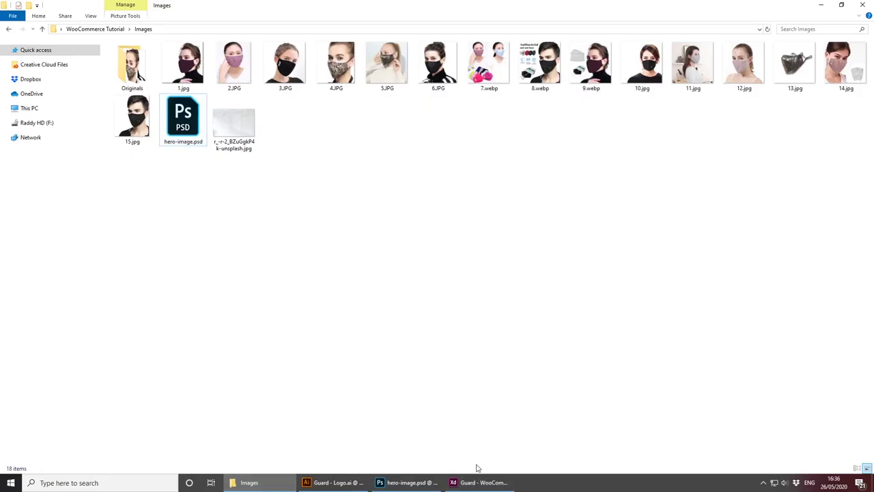
{"action": "left_click", "coordinate": [407, 482]}
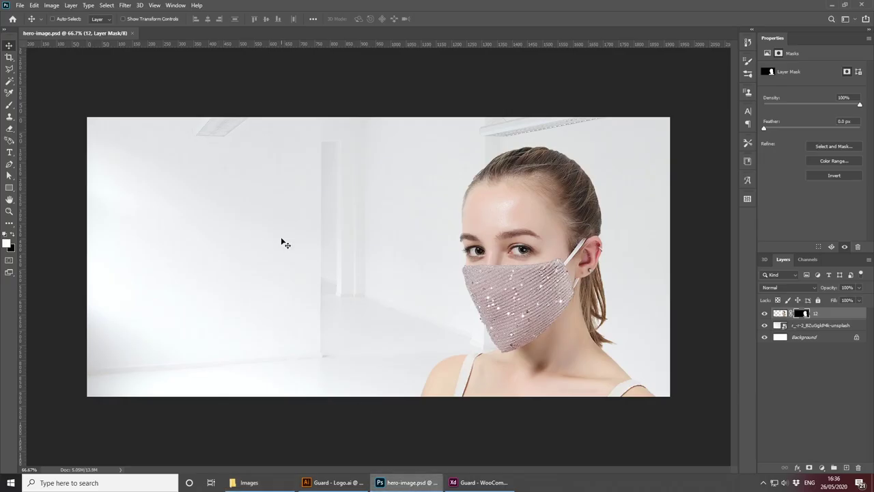
Step: Save a JPEG copy of the composite as hero-image.jpg in the Images folder at Maximum quality 12
{"action": "left_click", "coordinate": [21, 6]}
{"action": "left_click", "coordinate": [43, 116]}
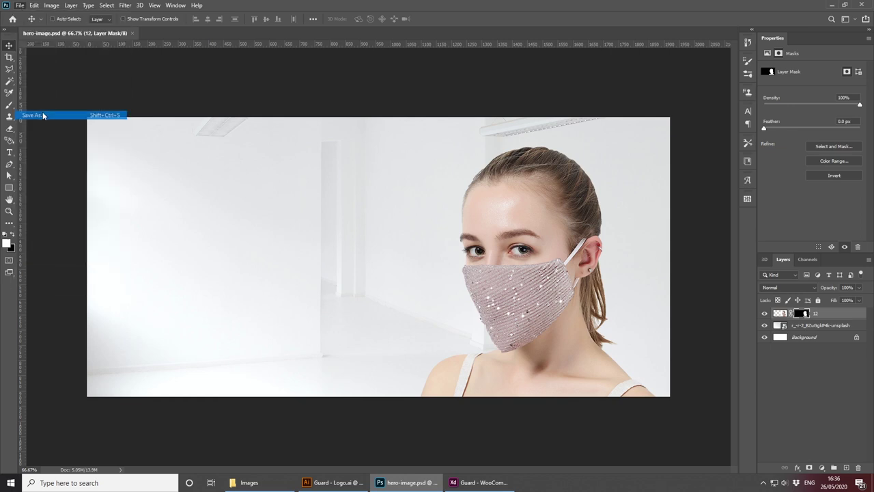
{"action": "left_click", "coordinate": [90, 195]}
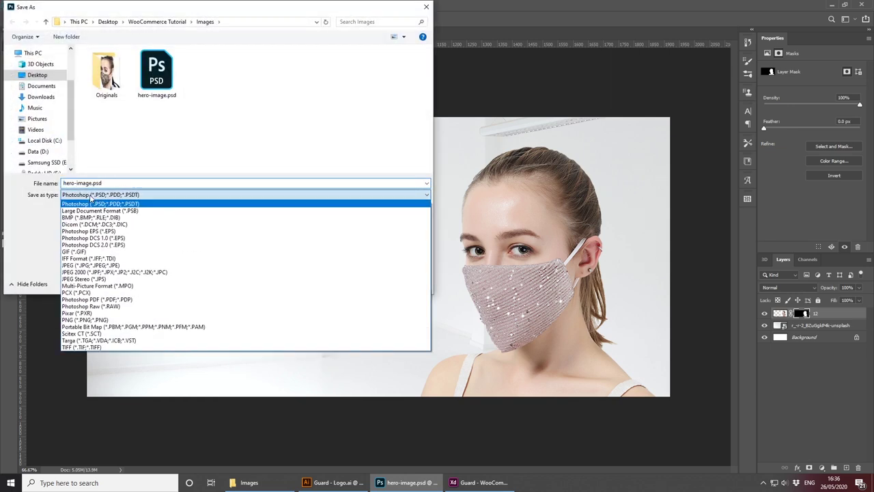
{"action": "left_click", "coordinate": [108, 266]}
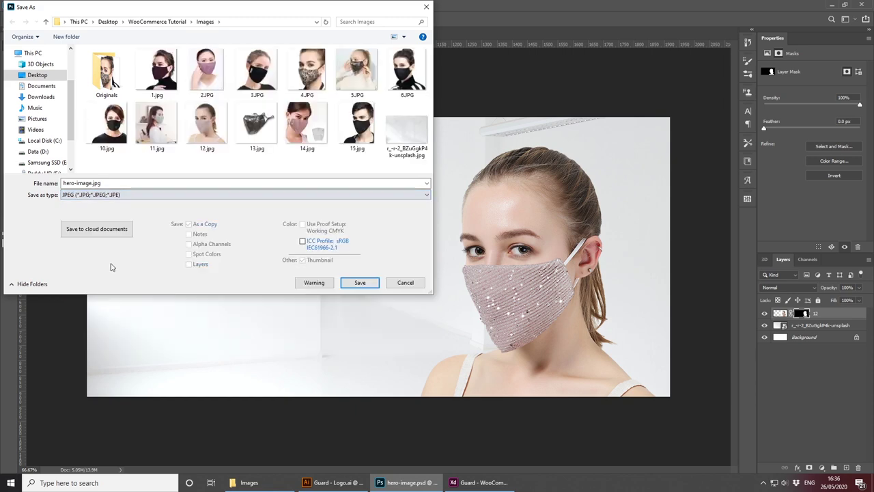
{"action": "left_click", "coordinate": [355, 283]}
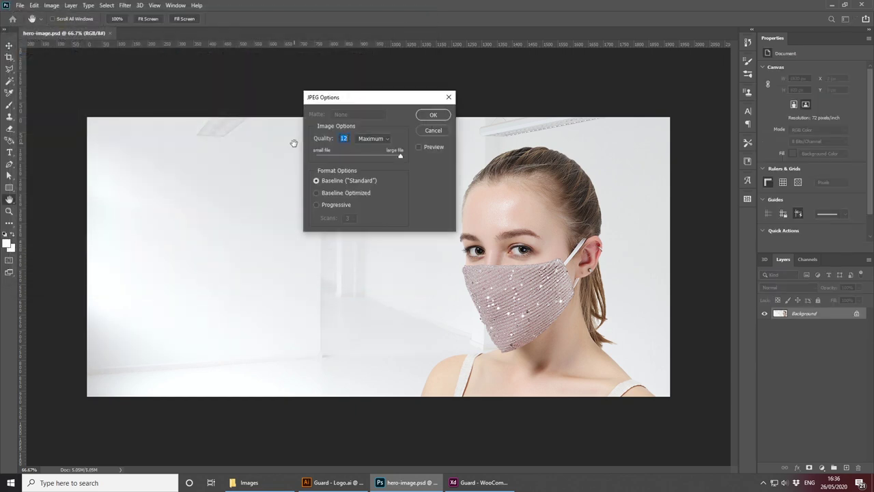
{"action": "left_click", "coordinate": [432, 117]}
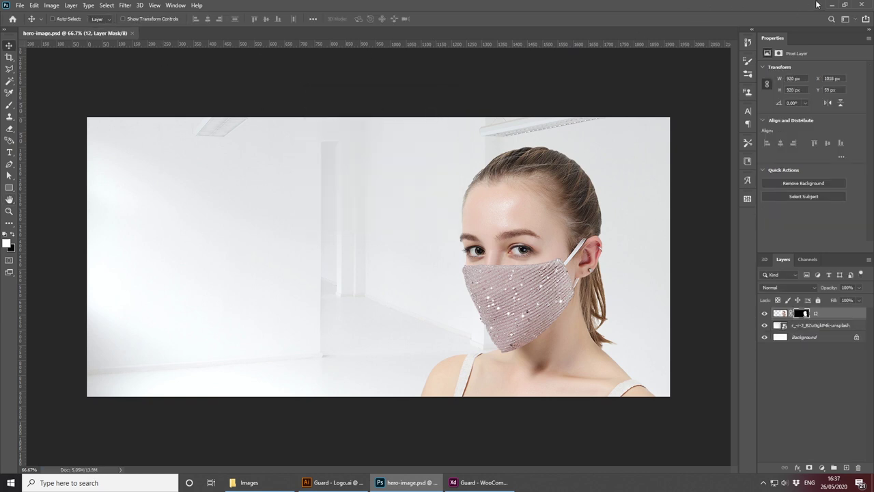
Step: Fill the 1920 by 920 hero rectangle in Adobe XD with hero-image.jpg from the Images folder
{"action": "left_click", "coordinate": [832, 5]}
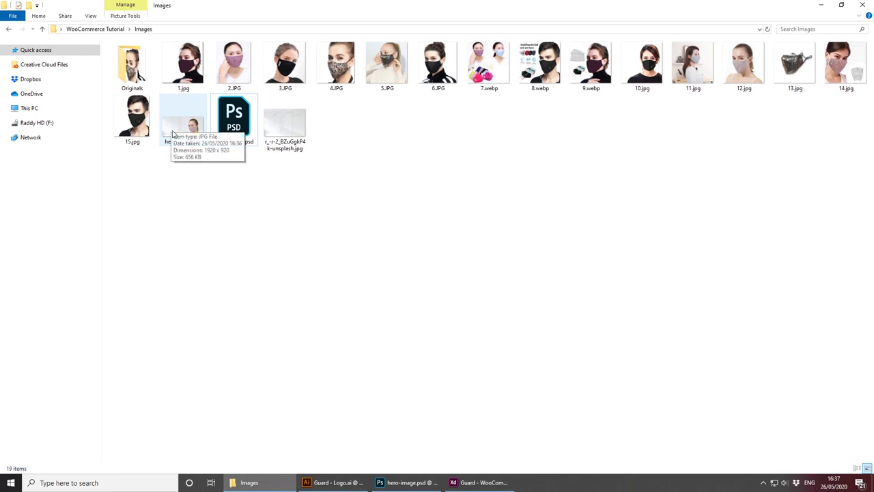
{"action": "left_click_drag", "start_coordinate": [183, 124], "coordinate": [338, 247]}
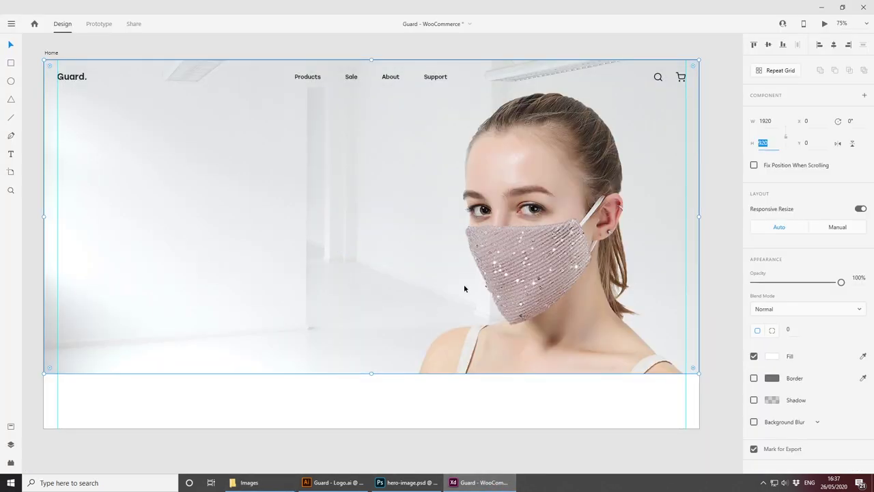
{"action": "left_click", "coordinate": [497, 428]}
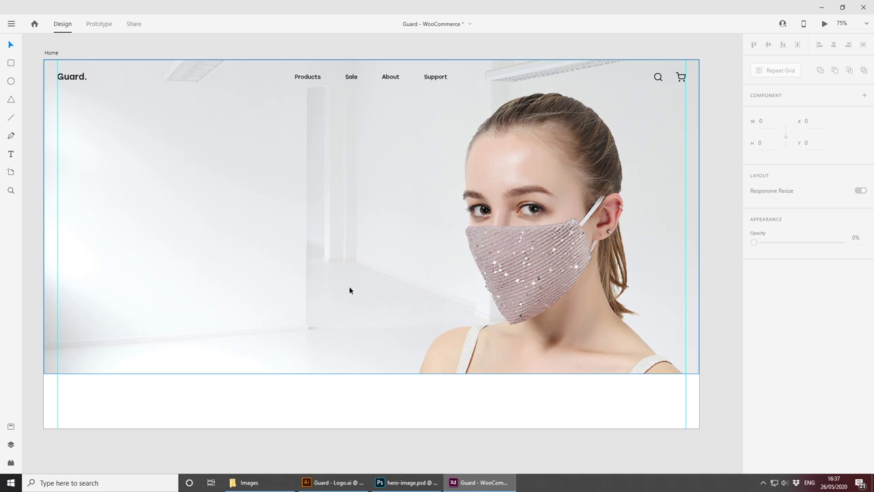
Step: Draw a circle about 8 px wide near the hero image's lower edge and set its border color to #000000
{"action": "scroll", "coordinate": [365, 392], "scroll_direction": "up", "scroll_amount": 5}
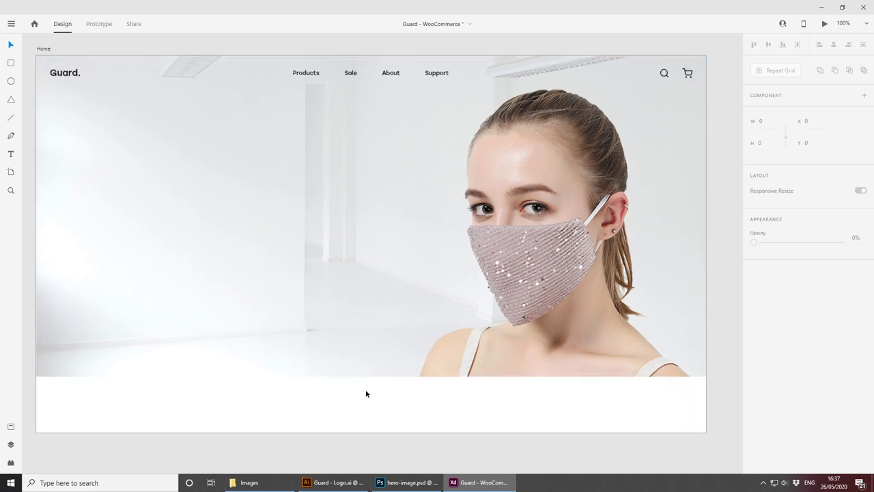
{"action": "key", "text": "ctrl+plus"}
{"action": "left_click_drag", "start_coordinate": [369, 428], "coordinate": [469, 256]}
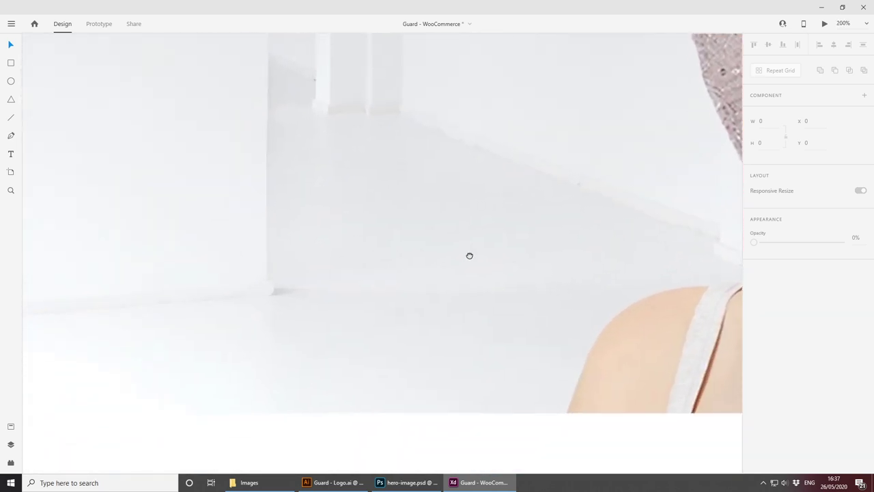
{"action": "key", "text": "ctrl+plus"}
{"action": "left_click_drag", "start_coordinate": [465, 325], "coordinate": [525, 170]}
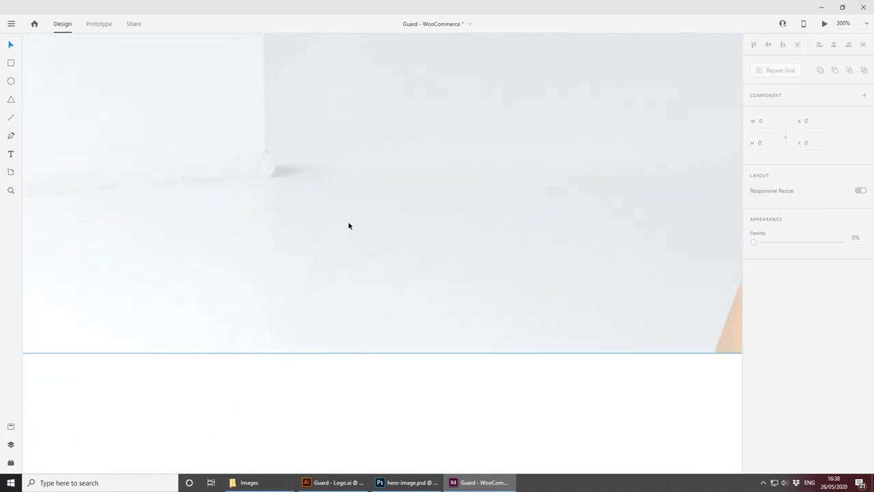
{"action": "left_click", "coordinate": [11, 81]}
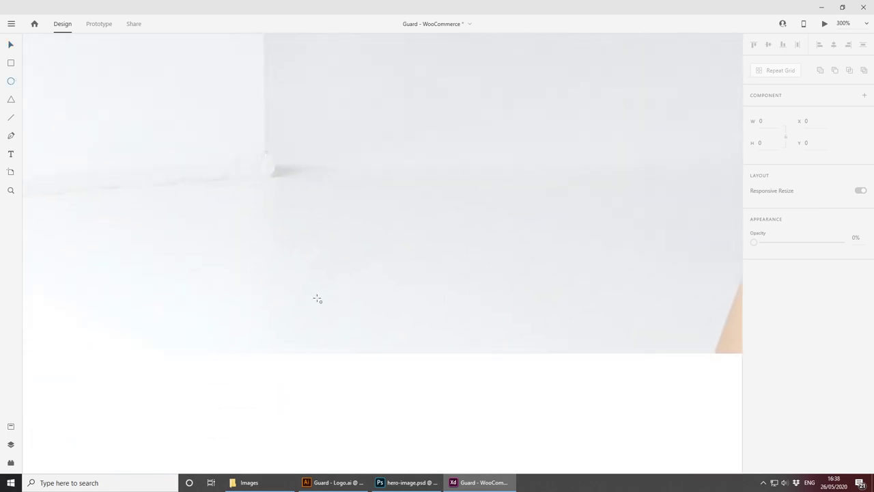
{"action": "left_click_drag", "start_coordinate": [317, 298], "coordinate": [329, 306]}
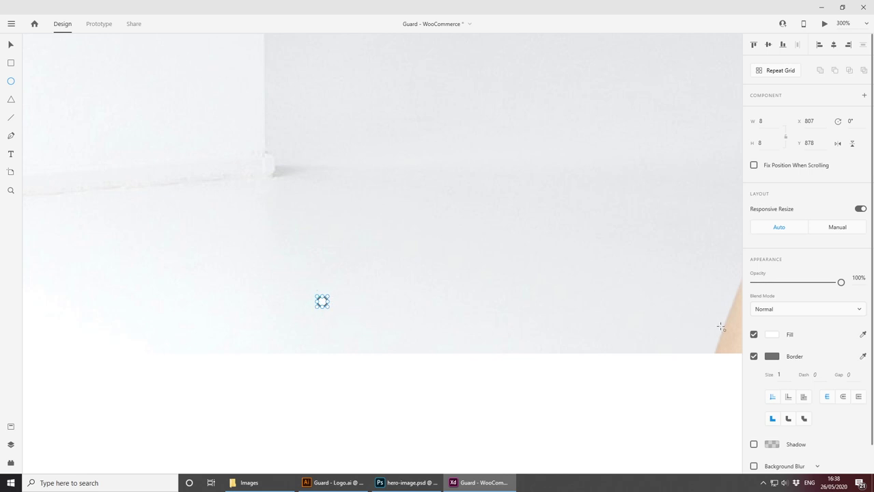
{"action": "left_click", "coordinate": [772, 356]}
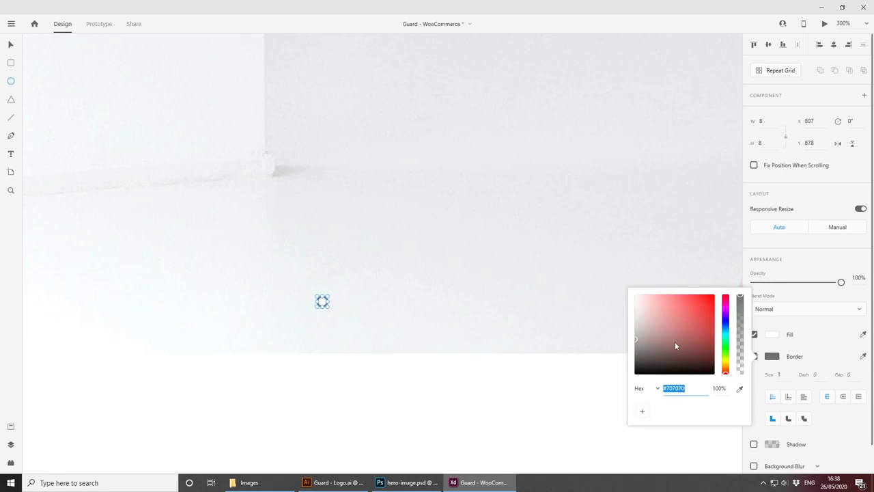
{"action": "left_click_drag", "start_coordinate": [674, 345], "coordinate": [607, 415]}
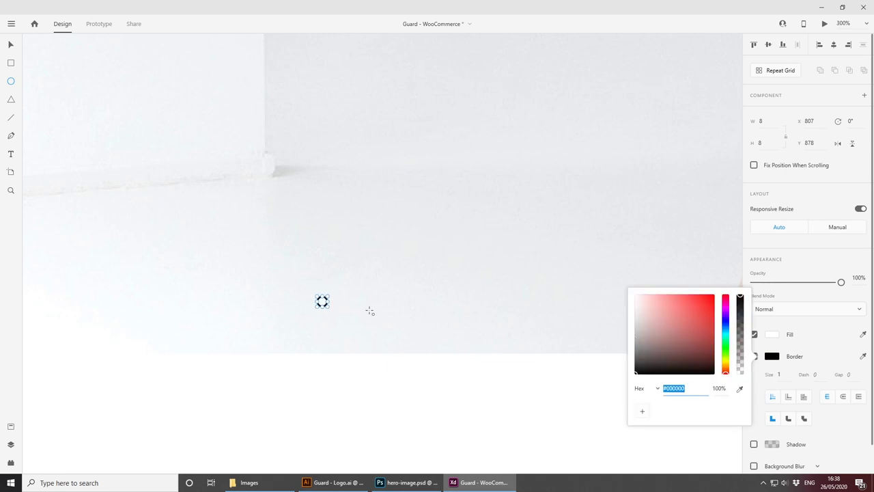
Step: Duplicate the circle into a row of three evenly spaced dots near the hero's lower edge, the leftmost at X 864, Y 885
{"action": "left_click", "coordinate": [322, 300]}
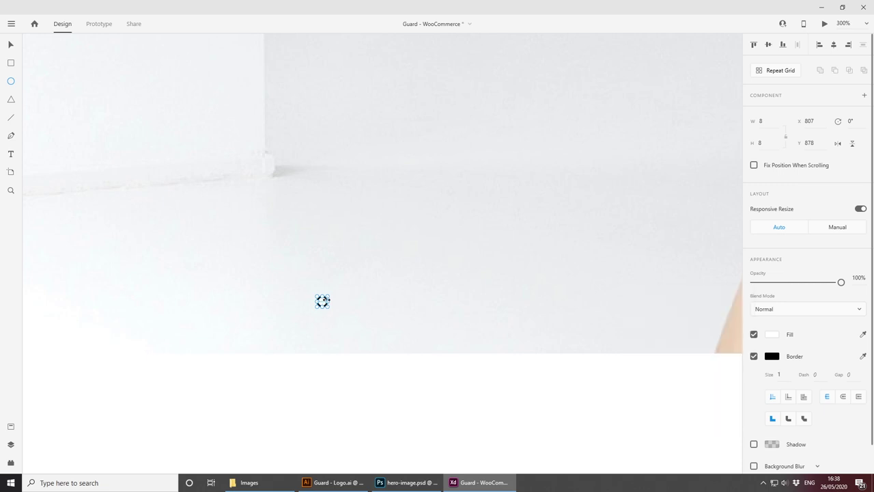
{"action": "left_click_drag", "start_coordinate": [322, 302], "coordinate": [423, 312]}
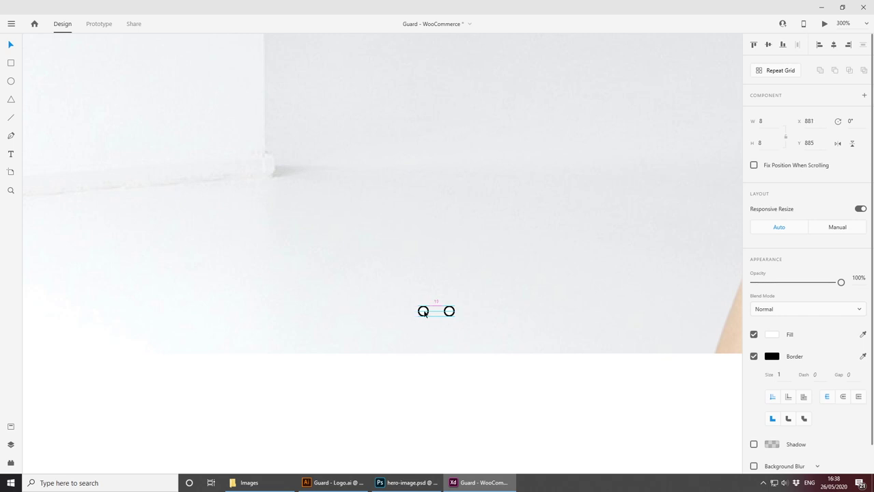
{"action": "left_click_drag", "start_coordinate": [423, 312], "coordinate": [400, 312]}
Step: Fill the leftmost slider dot with dark grey #303030
{"action": "left_click", "coordinate": [772, 333]}
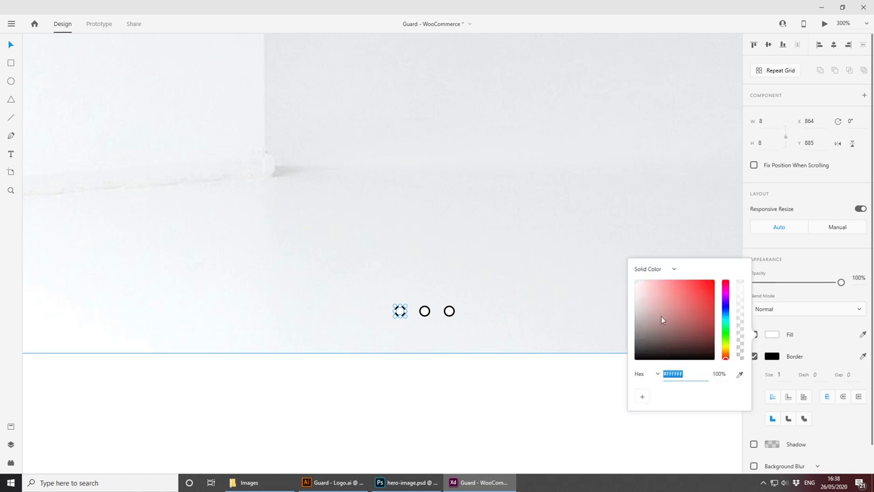
{"action": "left_click_drag", "start_coordinate": [661, 319], "coordinate": [602, 349]}
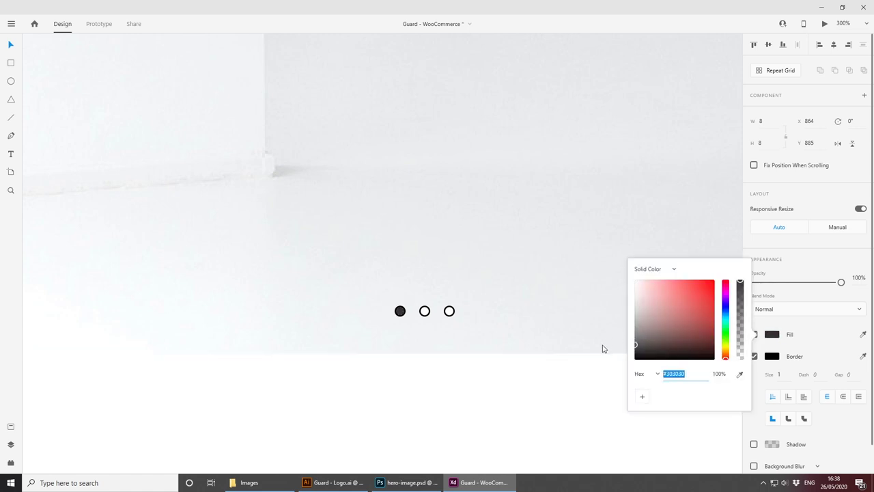
{"action": "left_click", "coordinate": [474, 400]}
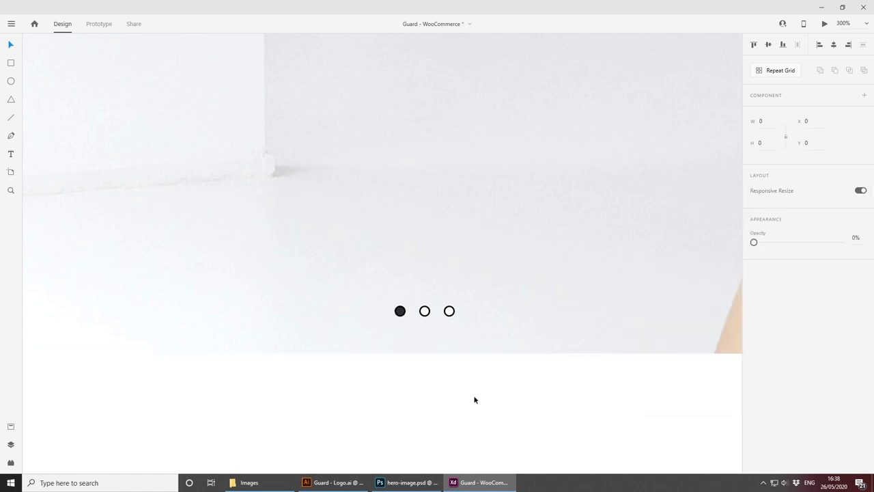
Step: Enlarge all three slider dots together to about 10 px in diameter
{"action": "key", "text": "ctrl+minus"}
{"action": "key", "text": "ctrl+minus"}
{"action": "key", "text": "ctrl+minus"}
{"action": "key", "text": "ctrl+minus"}
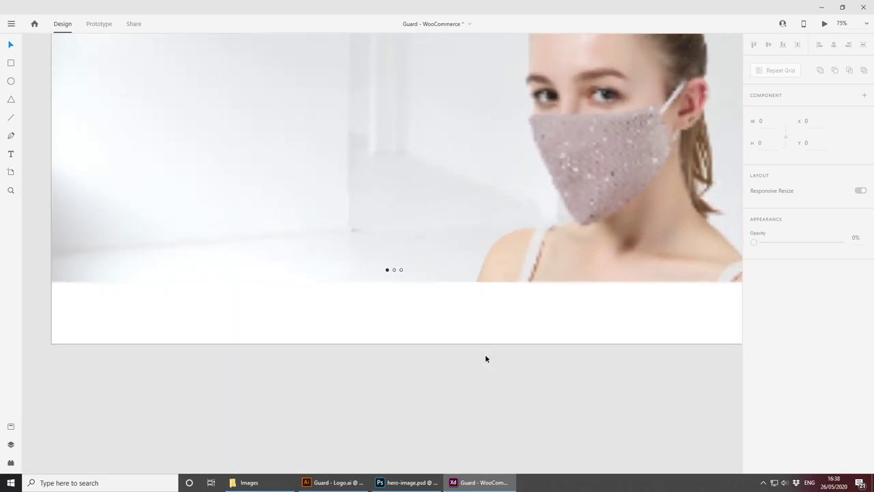
{"action": "left_click_drag", "start_coordinate": [485, 341], "coordinate": [474, 448]}
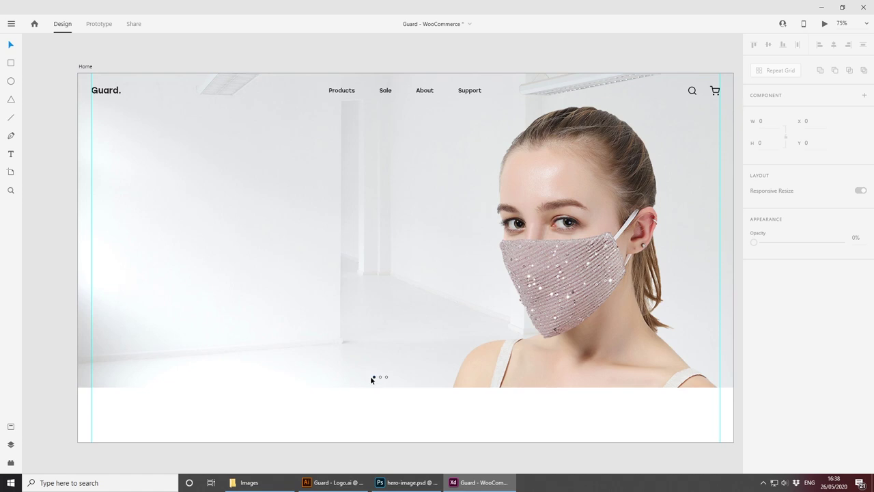
{"action": "scroll", "coordinate": [370, 379], "scroll_direction": "up", "scroll_amount": 2}
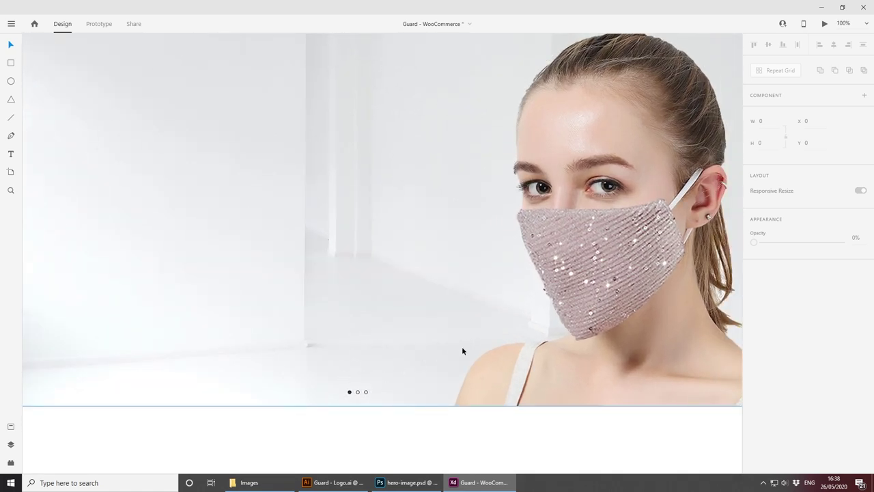
{"action": "scroll", "coordinate": [385, 420], "scroll_direction": "up", "scroll_amount": 4}
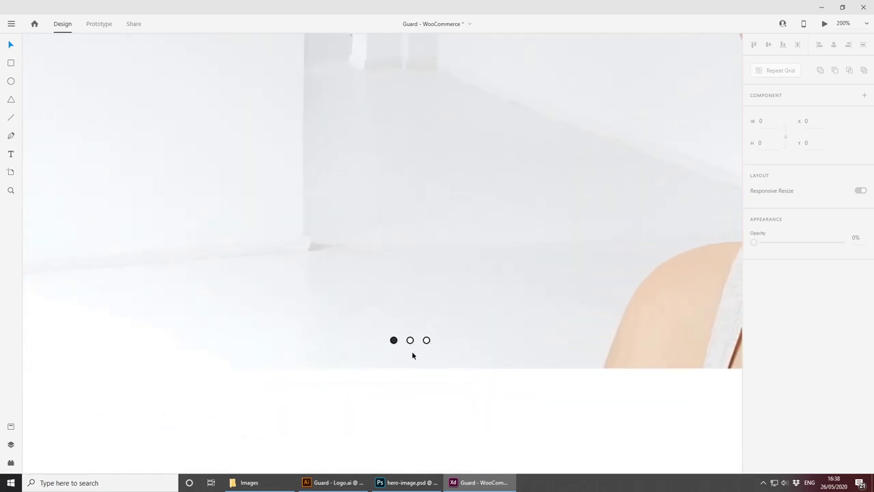
{"action": "left_click", "coordinate": [394, 340]}
{"action": "left_click", "coordinate": [409, 340], "text": "shift"}
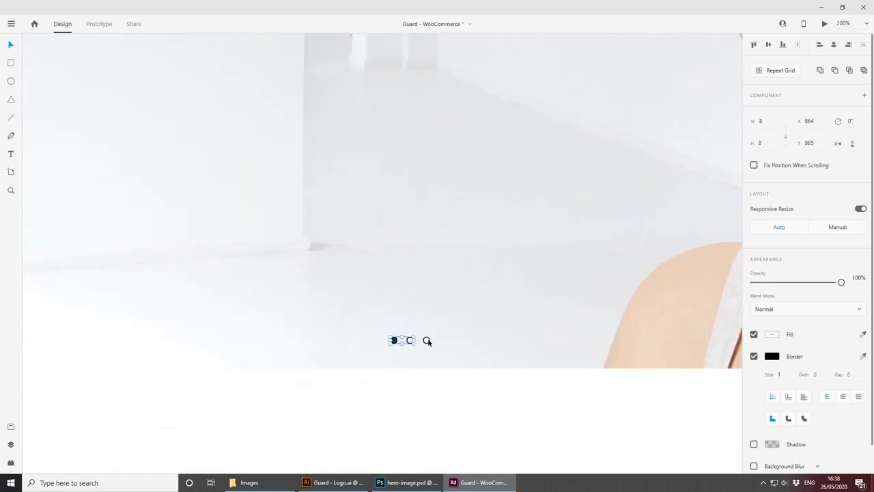
{"action": "left_click", "coordinate": [426, 340], "text": "shift"}
{"action": "left_click_drag", "start_coordinate": [431, 336], "coordinate": [441, 333]}
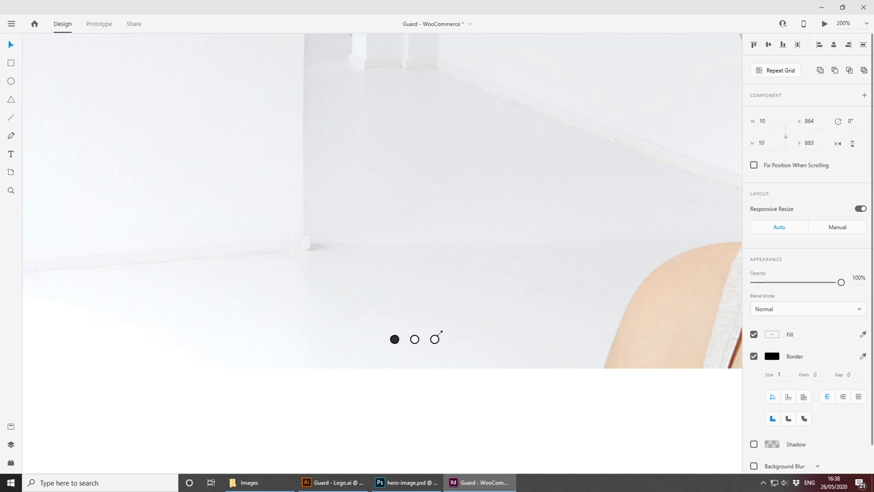
{"action": "left_click", "coordinate": [435, 381]}
Step: Move the filled dot outward to about X 851 and distribute the three dots evenly in the horizontal direction
{"action": "left_click_drag", "start_coordinate": [396, 339], "coordinate": [384, 338]}
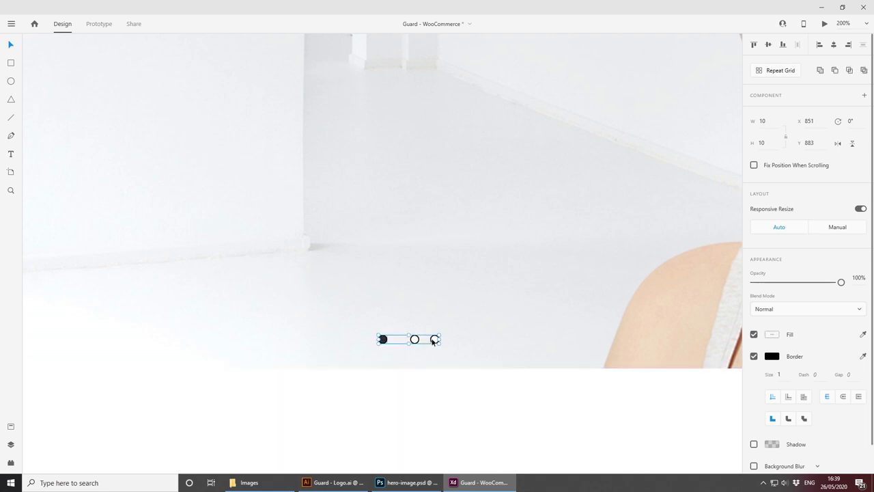
{"action": "left_click", "coordinate": [410, 362]}
{"action": "left_click", "coordinate": [388, 341]}
{"action": "left_click", "coordinate": [415, 339], "text": "shift"}
{"action": "left_click", "coordinate": [434, 339], "text": "shift"}
{"action": "left_click", "coordinate": [796, 45]}
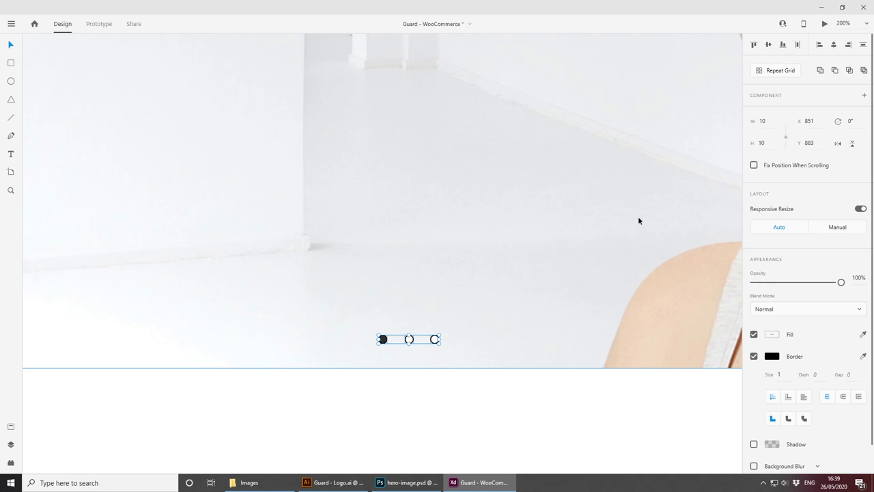
Step: Enlarge the three slider dots to about 14 px and shift the filled dot closer to the others, to about X 857
{"action": "key", "text": "ctrl+minus"}
{"action": "key", "text": "ctrl+minus"}
{"action": "left_click_drag", "start_coordinate": [498, 337], "coordinate": [533, 409]}
{"action": "left_click", "coordinate": [624, 404]}
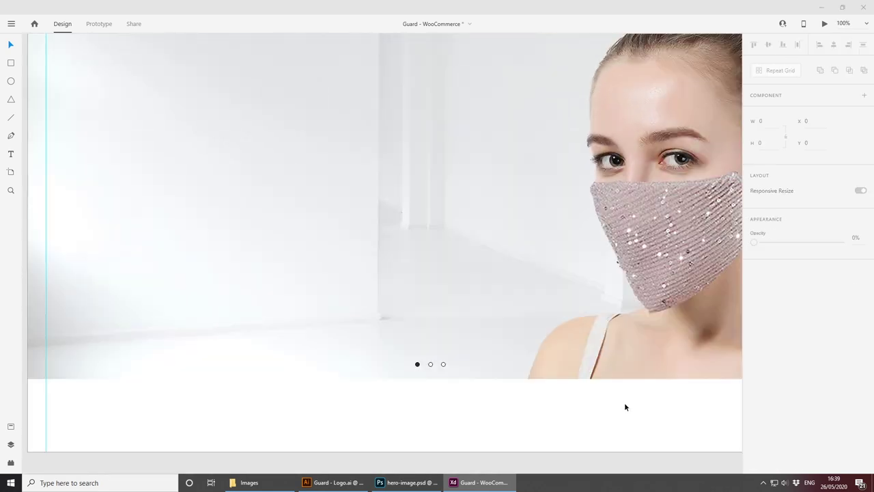
{"action": "key", "text": "ctrl+plus"}
{"action": "scroll", "coordinate": [444, 305], "scroll_direction": "up", "scroll_amount": 3}
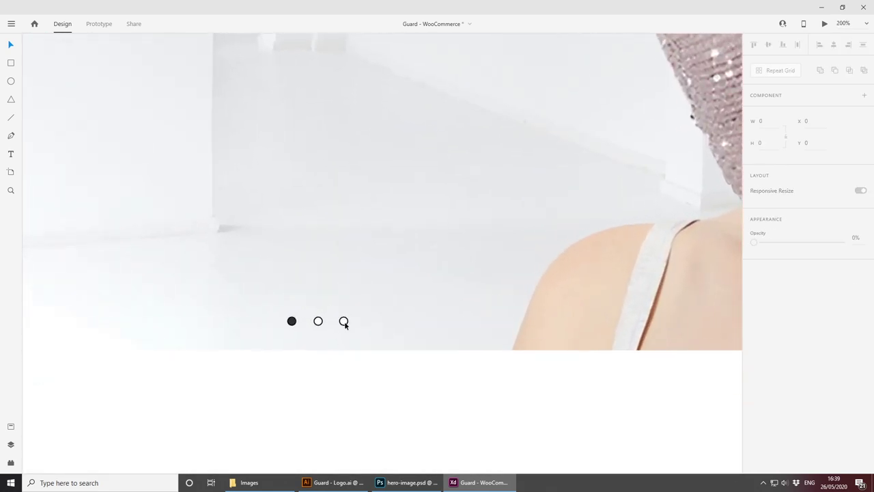
{"action": "left_click", "coordinate": [344, 323]}
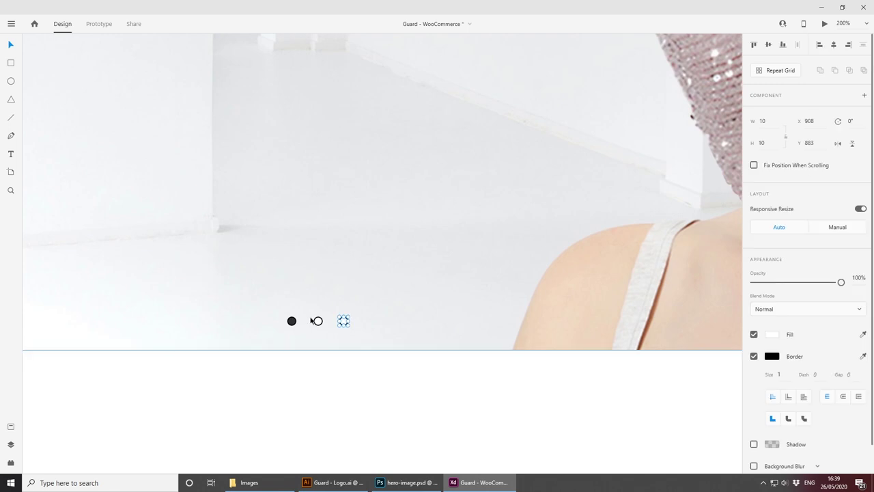
{"action": "left_click", "coordinate": [319, 321], "text": "shift"}
{"action": "left_click", "coordinate": [291, 321], "text": "shift"}
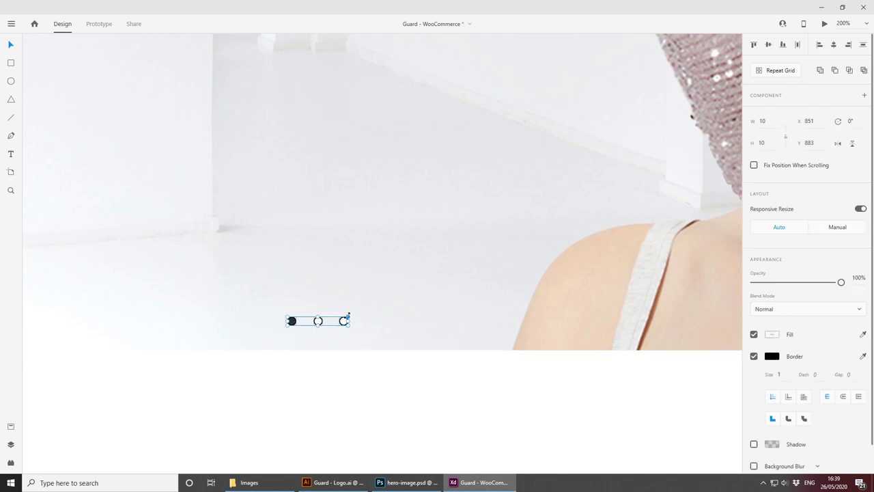
{"action": "mouse_move", "coordinate": [348, 316]}
{"action": "left_mouse_down"}
{"action": "mouse_move", "coordinate": [373, 307]}
{"action": "mouse_move", "coordinate": [361, 321]}
{"action": "left_mouse_up"}
{"action": "left_click", "coordinate": [370, 358]}
{"action": "left_click_drag", "start_coordinate": [297, 320], "coordinate": [303, 320]}
{"action": "left_click", "coordinate": [367, 374]}
Step: Group the three slider dots near the hero image's lower edge
{"action": "key", "text": "ctrl+minus"}
{"action": "key", "text": "ctrl+minus"}
{"action": "key", "text": "ctrl+minus"}
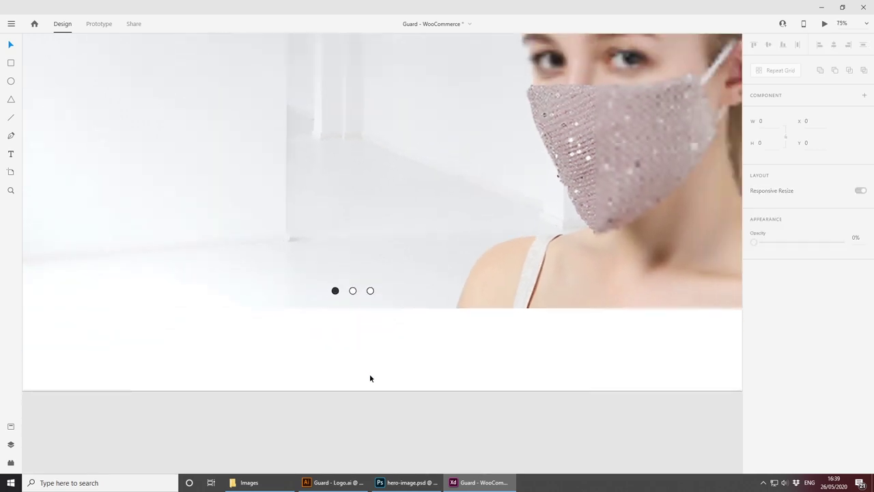
{"action": "key", "text": "ctrl+plus"}
{"action": "left_click_drag", "start_coordinate": [416, 351], "coordinate": [472, 410]}
{"action": "key", "text": "ctrl+minus"}
{"action": "key", "text": "ctrl+semicolon"}
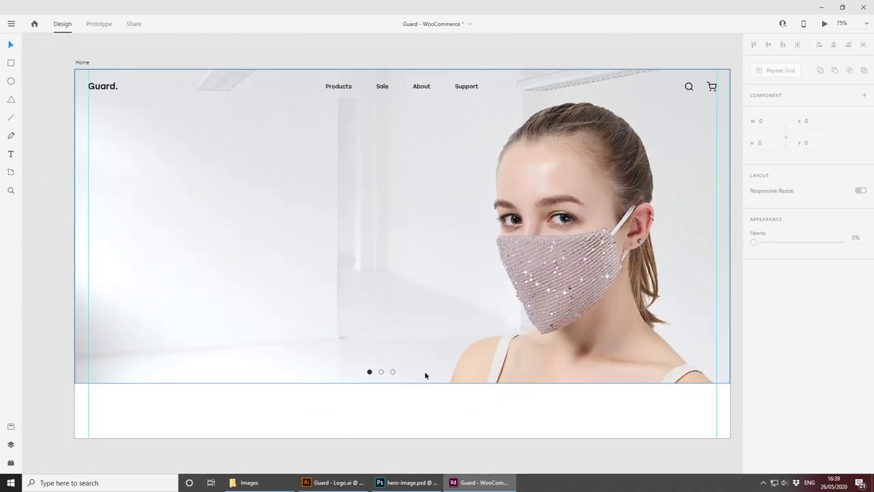
{"action": "scroll", "coordinate": [420, 411], "scroll_direction": "down", "scroll_amount": 3}
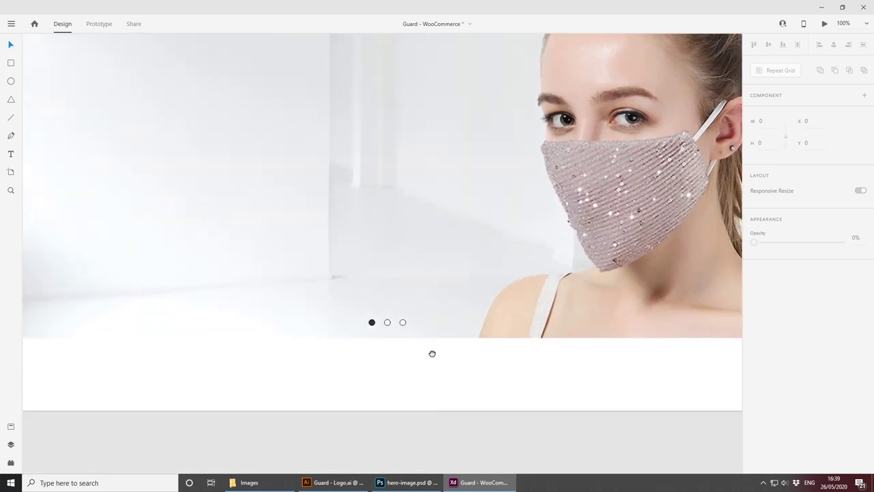
{"action": "left_click", "coordinate": [371, 322]}
{"action": "left_click", "coordinate": [387, 322], "text": "shift"}
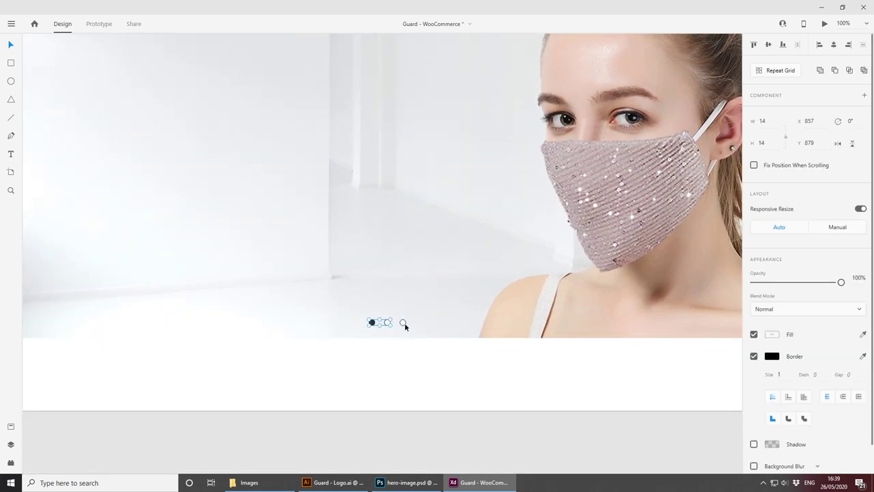
{"action": "left_click", "coordinate": [403, 322], "text": "shift"}
{"action": "key", "text": "ctrl+g"}
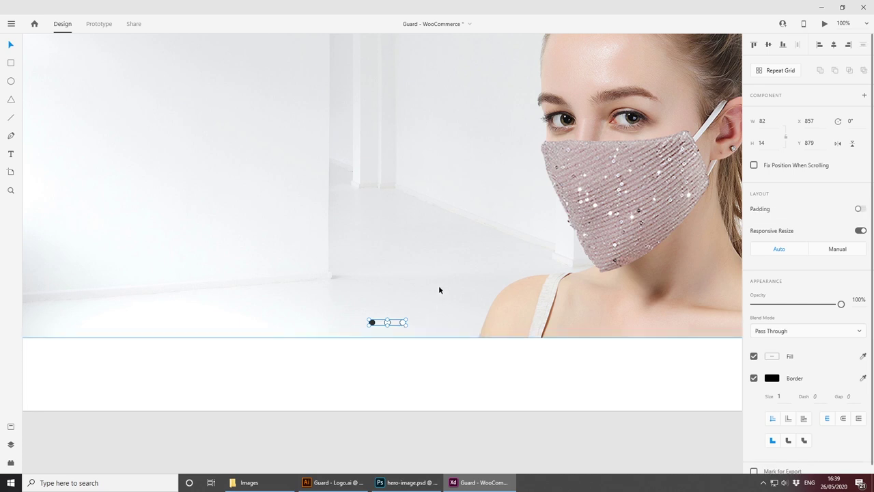
Step: Center the three slider dots horizontally on the hero image
{"action": "key", "text": "ctrl+minus"}
{"action": "left_click_drag", "start_coordinate": [479, 339], "coordinate": [451, 364]}
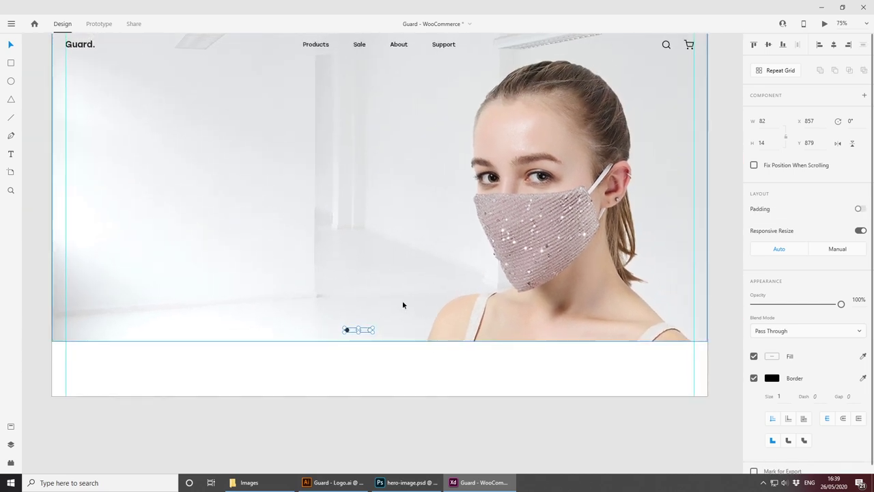
{"action": "double_click", "coordinate": [355, 329]}
{"action": "left_click", "coordinate": [359, 330]}
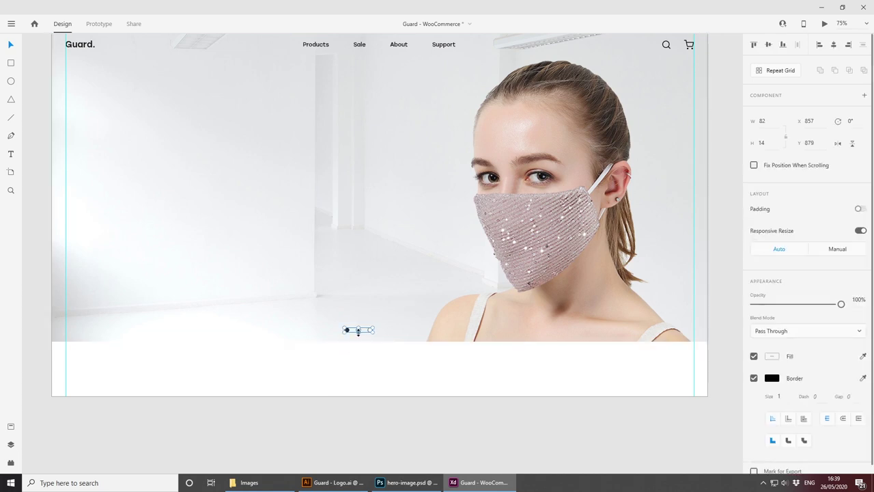
{"action": "left_click", "coordinate": [420, 284]}
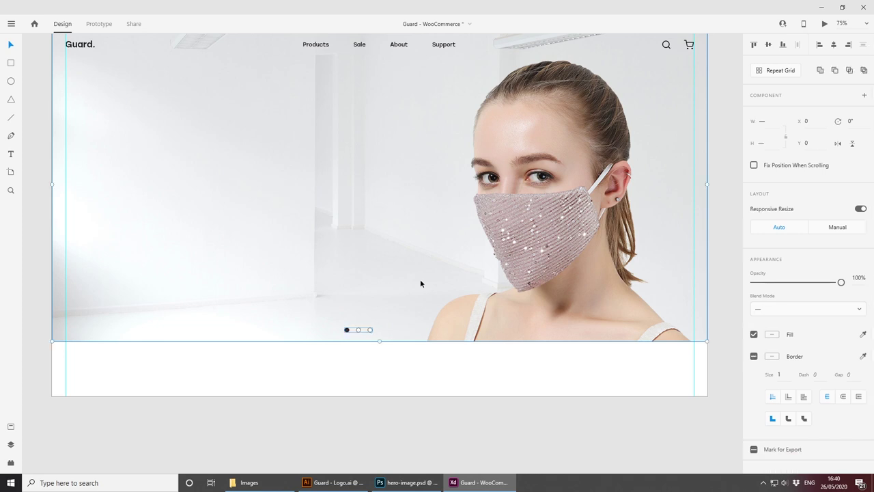
{"action": "left_click", "coordinate": [833, 45]}
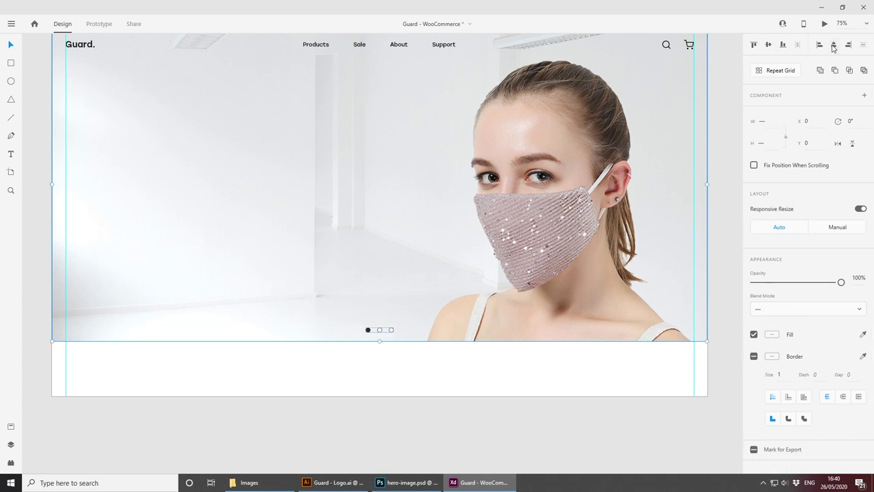
{"action": "left_click", "coordinate": [431, 380]}
{"action": "scroll", "coordinate": [431, 380], "scroll_direction": "up", "scroll_amount": 2}
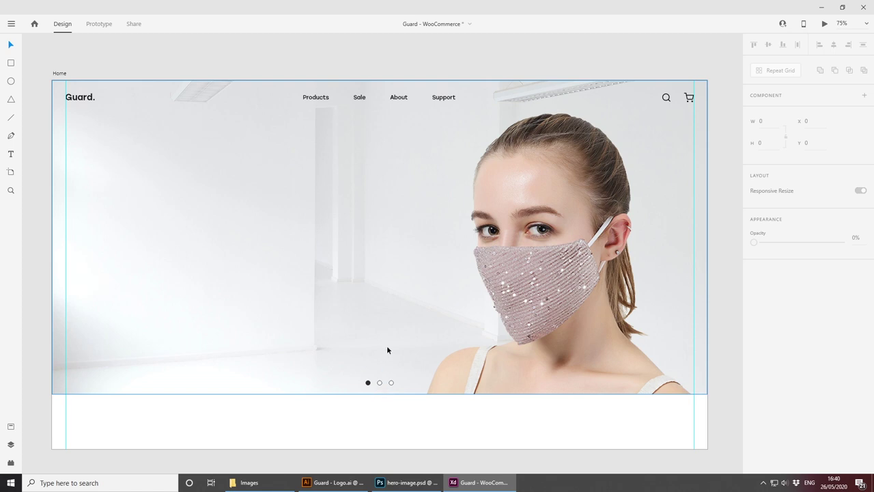
Step: Draw a spacer rectangle about 60 px wide beside the slider dots, set its height to 40, and rest it on the hero image's bottom edge
{"action": "key", "text": "ctrl+plus"}
{"action": "key", "text": "ctrl+plus"}
{"action": "left_click_drag", "start_coordinate": [409, 399], "coordinate": [363, 220]}
{"action": "key", "text": "ctrl+equal"}
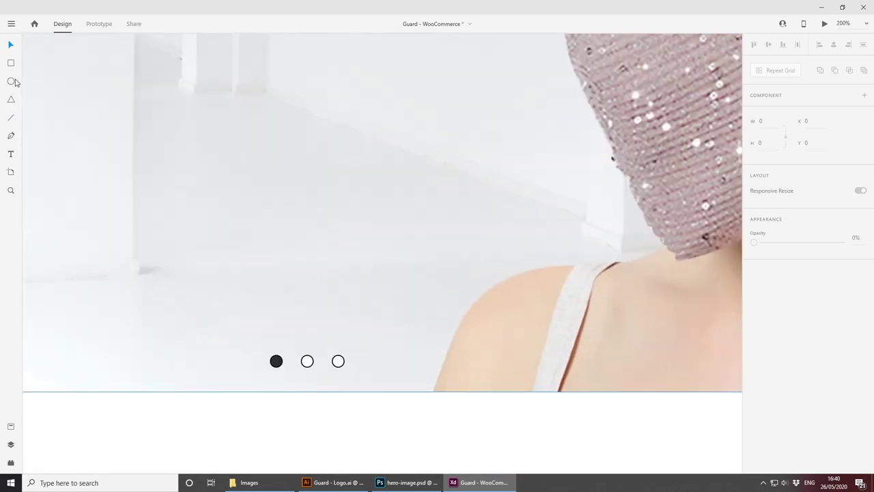
{"action": "key", "text": "r"}
{"action": "left_click_drag", "start_coordinate": [397, 392], "coordinate": [452, 355]}
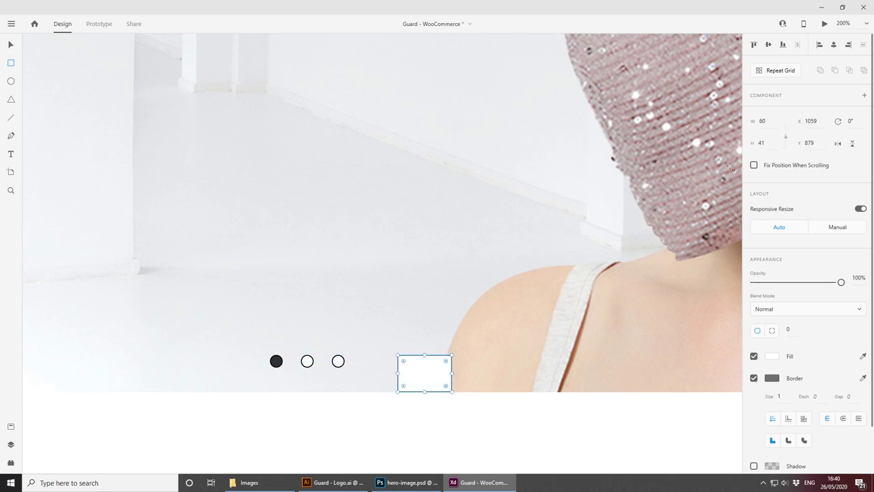
{"action": "left_click", "coordinate": [763, 145]}
{"action": "type", "text": "40"}
{"action": "key", "text": "Return"}
{"action": "key", "text": "v"}
{"action": "left_click_drag", "start_coordinate": [407, 376], "coordinate": [404, 378]}
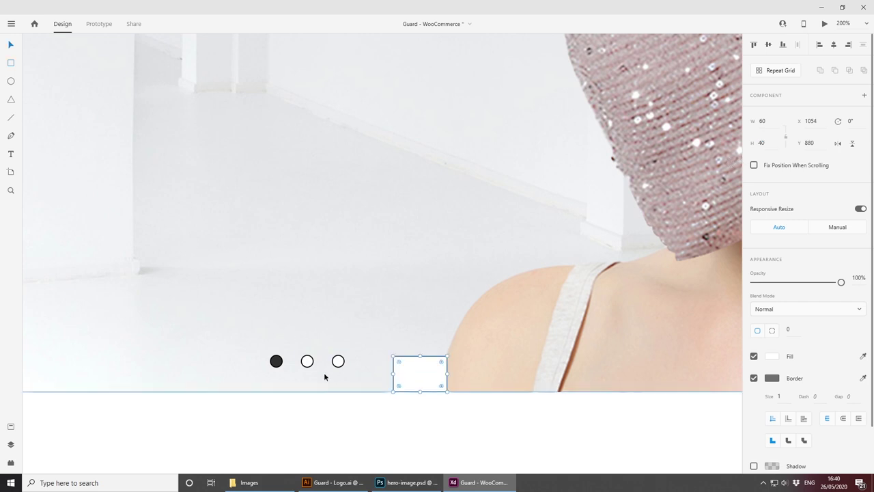
Step: Raise the slider dots to sit level with the spacer rectangle's top edge, and delete the rectangle
{"action": "left_click_drag", "start_coordinate": [307, 362], "coordinate": [306, 351]}
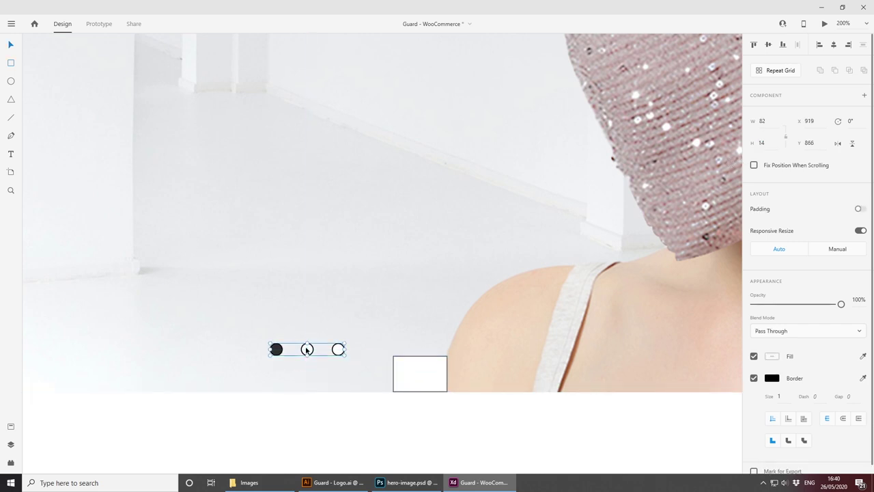
{"action": "left_click", "coordinate": [411, 366]}
{"action": "key", "text": "Delete"}
{"action": "scroll", "coordinate": [312, 325], "scroll_direction": "down", "scroll_amount": 5}
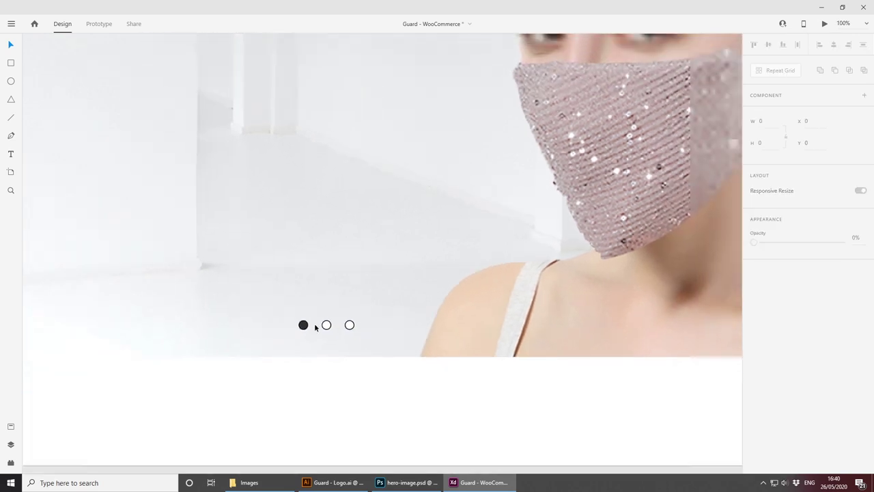
{"action": "left_click_drag", "start_coordinate": [335, 310], "coordinate": [372, 385]}
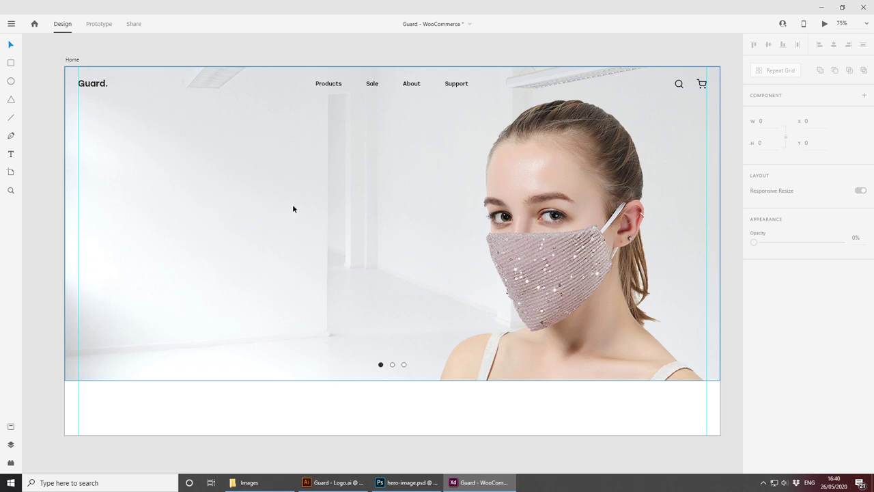
Step: Duplicate the navigation menu text and place the copy in the empty wall area of the hero image
{"action": "left_click_drag", "start_coordinate": [246, 216], "coordinate": [462, 272]}
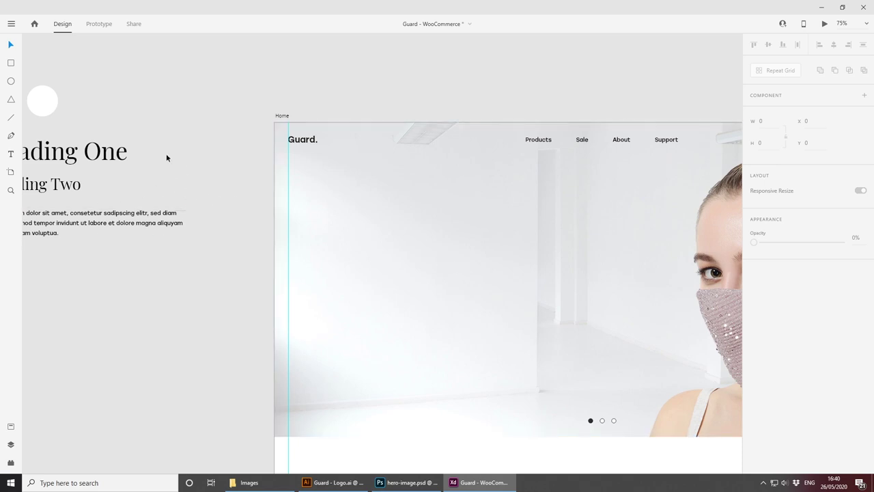
{"action": "left_click_drag", "start_coordinate": [461, 246], "coordinate": [322, 219]}
{"action": "left_click", "coordinate": [405, 123]}
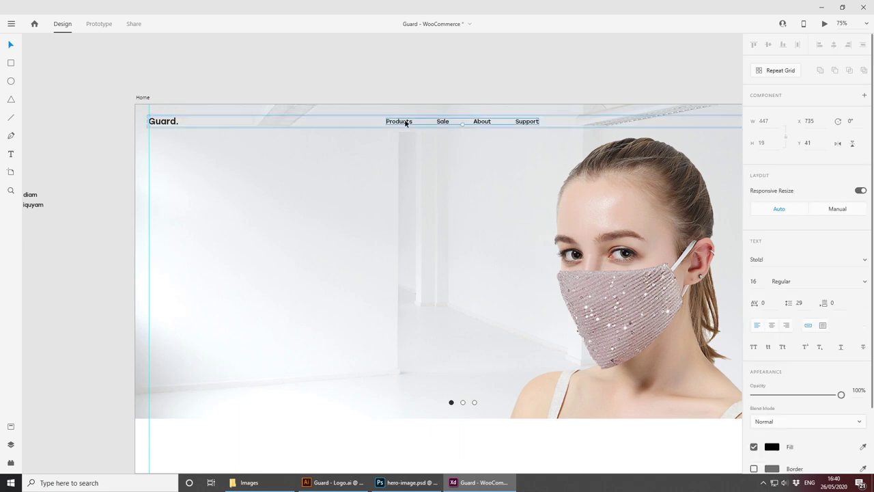
{"action": "left_click", "coordinate": [400, 84]}
{"action": "key", "text": "ctrl+v"}
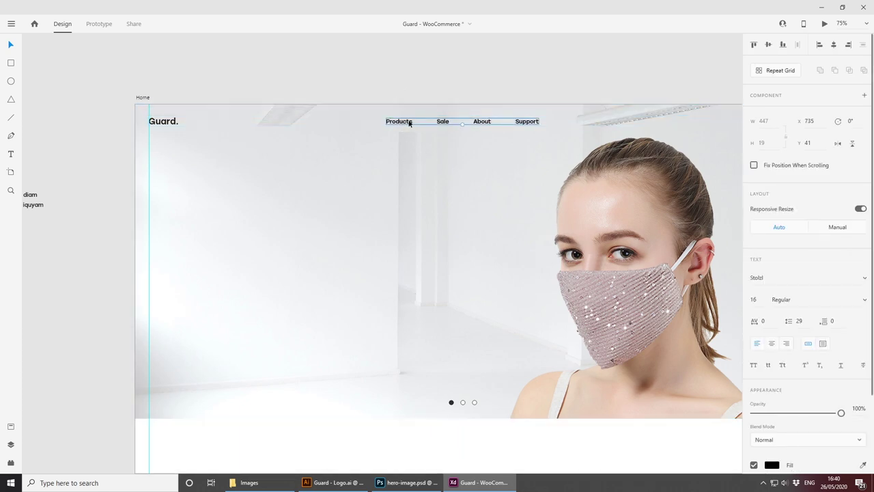
{"action": "left_click_drag", "start_coordinate": [407, 122], "coordinate": [265, 247]}
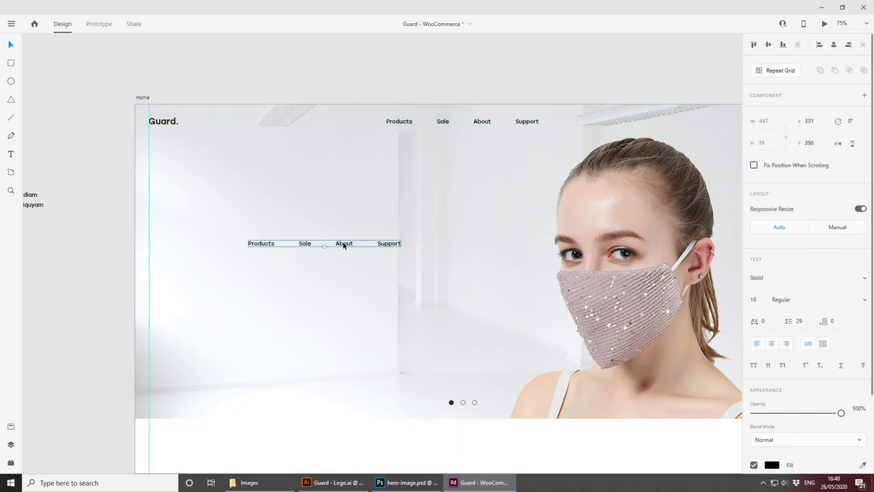
Step: Replace the copied menu text with "THE NEW COLLECTION" and move it slightly higher on the hero
{"action": "double_click", "coordinate": [344, 243]}
{"action": "type", "text": "TH"}
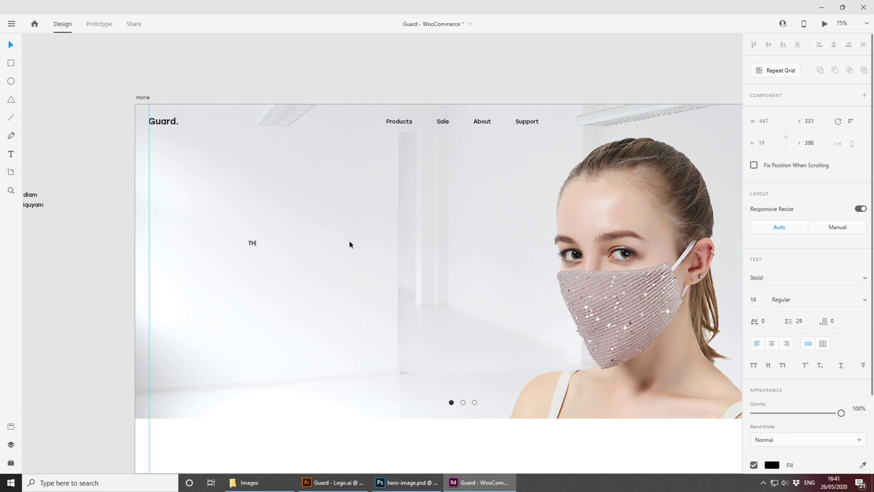
{"action": "type", "text": "E NEW COLLECTION"}
{"action": "left_click", "coordinate": [17, 43]}
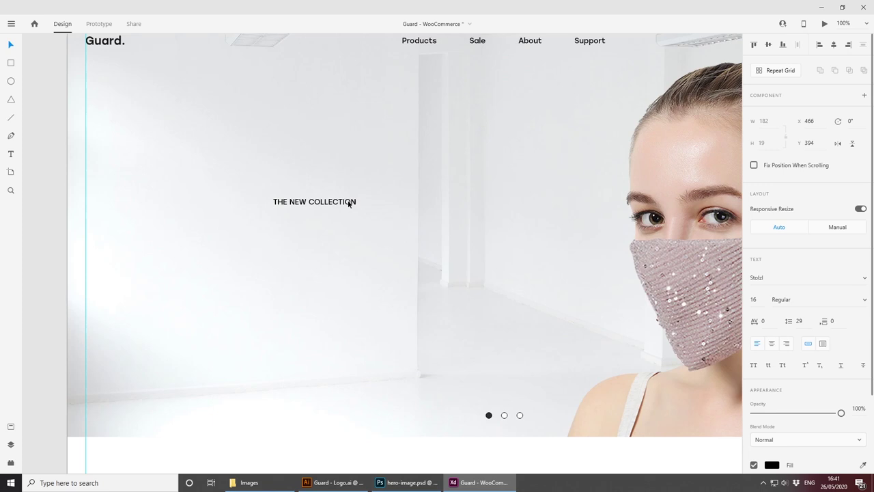
{"action": "left_click_drag", "start_coordinate": [348, 203], "coordinate": [338, 191]}
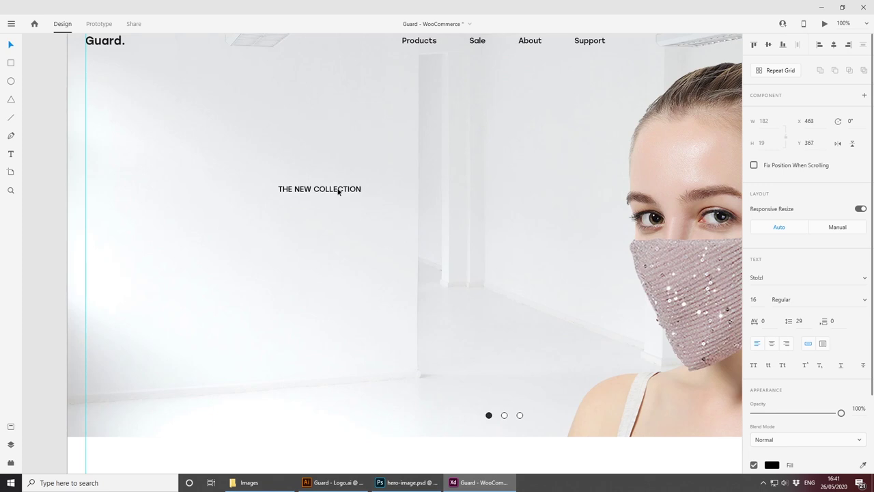
Step: Set the font size of "THE NEW COLLECTION" to 20
{"action": "double_click", "coordinate": [338, 191]}
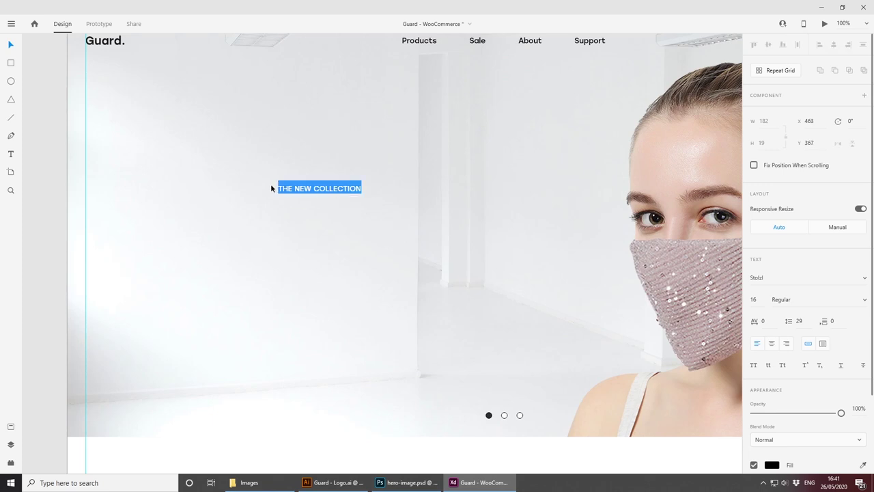
{"action": "left_click", "coordinate": [757, 302]}
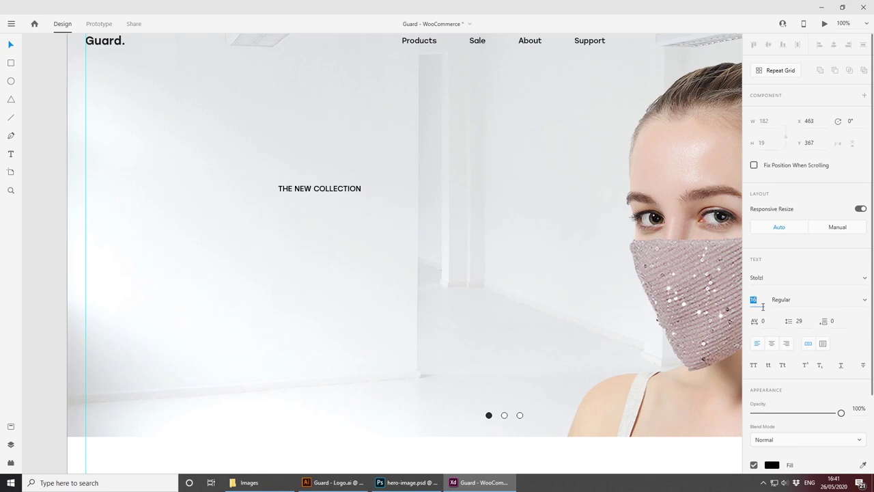
{"action": "key", "text": "Up"}
{"action": "key", "text": "Up"}
{"action": "key", "text": "Up"}
{"action": "key", "text": "Up"}
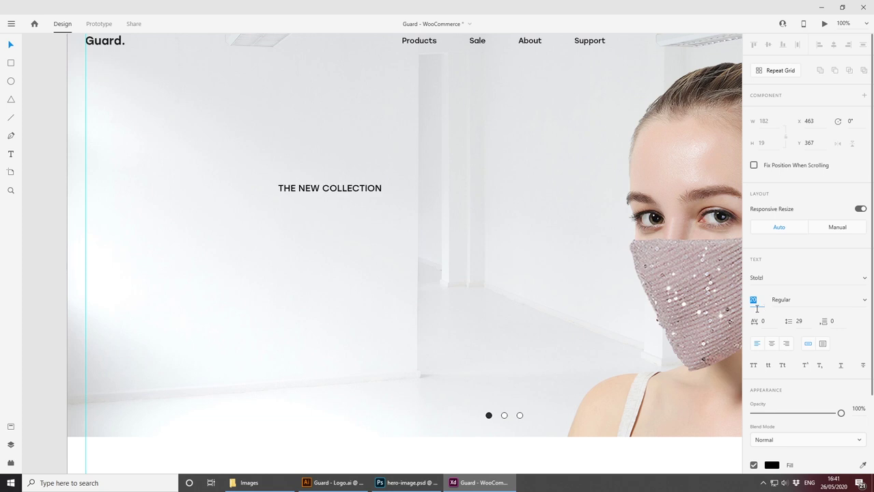
Step: Set the character spacing of "THE NEW COLLECTION" to 120
{"action": "left_click", "coordinate": [770, 321]}
{"action": "key", "text": "shift+Up"}
{"action": "key", "text": "shift+Up"}
{"action": "key", "text": "shift+Up"}
{"action": "key", "text": "shift+Up"}
{"action": "key", "text": "shift+Up"}
{"action": "key", "text": "shift+Up"}
{"action": "key", "text": "shift+Up"}
{"action": "key", "text": "shift+Up"}
{"action": "key", "text": "shift+Up"}
{"action": "key", "text": "shift+Up"}
{"action": "key", "text": "shift+Up"}
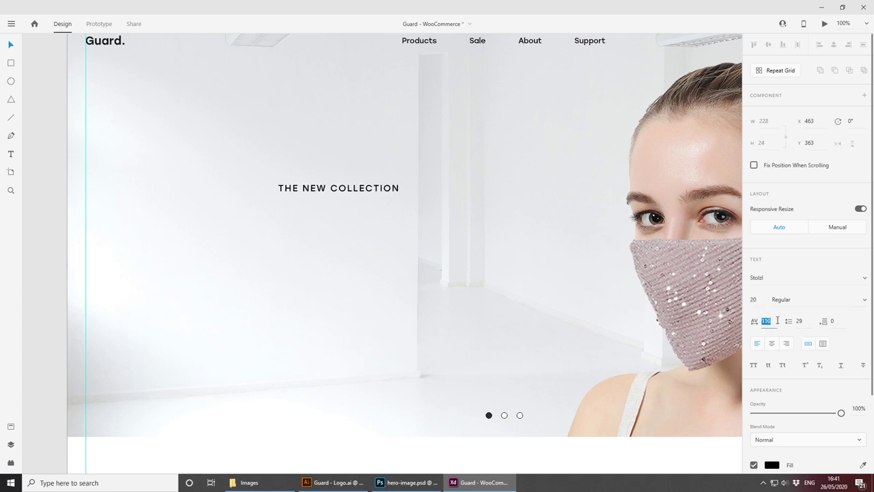
{"action": "key", "text": "shift+Up"}
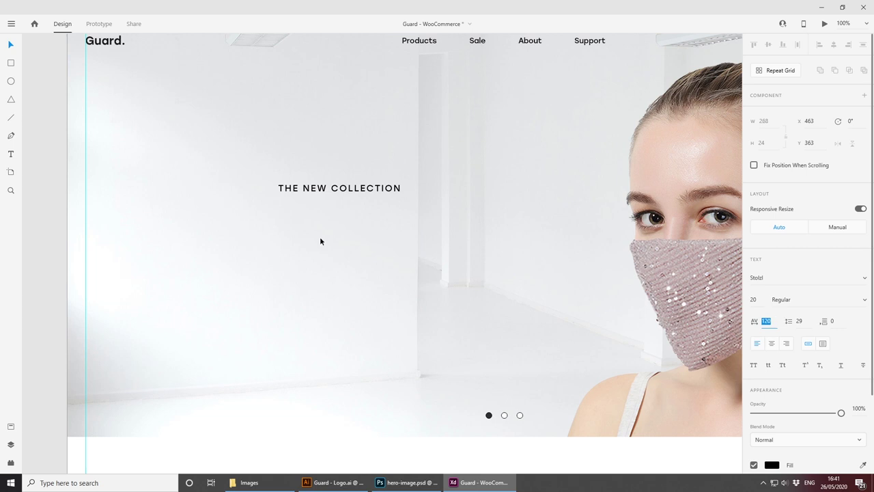
{"action": "key", "text": "Return"}
Step: Move "THE NEW COLLECTION" up and to the left to about X 421, Y 333
{"action": "key", "text": "space"}
{"action": "left_click_drag", "start_coordinate": [363, 263], "coordinate": [356, 276]}
{"action": "left_click_drag", "start_coordinate": [337, 200], "coordinate": [318, 187]}
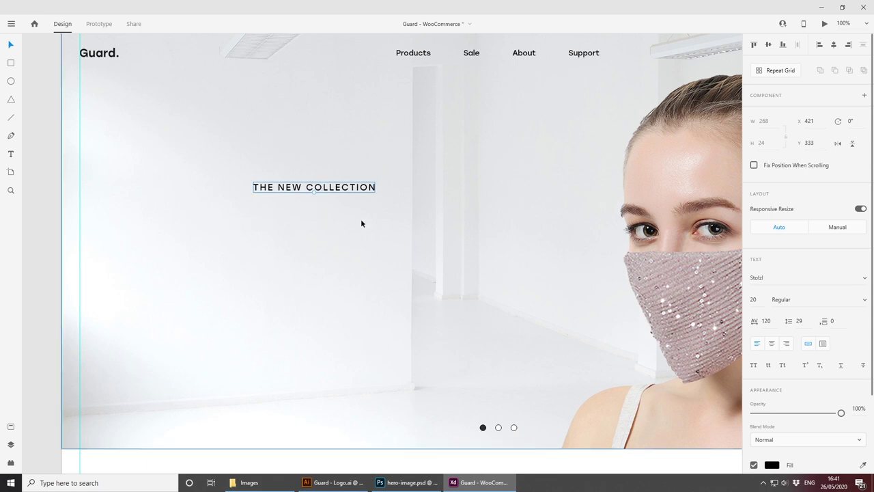
{"action": "left_click", "coordinate": [52, 172]}
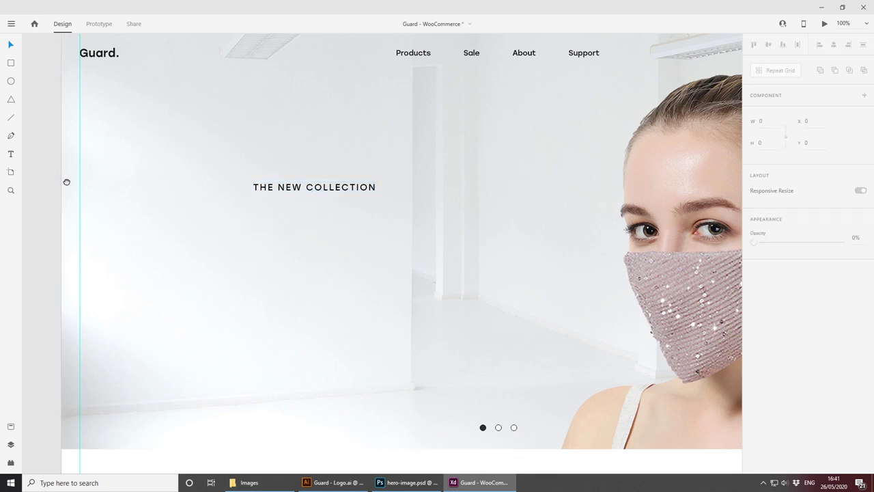
Step: Place a copy of the Heading One component centered beneath "THE NEW COLLECTION" at about X 351, Y 389
{"action": "left_click_drag", "start_coordinate": [67, 182], "coordinate": [393, 263]}
{"action": "scroll", "coordinate": [328, 222], "scroll_direction": "left", "scroll_amount": 5}
{"action": "scroll", "coordinate": [327, 222], "scroll_direction": "up", "scroll_amount": 1}
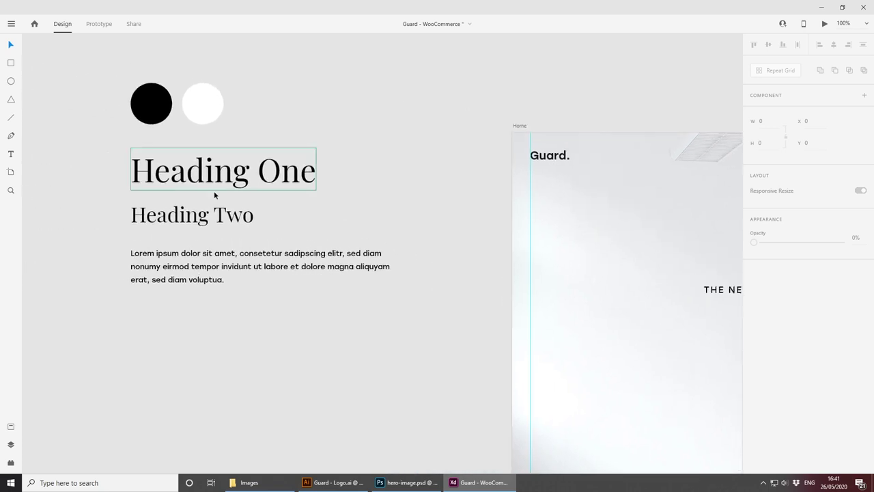
{"action": "left_click", "coordinate": [260, 178]}
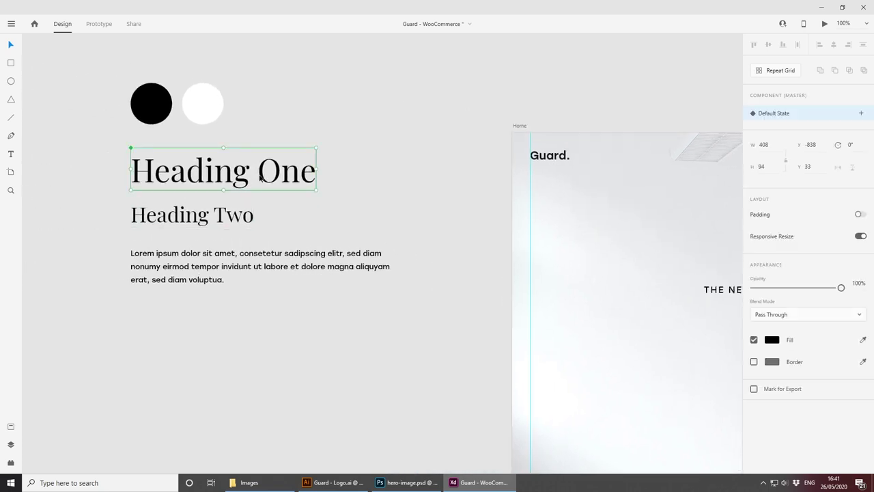
{"action": "key", "text": "ctrl+d"}
{"action": "left_click_drag", "start_coordinate": [260, 177], "coordinate": [704, 335]}
{"action": "left_click_drag", "start_coordinate": [667, 359], "coordinate": [422, 213]}
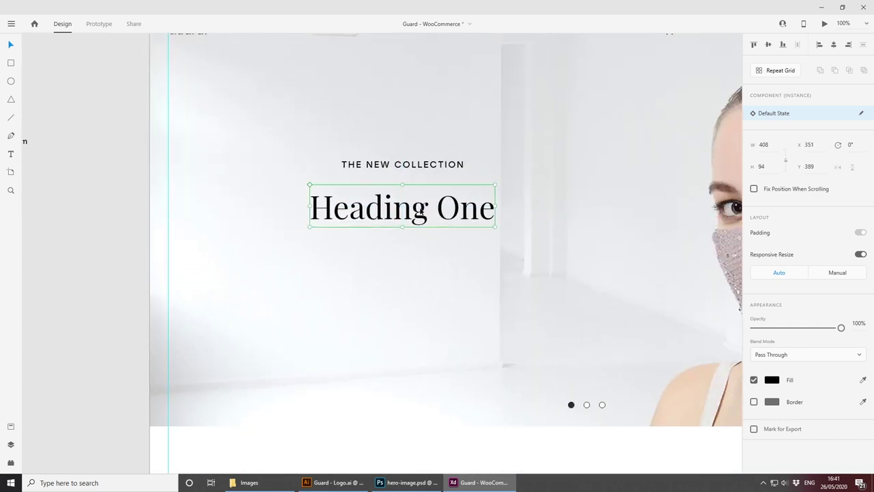
{"action": "key", "text": "ctrl+shift+g"}
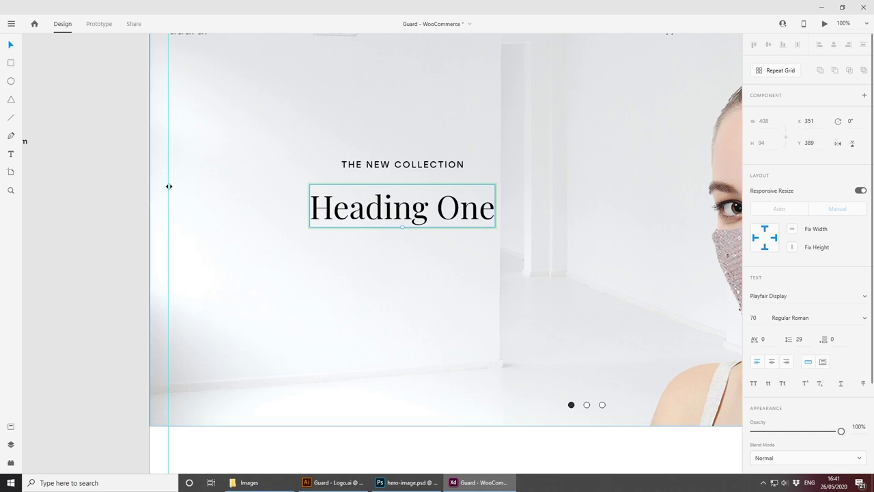
{"action": "left_click", "coordinate": [116, 189]}
Step: Replace the text of the hero's heading copy with "Elegant & Luxury"
{"action": "left_click_drag", "start_coordinate": [385, 209], "coordinate": [305, 237]}
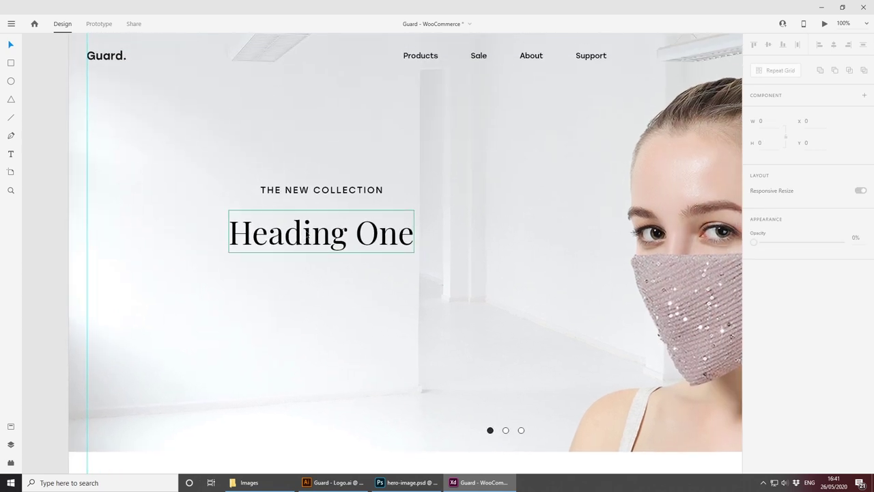
{"action": "left_click", "coordinate": [353, 232]}
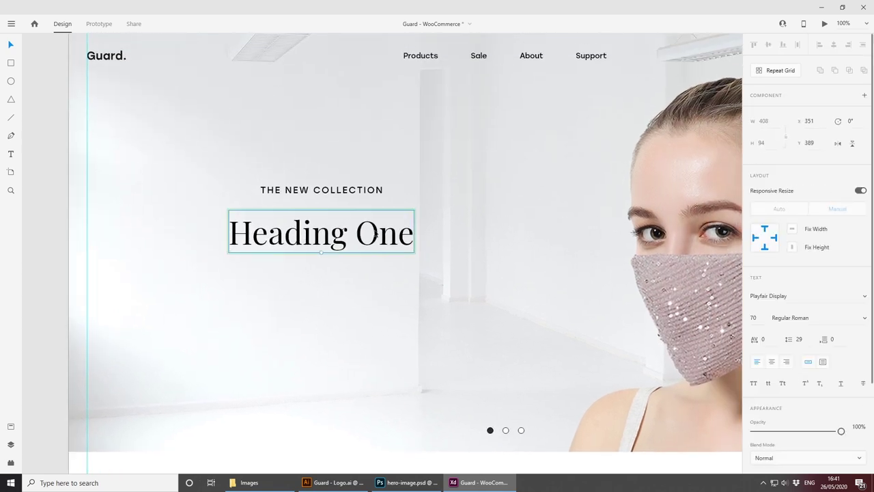
{"action": "double_click", "coordinate": [375, 234]}
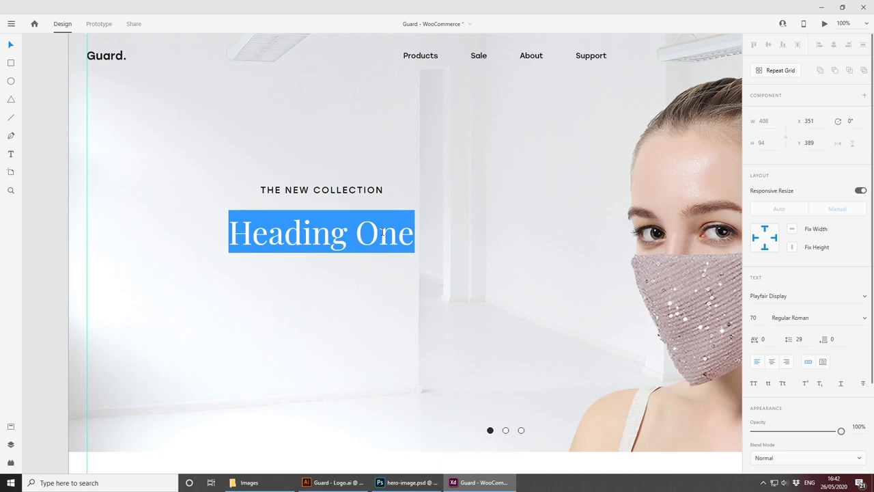
{"action": "type", "text": "Elegant "}
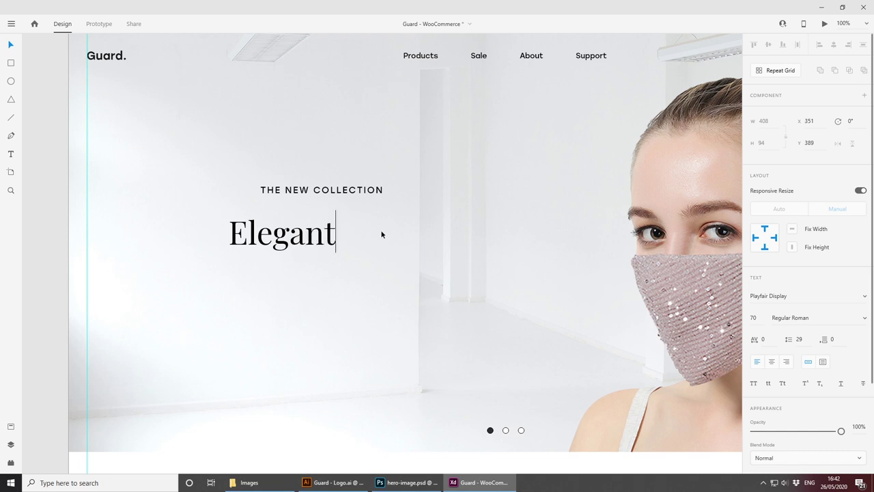
{"action": "type", "text": "& Lu"}
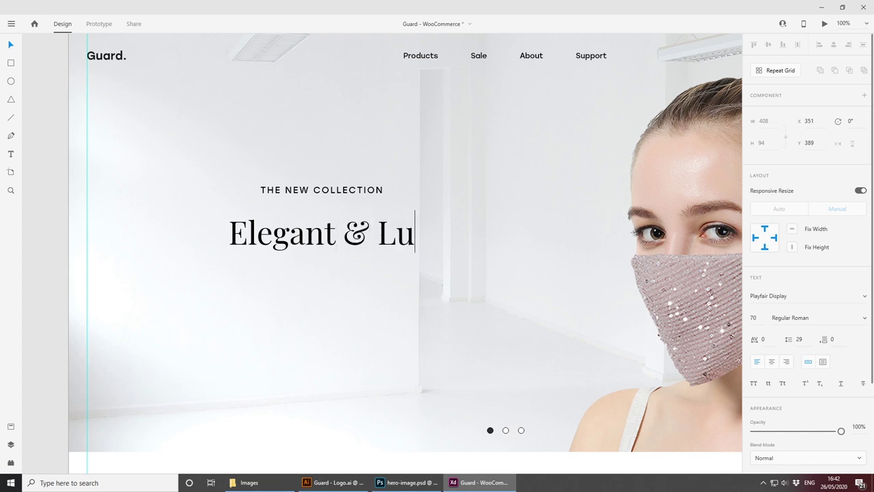
{"action": "type", "text": "xury"}
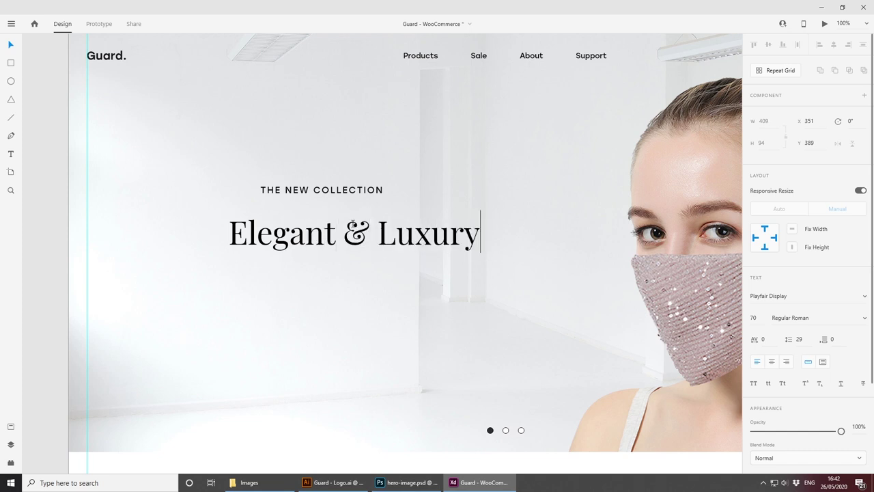
Step: Move the "Elegant & Luxury" heading up and to the left to about X 264, Y 379
{"action": "key", "text": "Escape"}
{"action": "left_click_drag", "start_coordinate": [377, 236], "coordinate": [351, 228]}
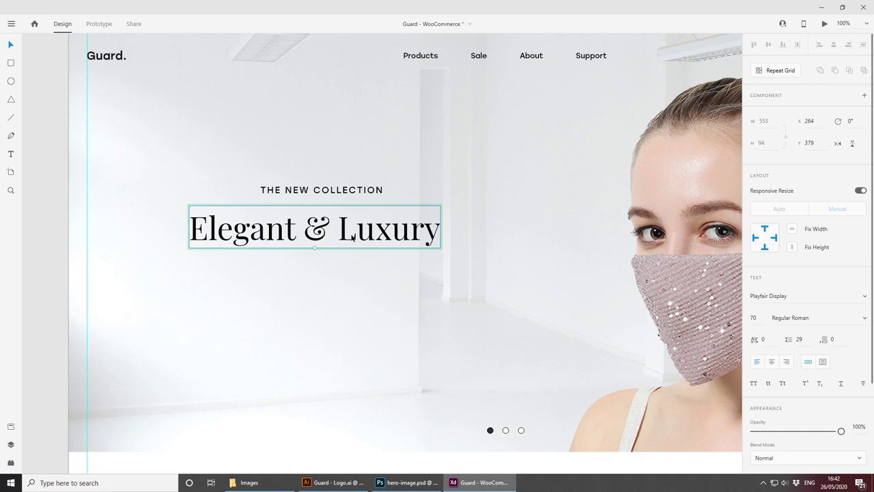
{"action": "left_click", "coordinate": [59, 220]}
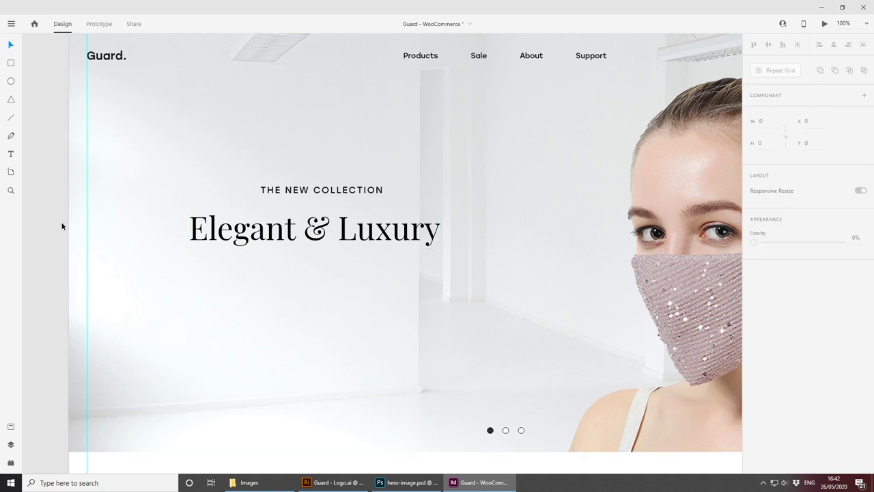
Step: Align "THE NEW COLLECTION" and the "Elegant & Luxury" heading on their horizontal centers
{"action": "left_click", "coordinate": [313, 192]}
{"action": "left_click", "coordinate": [347, 228], "text": "shift"}
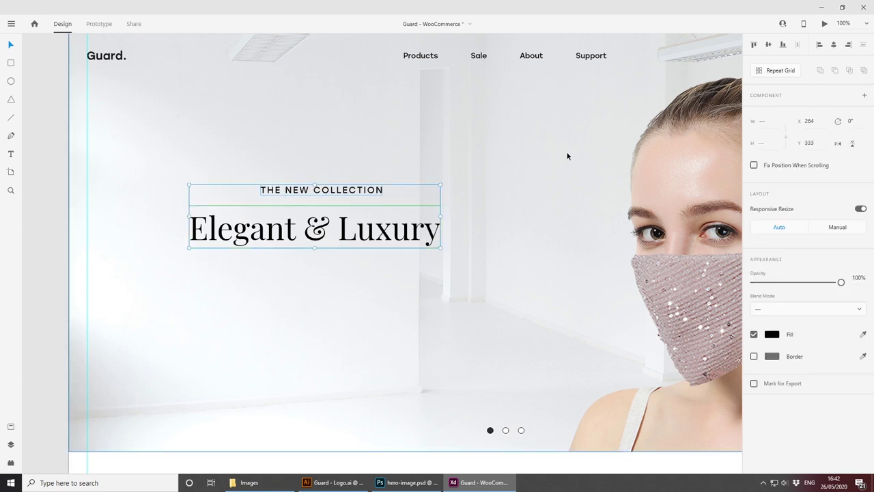
{"action": "left_click", "coordinate": [768, 45]}
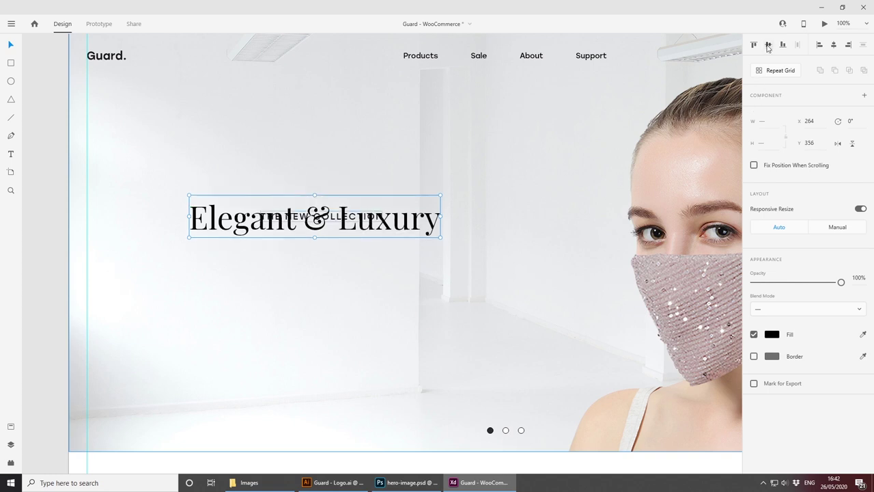
{"action": "key", "text": "ctrl+z"}
{"action": "left_click", "coordinate": [833, 45]}
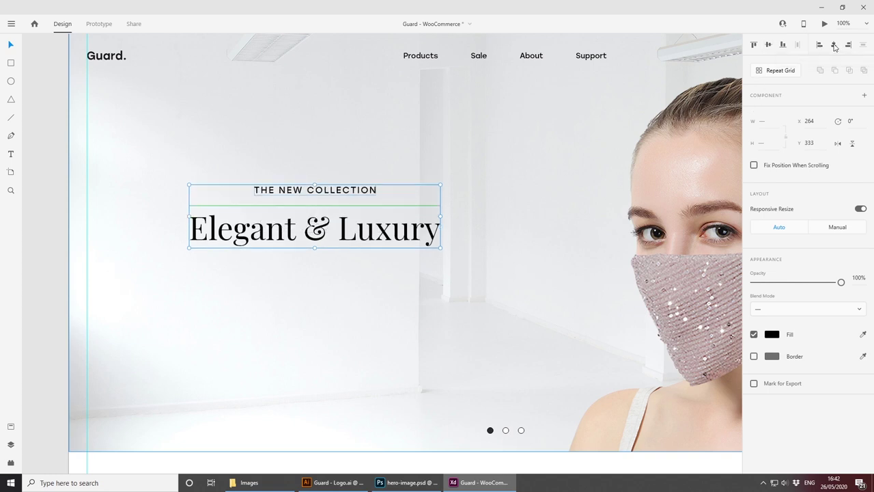
{"action": "left_click", "coordinate": [54, 209]}
Step: Set the font style of the "Elegant & Luxury" heading to Bold Italic
{"action": "left_click", "coordinate": [429, 236]}
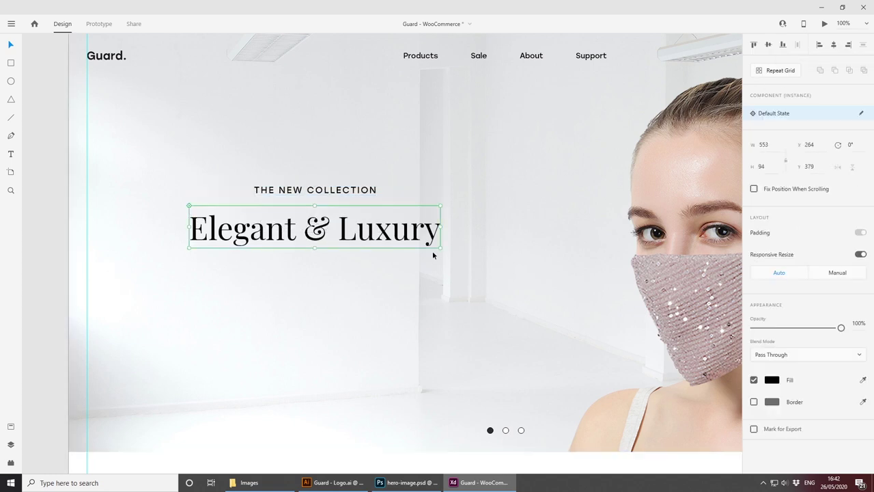
{"action": "double_click", "coordinate": [413, 239]}
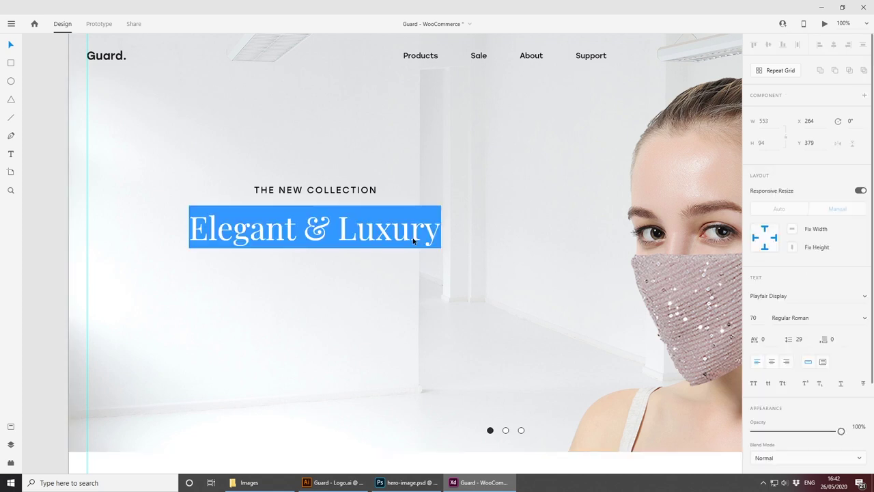
{"action": "left_click", "coordinate": [865, 318]}
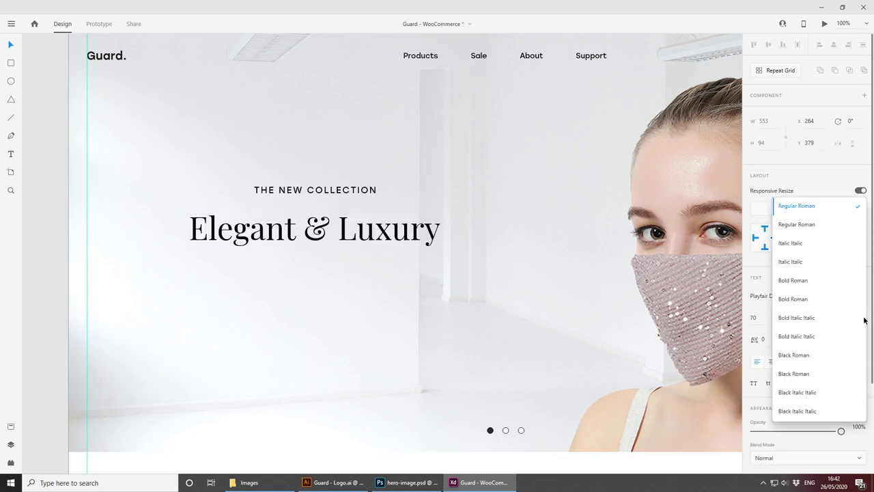
{"action": "left_click", "coordinate": [818, 317]}
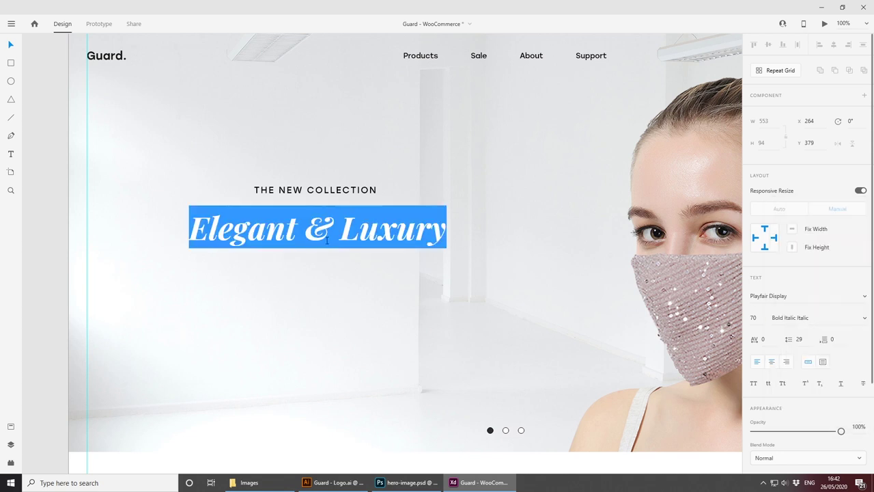
{"action": "key", "text": "Escape"}
{"action": "key", "text": "ctrl+minus"}
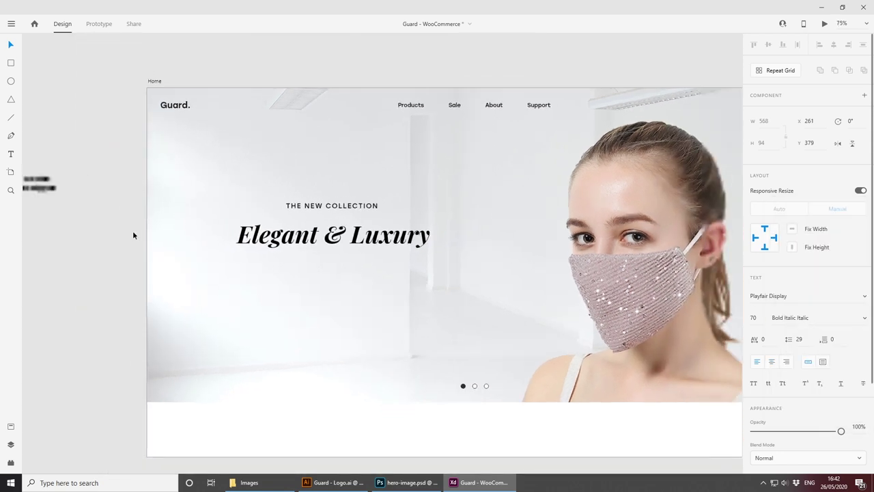
{"action": "left_click", "coordinate": [128, 234]}
{"action": "key", "text": "ctrl+plus"}
Step: Set the font style of the "Elegant & Luxury" heading to Italic
{"action": "left_click", "coordinate": [277, 229]}
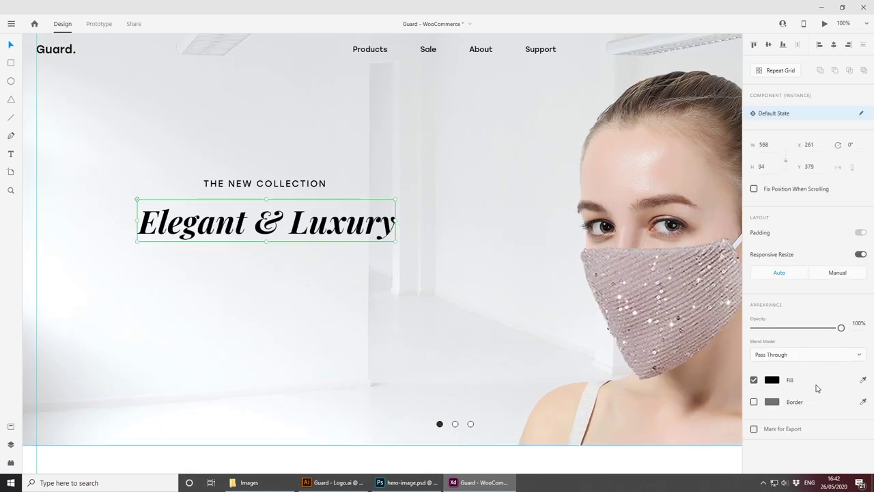
{"action": "double_click", "coordinate": [337, 227]}
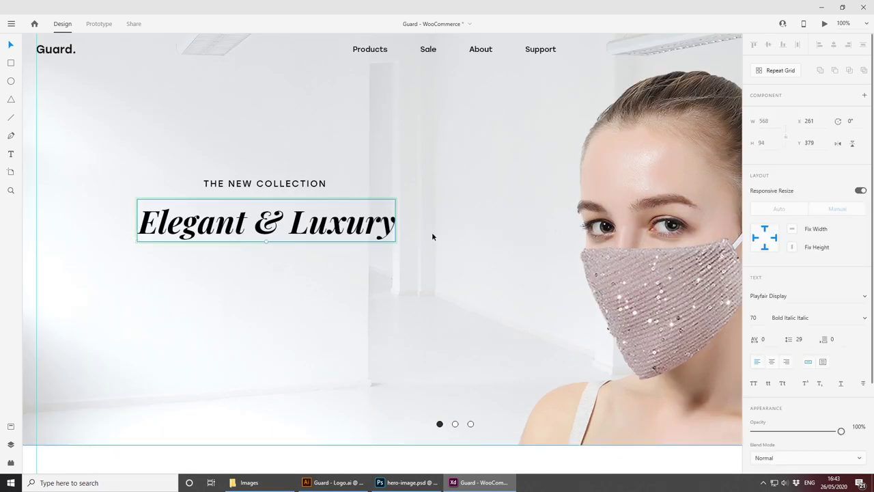
{"action": "left_click", "coordinate": [865, 317]}
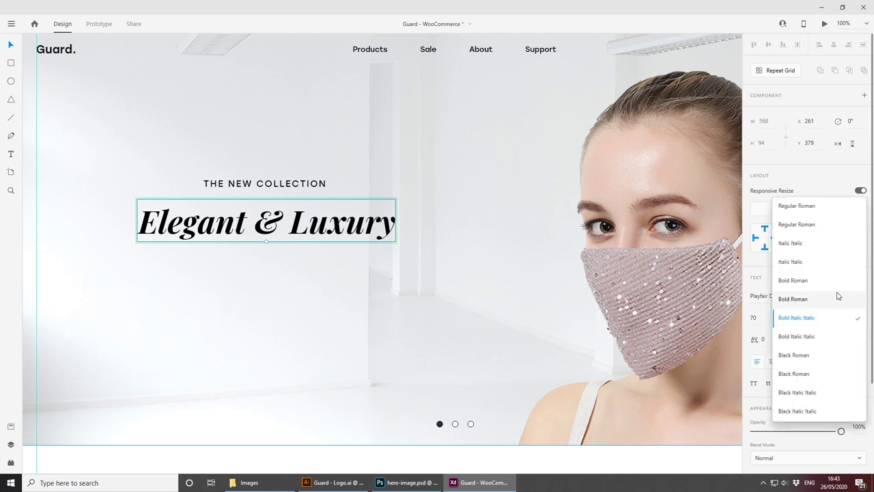
{"action": "left_click", "coordinate": [819, 262]}
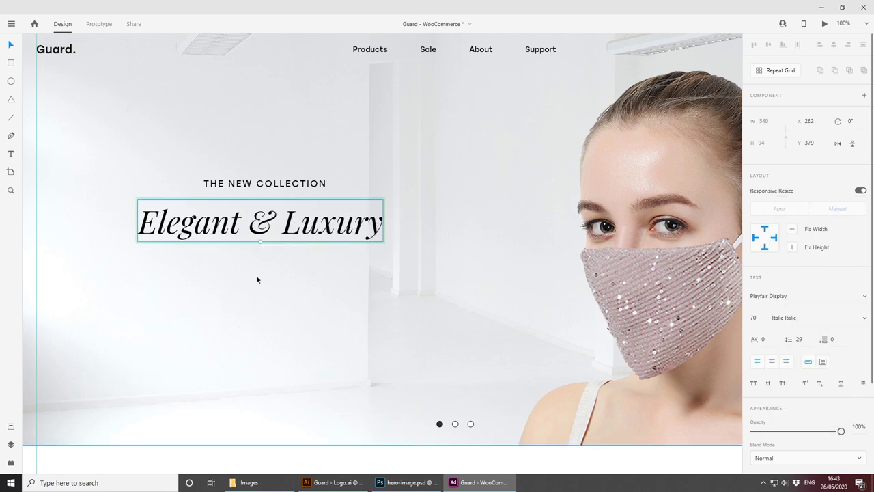
{"action": "left_click", "coordinate": [256, 276]}
{"action": "key", "text": "ctrl+minus"}
{"action": "left_click", "coordinate": [62, 211]}
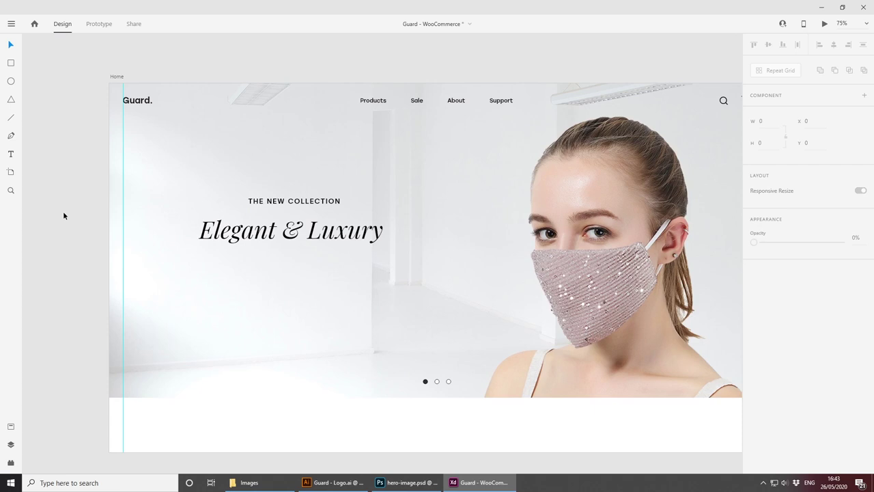
Step: Move the italic heading to about X 271 so it is centered beneath "THE NEW COLLECTION"
{"action": "left_click", "coordinate": [303, 231]}
{"action": "left_click_drag", "start_coordinate": [304, 233], "coordinate": [300, 232]}
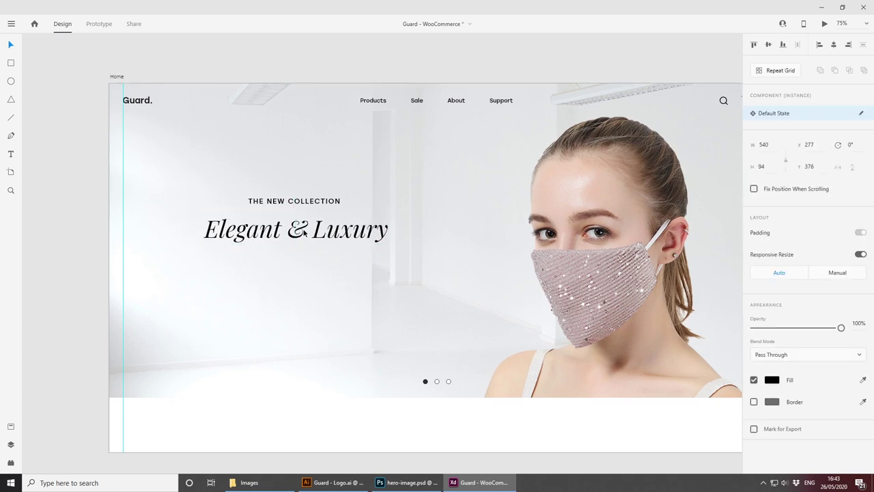
{"action": "left_click", "coordinate": [69, 219]}
{"action": "key", "text": "ctrl+minus"}
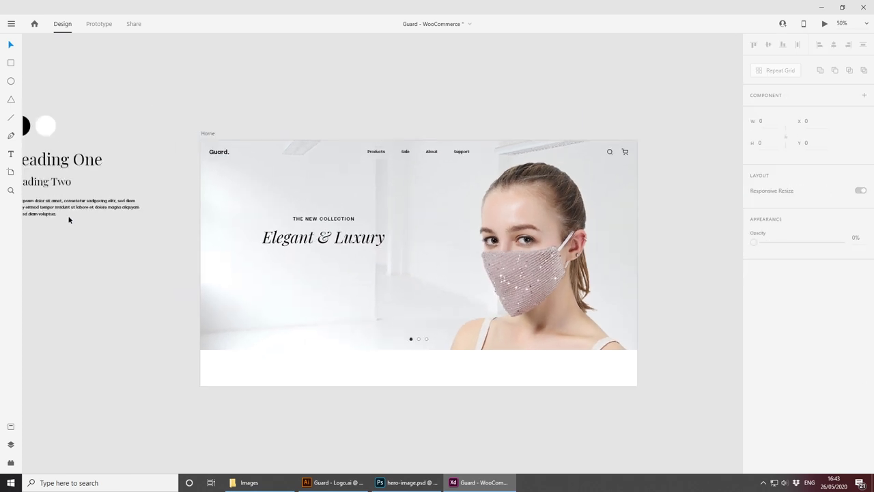
Step: Place a copy of the italic "Elegant & Luxury" heading directly beneath the original at X 271, Y 489
{"action": "key", "text": "ctrl+plus"}
{"action": "key", "text": "space"}
{"action": "left_click_drag", "start_coordinate": [200, 291], "coordinate": [259, 287]}
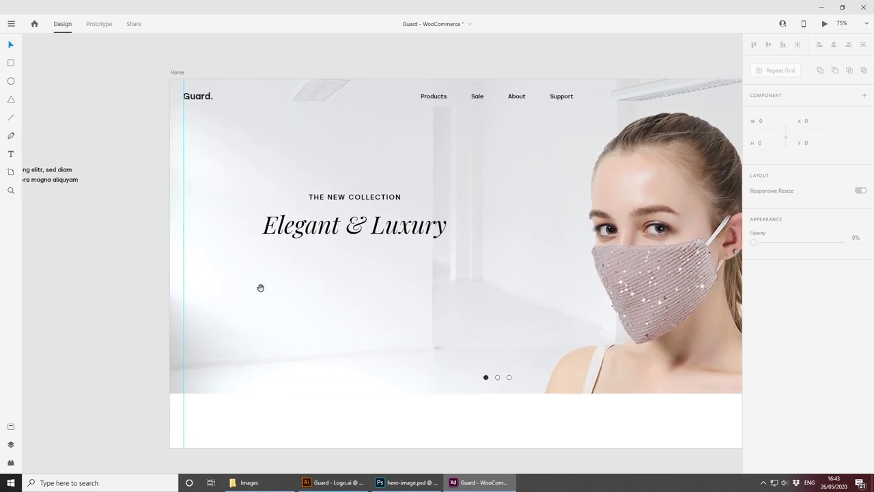
{"action": "left_click", "coordinate": [316, 233]}
{"action": "left_click_drag", "start_coordinate": [322, 230], "coordinate": [322, 268]}
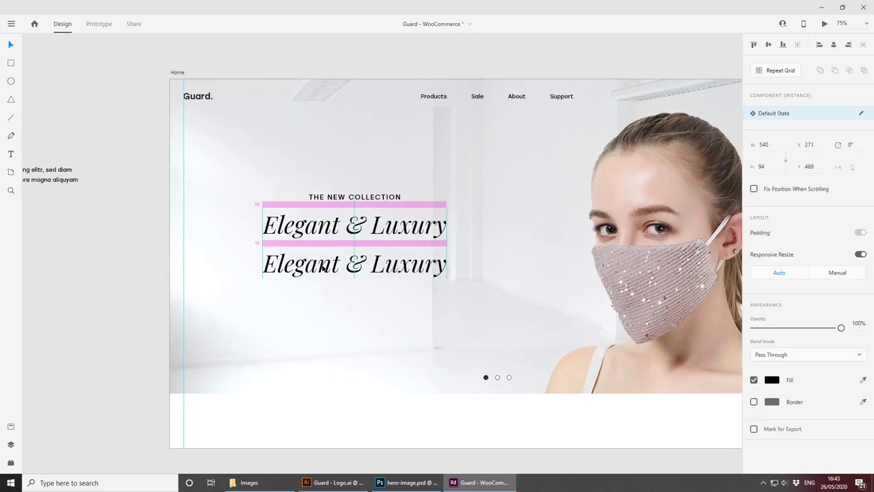
{"action": "key", "text": "ctrl+equal"}
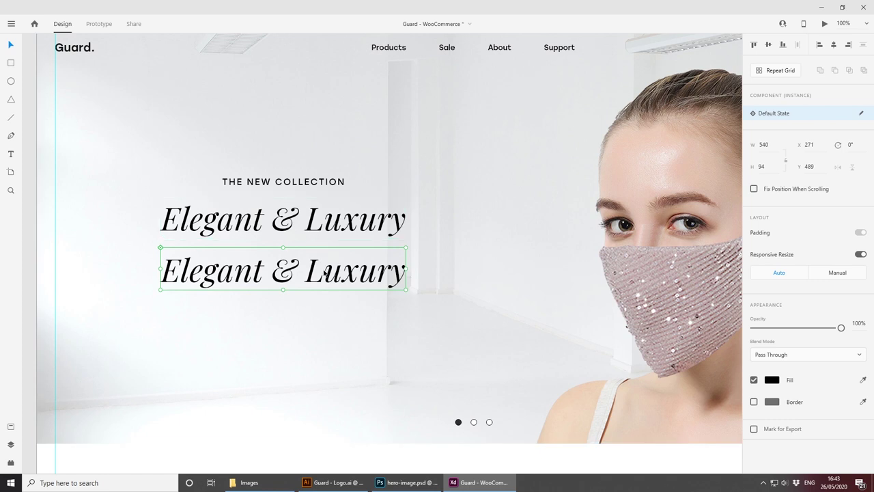
Step: Set the font style of the lower "Elegant & Luxury" copy to Bold Italic
{"action": "double_click", "coordinate": [325, 272]}
{"action": "key", "text": "ctrl+a"}
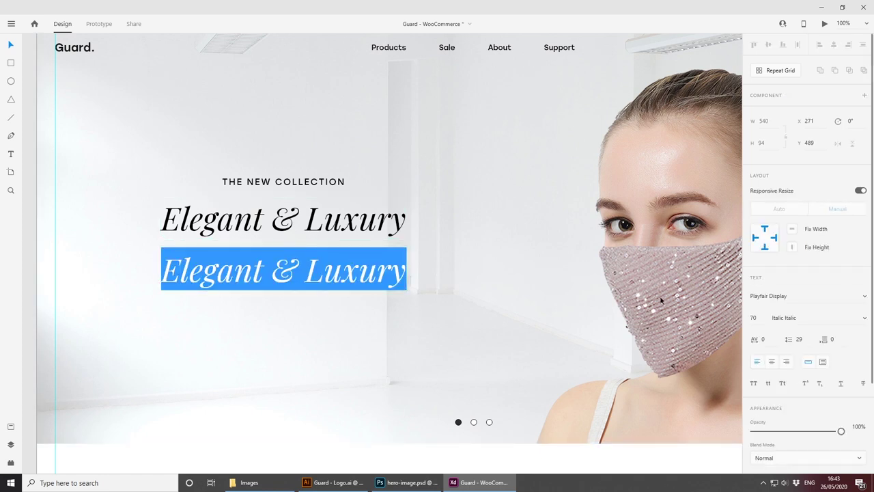
{"action": "left_click", "coordinate": [857, 316]}
{"action": "left_click", "coordinate": [782, 316]}
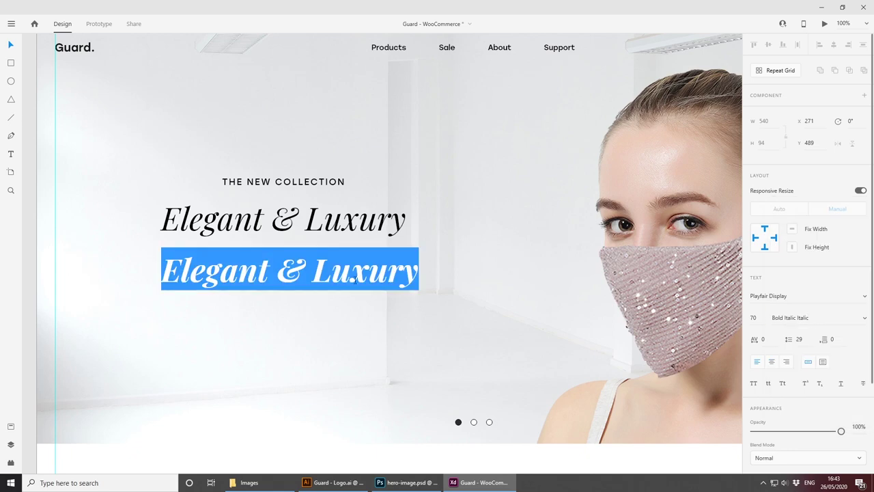
{"action": "key", "text": "Escape"}
{"action": "scroll", "coordinate": [70, 196], "scroll_direction": "down", "scroll_amount": 2}
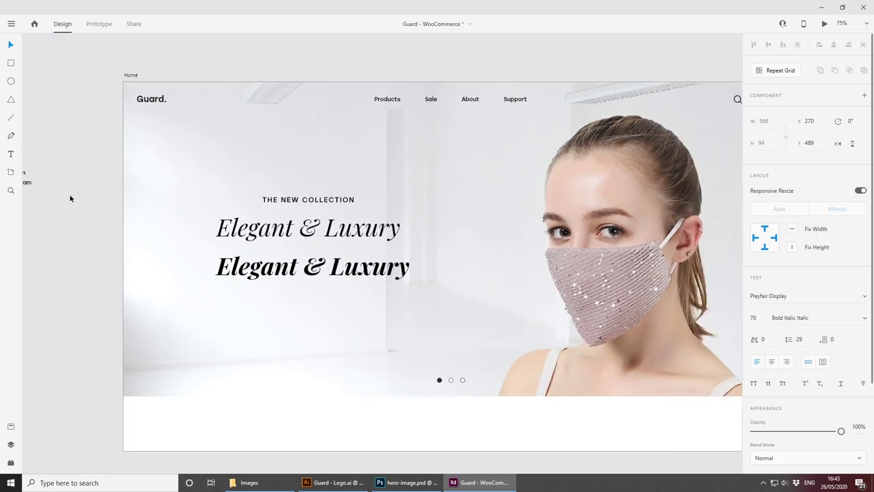
{"action": "left_click", "coordinate": [47, 246]}
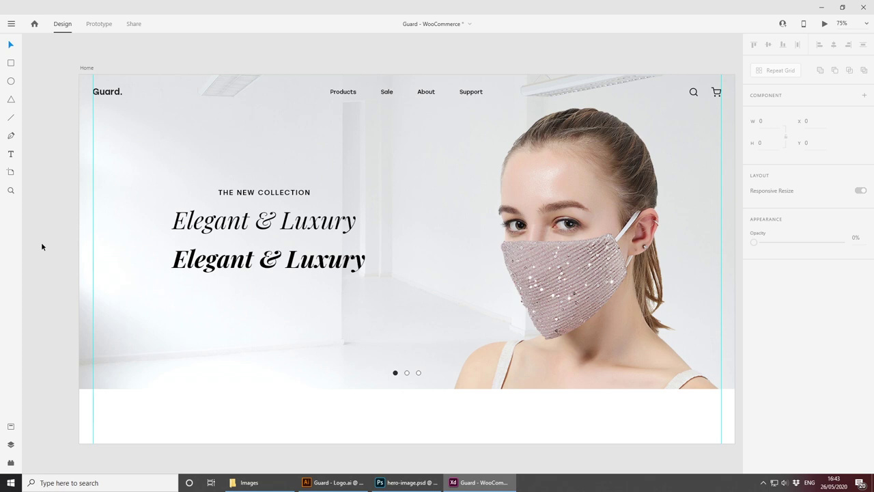
Step: Move the italic heading down to X 248, Y 597 and place the bold italic one beneath the tagline at X 248, Y 381
{"action": "key", "text": "ctrl+1"}
{"action": "left_click_drag", "start_coordinate": [197, 357], "coordinate": [243, 366]}
{"action": "left_click_drag", "start_coordinate": [275, 372], "coordinate": [248, 375]}
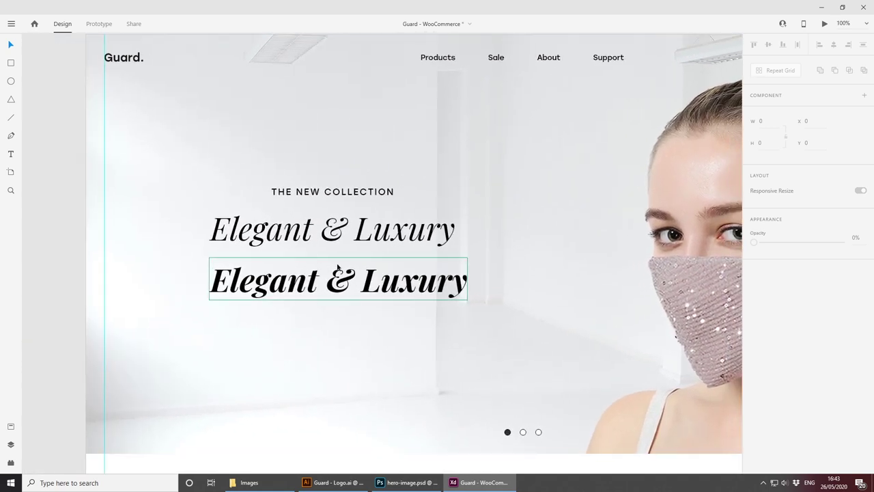
{"action": "mouse_move", "coordinate": [342, 277]}
{"action": "left_mouse_down"}
{"action": "mouse_move", "coordinate": [345, 232]}
{"action": "mouse_move", "coordinate": [342, 273]}
{"action": "left_mouse_up"}
{"action": "left_click_drag", "start_coordinate": [353, 227], "coordinate": [341, 325]}
{"action": "left_click_drag", "start_coordinate": [349, 277], "coordinate": [339, 234]}
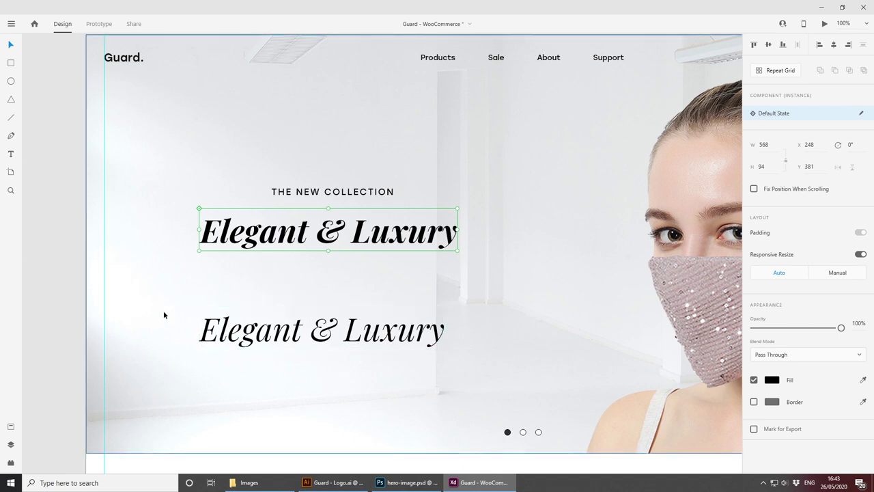
Step: Delete the lower italic version of the "Elegant & Luxury" heading
{"action": "left_click", "coordinate": [338, 334]}
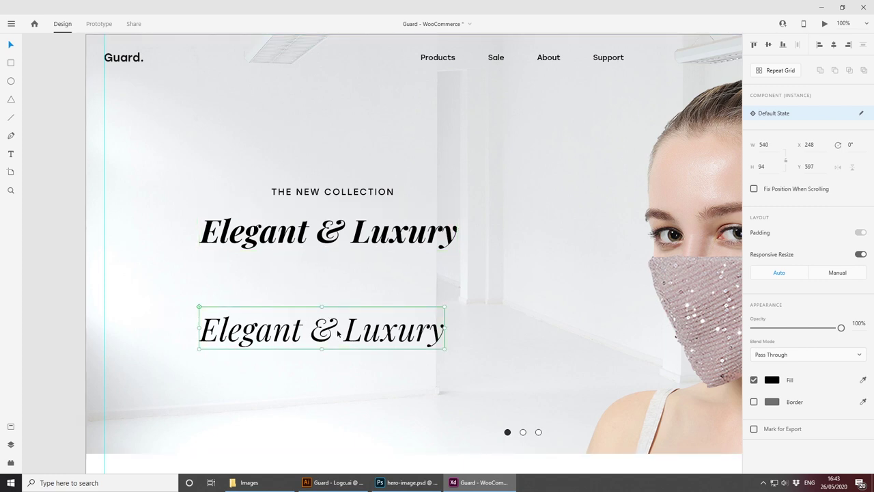
{"action": "key", "text": "Delete"}
{"action": "scroll", "coordinate": [337, 324], "scroll_direction": "down", "scroll_amount": 3}
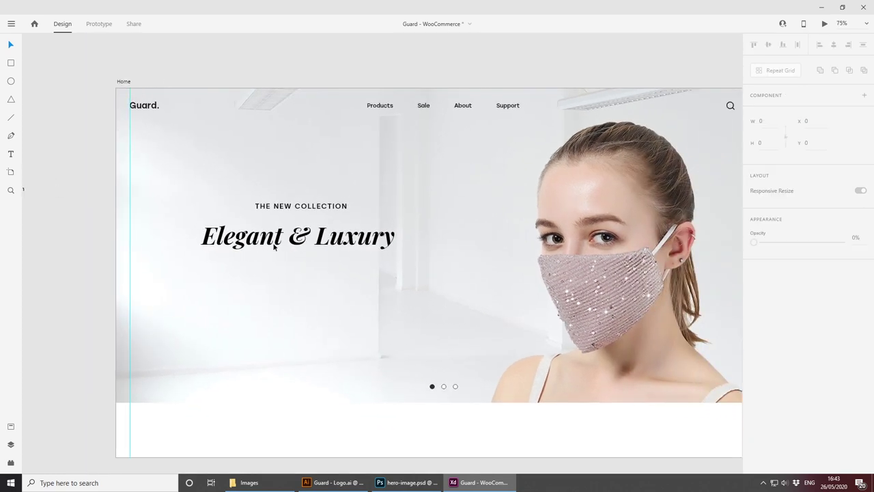
Step: Center "THE NEW COLLECTION" horizontally with the bold italic heading and move both lower and slightly to the left in the hero
{"action": "scroll", "coordinate": [274, 247], "scroll_direction": "up", "scroll_amount": 3}
{"action": "left_click", "coordinate": [296, 234]}
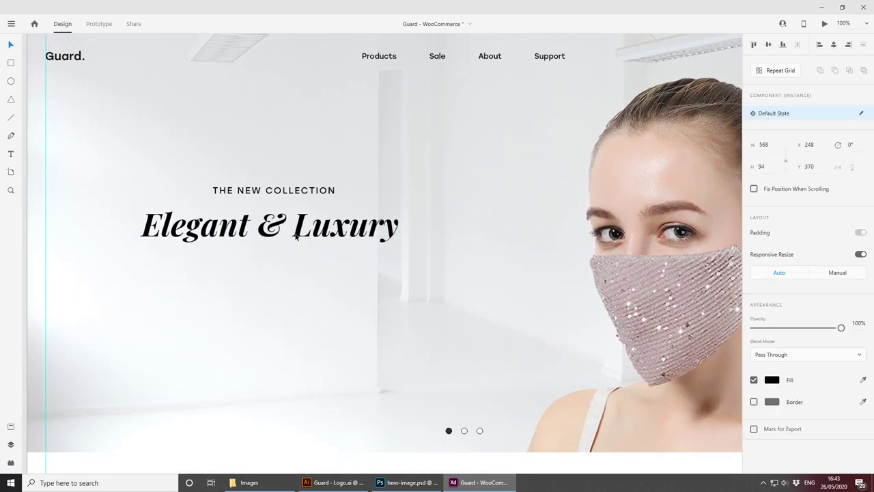
{"action": "left_click", "coordinate": [273, 191], "text": "shift"}
{"action": "left_click", "coordinate": [832, 45]}
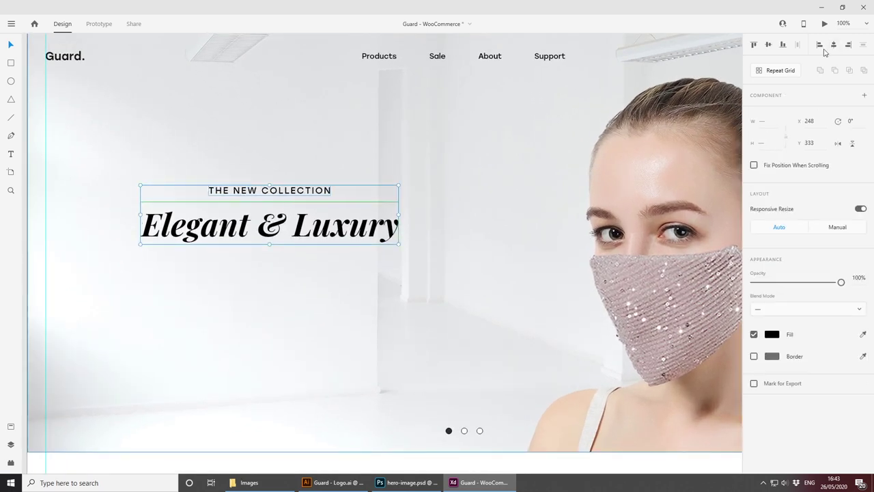
{"action": "left_click_drag", "start_coordinate": [288, 224], "coordinate": [279, 233]}
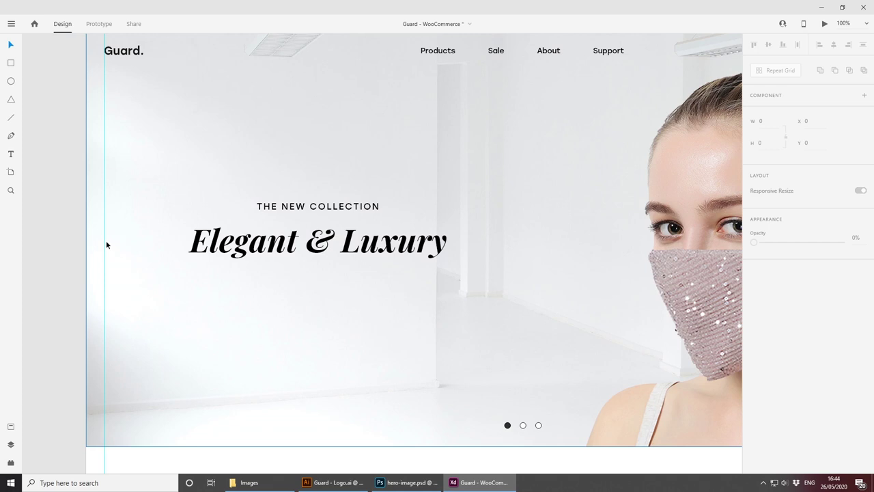
{"action": "key", "text": "ctrl+minus"}
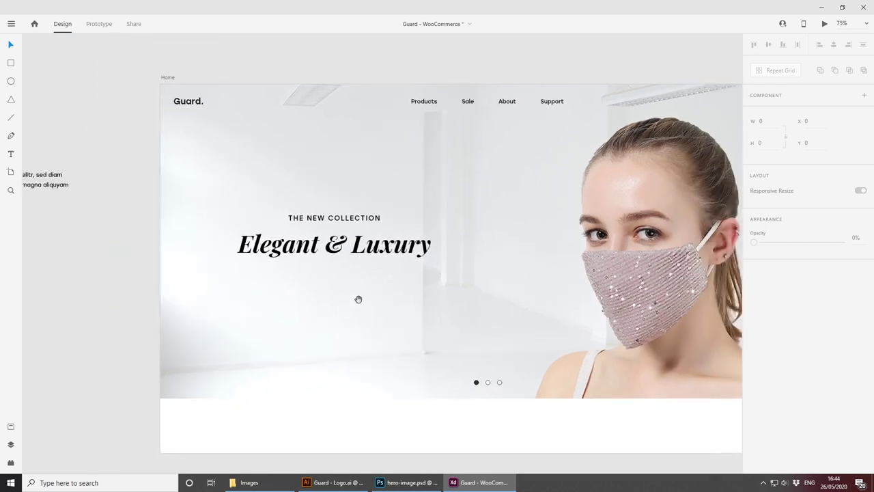
{"action": "left_click_drag", "start_coordinate": [357, 298], "coordinate": [263, 299]}
{"action": "key", "text": "ctrl+plus"}
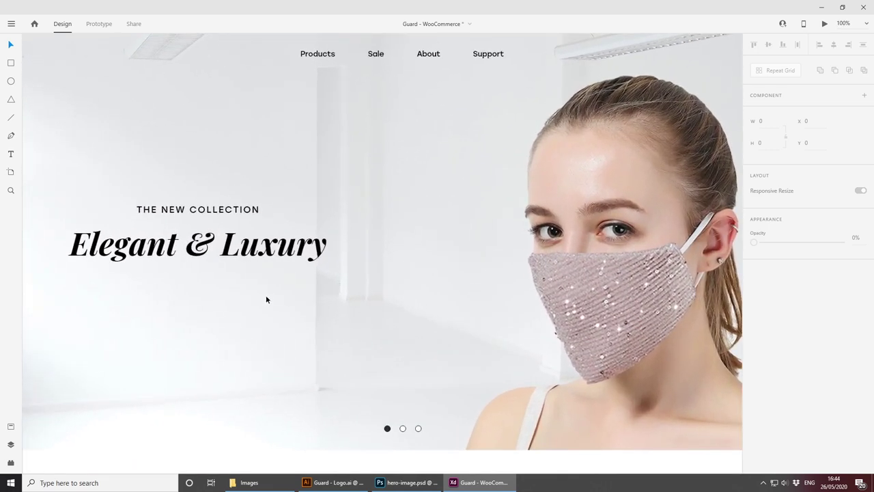
{"action": "key", "text": "ctrl+minus"}
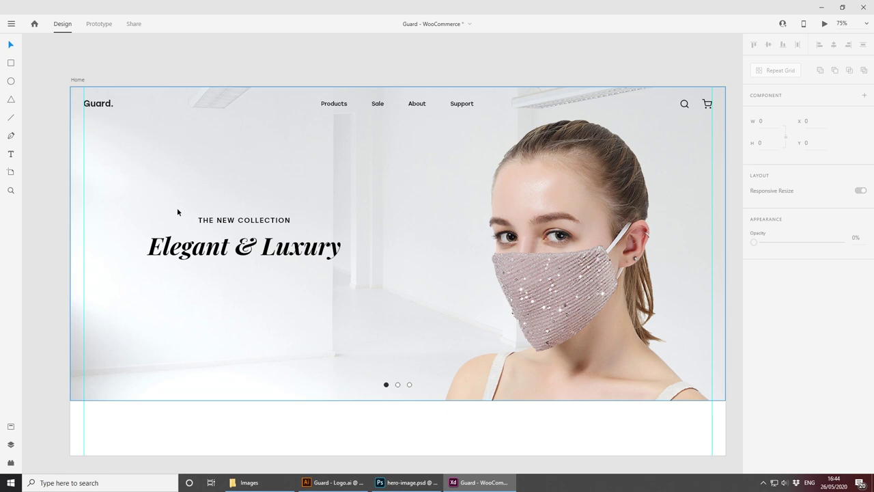
{"action": "key", "text": "ctrl+1"}
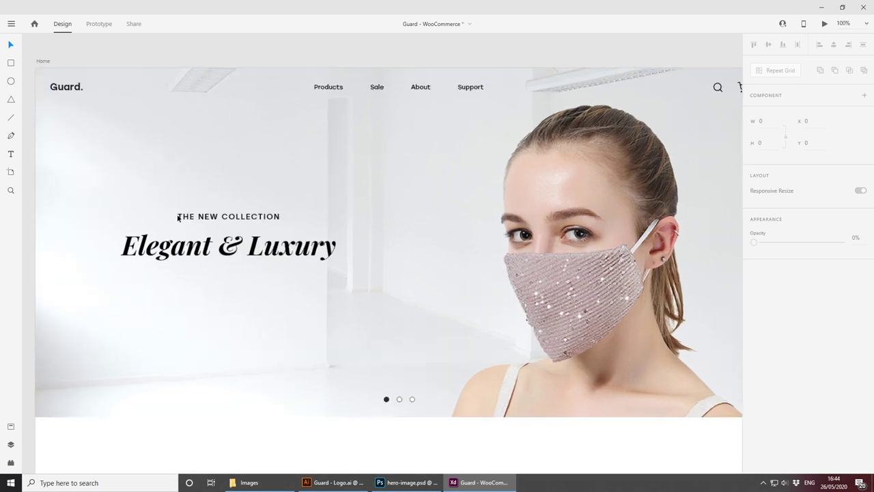
Step: Draw a button rectangle about 186 by 45 beneath the "Elegant & Luxury" heading
{"action": "left_click_drag", "start_coordinate": [257, 296], "coordinate": [415, 290]}
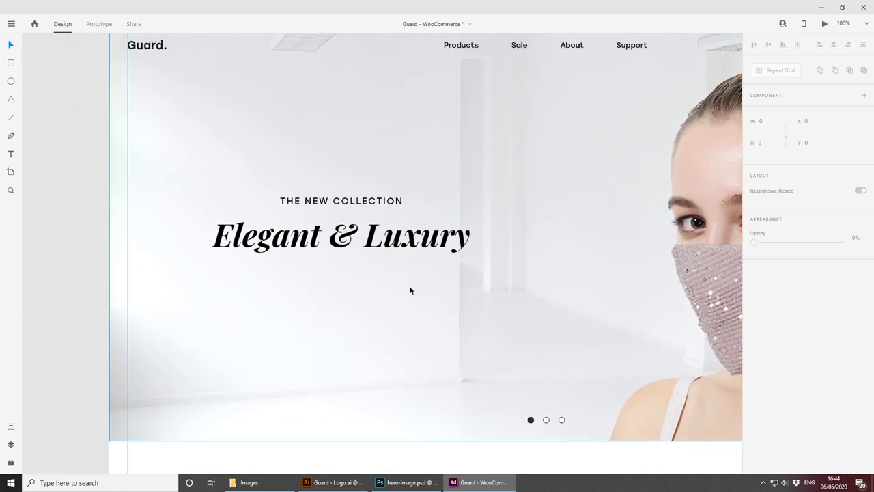
{"action": "left_click", "coordinate": [11, 64]}
{"action": "mouse_move", "coordinate": [281, 279]}
{"action": "left_mouse_down"}
{"action": "mouse_move", "coordinate": [373, 307]}
{"action": "mouse_move", "coordinate": [380, 301]}
{"action": "mouse_move", "coordinate": [365, 299]}
{"action": "left_mouse_up"}
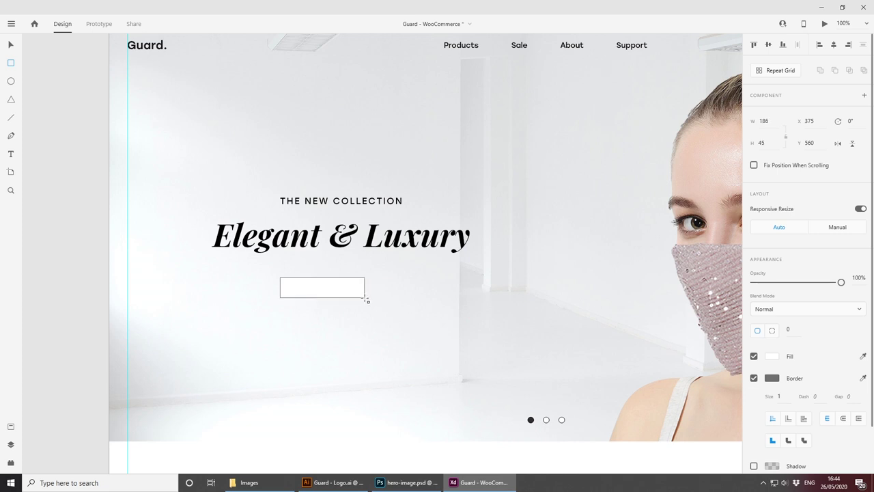
{"action": "left_click_drag", "start_coordinate": [366, 299], "coordinate": [366, 299]}
{"action": "left_click", "coordinate": [12, 46]}
Step: Give the button rectangle a black #000000 border of size 2 and center it beneath the heading at X 416, Y 540
{"action": "left_click", "coordinate": [341, 335]}
{"action": "left_click", "coordinate": [344, 290]}
{"action": "left_click", "coordinate": [779, 396]}
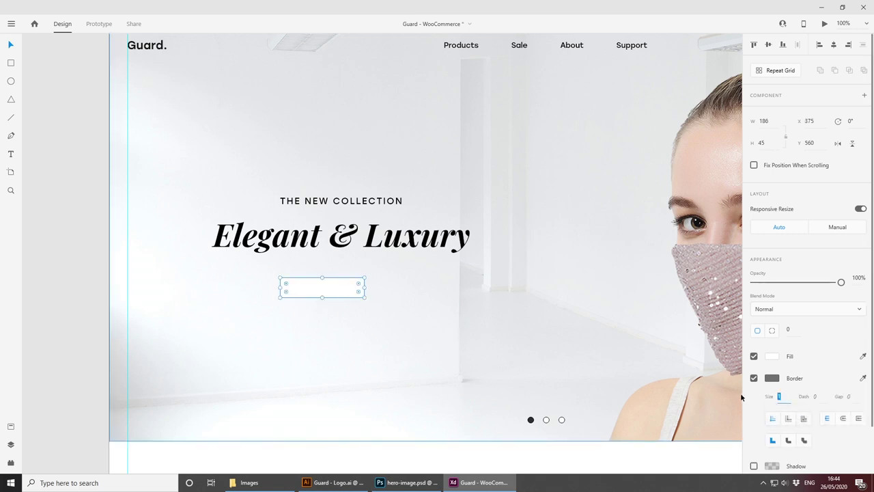
{"action": "left_click", "coordinate": [772, 378]}
{"action": "left_click_drag", "start_coordinate": [671, 360], "coordinate": [617, 407]}
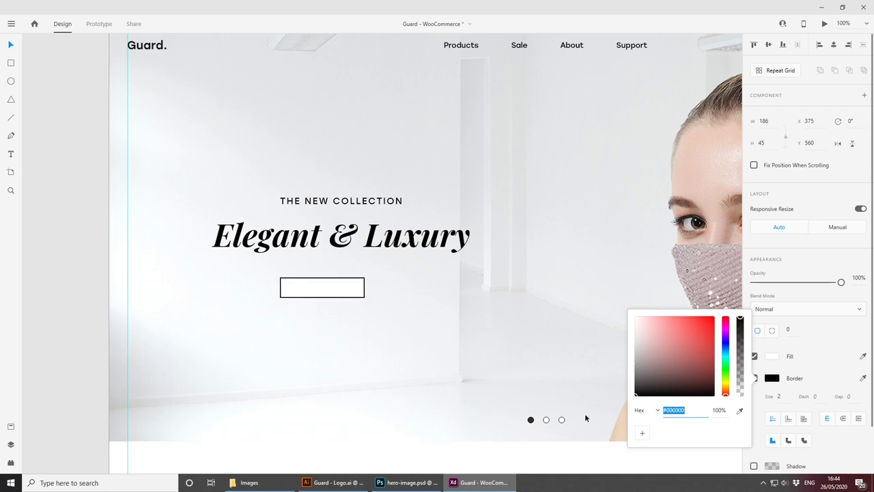
{"action": "left_click", "coordinate": [87, 271]}
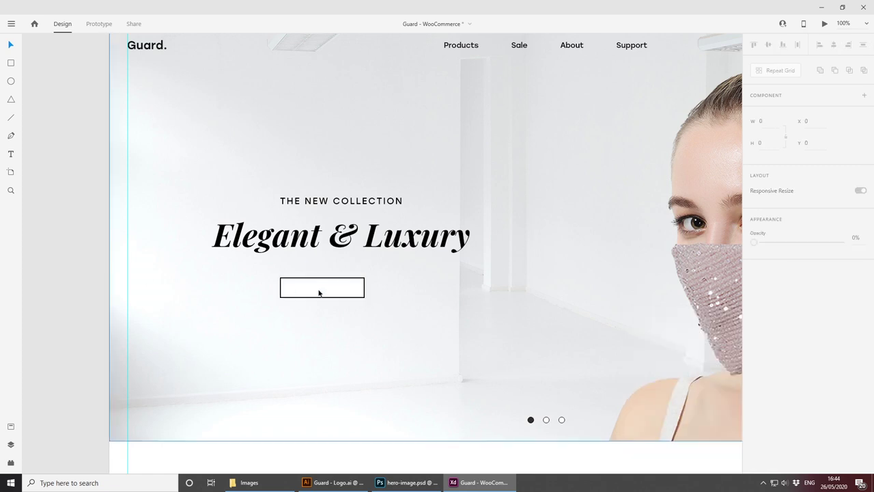
{"action": "key", "text": "ctrl+equal"}
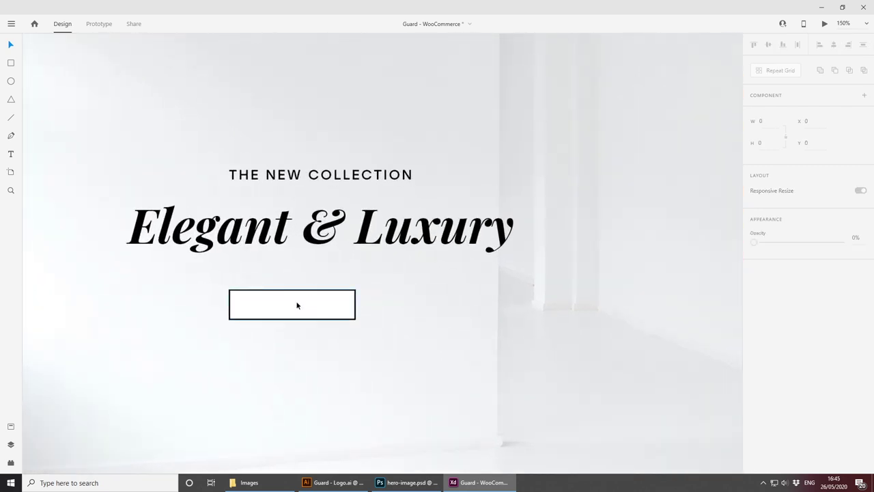
{"action": "left_click_drag", "start_coordinate": [298, 307], "coordinate": [334, 299]}
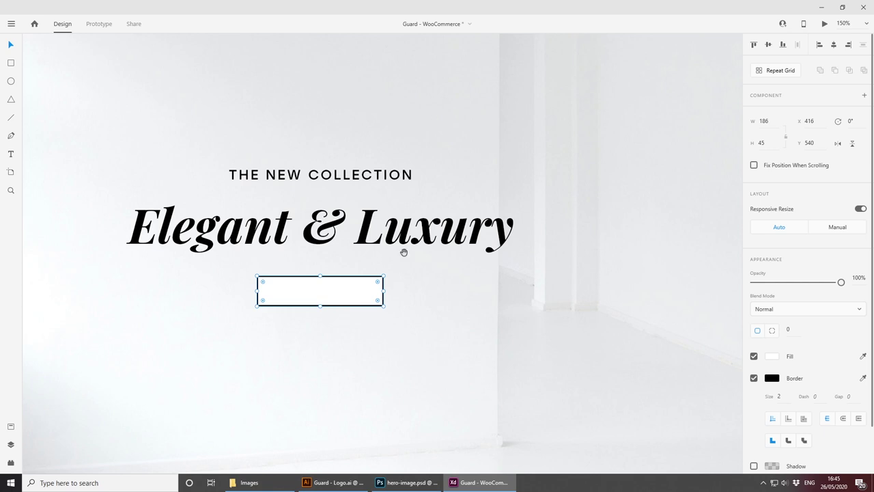
Step: Copy the navigation menu text and place the copy over the button rectangle at X 471, Y 553
{"action": "left_click_drag", "start_coordinate": [462, 141], "coordinate": [489, 294]}
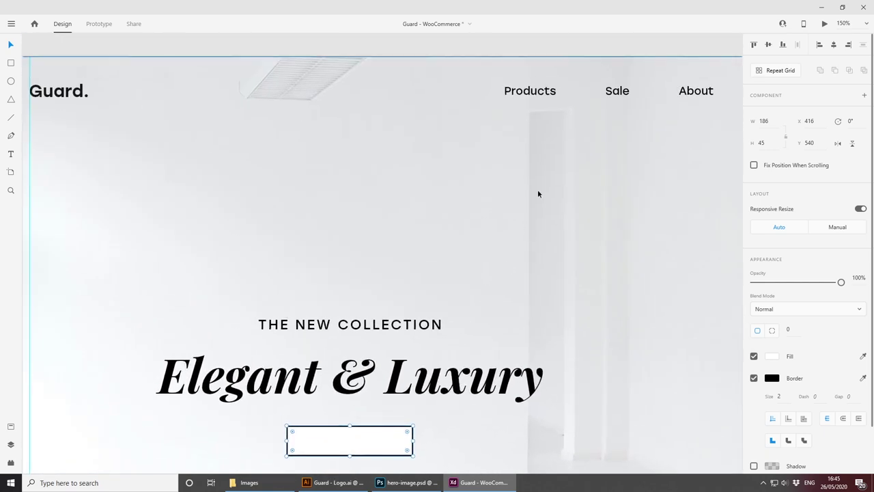
{"action": "left_click", "coordinate": [530, 90]}
{"action": "double_click", "coordinate": [529, 90]}
{"action": "double_click", "coordinate": [533, 92]}
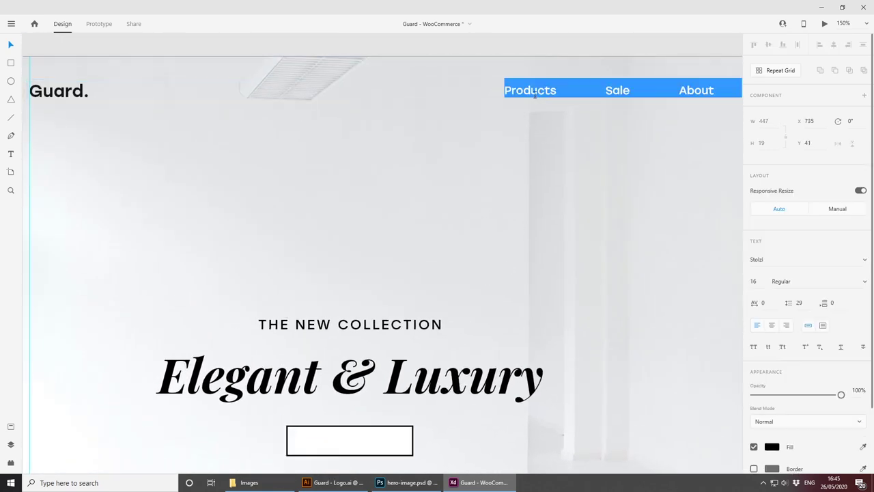
{"action": "left_click", "coordinate": [534, 95]}
{"action": "key", "text": "Escape"}
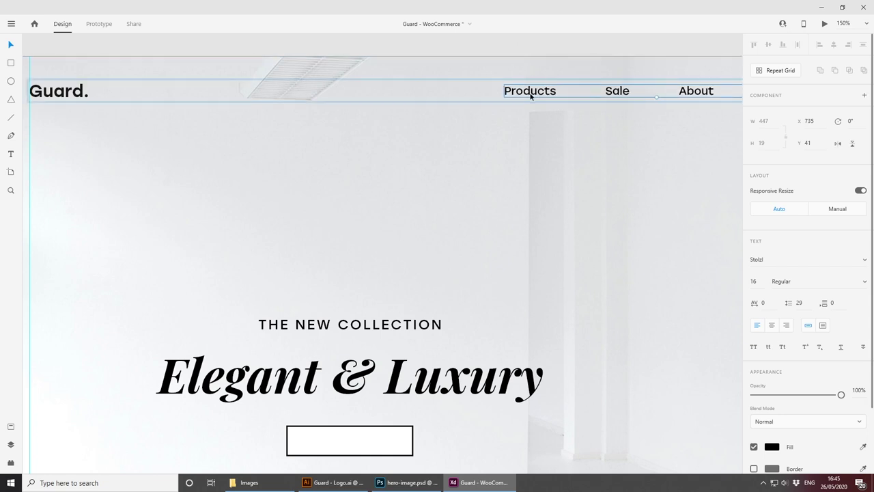
{"action": "double_click", "coordinate": [532, 95]}
{"action": "key", "text": "Escape"}
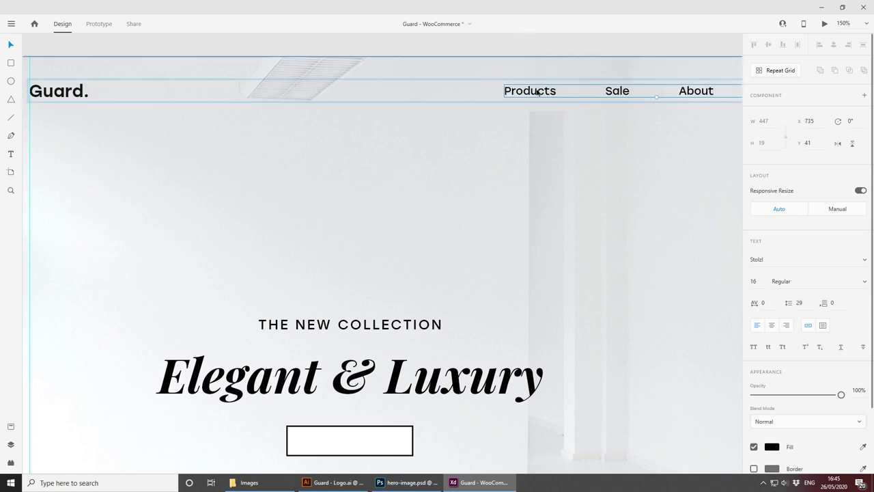
{"action": "left_click_drag", "start_coordinate": [536, 91], "coordinate": [472, 176]}
{"action": "key", "text": "ctrl+x"}
{"action": "left_click", "coordinate": [415, 272]}
{"action": "key", "text": "ctrl+v"}
{"action": "scroll", "coordinate": [471, 177], "scroll_direction": "down", "scroll_amount": 1}
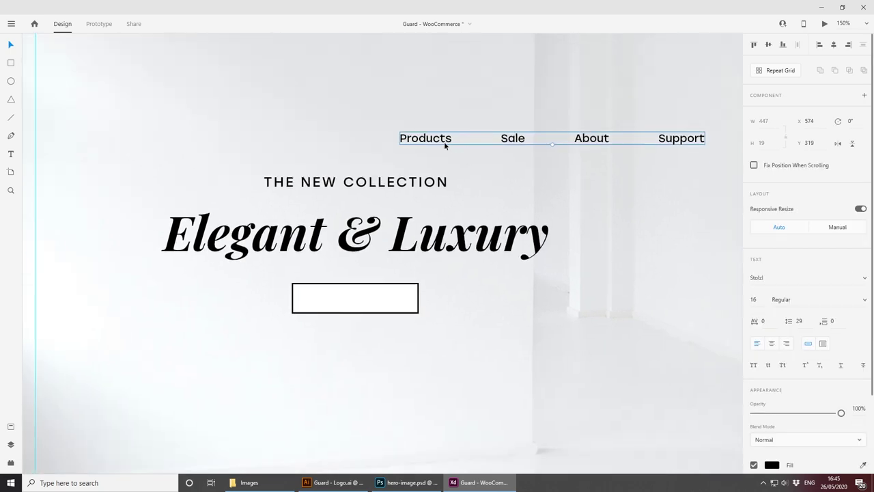
{"action": "left_click_drag", "start_coordinate": [445, 143], "coordinate": [371, 299]}
Step: Change the copied menu text to "BROWSE COLLECTION" and position it inside the button rectangle at X 420, Y 553
{"action": "double_click", "coordinate": [371, 299]}
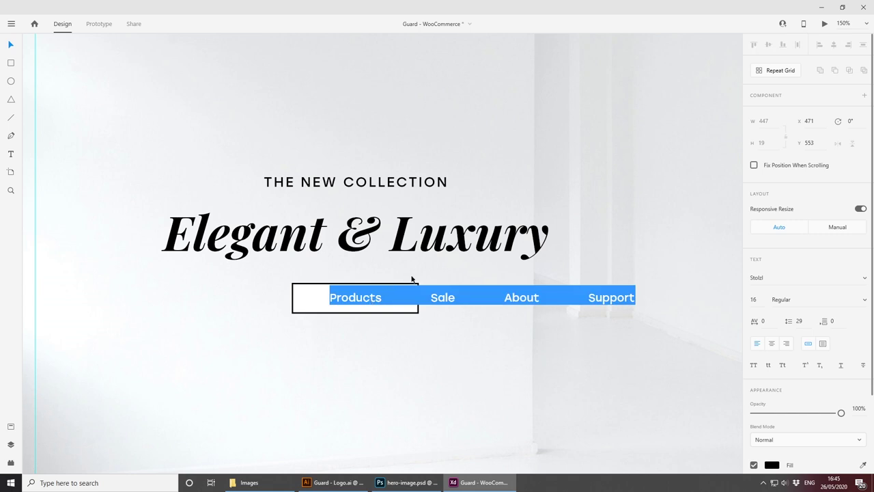
{"action": "type", "text": "BROWSE COL"}
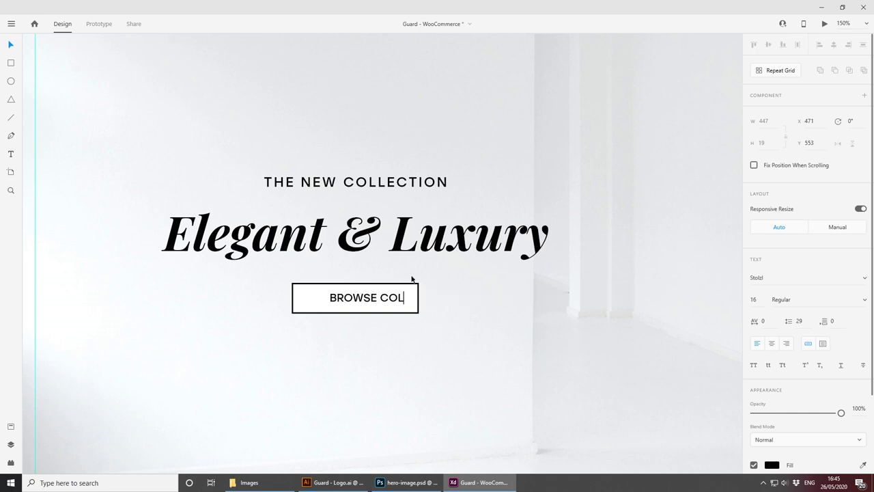
{"action": "type", "text": "LECTION"}
{"action": "key", "text": "Escape"}
{"action": "left_click_drag", "start_coordinate": [430, 300], "coordinate": [393, 301]}
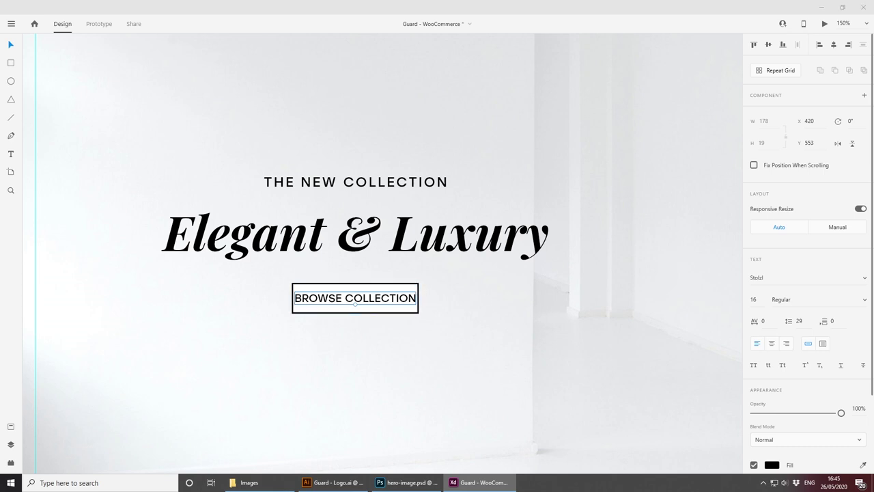
Step: Widen the button rectangle to about 210 and center the "BROWSE COLLECTION" label horizontally within it
{"action": "left_click", "coordinate": [386, 288]}
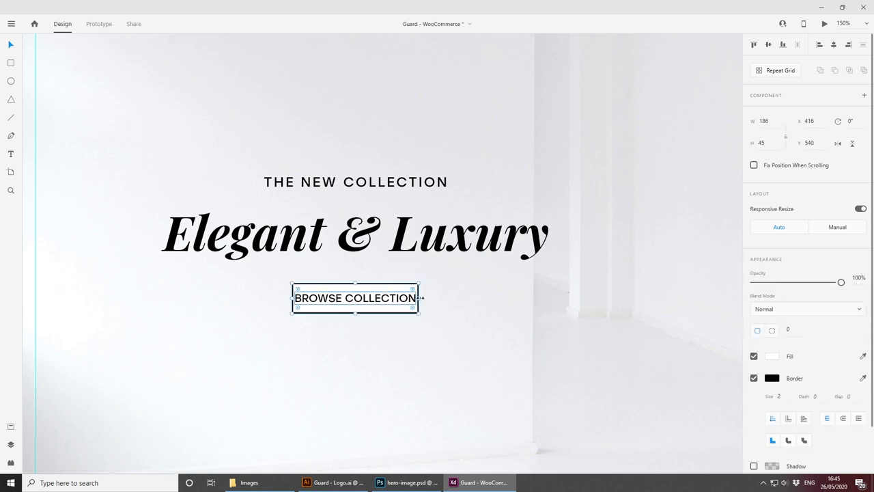
{"action": "left_click_drag", "start_coordinate": [418, 298], "coordinate": [436, 298]}
{"action": "left_click", "coordinate": [384, 300], "text": "shift"}
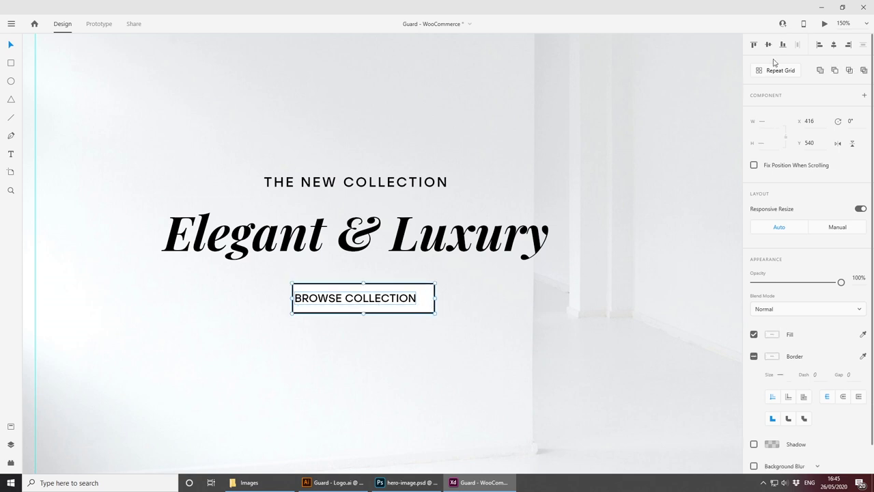
{"action": "left_click", "coordinate": [834, 46]}
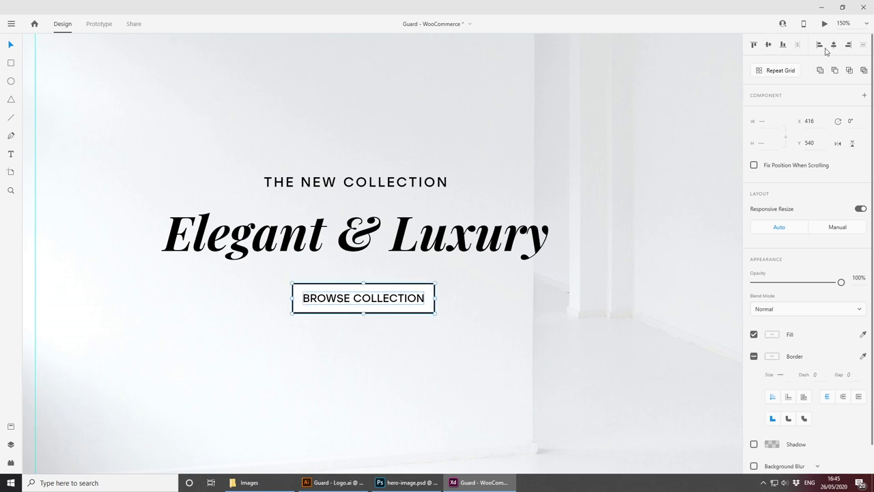
{"action": "left_click", "coordinate": [405, 361]}
{"action": "key", "text": "ctrl+minus"}
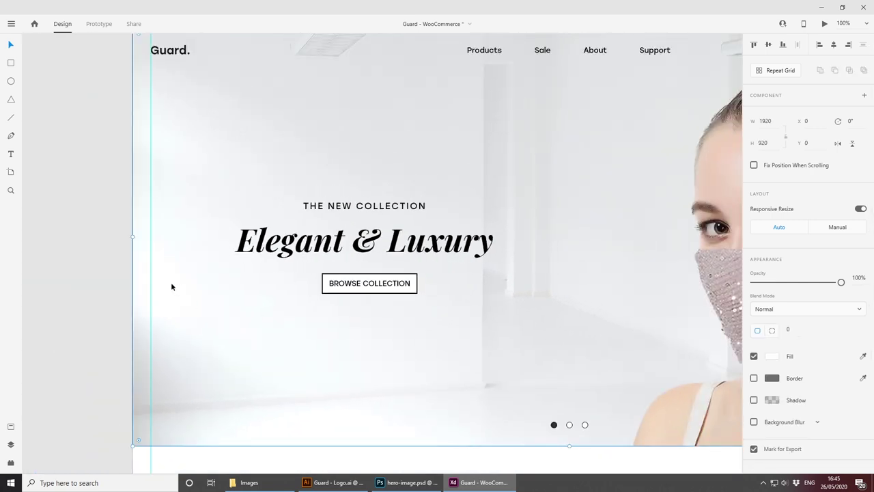
Step: Widen the button rectangle further to about 224 and center its label horizontally again
{"action": "left_click", "coordinate": [101, 244]}
{"action": "key", "text": "ctrl+2"}
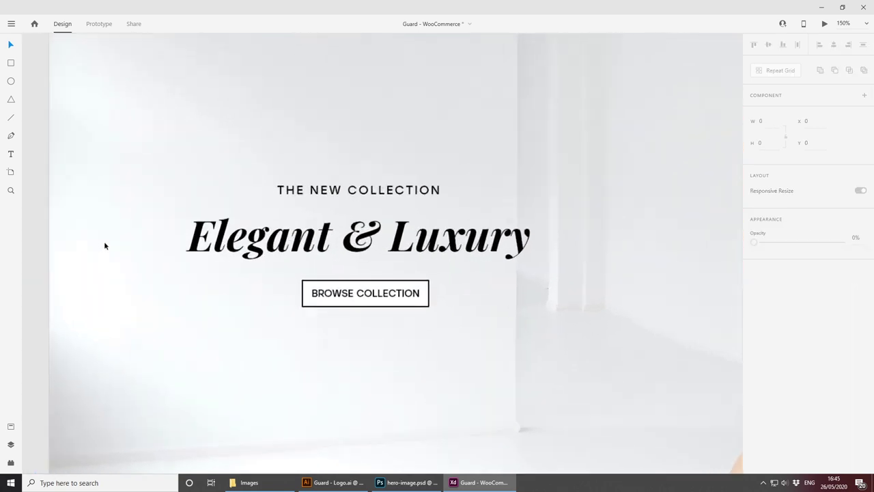
{"action": "left_click", "coordinate": [449, 313]}
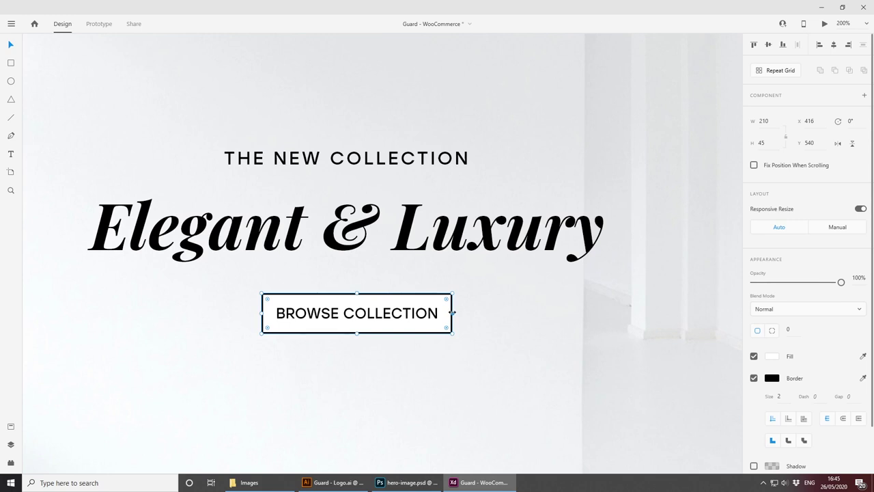
{"action": "left_click_drag", "start_coordinate": [450, 312], "coordinate": [461, 312]}
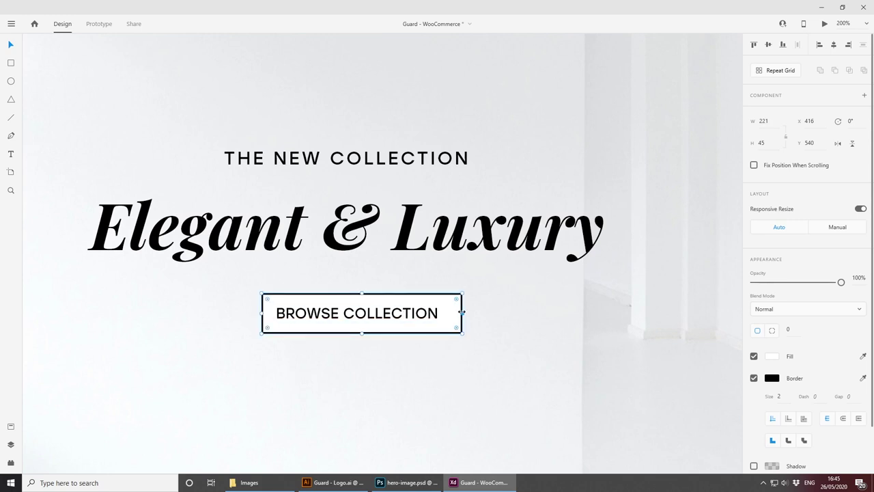
{"action": "left_click", "coordinate": [404, 313], "text": "shift"}
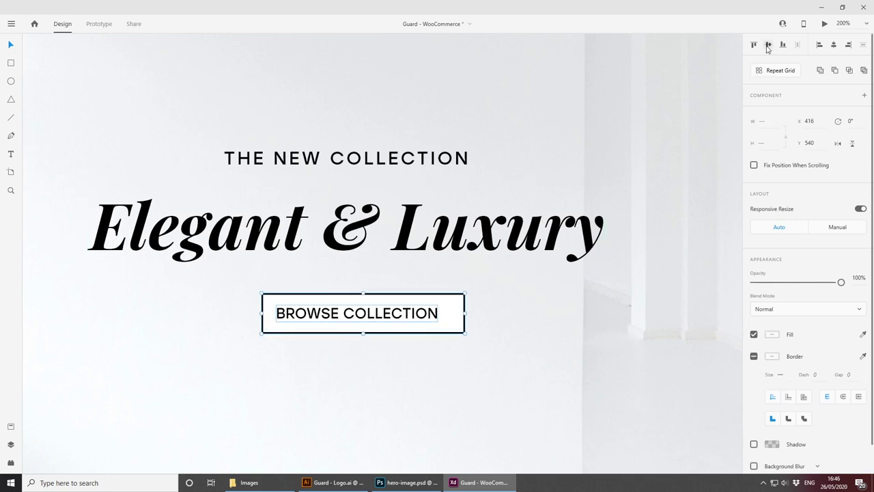
{"action": "left_click", "coordinate": [833, 45]}
Step: Move the button and its label to X 397, Y 540, centered beneath the heading
{"action": "left_click_drag", "start_coordinate": [392, 314], "coordinate": [373, 316]}
{"action": "key", "text": "ctrl+1"}
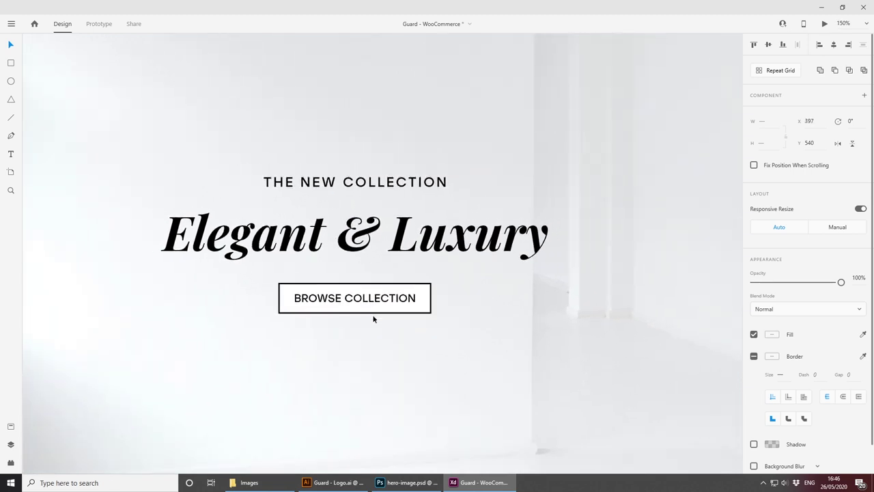
{"action": "left_click", "coordinate": [99, 238]}
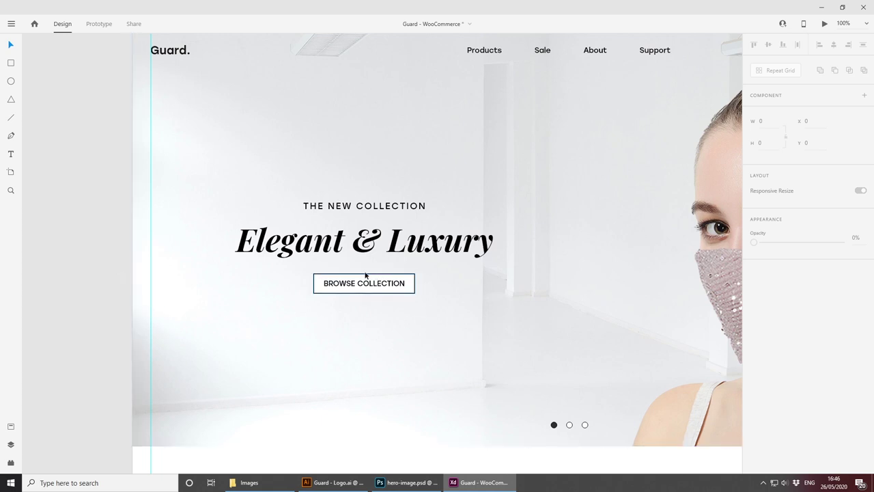
Step: Save the "BROWSE COLLECTION" button as a component and name it "Button"
{"action": "left_click", "coordinate": [348, 286]}
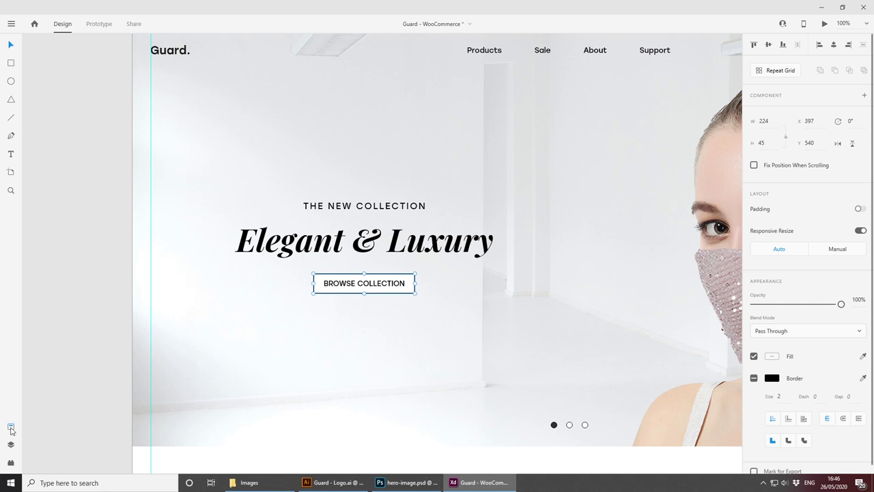
{"action": "left_click", "coordinate": [11, 427]}
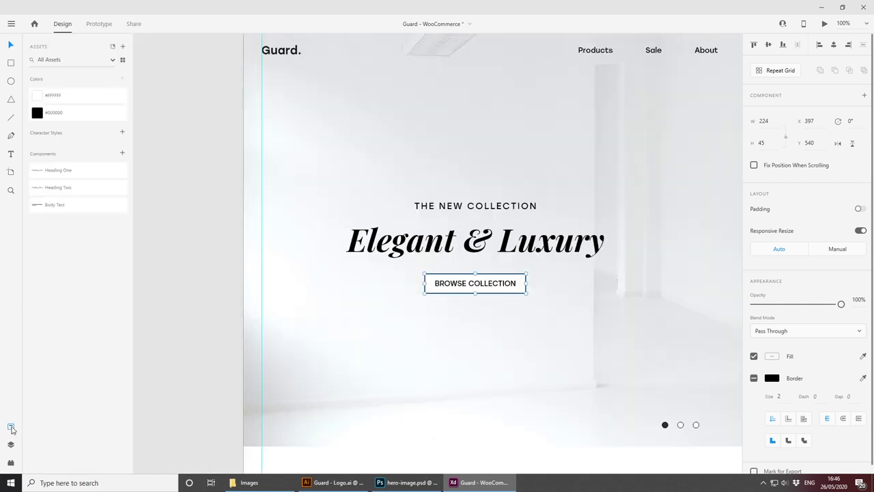
{"action": "left_click", "coordinate": [122, 153]}
{"action": "double_click", "coordinate": [61, 170]}
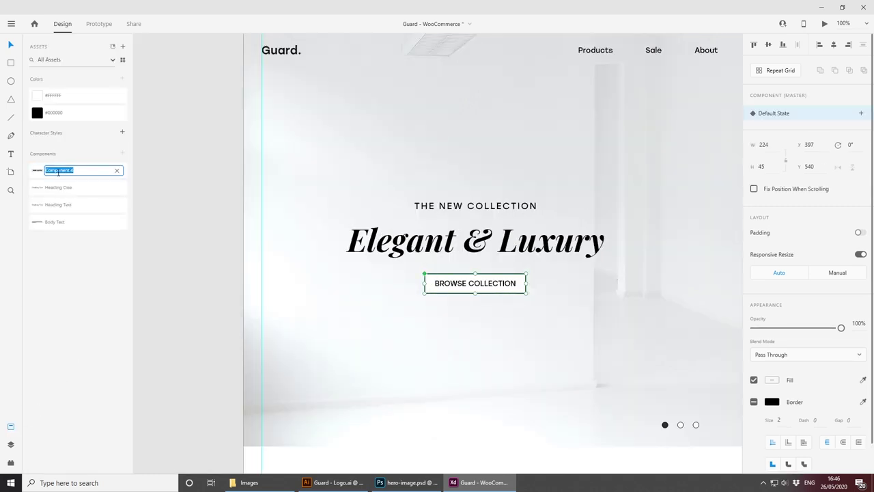
{"action": "type", "text": "Button"}
{"action": "key", "text": "Return"}
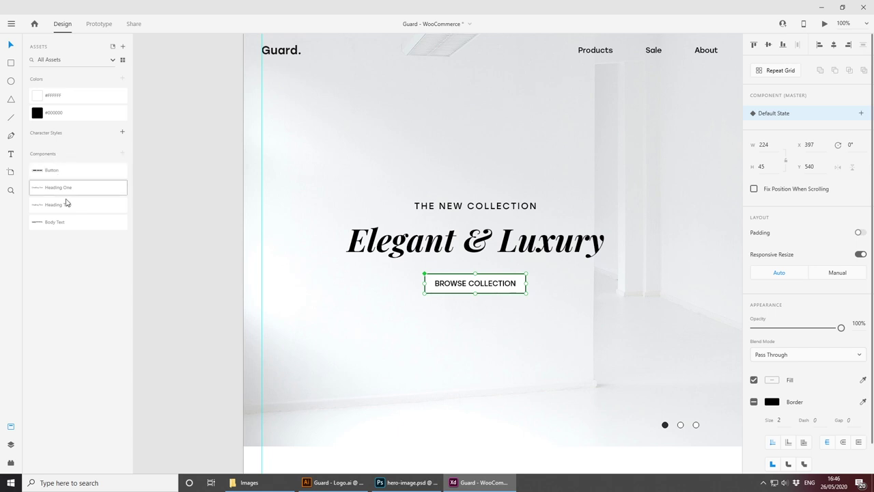
{"action": "left_click", "coordinate": [184, 261]}
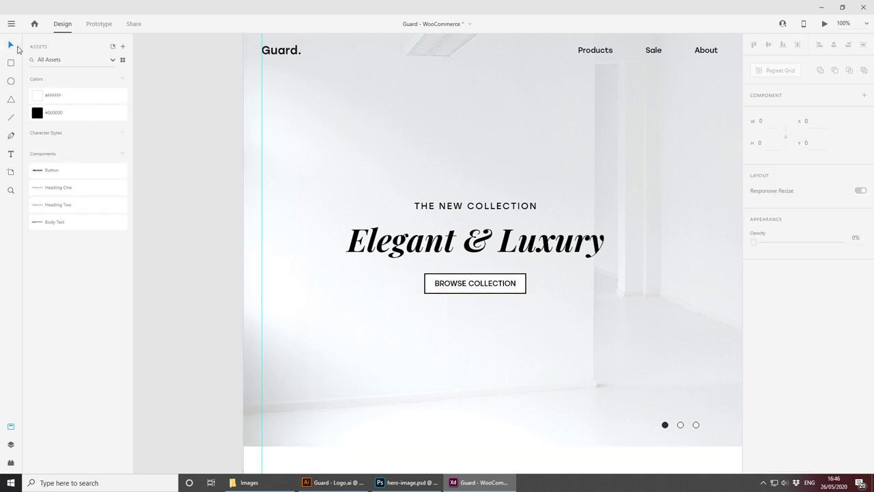
Step: Place the master button beneath the sample body text outside the artboard and an instance of it beneath the hero heading
{"action": "left_click_drag", "start_coordinate": [447, 280], "coordinate": [128, 208]}
{"action": "key", "text": "space"}
{"action": "left_click_drag", "start_coordinate": [222, 236], "coordinate": [487, 266]}
{"action": "left_click_drag", "start_coordinate": [416, 240], "coordinate": [706, 305]}
{"action": "scroll", "coordinate": [310, 252], "scroll_direction": "left", "scroll_amount": 3}
{"action": "key", "text": "ctrl+d"}
{"action": "left_click", "coordinate": [284, 246]}
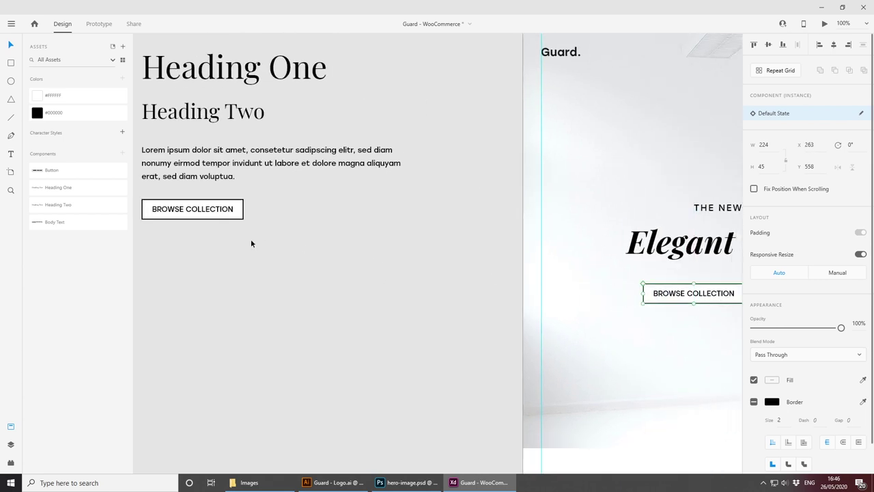
Step: Try a red #FF0000 border on the master button's rectangle and restore the border to black
{"action": "left_click", "coordinate": [228, 212]}
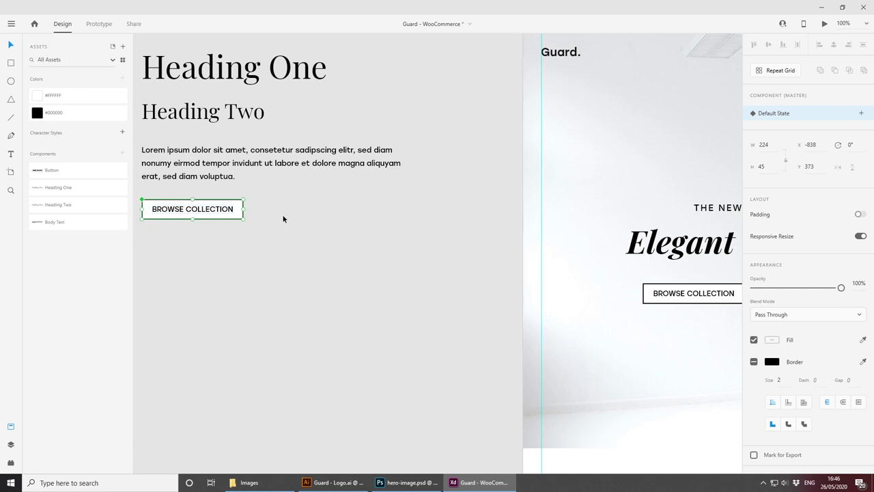
{"action": "double_click", "coordinate": [234, 204]}
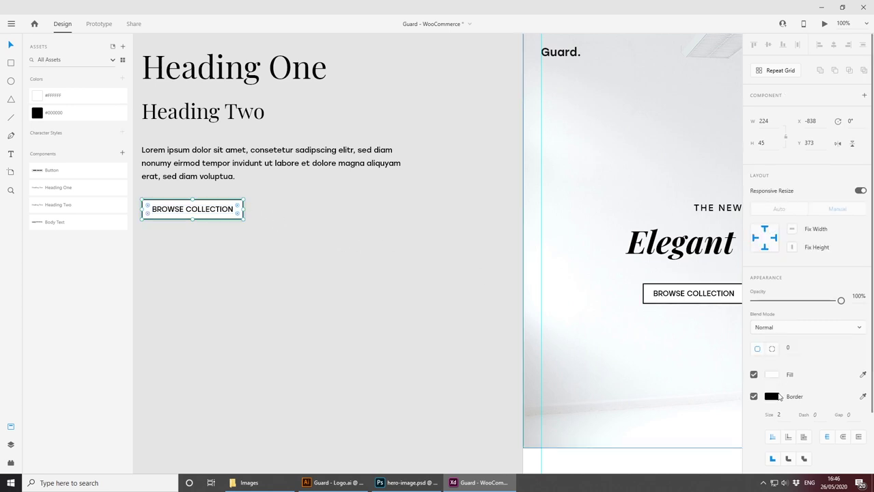
{"action": "left_click", "coordinate": [779, 396]}
{"action": "left_click_drag", "start_coordinate": [706, 356], "coordinate": [750, 331]}
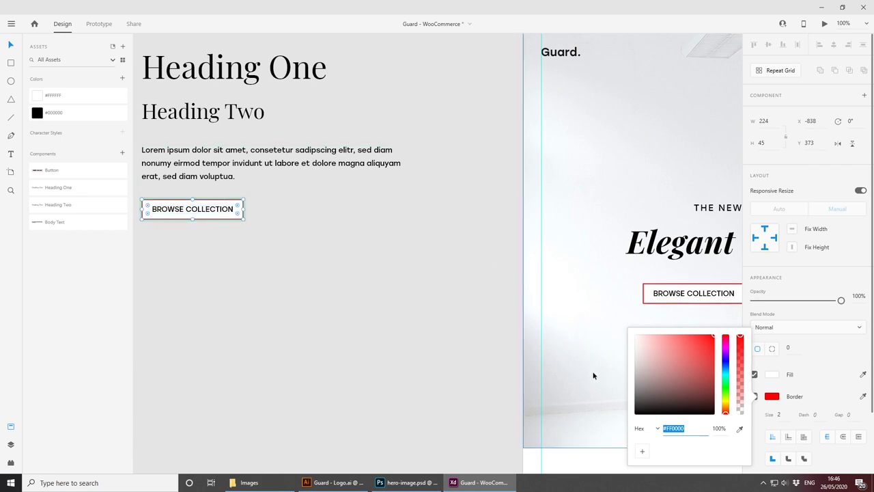
{"action": "left_click_drag", "start_coordinate": [647, 394], "coordinate": [587, 434]}
{"action": "left_click", "coordinate": [466, 317]}
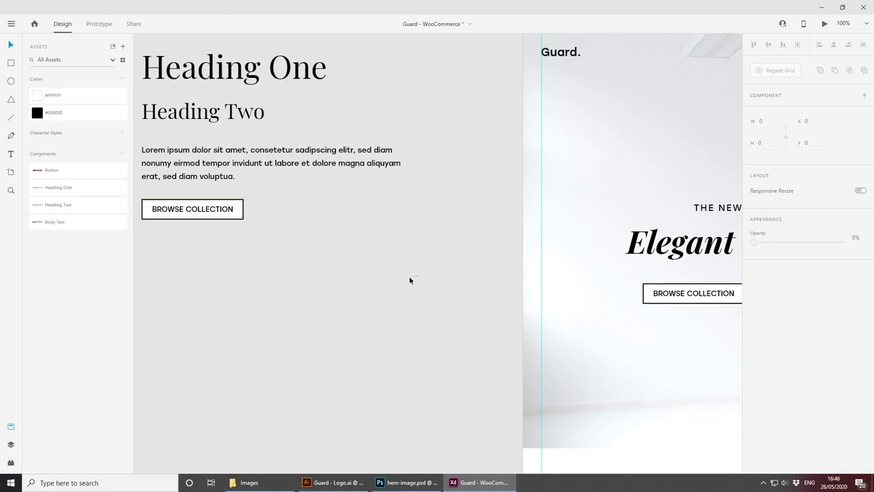
Step: Move the hero's button instance closer to the heading, to X 397, Y 524
{"action": "left_click_drag", "start_coordinate": [544, 268], "coordinate": [192, 243]}
{"action": "left_click_drag", "start_coordinate": [366, 273], "coordinate": [393, 290]}
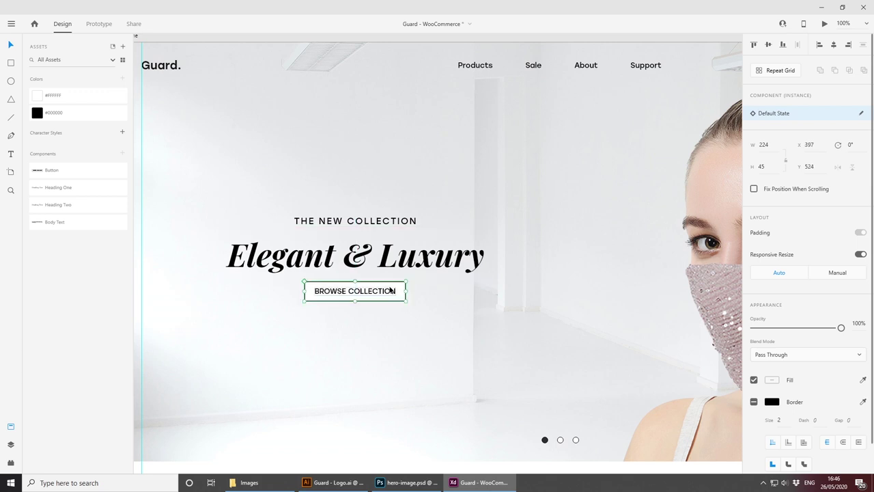
Step: Try aligning the tagline, heading and button on their vertical middles, and undo the alignment
{"action": "left_click", "coordinate": [400, 267], "text": "shift"}
{"action": "left_click", "coordinate": [366, 224], "text": "shift"}
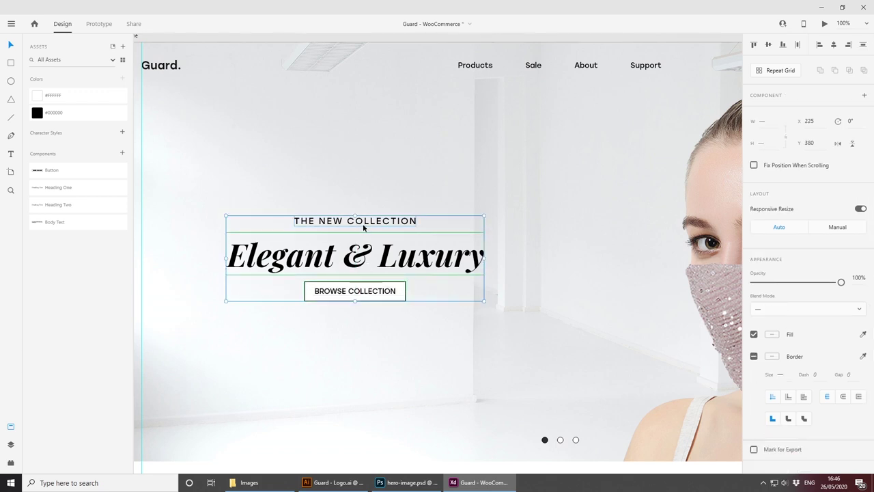
{"action": "left_click", "coordinate": [769, 46]}
{"action": "key", "text": "ctrl+z"}
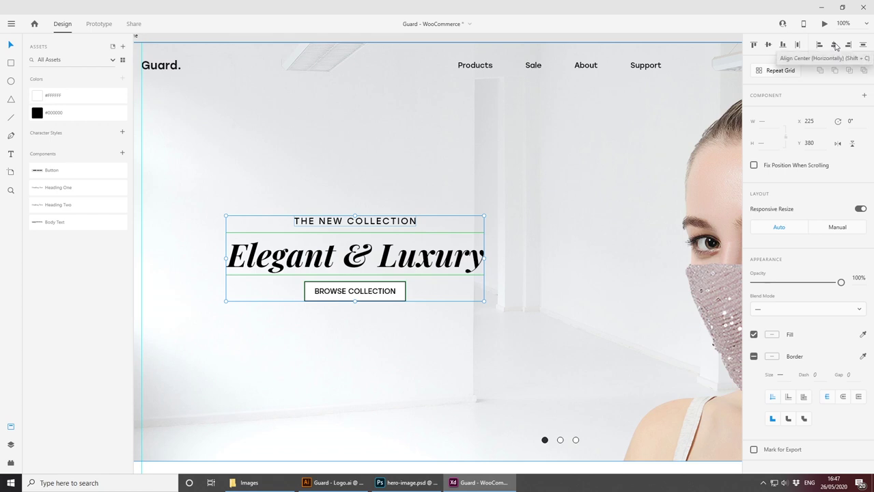
{"action": "left_click", "coordinate": [401, 361]}
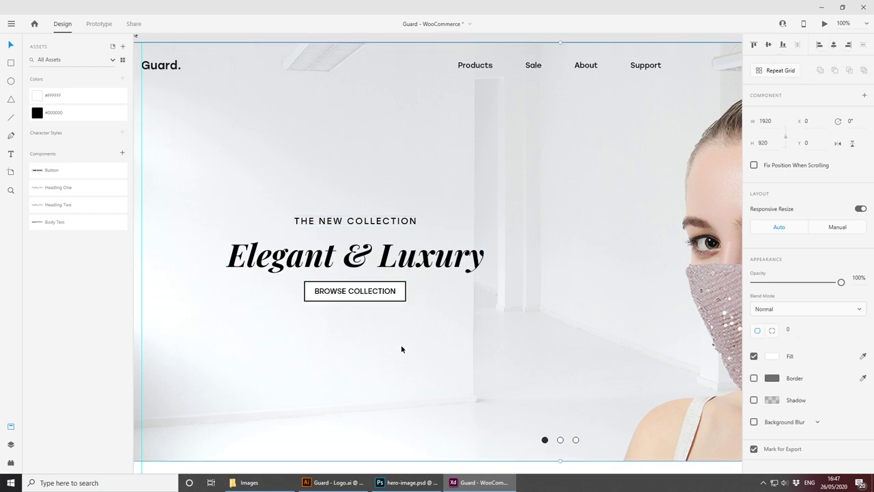
Step: Nudge the "BROWSE COLLECTION" button instance down to Y 533 beneath the heading
{"action": "left_click", "coordinate": [391, 298]}
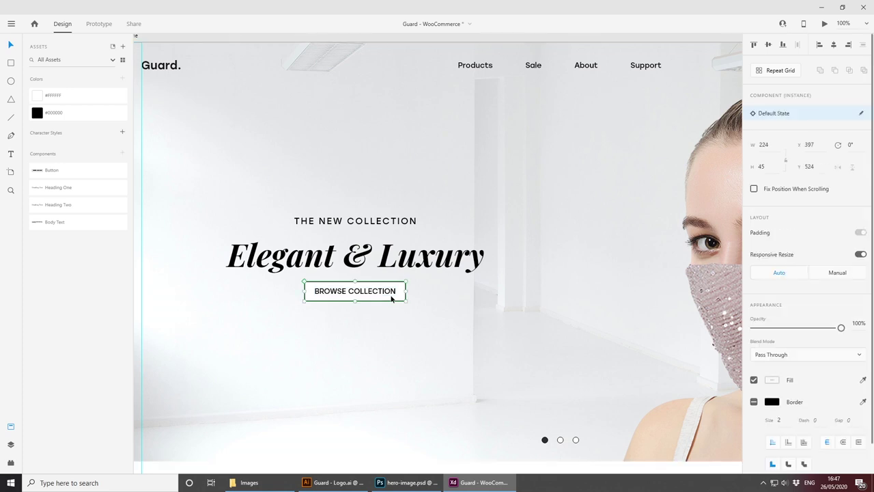
{"action": "key", "text": "Down"}
{"action": "key", "text": "Down"}
{"action": "key", "text": "Down"}
{"action": "key", "text": "Down"}
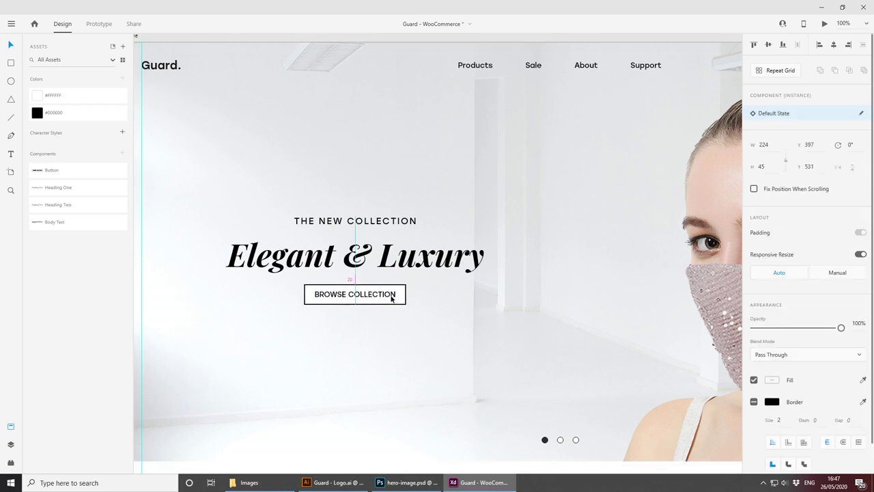
{"action": "left_click", "coordinate": [286, 337]}
{"action": "key", "text": "ctrl+minus"}
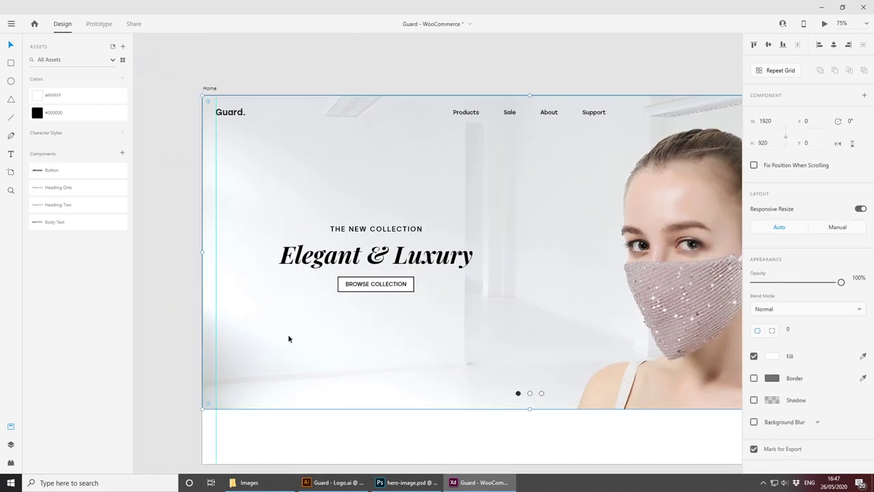
{"action": "left_click", "coordinate": [376, 286]}
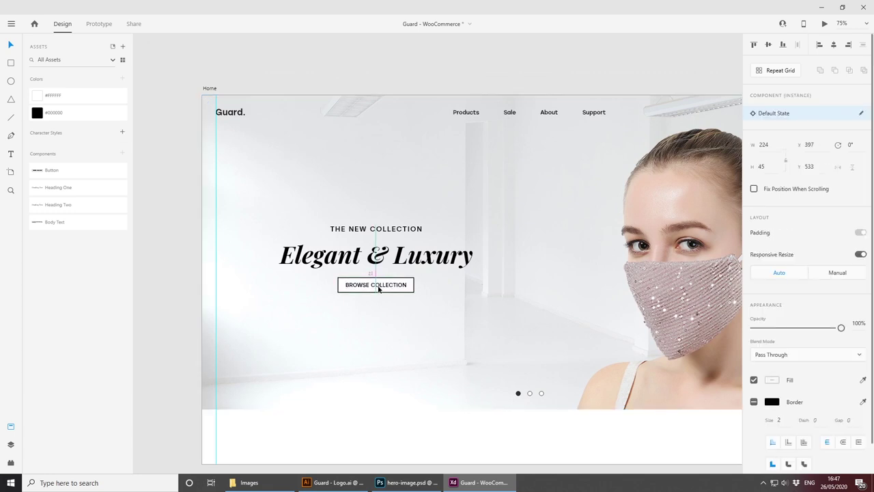
{"action": "left_click", "coordinate": [190, 273]}
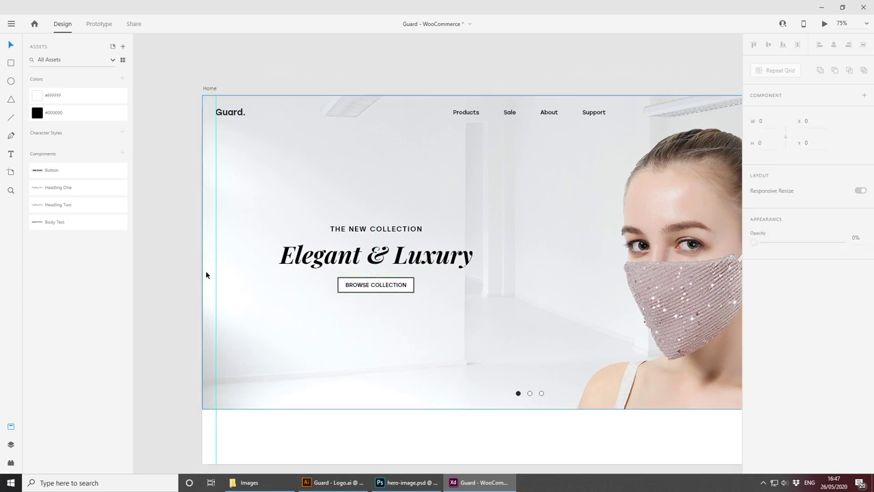
Step: Hide the document assets list to give the canvas more room and save the document
{"action": "key", "text": "ctrl+plus"}
{"action": "key", "text": "ctrl+minus"}
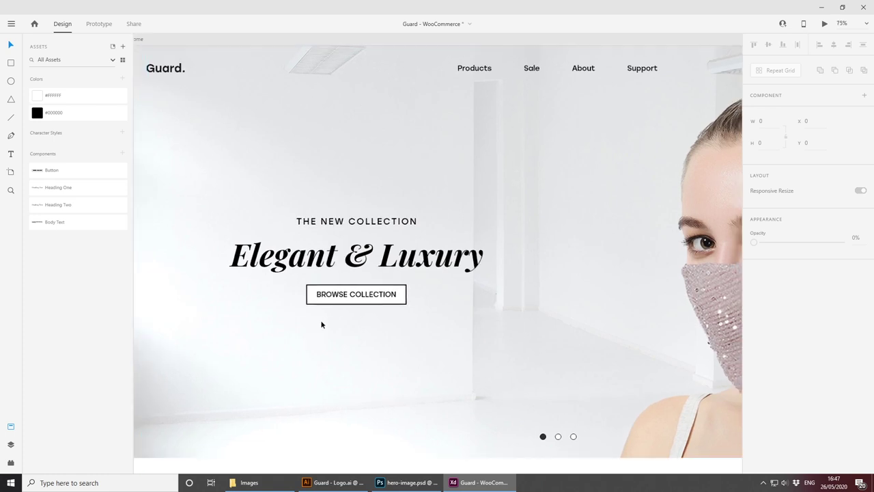
{"action": "left_click_drag", "start_coordinate": [328, 321], "coordinate": [286, 283]}
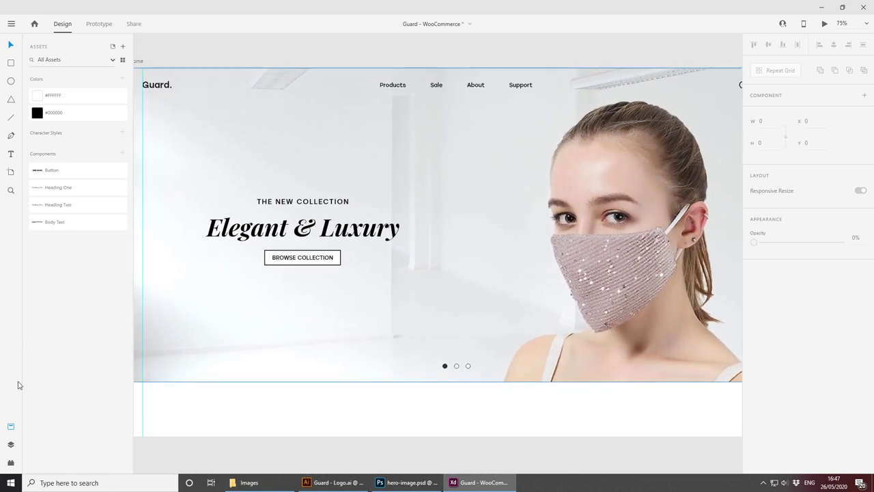
{"action": "left_click", "coordinate": [11, 426]}
{"action": "mouse_move", "coordinate": [207, 335]}
{"action": "left_mouse_down"}
{"action": "mouse_move", "coordinate": [266, 344]}
{"action": "mouse_move", "coordinate": [390, 316]}
{"action": "mouse_move", "coordinate": [217, 328]}
{"action": "left_mouse_up"}
{"action": "key", "text": "ctrl+plus"}
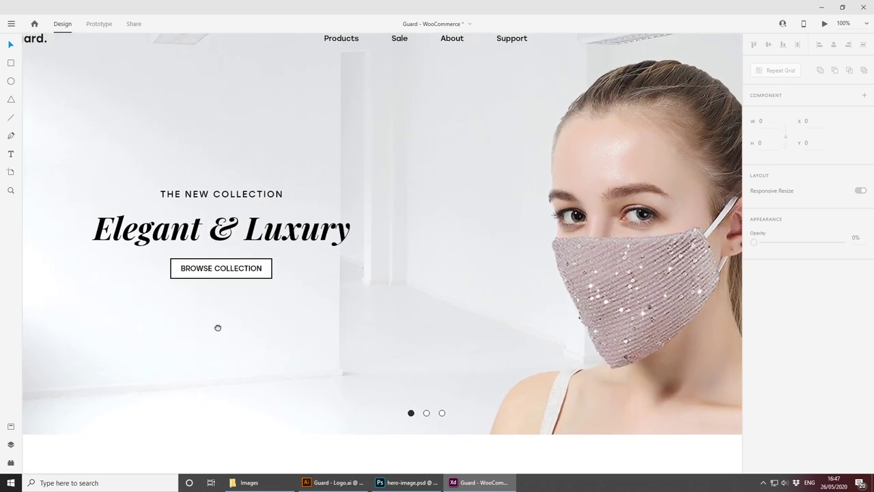
{"action": "key", "text": "ctrl+minus"}
{"action": "mouse_move", "coordinate": [277, 317]}
{"action": "left_mouse_down"}
{"action": "mouse_move", "coordinate": [247, 314]}
{"action": "mouse_move", "coordinate": [279, 318]}
{"action": "left_mouse_up"}
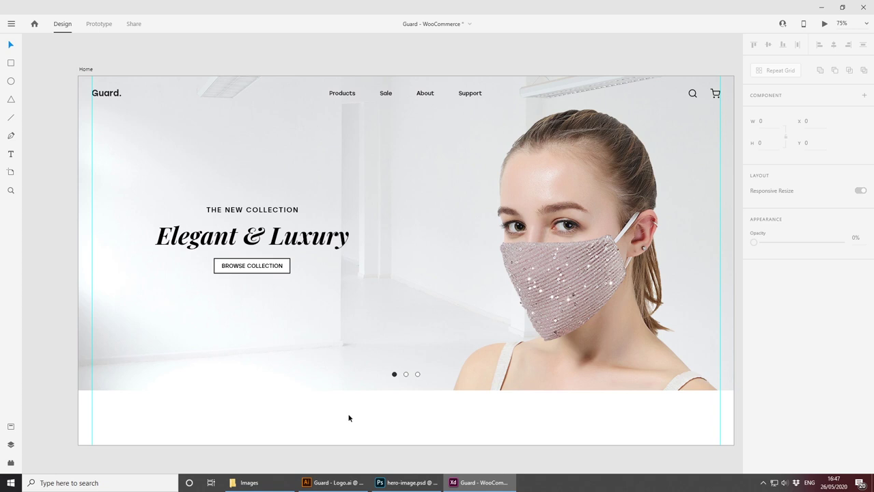
{"action": "key", "text": "ctrl+s"}
Step: Extend the Home artboard downward to a height of 3221
{"action": "left_click_drag", "start_coordinate": [405, 411], "coordinate": [370, 393]}
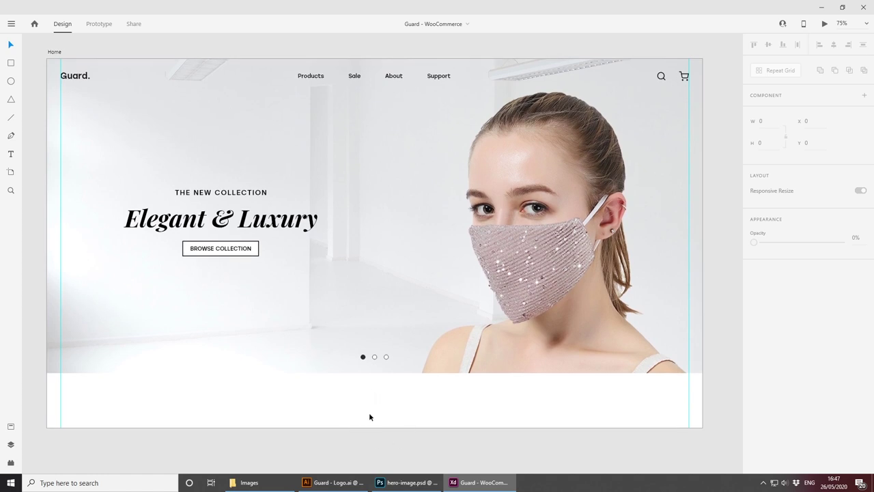
{"action": "double_click", "coordinate": [369, 412]}
{"action": "left_click", "coordinate": [712, 381]}
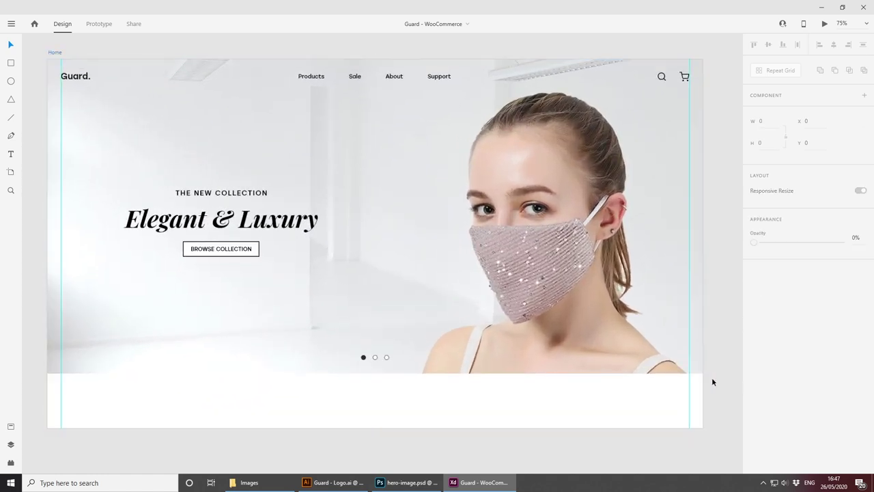
{"action": "left_click", "coordinate": [309, 396]}
{"action": "key", "text": "ctrl+minus"}
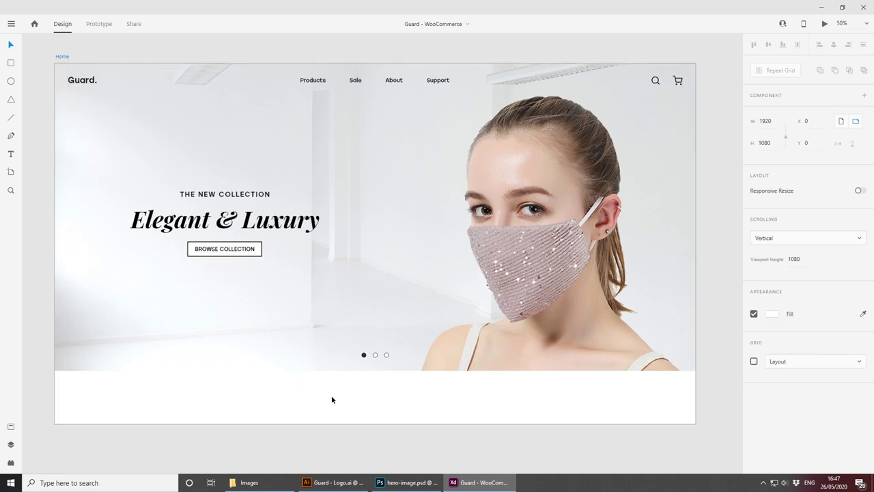
{"action": "left_click_drag", "start_coordinate": [381, 333], "coordinate": [365, 347]}
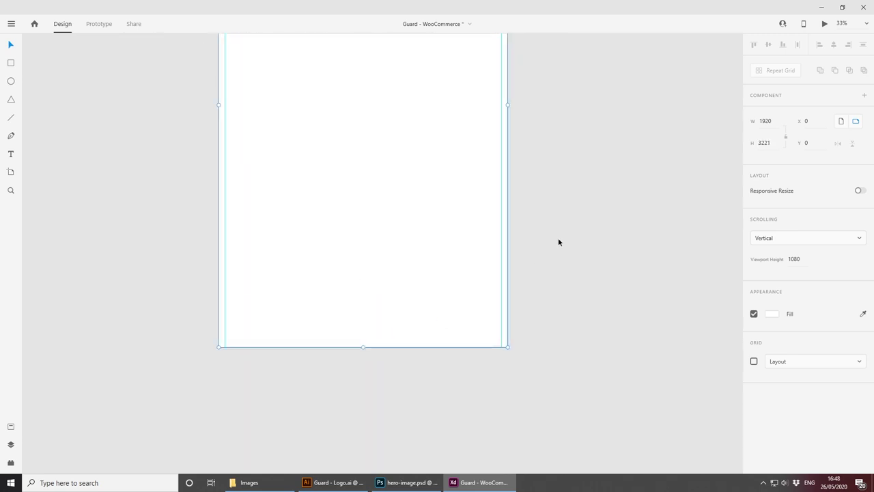
{"action": "scroll", "coordinate": [430, 326], "scroll_direction": "up", "scroll_amount": 5}
{"action": "left_click", "coordinate": [524, 271]}
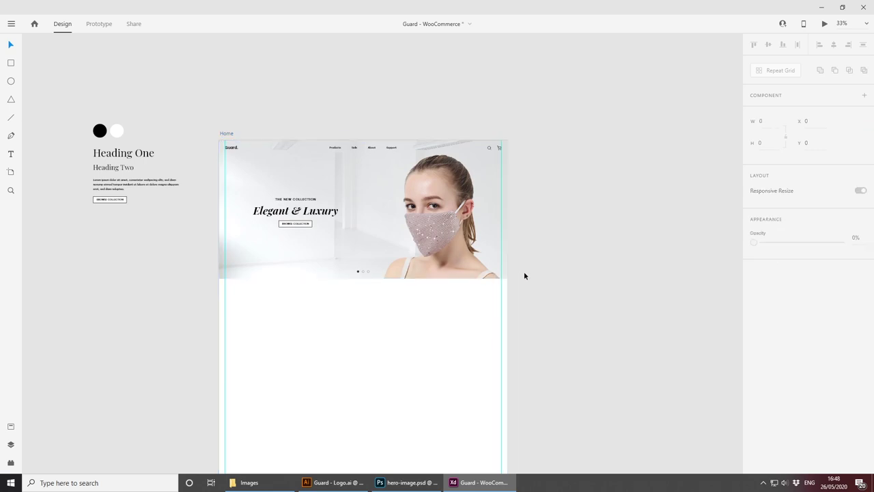
Step: Try to shift the hero image down into the empty area, and undo the move
{"action": "key", "text": "ctrl+equal"}
{"action": "key", "text": "ctrl+equal"}
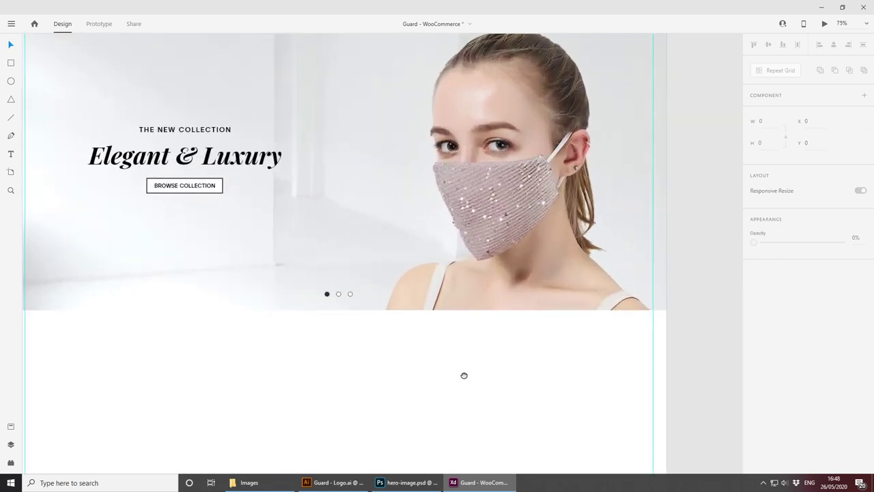
{"action": "left_click_drag", "start_coordinate": [464, 376], "coordinate": [511, 342]}
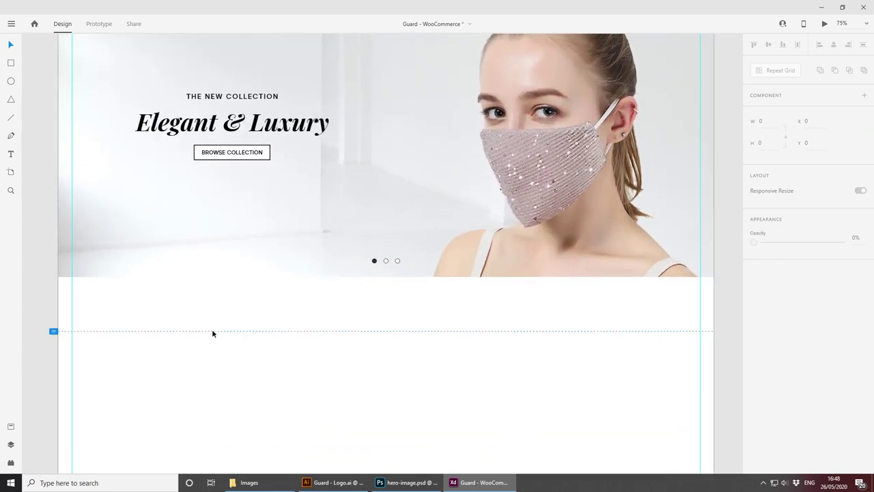
{"action": "left_click_drag", "start_coordinate": [358, 264], "coordinate": [352, 343]}
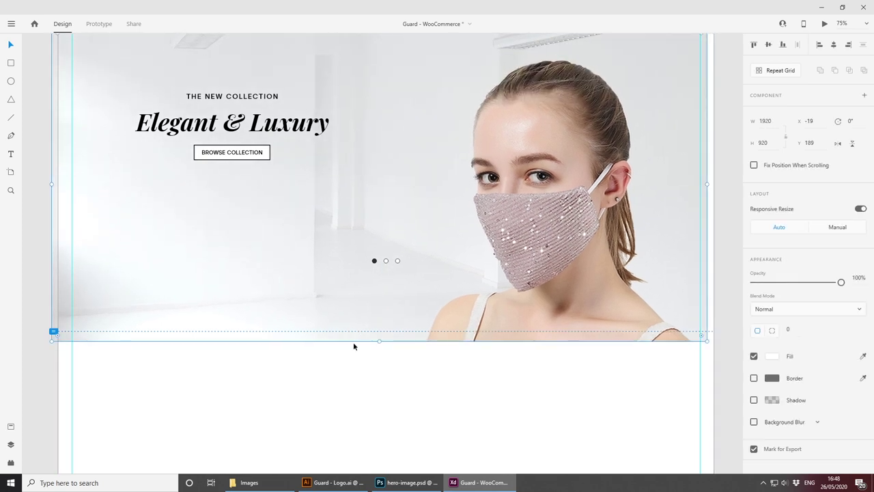
{"action": "key", "text": "ctrl+z"}
Step: Preview the Home artboard on desktop and review the empty area beneath the hero section
{"action": "scroll", "coordinate": [386, 361], "scroll_direction": "up", "scroll_amount": 2}
{"action": "scroll", "coordinate": [385, 361], "scroll_direction": "right", "scroll_amount": 1}
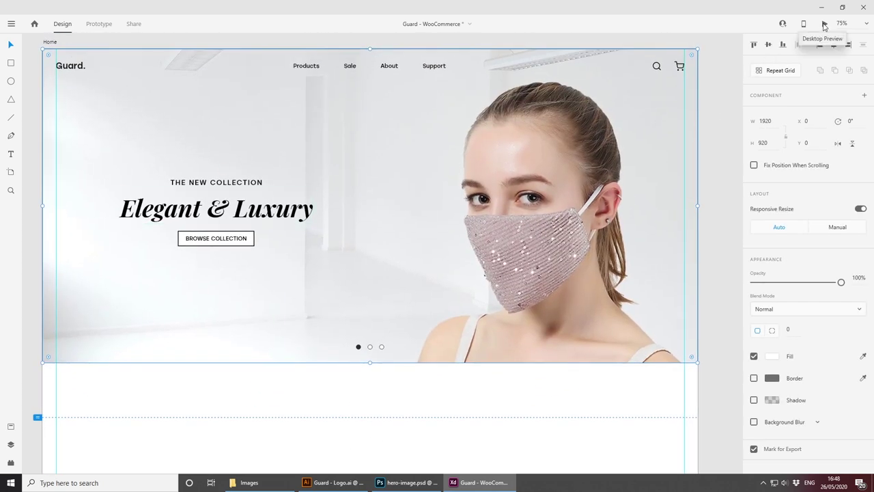
{"action": "left_click", "coordinate": [824, 25]}
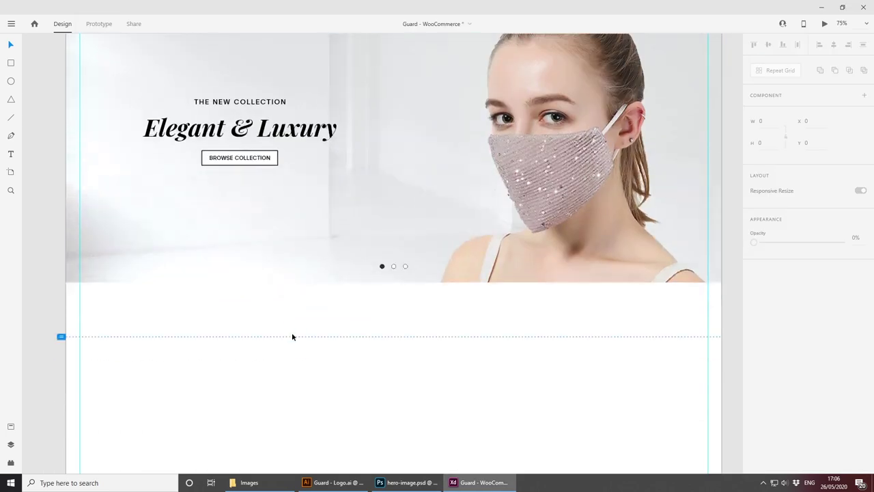
{"action": "scroll", "coordinate": [292, 332], "scroll_direction": "up", "scroll_amount": 5}
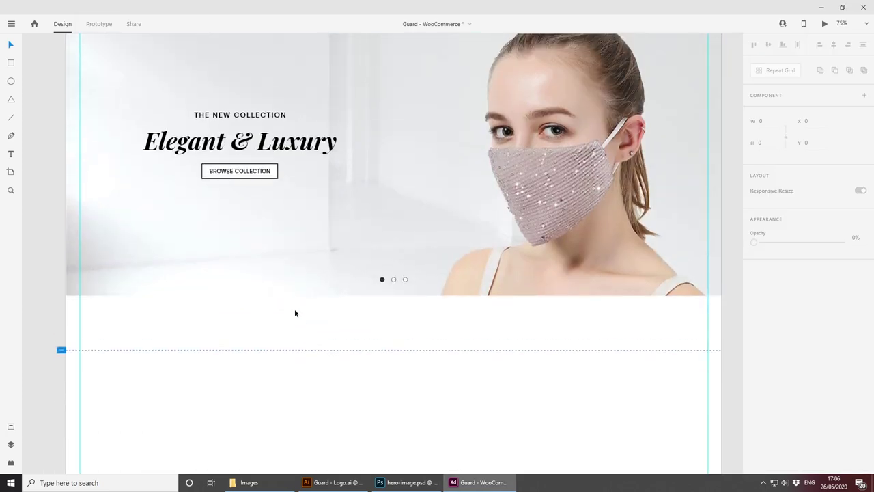
{"action": "scroll", "coordinate": [305, 312], "scroll_direction": "down", "scroll_amount": 8}
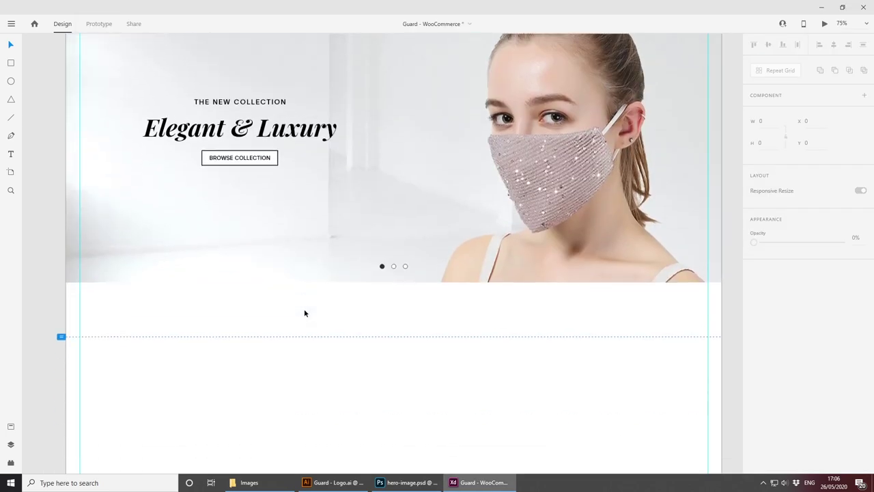
{"action": "scroll", "coordinate": [304, 310], "scroll_direction": "down", "scroll_amount": 1}
{"action": "left_click_drag", "start_coordinate": [377, 256], "coordinate": [362, 258]}
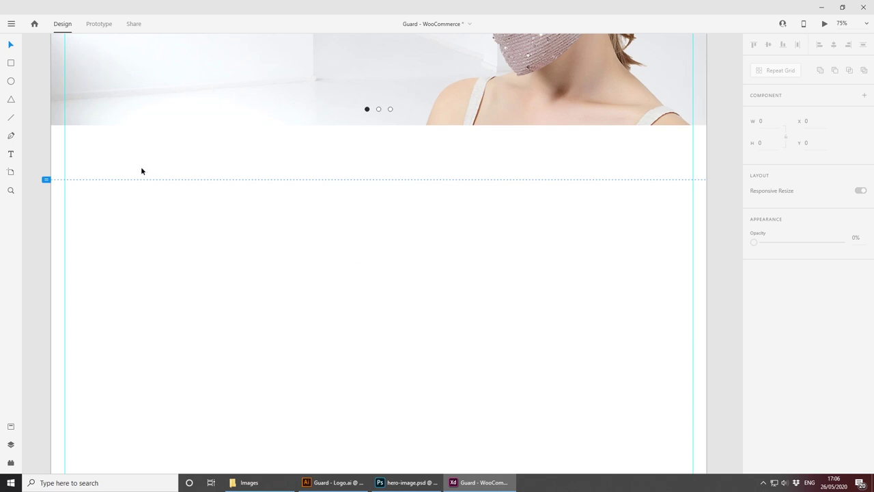
Step: Draw a spacer rectangle 120 wide directly beneath the hero image and set its height to 90
{"action": "left_click_drag", "start_coordinate": [66, 162], "coordinate": [365, 311]}
{"action": "left_click_drag", "start_coordinate": [426, 157], "coordinate": [690, 327]}
{"action": "left_click_drag", "start_coordinate": [341, 134], "coordinate": [408, 193]}
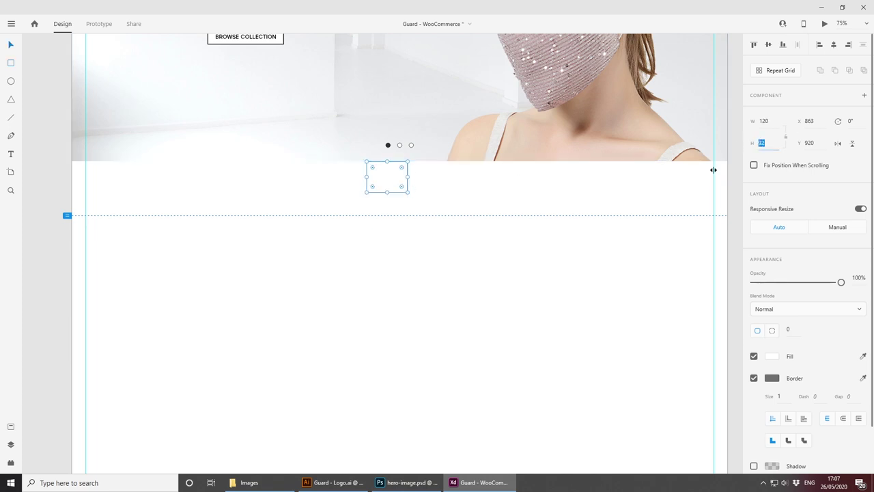
{"action": "type", "text": "90"}
{"action": "key", "text": "Return"}
{"action": "left_click", "coordinate": [484, 285]}
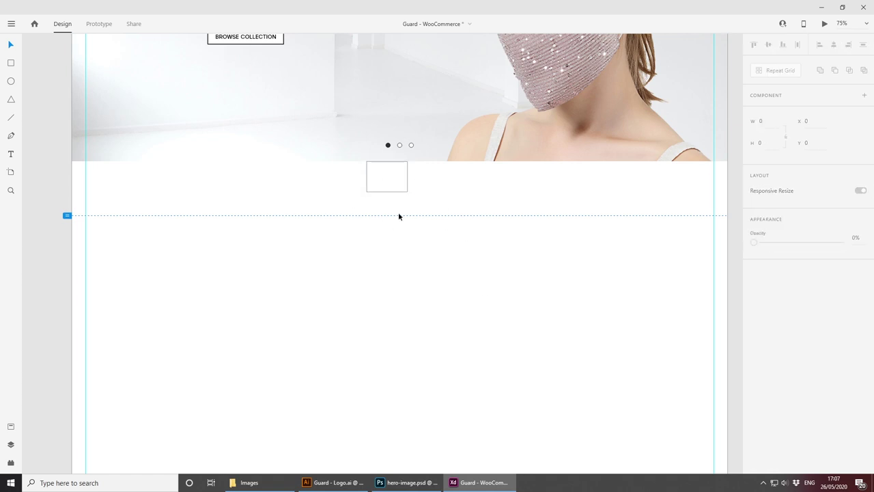
Step: Place a horizontal guide along the bottom edge of the spacer rectangle beneath the hero
{"action": "left_click_drag", "start_coordinate": [302, 82], "coordinate": [284, 281]}
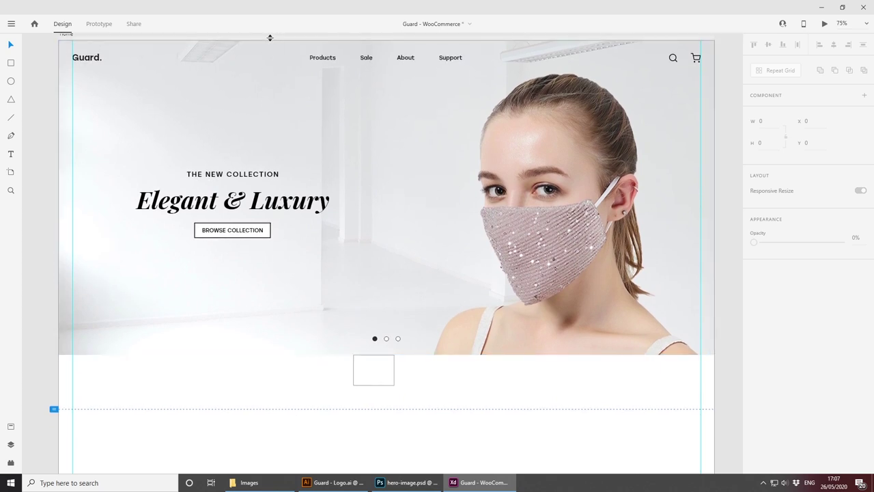
{"action": "left_click_drag", "start_coordinate": [270, 38], "coordinate": [394, 232]}
Step: Rotate the spacer rectangle to -90° against the artboard's left edge at X 0, Y 1088, and place a vertical guide along its inner edge
{"action": "left_click", "coordinate": [373, 194]}
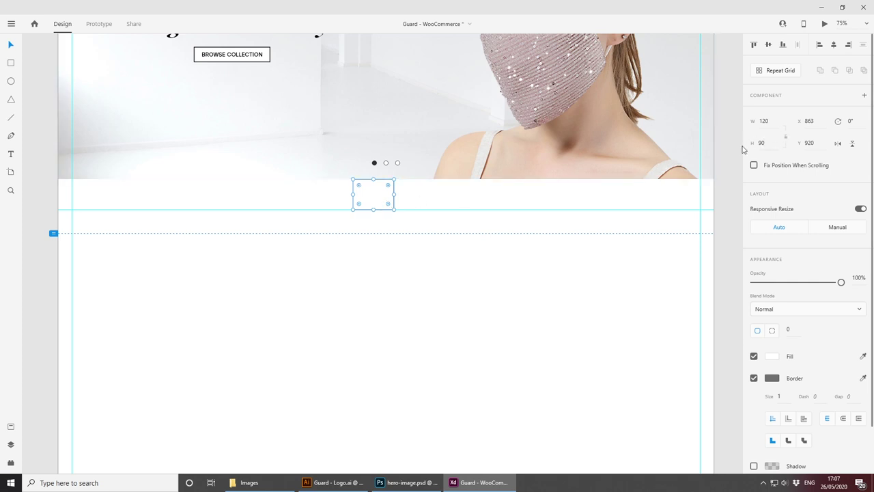
{"action": "left_click_drag", "start_coordinate": [396, 177], "coordinate": [339, 150]}
{"action": "left_click_drag", "start_coordinate": [375, 196], "coordinate": [75, 259]}
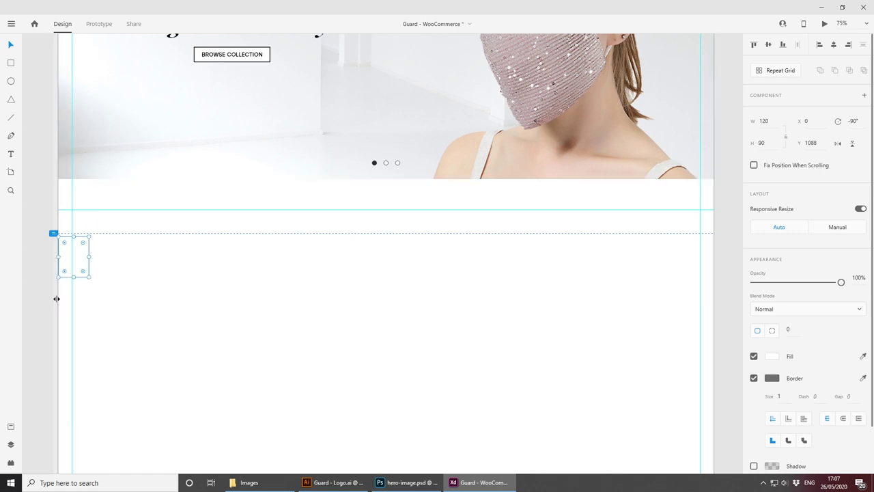
{"action": "left_click_drag", "start_coordinate": [57, 296], "coordinate": [88, 304]}
Step: Use the spacer rectangle at X 1830 to place a vertical guide 90 in from the artboard's right edge, and delete the rectangle
{"action": "left_click_drag", "start_coordinate": [77, 267], "coordinate": [699, 268]}
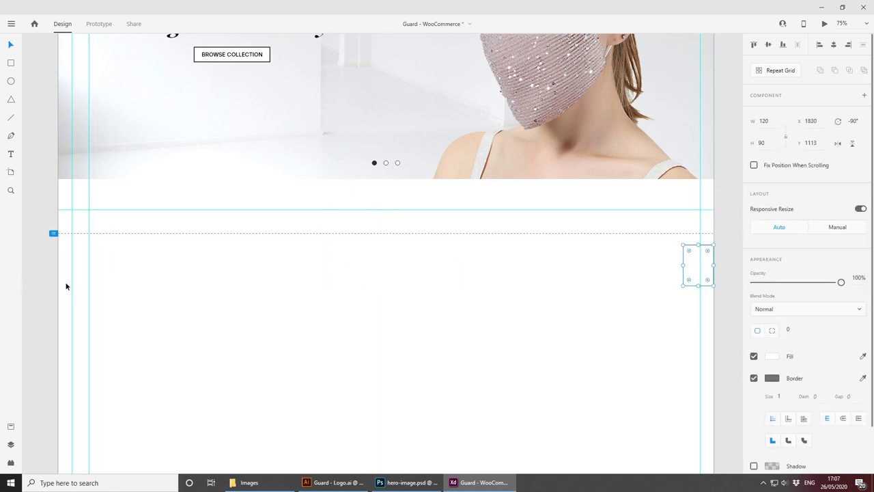
{"action": "left_click_drag", "start_coordinate": [57, 281], "coordinate": [682, 281]}
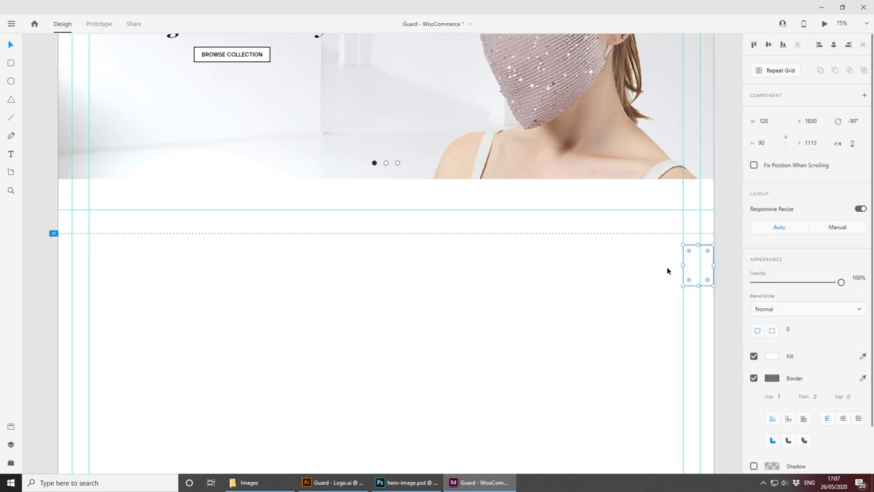
{"action": "key", "text": "Delete"}
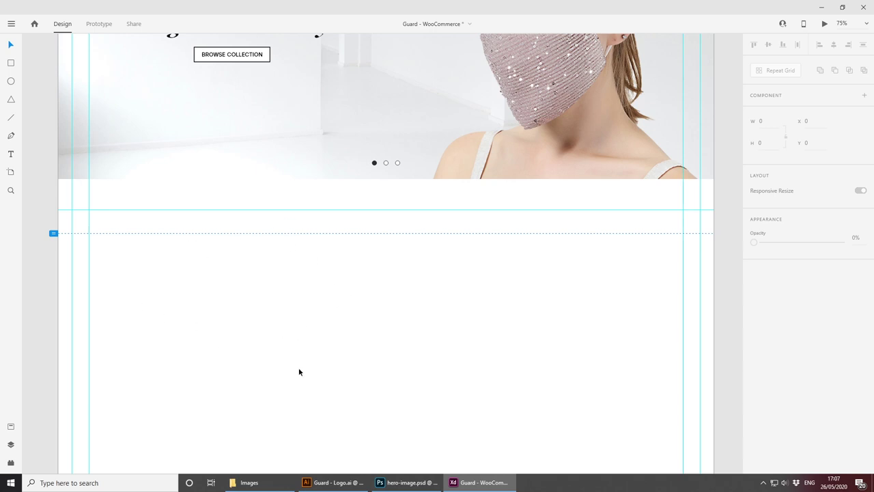
Step: Draw a rectangle about 973 by 355 beneath the hero and position it against the inner left guide at X 90, Y 1143
{"action": "scroll", "coordinate": [298, 371], "scroll_direction": "down", "scroll_amount": 1}
{"action": "scroll", "coordinate": [296, 365], "scroll_direction": "up", "scroll_amount": 1}
{"action": "left_click", "coordinate": [11, 63]}
{"action": "left_click_drag", "start_coordinate": [75, 217], "coordinate": [404, 331]}
{"action": "key", "text": "v"}
{"action": "left_click_drag", "start_coordinate": [222, 249], "coordinate": [217, 287]}
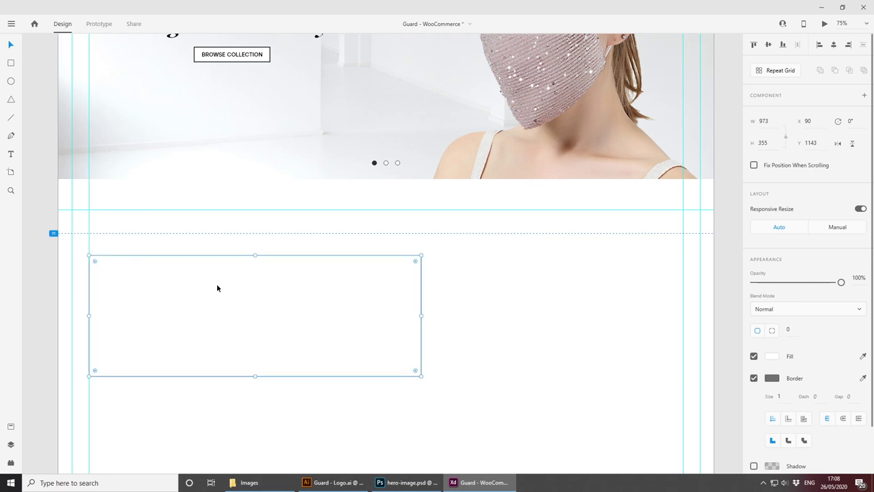
Step: Draw a spacer rectangle as wide as the left margin beneath the hero and move it near the artboard's centre, against the horizontal guide
{"action": "left_click", "coordinate": [11, 65]}
{"action": "left_click_drag", "start_coordinate": [60, 190], "coordinate": [90, 246]}
{"action": "left_click_drag", "start_coordinate": [72, 206], "coordinate": [376, 230]}
{"action": "key", "text": "ctrl+z"}
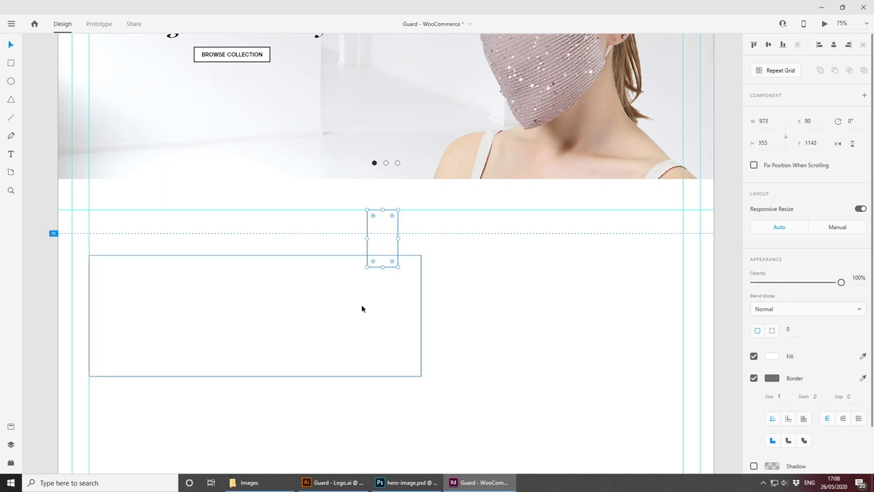
Step: Move the large rectangle down to Y 1215 and centre the spacer rectangle horizontally against the hero
{"action": "left_click", "coordinate": [412, 316]}
{"action": "left_click_drag", "start_coordinate": [373, 290], "coordinate": [378, 301]}
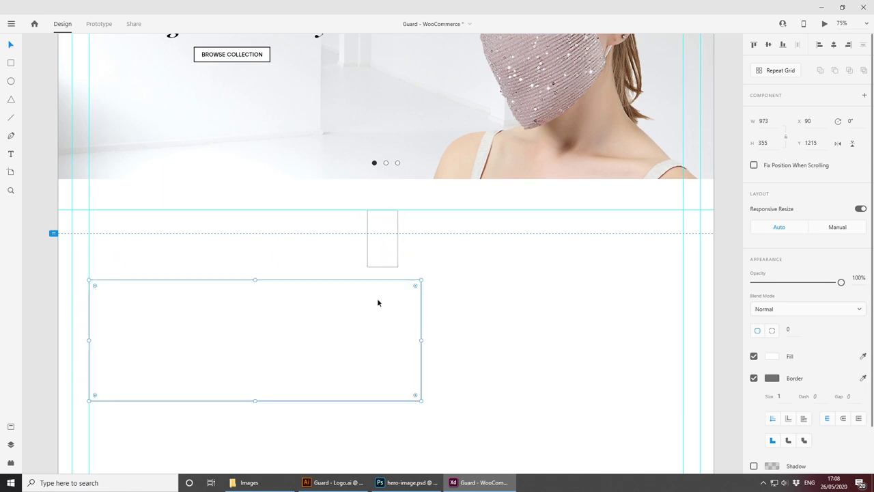
{"action": "left_click", "coordinate": [387, 244]}
{"action": "left_click", "coordinate": [448, 163], "text": "shift"}
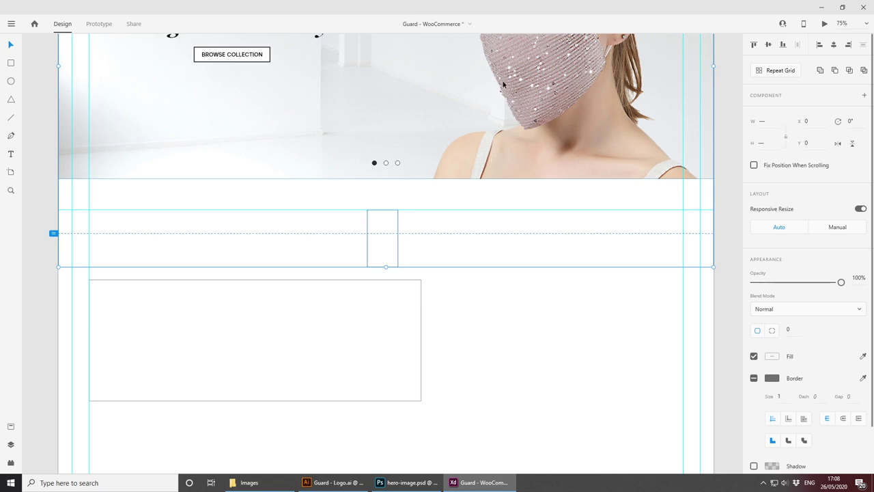
{"action": "left_click", "coordinate": [834, 45]}
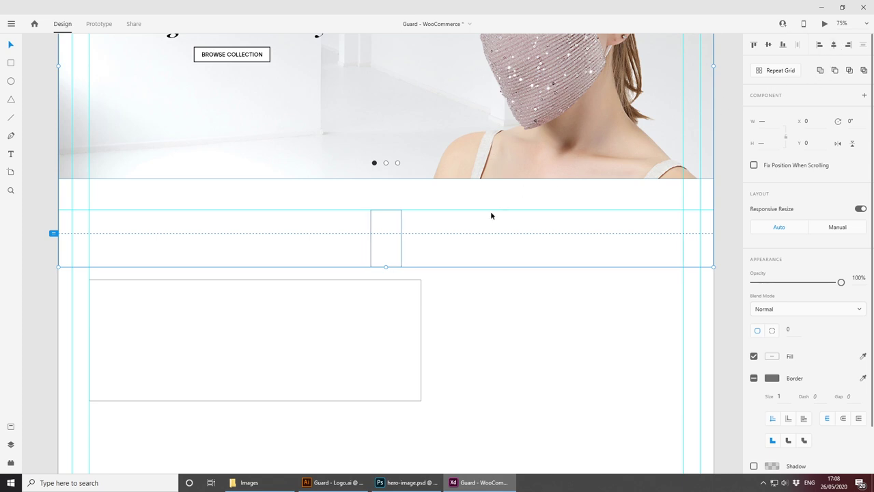
{"action": "left_click", "coordinate": [502, 310]}
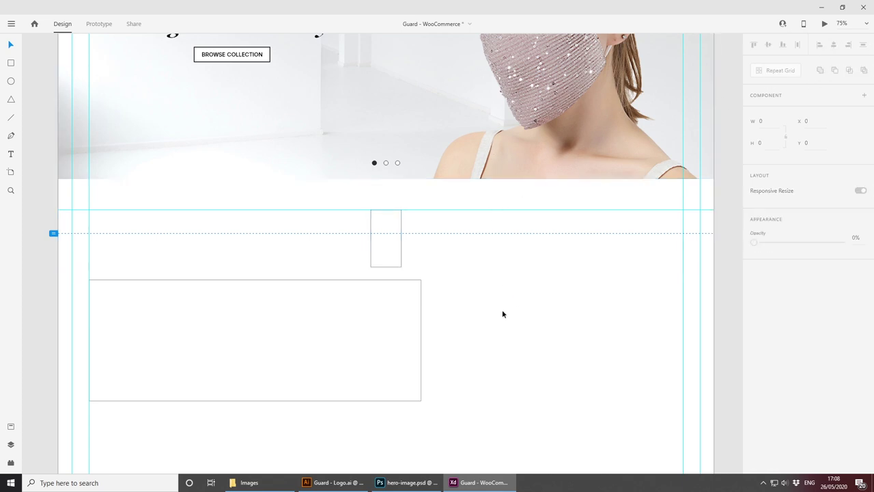
Step: Narrow the large rectangle to 825 wide at X 90, Y 1010, and place a duplicate at X 1005 on the spacer's other side
{"action": "left_click", "coordinate": [377, 355]}
{"action": "left_click_drag", "start_coordinate": [420, 340], "coordinate": [351, 258]}
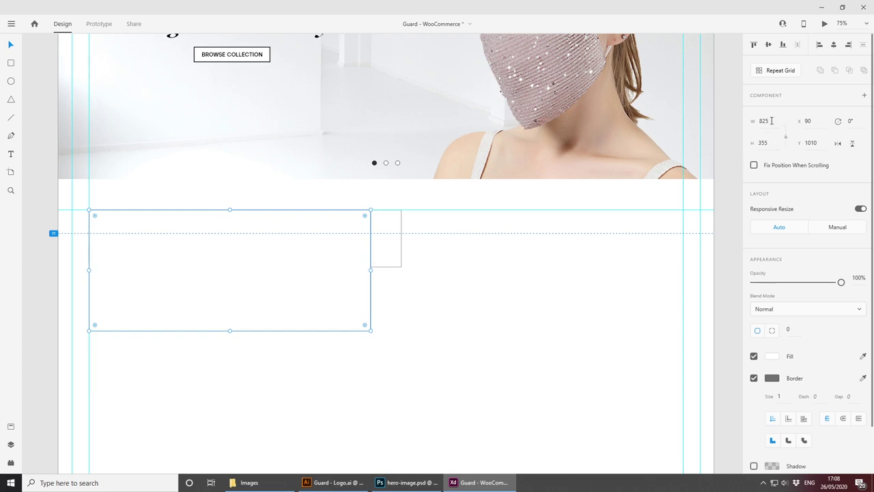
{"action": "left_click", "coordinate": [430, 314]}
{"action": "left_click", "coordinate": [283, 253]}
{"action": "key", "text": "ctrl+r"}
{"action": "mouse_move", "coordinate": [231, 257]}
{"action": "left_mouse_down"}
{"action": "mouse_move", "coordinate": [564, 262]}
{"action": "mouse_move", "coordinate": [530, 272]}
{"action": "left_mouse_up"}
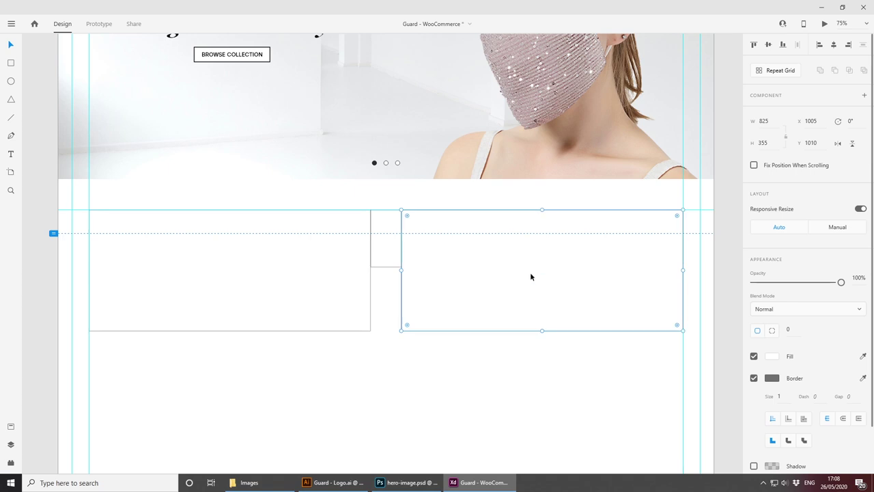
Step: Fill both large rectangles with #F3F3F3 and delete the spacer rectangle between them
{"action": "left_click", "coordinate": [771, 360]}
{"action": "left_click", "coordinate": [635, 307]}
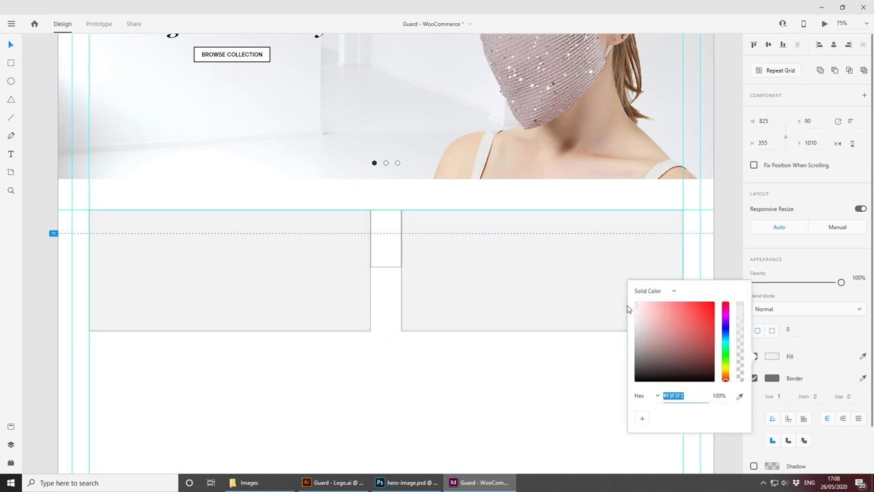
{"action": "left_click", "coordinate": [498, 390]}
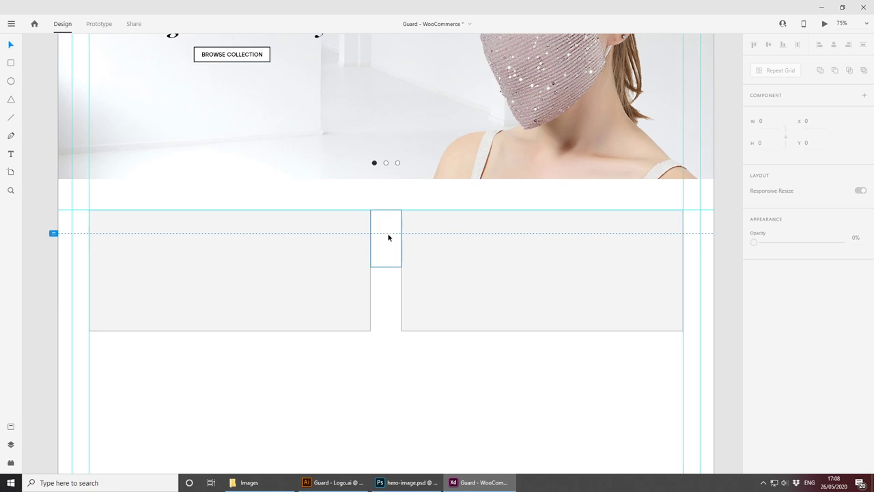
{"action": "left_click_drag", "start_coordinate": [388, 236], "coordinate": [401, 409]}
{"action": "key", "text": "Delete"}
Step: Copy the Heading Two component into the first grey block and position it at X 89, Y 1126
{"action": "left_click_drag", "start_coordinate": [213, 234], "coordinate": [344, 312]}
{"action": "left_click_drag", "start_coordinate": [386, 396], "coordinate": [380, 398]}
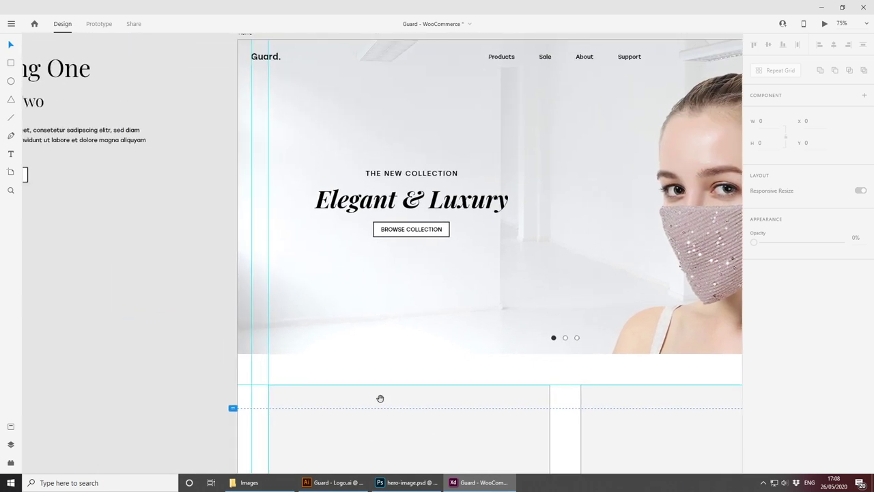
{"action": "left_click_drag", "start_coordinate": [209, 257], "coordinate": [379, 300]}
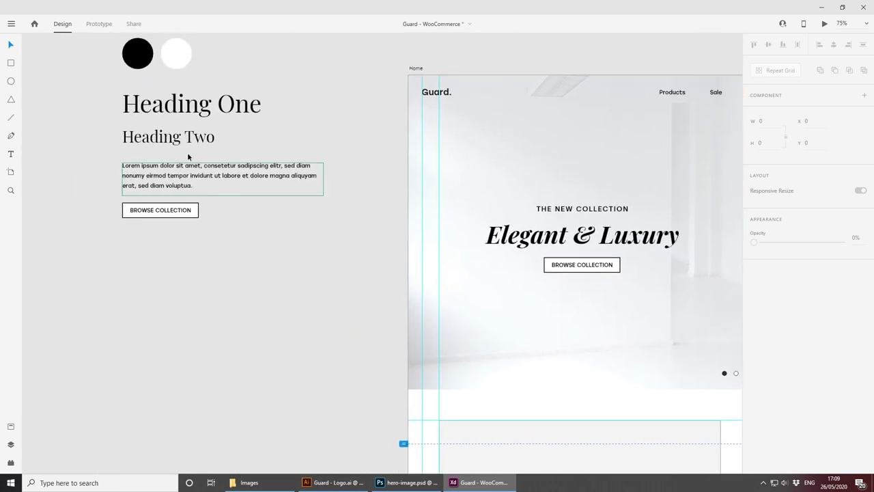
{"action": "left_click", "coordinate": [176, 141]}
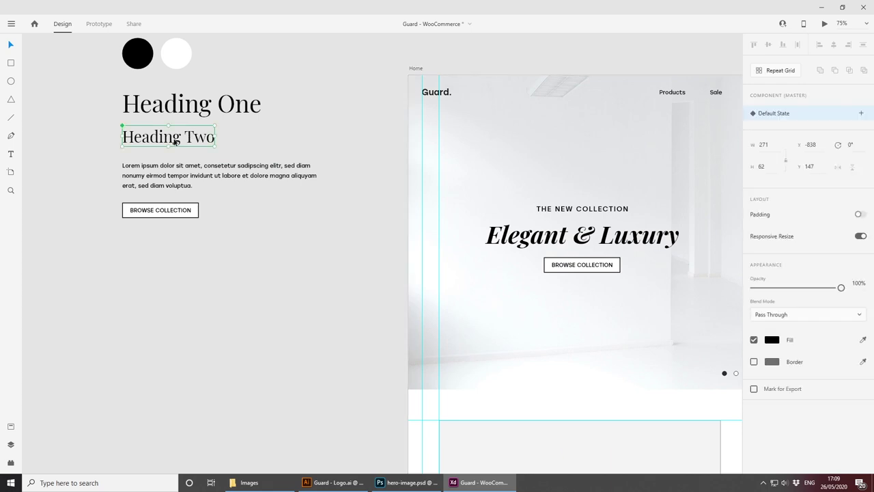
{"action": "left_click_drag", "start_coordinate": [373, 361], "coordinate": [125, 126]}
{"action": "key", "text": "ctrl+v"}
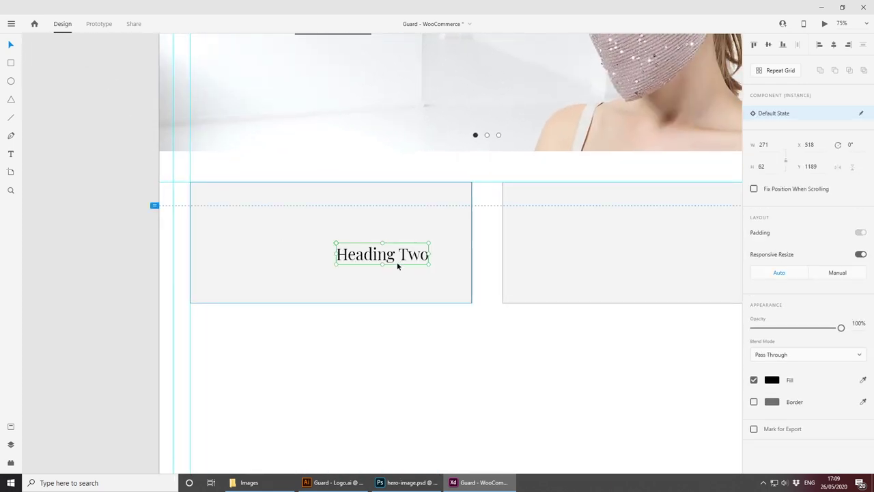
{"action": "left_click_drag", "start_coordinate": [397, 265], "coordinate": [244, 235]}
{"action": "key", "text": "ctrl+plus"}
{"action": "key", "text": "ctrl+plus"}
{"action": "key", "text": "ctrl+plus"}
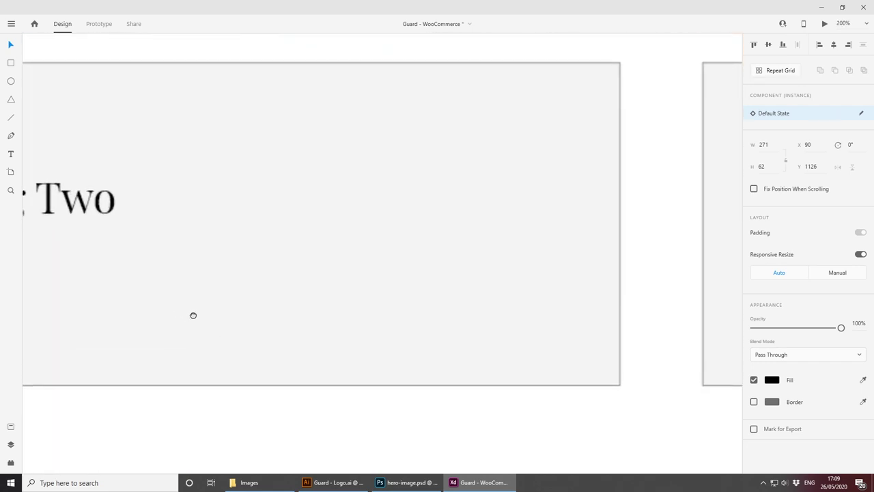
{"action": "left_click_drag", "start_coordinate": [193, 316], "coordinate": [478, 341]}
{"action": "key", "text": "Left"}
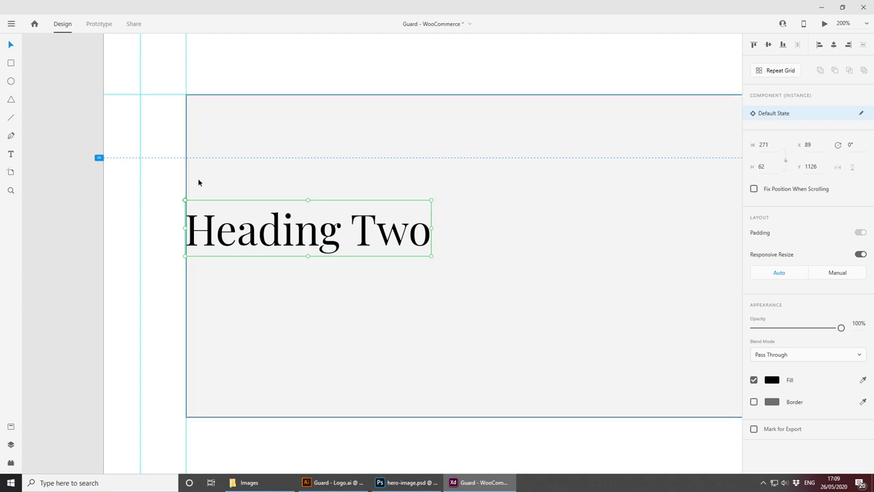
Step: Remove the border from both grey blocks
{"action": "key", "text": "ctrl+minus"}
{"action": "key", "text": "ctrl+minus"}
{"action": "left_click_drag", "start_coordinate": [498, 299], "coordinate": [296, 284]}
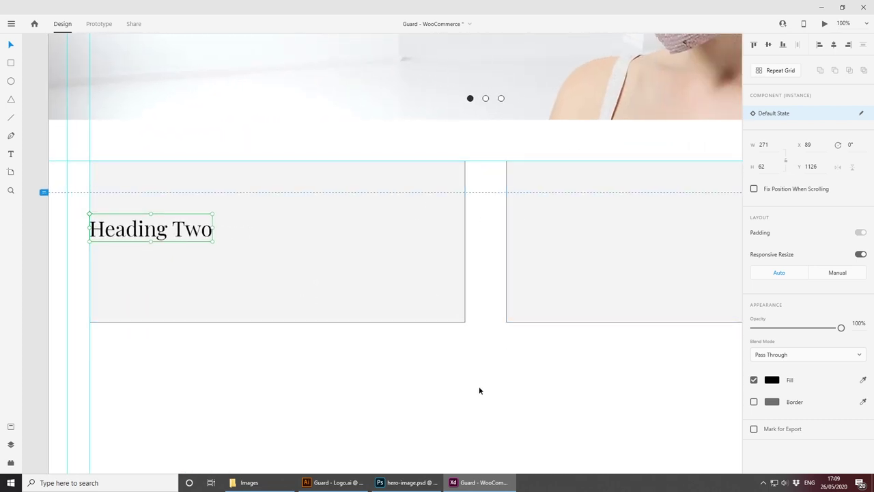
{"action": "left_click", "coordinate": [445, 268]}
{"action": "left_click", "coordinate": [544, 270], "text": "shift"}
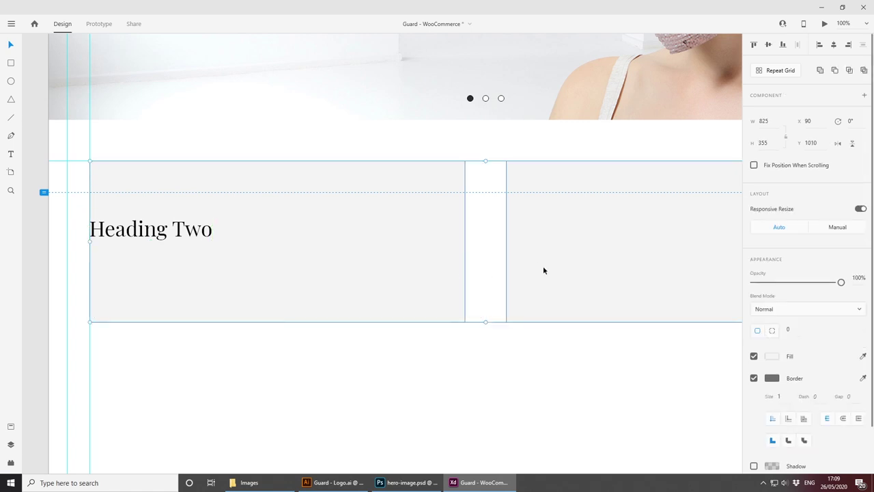
{"action": "left_click", "coordinate": [691, 377]}
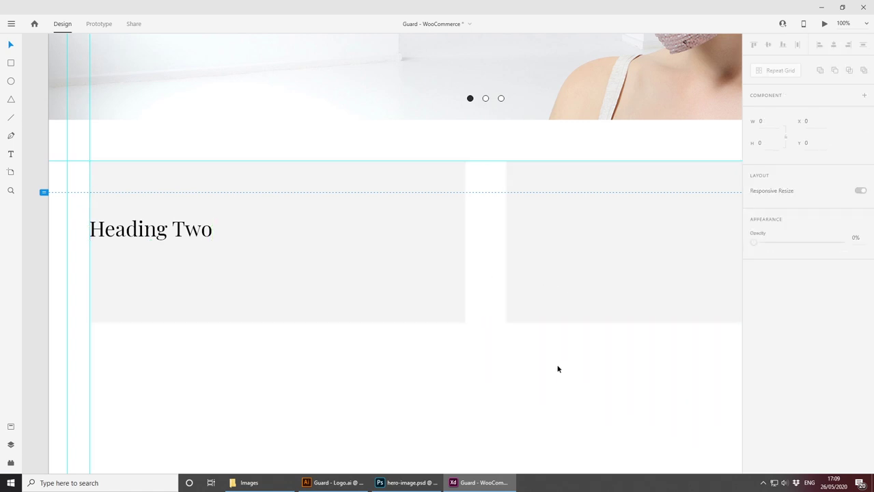
Step: Change the heading in the first grey block to "Shop Women"
{"action": "left_click", "coordinate": [166, 232]}
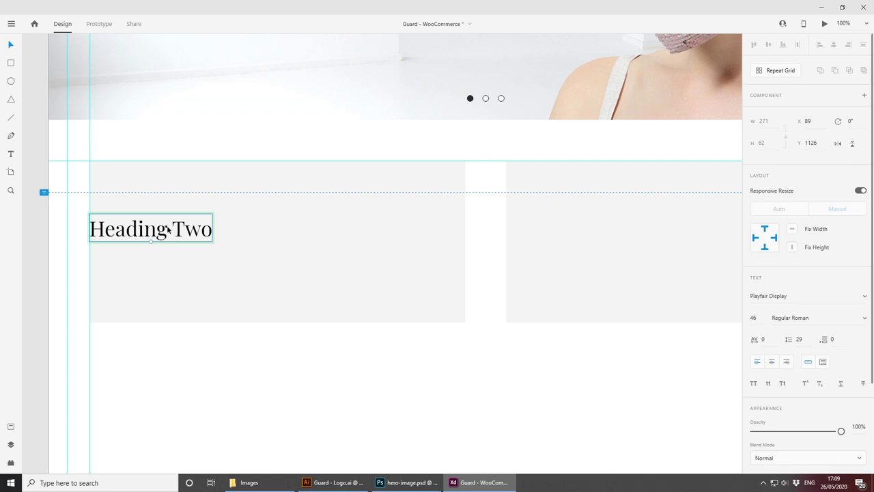
{"action": "double_click", "coordinate": [164, 233]}
{"action": "type", "text": "Shop"}
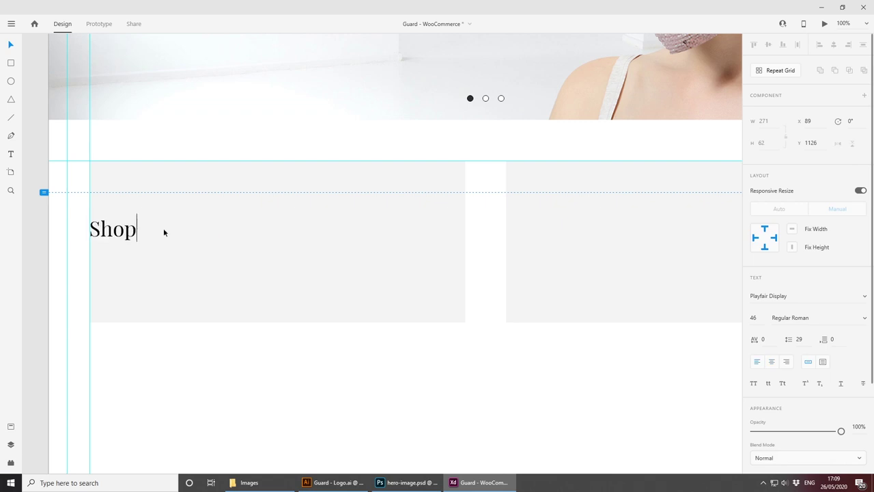
{"action": "type", "text": " Women"}
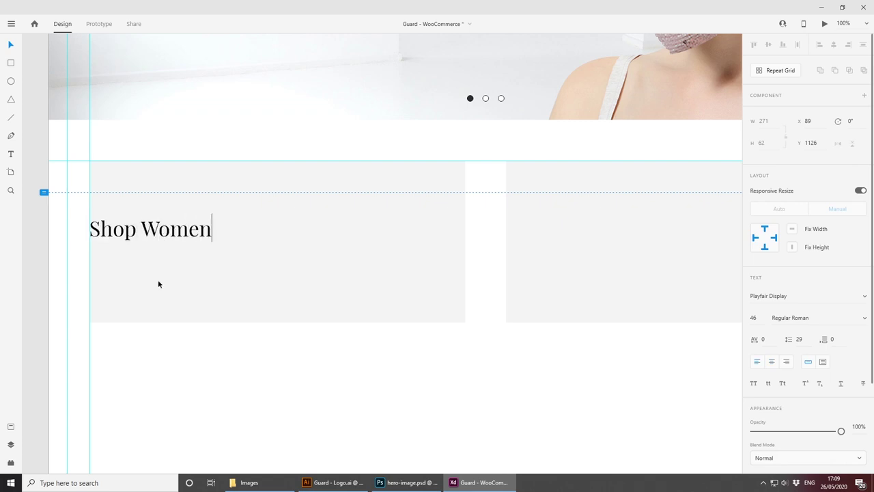
{"action": "key", "text": "Escape"}
Step: Copy the Lorem ipsum paragraph component beneath the Shop Women heading, at X 90, Y 1210
{"action": "left_click_drag", "start_coordinate": [142, 170], "coordinate": [443, 349]}
{"action": "left_click_drag", "start_coordinate": [304, 179], "coordinate": [410, 305]}
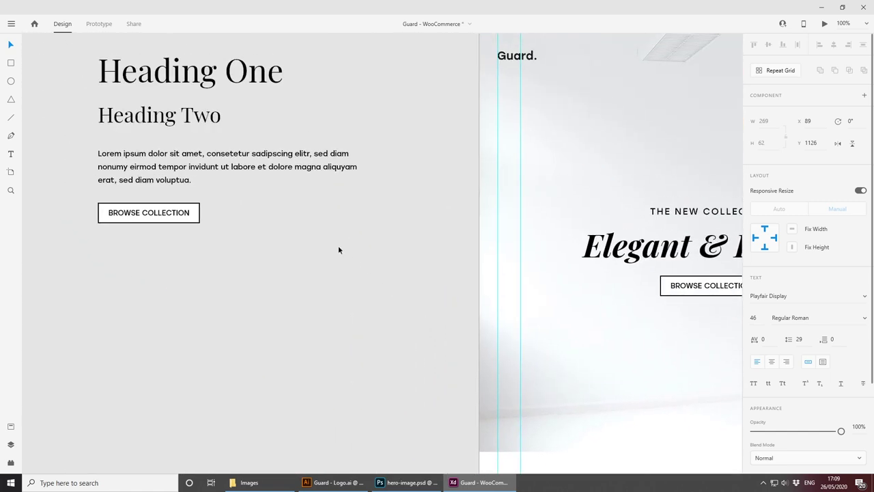
{"action": "left_click", "coordinate": [283, 177]}
{"action": "left_click_drag", "start_coordinate": [284, 173], "coordinate": [285, 98]}
{"action": "left_click_drag", "start_coordinate": [251, 66], "coordinate": [419, 308]}
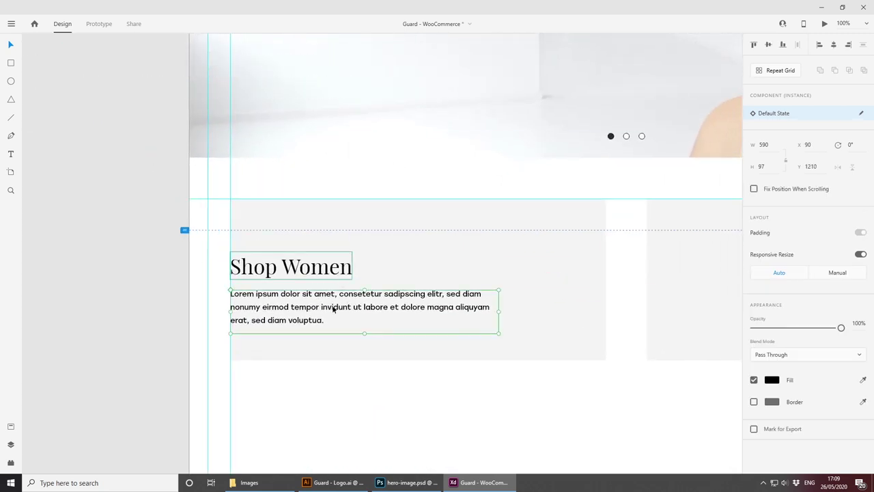
{"action": "left_click", "coordinate": [377, 396]}
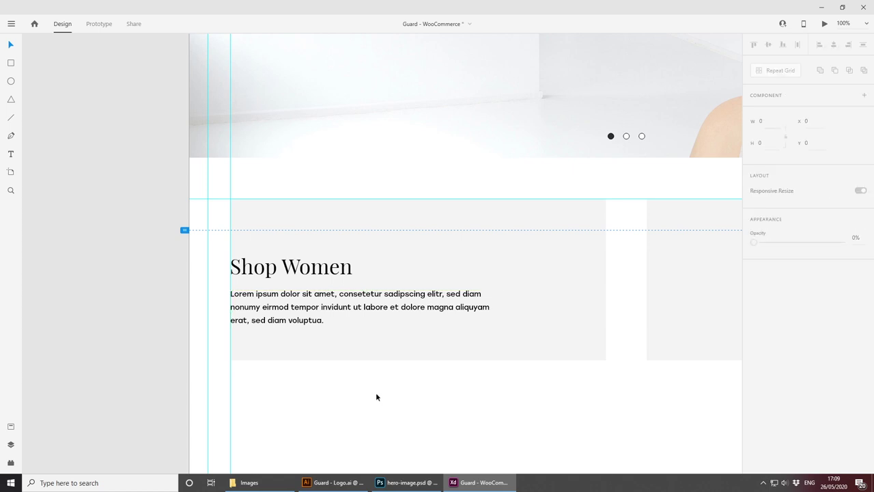
Step: Set the height of both grey blocks to 450
{"action": "scroll", "coordinate": [332, 282], "scroll_direction": "right", "scroll_amount": 3}
{"action": "scroll", "coordinate": [333, 281], "scroll_direction": "down", "scroll_amount": 2}
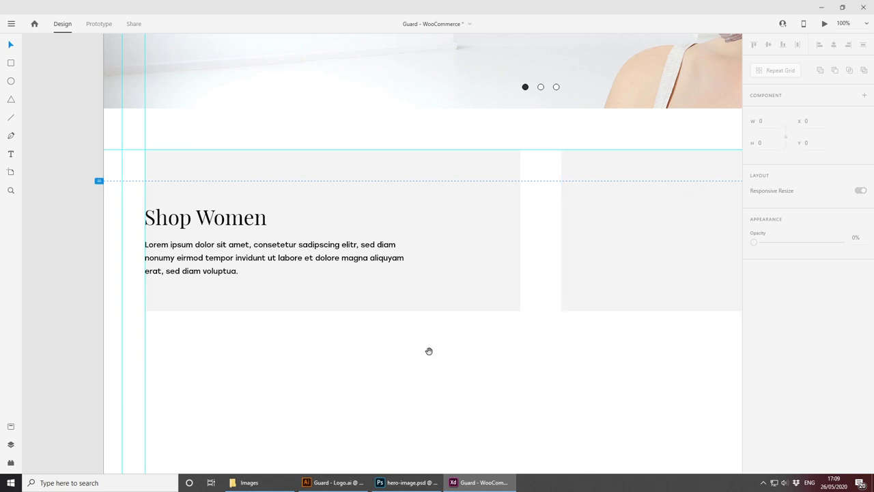
{"action": "scroll", "coordinate": [511, 306], "scroll_direction": "right", "scroll_amount": 3}
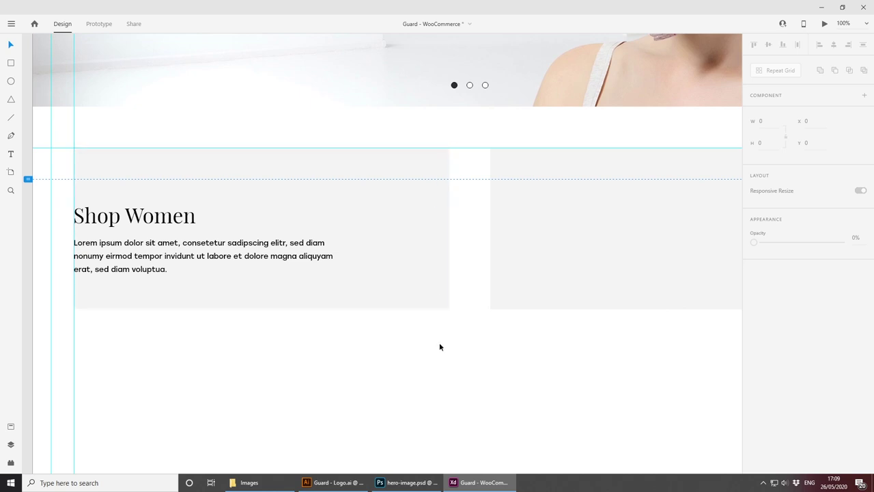
{"action": "left_click", "coordinate": [424, 226]}
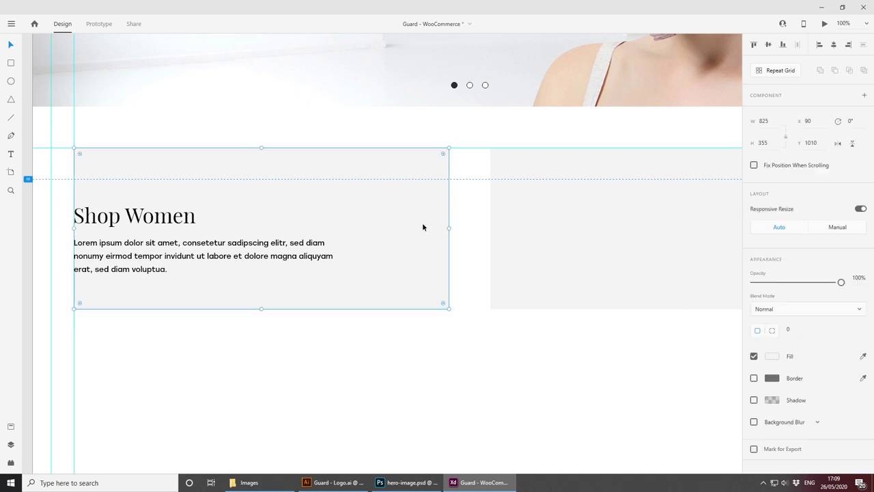
{"action": "left_click", "coordinate": [772, 143]}
{"action": "type", "text": "45"}
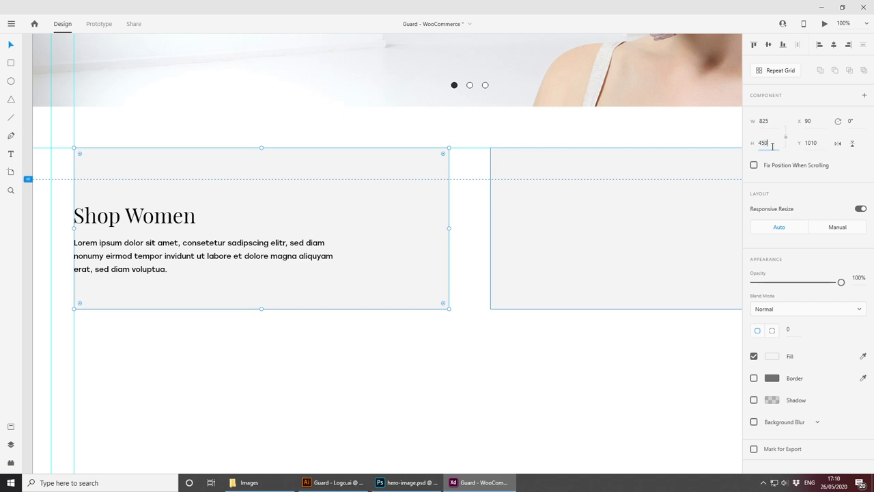
{"action": "type", "text": "0"}
{"action": "key", "text": "Return"}
{"action": "left_click", "coordinate": [574, 217]}
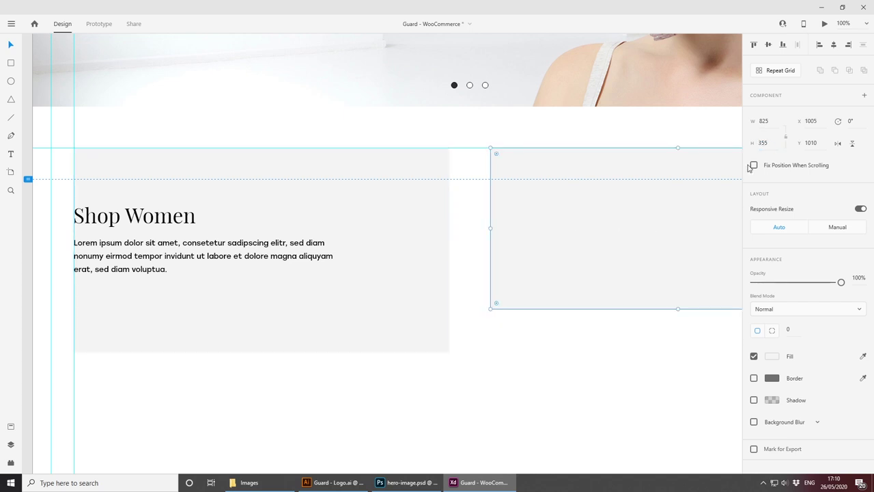
{"action": "left_click", "coordinate": [763, 143]}
{"action": "type", "text": "450"}
{"action": "key", "text": "Return"}
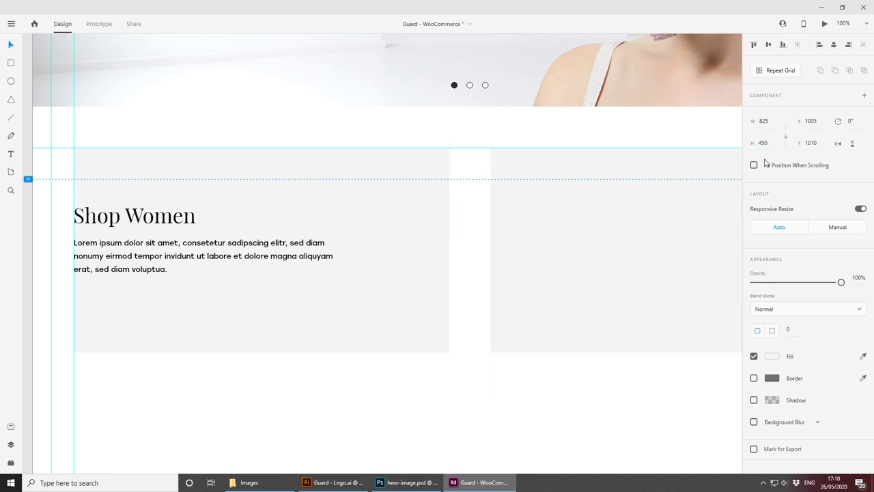
{"action": "left_click", "coordinate": [480, 374]}
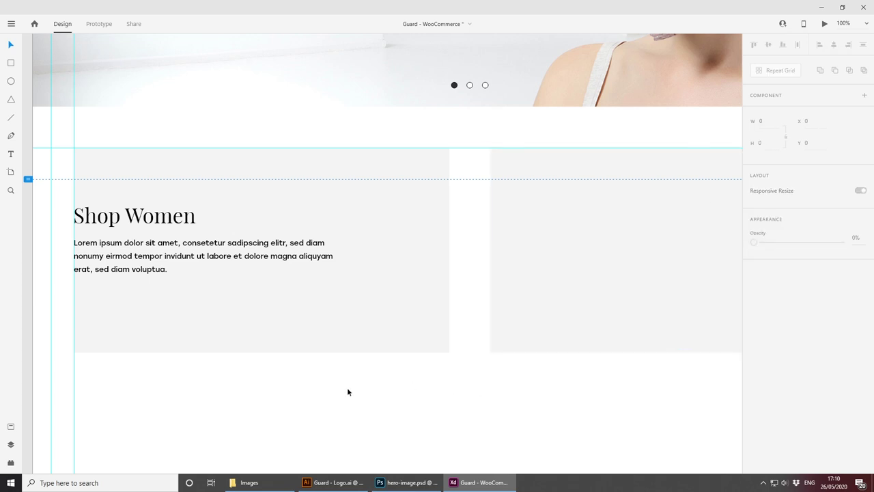
{"action": "left_click", "coordinate": [156, 226]}
{"action": "left_click", "coordinate": [161, 266], "text": "shift"}
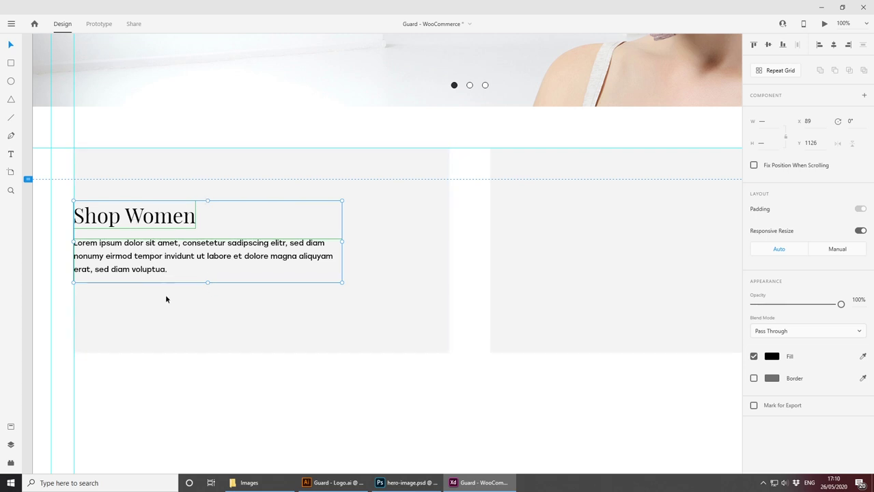
{"action": "left_click", "coordinate": [216, 395]}
Step: Replace the Lorem ipsum beneath Shop Women with "Women's new arrivals. It's time to explore your options."
{"action": "left_click", "coordinate": [151, 268]}
{"action": "double_click", "coordinate": [160, 260]}
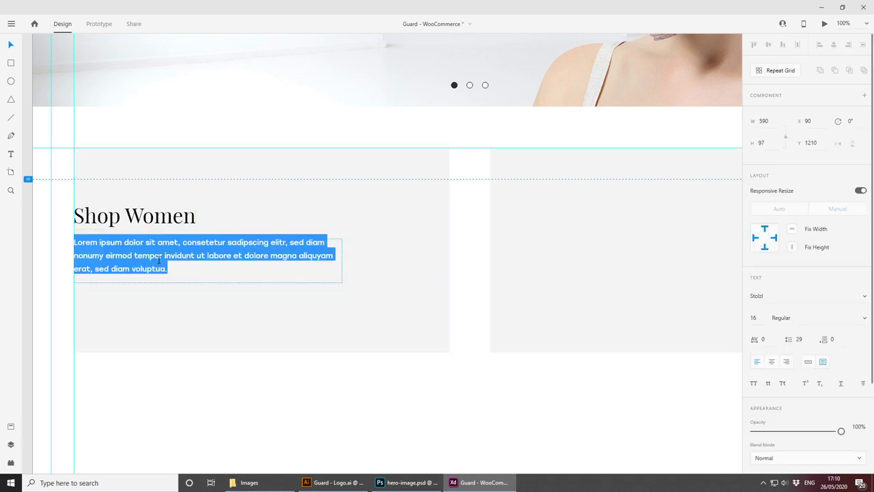
{"action": "type", "text": "Wo"}
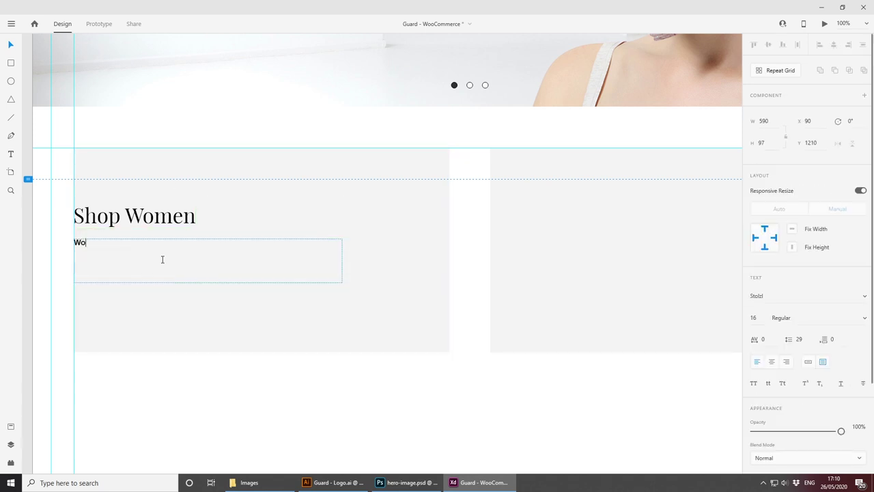
{"action": "type", "text": "men's new arrivals. Its"}
{"action": "key", "text": "BackSpace"}
{"action": "type", "text": "'s "}
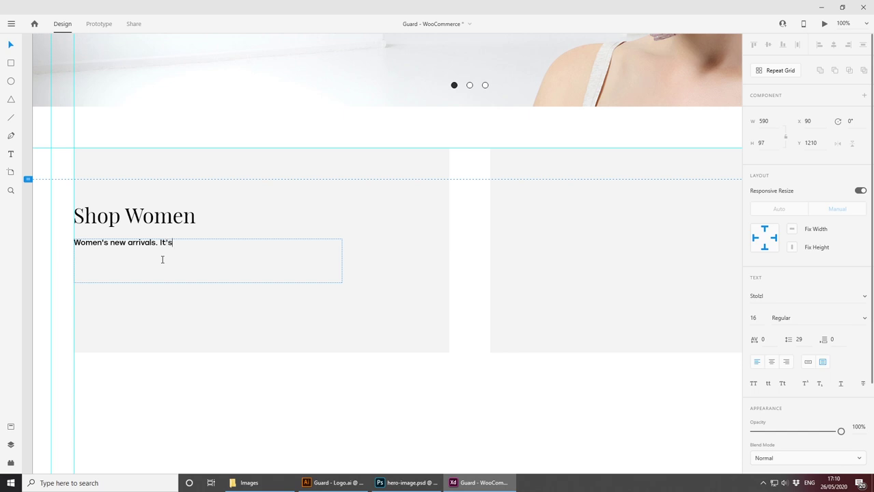
{"action": "type", "text": "time to explore your options."}
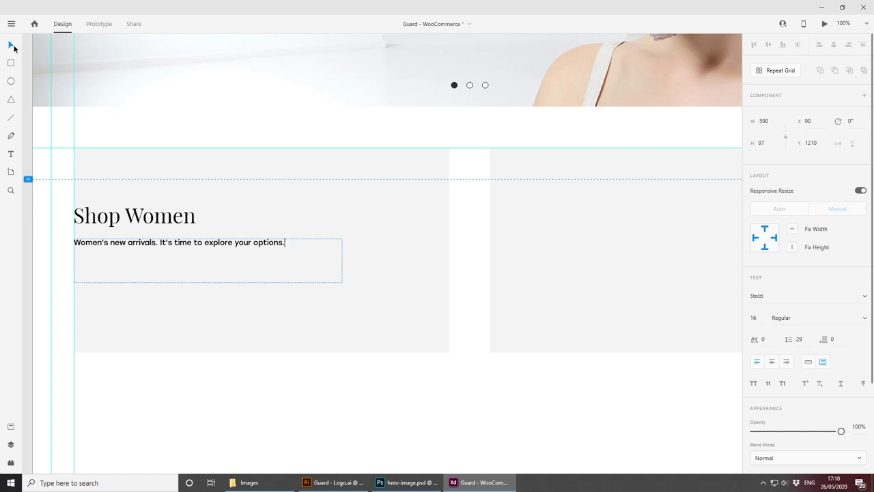
{"action": "key", "text": "Escape"}
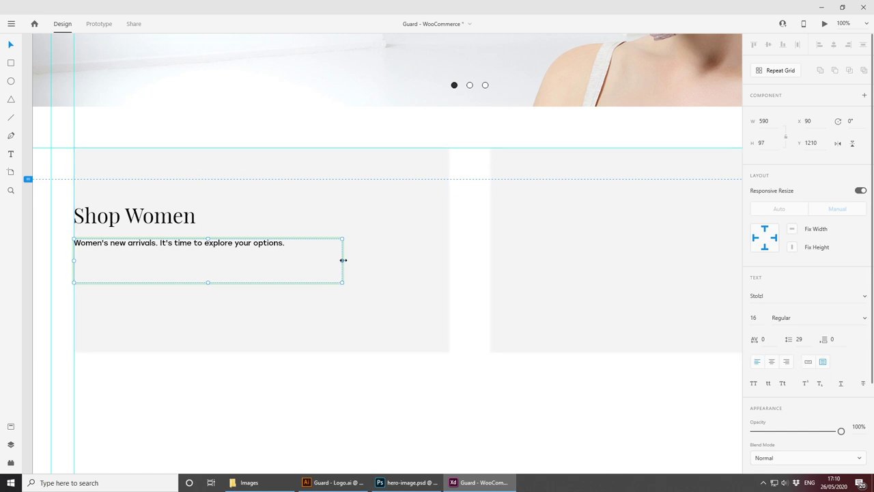
Step: Resize the Shop Women description's text box to about 270 wide and 53 high, wrapping it onto two lines
{"action": "left_click_drag", "start_coordinate": [343, 260], "coordinate": [324, 259]}
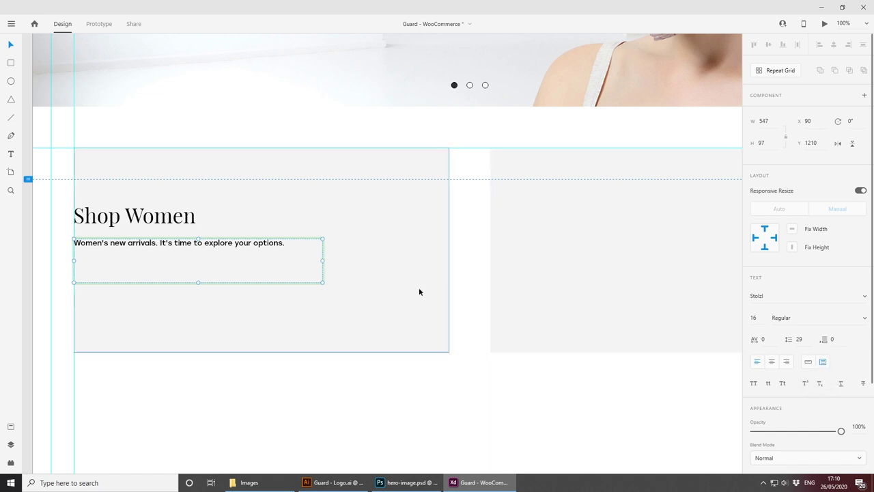
{"action": "left_click_drag", "start_coordinate": [323, 260], "coordinate": [196, 253]}
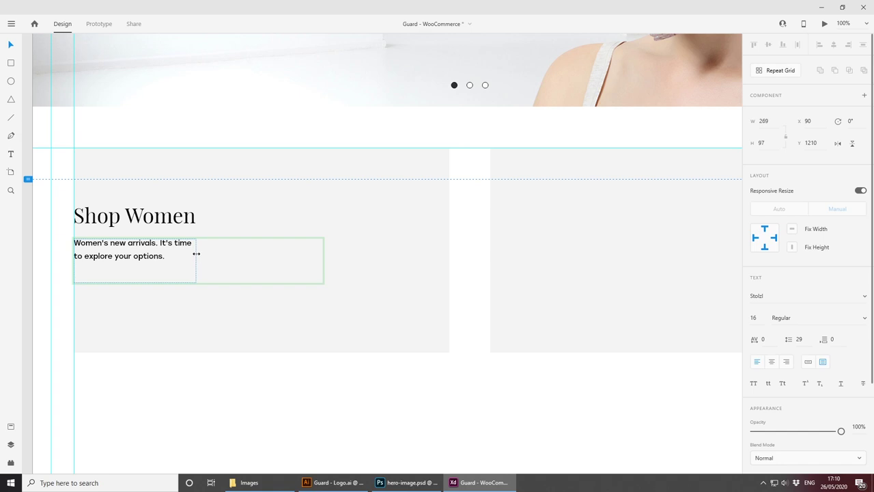
{"action": "left_click_drag", "start_coordinate": [196, 253], "coordinate": [196, 253]}
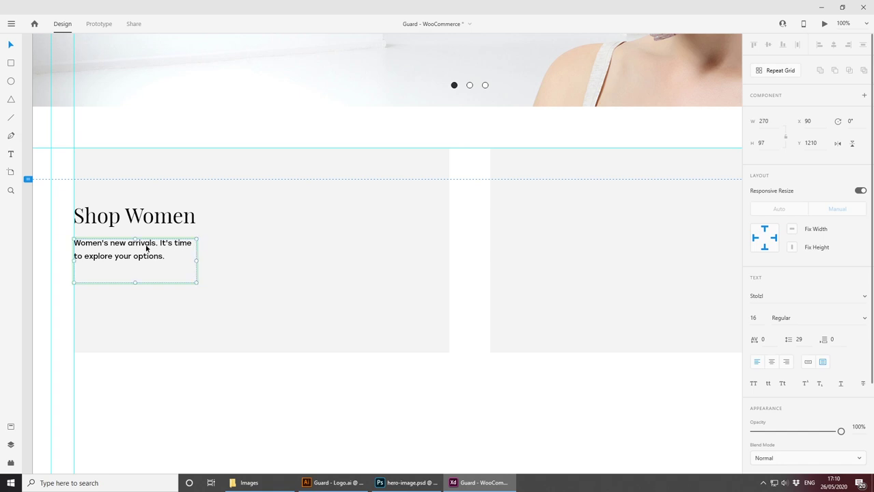
{"action": "left_click_drag", "start_coordinate": [135, 282], "coordinate": [139, 262]}
{"action": "left_click", "coordinate": [331, 414]}
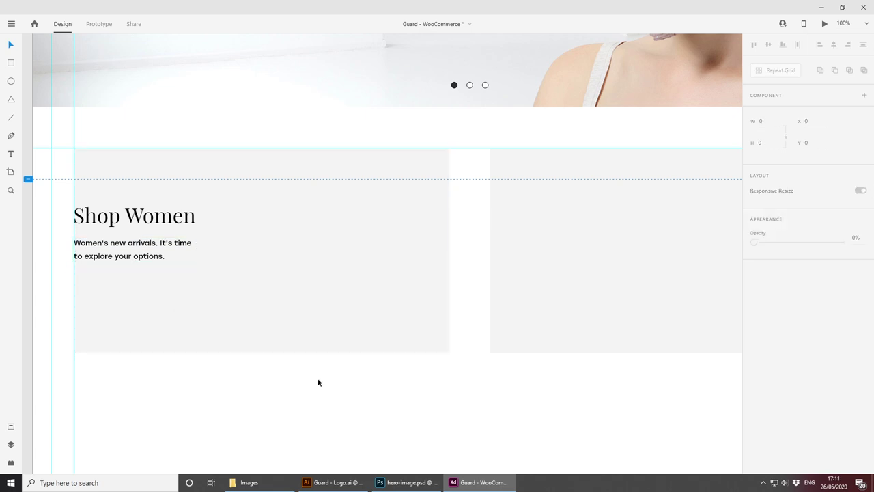
Step: Group the Shop Women heading with its description and centre the group vertically on the first grey block
{"action": "left_click", "coordinate": [144, 217]}
{"action": "left_click", "coordinate": [146, 254], "text": "shift"}
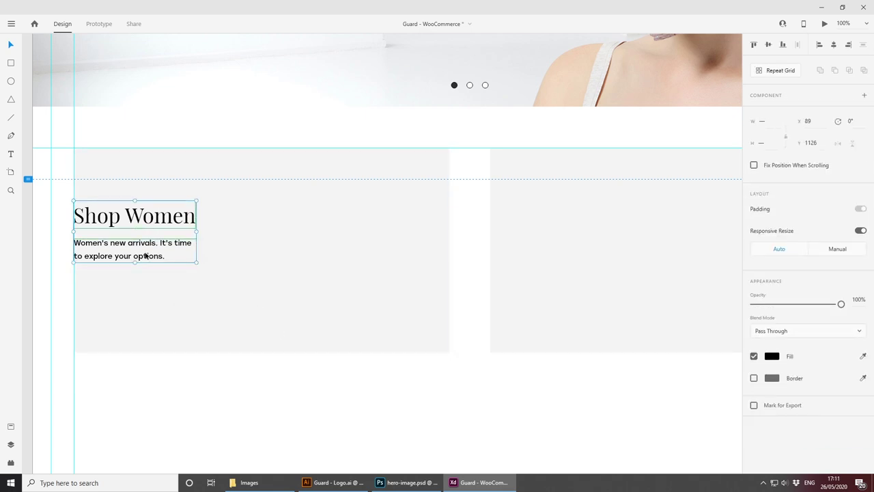
{"action": "key", "text": "ctrl+g"}
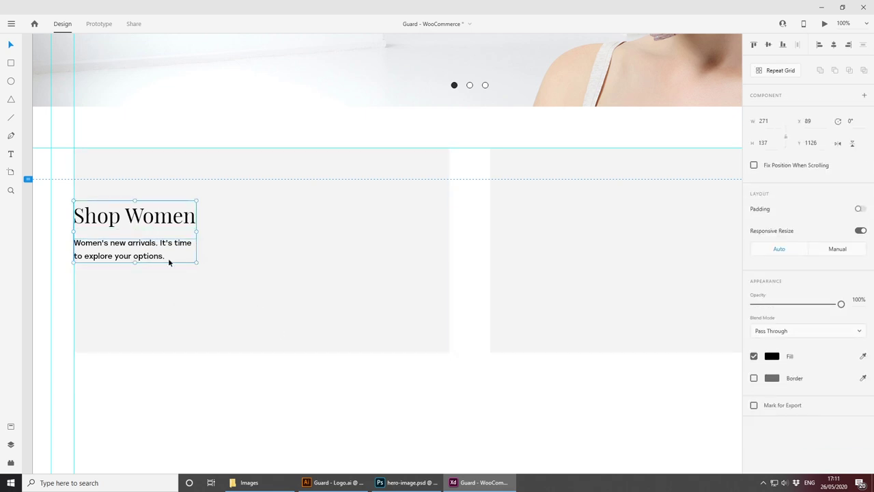
{"action": "left_click", "coordinate": [229, 161], "text": "shift"}
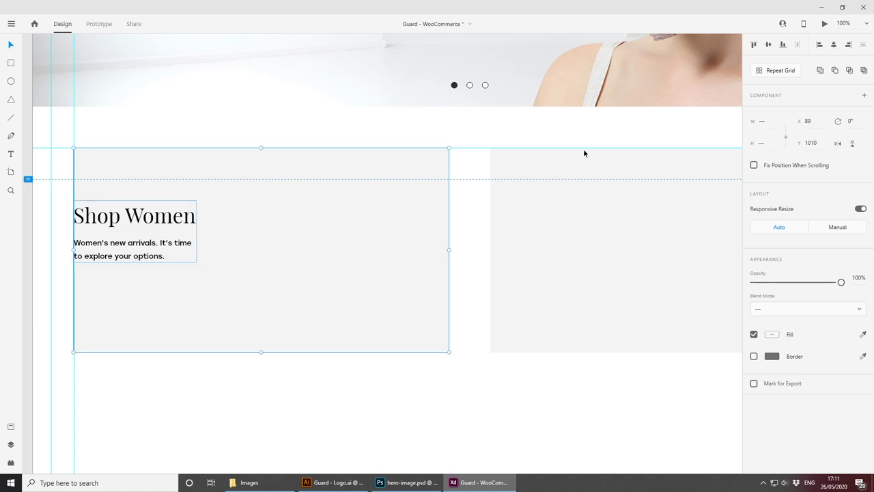
{"action": "left_click", "coordinate": [768, 45]}
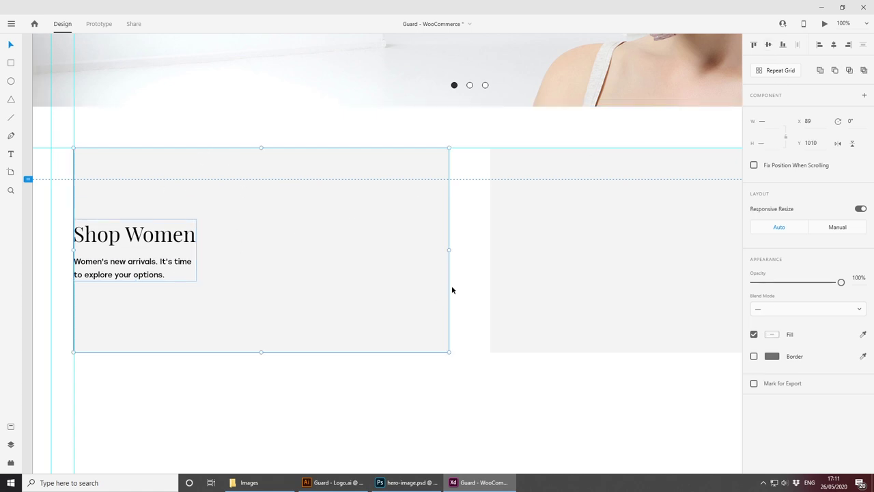
{"action": "left_click", "coordinate": [422, 432]}
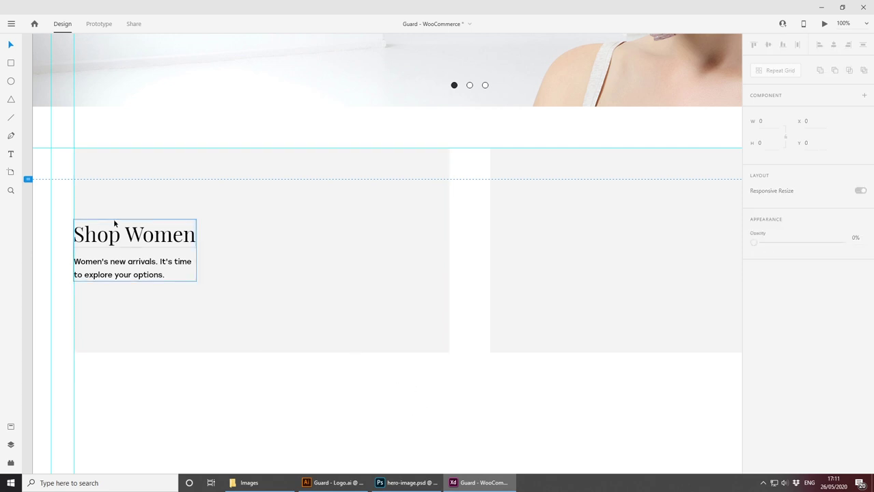
Step: Copy the Shop Women text group into the second grey block, aligned with its left edge at X 1003
{"action": "left_click", "coordinate": [126, 235]}
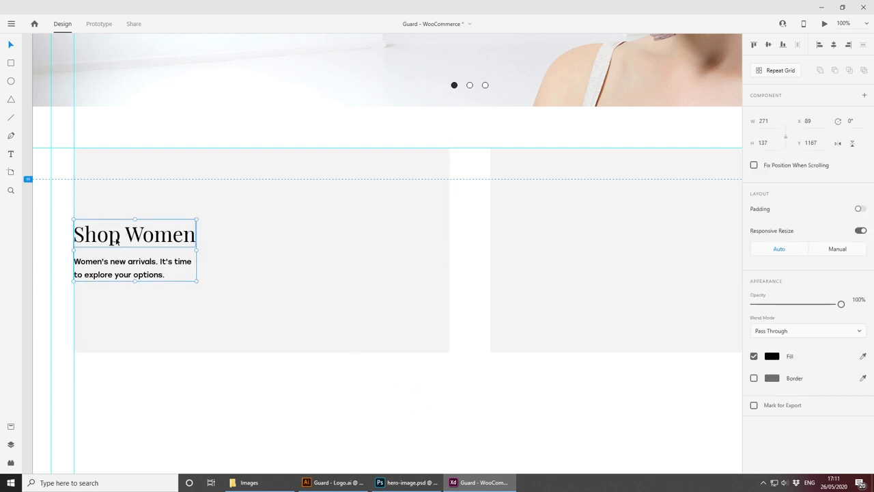
{"action": "left_click_drag", "start_coordinate": [109, 237], "coordinate": [505, 237]}
{"action": "left_click", "coordinate": [503, 380]}
{"action": "scroll", "coordinate": [490, 332], "scroll_direction": "right", "scroll_amount": 2}
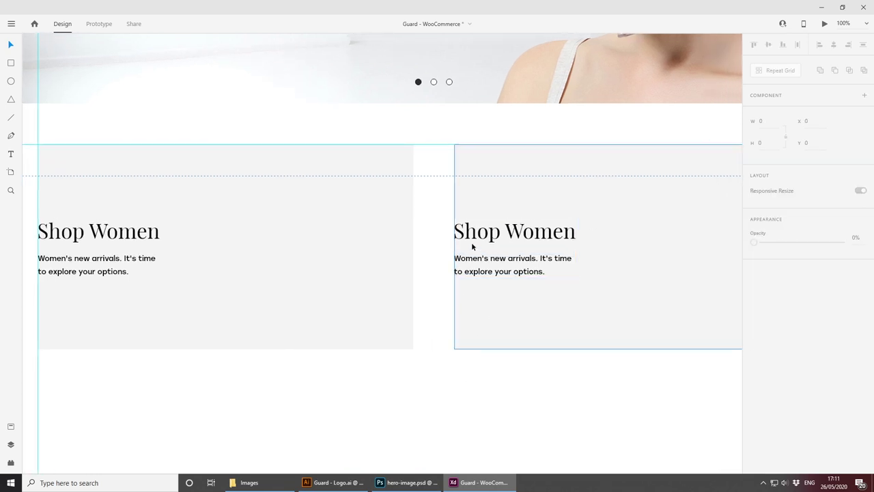
Step: Change the heading in the second grey block to "Shop Men"
{"action": "left_click", "coordinate": [472, 246]}
{"action": "double_click", "coordinate": [478, 236]}
{"action": "double_click", "coordinate": [497, 232]}
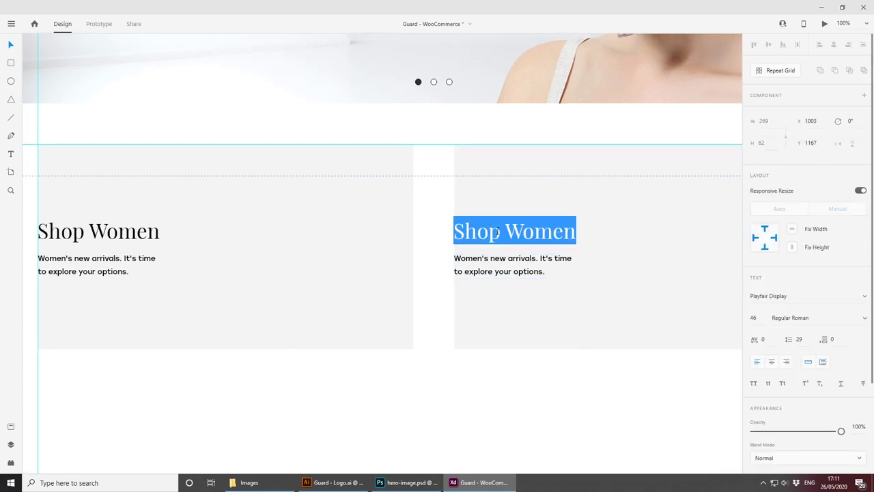
{"action": "left_click_drag", "start_coordinate": [498, 232], "coordinate": [622, 226]}
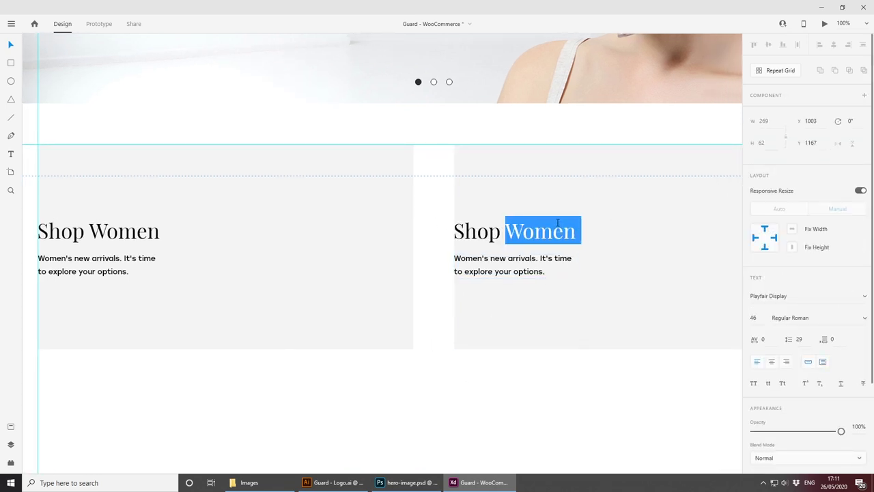
{"action": "type", "text": "Men"}
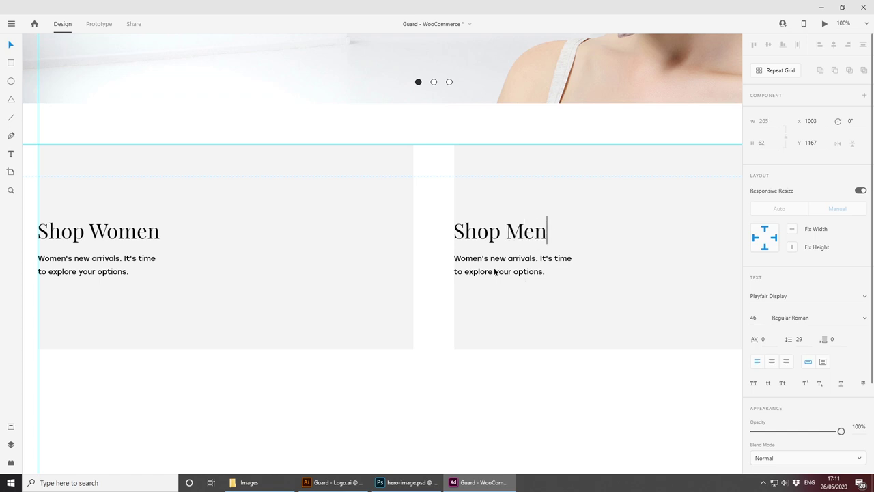
{"action": "key", "text": "Escape"}
Step: Change "Women's" to "Men's" in the description beneath the Shop Men heading
{"action": "left_click", "coordinate": [456, 258]}
{"action": "double_click", "coordinate": [456, 258]}
{"action": "double_click", "coordinate": [476, 259]}
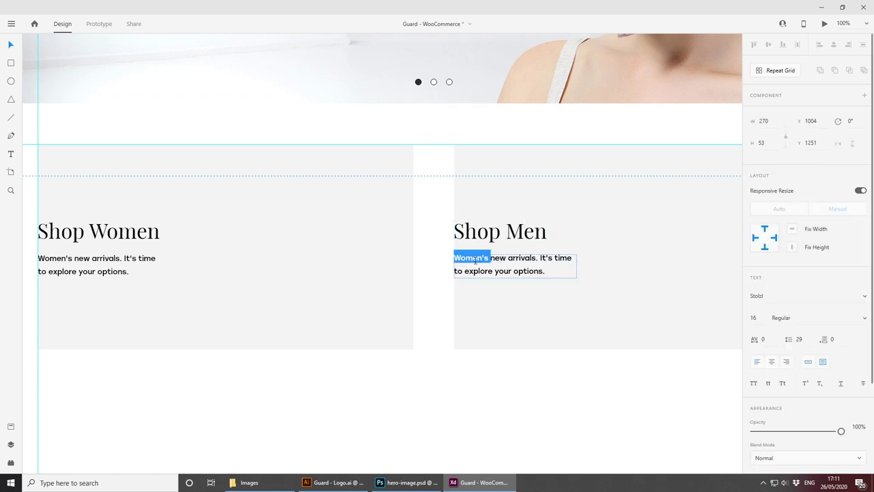
{"action": "type", "text": "Men's"}
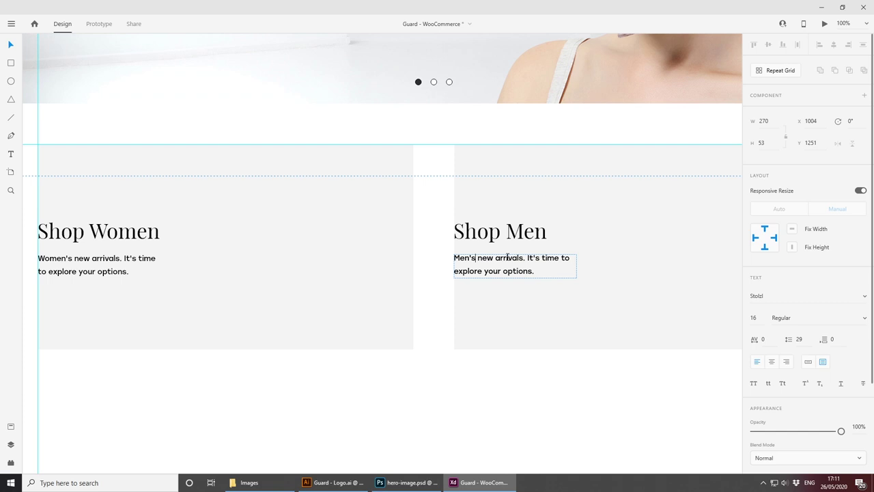
{"action": "left_click", "coordinate": [510, 371]}
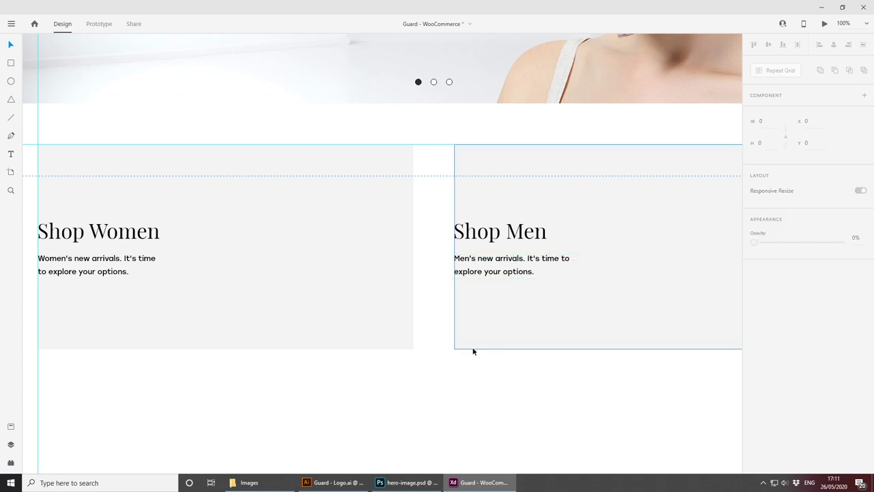
Step: Place a copy of the Shop Women block's grey rectangle directly below it, aligned at X 90
{"action": "left_click_drag", "start_coordinate": [372, 347], "coordinate": [420, 332]}
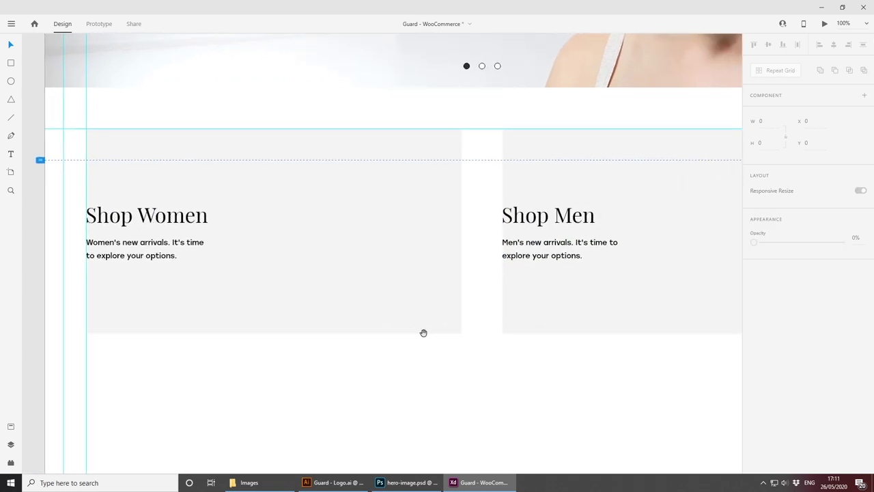
{"action": "key", "text": "ctrl+minus"}
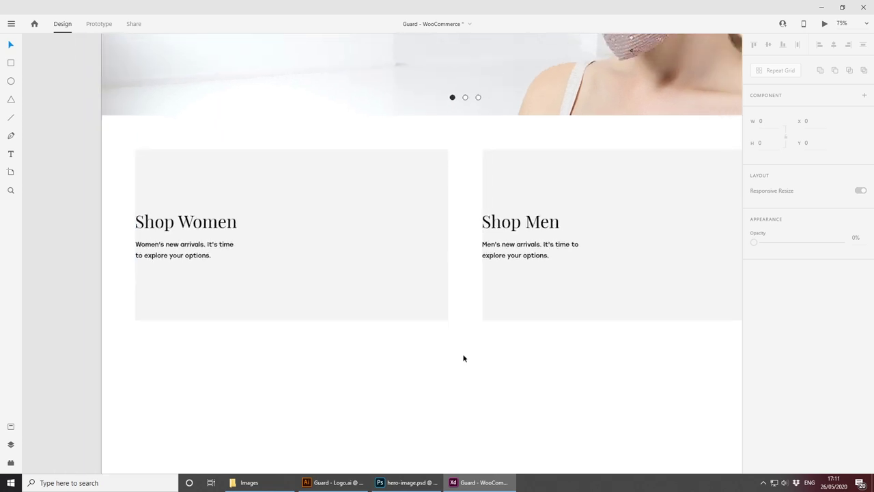
{"action": "left_click_drag", "start_coordinate": [463, 358], "coordinate": [438, 376]}
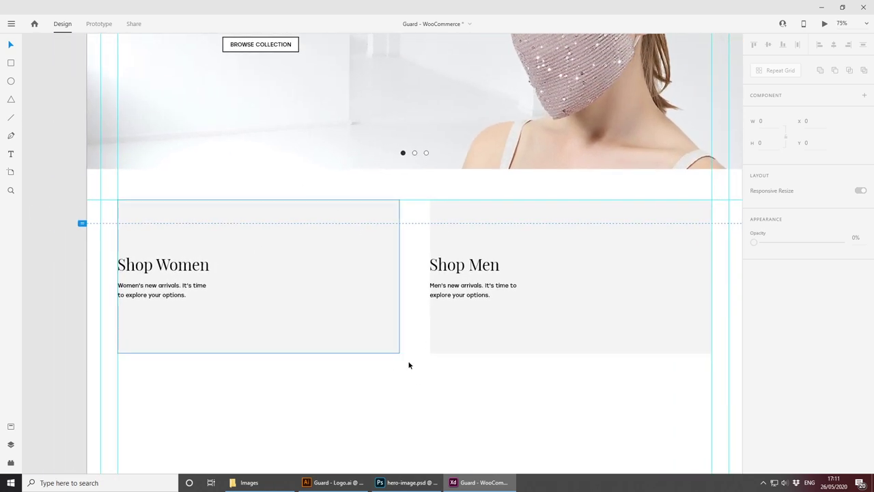
{"action": "left_click", "coordinate": [348, 301]}
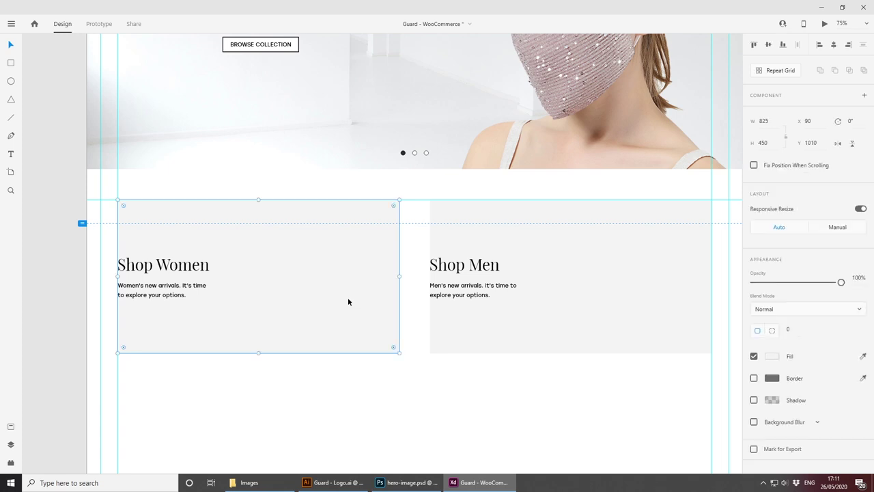
{"action": "key", "text": "ctrl+shift+]"}
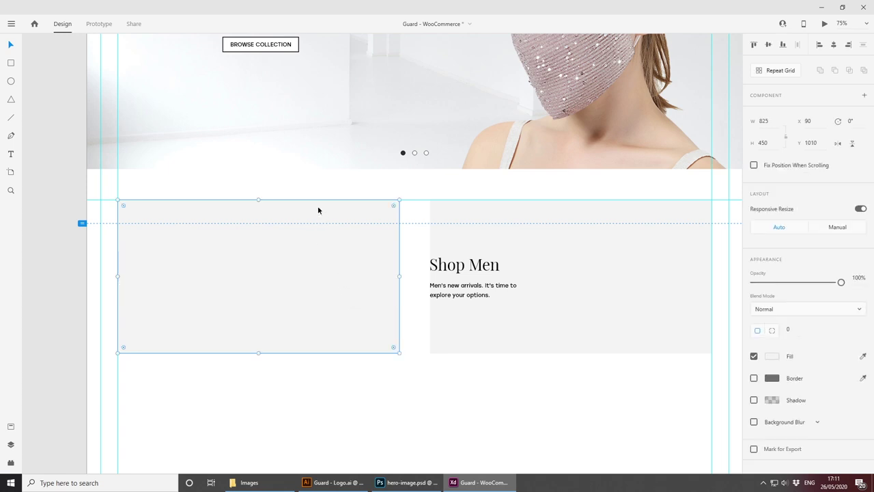
{"action": "left_click_drag", "start_coordinate": [318, 208], "coordinate": [323, 404]}
{"action": "left_click", "coordinate": [347, 391]}
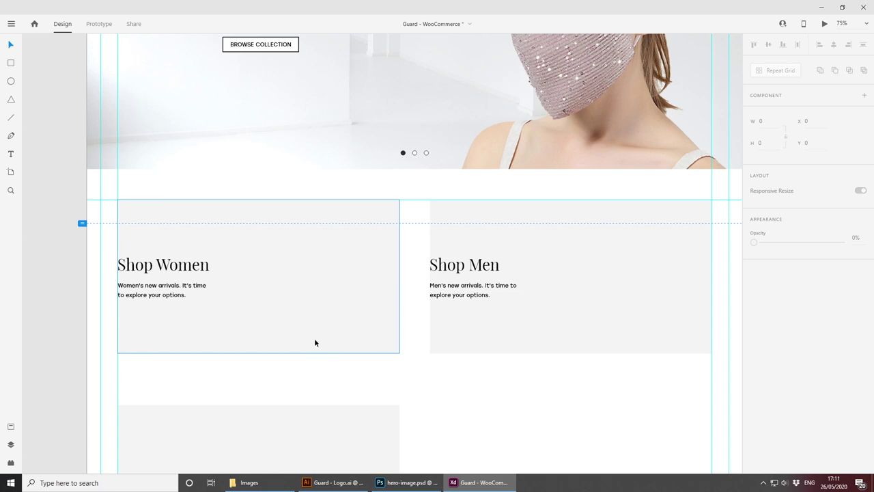
Step: Fill the Shop Women block with the image 10.jpg from the WooCommerce Tutorial Images folder
{"action": "left_click", "coordinate": [270, 481]}
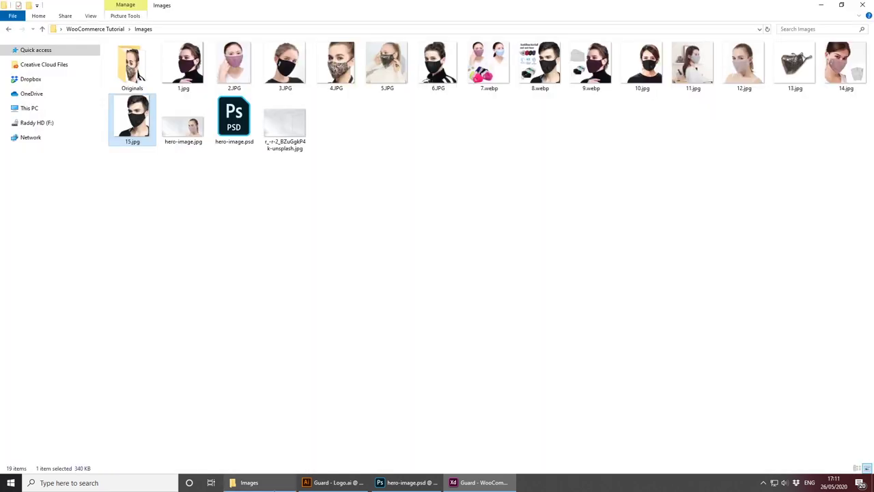
{"action": "left_click", "coordinate": [316, 255]}
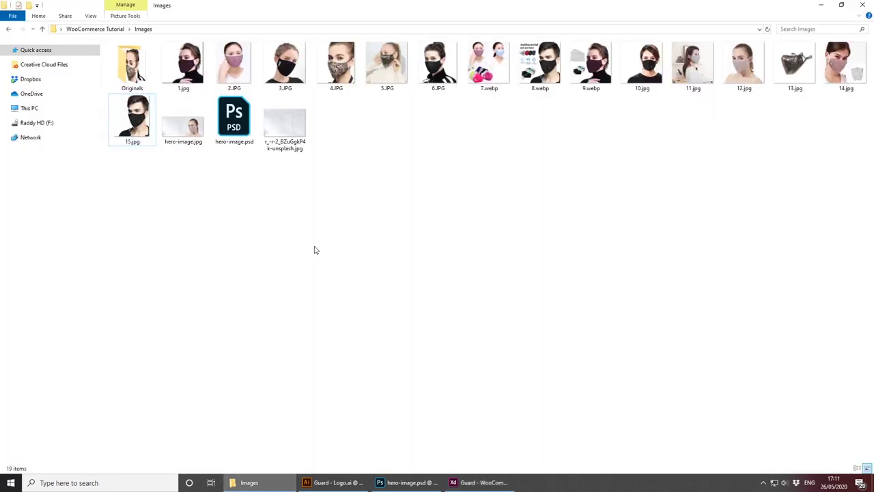
{"action": "left_click", "coordinate": [647, 75]}
{"action": "left_click_drag", "start_coordinate": [646, 75], "coordinate": [348, 301]}
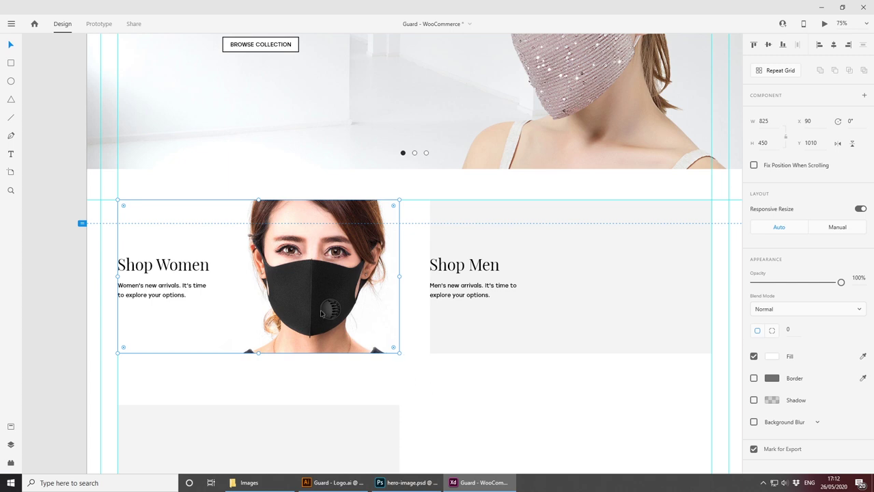
Step: Try to shift the portrait photo's position inside the Shop Women block
{"action": "double_click", "coordinate": [321, 312]}
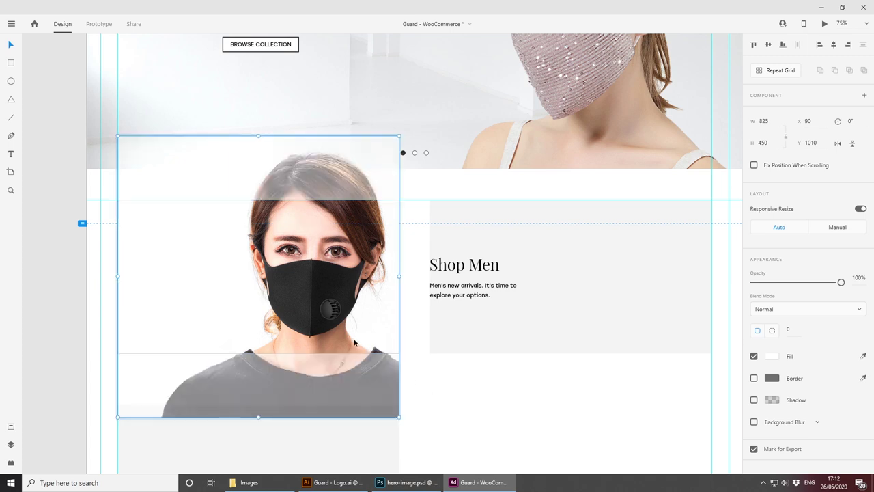
{"action": "left_click_drag", "start_coordinate": [333, 256], "coordinate": [361, 273]}
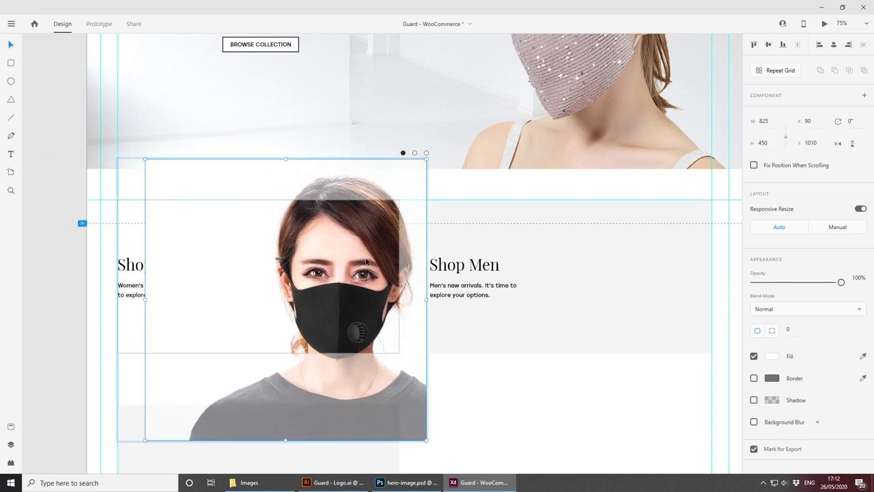
{"action": "key", "text": "ctrl+z"}
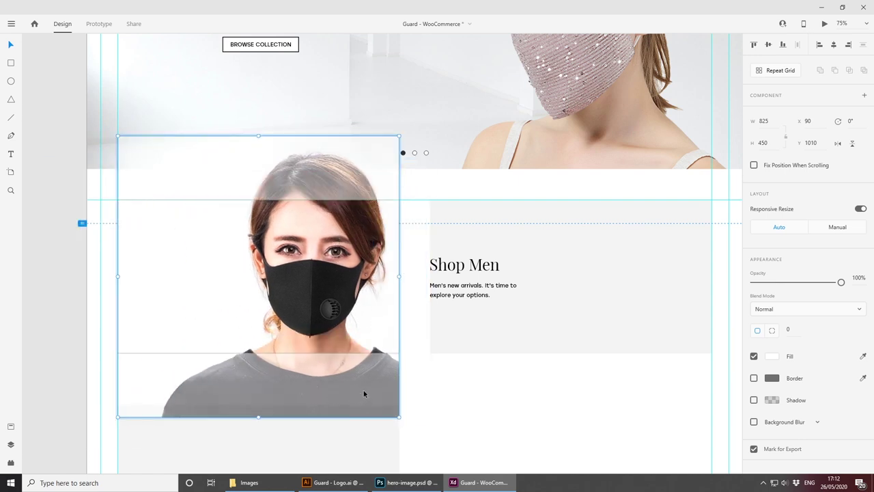
{"action": "left_click", "coordinate": [453, 387]}
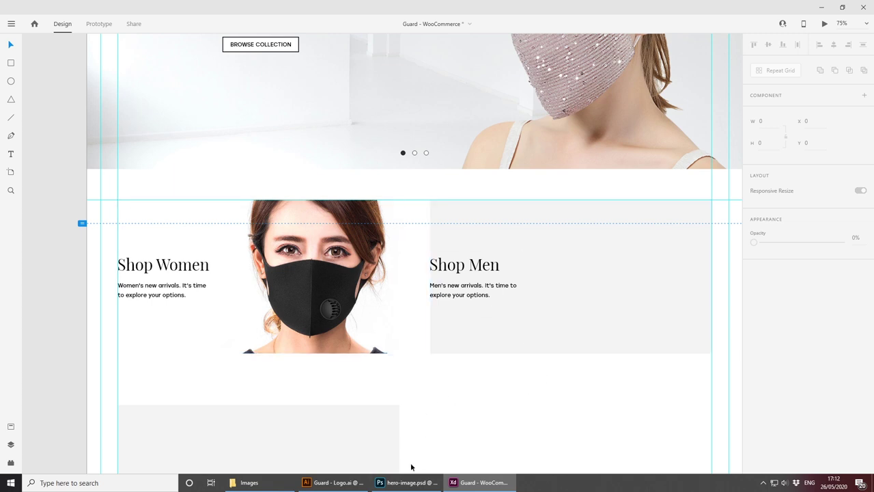
Step: Fill the Shop Men block's grey rectangle with the image 15.jpg from the WooCommerce Tutorial Images folder
{"action": "left_click", "coordinate": [246, 482]}
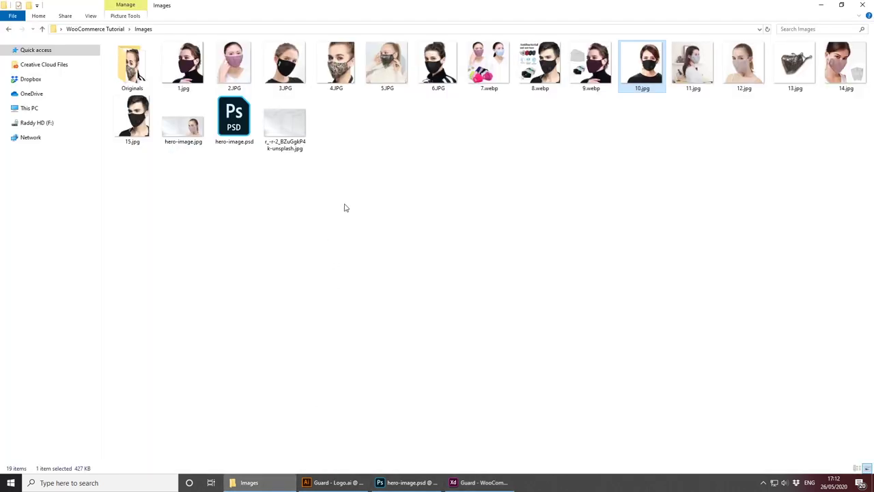
{"action": "left_click", "coordinate": [142, 123]}
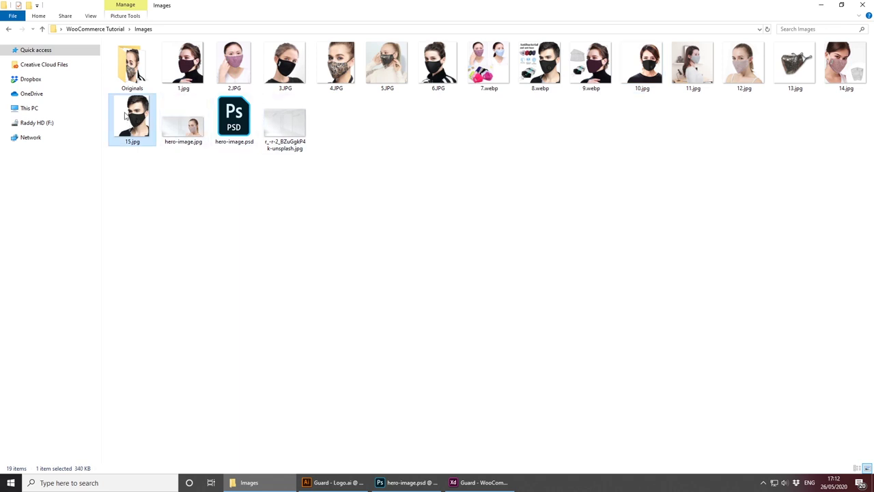
{"action": "left_click_drag", "start_coordinate": [125, 116], "coordinate": [534, 295]}
{"action": "scroll", "coordinate": [454, 338], "scroll_direction": "up", "scroll_amount": 2}
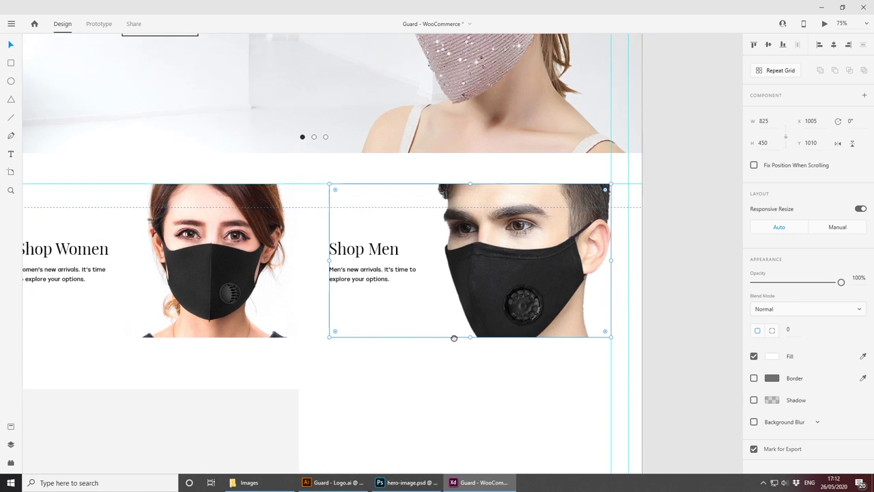
{"action": "left_click_drag", "start_coordinate": [454, 338], "coordinate": [528, 339]}
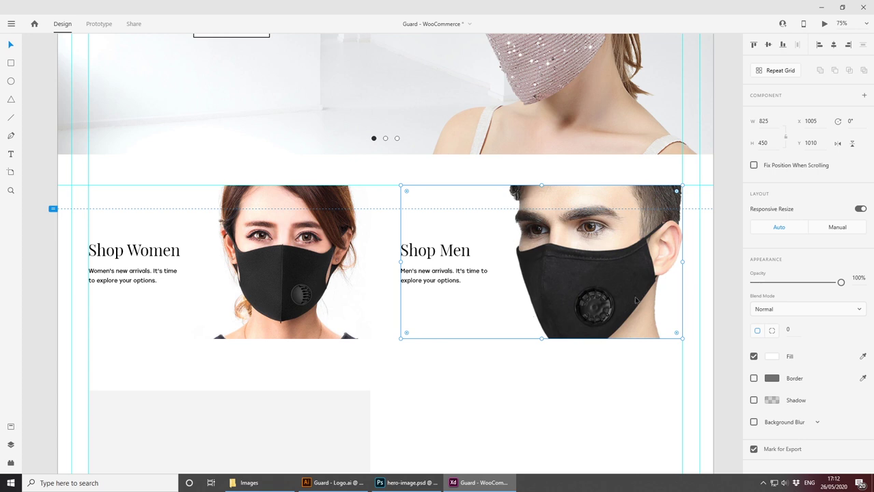
{"action": "left_click", "coordinate": [573, 376]}
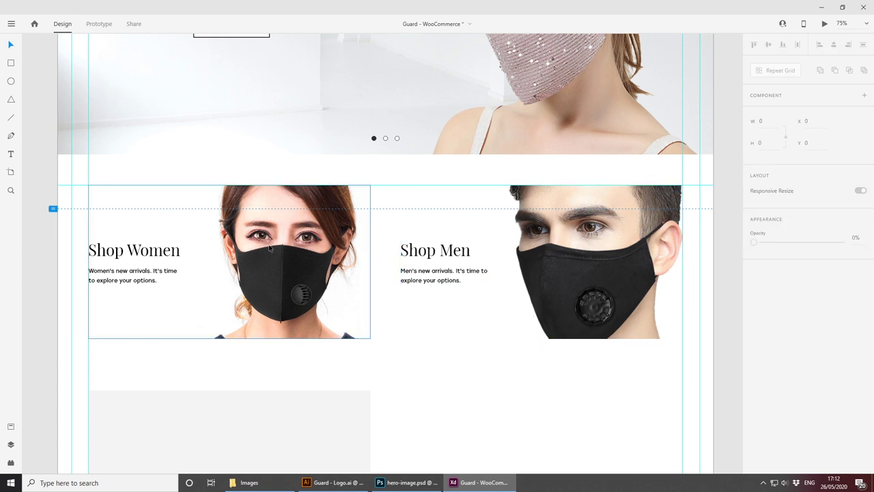
Step: Scale down the man's photo inside the Shop Men block, overlaying it on the Shop Women photo to match the mask sizes
{"action": "double_click", "coordinate": [588, 231]}
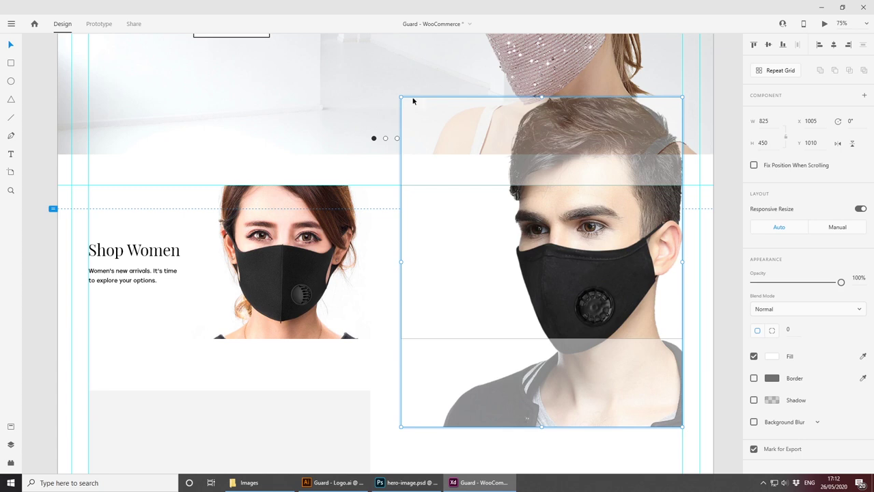
{"action": "left_click_drag", "start_coordinate": [401, 98], "coordinate": [448, 153]}
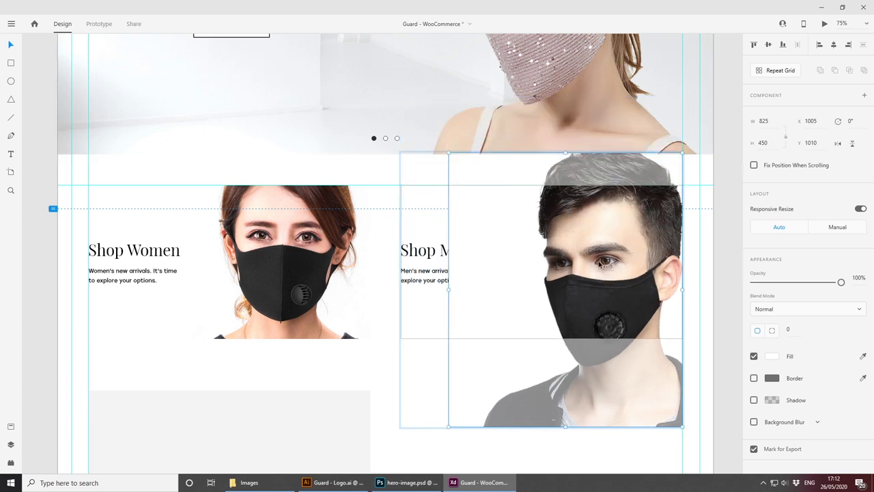
{"action": "left_click_drag", "start_coordinate": [605, 262], "coordinate": [295, 237]}
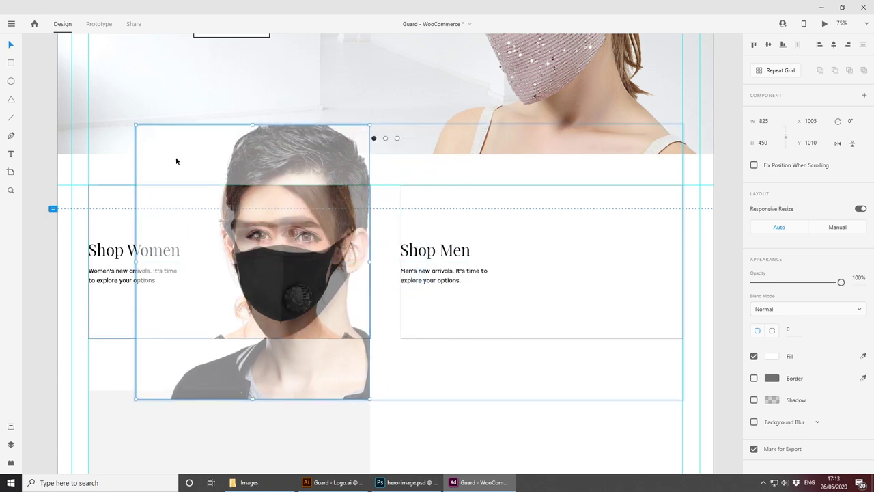
{"action": "left_click_drag", "start_coordinate": [136, 124], "coordinate": [152, 142]}
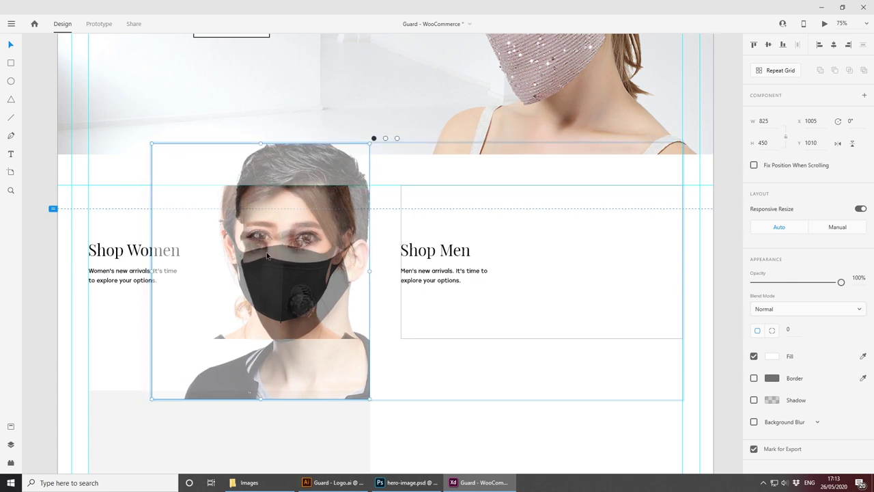
{"action": "left_click_drag", "start_coordinate": [267, 256], "coordinate": [277, 255]}
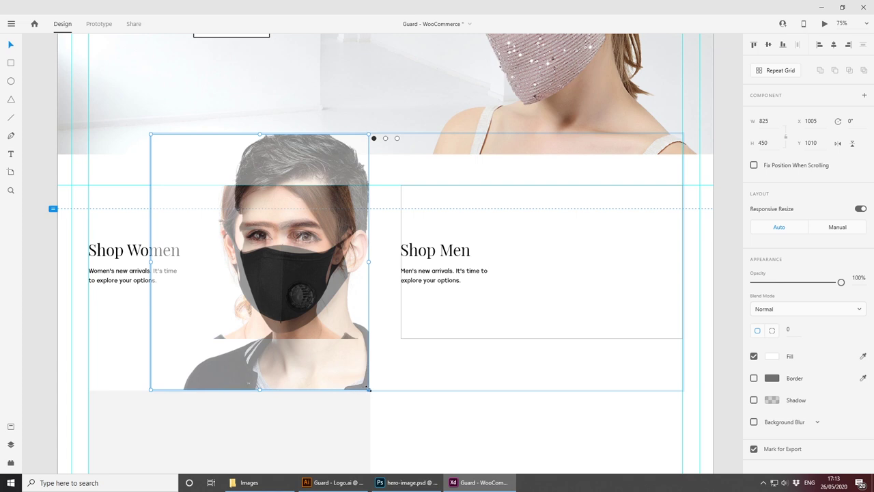
{"action": "left_click_drag", "start_coordinate": [367, 388], "coordinate": [367, 384]}
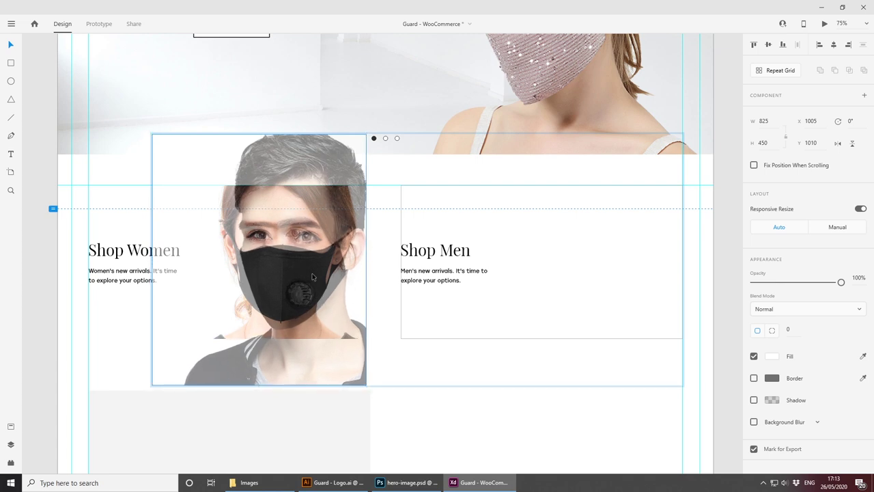
Step: Move the man's photo back against the Shop Men block's right edge and enlarge it slightly
{"action": "left_click_drag", "start_coordinate": [313, 276], "coordinate": [629, 281]}
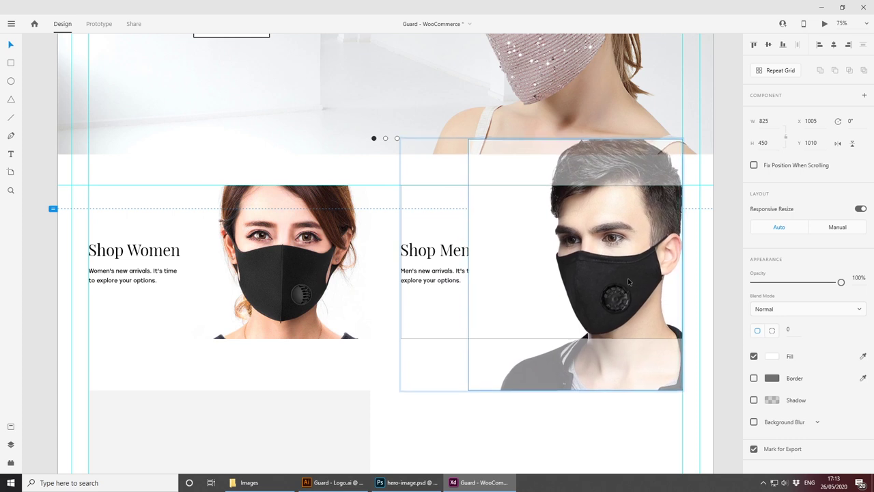
{"action": "left_click_drag", "start_coordinate": [628, 282], "coordinate": [628, 279]}
{"action": "left_click", "coordinate": [588, 391]}
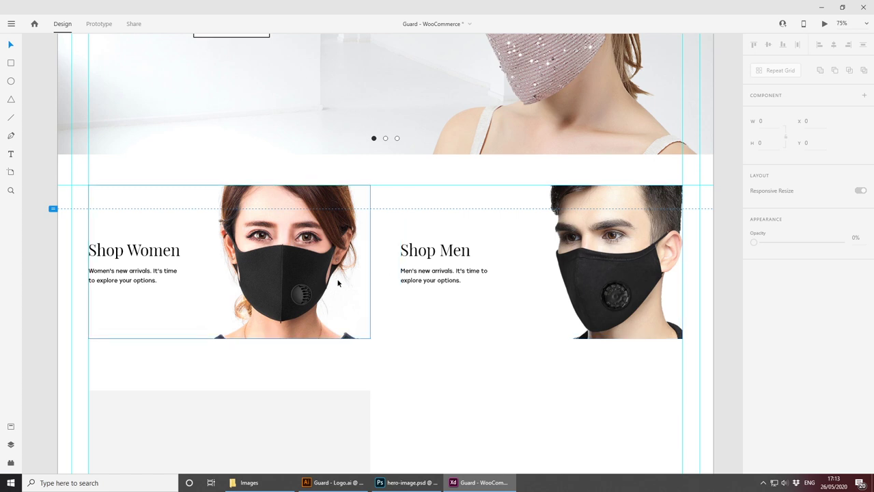
{"action": "double_click", "coordinate": [582, 258]}
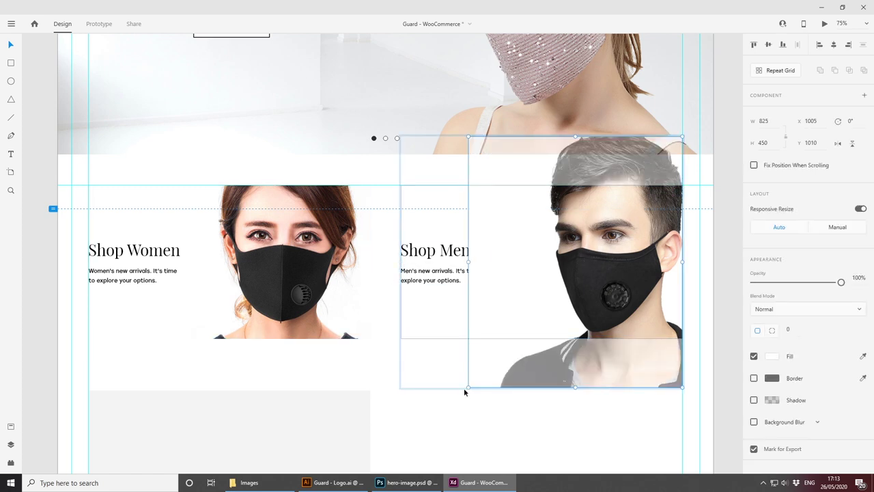
{"action": "left_click_drag", "start_coordinate": [467, 387], "coordinate": [463, 390]}
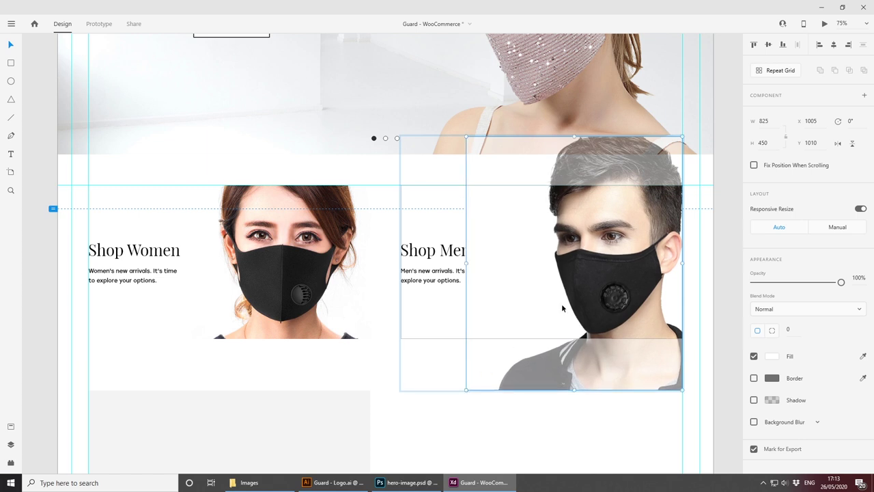
{"action": "left_click", "coordinate": [720, 267]}
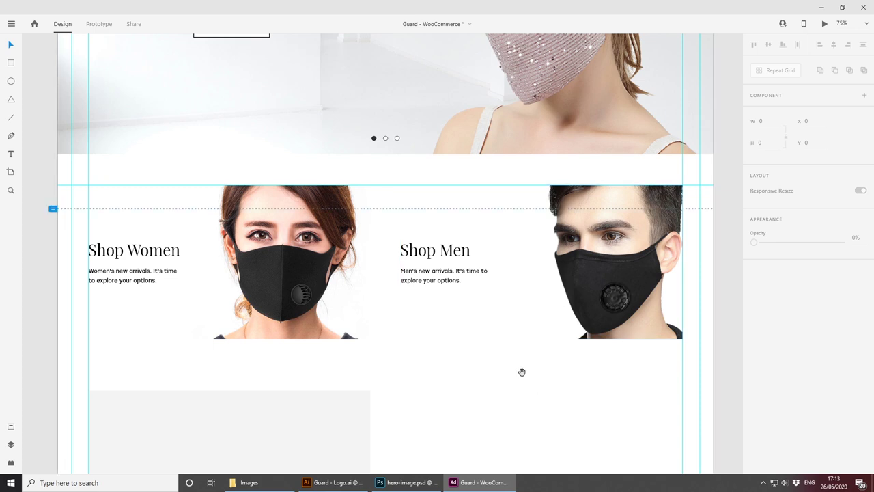
Step: Review how the Shop Women and Shop Men blocks look together with the hero section above them
{"action": "left_click_drag", "start_coordinate": [522, 372], "coordinate": [520, 326]}
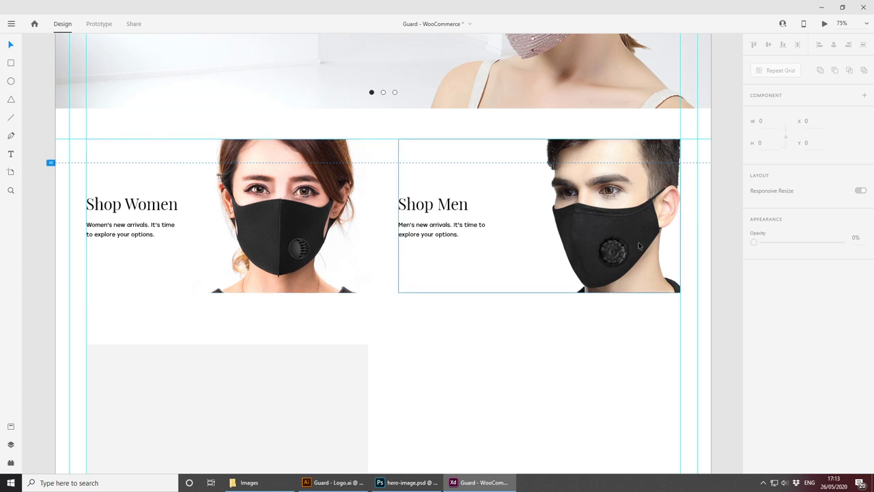
{"action": "scroll", "coordinate": [567, 348], "scroll_direction": "up", "scroll_amount": 2}
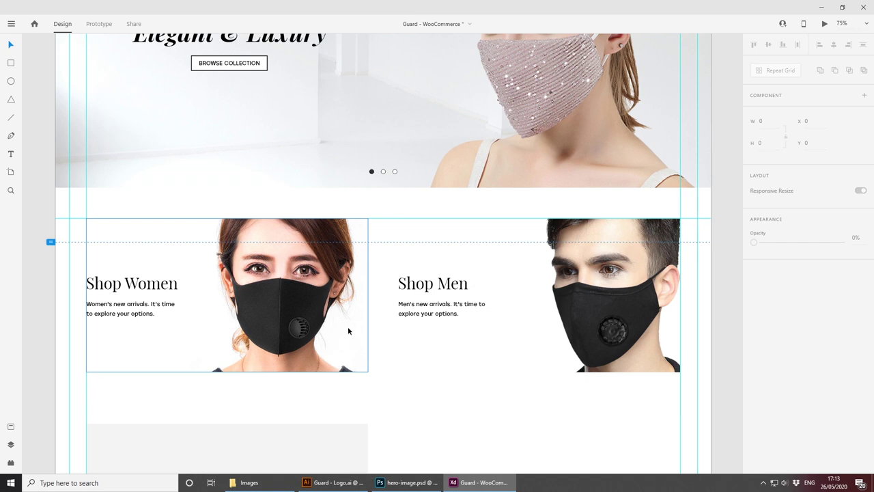
{"action": "scroll", "coordinate": [475, 289], "scroll_direction": "up", "scroll_amount": 2}
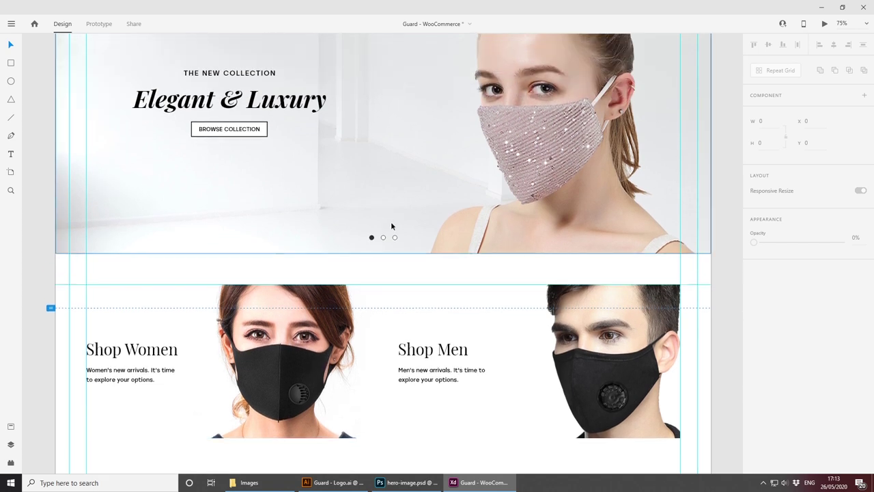
{"action": "scroll", "coordinate": [464, 353], "scroll_direction": "down", "scroll_amount": 2}
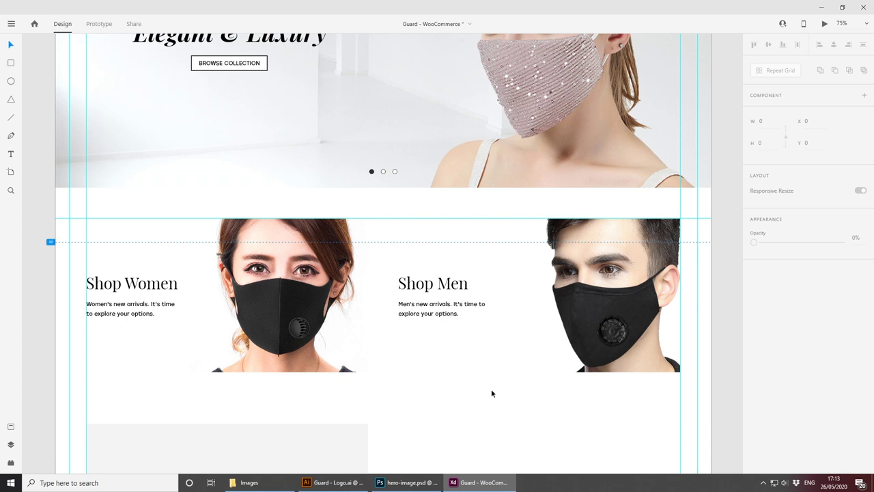
{"action": "scroll", "coordinate": [491, 391], "scroll_direction": "down", "scroll_amount": 2}
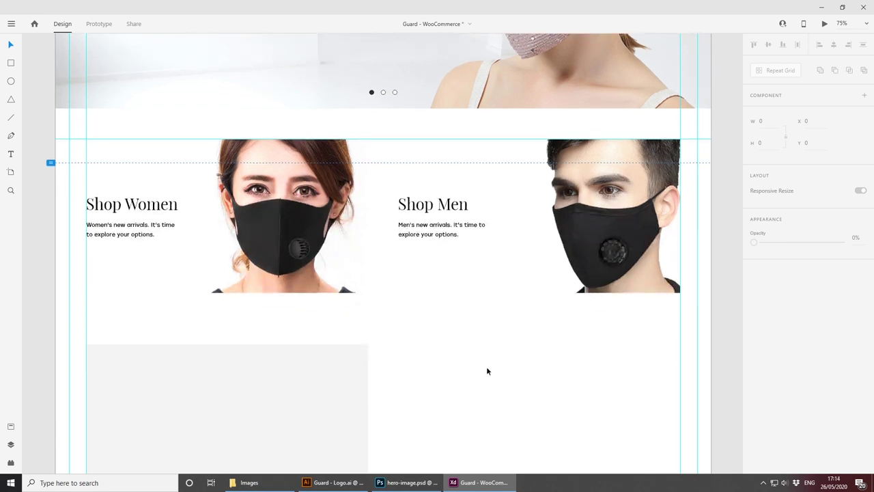
{"action": "scroll", "coordinate": [461, 390], "scroll_direction": "up", "scroll_amount": 7}
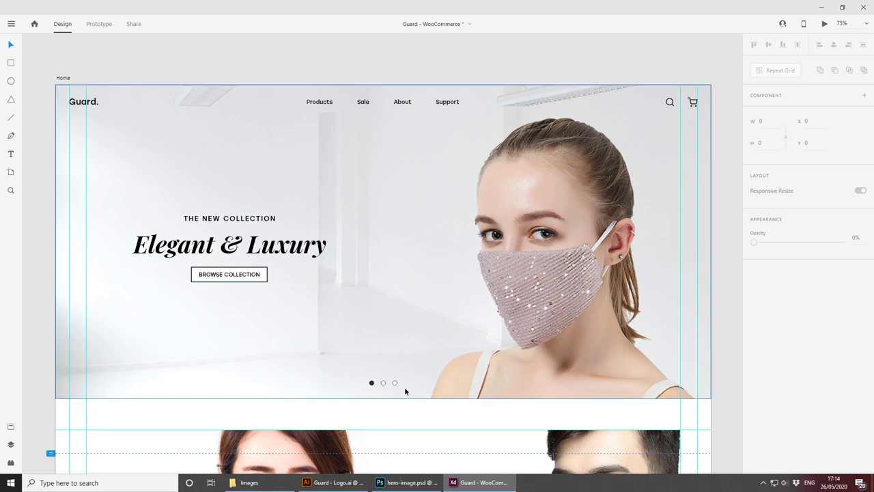
{"action": "scroll", "coordinate": [405, 390], "scroll_direction": "down", "scroll_amount": 5}
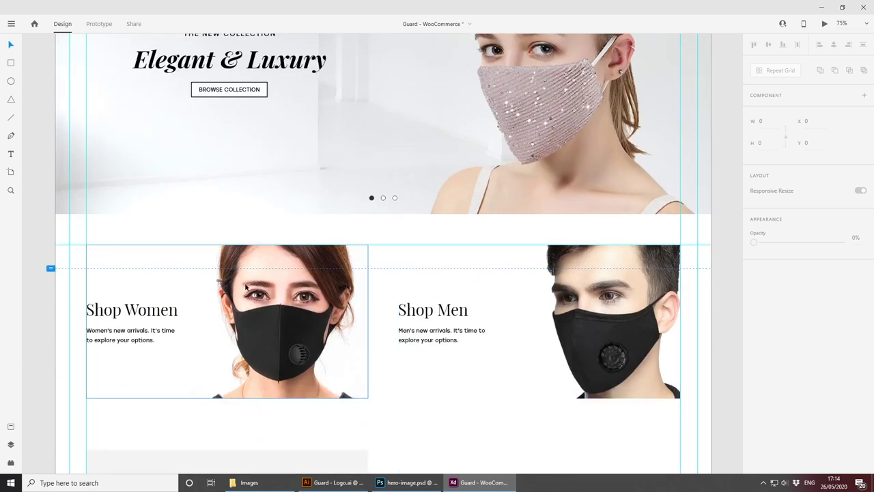
{"action": "scroll", "coordinate": [246, 286], "scroll_direction": "down", "scroll_amount": 2}
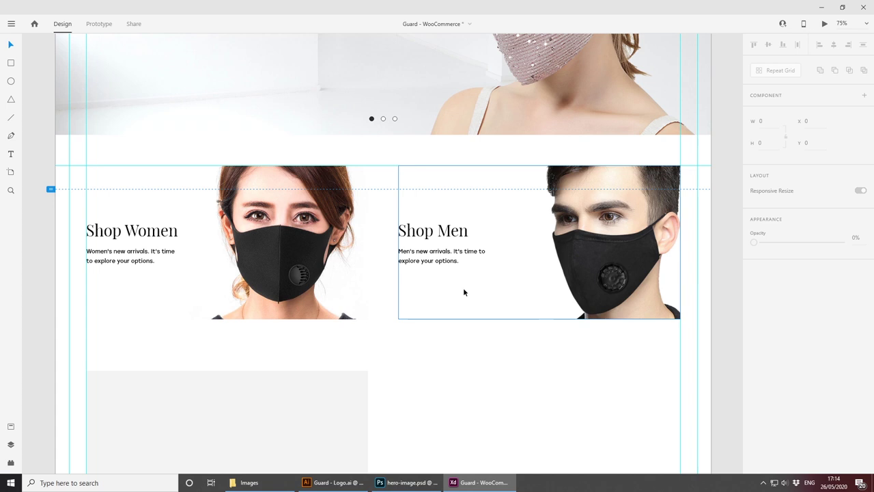
{"action": "scroll", "coordinate": [463, 291], "scroll_direction": "up", "scroll_amount": 2}
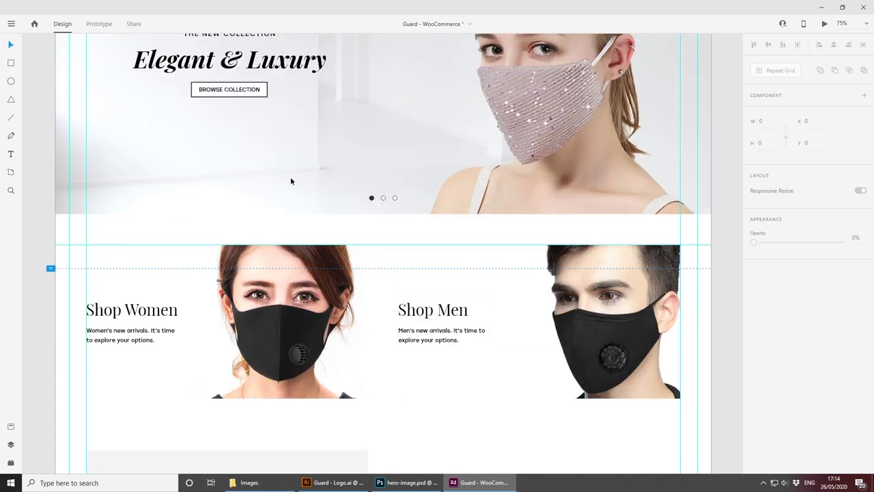
{"action": "scroll", "coordinate": [474, 274], "scroll_direction": "down", "scroll_amount": 2}
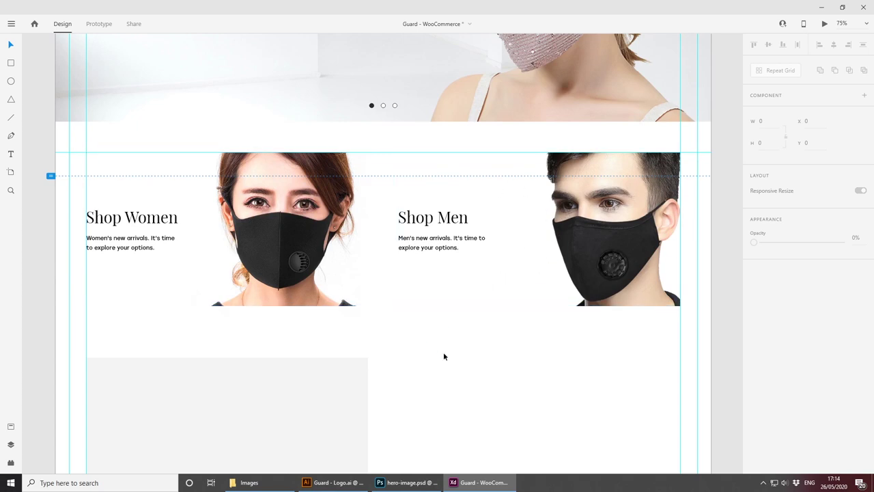
Step: Place a copy of the Browse Collection button component beneath the Shop Women description at X 90, Y 1324
{"action": "scroll", "coordinate": [444, 348], "scroll_direction": "left", "scroll_amount": 10}
{"action": "scroll", "coordinate": [443, 348], "scroll_direction": "up", "scroll_amount": 5}
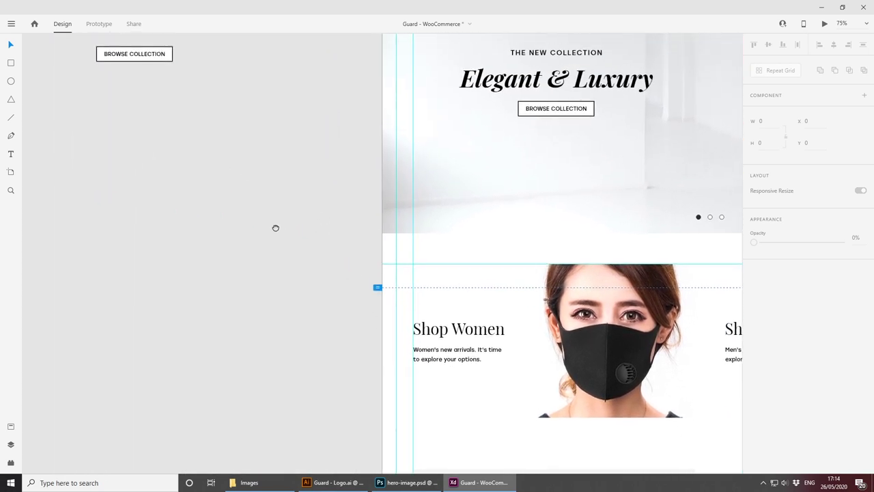
{"action": "left_click", "coordinate": [191, 127]}
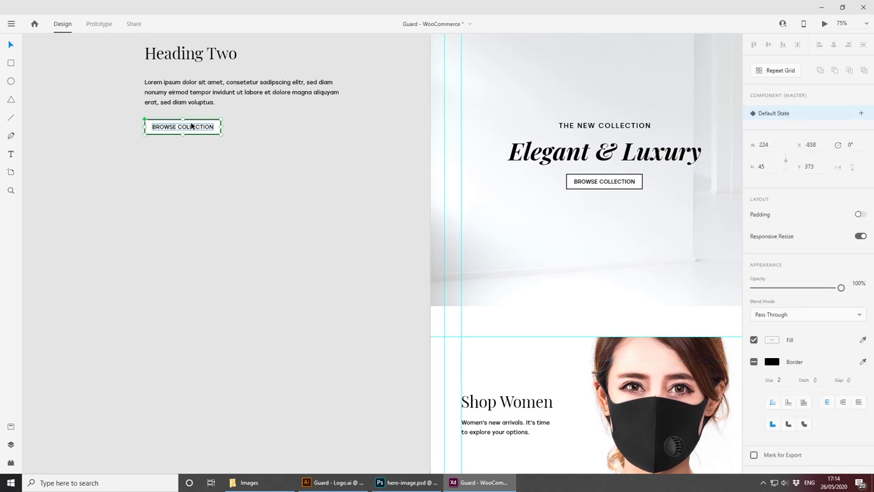
{"action": "left_click_drag", "start_coordinate": [191, 125], "coordinate": [483, 375]}
{"action": "left_click_drag", "start_coordinate": [484, 376], "coordinate": [293, 206]}
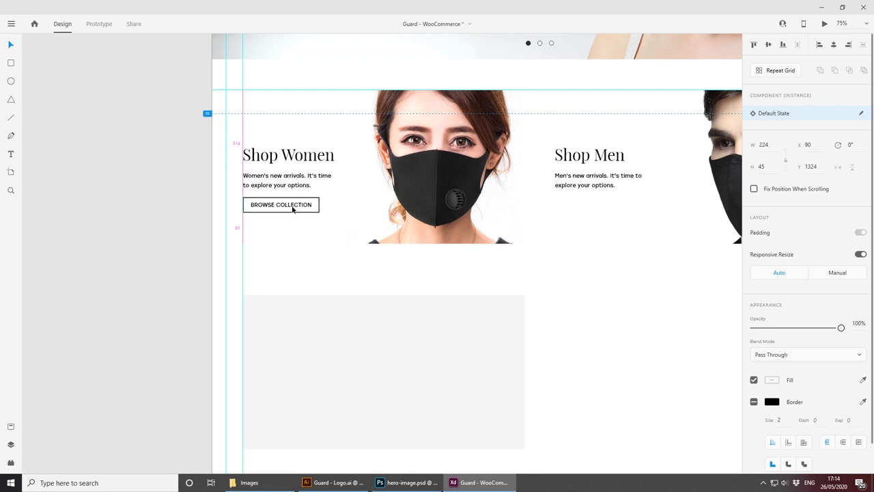
{"action": "left_click_drag", "start_coordinate": [458, 202], "coordinate": [457, 296]}
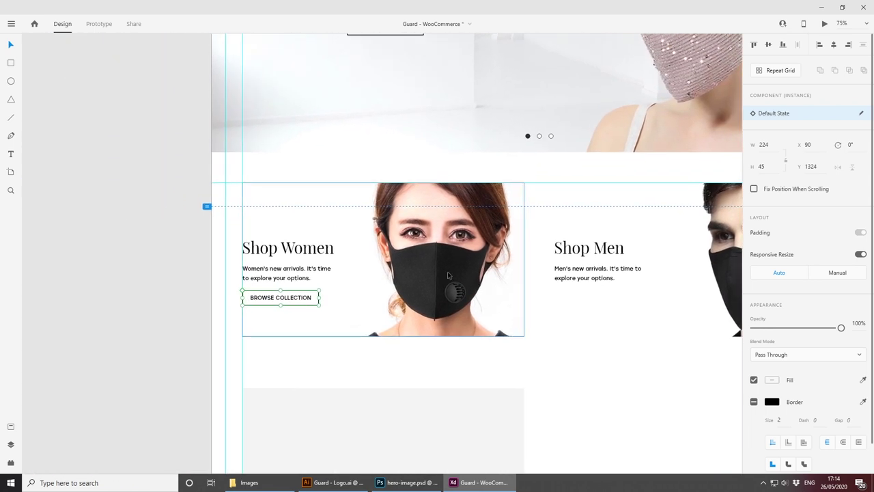
Step: Move the Shop Women heading, description and Browse Collection button up together to Y 1134
{"action": "key", "text": "ctrl+1"}
{"action": "key", "text": "ctrl+plus"}
{"action": "left_click_drag", "start_coordinate": [331, 352], "coordinate": [429, 333]}
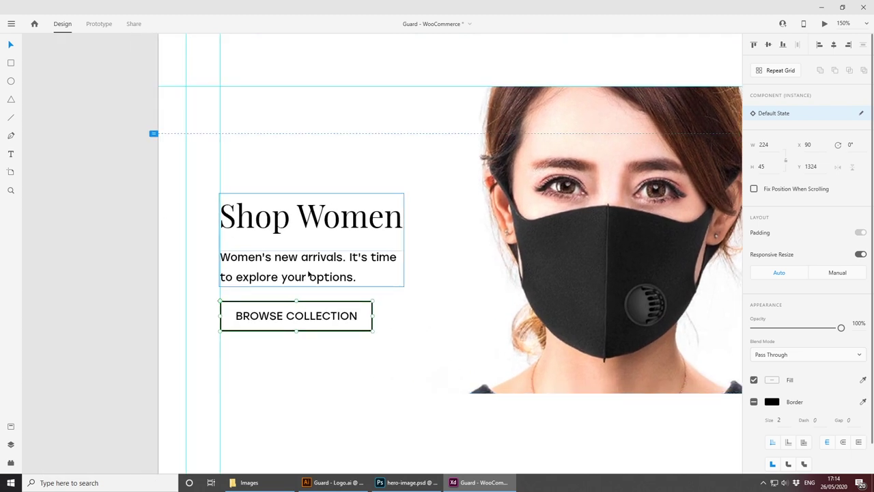
{"action": "left_click_drag", "start_coordinate": [308, 274], "coordinate": [306, 250]}
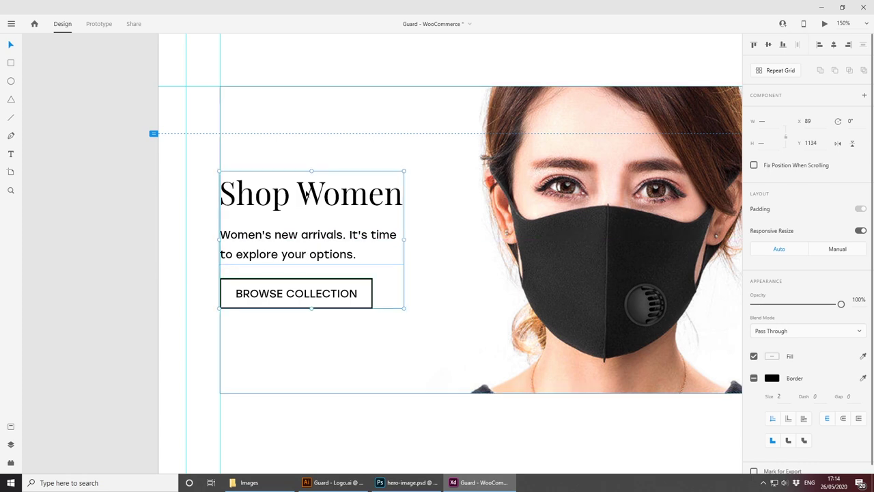
{"action": "key", "text": "ctrl+minus"}
{"action": "key", "text": "ctrl+minus"}
{"action": "key", "text": "ctrl+plus"}
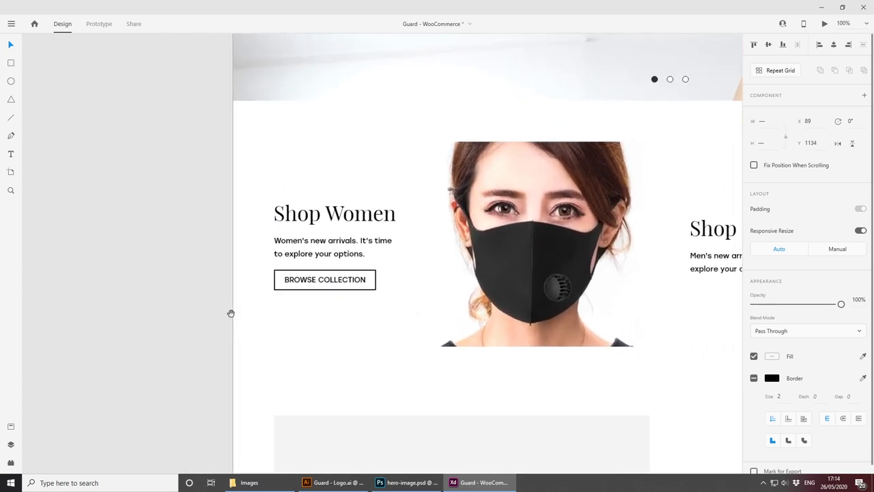
{"action": "left_click_drag", "start_coordinate": [231, 312], "coordinate": [98, 310]}
{"action": "left_click", "coordinate": [115, 322]}
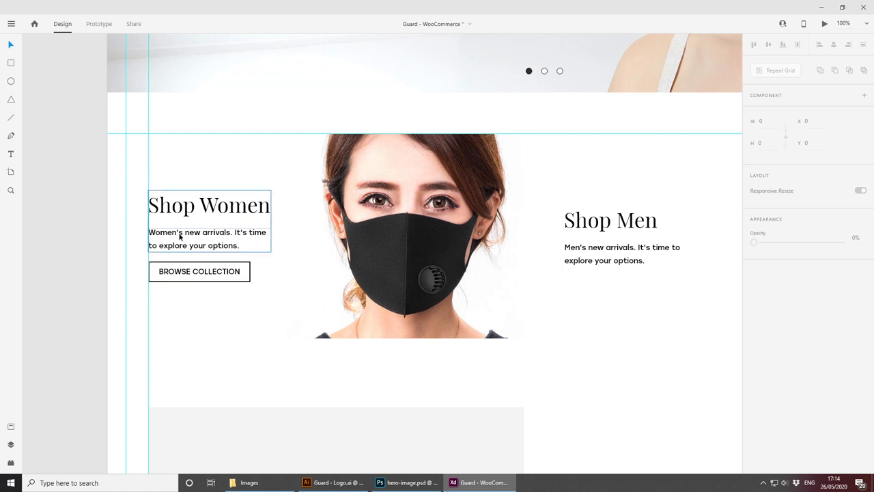
Step: Centre-align the Shop Women description and move its Browse Collection button to X 113, centred beneath the text
{"action": "double_click", "coordinate": [202, 237]}
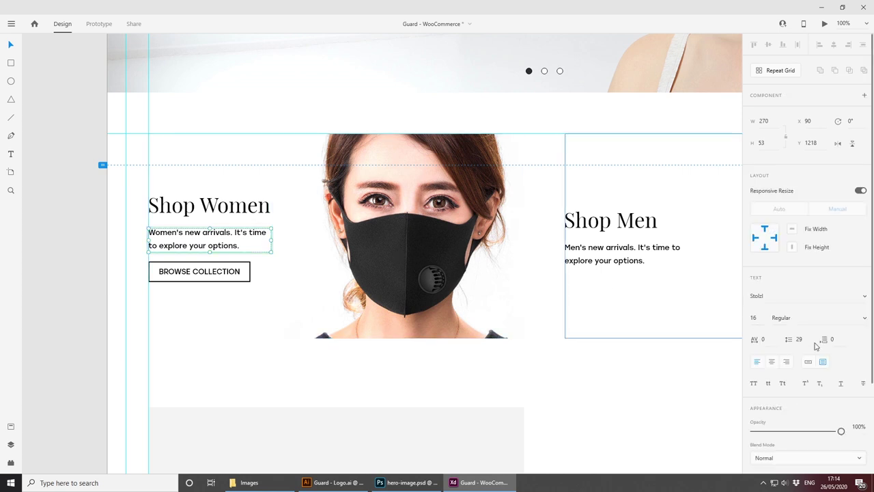
{"action": "left_click", "coordinate": [771, 361]}
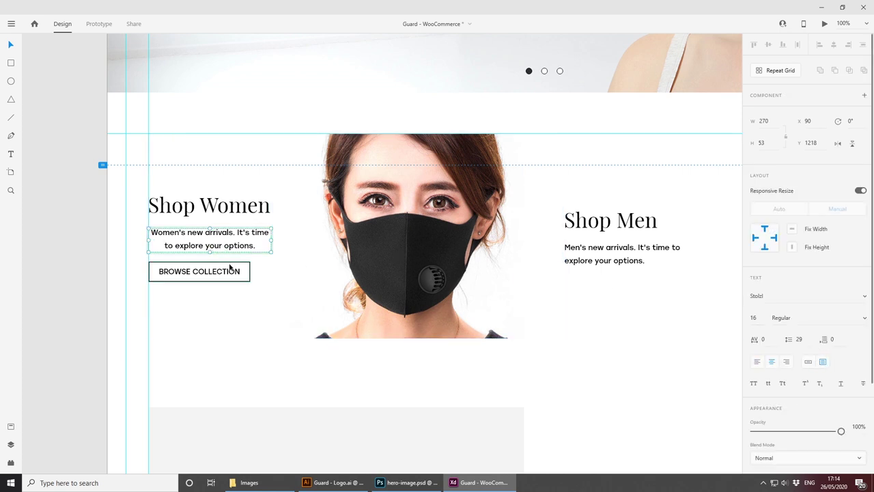
{"action": "left_click_drag", "start_coordinate": [228, 267], "coordinate": [239, 271]}
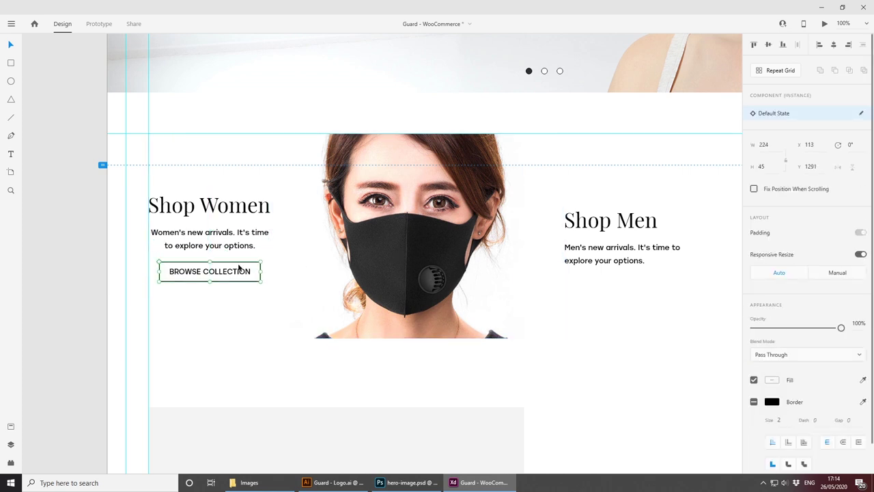
{"action": "left_click", "coordinate": [64, 243]}
Step: Examine the Shop Women and Shop Men blocks side by side against the hero section
{"action": "key", "text": "ctrl+minus"}
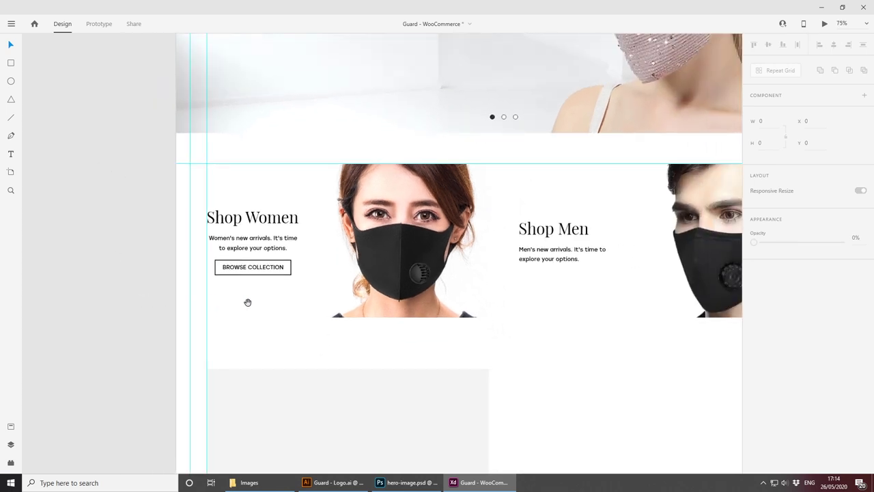
{"action": "left_click_drag", "start_coordinate": [308, 302], "coordinate": [152, 313]}
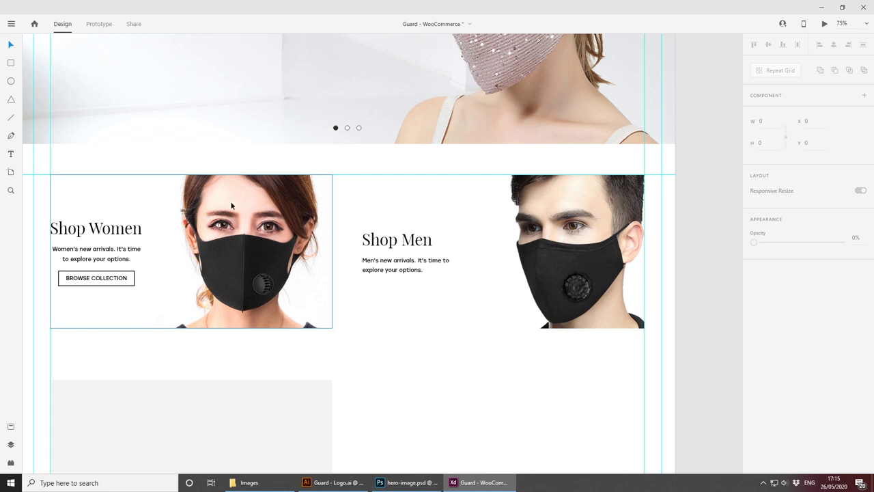
{"action": "scroll", "coordinate": [351, 359], "scroll_direction": "left", "scroll_amount": 2}
{"action": "scroll", "coordinate": [351, 359], "scroll_direction": "down", "scroll_amount": 1}
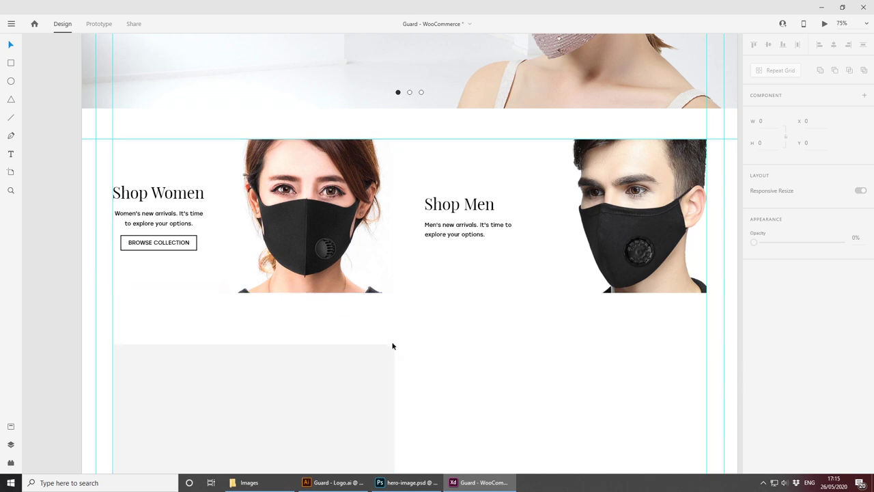
{"action": "scroll", "coordinate": [400, 351], "scroll_direction": "up", "scroll_amount": 2}
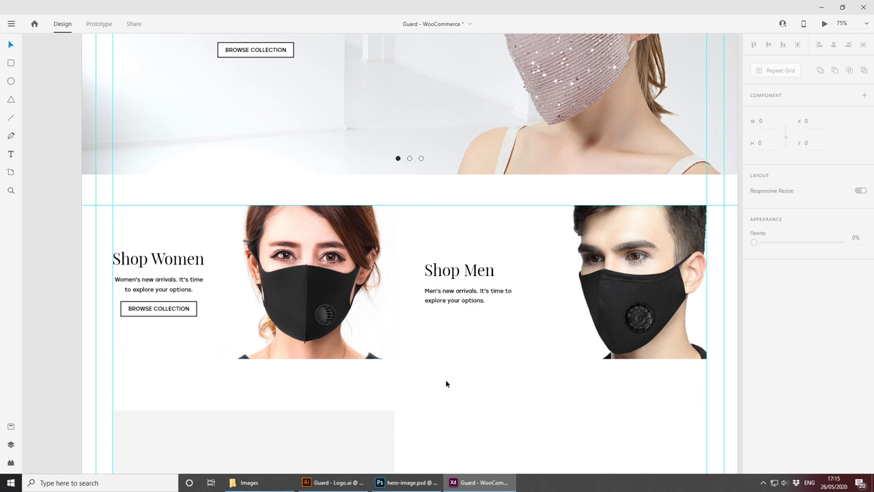
{"action": "scroll", "coordinate": [445, 379], "scroll_direction": "down", "scroll_amount": 2}
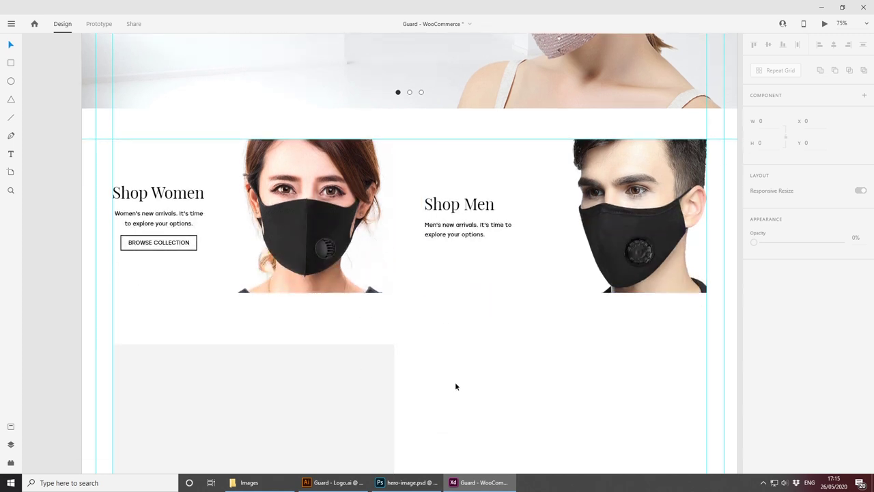
{"action": "scroll", "coordinate": [455, 386], "scroll_direction": "up", "scroll_amount": 2}
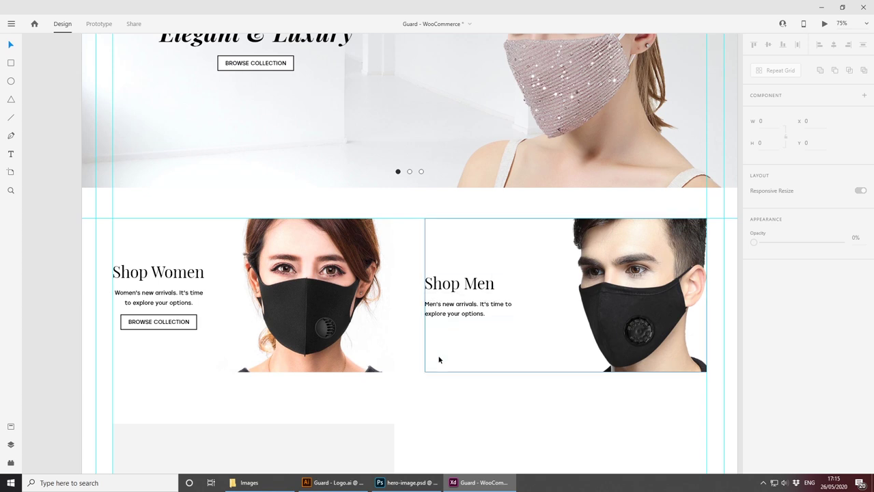
Step: Try placing the spare grey rectangle behind the Shop Men text and photo at X 1005, Y 1010, and undo the attempt
{"action": "left_click_drag", "start_coordinate": [291, 440], "coordinate": [597, 239]}
{"action": "key", "text": "ctrl+["}
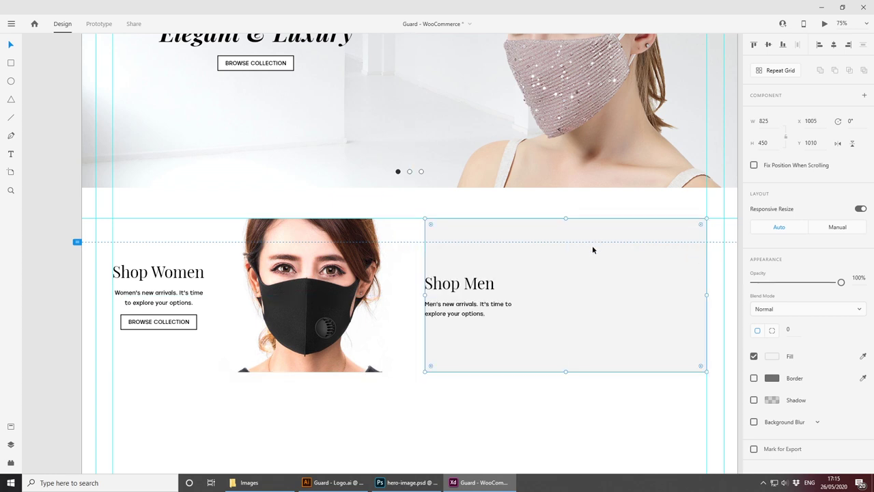
{"action": "key", "text": "ctrl+["}
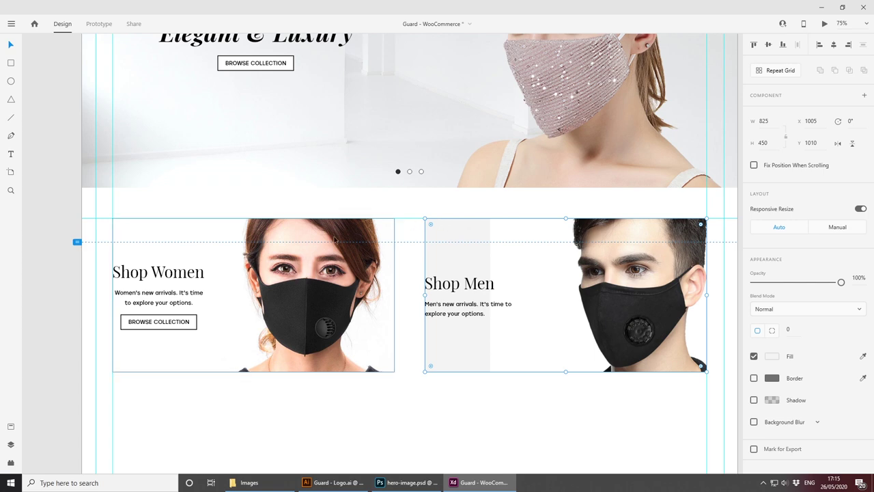
{"action": "left_click_drag", "start_coordinate": [315, 307], "coordinate": [233, 288]}
{"action": "left_click_drag", "start_coordinate": [355, 213], "coordinate": [356, 343]}
{"action": "key", "text": "ctrl+z"}
{"action": "key", "text": "ctrl+z"}
{"action": "key", "text": "ctrl+z"}
{"action": "key", "text": "ctrl+z"}
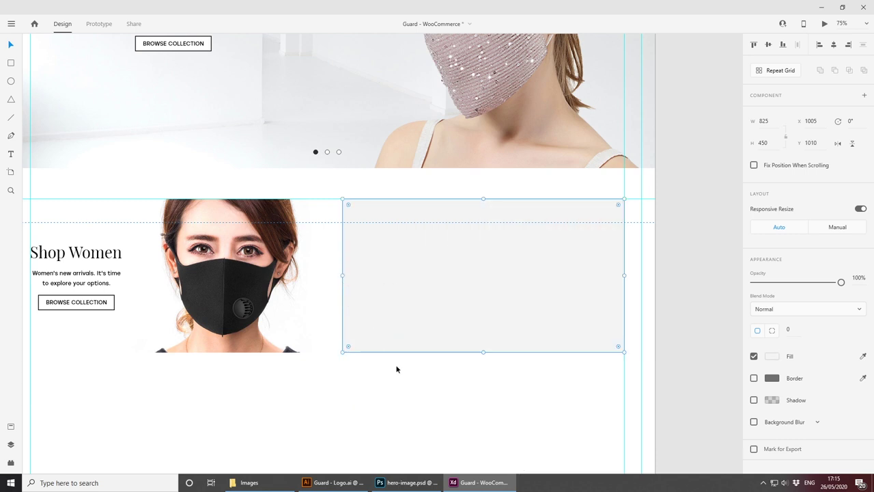
Step: Place the grey rectangle on the Shop Men block, fill it white and send it behind the block's text and photo
{"action": "left_click_drag", "start_coordinate": [277, 425], "coordinate": [546, 226]}
{"action": "left_click", "coordinate": [772, 356]}
{"action": "left_click_drag", "start_coordinate": [683, 346], "coordinate": [595, 267]}
{"action": "left_click", "coordinate": [542, 259]}
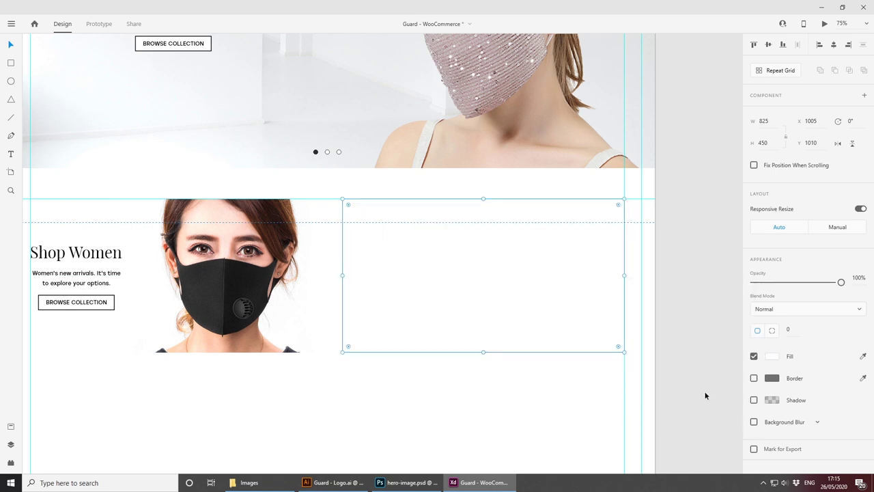
{"action": "key", "text": "ctrl+["}
{"action": "key", "text": "ctrl+["}
{"action": "key", "text": "ctrl+["}
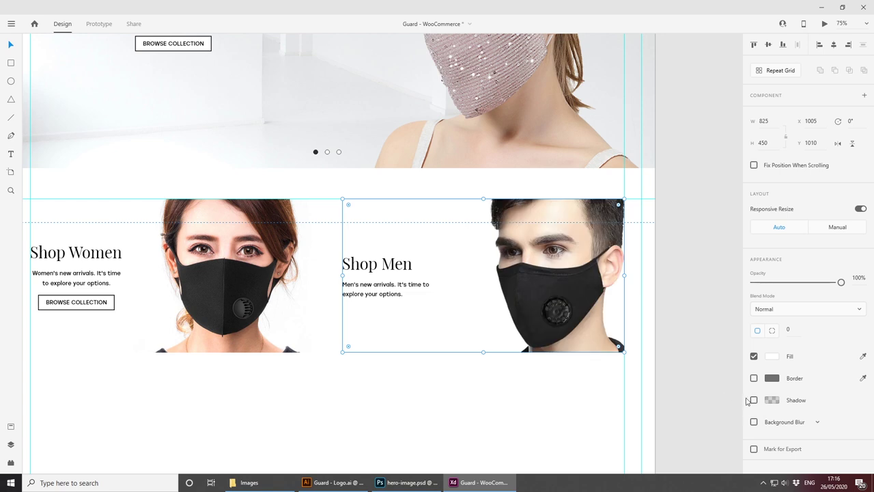
Step: Try a shadow with Y 3 and blur 6 on the white rectangle, and shift the Shop Men text inward from its edge
{"action": "left_click", "coordinate": [752, 400]}
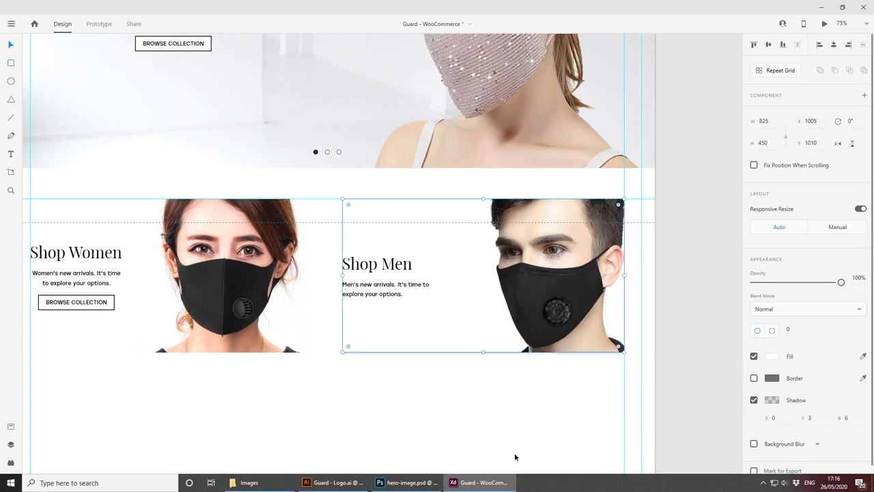
{"action": "left_click_drag", "start_coordinate": [378, 268], "coordinate": [392, 266]}
{"action": "left_click", "coordinate": [432, 403]}
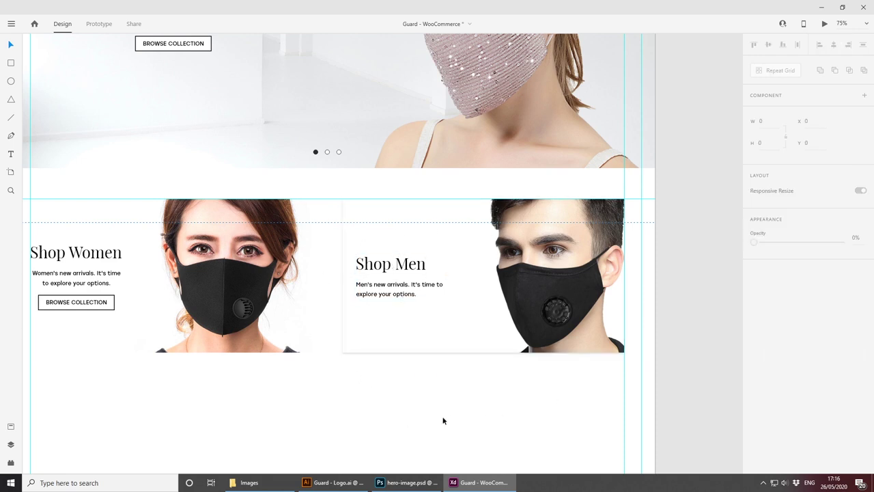
Step: Undo the shadow and text shift, and move the white rectangle out beneath the two category blocks to X 604, Y 1535
{"action": "key", "text": "ctrl+z"}
{"action": "key", "text": "ctrl+z"}
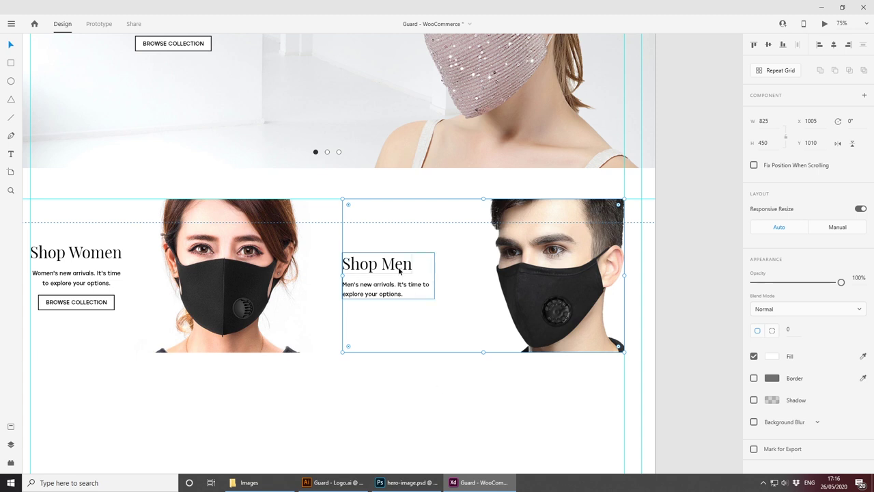
{"action": "key", "text": "ctrl+z"}
{"action": "left_click_drag", "start_coordinate": [485, 216], "coordinate": [436, 399]}
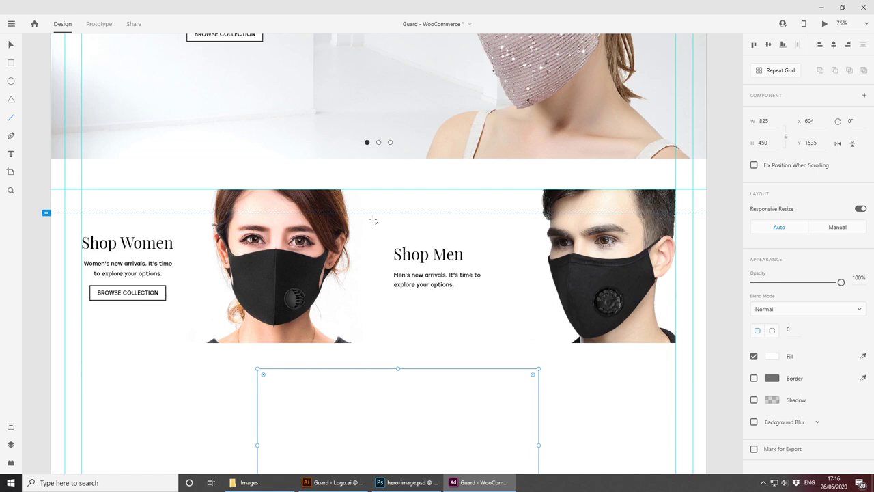
Step: Draw a vertical divider line between the two category blocks at X 942.5, Y 1200.5, with a height of 70
{"action": "left_click_drag", "start_coordinate": [373, 220], "coordinate": [370, 280]}
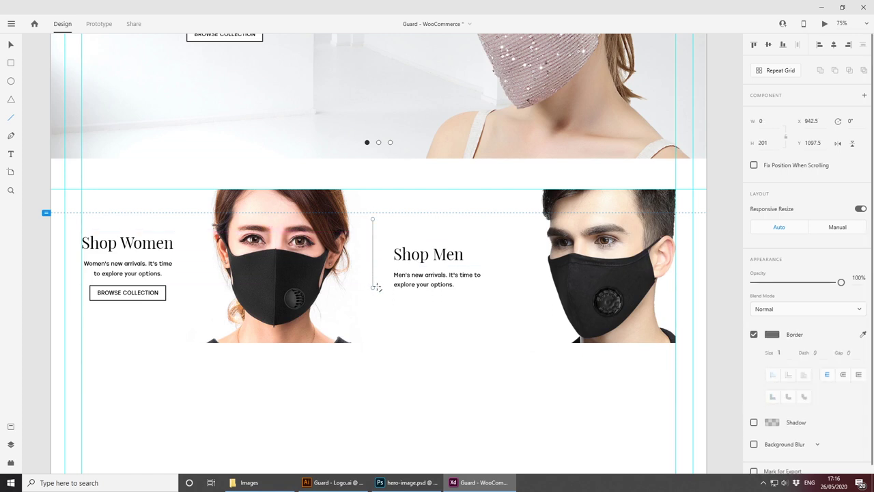
{"action": "key", "text": "v"}
{"action": "left_click_drag", "start_coordinate": [372, 232], "coordinate": [374, 260]}
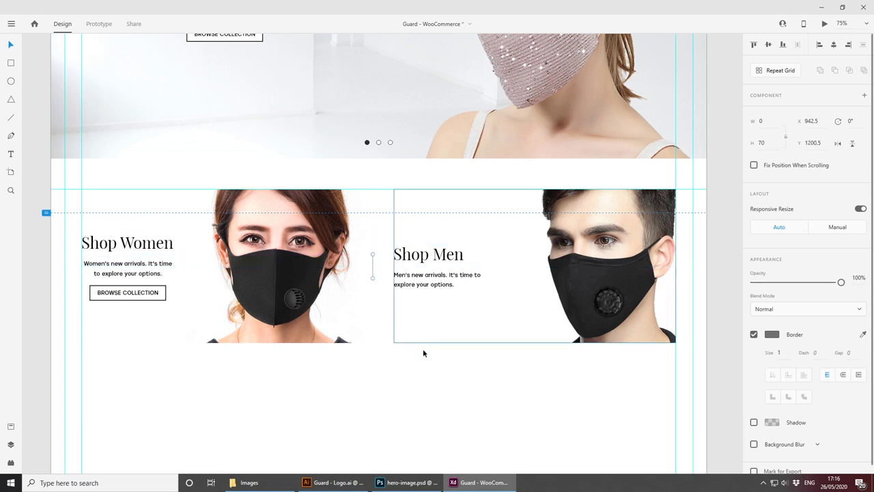
{"action": "left_click", "coordinate": [447, 377]}
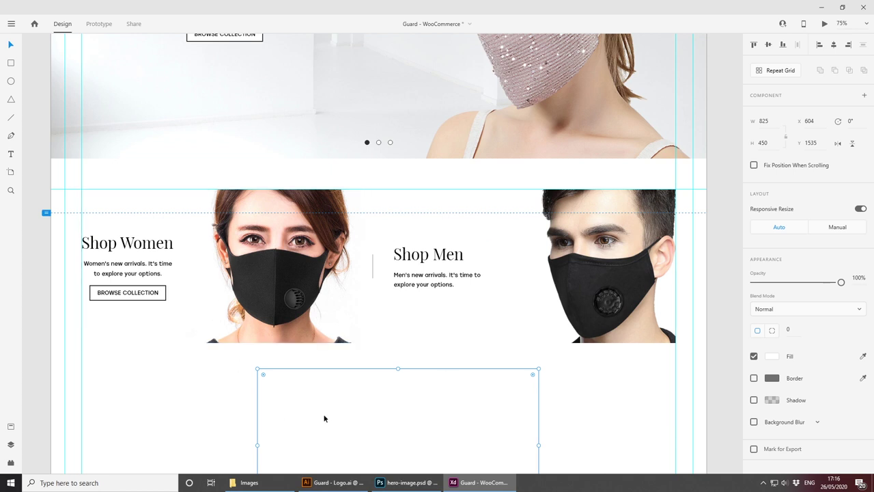
Step: Delete the divider line between the category blocks and the white rectangle beneath them
{"action": "left_click", "coordinate": [372, 270]}
{"action": "key", "text": "Delete"}
{"action": "left_click", "coordinate": [393, 372]}
{"action": "key", "text": "Delete"}
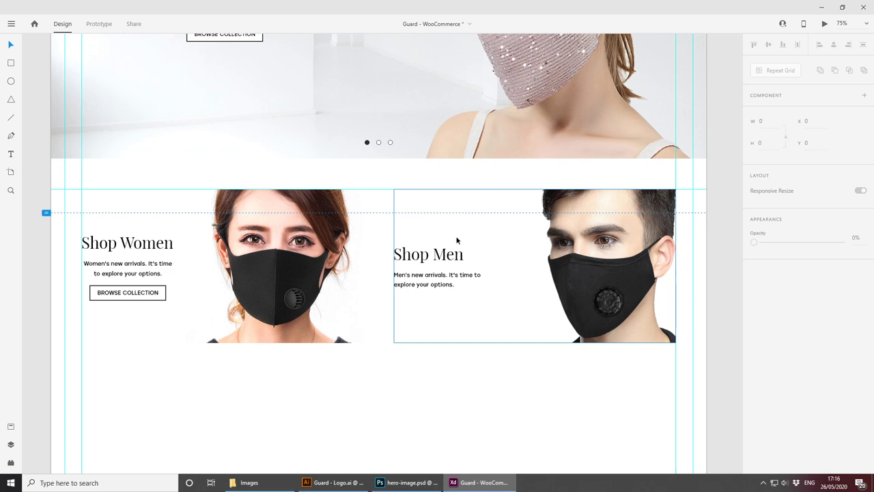
Step: Place a copy of the Shop Women block's Browse Collection button in the Shop Men block at X 1021, Y 1291
{"action": "scroll", "coordinate": [457, 240], "scroll_direction": "up", "scroll_amount": 5}
{"action": "scroll", "coordinate": [384, 176], "scroll_direction": "down", "scroll_amount": 5}
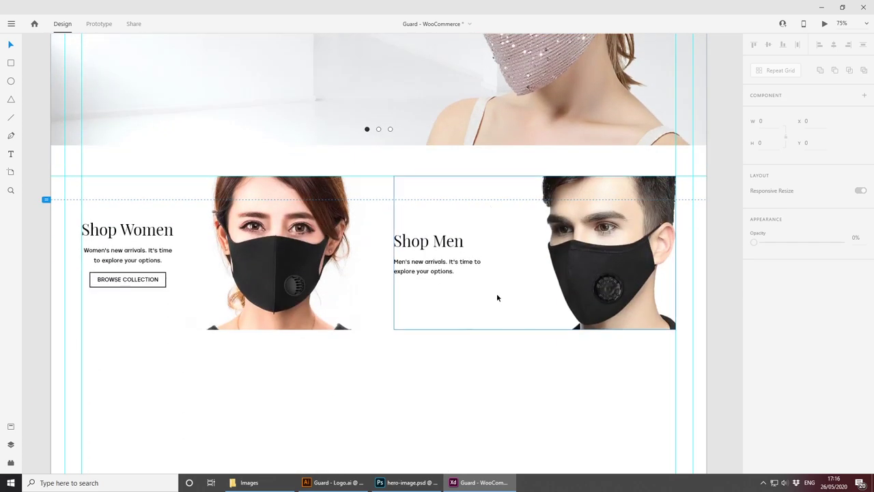
{"action": "key", "text": "ctrl+1"}
{"action": "scroll", "coordinate": [384, 349], "scroll_direction": "left", "scroll_amount": 3}
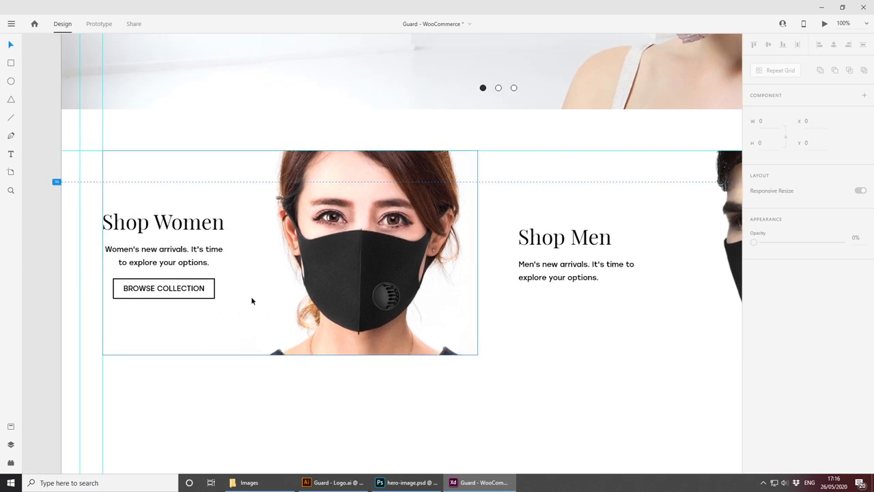
{"action": "double_click", "coordinate": [200, 294]}
{"action": "left_click_drag", "start_coordinate": [199, 295], "coordinate": [612, 306]}
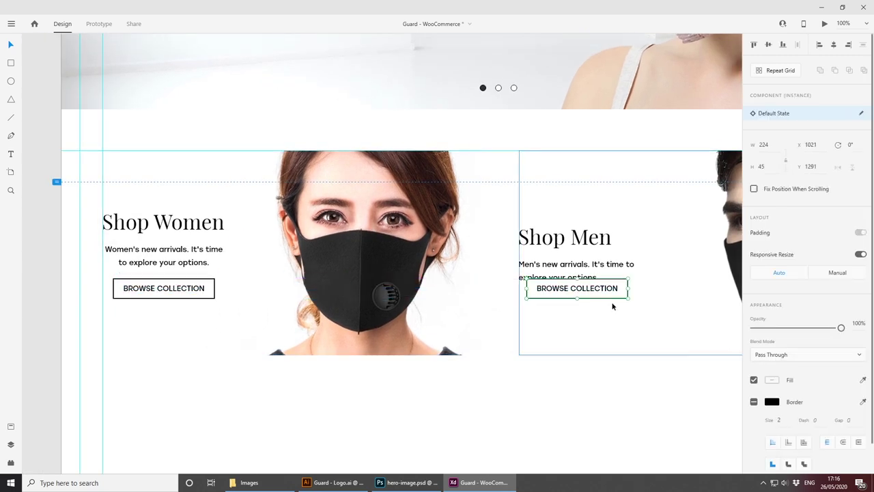
Step: Move the Shop Men heading and description group to X 1005, Y 1134, level with the Shop Women text
{"action": "left_click", "coordinate": [555, 240]}
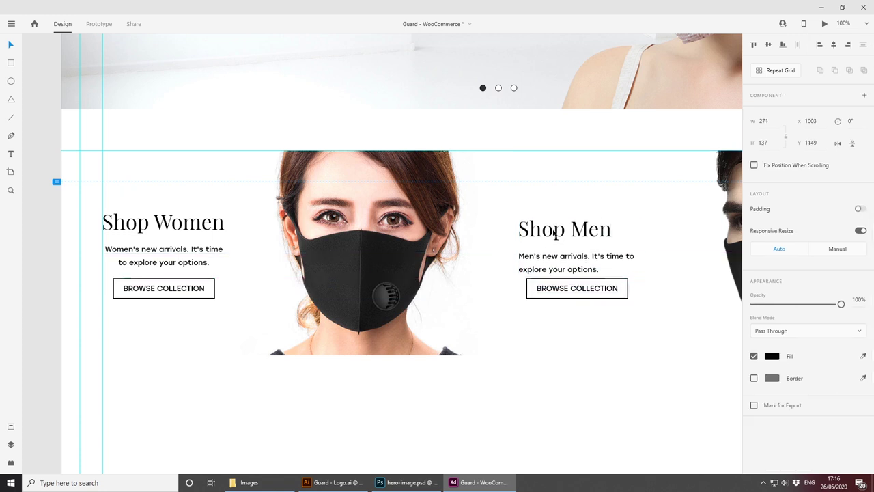
{"action": "left_click_drag", "start_coordinate": [554, 226], "coordinate": [554, 226]}
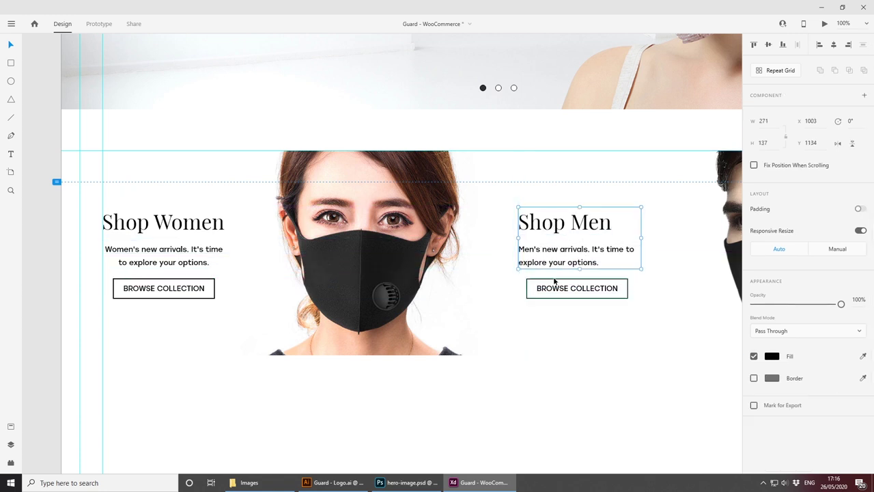
{"action": "scroll", "coordinate": [555, 280], "scroll_direction": "right", "scroll_amount": 4}
{"action": "left_click_drag", "start_coordinate": [449, 232], "coordinate": [449, 233]}
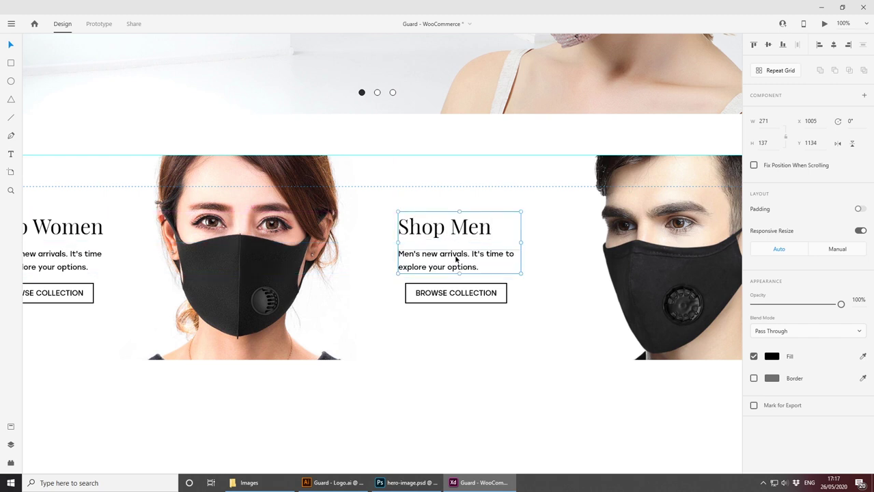
Step: Centre-align the Shop Men description text and centre the Shop Men heading horizontally over it
{"action": "double_click", "coordinate": [456, 258]}
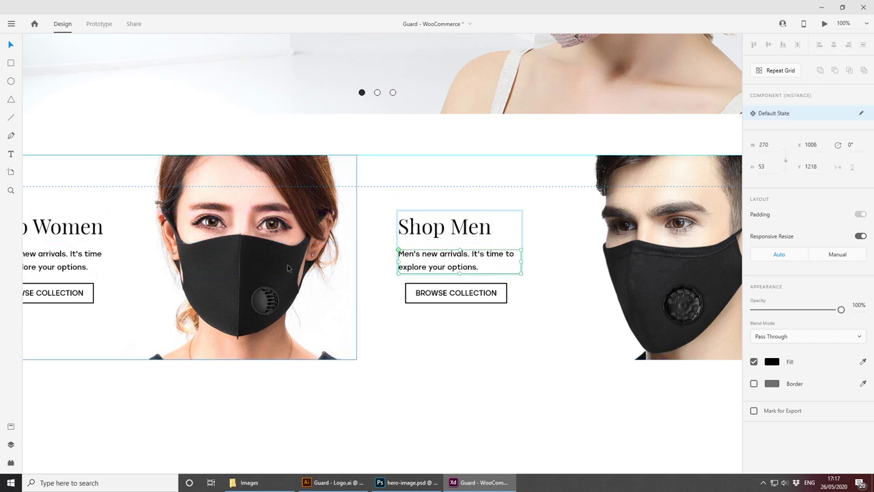
{"action": "left_click_drag", "start_coordinate": [250, 279], "coordinate": [162, 287]}
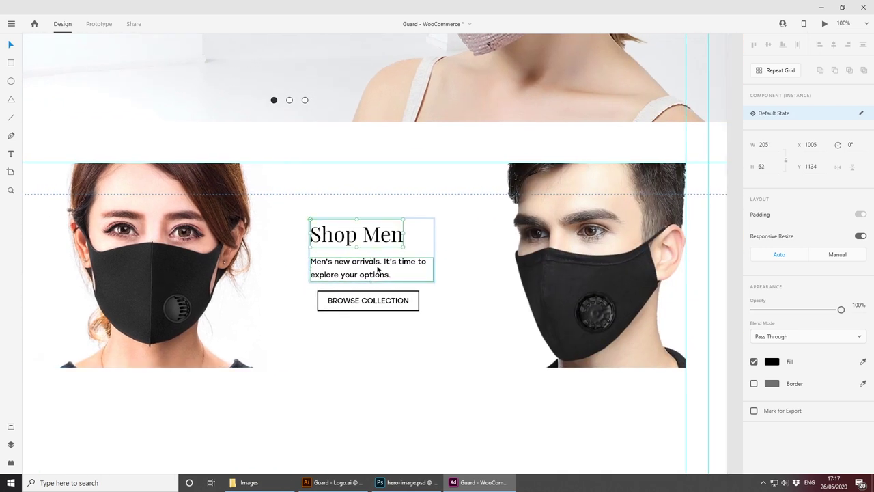
{"action": "double_click", "coordinate": [397, 268]}
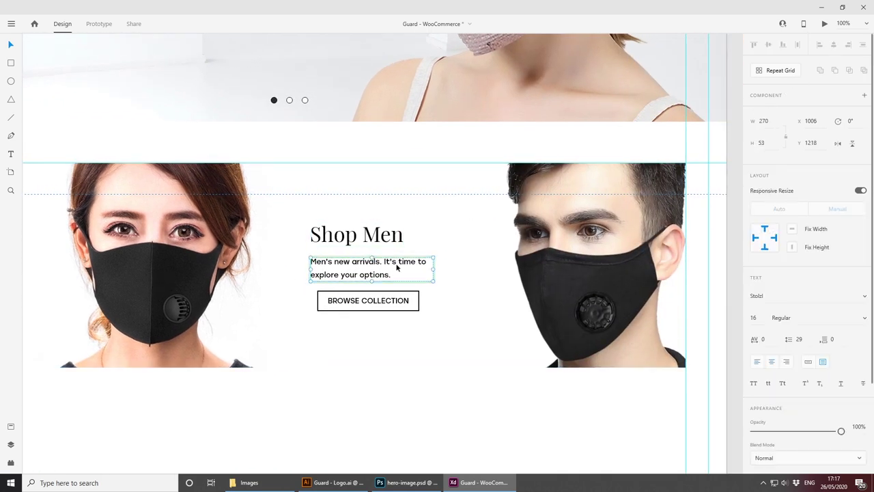
{"action": "left_click", "coordinate": [771, 362]}
{"action": "left_click", "coordinate": [376, 246]}
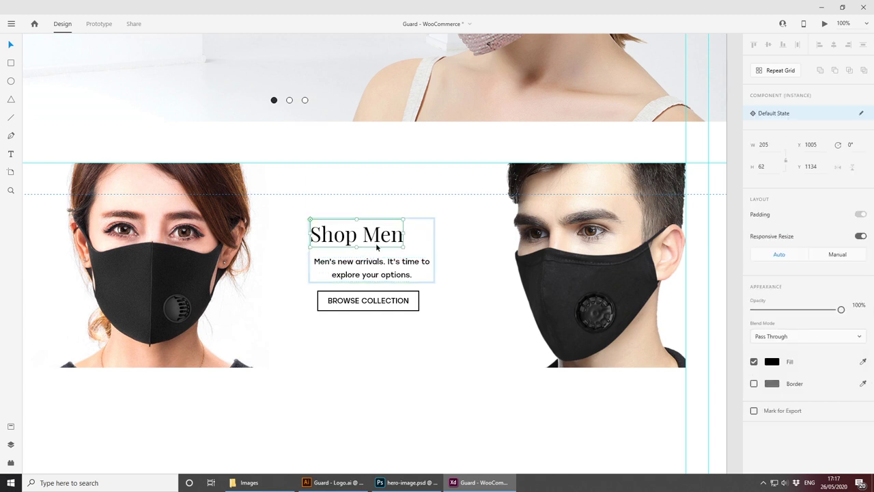
{"action": "left_click", "coordinate": [377, 263], "text": "shift"}
{"action": "left_click", "coordinate": [832, 45]}
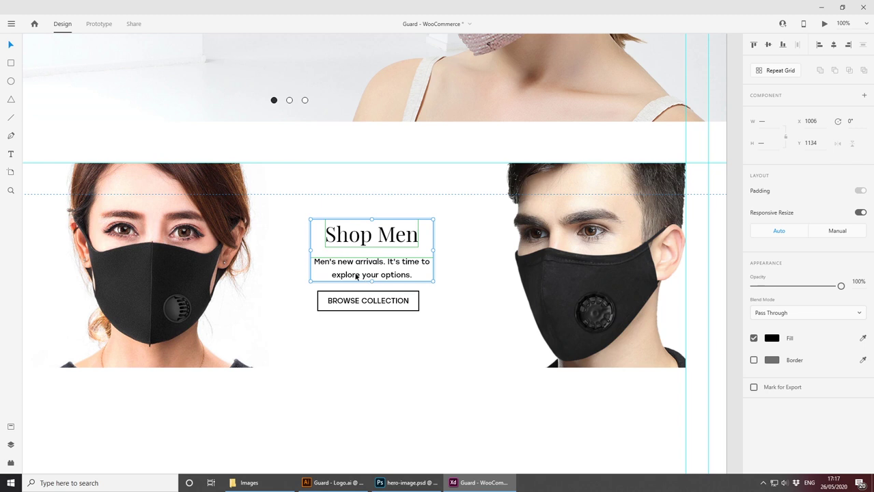
Step: Nudge the Shop Men heading and description left together to X 1000, closer to the Browse Collection button's centre
{"action": "key", "text": "Left"}
{"action": "key", "text": "Left"}
{"action": "key", "text": "Left"}
{"action": "key", "text": "Left"}
{"action": "key", "text": "Left"}
{"action": "key", "text": "Left"}
{"action": "left_click", "coordinate": [425, 453]}
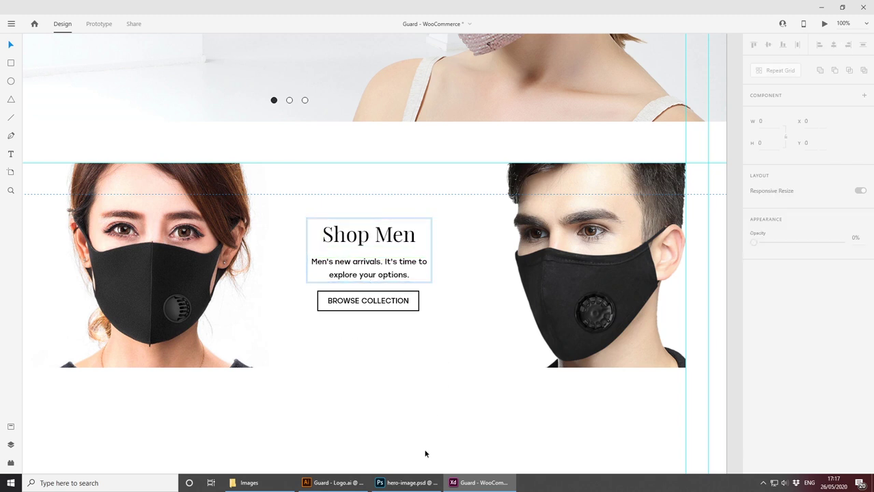
{"action": "left_click", "coordinate": [365, 272]}
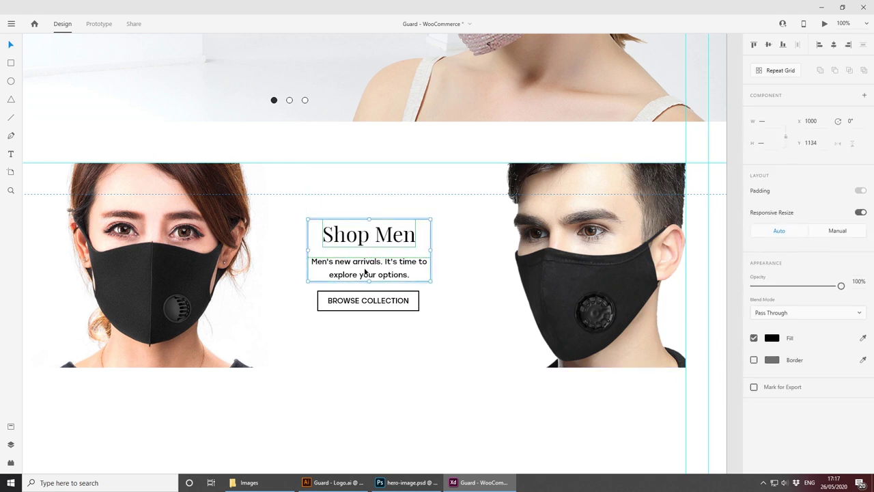
Step: Nudge the Shop Men heading and description to X 997 and move the Browse Collection button beneath them to X 1020
{"action": "key", "text": "Left"}
{"action": "key", "text": "Left"}
{"action": "key", "text": "Left"}
{"action": "key", "text": "Left"}
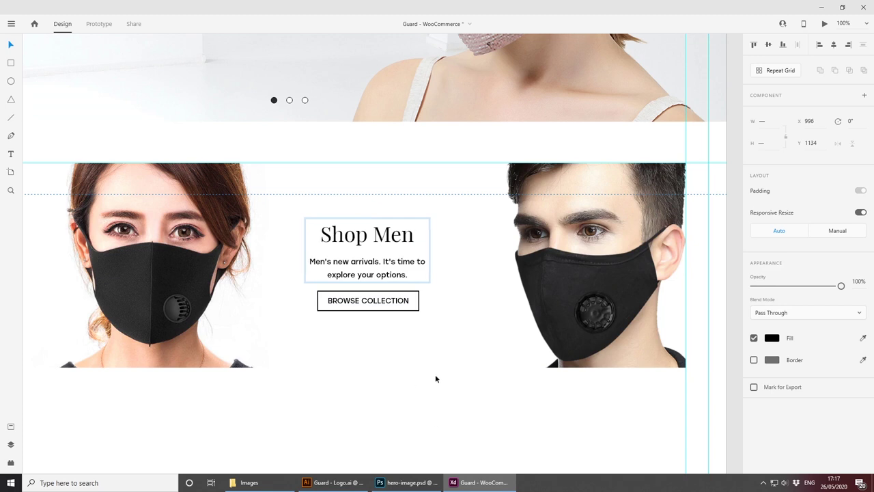
{"action": "key", "text": "Right"}
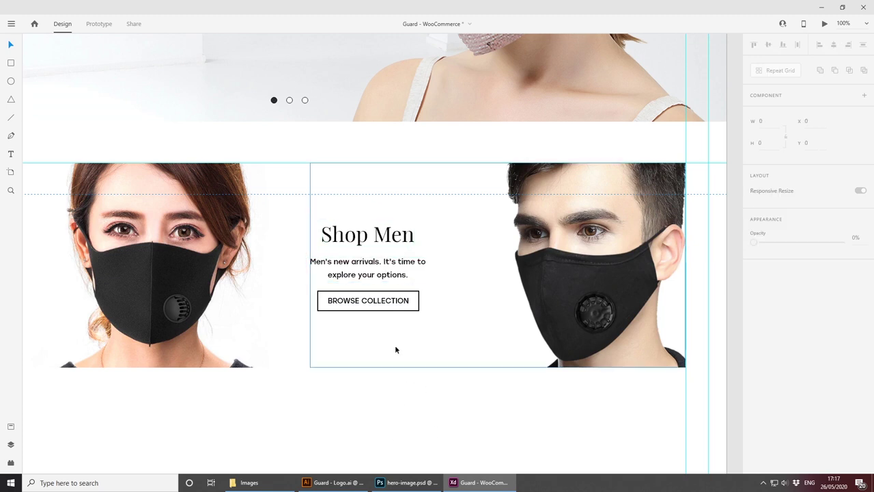
{"action": "left_click", "coordinate": [381, 301]}
{"action": "left_click_drag", "start_coordinate": [380, 298], "coordinate": [380, 300]}
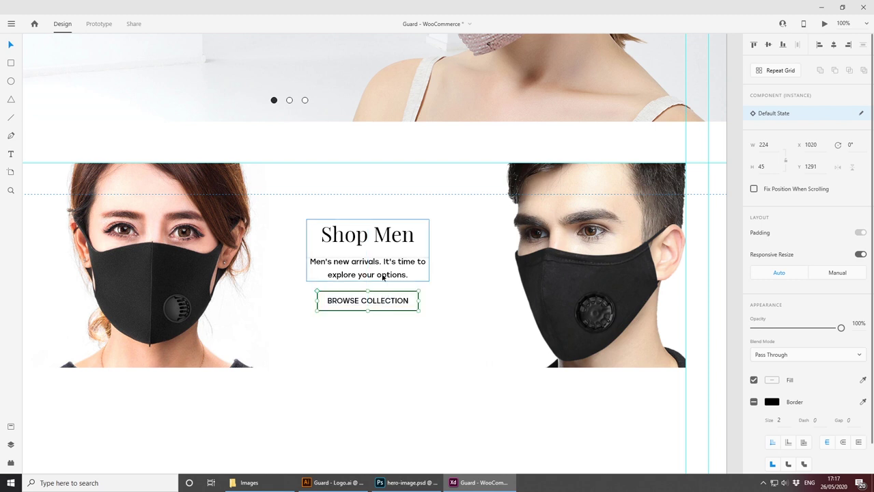
Step: Examine the alignment and spacing of the Shop Women and Shop Men blocks beneath the hero
{"action": "left_click", "coordinate": [382, 270]}
{"action": "left_click", "coordinate": [408, 183], "text": "shift"}
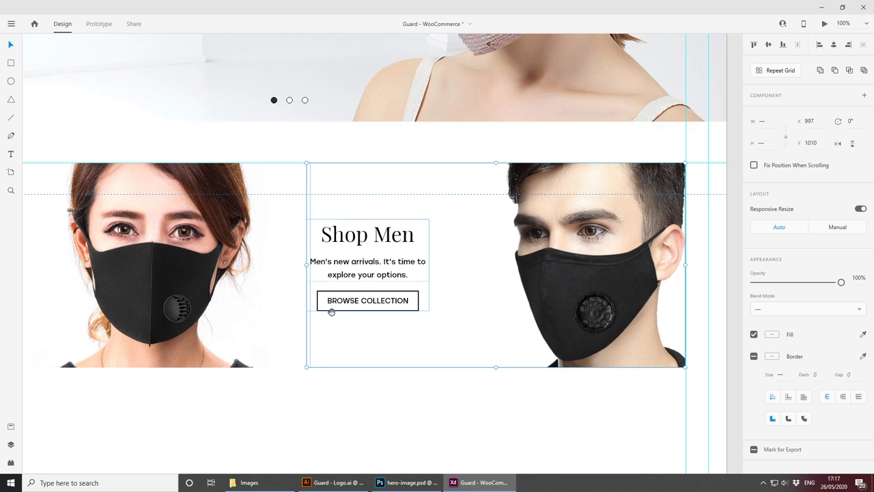
{"action": "left_click_drag", "start_coordinate": [332, 312], "coordinate": [542, 310]}
{"action": "left_click", "coordinate": [436, 416]}
{"action": "key", "text": "ctrl+minus"}
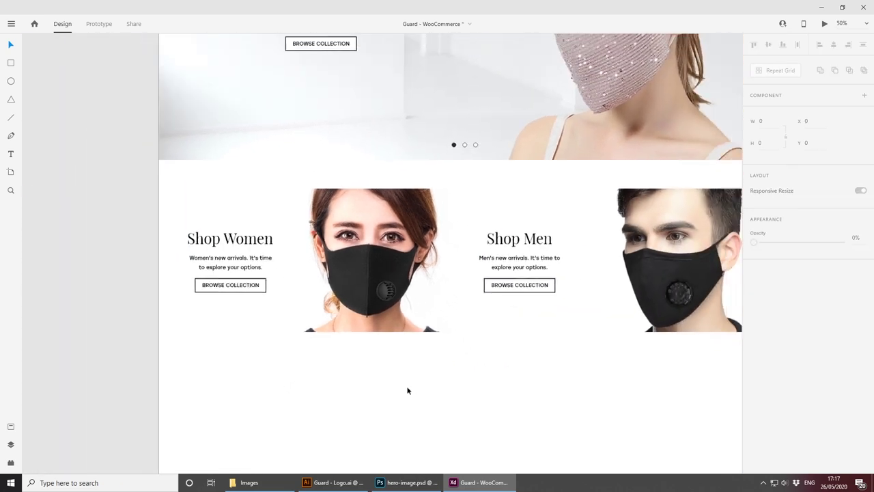
{"action": "left_click_drag", "start_coordinate": [389, 352], "coordinate": [338, 362]}
{"action": "key", "text": "ctrl+plus"}
{"action": "key", "text": "ctrl+minus"}
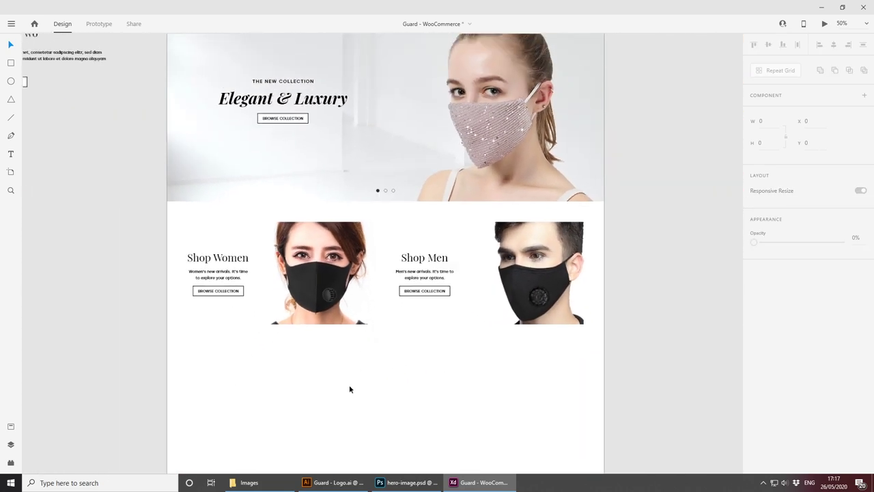
{"action": "scroll", "coordinate": [353, 396], "scroll_direction": "up", "scroll_amount": 4}
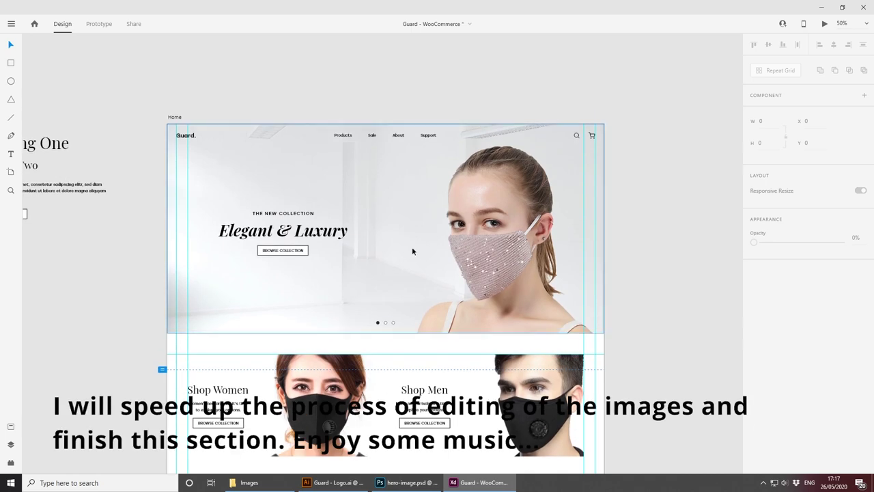
{"action": "scroll", "coordinate": [394, 225], "scroll_direction": "up", "scroll_amount": 2}
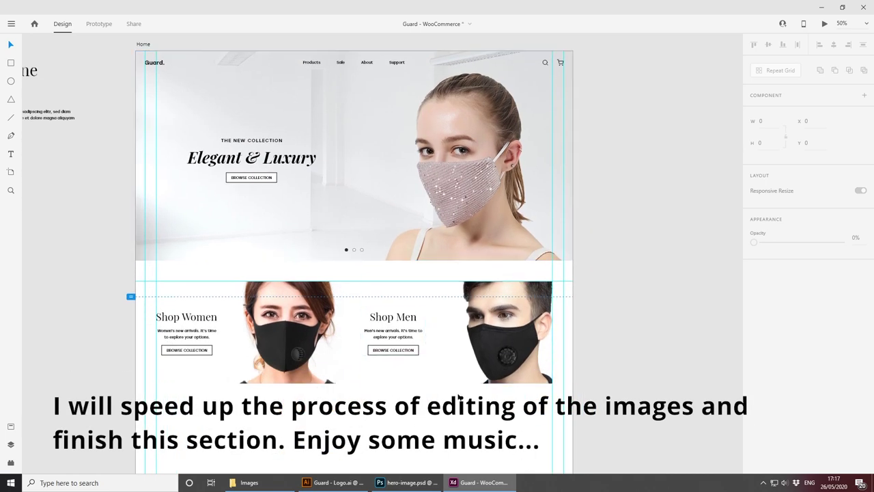
{"action": "scroll", "coordinate": [459, 396], "scroll_direction": "up", "scroll_amount": 2}
{"action": "scroll", "coordinate": [414, 241], "scroll_direction": "down", "scroll_amount": 3}
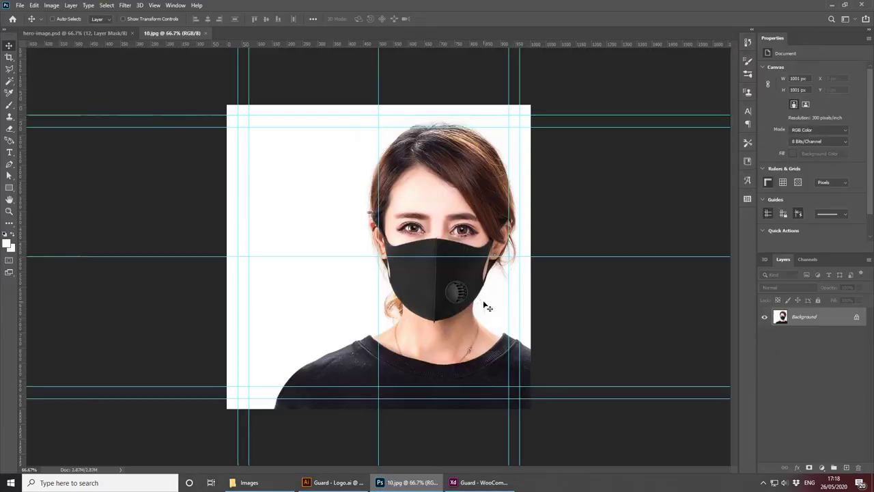
Step: Unlock the background layer of 10.jpg, select the woman as subject and mask out the white background
{"action": "left_click", "coordinate": [856, 317]}
{"action": "left_click", "coordinate": [811, 197]}
{"action": "left_click", "coordinate": [809, 467]}
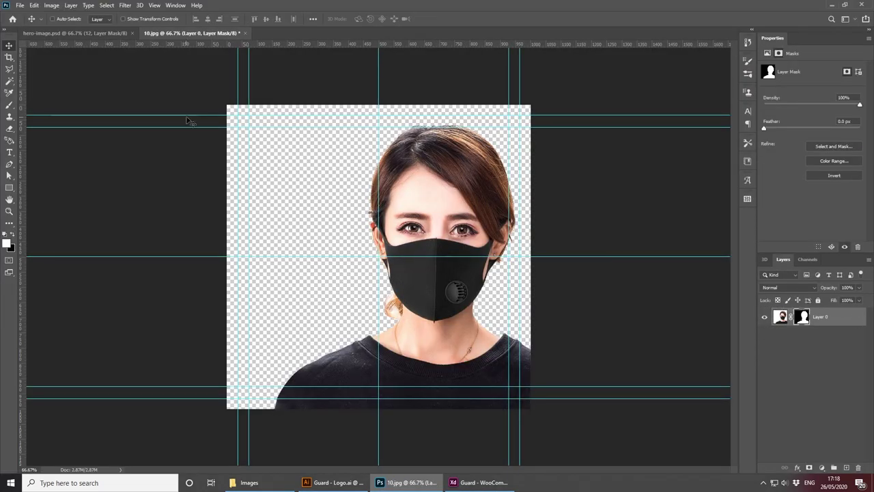
Step: Save the masked woman as a JPEG copy and place that copy in the Shop Women image frame
{"action": "key", "text": "ctrl+s"}
{"action": "left_click", "coordinate": [208, 193]}
{"action": "left_click", "coordinate": [116, 266]}
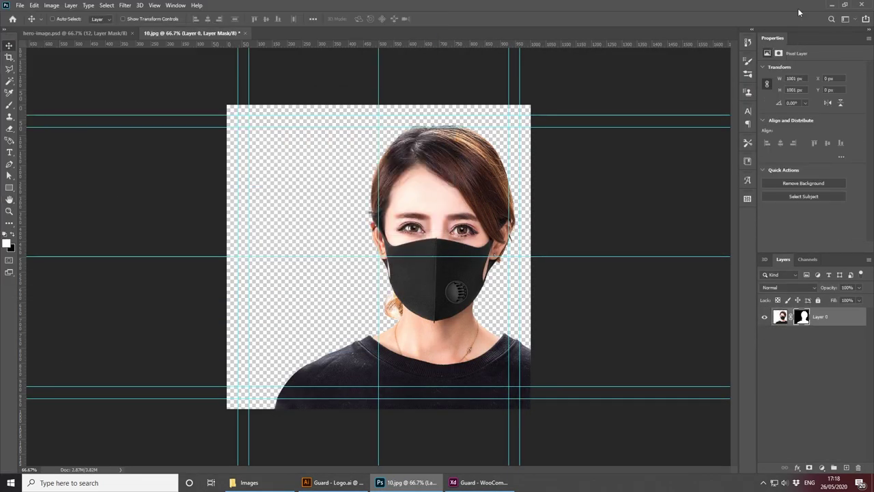
{"action": "left_click", "coordinate": [831, 5]}
{"action": "left_click_drag", "start_coordinate": [693, 63], "coordinate": [348, 334]}
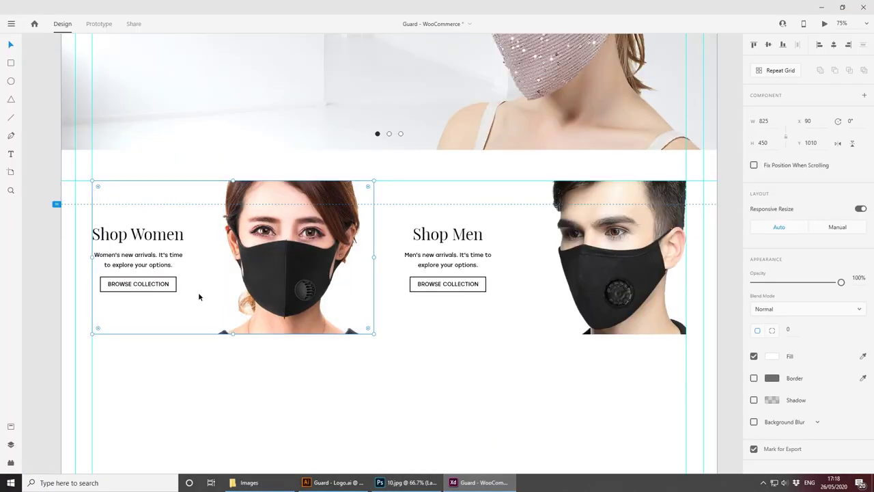
Step: Draw a rectangle beneath the Shop Women block and size it to 825 wide by 450 high
{"action": "key", "text": "r"}
{"action": "left_click_drag", "start_coordinate": [146, 347], "coordinate": [323, 407]}
{"action": "key", "text": "Return"}
{"action": "left_click", "coordinate": [253, 256]}
{"action": "left_click", "coordinate": [369, 375]}
{"action": "left_click", "coordinate": [764, 143]}
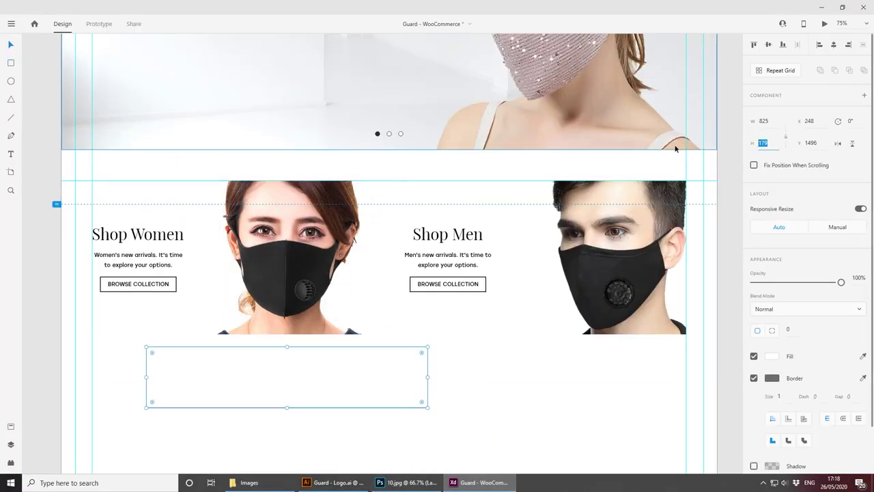
{"action": "type", "text": "450"}
{"action": "key", "text": "Return"}
Step: Position the new rectangle over the Shop Women block, remove its border and fill it with light grey
{"action": "left_click_drag", "start_coordinate": [256, 426], "coordinate": [186, 260]}
{"action": "left_click_drag", "start_coordinate": [308, 259], "coordinate": [300, 339]}
{"action": "left_click", "coordinate": [302, 247]}
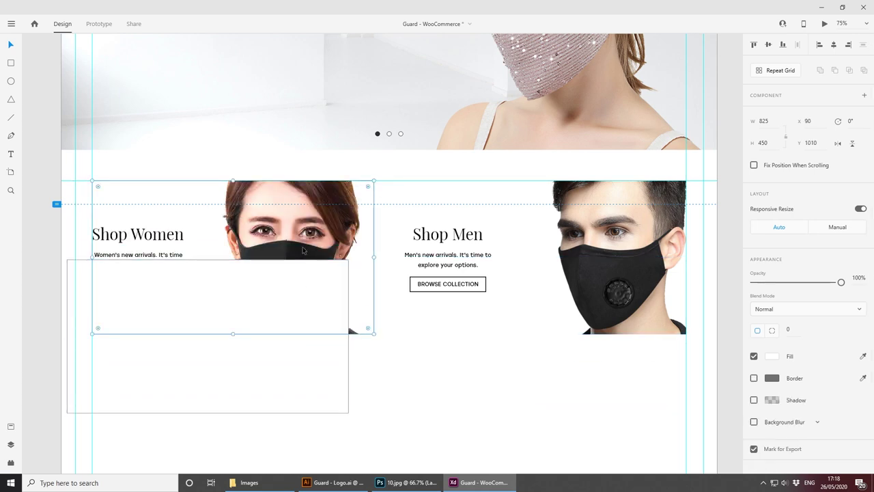
{"action": "left_click_drag", "start_coordinate": [248, 371], "coordinate": [273, 357]}
{"action": "left_click", "coordinate": [753, 377]}
{"action": "left_click", "coordinate": [772, 356]}
{"action": "left_click_drag", "start_coordinate": [337, 320], "coordinate": [335, 264]}
Step: Delete the white-background photo of the woman, leaving the light grey panel behind the Shop Women text and button
{"action": "key", "text": "ctrl+v"}
{"action": "double_click", "coordinate": [281, 269]}
{"action": "left_click_drag", "start_coordinate": [280, 269], "coordinate": [293, 312]}
{"action": "key", "text": "Delete"}
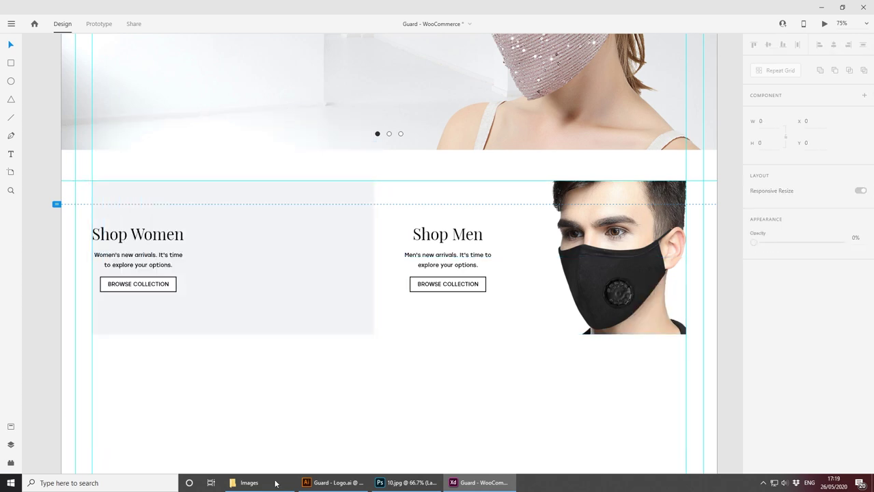
Step: Switch to Photoshop and save a copy of the masked woman as 10.png in the Images folder
{"action": "left_click", "coordinate": [275, 482]}
{"action": "left_click", "coordinate": [406, 482]}
{"action": "left_click", "coordinate": [20, 6]}
{"action": "left_click", "coordinate": [41, 136]}
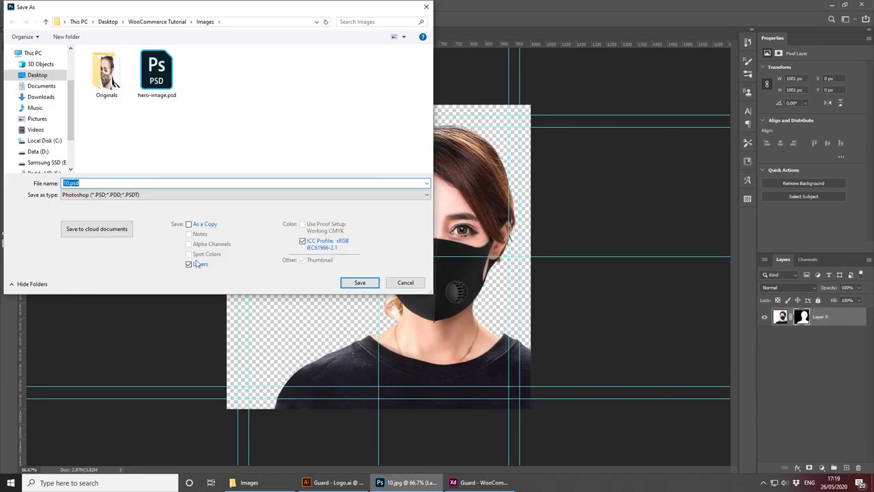
{"action": "left_click", "coordinate": [185, 195]}
{"action": "left_click", "coordinate": [145, 322]}
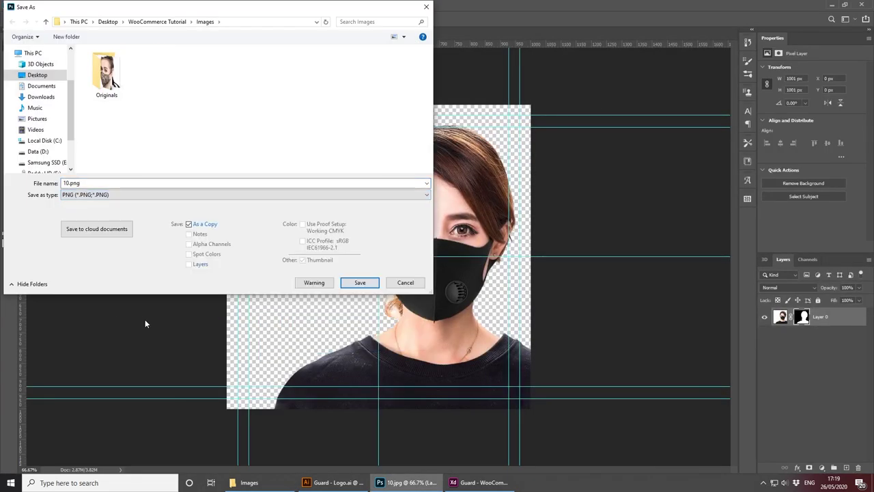
{"action": "left_click", "coordinate": [360, 284]}
{"action": "key", "text": "Return"}
Step: Switch to the Images folder and place 10.png over the light grey panel of the Shop Women block
{"action": "left_click", "coordinate": [249, 481]}
{"action": "left_click_drag", "start_coordinate": [694, 68], "coordinate": [321, 317]}
{"action": "left_click", "coordinate": [308, 343]}
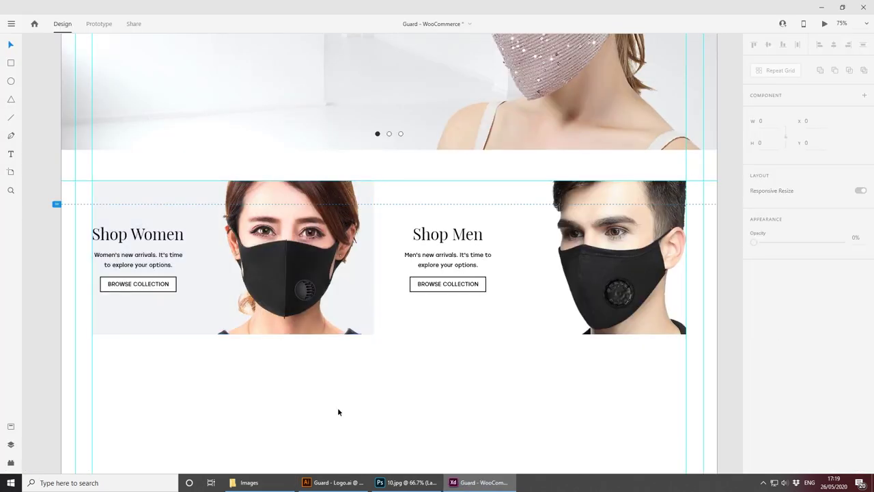
Step: Move the Shop Women text group and its Browse Collection button right together, away from the grey panel's left edge
{"action": "left_click", "coordinate": [160, 267]}
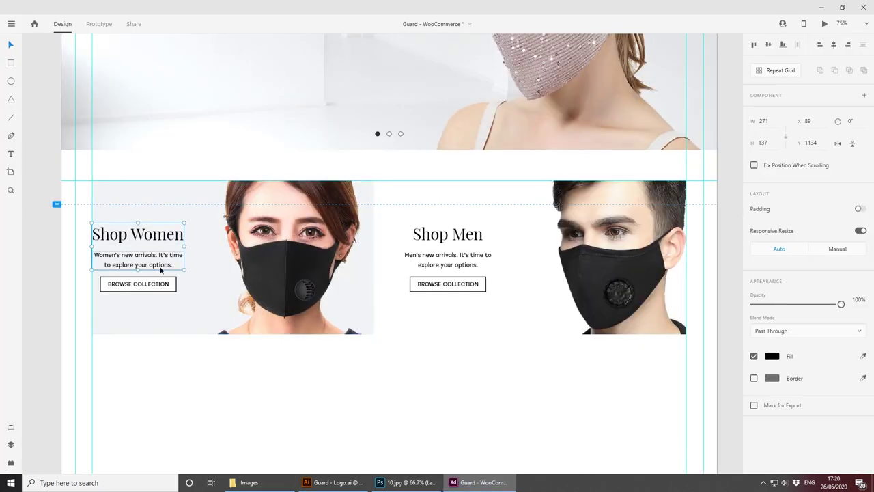
{"action": "left_click", "coordinate": [156, 283], "text": "shift"}
{"action": "left_click_drag", "start_coordinate": [156, 234], "coordinate": [174, 234]}
{"action": "left_click", "coordinate": [353, 400]}
{"action": "scroll", "coordinate": [311, 352], "scroll_direction": "up", "scroll_amount": 2}
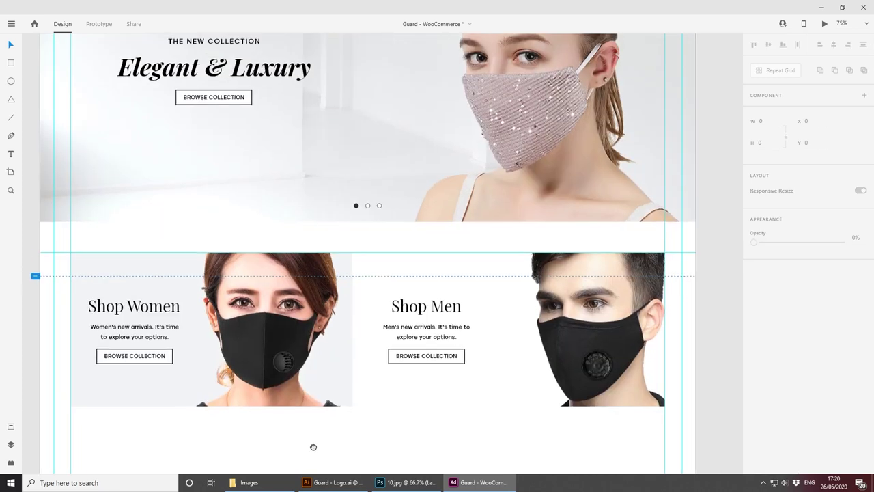
{"action": "scroll", "coordinate": [331, 406], "scroll_direction": "down", "scroll_amount": 1}
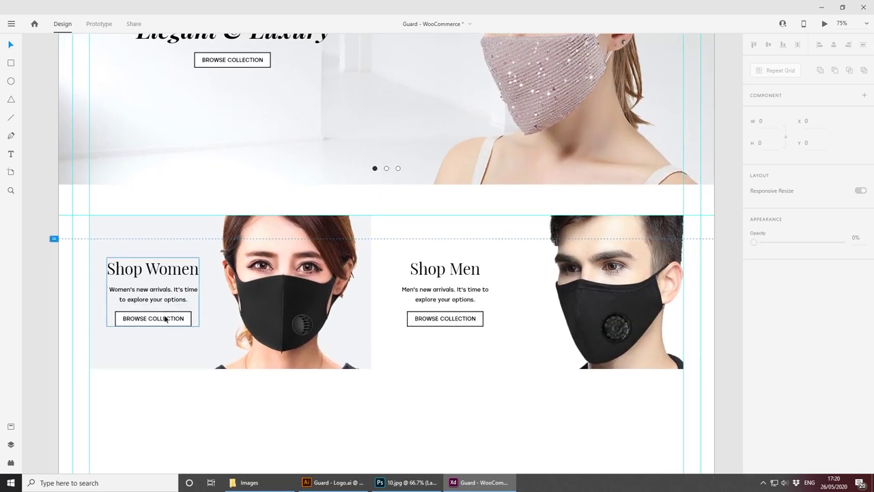
Step: Delete the Browse Collection button from the Shop Women block and lower the remaining text towards the panel's vertical centre
{"action": "left_click", "coordinate": [164, 319], "text": "ctrl"}
{"action": "key", "text": "Delete"}
{"action": "left_click_drag", "start_coordinate": [174, 273], "coordinate": [178, 287]}
{"action": "left_click", "coordinate": [315, 396]}
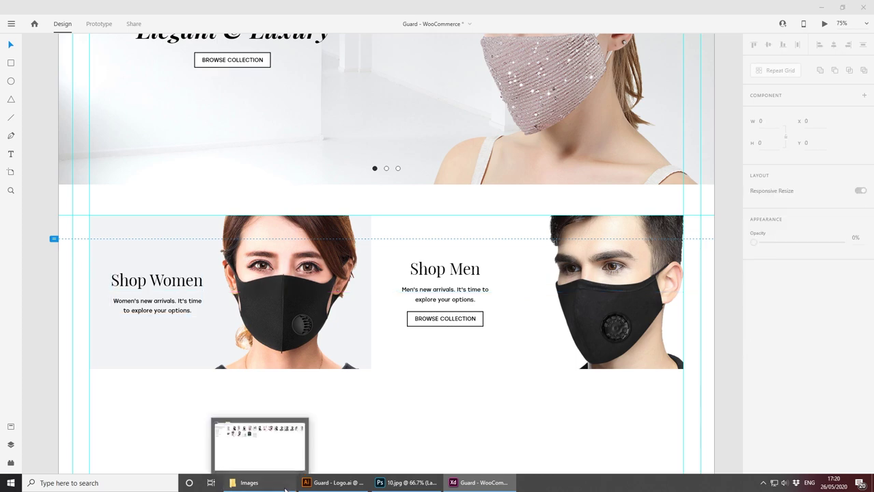
Step: Open 15.jpg from the Images folder in Photoshop and mask out the white background around the man
{"action": "left_click", "coordinate": [247, 482]}
{"action": "left_click_drag", "start_coordinate": [234, 120], "coordinate": [435, 390]}
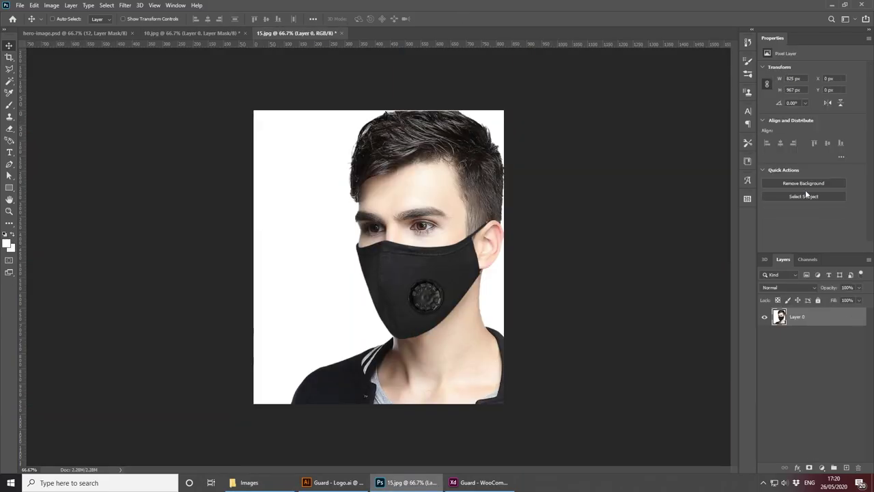
{"action": "left_click", "coordinate": [808, 467]}
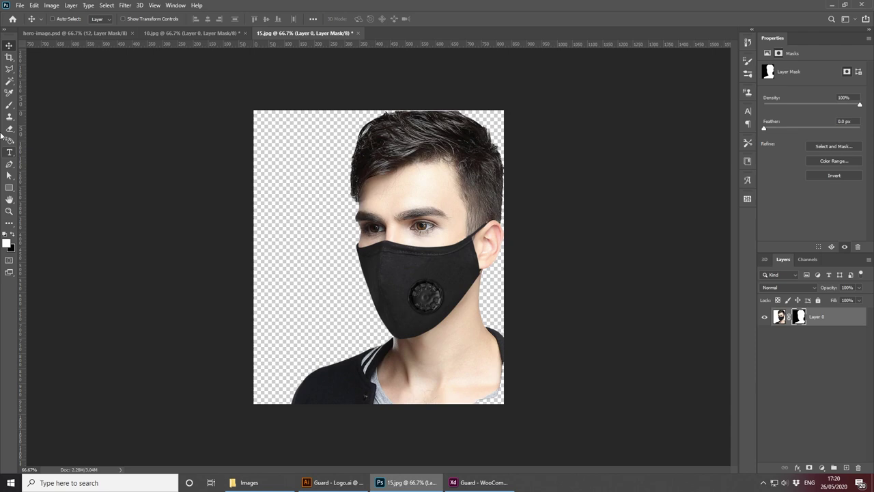
{"action": "key", "text": "b"}
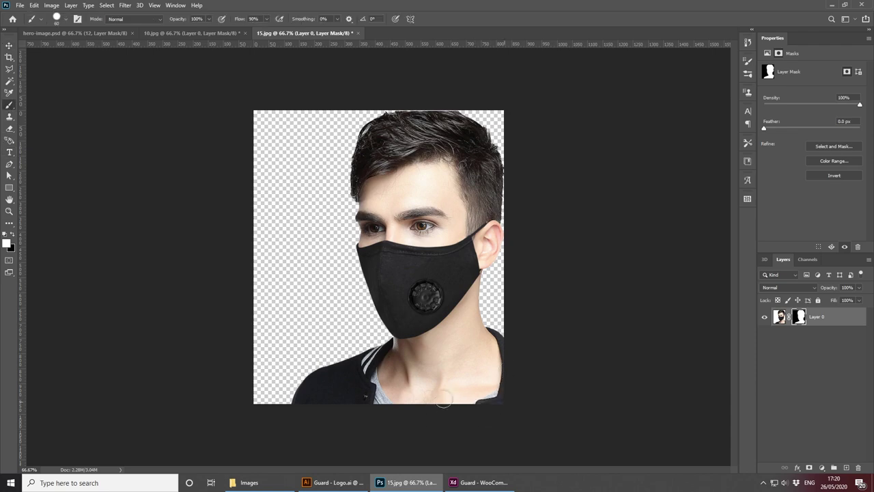
Step: Save a copy of the masked man as 15.png with the large file size option
{"action": "left_click", "coordinate": [20, 6]}
{"action": "left_click", "coordinate": [41, 116]}
{"action": "left_click", "coordinate": [246, 197]}
{"action": "left_click", "coordinate": [205, 319]}
{"action": "left_click", "coordinate": [359, 284]}
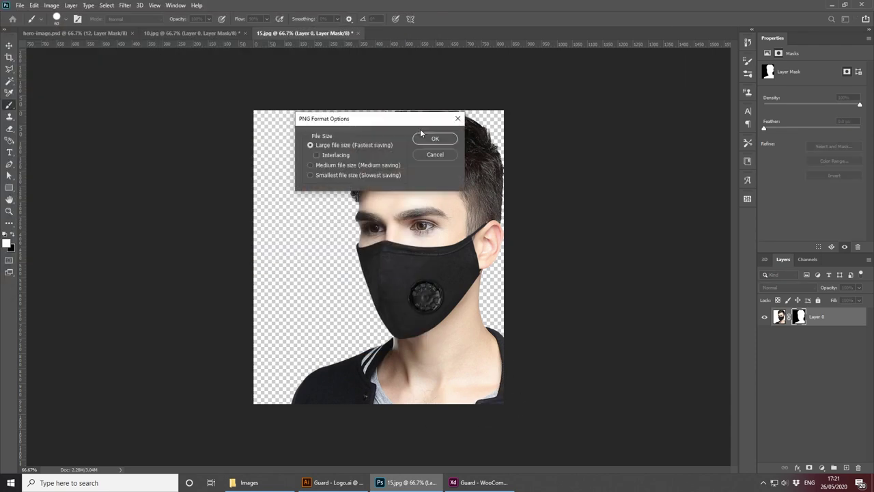
{"action": "left_click", "coordinate": [442, 136]}
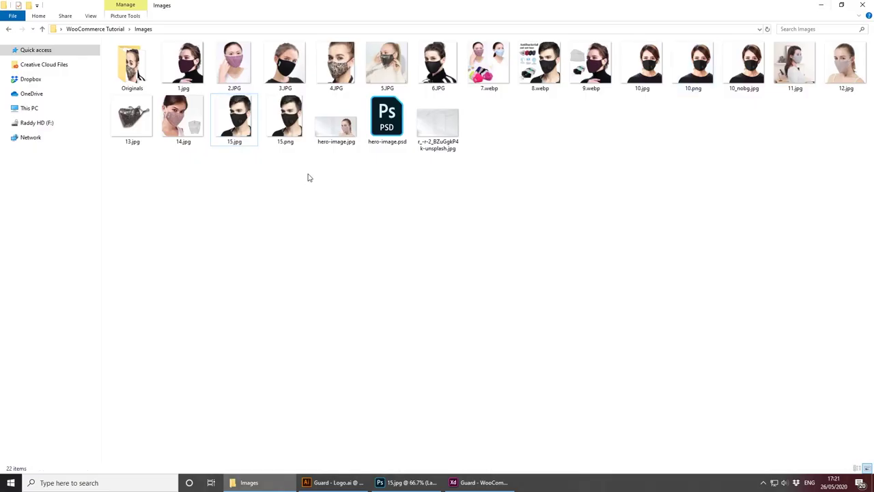
Step: Place 15.png in the Shop Men image frame and back it with the same light grey as the Shop Women block
{"action": "left_click_drag", "start_coordinate": [285, 119], "coordinate": [476, 416]}
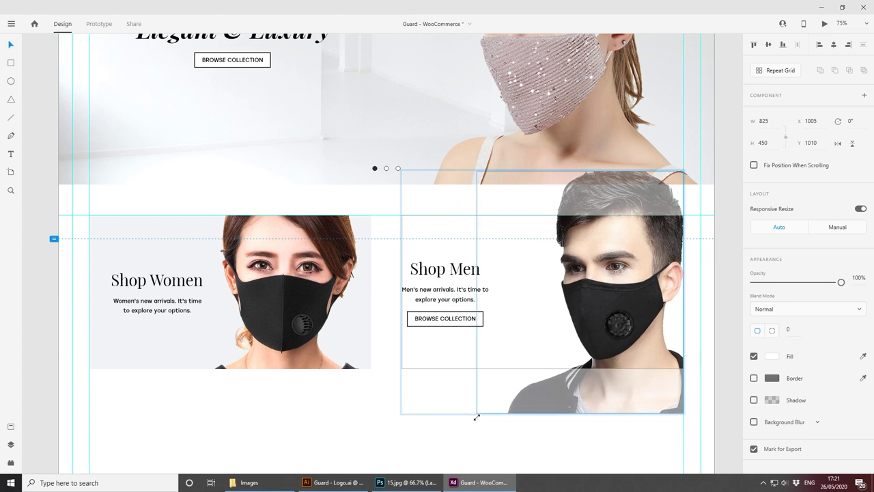
{"action": "left_click", "coordinate": [102, 257]}
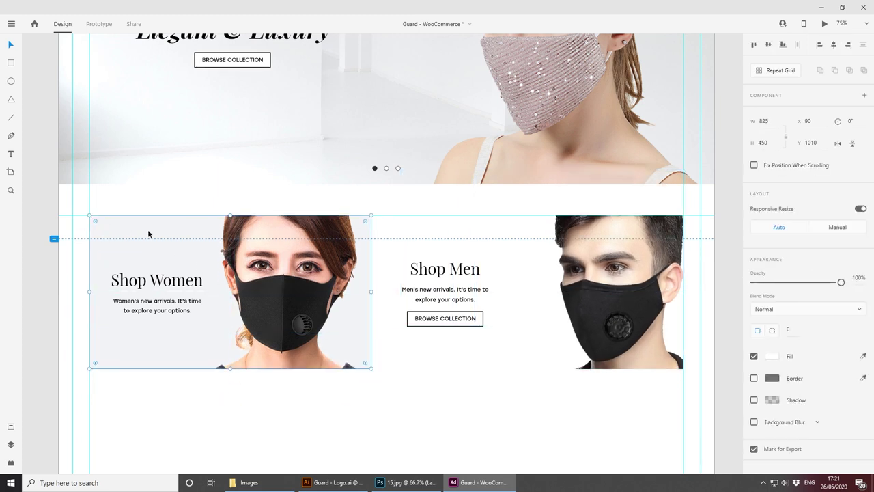
{"action": "left_click", "coordinate": [512, 233]}
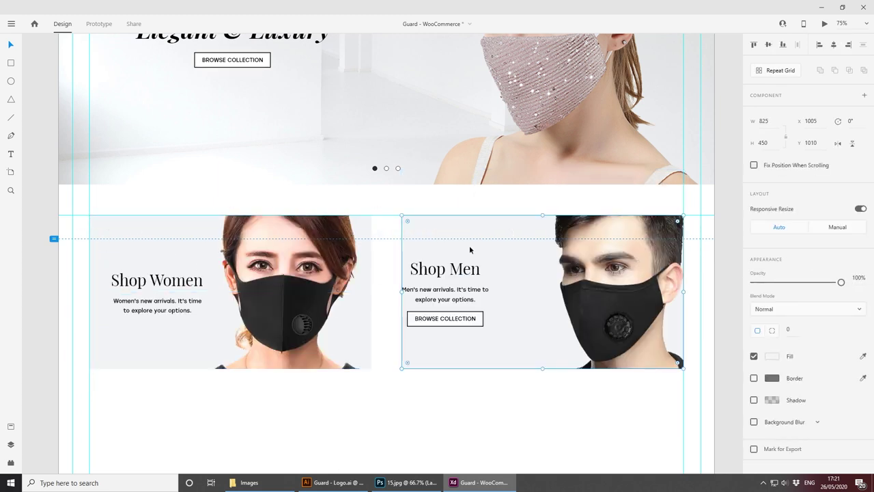
Step: Delete the Shop Men Browse Collection button and move the heading and description right and down within the grey panel
{"action": "left_click", "coordinate": [464, 322]}
{"action": "key", "text": "Delete"}
{"action": "mouse_move", "coordinate": [446, 272]}
{"action": "left_mouse_down"}
{"action": "mouse_move", "coordinate": [223, 284]}
{"action": "mouse_move", "coordinate": [481, 283]}
{"action": "left_mouse_up"}
{"action": "left_click", "coordinate": [308, 419]}
Step: Draw a spacer rectangle at the Shop Men panel's left edge and align the text group against it at X 1055, Y 1167
{"action": "scroll", "coordinate": [238, 267], "scroll_direction": "up", "scroll_amount": 1}
{"action": "key", "text": "r"}
{"action": "mouse_move", "coordinate": [276, 235]}
{"action": "left_mouse_down"}
{"action": "mouse_move", "coordinate": [277, 294]}
{"action": "mouse_move", "coordinate": [299, 290]}
{"action": "left_mouse_up"}
{"action": "key", "text": "v"}
{"action": "mouse_move", "coordinate": [319, 258]}
{"action": "left_mouse_down"}
{"action": "mouse_move", "coordinate": [423, 261]}
{"action": "mouse_move", "coordinate": [310, 249]}
{"action": "mouse_move", "coordinate": [343, 250]}
{"action": "left_mouse_up"}
{"action": "left_click", "coordinate": [383, 225], "text": "shift"}
{"action": "left_click", "coordinate": [768, 46]}
{"action": "left_click", "coordinate": [402, 250]}
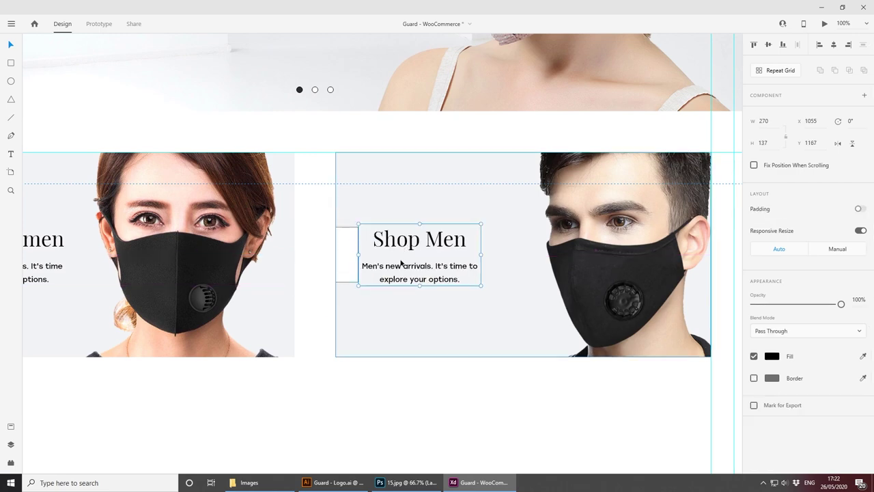
Step: Align the Shop Women text group against the spacer rectangle at X 140, Y 1167 and delete the spacer
{"action": "left_click_drag", "start_coordinate": [401, 263], "coordinate": [231, 267]}
{"action": "left_click", "coordinate": [264, 254]}
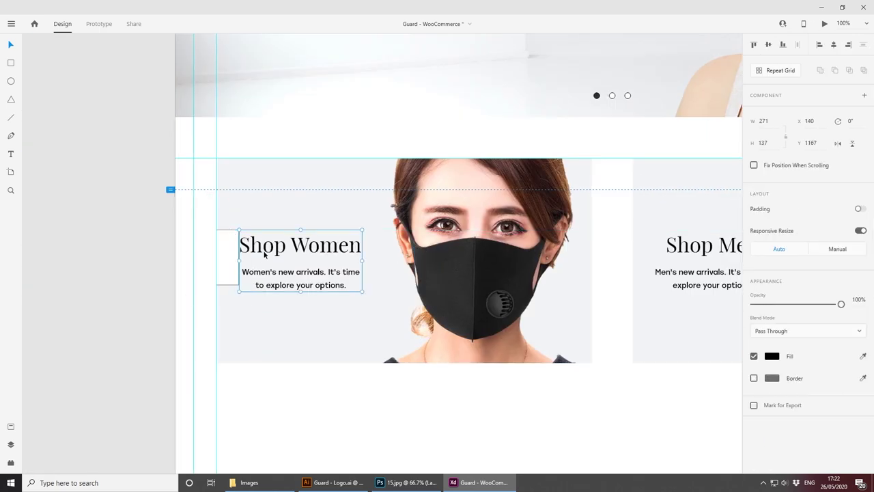
{"action": "left_click", "coordinate": [223, 262]}
{"action": "key", "text": "Delete"}
Step: Preview the Home page to check the hero and the two category blocks
{"action": "key", "text": "ctrl+minus"}
{"action": "key", "text": "ctrl+minus"}
{"action": "left_click_drag", "start_coordinate": [471, 351], "coordinate": [382, 333]}
{"action": "key", "text": "ctrl+plus"}
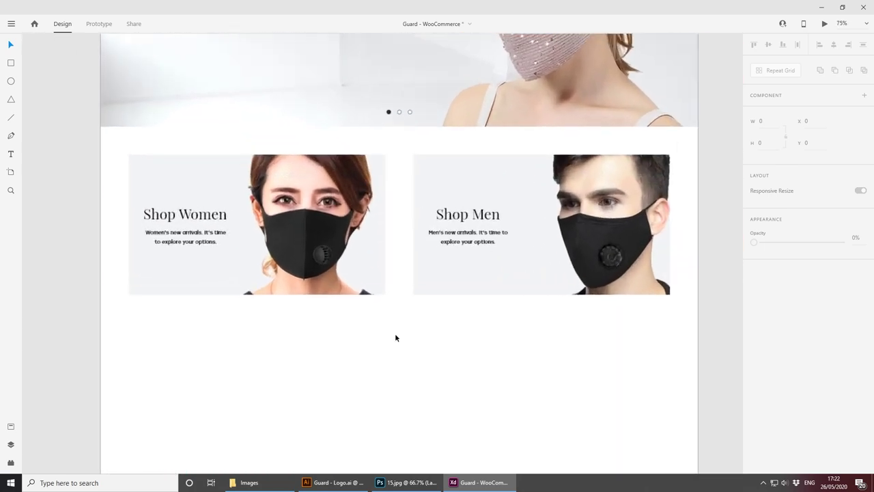
{"action": "scroll", "coordinate": [410, 350], "scroll_direction": "up", "scroll_amount": 2}
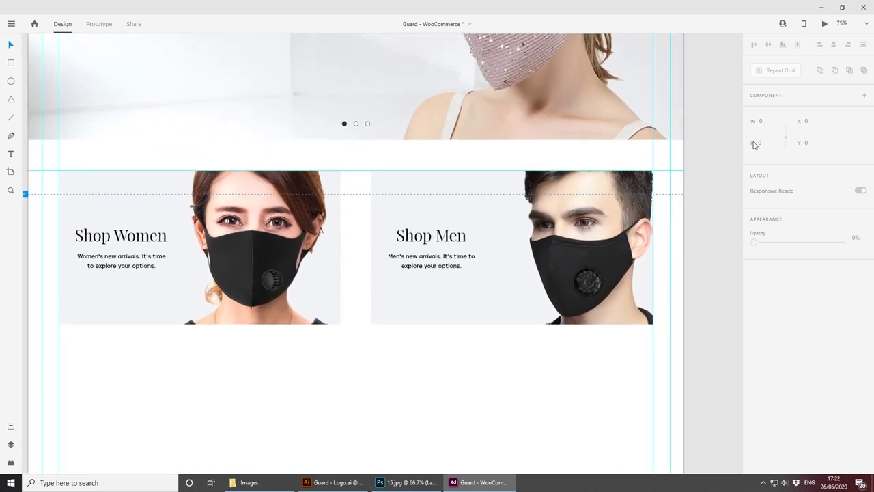
{"action": "left_click", "coordinate": [826, 26]}
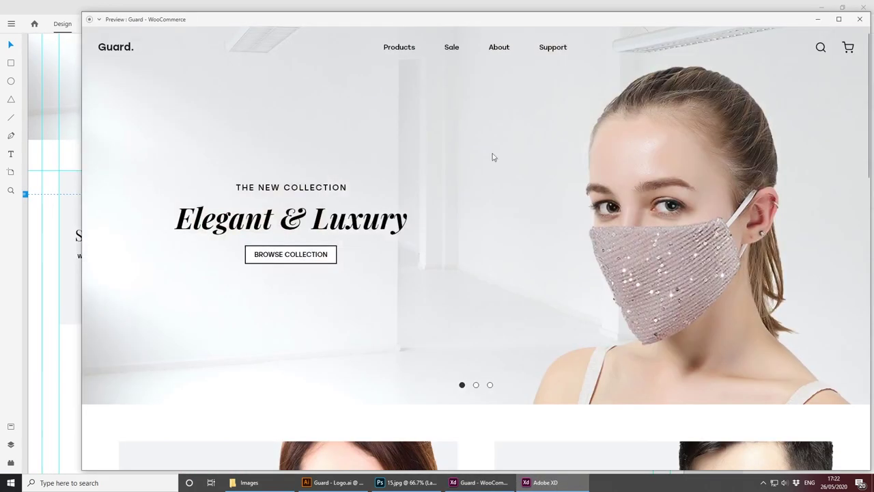
Step: Review the hero and both category blocks by going through the preview, and close the preview
{"action": "left_click_drag", "start_coordinate": [466, 26], "coordinate": [416, 22]}
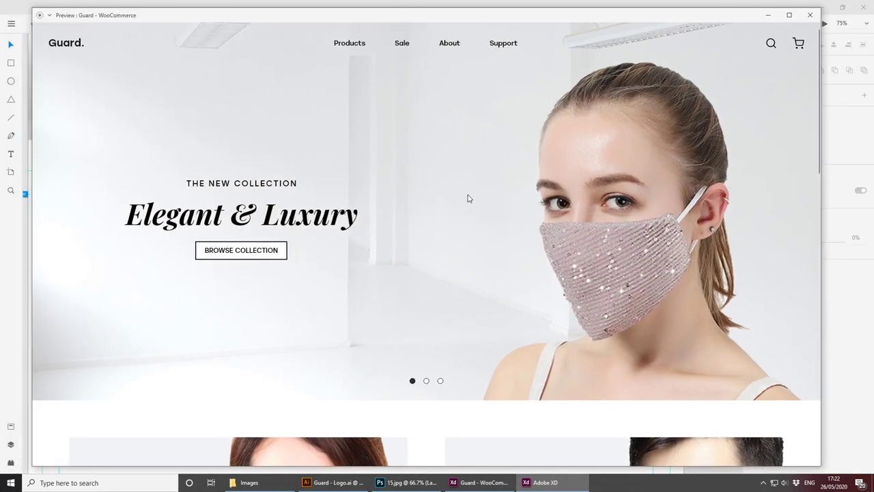
{"action": "scroll", "coordinate": [468, 198], "scroll_direction": "down", "scroll_amount": 5}
{"action": "scroll", "coordinate": [468, 198], "scroll_direction": "up", "scroll_amount": 5}
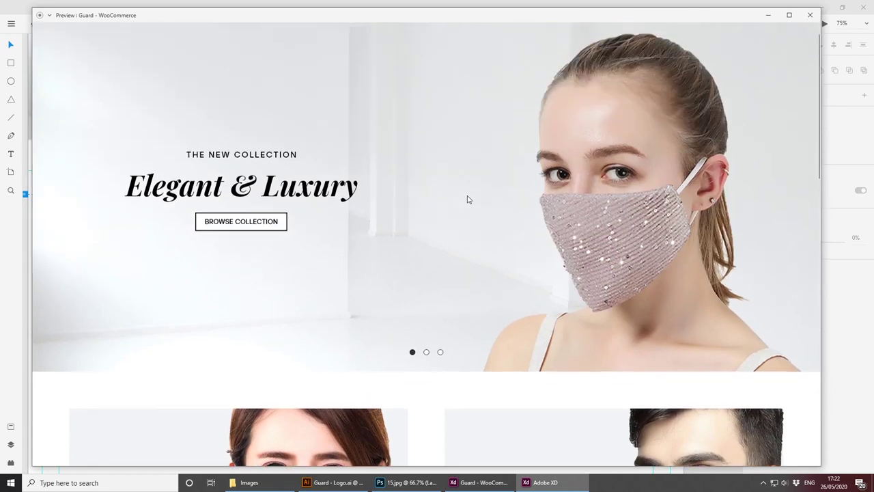
{"action": "scroll", "coordinate": [469, 198], "scroll_direction": "down", "scroll_amount": 3}
{"action": "scroll", "coordinate": [468, 198], "scroll_direction": "up", "scroll_amount": 4}
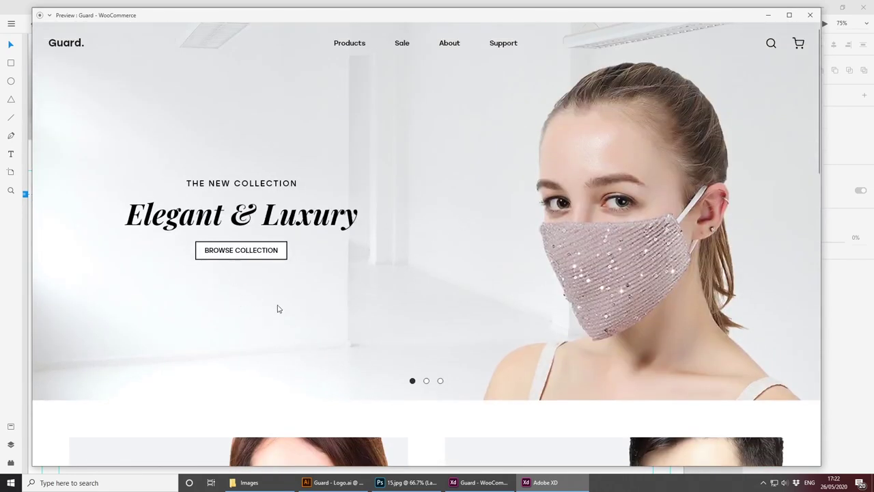
{"action": "scroll", "coordinate": [286, 303], "scroll_direction": "down", "scroll_amount": 4}
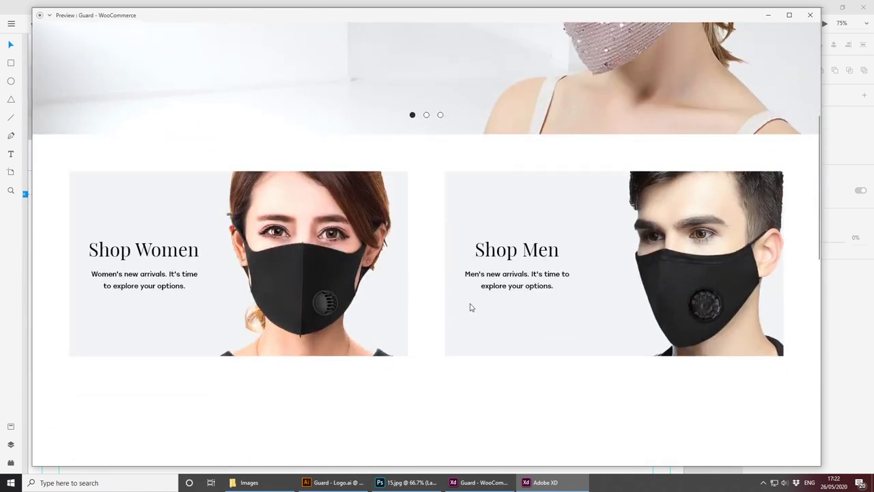
{"action": "scroll", "coordinate": [441, 327], "scroll_direction": "up", "scroll_amount": 4}
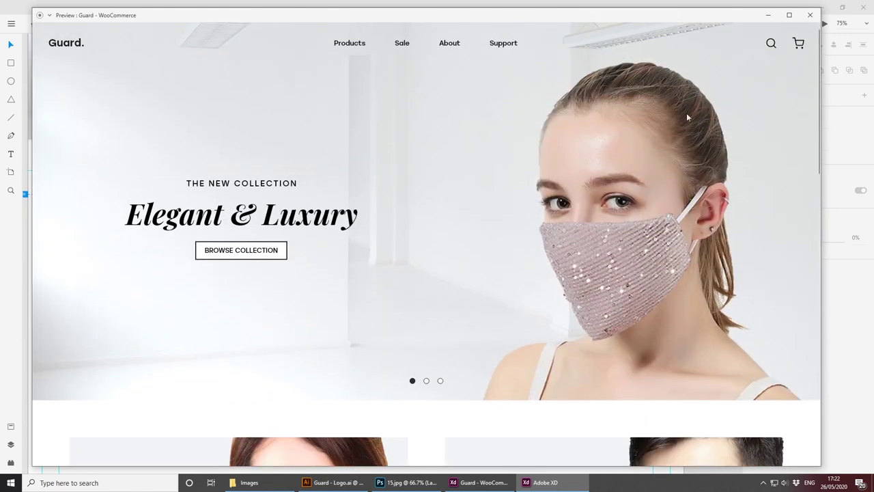
{"action": "left_click", "coordinate": [810, 15]}
Step: Draw a spacer rectangle about 253 by 90 filling the gap beneath the hero and move it directly below the Shop Women panel at X 584, Y 1460
{"action": "scroll", "coordinate": [453, 299], "scroll_direction": "down", "scroll_amount": 3}
{"action": "scroll", "coordinate": [551, 346], "scroll_direction": "up", "scroll_amount": 1}
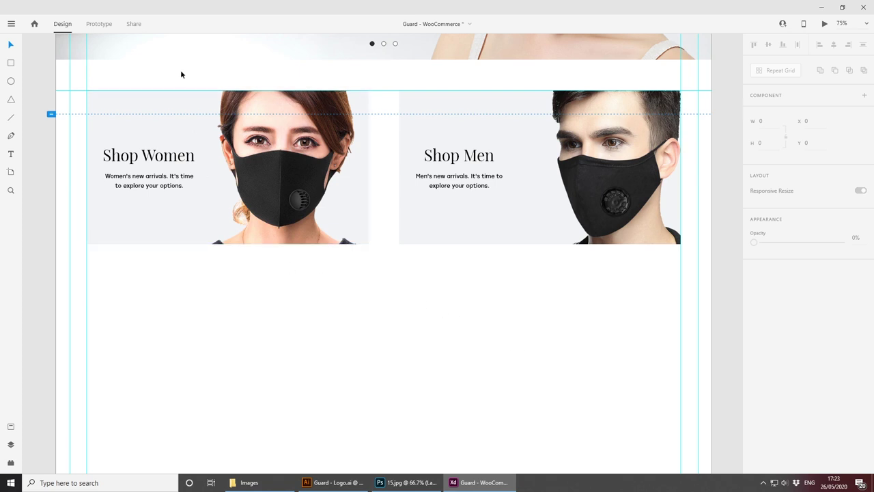
{"action": "scroll", "coordinate": [179, 73], "scroll_direction": "up", "scroll_amount": 3}
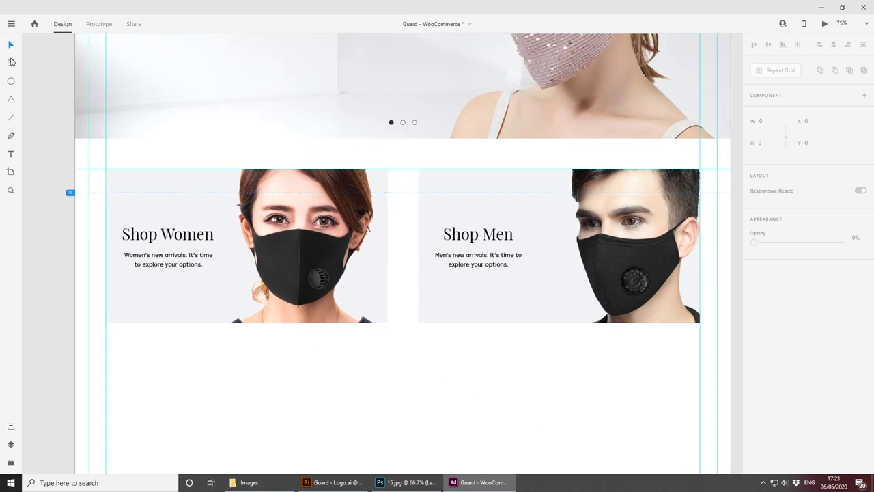
{"action": "left_click", "coordinate": [11, 62]}
{"action": "left_click_drag", "start_coordinate": [217, 139], "coordinate": [305, 170]}
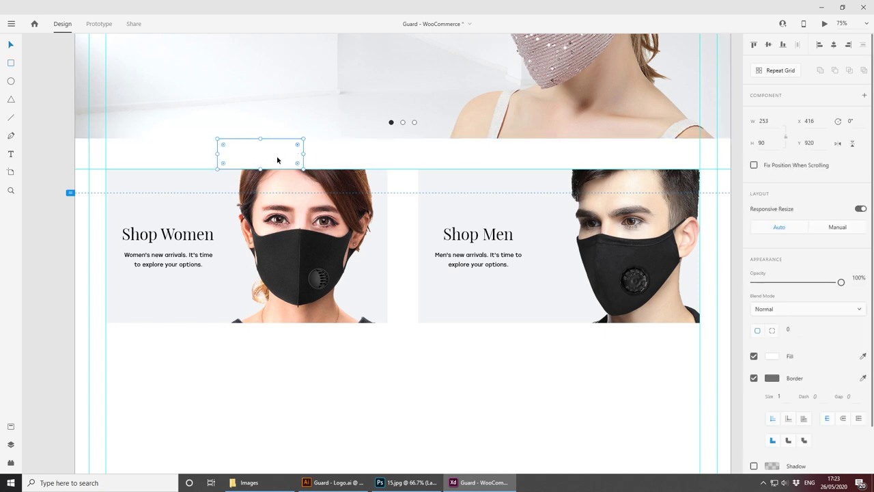
{"action": "left_click_drag", "start_coordinate": [277, 159], "coordinate": [335, 332]}
{"action": "left_click_drag", "start_coordinate": [426, 372], "coordinate": [392, 285]}
Step: Add a horizontal guide to the Home artboard and align it with the spacer rectangle's lower edge below the category panels
{"action": "left_click_drag", "start_coordinate": [137, 72], "coordinate": [196, 221]}
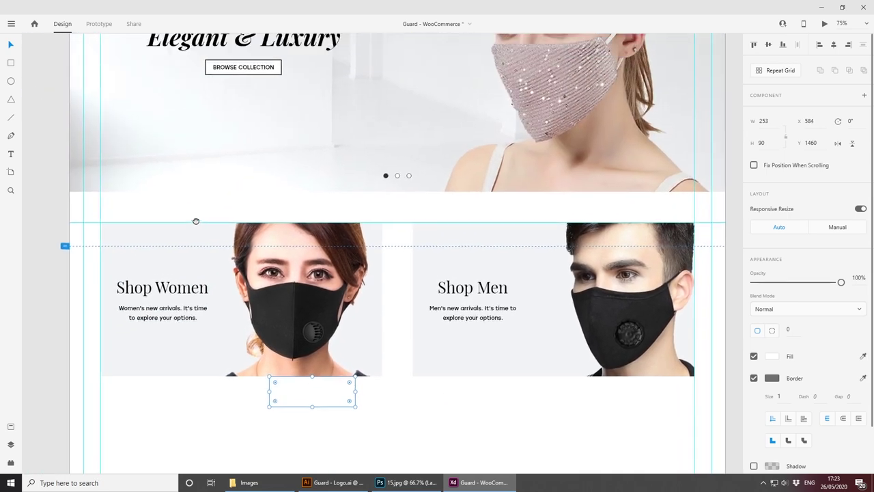
{"action": "left_click_drag", "start_coordinate": [226, 94], "coordinate": [237, 286]}
{"action": "left_click_drag", "start_coordinate": [196, 68], "coordinate": [298, 108]}
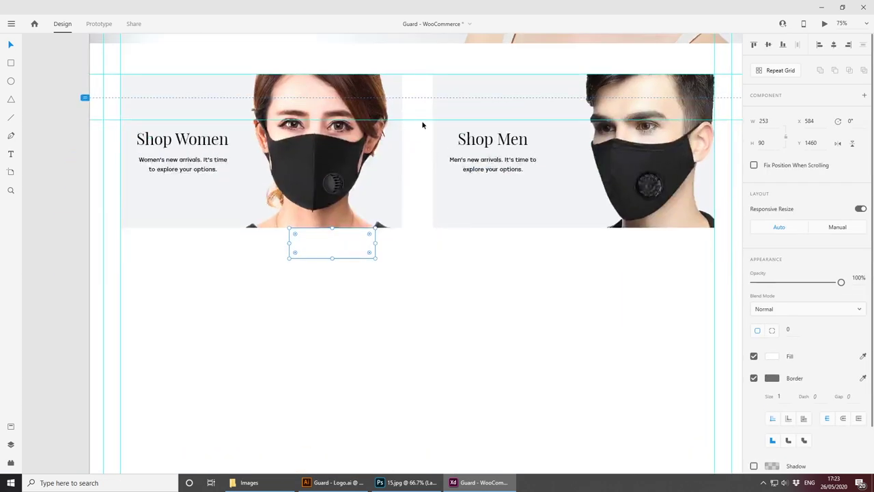
{"action": "left_click_drag", "start_coordinate": [424, 121], "coordinate": [426, 259]}
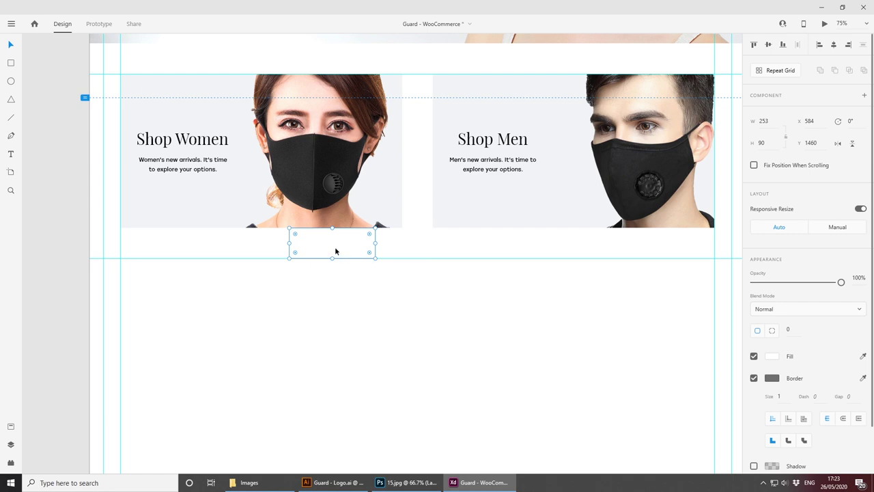
Step: Delete the spacer rectangle below the Shop Women panel and save the document
{"action": "key", "text": "Delete"}
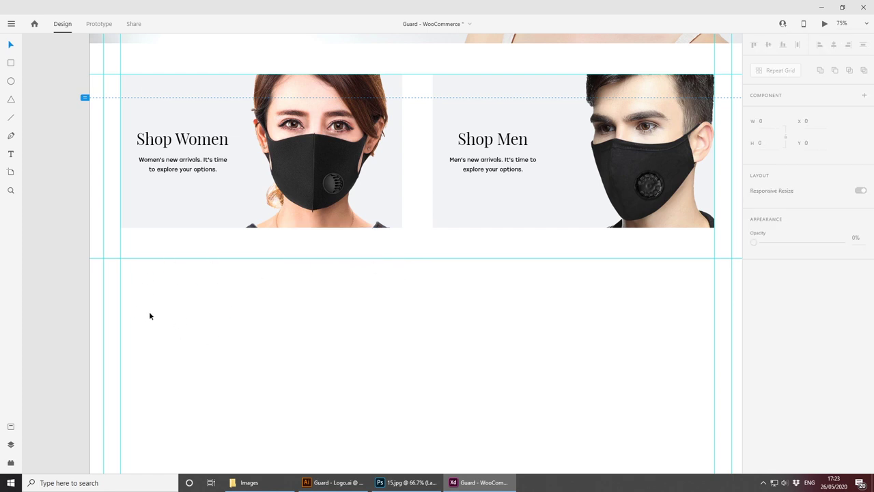
{"action": "key", "text": "ctrl+s"}
{"action": "left_click_drag", "start_coordinate": [369, 280], "coordinate": [339, 251]}
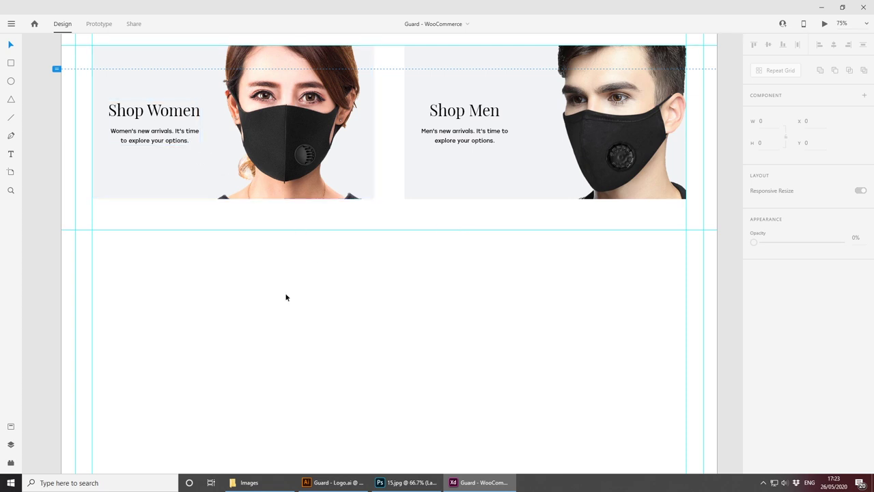
Step: Copy the Heading Two sample into the Home artboard below the category blocks, centred at X 825, Y 1539, and select the text inside it
{"action": "scroll", "coordinate": [151, 116], "scroll_direction": "up", "scroll_amount": 13}
{"action": "scroll", "coordinate": [151, 116], "scroll_direction": "left", "scroll_amount": 12}
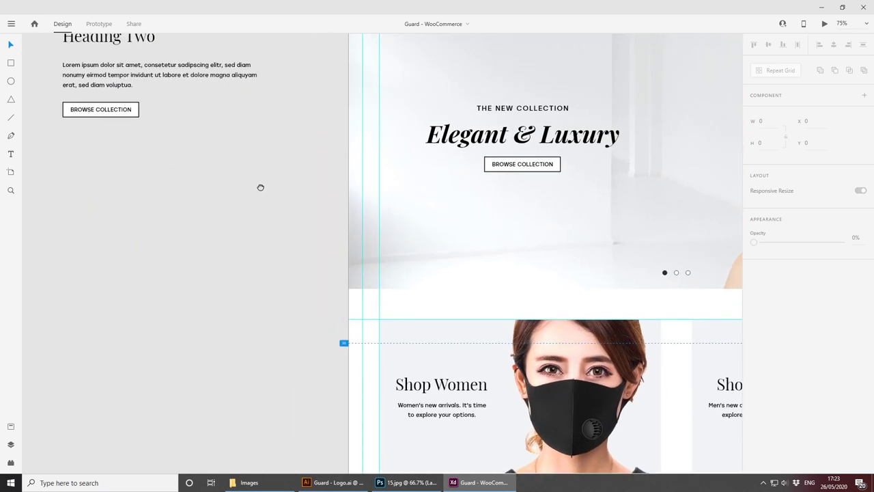
{"action": "left_click", "coordinate": [167, 160]}
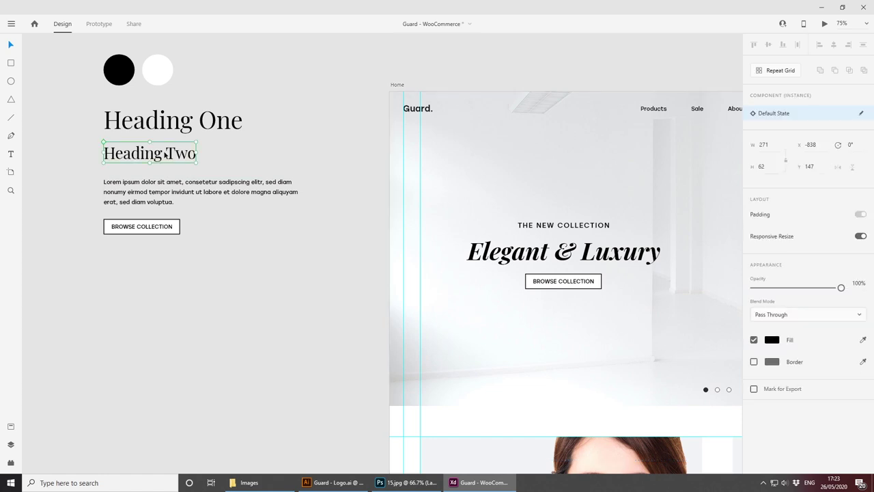
{"action": "left_click_drag", "start_coordinate": [167, 158], "coordinate": [408, 244], "text": "alt"}
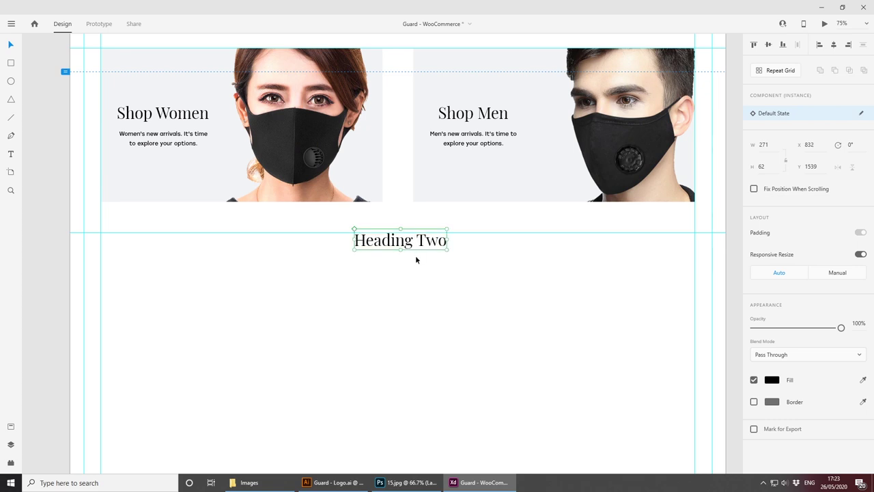
{"action": "left_click", "coordinate": [416, 257]}
{"action": "left_click", "coordinate": [420, 248]}
{"action": "left_click_drag", "start_coordinate": [423, 244], "coordinate": [419, 242]}
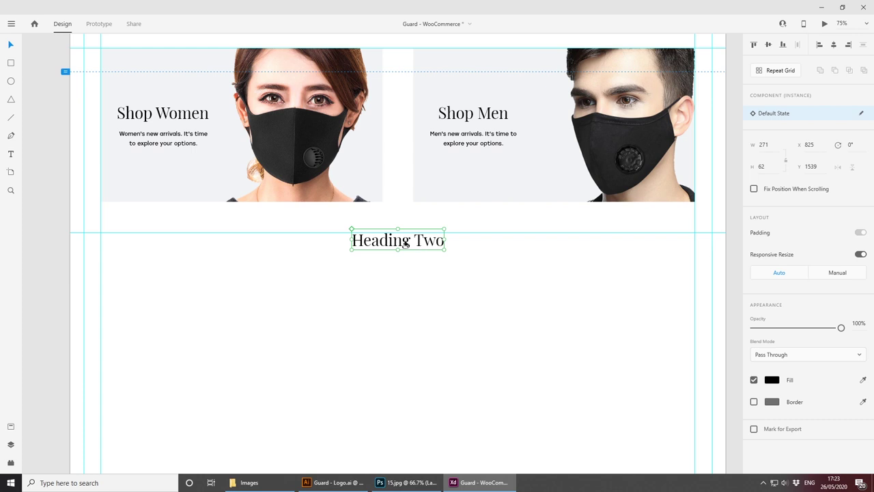
{"action": "double_click", "coordinate": [419, 243]}
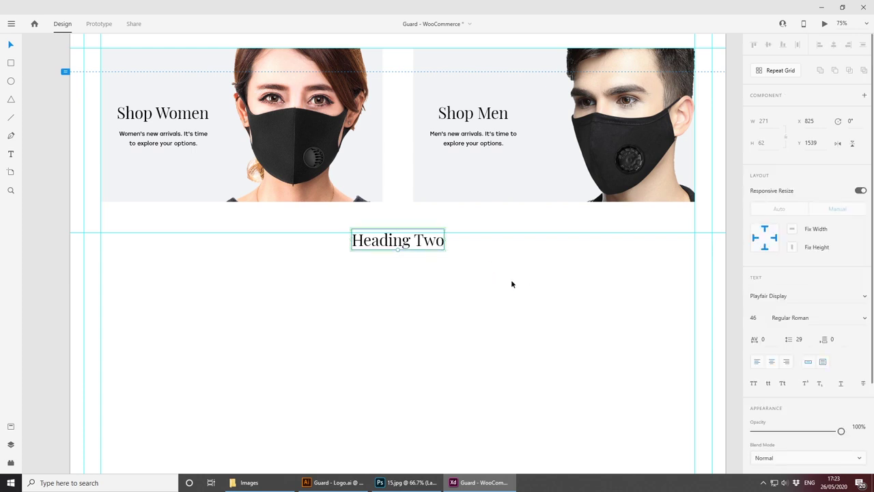
Step: Center-align the Heading Two text and replace it with "Women's Best Sellers"
{"action": "left_click", "coordinate": [770, 364]}
{"action": "double_click", "coordinate": [424, 241]}
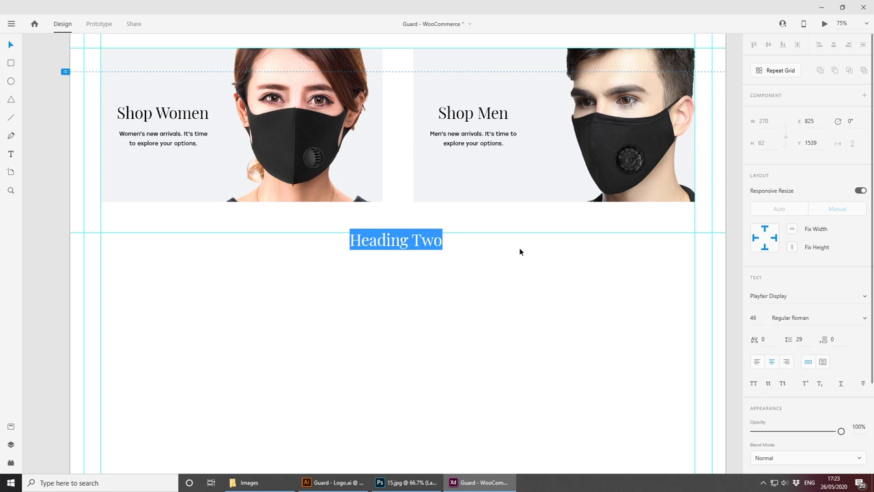
{"action": "type", "text": "Wome"}
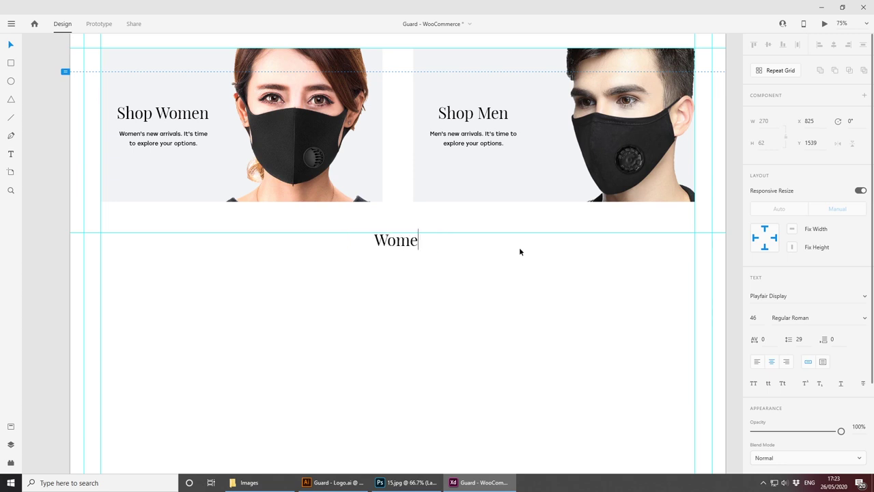
{"action": "key", "text": "BackSpace"}
{"action": "key", "text": "BackSpace"}
{"action": "key", "text": "BackSpace"}
{"action": "key", "text": "BackSpace"}
{"action": "type", "text": "Women"}
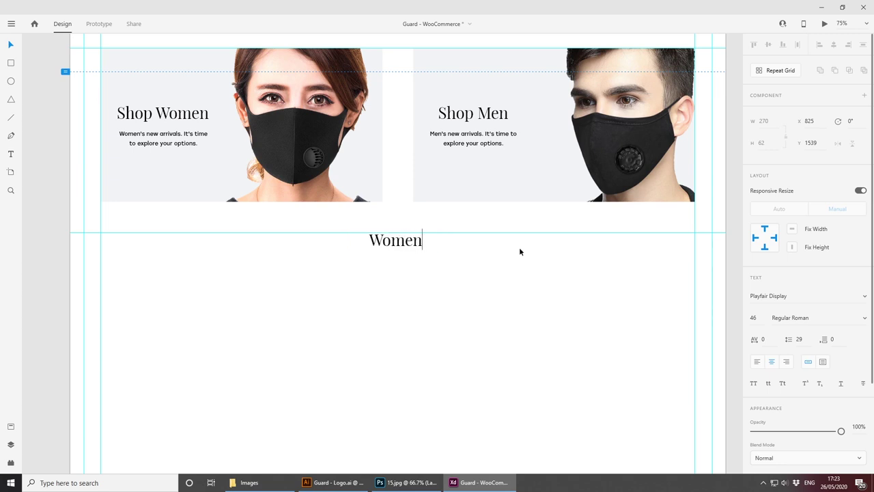
{"action": "type", "text": "'s Bes"}
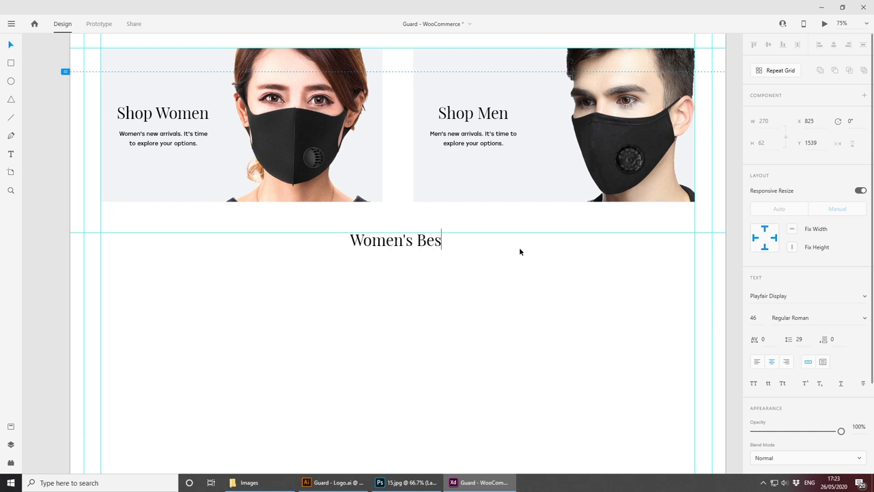
{"action": "type", "text": "t Sellers"}
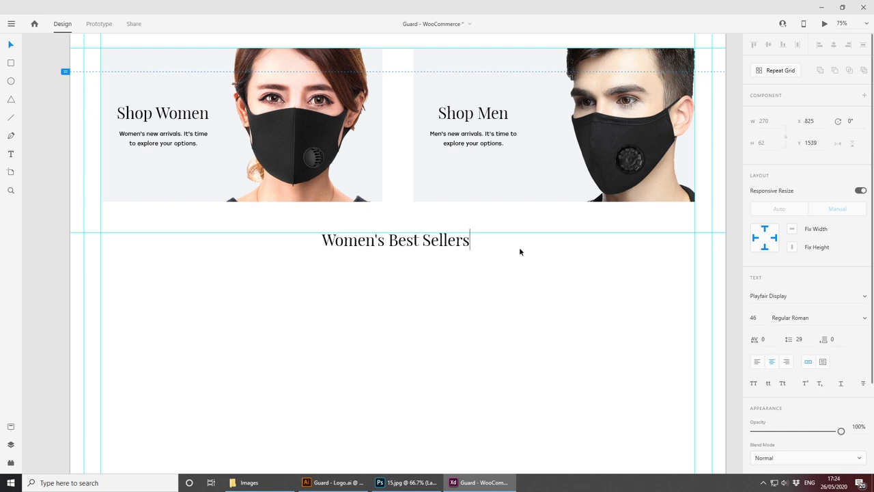
{"action": "key", "text": "Escape"}
Step: Nudge the Women's Best Sellers heading up slightly so the tops of its letters meet the horizontal guide
{"action": "key", "text": "ctrl+3"}
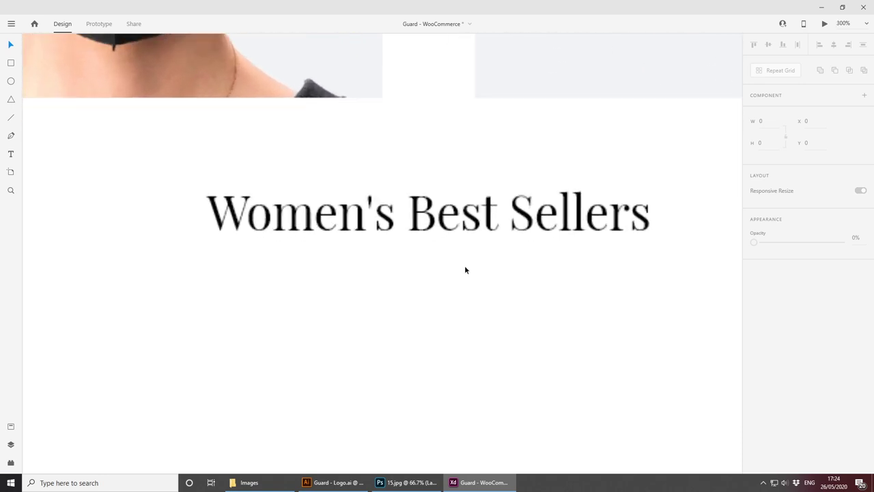
{"action": "left_click_drag", "start_coordinate": [453, 207], "coordinate": [453, 203]}
{"action": "left_click", "coordinate": [467, 297]}
{"action": "key", "text": "ctrl+0"}
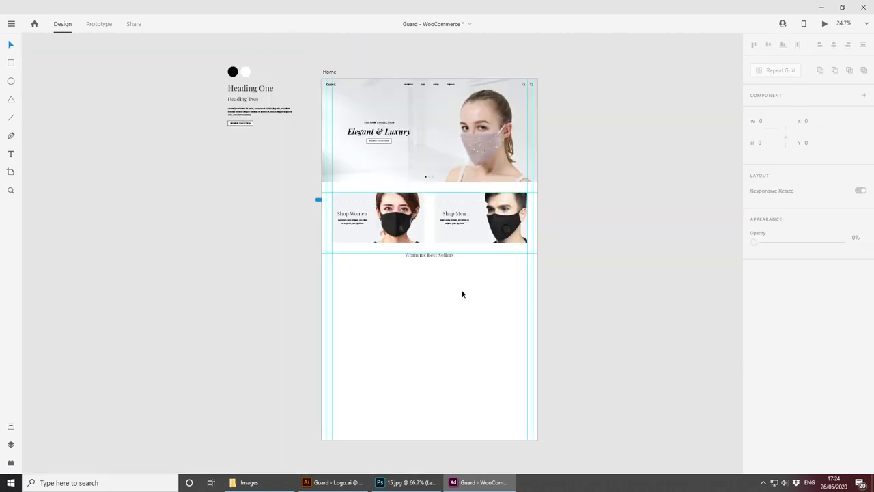
{"action": "key", "text": "ctrl+1"}
{"action": "left_click_drag", "start_coordinate": [558, 316], "coordinate": [384, 263]}
{"action": "key", "text": "ctrl+minus"}
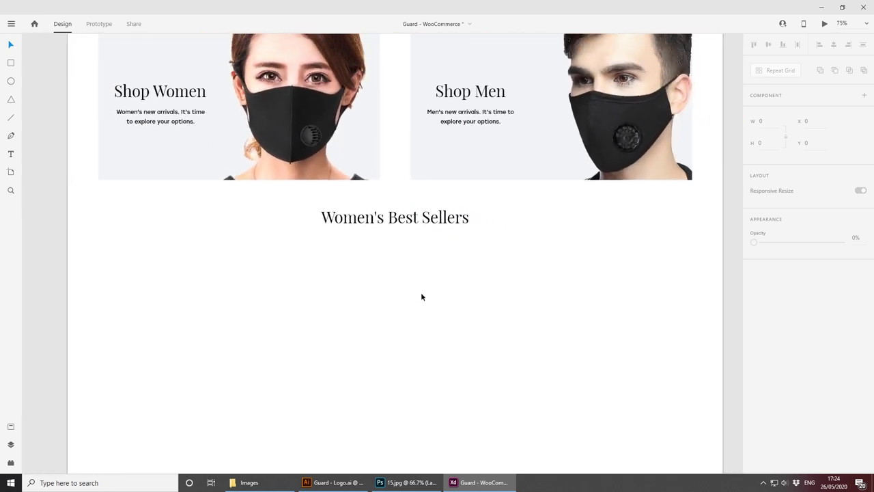
{"action": "left_click_drag", "start_coordinate": [430, 288], "coordinate": [452, 301]}
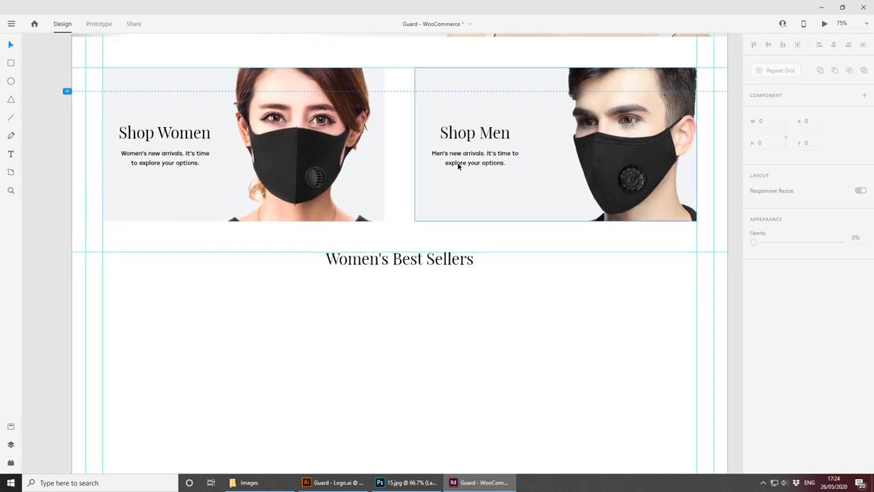
Step: Duplicate the Shop Men heading and description group into the empty area beside the Women's Best Sellers heading
{"action": "left_click", "coordinate": [471, 134]}
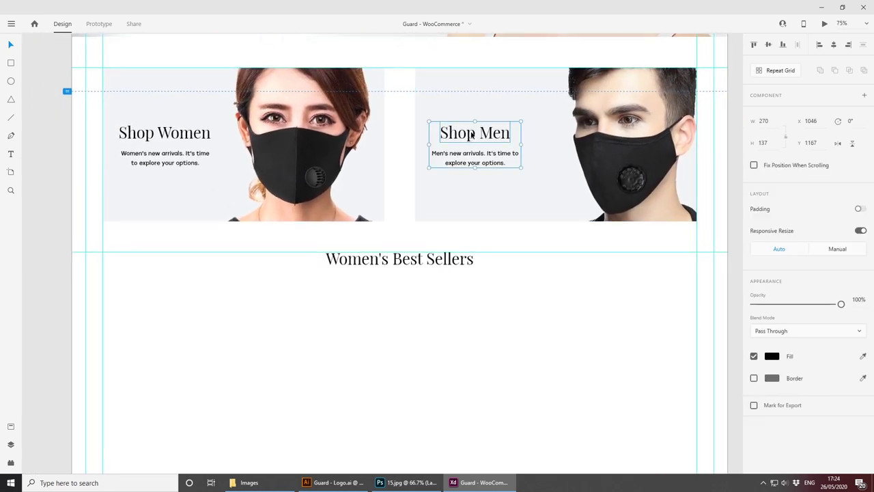
{"action": "left_click_drag", "start_coordinate": [471, 135], "coordinate": [364, 263]}
{"action": "key", "text": "ctrl+plus"}
{"action": "key", "text": "ctrl+plus"}
Step: Copy the text of the original Women's Best Sellers heading and delete that heading
{"action": "double_click", "coordinate": [365, 262]}
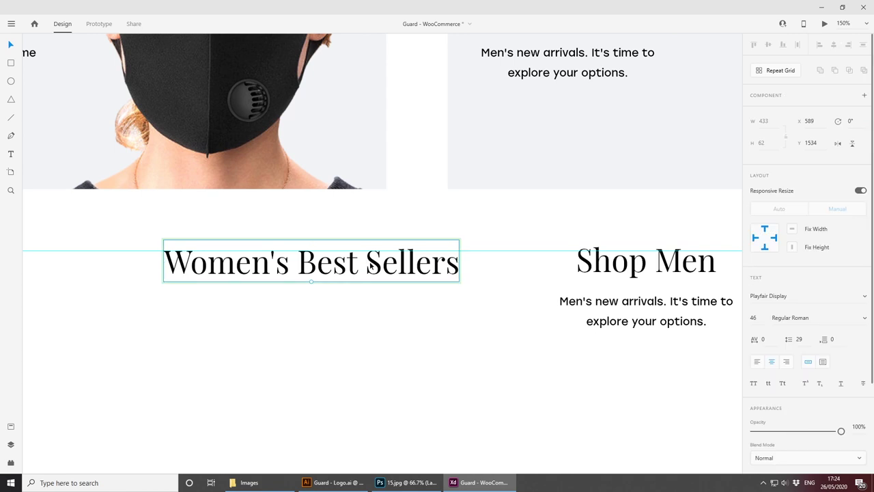
{"action": "double_click", "coordinate": [367, 264]}
{"action": "key", "text": "ctrl+c"}
{"action": "key", "text": "Escape"}
{"action": "key", "text": "Delete"}
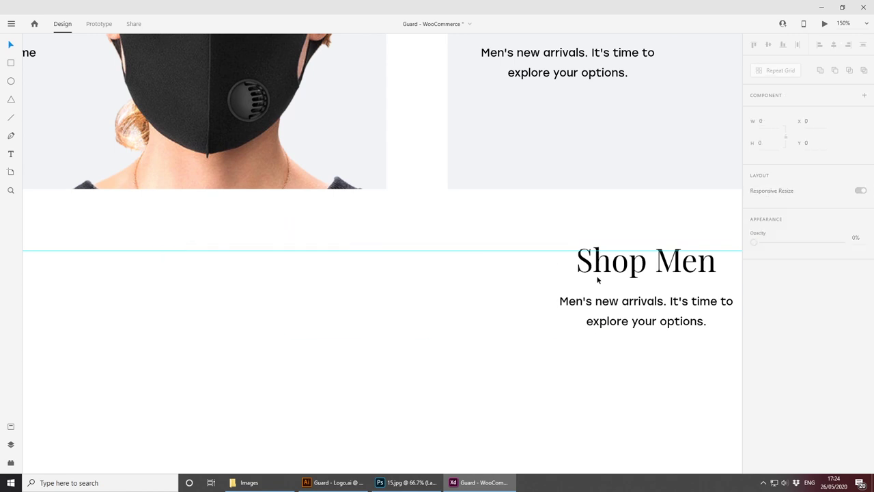
Step: Replace the duplicated Shop Men heading with the copied "Women's Best Sellers" text and center-align it
{"action": "left_click", "coordinate": [617, 267]}
{"action": "double_click", "coordinate": [653, 263]}
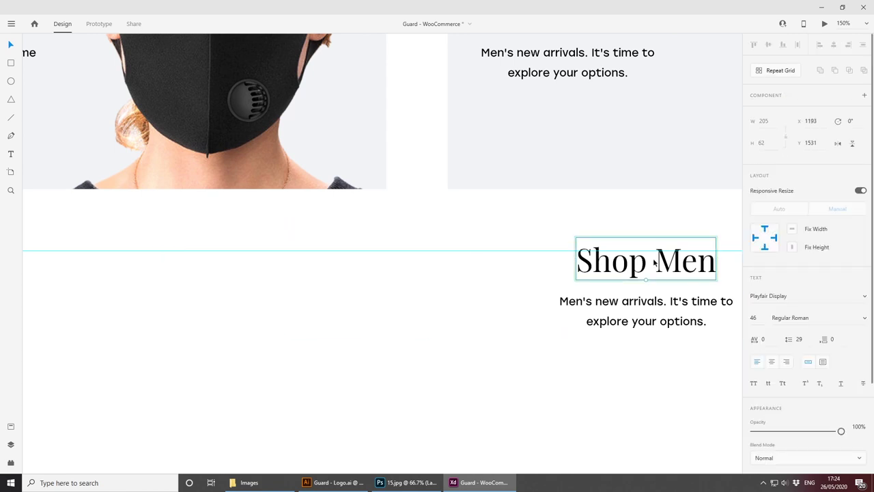
{"action": "double_click", "coordinate": [653, 263]}
{"action": "key", "text": "ctrl+v"}
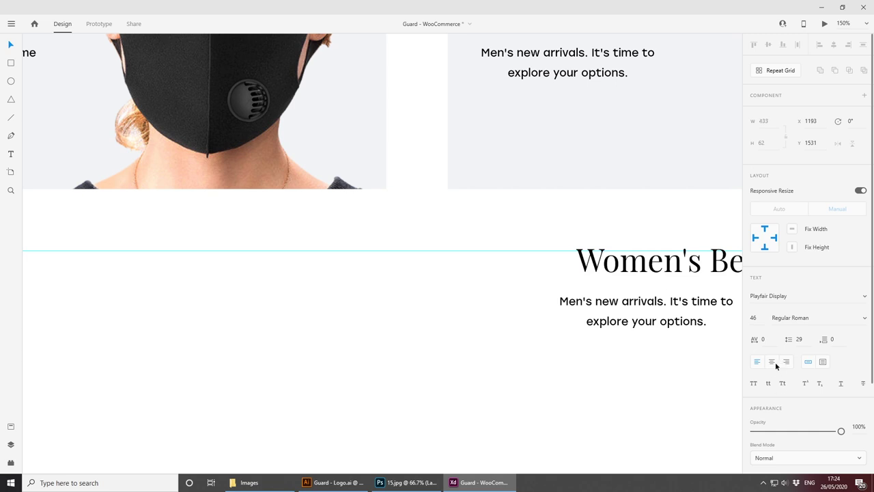
{"action": "left_click", "coordinate": [772, 362]}
Step: Move the Women's Best Sellers heading to X 805, Y 1534, with its letter tops on the horizontal guide
{"action": "scroll", "coordinate": [598, 396], "scroll_direction": "right", "scroll_amount": 3}
{"action": "scroll", "coordinate": [598, 396], "scroll_direction": "down", "scroll_amount": 1}
{"action": "left_click_drag", "start_coordinate": [603, 247], "coordinate": [352, 241]}
Step: Try moving the description text under the Women's Best Sellers heading, and undo the move
{"action": "left_click_drag", "start_coordinate": [575, 344], "coordinate": [530, 272]}
{"action": "left_click_drag", "start_coordinate": [591, 278], "coordinate": [399, 275]}
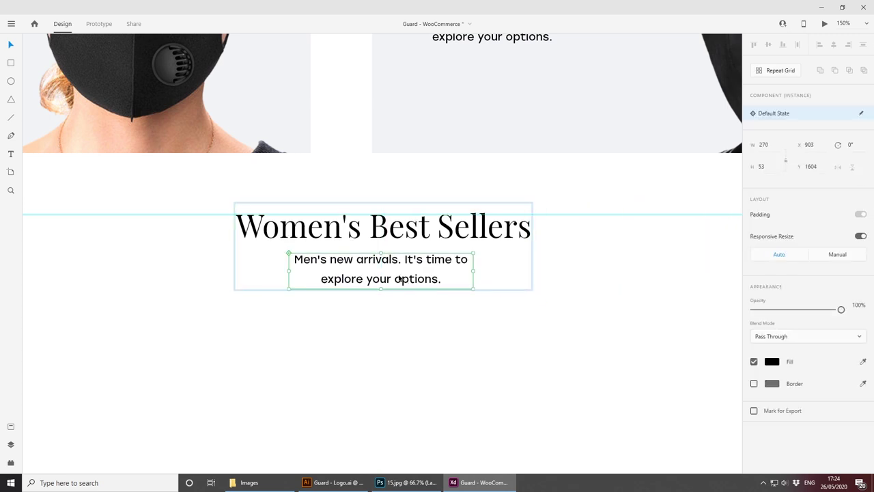
{"action": "left_click_drag", "start_coordinate": [571, 376], "coordinate": [353, 198]}
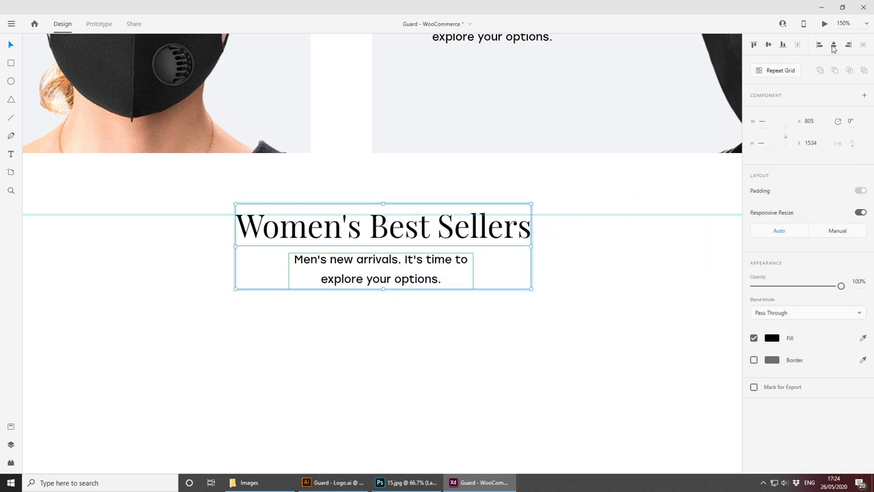
{"action": "key", "text": "ctrl+z"}
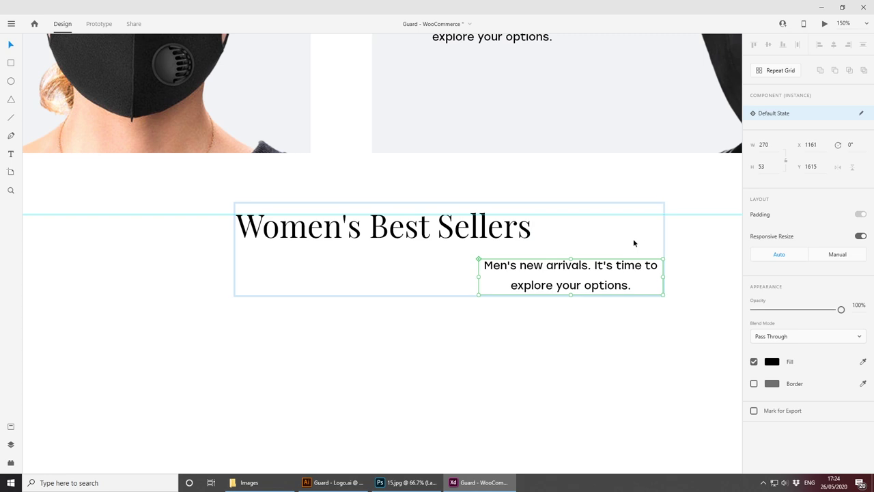
Step: Center the Women's Best Sellers heading and description group horizontally on the artboard
{"action": "left_click", "coordinate": [591, 365]}
{"action": "left_click_drag", "start_coordinate": [537, 361], "coordinate": [408, 217]}
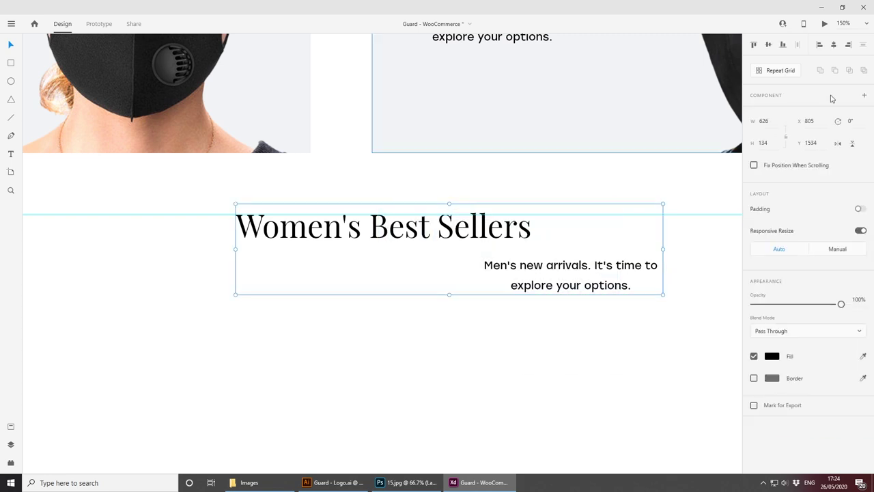
{"action": "left_click", "coordinate": [834, 45]}
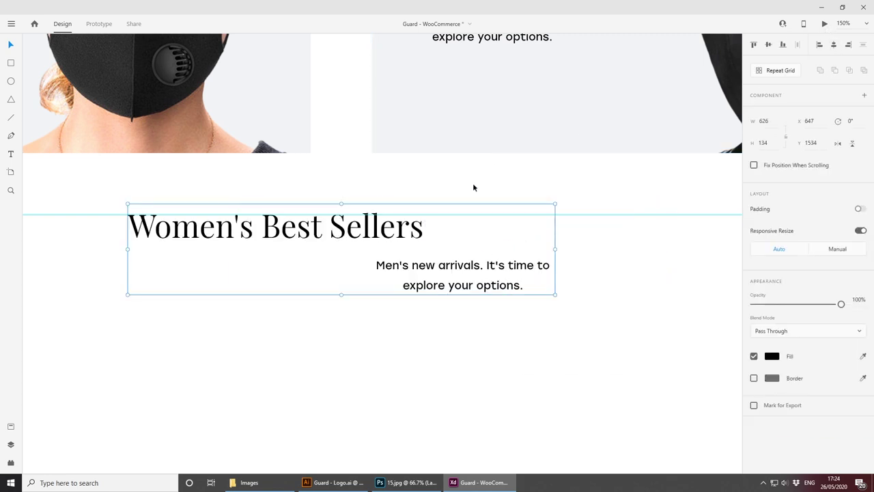
Step: Ungroup the Women's Best Sellers heading and description, and align them on a common horizontal center
{"action": "double_click", "coordinate": [373, 234]}
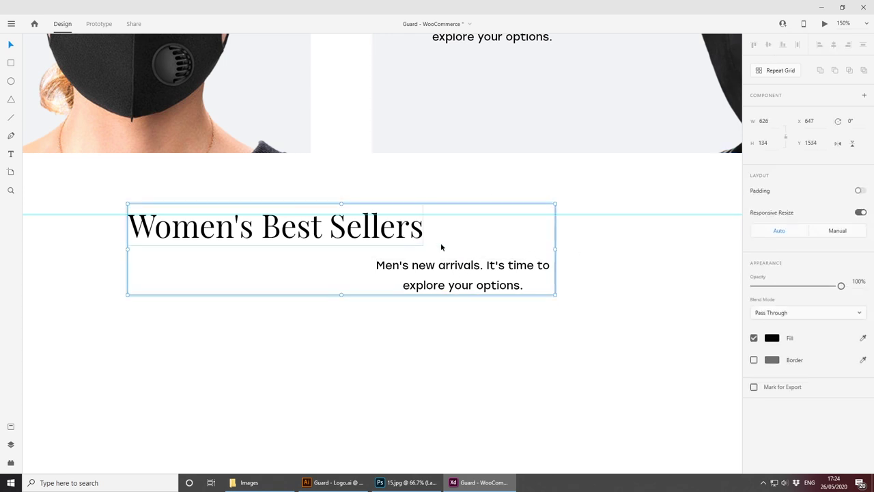
{"action": "left_click_drag", "start_coordinate": [425, 334], "coordinate": [323, 211]}
{"action": "right_click", "coordinate": [324, 212]}
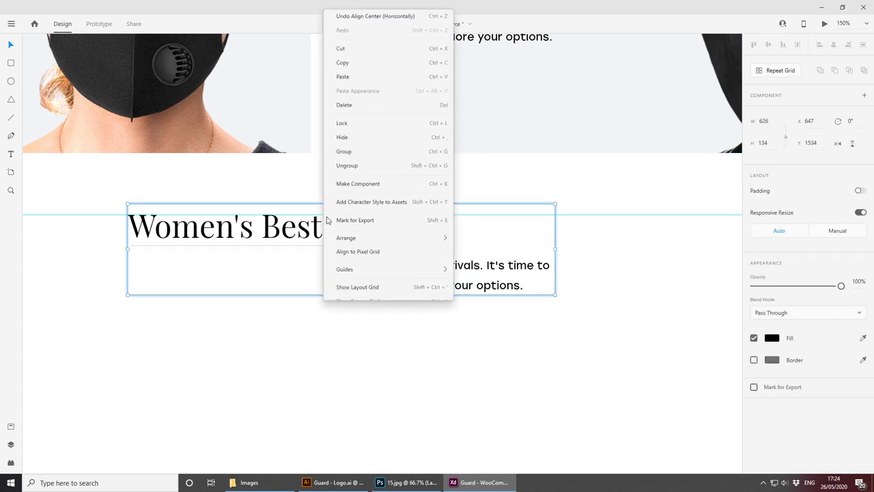
{"action": "left_click", "coordinate": [347, 165]}
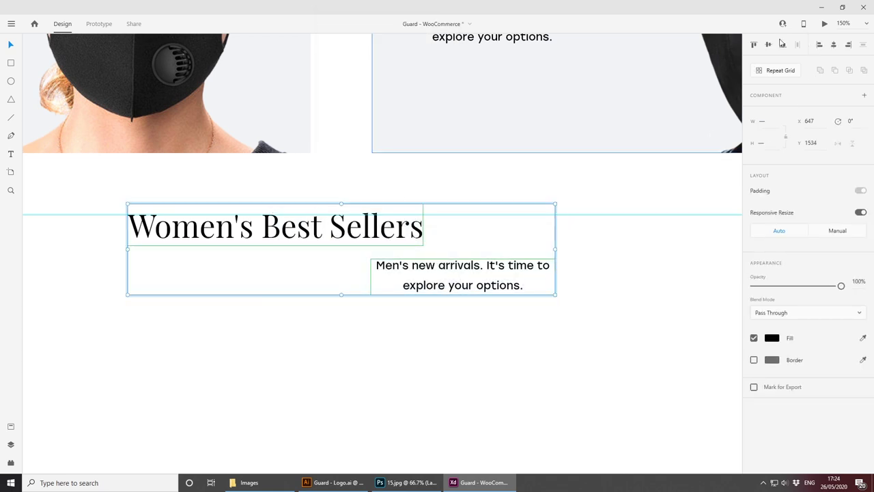
{"action": "left_click", "coordinate": [768, 44]}
{"action": "key", "text": "ctrl+z"}
{"action": "left_click", "coordinate": [832, 44]}
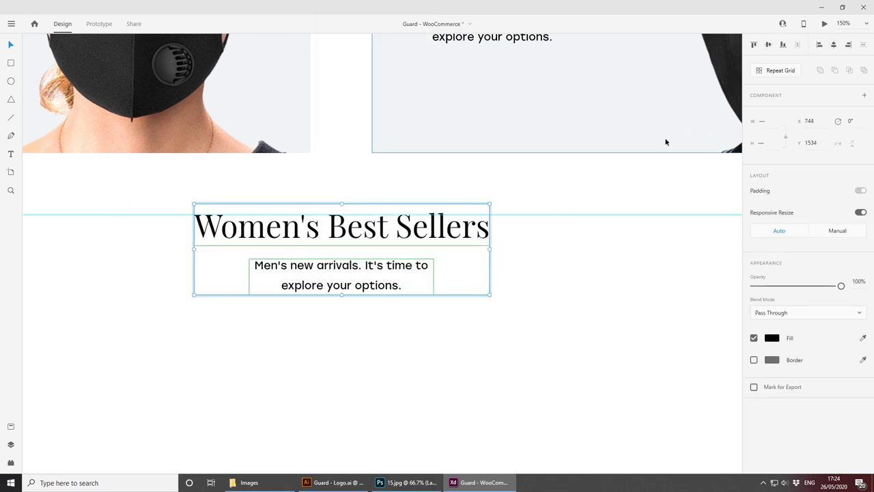
Step: Group the centered Women's Best Sellers heading with its description
{"action": "left_click", "coordinate": [487, 334]}
{"action": "left_click_drag", "start_coordinate": [459, 364], "coordinate": [264, 210]}
{"action": "key", "text": "ctrl+g"}
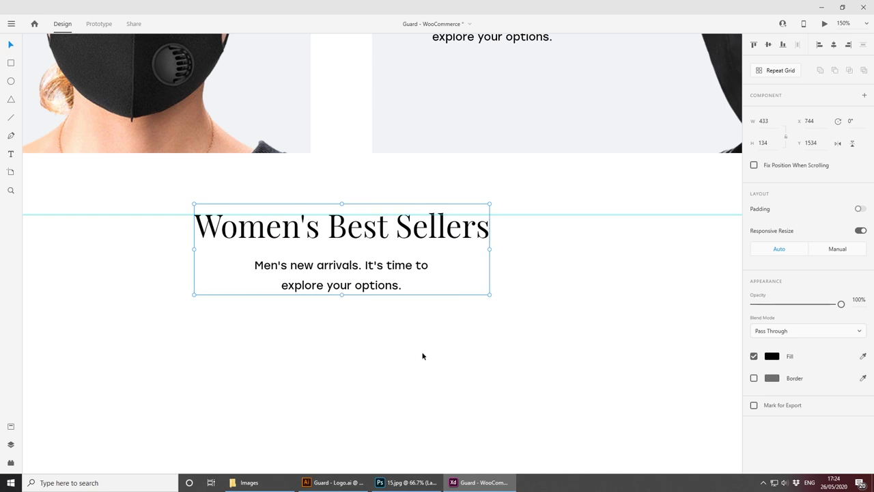
{"action": "key", "text": "ctrl+minus"}
{"action": "key", "text": "ctrl+minus"}
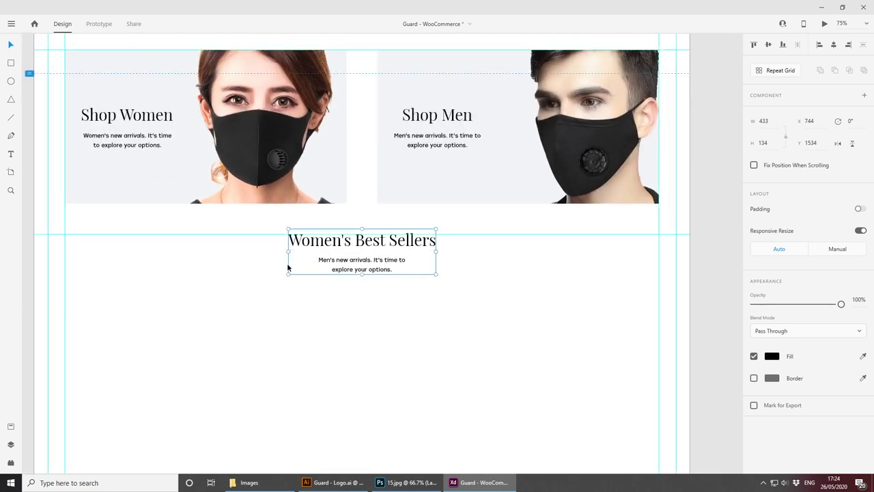
{"action": "scroll", "coordinate": [389, 271], "scroll_direction": "up", "scroll_amount": 4}
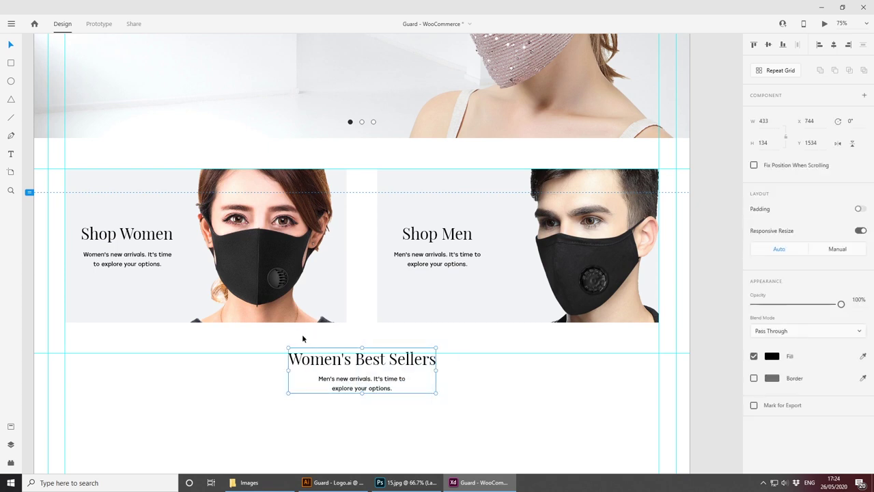
{"action": "left_click", "coordinate": [494, 127], "text": "shift"}
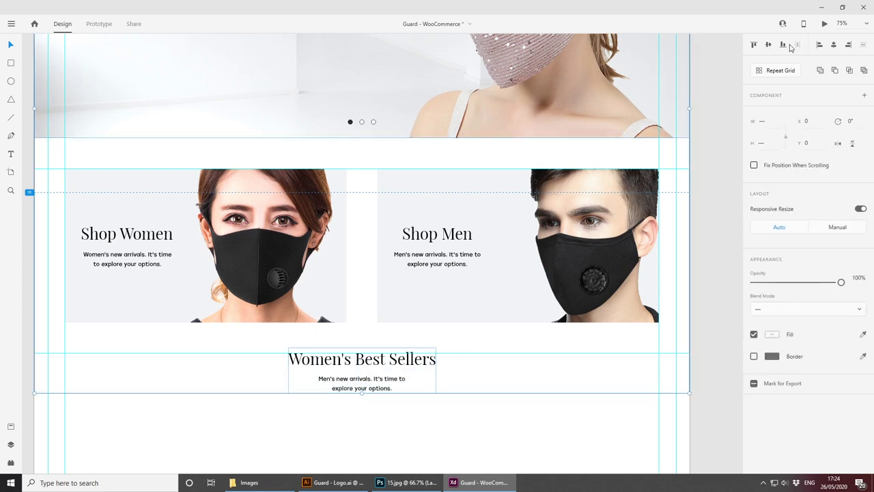
{"action": "left_click", "coordinate": [469, 430]}
Step: Draw a rectangle about 193 px wide below the best sellers description and set its height to 45
{"action": "scroll", "coordinate": [377, 307], "scroll_direction": "down", "scroll_amount": 3}
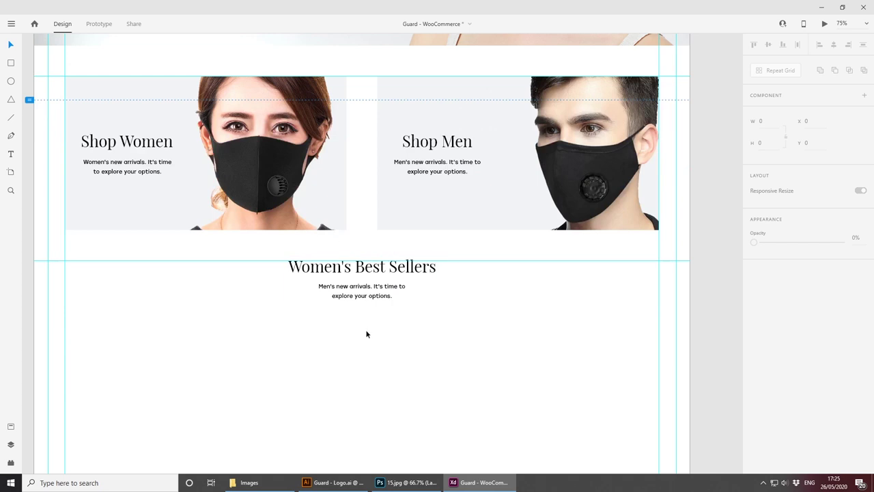
{"action": "scroll", "coordinate": [396, 330], "scroll_direction": "down", "scroll_amount": 2}
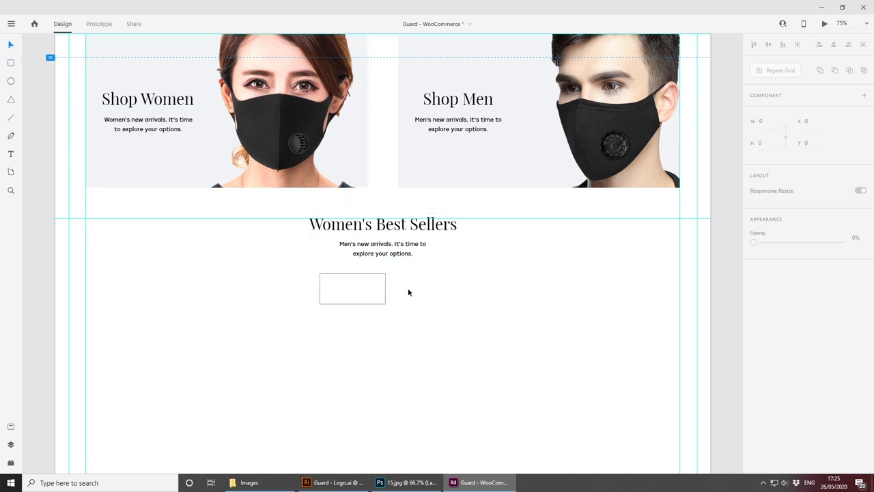
{"action": "mouse_move", "coordinate": [367, 291]}
{"action": "left_mouse_down"}
{"action": "mouse_move", "coordinate": [360, 267]}
{"action": "mouse_move", "coordinate": [365, 282]}
{"action": "left_mouse_up"}
{"action": "left_click", "coordinate": [762, 142]}
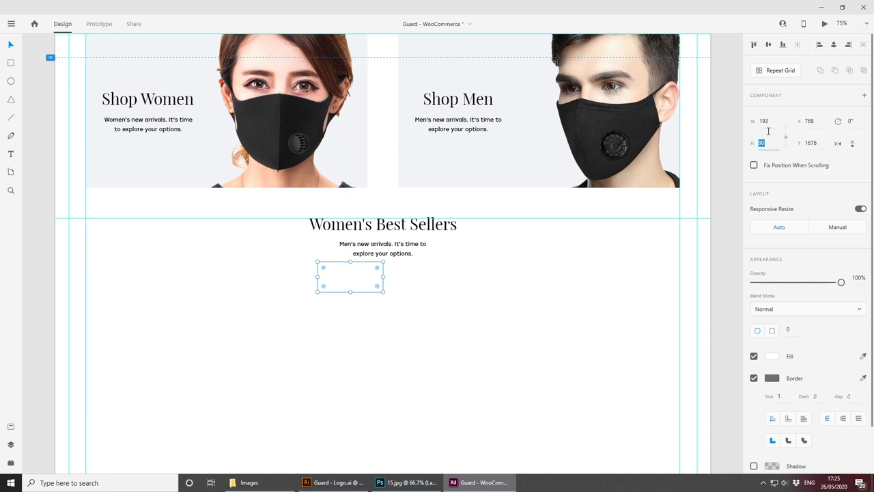
{"action": "type", "text": "45"}
{"action": "key", "text": "Return"}
Step: Position the rectangle directly beneath the last line of the best sellers description as a spacer
{"action": "left_click", "coordinate": [577, 289]}
{"action": "left_click_drag", "start_coordinate": [370, 269], "coordinate": [386, 267]}
{"action": "key", "text": "ctrl+plus"}
{"action": "key", "text": "ctrl+plus"}
{"action": "key", "text": "ctrl+plus"}
{"action": "key", "text": "ctrl+plus"}
{"action": "key", "text": "ctrl+plus"}
{"action": "key", "text": "ctrl+plus"}
{"action": "left_click_drag", "start_coordinate": [348, 316], "coordinate": [391, 305]}
Step: Place a horizontal guide at the spacer rectangle's bottom edge and delete the rectangle
{"action": "scroll", "coordinate": [391, 308], "scroll_direction": "down", "scroll_amount": 5}
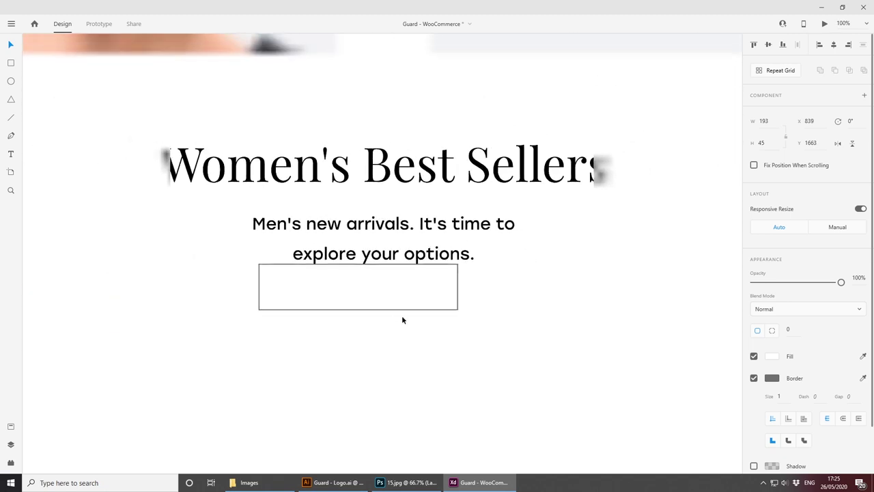
{"action": "scroll", "coordinate": [372, 217], "scroll_direction": "down", "scroll_amount": 3}
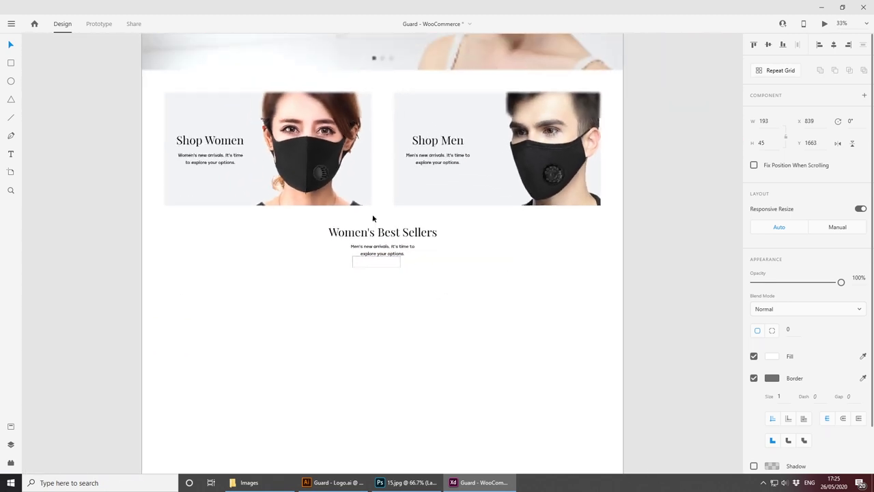
{"action": "left_click_drag", "start_coordinate": [355, 95], "coordinate": [452, 359]}
{"action": "scroll", "coordinate": [452, 360], "scroll_direction": "up", "scroll_amount": 3}
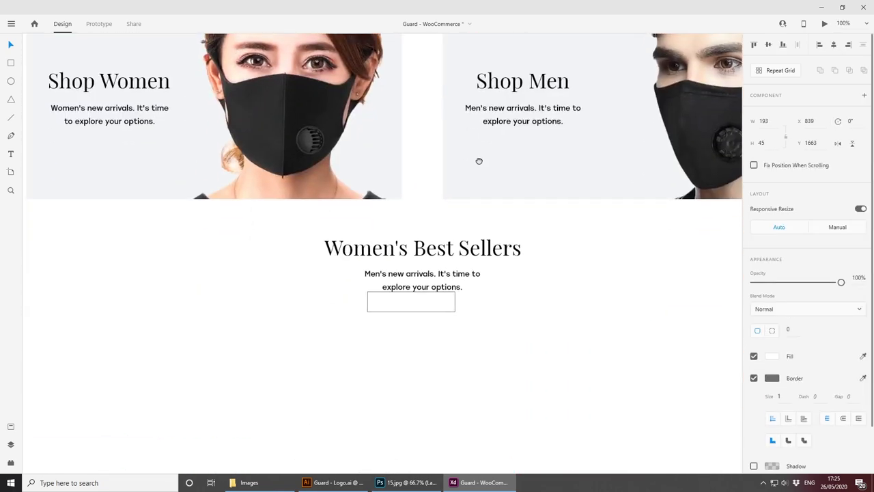
{"action": "key", "text": "ctrl+minus"}
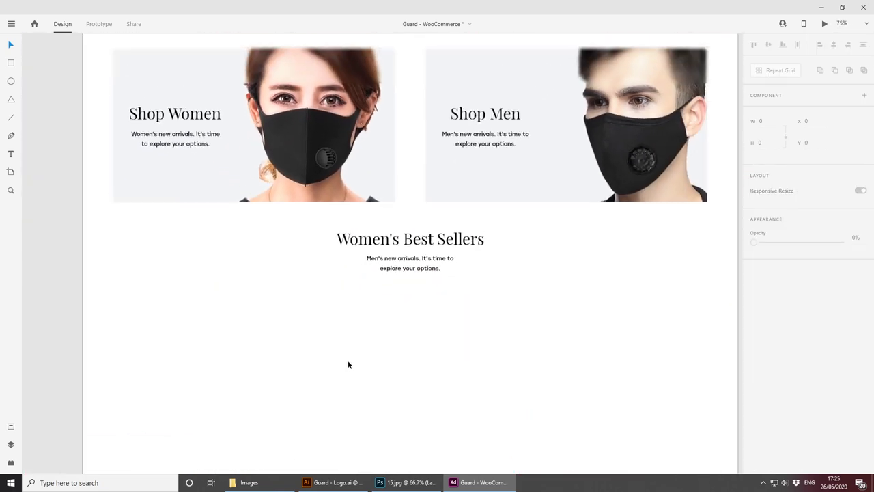
{"action": "left_click_drag", "start_coordinate": [292, 350], "coordinate": [280, 292]}
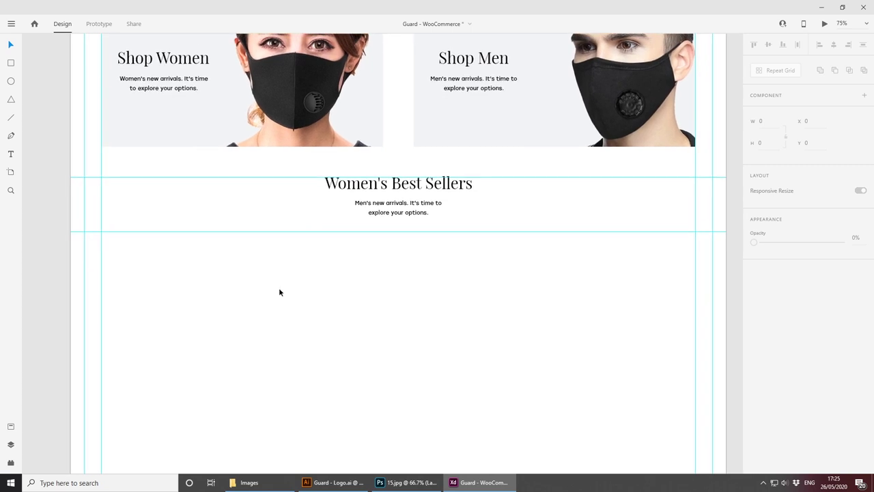
Step: Draw a rectangle about 413 px wide from the left margin guide beneath the best sellers description and set its height to 400
{"action": "scroll", "coordinate": [279, 293], "scroll_direction": "down", "scroll_amount": 1}
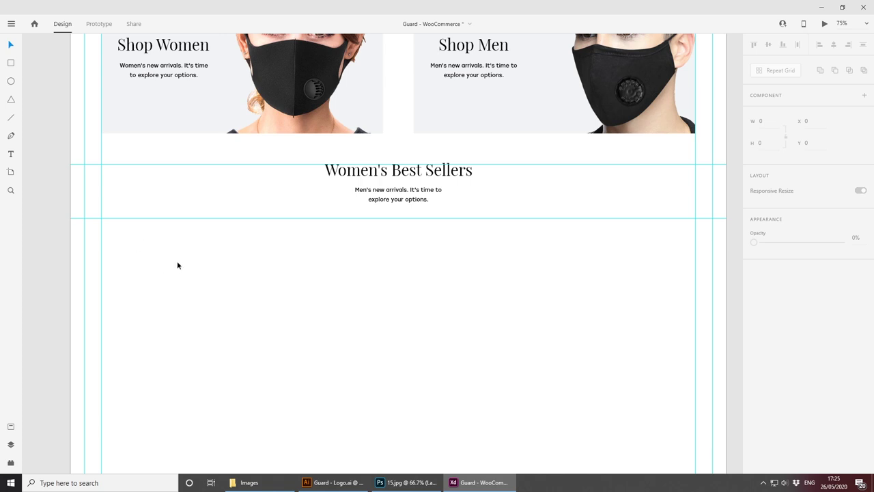
{"action": "left_click", "coordinate": [17, 63]}
{"action": "left_click_drag", "start_coordinate": [101, 219], "coordinate": [242, 389]}
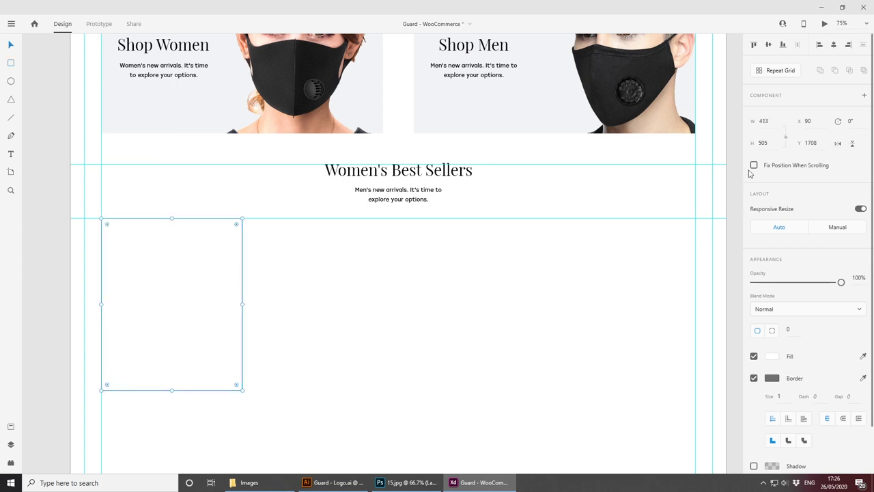
{"action": "left_click", "coordinate": [759, 143]}
{"action": "type", "text": "400"}
{"action": "key", "text": "Return"}
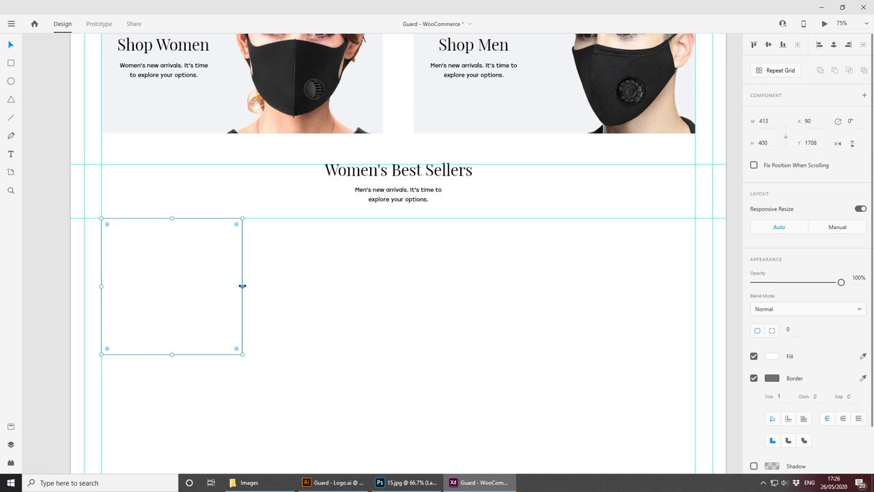
Step: Narrow the product card rectangle to a width of 326
{"action": "left_click_drag", "start_coordinate": [243, 286], "coordinate": [213, 286]}
{"action": "left_click", "coordinate": [762, 121]}
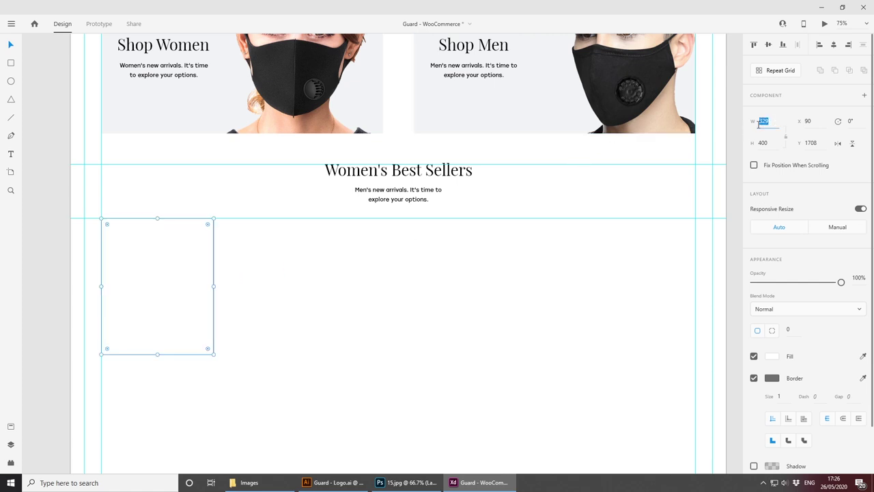
{"action": "type", "text": "32"}
{"action": "key", "text": "Return"}
Step: Apply a Repeat Grid to the card and extend it horizontally just past the right margin guide to fit five full cards
{"action": "left_click", "coordinate": [775, 71]}
{"action": "left_click_drag", "start_coordinate": [213, 286], "coordinate": [576, 303]}
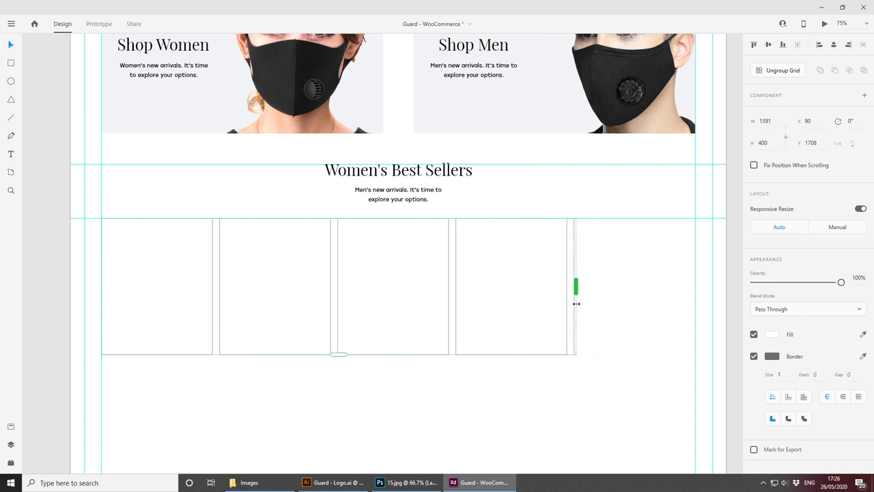
{"action": "left_click_drag", "start_coordinate": [577, 303], "coordinate": [706, 287]}
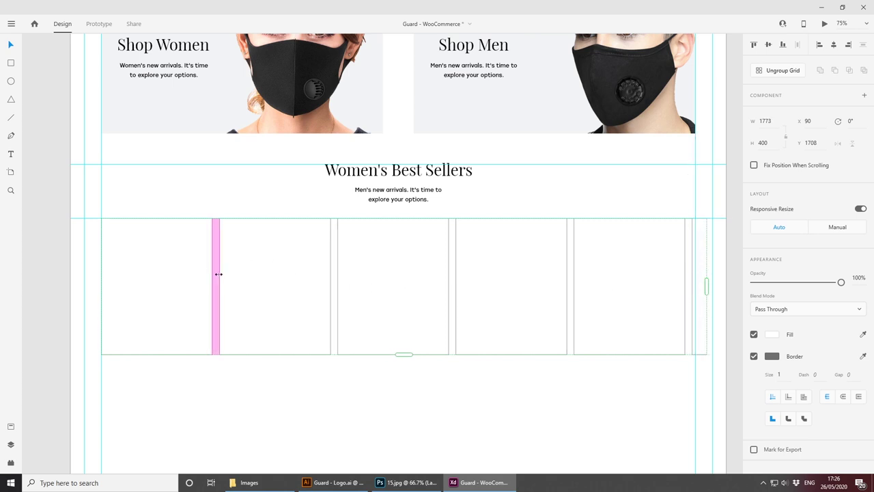
Step: Widen the gaps between the repeated cards until the fifth card ends at the right margin guide
{"action": "left_click_drag", "start_coordinate": [218, 273], "coordinate": [219, 276]}
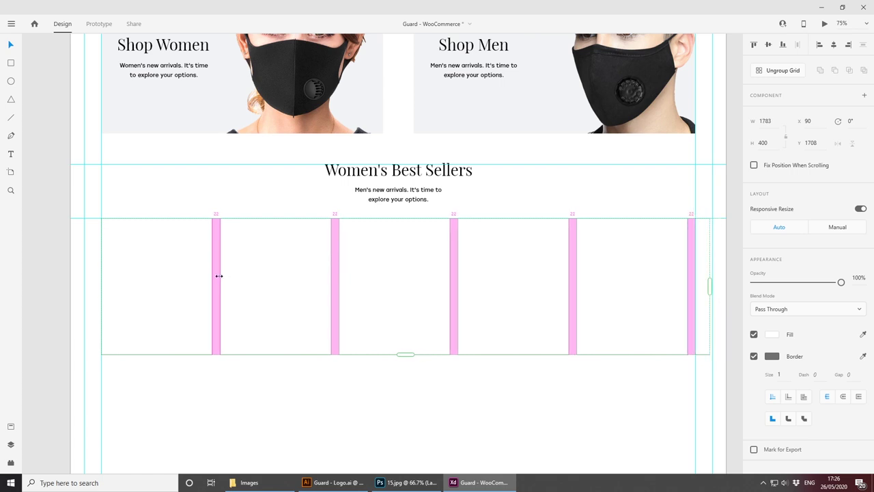
{"action": "left_click", "coordinate": [535, 390]}
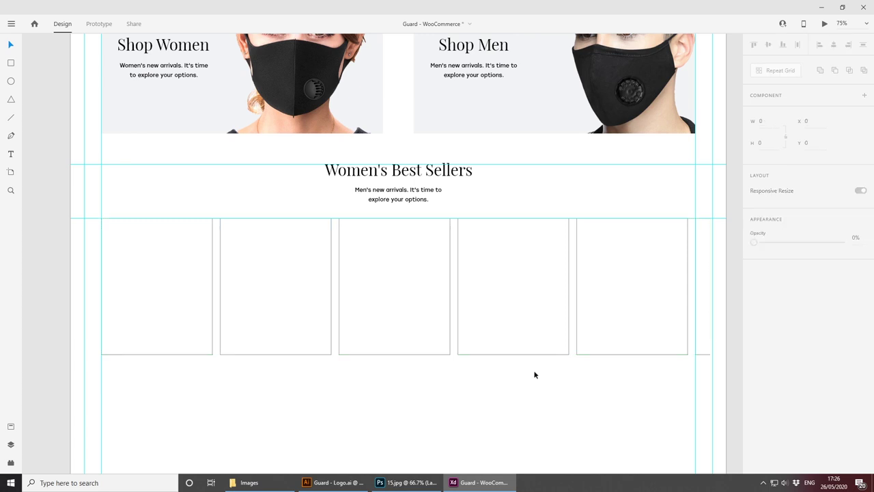
{"action": "left_click", "coordinate": [576, 274]}
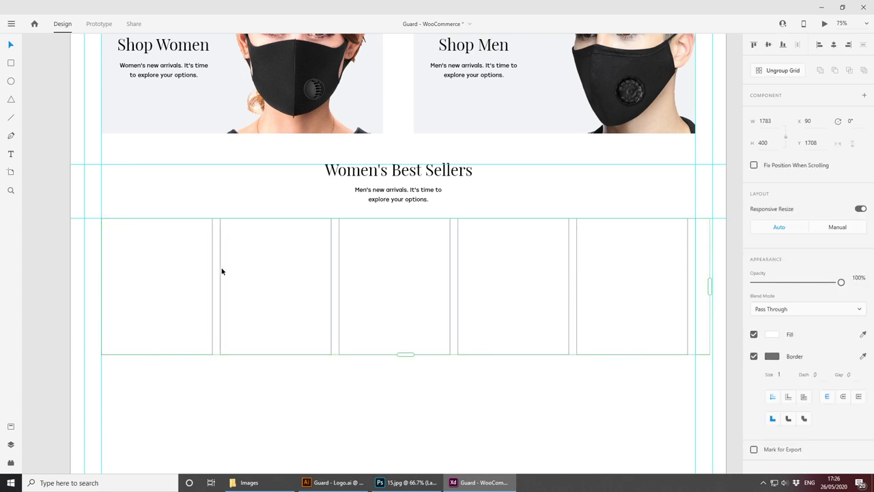
{"action": "mouse_move", "coordinate": [218, 271]}
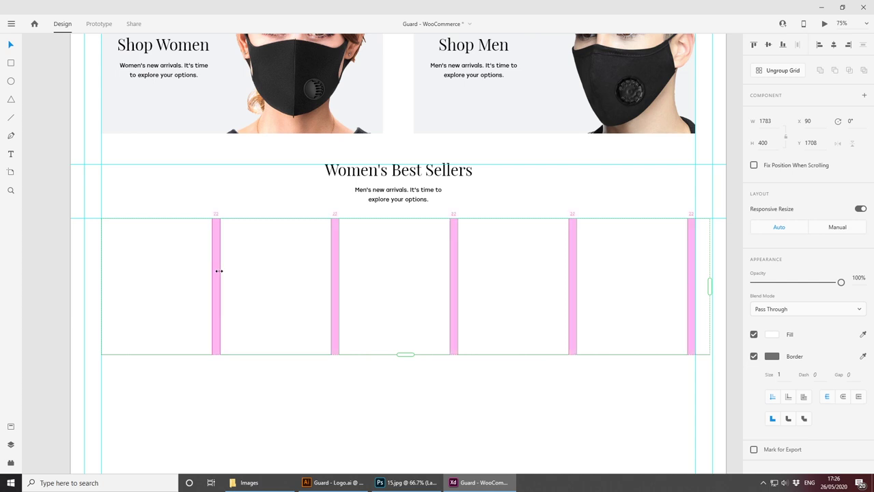
{"action": "left_click_drag", "start_coordinate": [218, 270], "coordinate": [220, 270]}
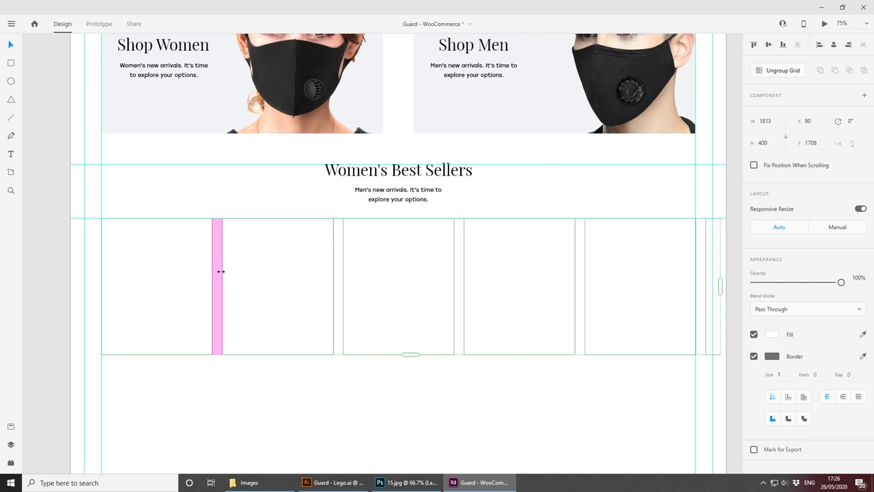
{"action": "left_click", "coordinate": [358, 398]}
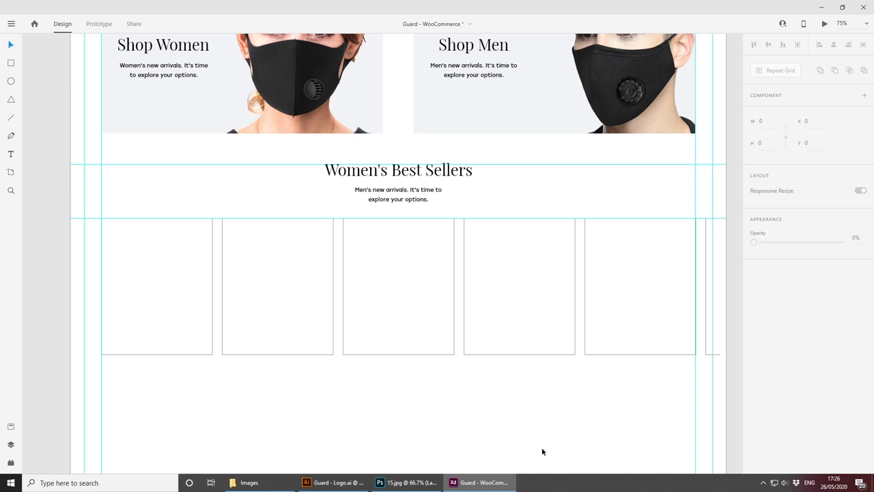
Step: Turn off the border on the repeated cards
{"action": "scroll", "coordinate": [591, 447], "scroll_direction": "up", "scroll_amount": 5}
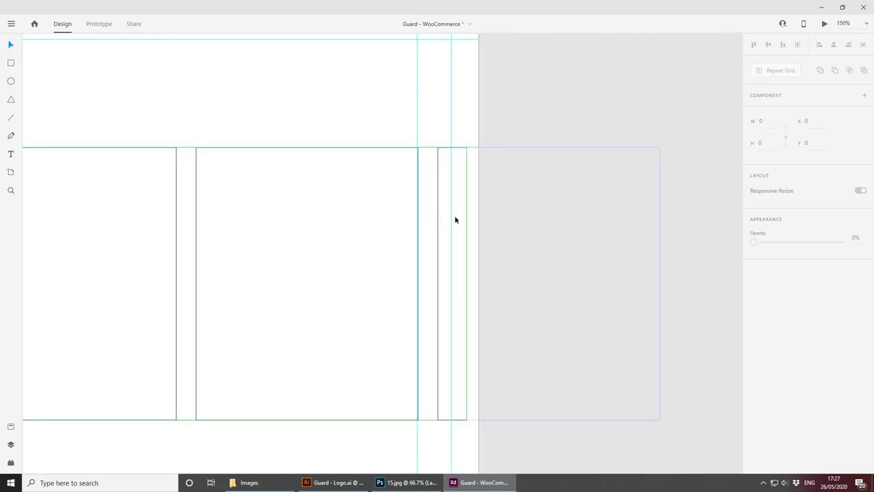
{"action": "left_click", "coordinate": [394, 200]}
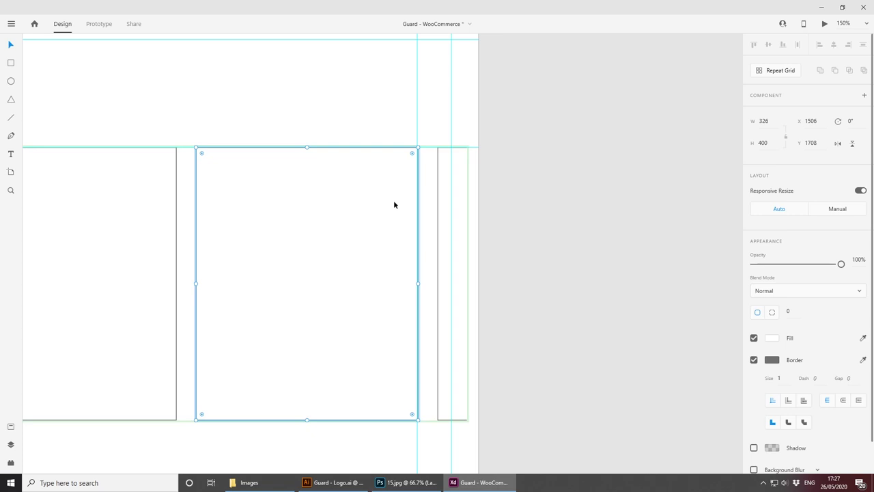
{"action": "left_click", "coordinate": [754, 361]}
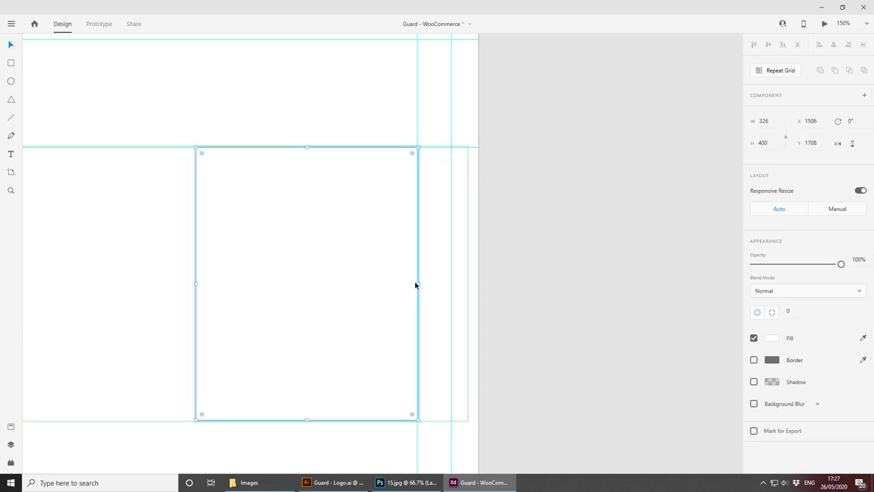
Step: Narrow the first card in the grid to a width of 322 and turn the cards' border back on
{"action": "scroll", "coordinate": [335, 319], "scroll_direction": "down", "scroll_amount": 5}
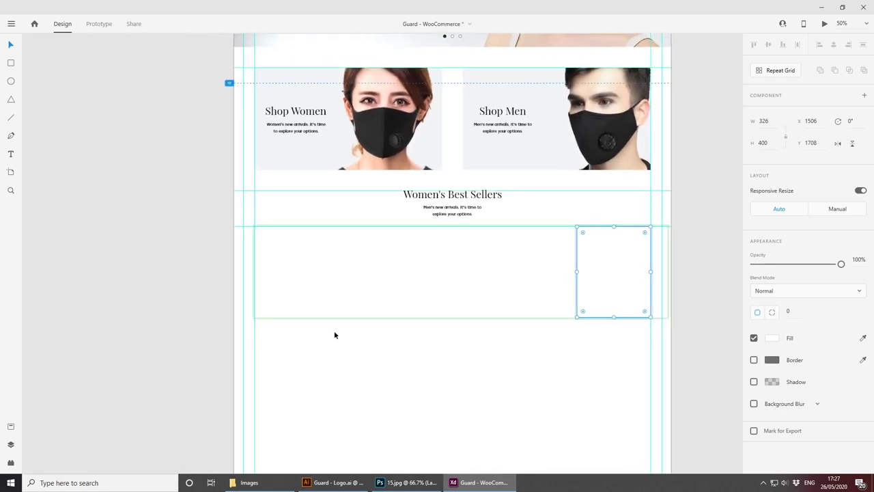
{"action": "scroll", "coordinate": [334, 341], "scroll_direction": "up", "scroll_amount": 2}
{"action": "left_click", "coordinate": [232, 259]}
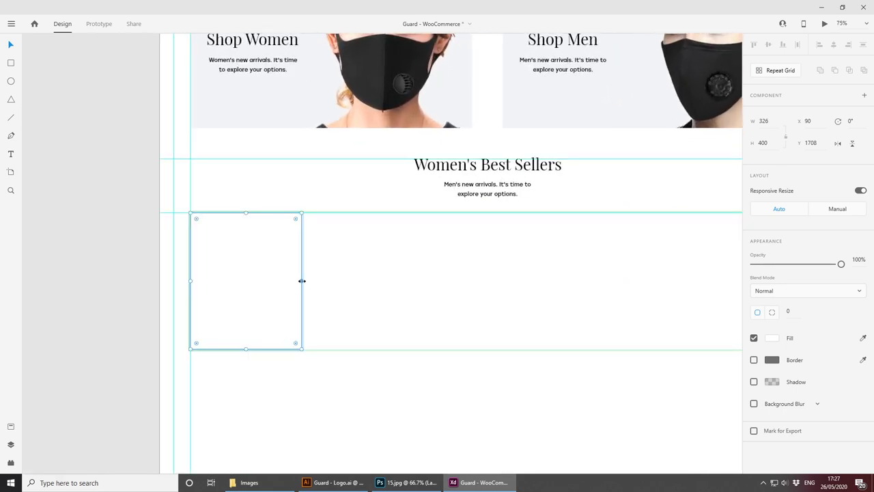
{"action": "left_click_drag", "start_coordinate": [301, 280], "coordinate": [300, 280]}
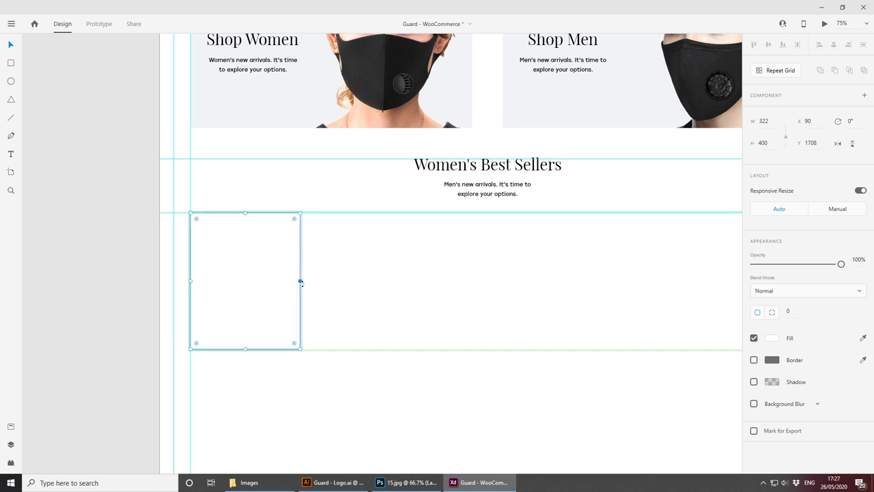
{"action": "left_click", "coordinate": [753, 360]}
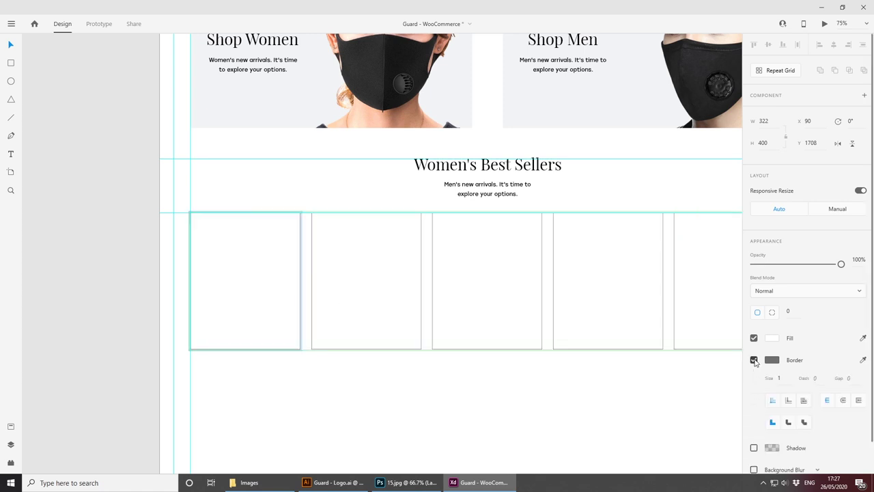
Step: Adjust the repeated cards to a width of 312 and space them so the fifth card ends at the right margin guide
{"action": "scroll", "coordinate": [618, 380], "scroll_direction": "right", "scroll_amount": 5}
{"action": "scroll", "coordinate": [487, 282], "scroll_direction": "up", "scroll_amount": 5, "text": "ctrl"}
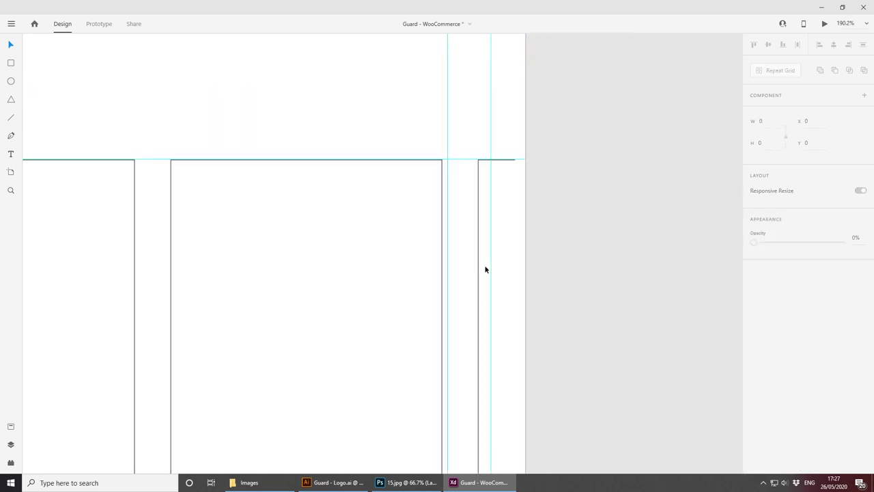
{"action": "double_click", "coordinate": [479, 268]}
{"action": "left_click", "coordinate": [221, 246]}
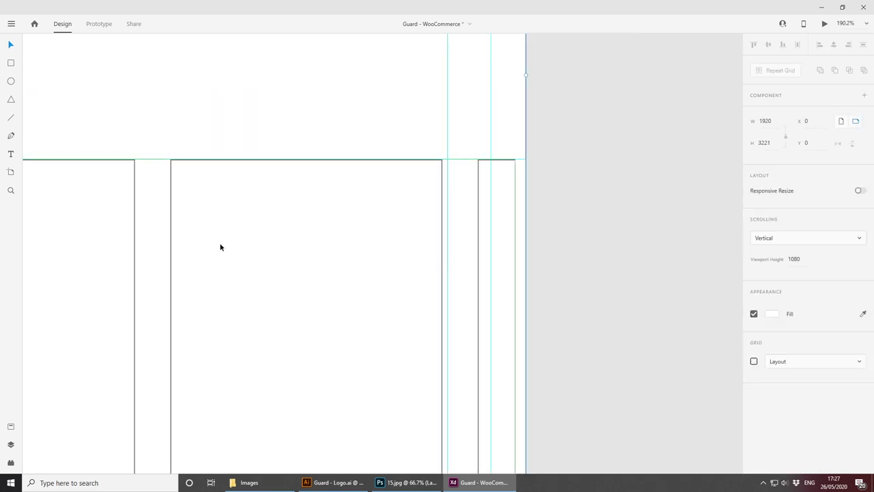
{"action": "left_click", "coordinate": [476, 230]}
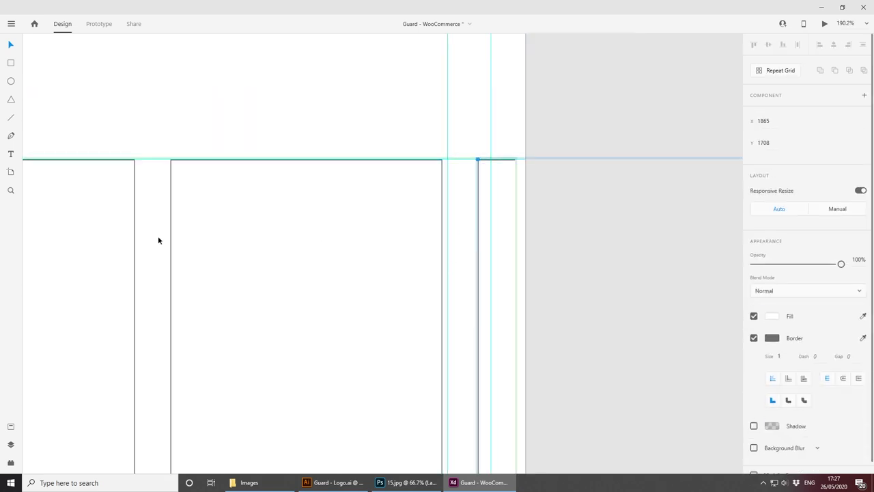
{"action": "key", "text": "Escape"}
{"action": "key", "text": "ctrl+minus"}
{"action": "left_click", "coordinate": [670, 183]}
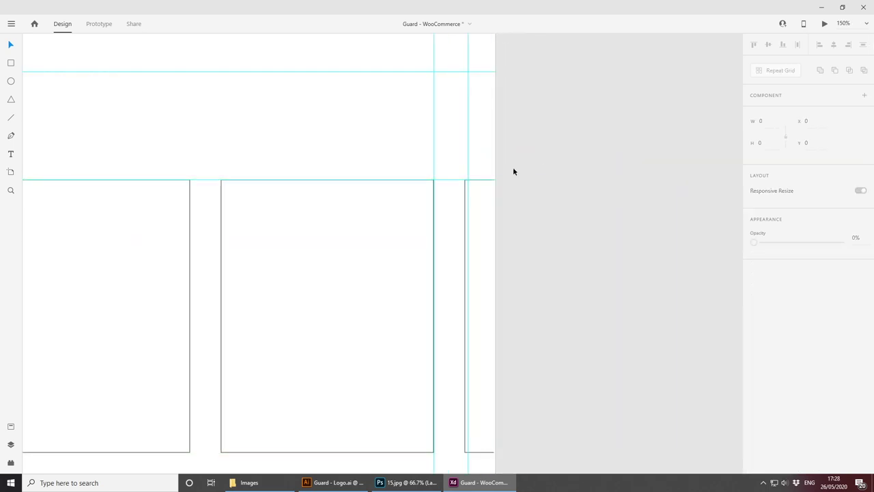
Step: Ungroup the Repeat Grid and delete the sixth card that extends beyond the artboard
{"action": "left_click", "coordinate": [302, 244]}
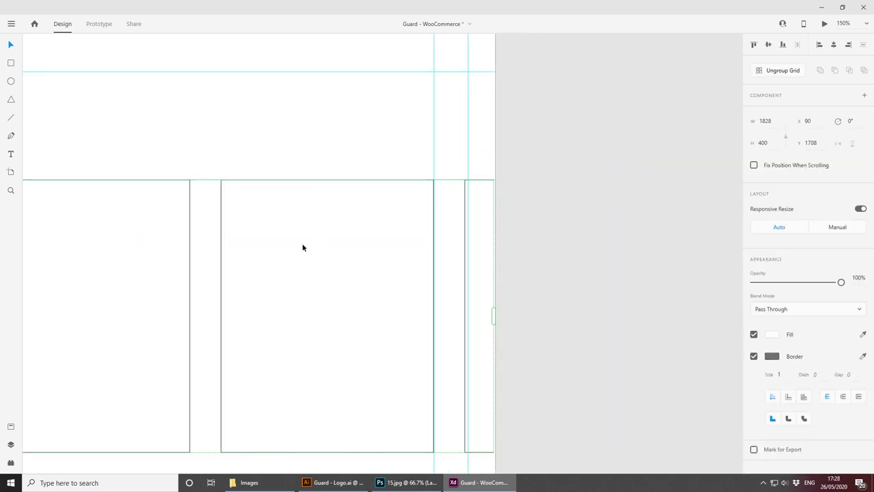
{"action": "scroll", "coordinate": [311, 269], "scroll_direction": "down", "scroll_amount": 3, "text": "ctrl"}
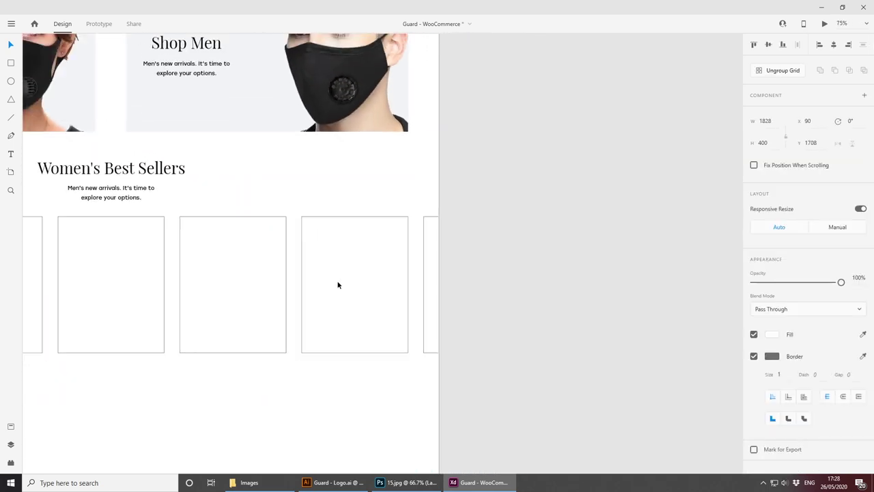
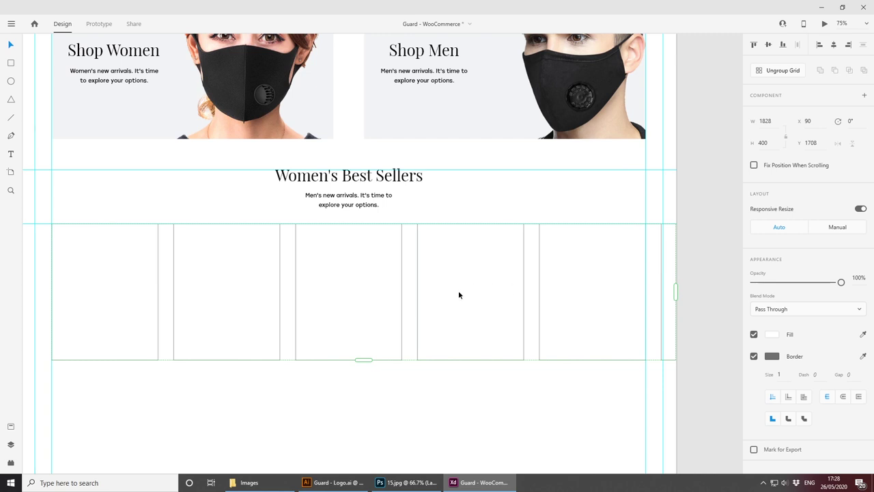
{"action": "left_click", "coordinate": [407, 234]}
{"action": "left_click", "coordinate": [408, 234]}
{"action": "left_click", "coordinate": [782, 71]}
{"action": "left_click", "coordinate": [657, 407]}
{"action": "left_click", "coordinate": [669, 301]}
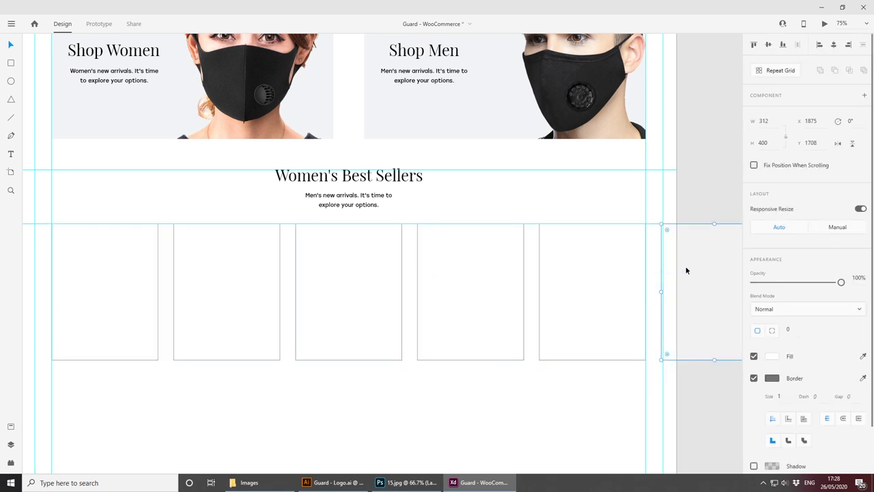
{"action": "key", "text": "Delete"}
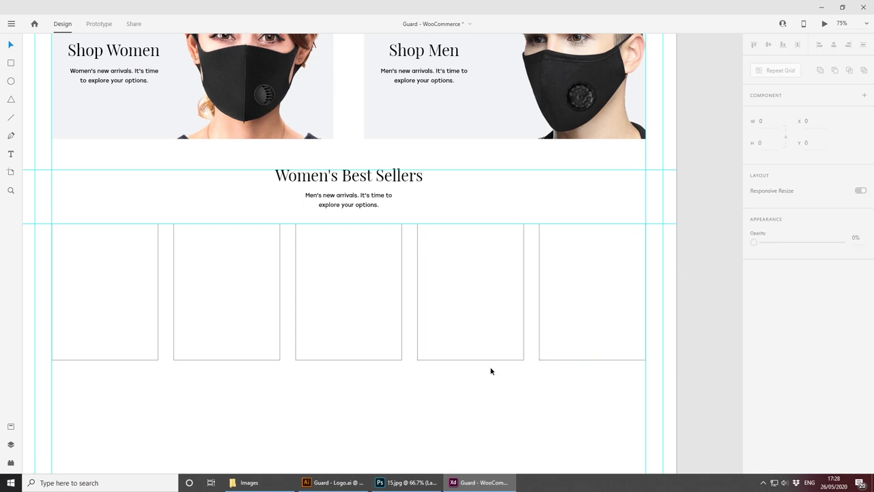
{"action": "left_click_drag", "start_coordinate": [435, 396], "coordinate": [480, 357]}
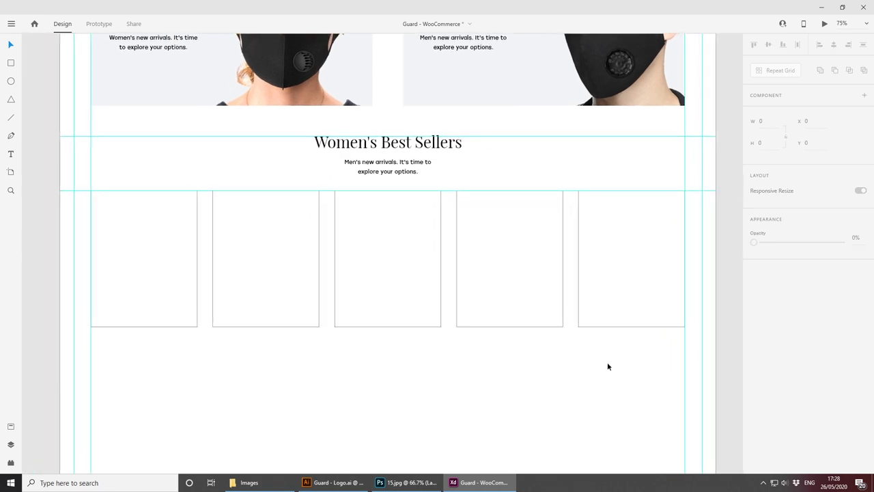
{"action": "left_click_drag", "start_coordinate": [418, 366], "coordinate": [604, 263]}
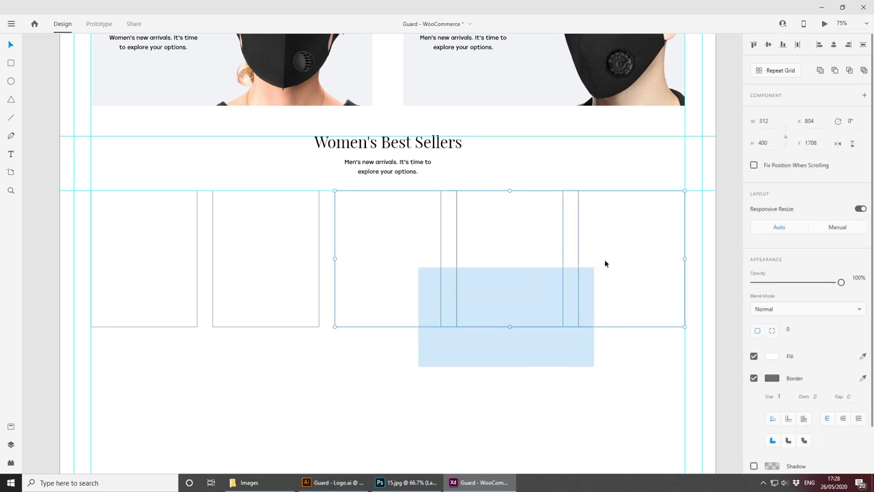
{"action": "left_click_drag", "start_coordinate": [643, 362], "coordinate": [308, 241]}
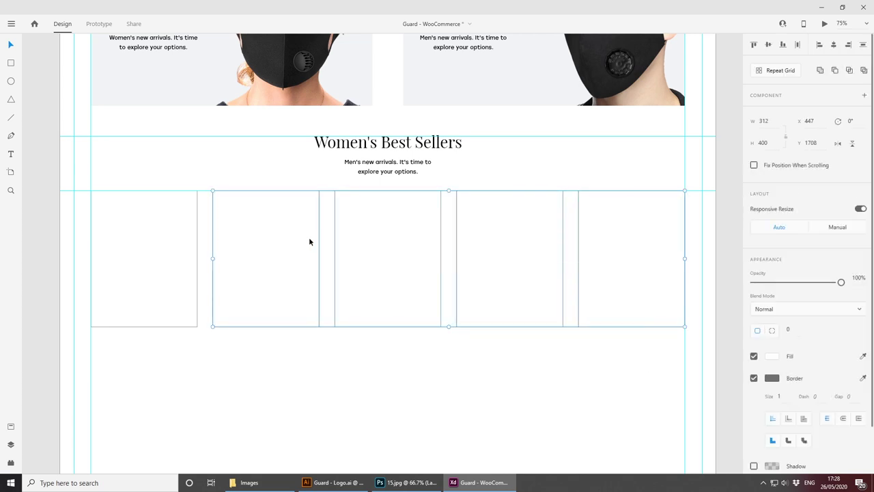
{"action": "key", "text": "Delete"}
{"action": "key", "text": "ctrl+z"}
{"action": "left_click", "coordinate": [581, 410]}
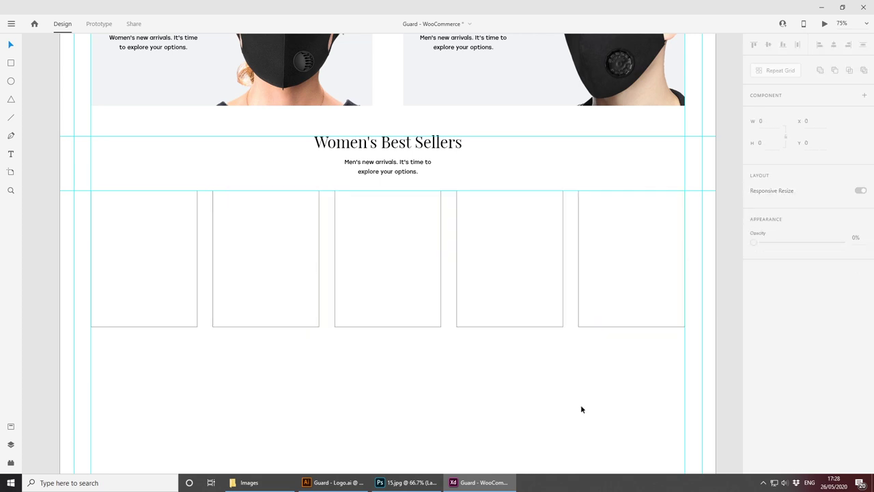
Step: Delete the third, fourth and fifth cards, keeping only the first two
{"action": "left_click_drag", "start_coordinate": [643, 386], "coordinate": [416, 259]}
{"action": "key", "text": "Delete"}
{"action": "key", "text": "ctrl+plus"}
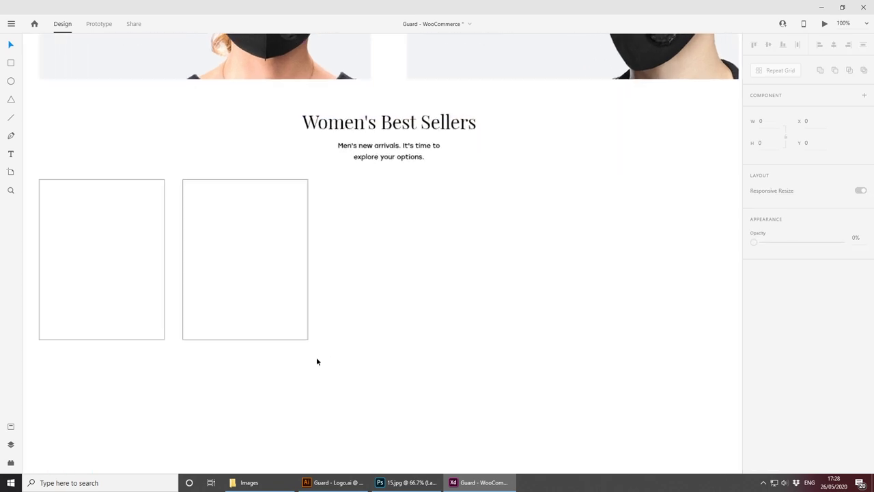
Step: Draw a spacer rectangle 45 wide and 135 high across the gap between the two cards, then delete the second card
{"action": "left_click_drag", "start_coordinate": [161, 398], "coordinate": [508, 270]}
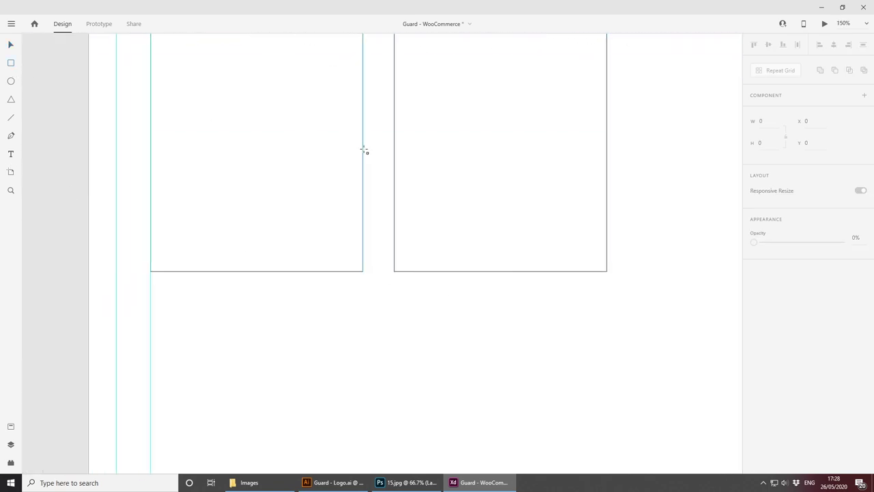
{"action": "left_click_drag", "start_coordinate": [363, 149], "coordinate": [394, 242]}
{"action": "left_click", "coordinate": [471, 187]}
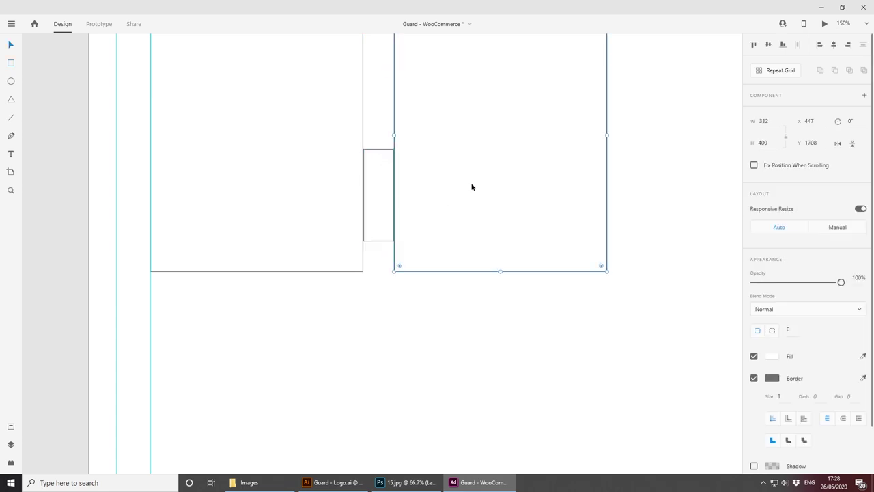
{"action": "key", "text": "Delete"}
{"action": "left_click_drag", "start_coordinate": [449, 288], "coordinate": [486, 419]}
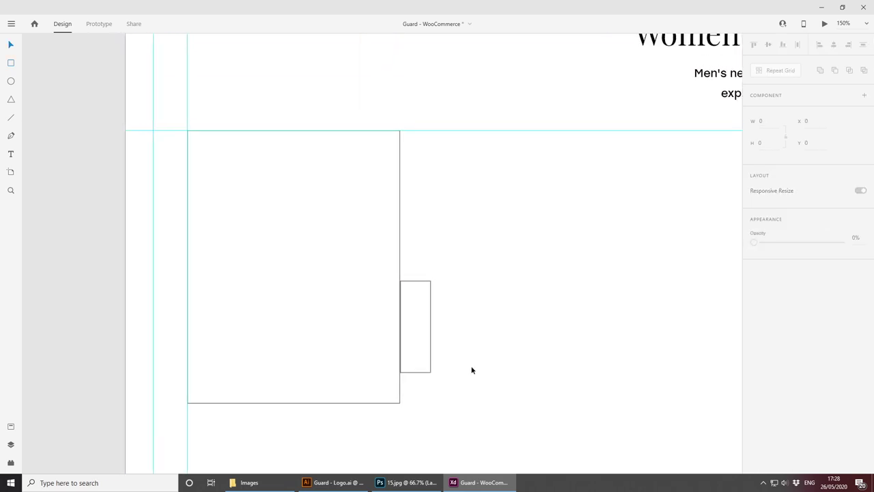
Step: Give the spacer rectangle beside the first card a very light grey fill and turn off its border
{"action": "left_click", "coordinate": [415, 297]}
{"action": "left_click", "coordinate": [772, 355]}
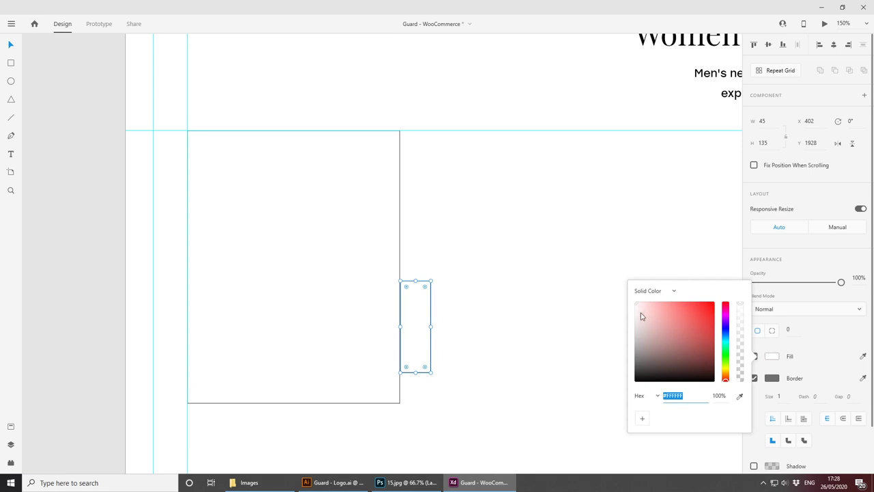
{"action": "left_click", "coordinate": [641, 316]}
{"action": "left_click", "coordinate": [618, 318]}
{"action": "left_click", "coordinate": [412, 295]}
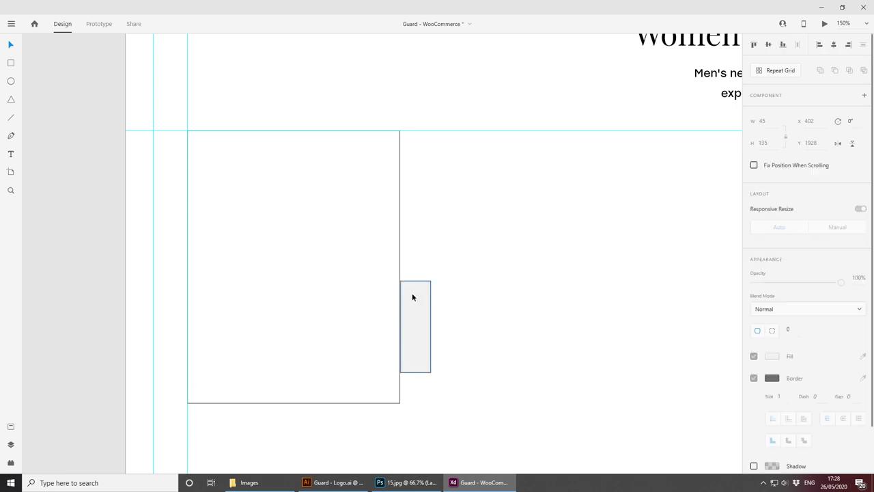
{"action": "left_click", "coordinate": [753, 378]}
{"action": "left_click", "coordinate": [572, 366]}
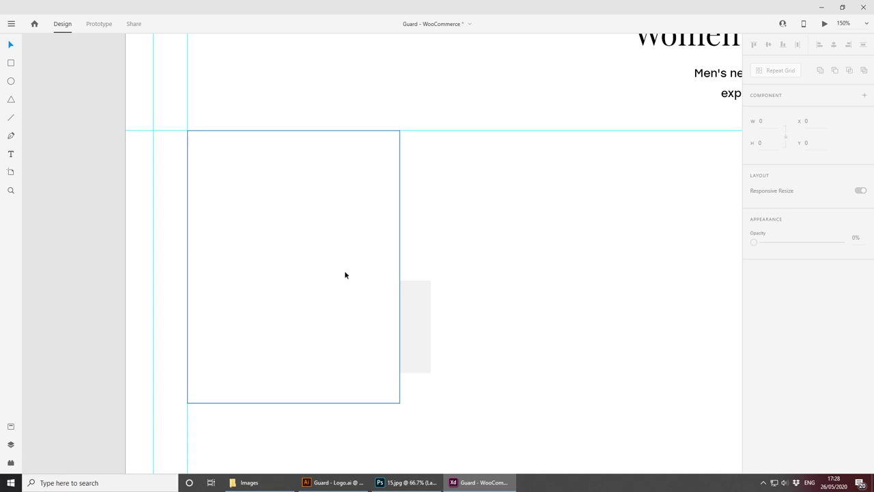
Step: Fill the remaining card with the picture 5.JPG from the Images folder
{"action": "left_click", "coordinate": [263, 482]}
{"action": "left_click", "coordinate": [430, 292]}
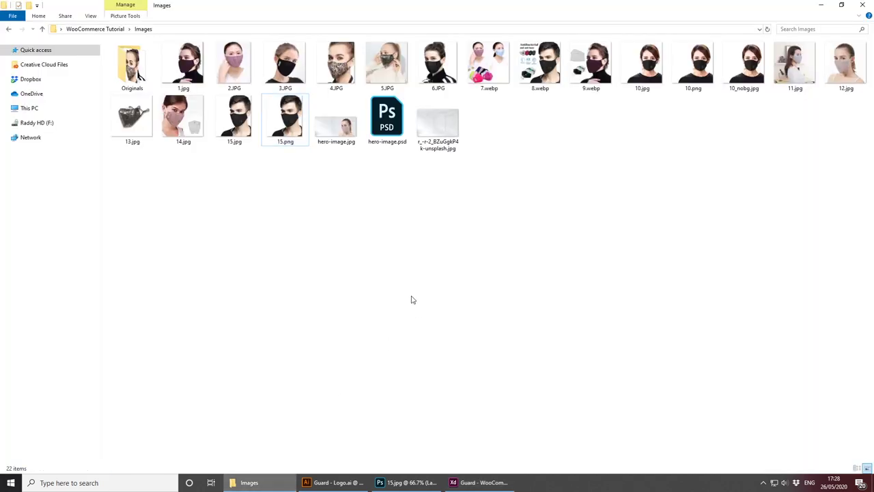
{"action": "left_click_drag", "start_coordinate": [390, 71], "coordinate": [249, 222]}
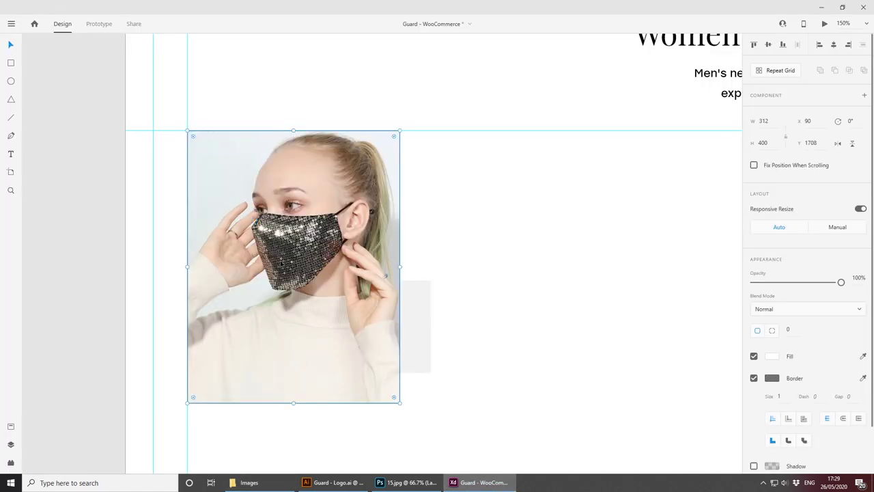
{"action": "left_click", "coordinate": [475, 293]}
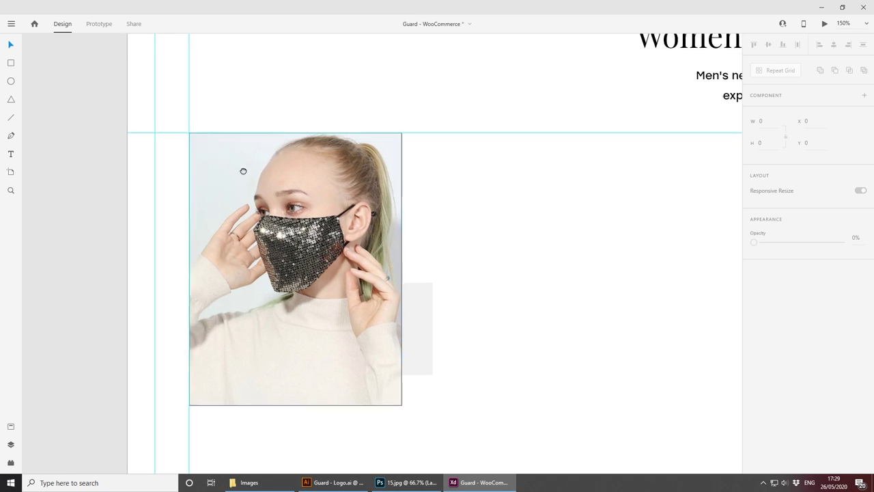
Step: Copy the style guide's body paragraph and Browse Collection button and place them under the product image at X 90, Y 2128
{"action": "left_click_drag", "start_coordinate": [241, 170], "coordinate": [511, 356]}
{"action": "left_click_drag", "start_coordinate": [309, 239], "coordinate": [439, 366]}
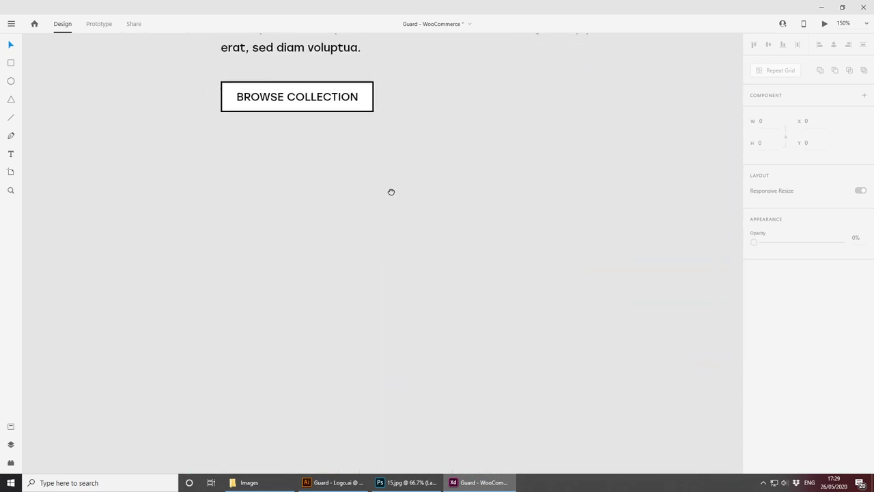
{"action": "left_click_drag", "start_coordinate": [390, 192], "coordinate": [390, 347]}
{"action": "left_click", "coordinate": [361, 179]}
{"action": "key", "text": "ctrl+minus"}
{"action": "key", "text": "ctrl+minus"}
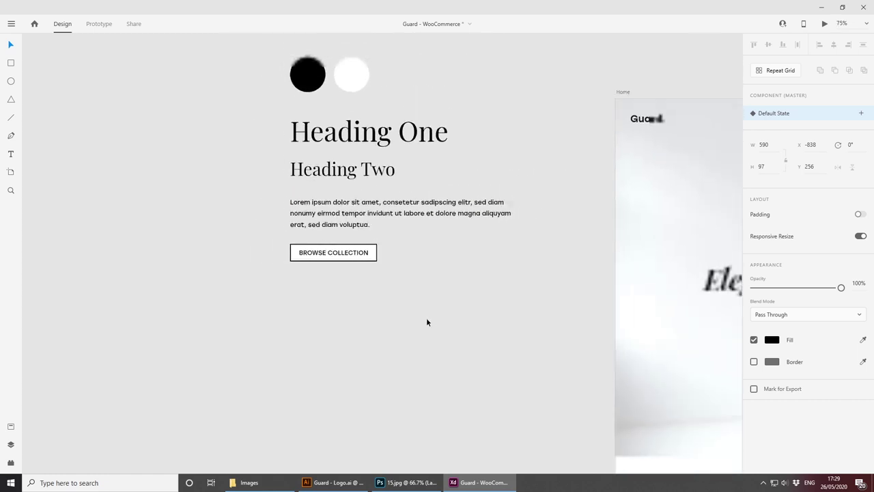
{"action": "left_click_drag", "start_coordinate": [465, 322], "coordinate": [293, 205]}
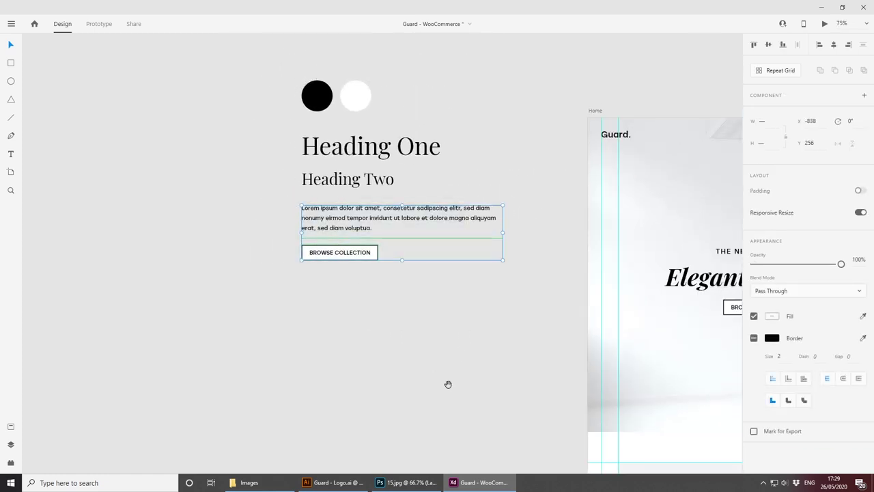
{"action": "left_click_drag", "start_coordinate": [448, 385], "coordinate": [260, 116]}
{"action": "left_click_drag", "start_coordinate": [314, 279], "coordinate": [384, 271]}
{"action": "scroll", "coordinate": [384, 307], "scroll_direction": "up", "scroll_amount": 4}
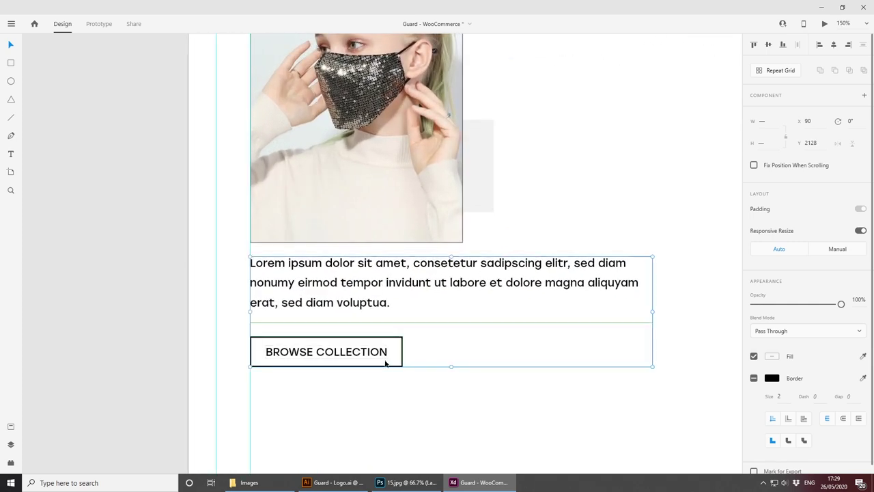
{"action": "key", "text": "ctrl+plus"}
{"action": "left_click_drag", "start_coordinate": [422, 401], "coordinate": [437, 360]}
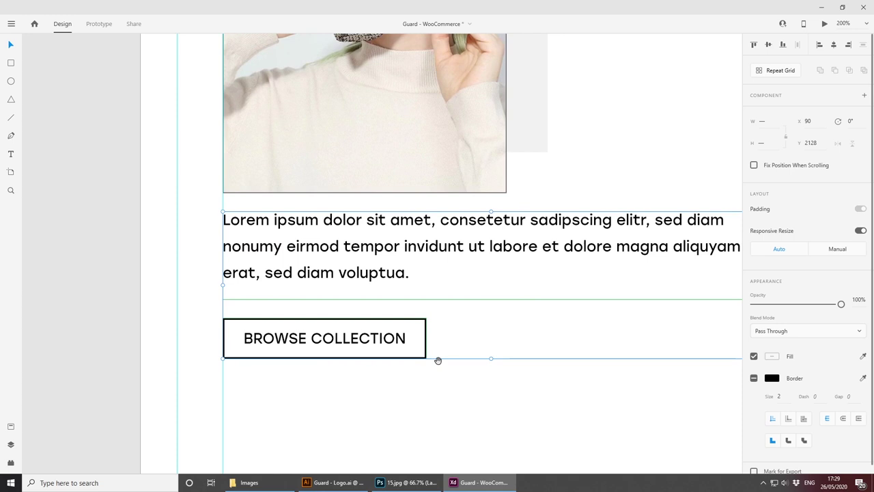
{"action": "left_click", "coordinate": [497, 406]}
Step: Narrow the paragraph below the product image to a width of 312 to match the card
{"action": "left_click", "coordinate": [465, 249]}
{"action": "left_click_drag", "start_coordinate": [520, 266], "coordinate": [394, 261]}
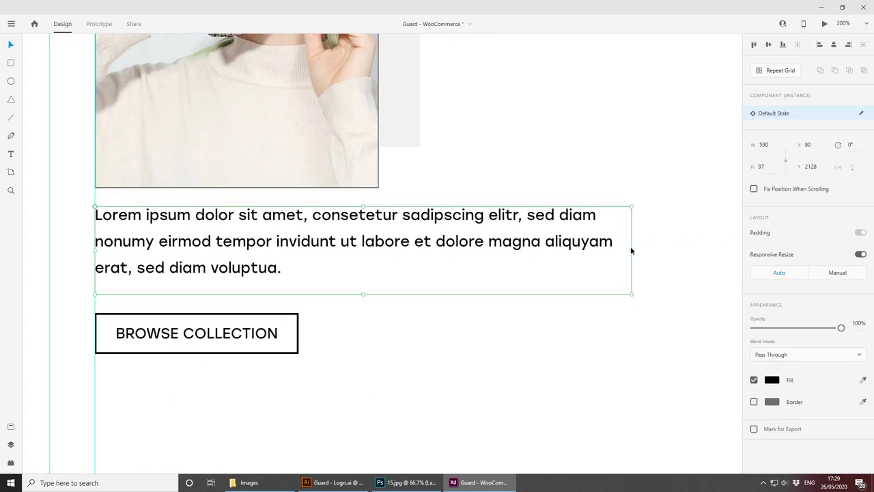
{"action": "left_click_drag", "start_coordinate": [631, 250], "coordinate": [378, 235]}
{"action": "scroll", "coordinate": [450, 321], "scroll_direction": "left", "scroll_amount": 5}
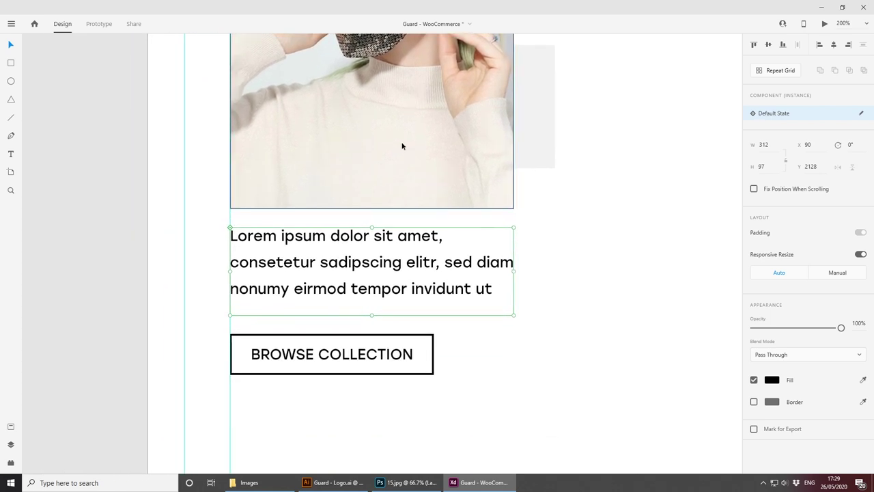
Step: Turn off the border of the product image card
{"action": "left_click", "coordinate": [471, 162]}
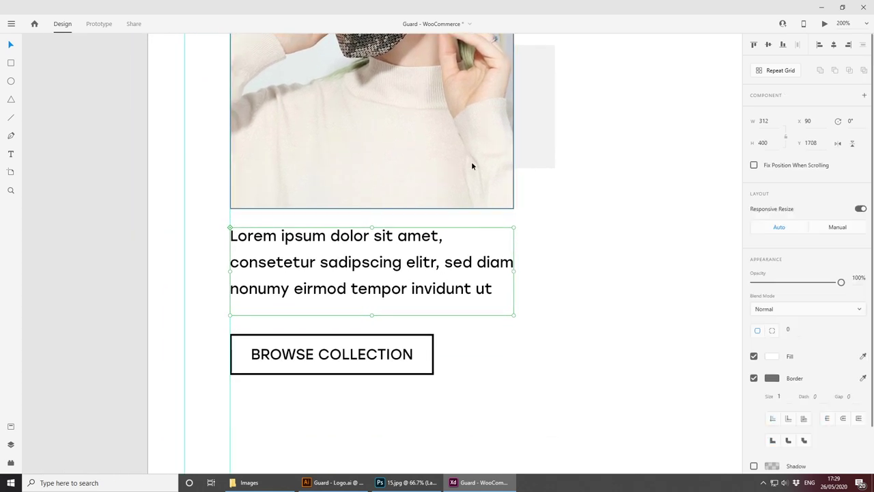
{"action": "left_click", "coordinate": [753, 378]}
{"action": "left_click", "coordinate": [574, 310]}
Step: Replace the paragraph under the product image with the title "Light Gold Sparking Mask"
{"action": "left_click", "coordinate": [359, 268]}
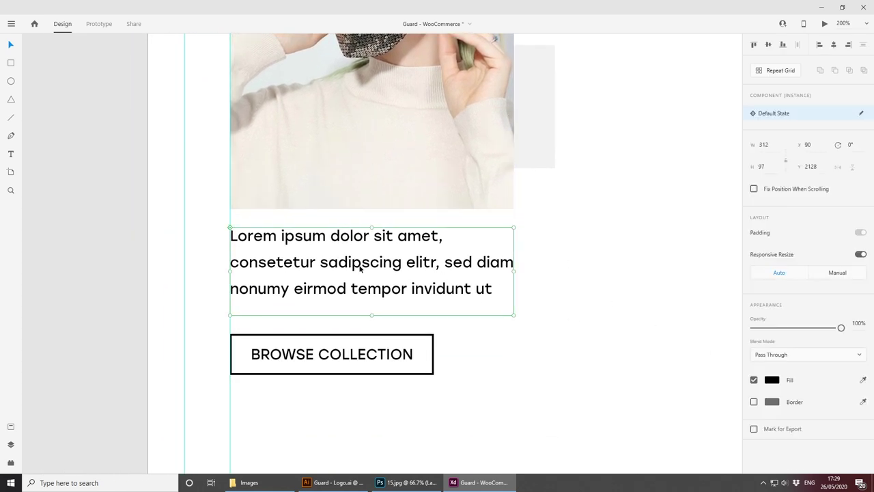
{"action": "double_click", "coordinate": [360, 267]}
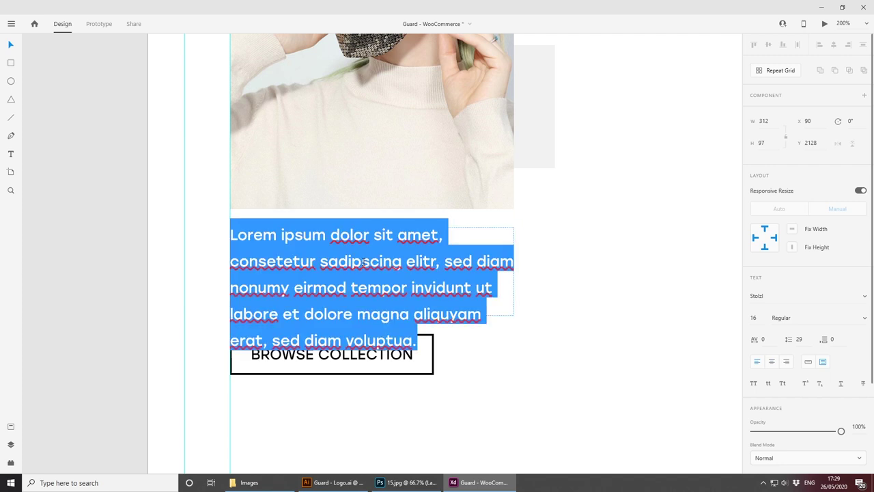
{"action": "type", "text": "Light Gold"}
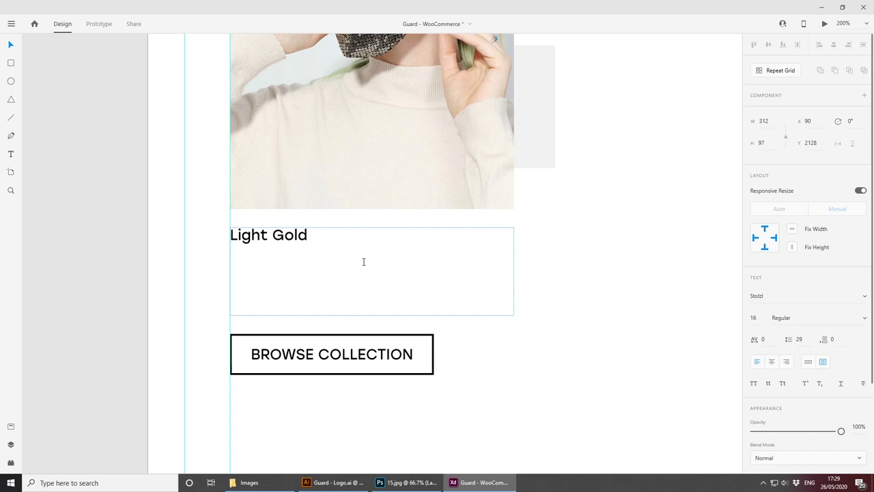
{"action": "type", "text": " Sparking"}
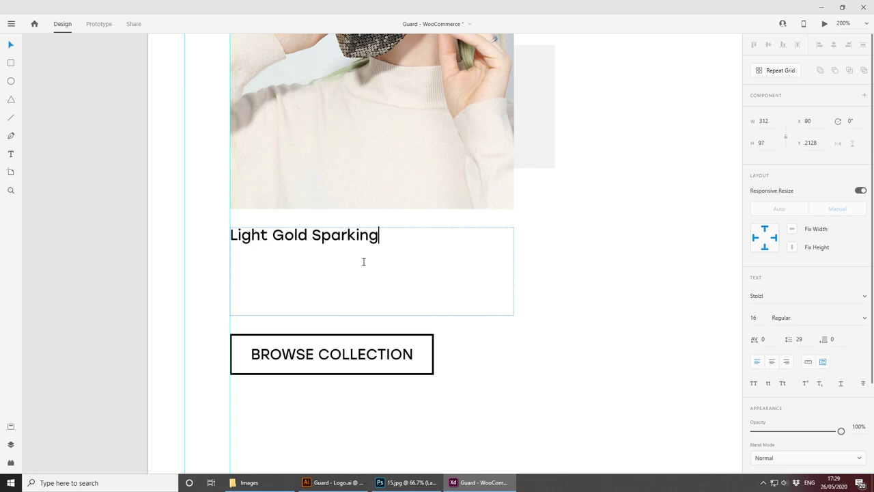
{"action": "type", "text": " Mask"}
{"action": "key", "text": "Escape"}
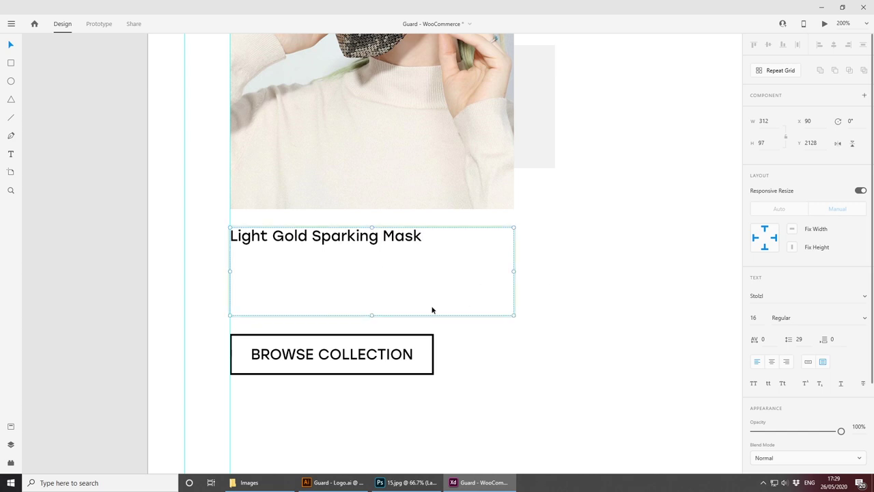
{"action": "double_click", "coordinate": [423, 236]}
{"action": "left_click", "coordinate": [424, 237]}
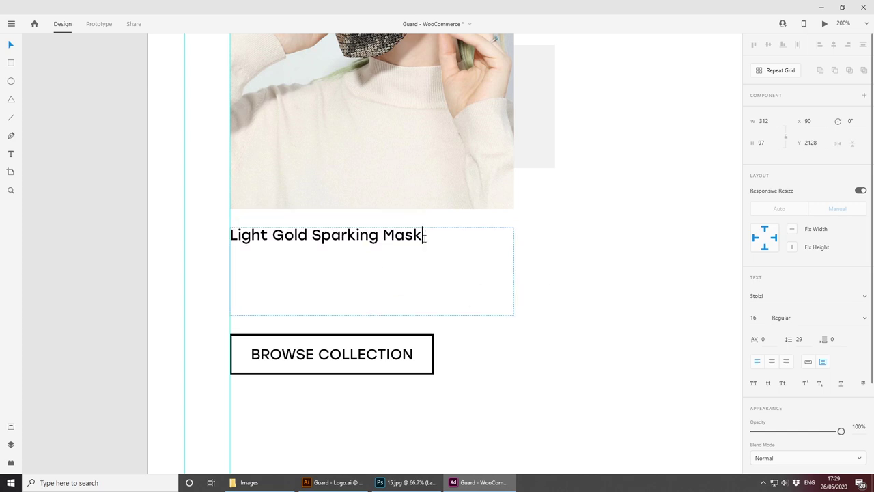
{"action": "key", "text": "Escape"}
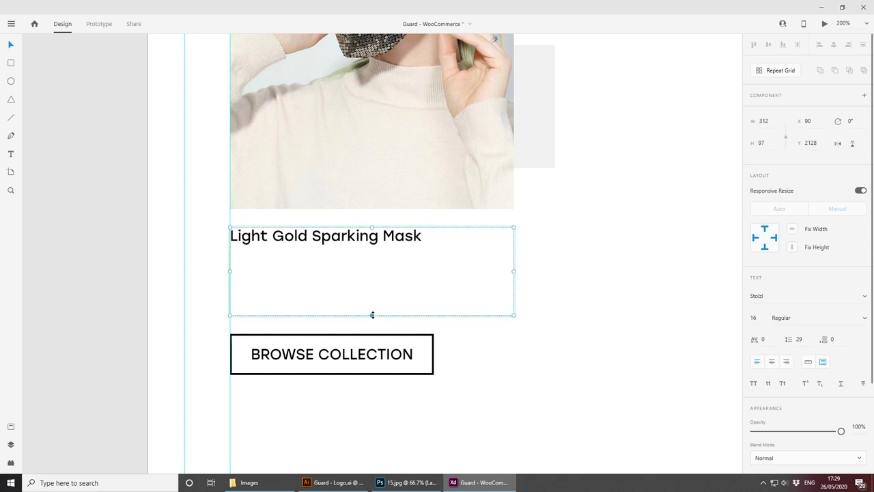
Step: Shorten the title's text box to a height of 19 and duplicate it 12 px below the original
{"action": "left_click_drag", "start_coordinate": [372, 314], "coordinate": [379, 268]}
{"action": "left_click", "coordinate": [594, 307]}
{"action": "left_click", "coordinate": [377, 244]}
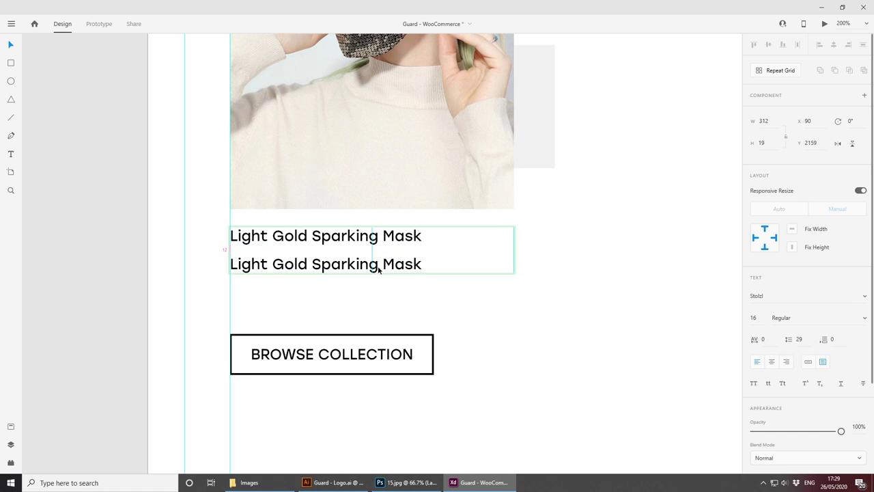
Step: Change the duplicated title to the prices "$10.00 $8.00", separated by two spaces
{"action": "double_click", "coordinate": [379, 269]}
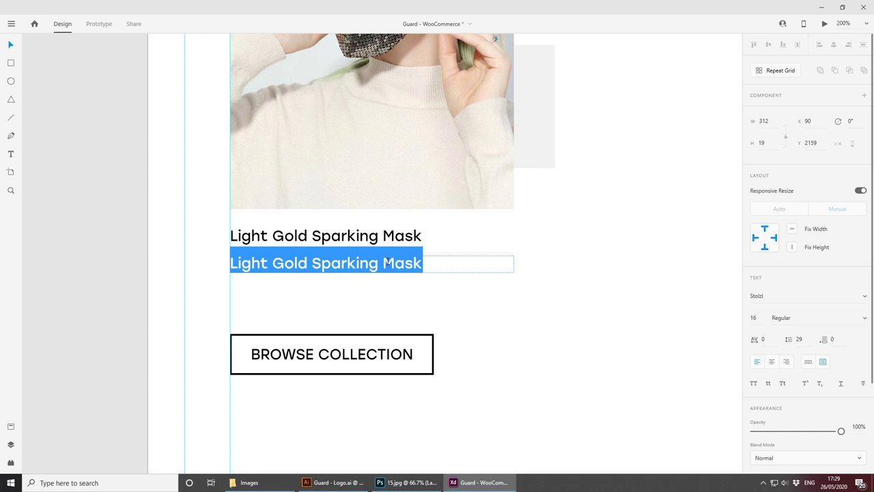
{"action": "type", "text": "£"}
{"action": "key", "text": "BackSpace"}
{"action": "type", "text": "$"}
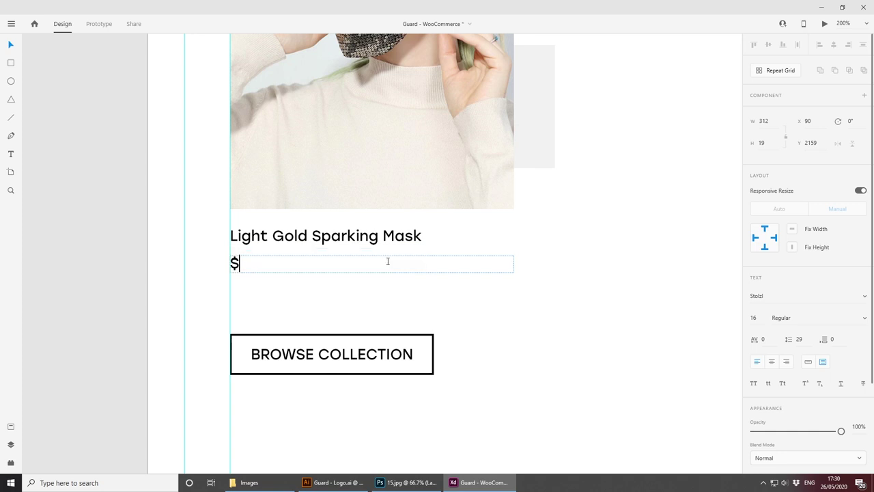
{"action": "type", "text": "1-"}
{"action": "key", "text": "BackSpace"}
{"action": "type", "text": "0"}
{"action": "type", "text": "."}
{"action": "type", "text": "00"}
{"action": "type", "text": "  *"}
{"action": "key", "text": "BackSpace"}
{"action": "type", "text": "&"}
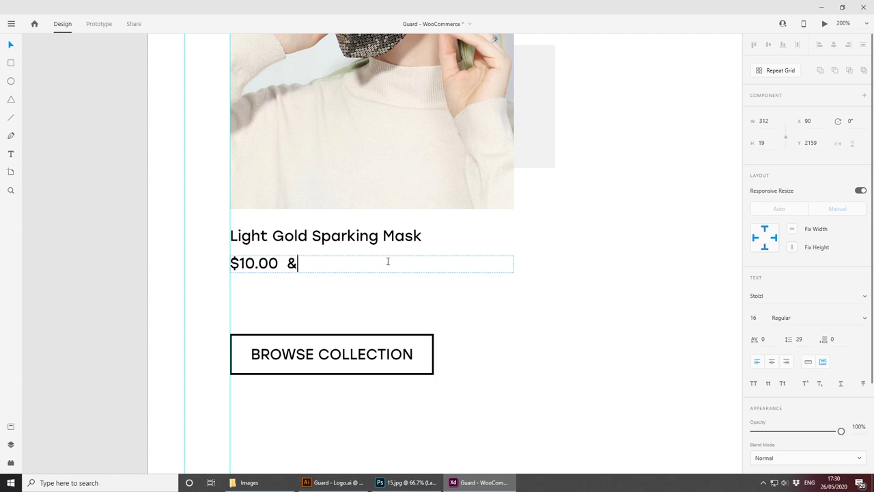
{"action": "key", "text": "BackSpace"}
{"action": "type", "text": "*"}
{"action": "key", "text": "BackSpace"}
{"action": "type", "text": "$"}
{"action": "type", "text": "8/00"}
{"action": "key", "text": "BackSpace"}
{"action": "key", "text": "BackSpace"}
{"action": "key", "text": "BackSpace"}
{"action": "type", "text": ".00"}
{"action": "key", "text": "Escape"}
Step: Apply strikethrough to the "$10.00" portion of the price line
{"action": "double_click", "coordinate": [278, 262]}
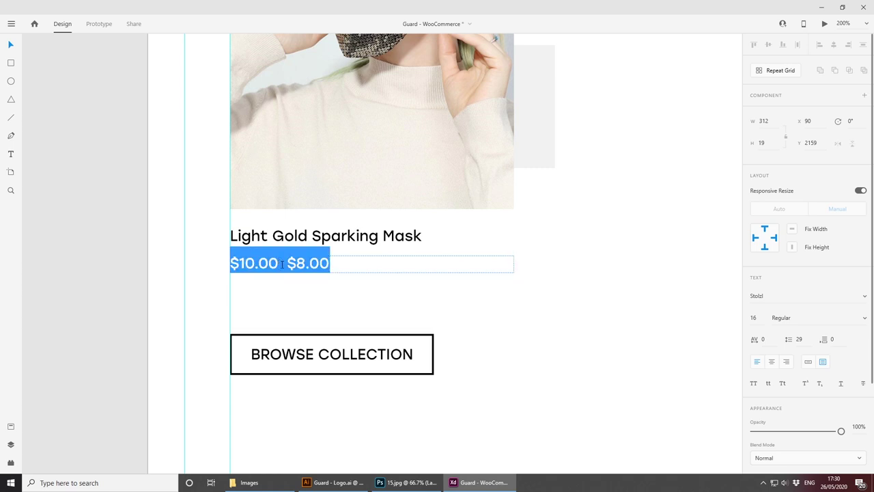
{"action": "left_click_drag", "start_coordinate": [283, 263], "coordinate": [228, 267]}
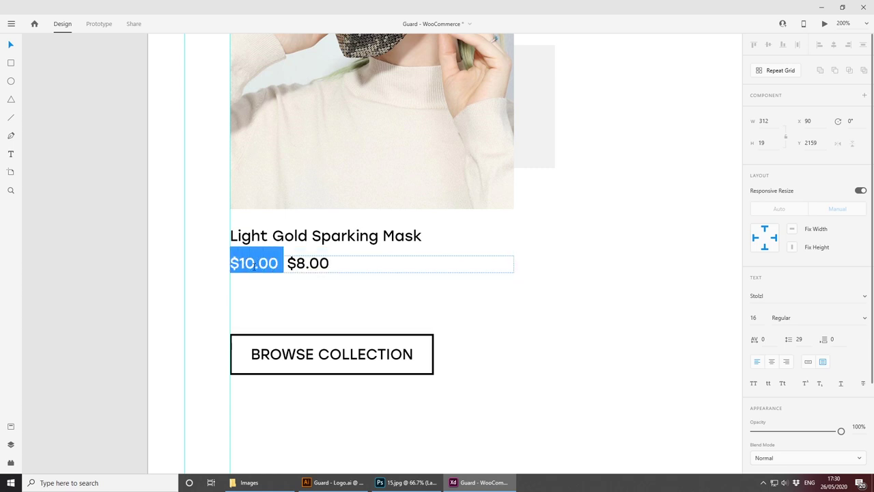
{"action": "left_click", "coordinate": [862, 385]}
Step: Try reducing the price line's opacity to about 60% and undo the change
{"action": "left_click_drag", "start_coordinate": [841, 432], "coordinate": [805, 431]}
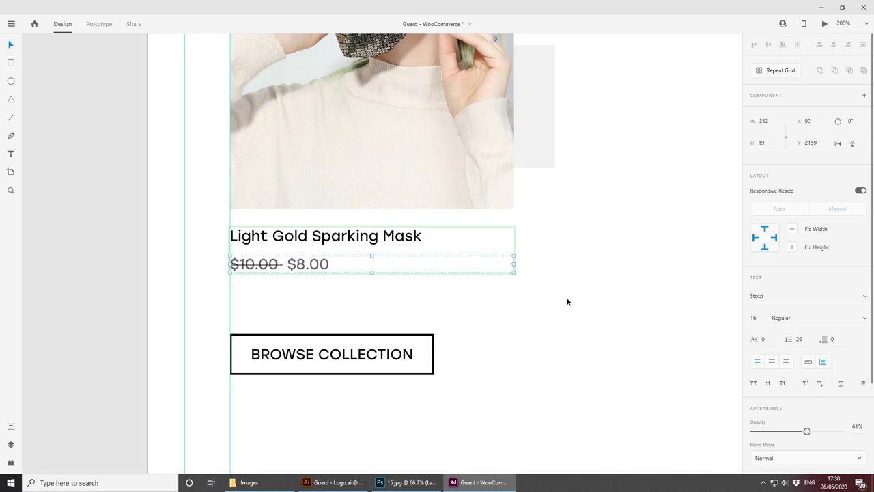
{"action": "key", "text": "6"}
{"action": "left_click", "coordinate": [347, 281]}
{"action": "key", "text": "ctrl+z"}
{"action": "key", "text": "ctrl+z"}
Step: Remove the struck-through space after "$10.00" so the strikethrough covers only the price, keeping two plain spaces before "$8.00"
{"action": "double_click", "coordinate": [280, 263]}
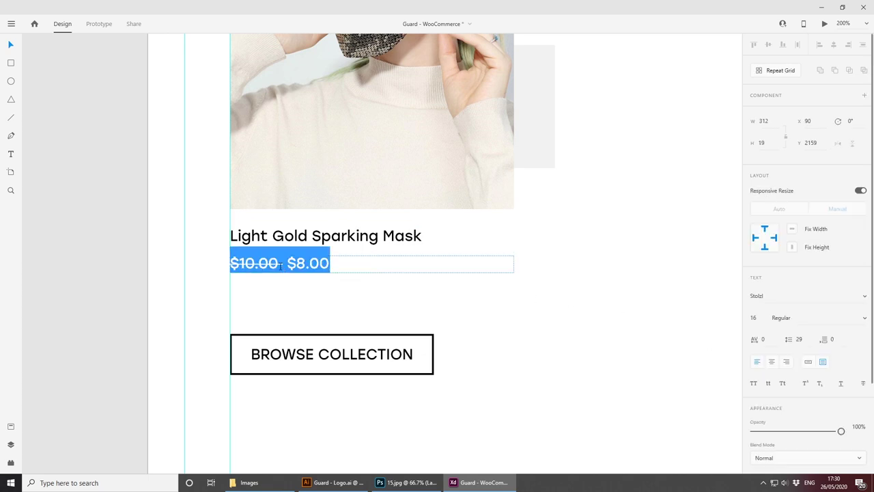
{"action": "left_click_drag", "start_coordinate": [277, 263], "coordinate": [221, 262]}
{"action": "left_click", "coordinate": [285, 264]}
{"action": "key", "text": "BackSpace"}
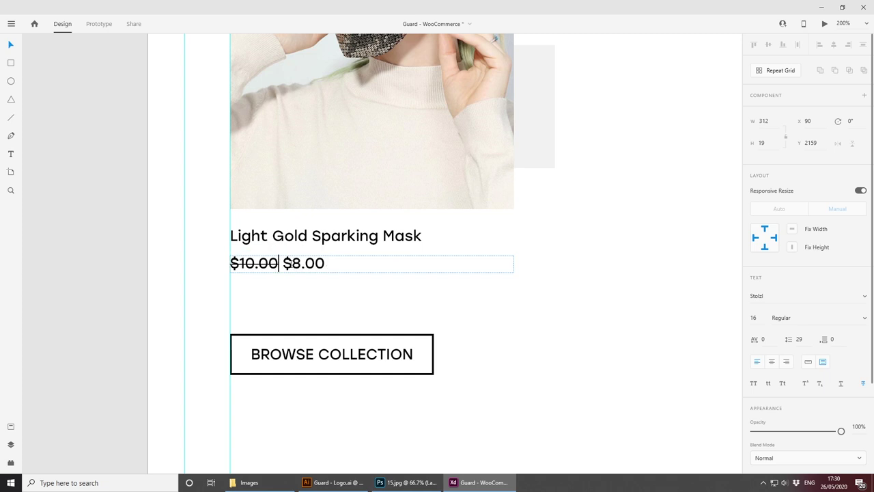
{"action": "key", "text": "BackSpace"}
Step: Try setting the opacity of the struck-through "$10.00" text to 60% and undo the change
{"action": "left_click_drag", "start_coordinate": [279, 267], "coordinate": [228, 265]}
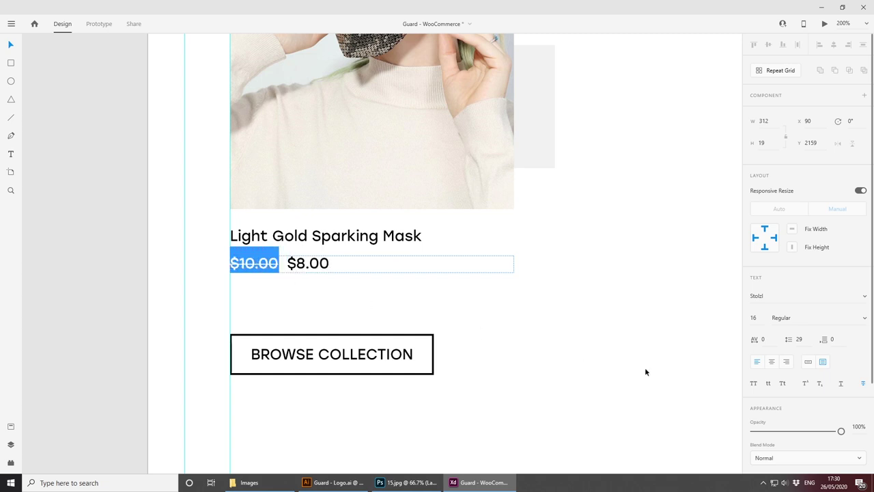
{"action": "left_click", "coordinate": [856, 426]}
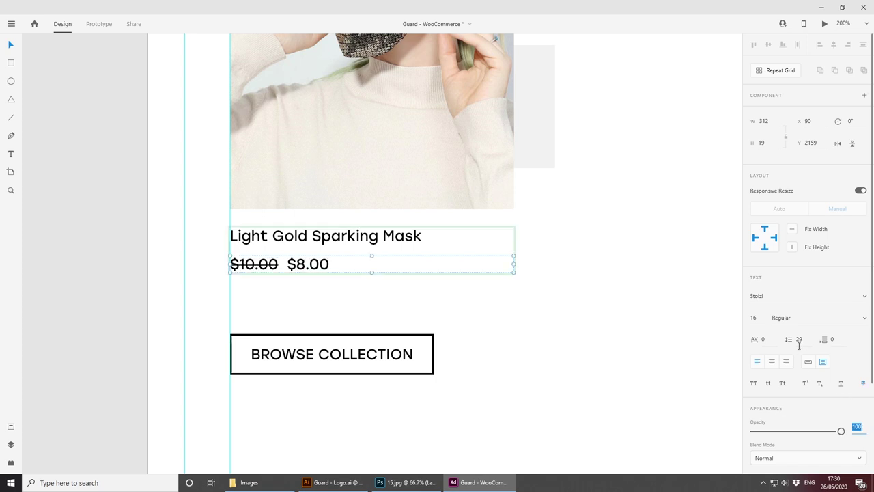
{"action": "type", "text": "60"}
{"action": "key", "text": "Return"}
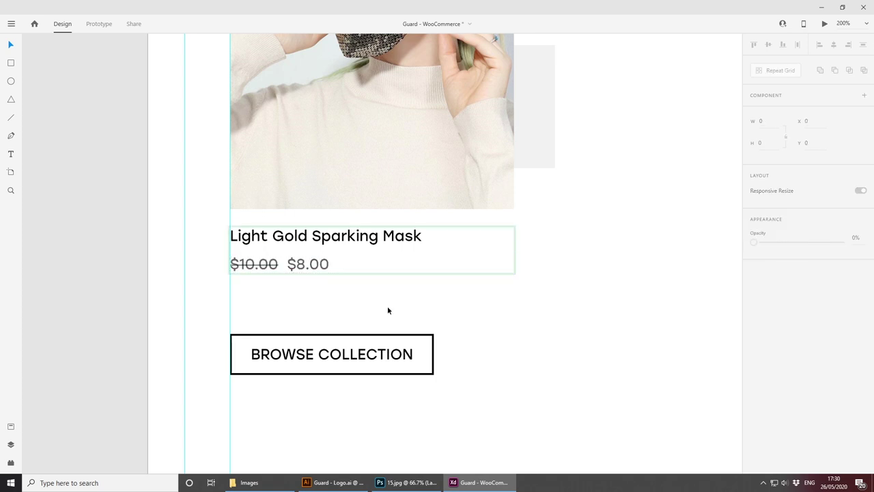
{"action": "left_click", "coordinate": [285, 271]}
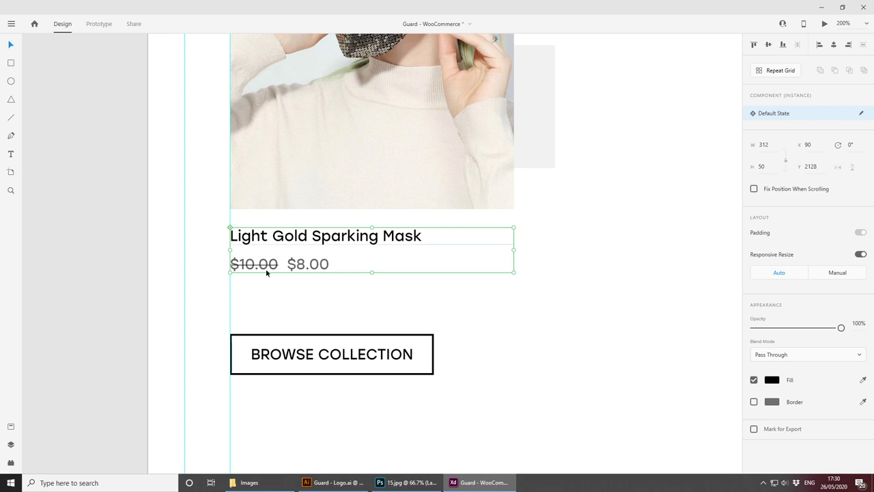
{"action": "key", "text": "ctrl+z"}
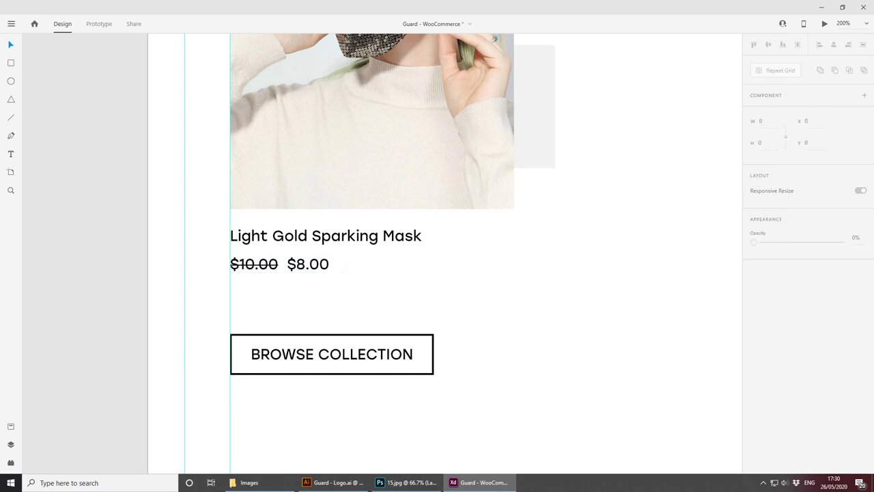
Step: Delete "$8.00" and the spaces before it from the price line, and switch the remaining "$10.00" to auto-width text
{"action": "double_click", "coordinate": [298, 264]}
{"action": "double_click", "coordinate": [287, 265]}
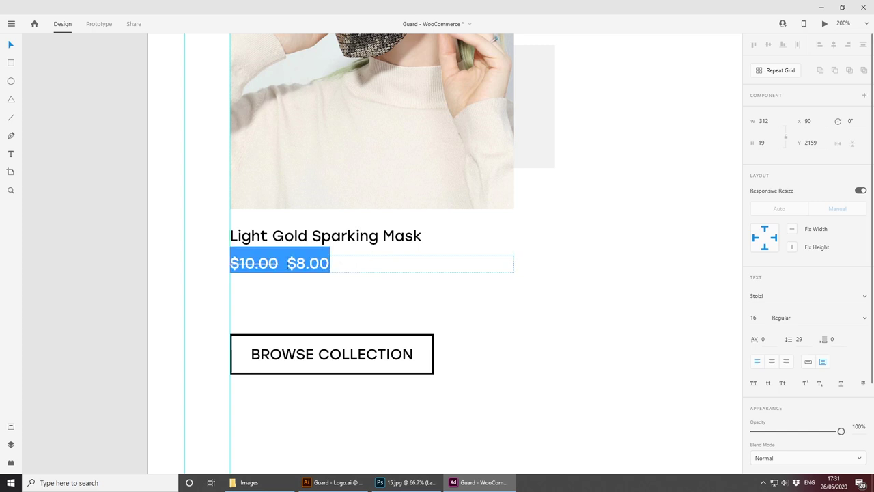
{"action": "left_click_drag", "start_coordinate": [287, 264], "coordinate": [395, 266]}
{"action": "key", "text": "BackSpace"}
{"action": "key", "text": "BackSpace"}
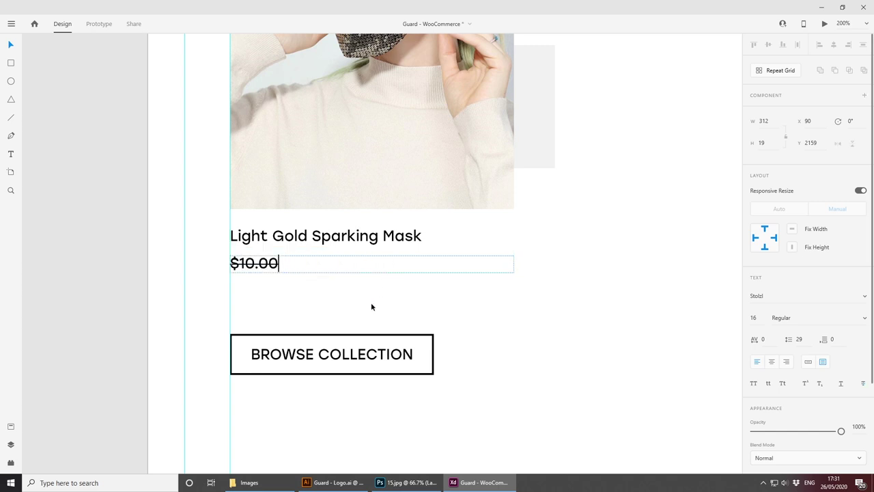
{"action": "key", "text": "Escape"}
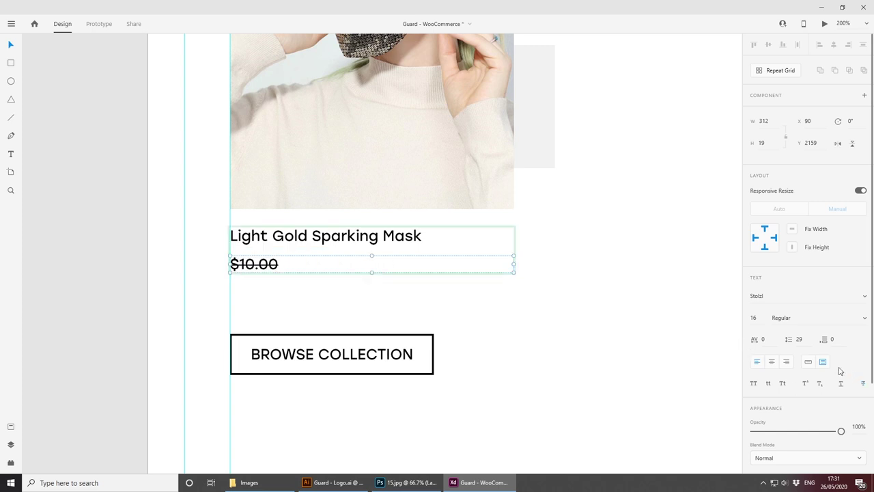
{"action": "left_click", "coordinate": [809, 363]}
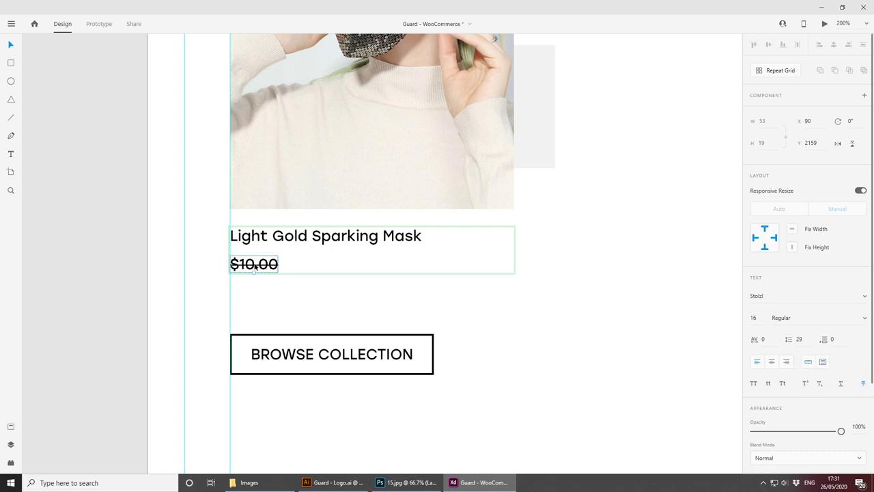
Step: Duplicate the "$10.00" price just to its right and turn the copy into "$8.00" without strikethrough
{"action": "left_click_drag", "start_coordinate": [253, 267], "coordinate": [315, 268]}
{"action": "double_click", "coordinate": [315, 264]}
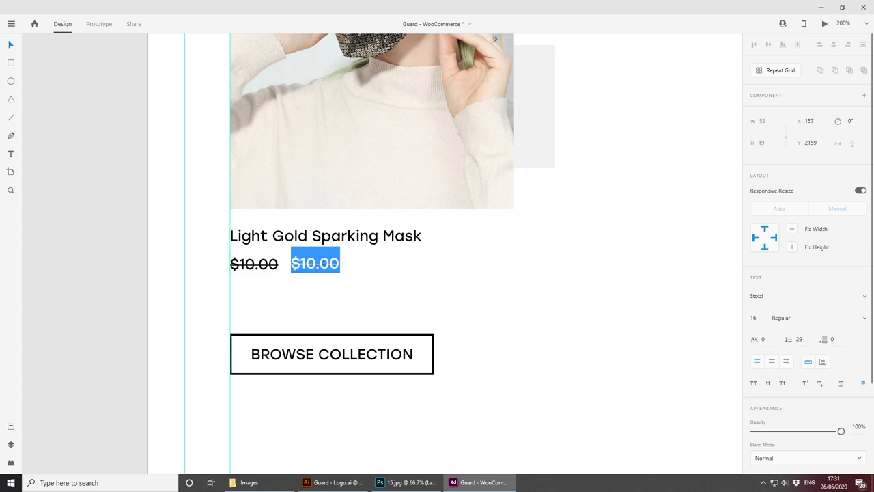
{"action": "key", "text": "Left"}
{"action": "key", "text": "Right"}
{"action": "key", "text": "Right"}
{"action": "key", "text": "BackSpace"}
{"action": "type", "text": "8"}
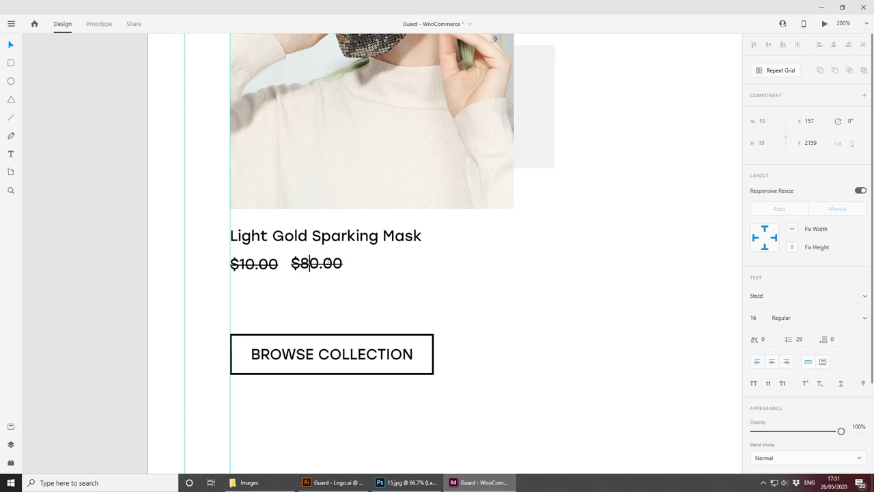
{"action": "key", "text": "BackSpace"}
{"action": "key", "text": "Escape"}
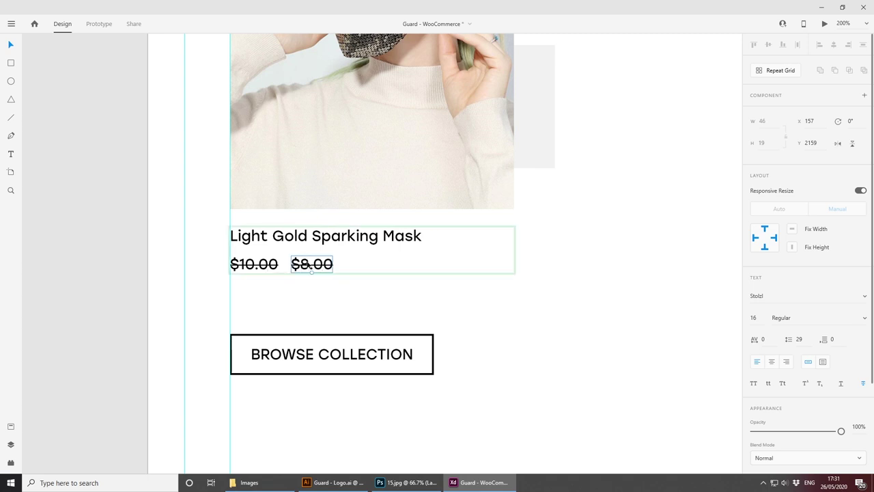
{"action": "left_click", "coordinate": [863, 386]}
{"action": "left_click", "coordinate": [312, 289]}
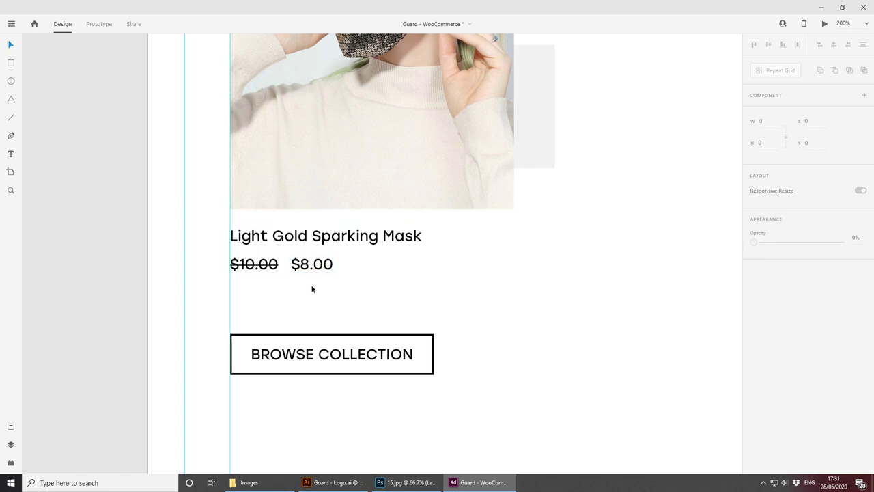
Step: Set the opacity of the struck-through "$10.00" price to 60%
{"action": "double_click", "coordinate": [266, 269]}
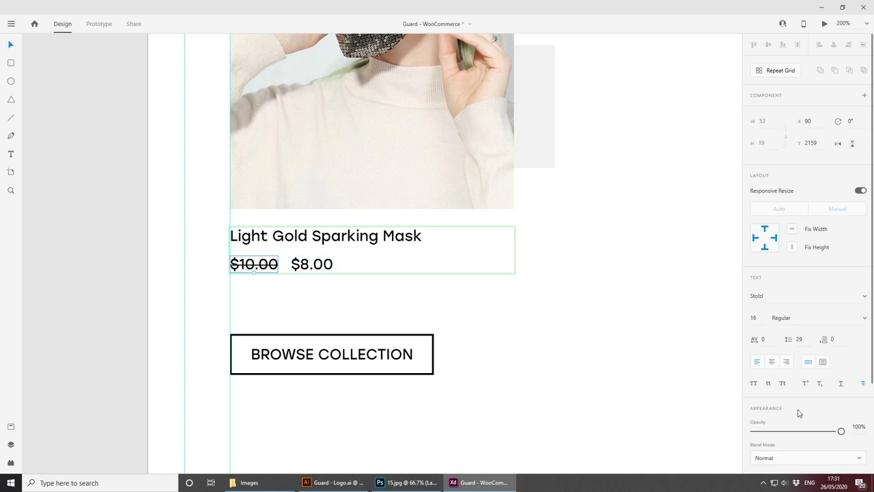
{"action": "left_click", "coordinate": [856, 426]}
{"action": "type", "text": "60"}
{"action": "key", "text": "Return"}
{"action": "left_click", "coordinate": [456, 310]}
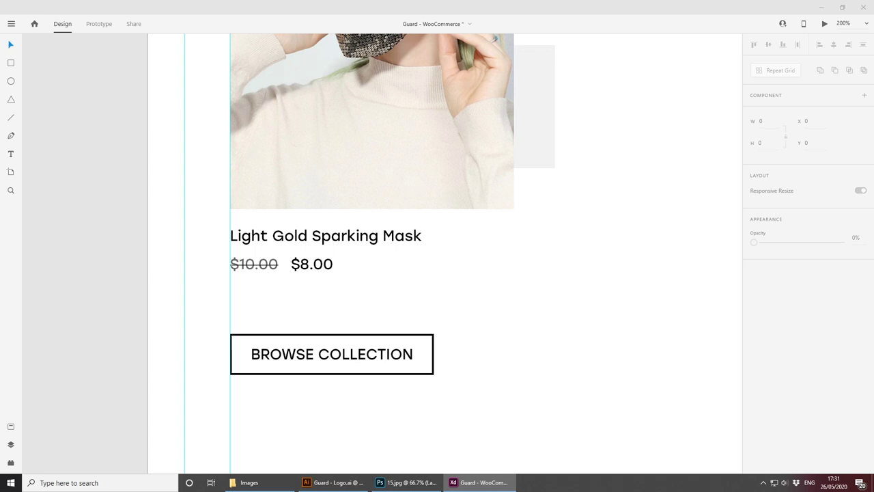
Step: Scale the "BROWSE COLLECTION" button down to about 149 × 30 and move it up close beneath the prices
{"action": "left_click", "coordinate": [415, 357]}
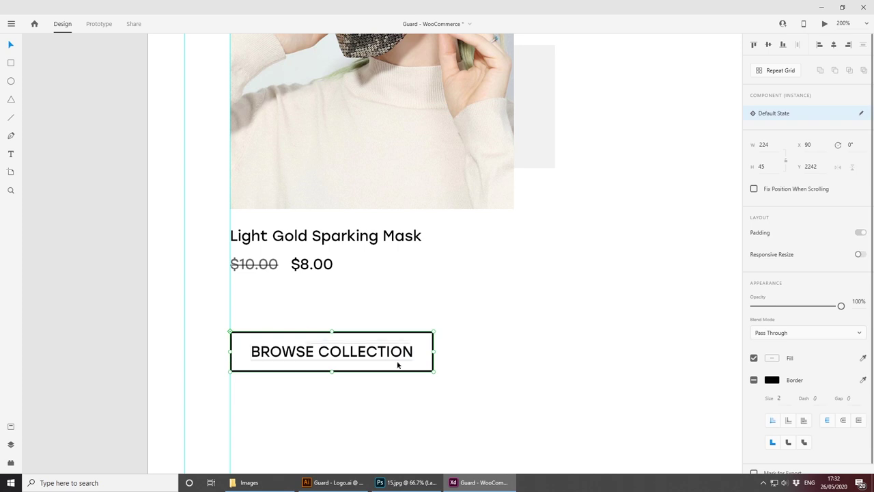
{"action": "left_click_drag", "start_coordinate": [432, 370], "coordinate": [389, 359]}
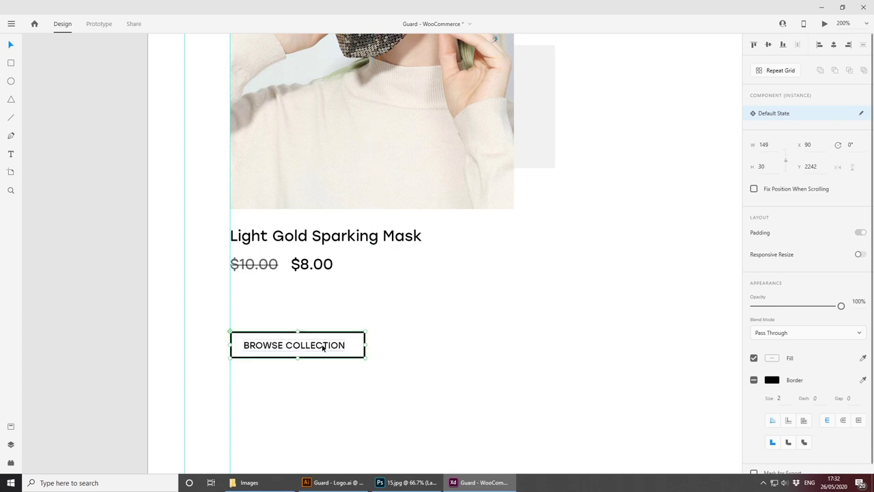
{"action": "left_click_drag", "start_coordinate": [323, 347], "coordinate": [325, 307]}
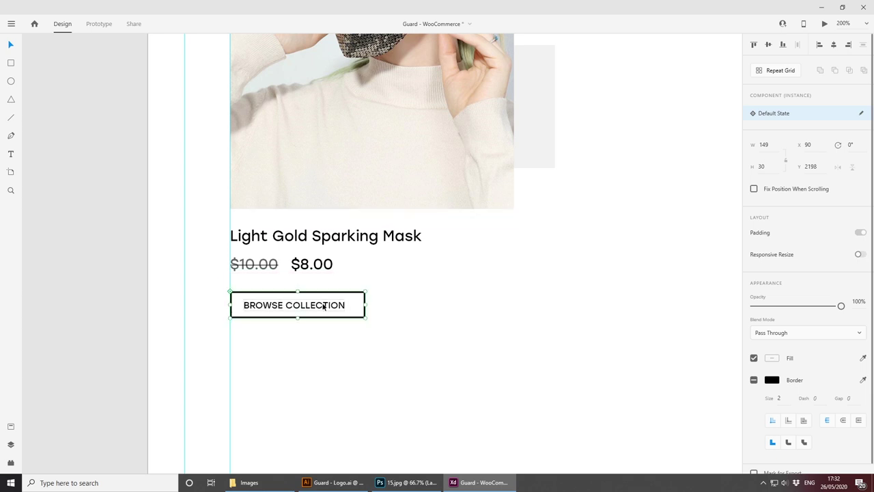
{"action": "left_click", "coordinate": [328, 322]}
Step: Change the small button's label to "Add to Basket"
{"action": "left_click", "coordinate": [323, 304]}
{"action": "double_click", "coordinate": [323, 305]}
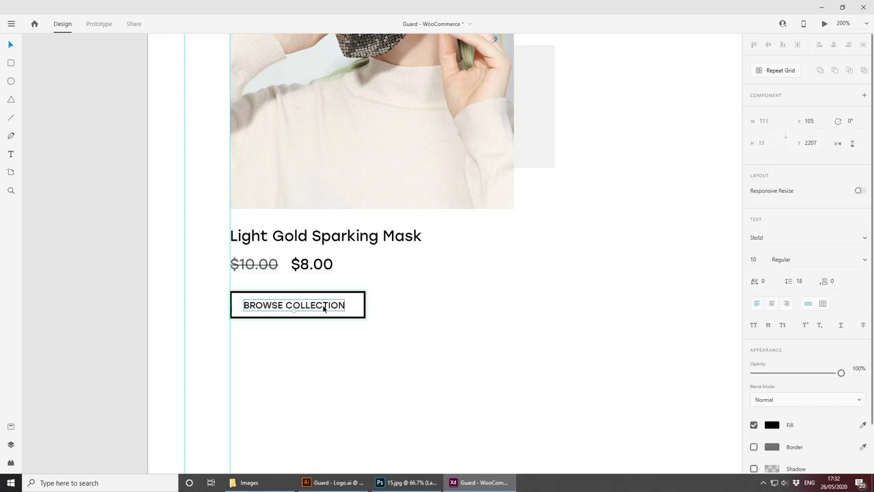
{"action": "double_click", "coordinate": [331, 304]}
{"action": "type", "text": "AD"}
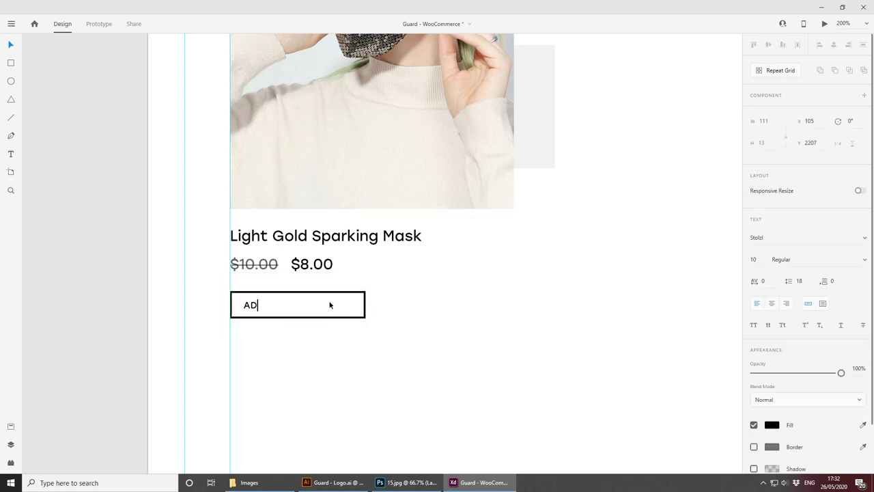
{"action": "key", "text": "BackSpace"}
{"action": "key", "text": "BackSpace"}
{"action": "type", "text": "Add to Baske"}
{"action": "key", "text": "Escape"}
Step: Narrow the button's rectangle to about 109 wide and centre the "Add to Basket" label horizontally within it
{"action": "left_click", "coordinate": [349, 311]}
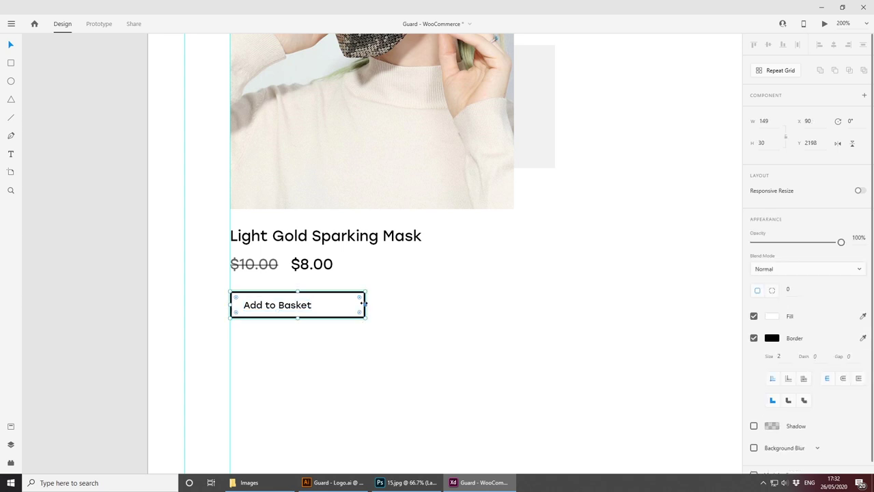
{"action": "left_click_drag", "start_coordinate": [365, 305], "coordinate": [329, 305]}
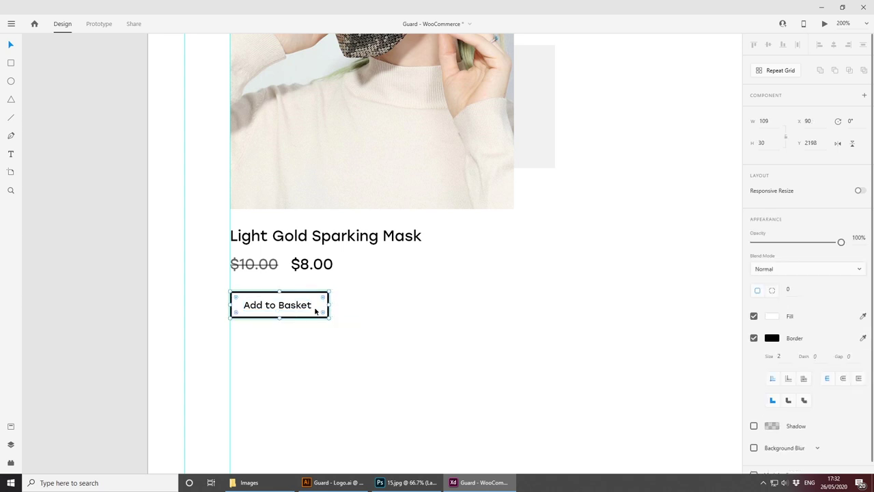
{"action": "left_click", "coordinate": [296, 308], "text": "shift"}
{"action": "left_click", "coordinate": [833, 45]}
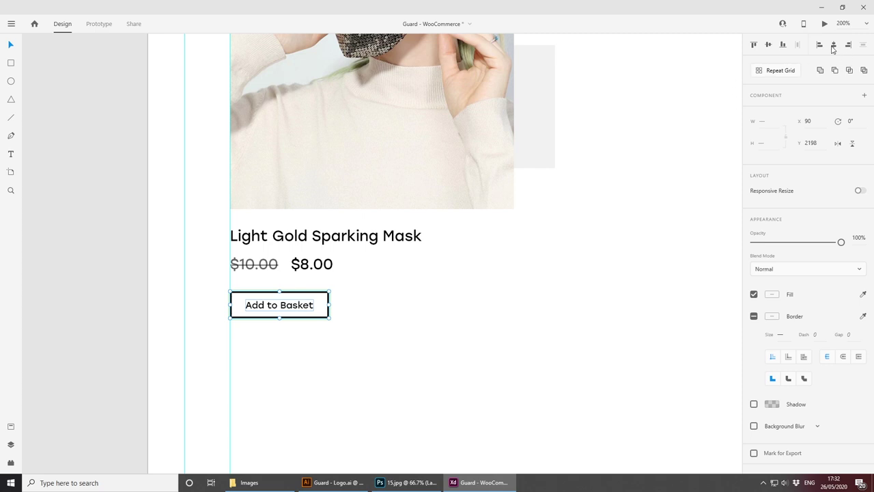
{"action": "left_click", "coordinate": [426, 326]}
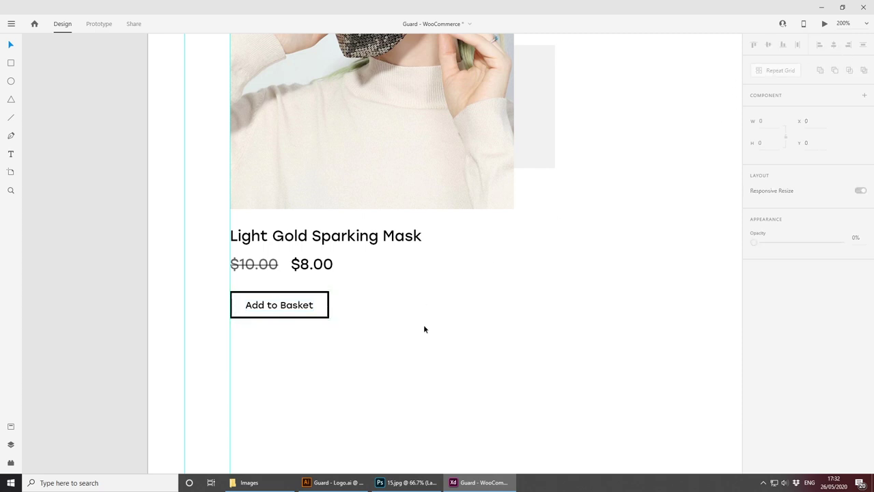
Step: Draw a circle about 41 × 41 overlapping the product image's top-right corner
{"action": "key", "text": "ctrl+minus"}
{"action": "key", "text": "ctrl+minus"}
{"action": "left_click_drag", "start_coordinate": [458, 316], "coordinate": [409, 399]}
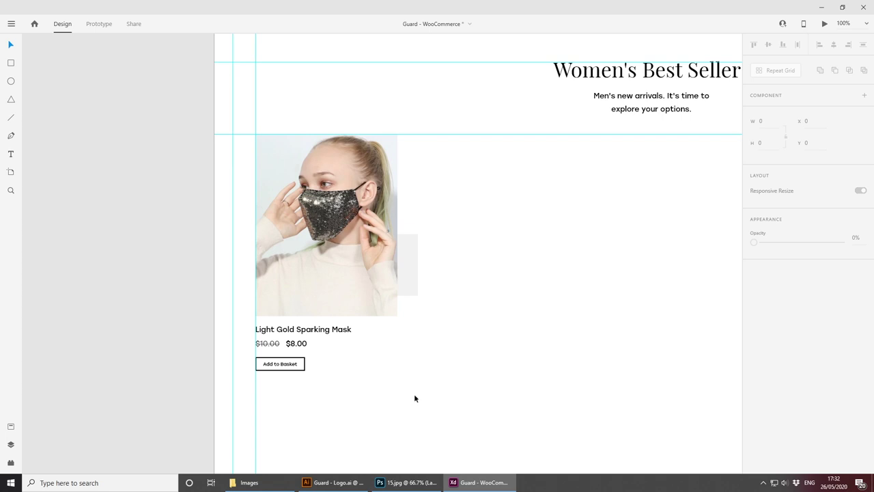
{"action": "key", "text": "ctrl+equal"}
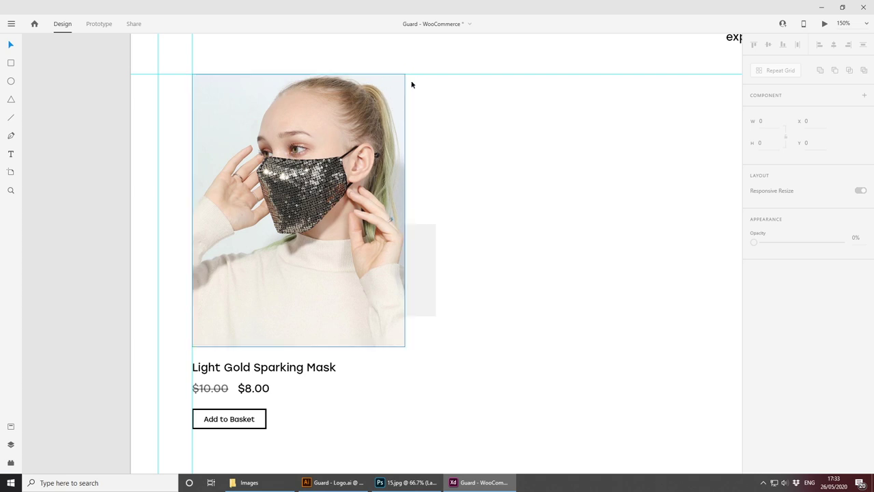
{"action": "left_click", "coordinate": [12, 81]}
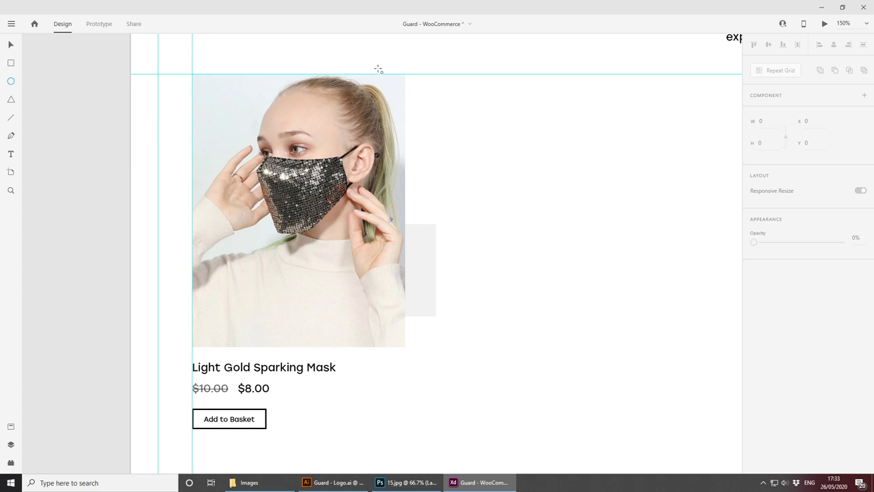
{"action": "mouse_move", "coordinate": [376, 68]}
{"action": "left_mouse_down"}
{"action": "mouse_move", "coordinate": [403, 94]}
{"action": "mouse_move", "coordinate": [428, 98]}
{"action": "left_mouse_up"}
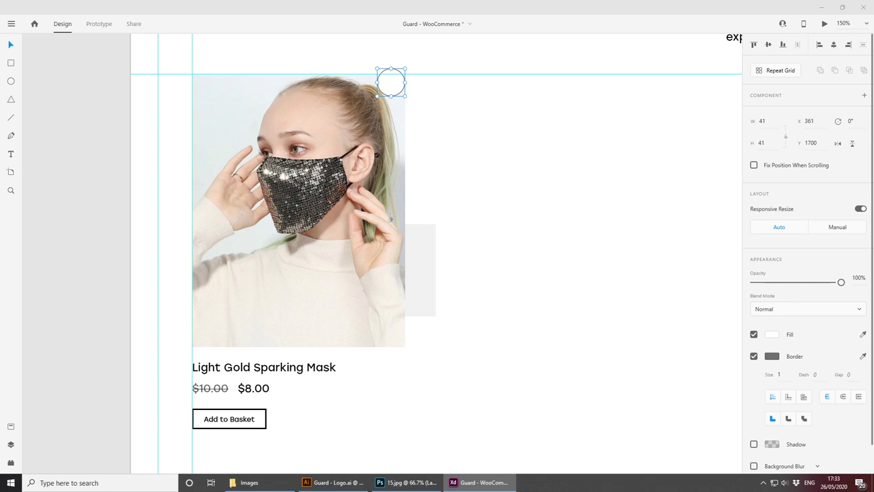
{"action": "left_click_drag", "start_coordinate": [398, 83], "coordinate": [402, 81]}
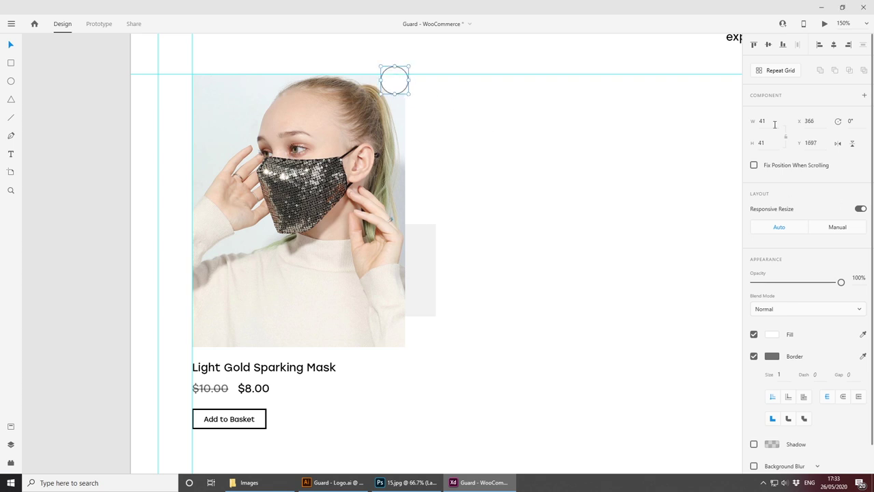
Step: Set the circle's width and height to 51
{"action": "left_click", "coordinate": [770, 124]}
{"action": "type", "text": "51"}
{"action": "key", "text": "Tab"}
{"action": "type", "text": "51"}
{"action": "key", "text": "Return"}
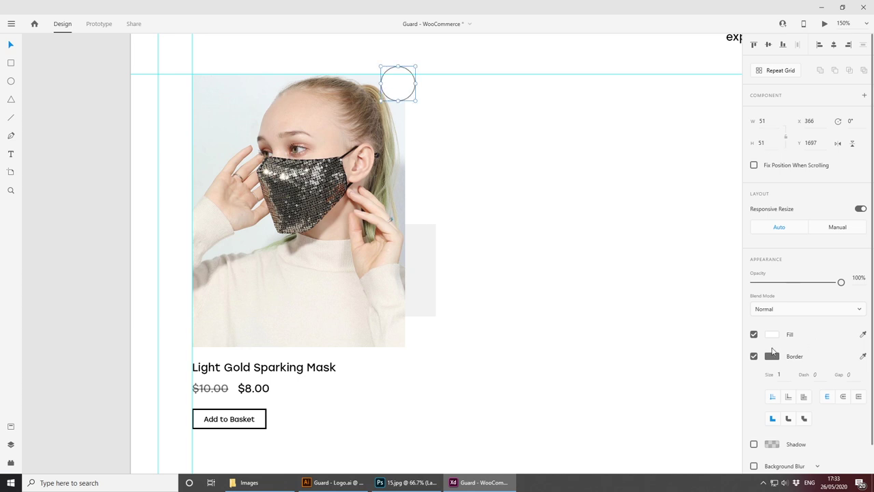
Step: Remove the circle's border and fill it with black, #000000
{"action": "left_click", "coordinate": [754, 355]}
{"action": "left_click", "coordinate": [771, 336]}
{"action": "left_click_drag", "start_coordinate": [669, 326], "coordinate": [596, 400]}
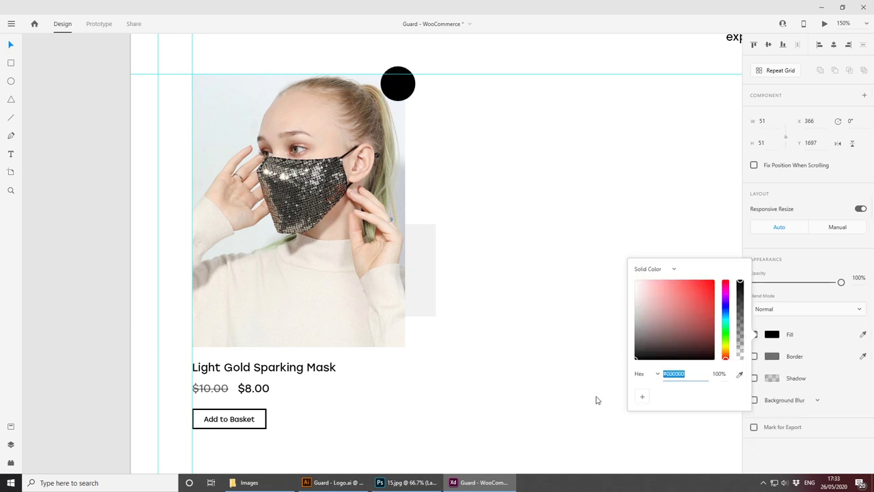
Step: Reposition the black circle at X 356 so it slightly overhangs the top and right edges of the product image
{"action": "left_click_drag", "start_coordinate": [403, 86], "coordinate": [395, 87]}
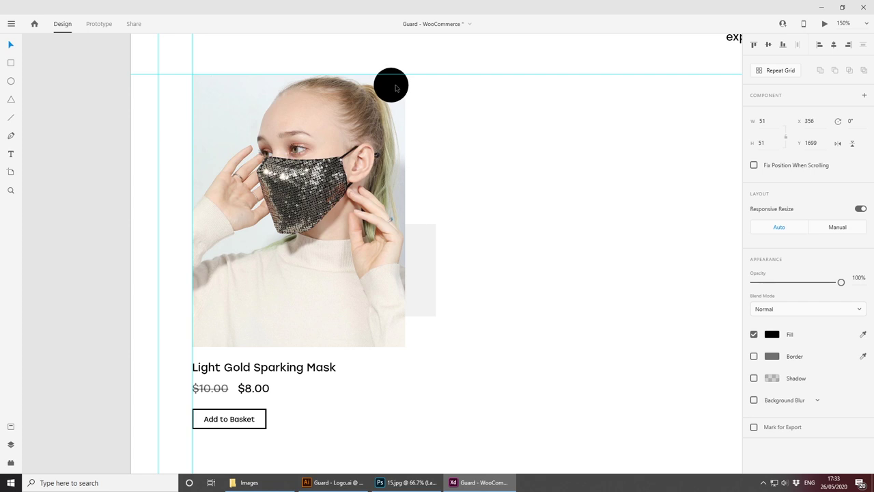
{"action": "key", "text": "ctrl+plus"}
{"action": "left_click_drag", "start_coordinate": [446, 107], "coordinate": [482, 304]}
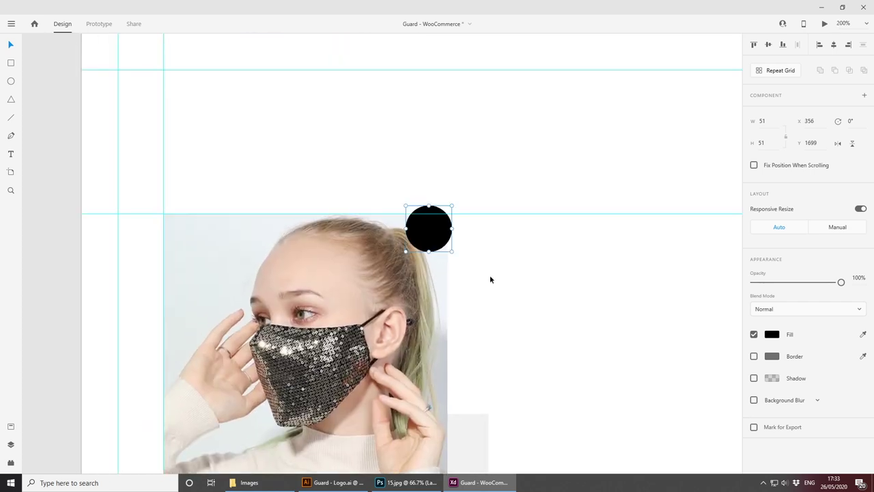
{"action": "key", "text": "Down"}
{"action": "key", "text": "Down"}
{"action": "key", "text": "Down"}
{"action": "key", "text": "Down"}
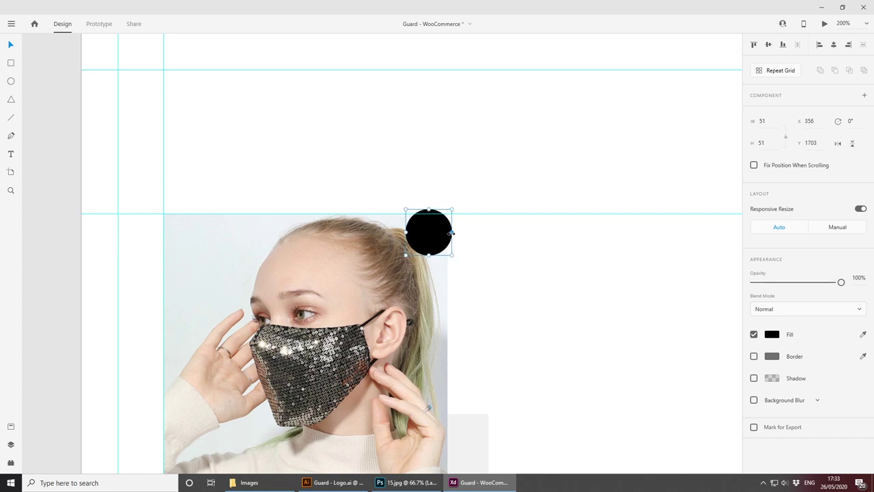
{"action": "key", "text": "Up"}
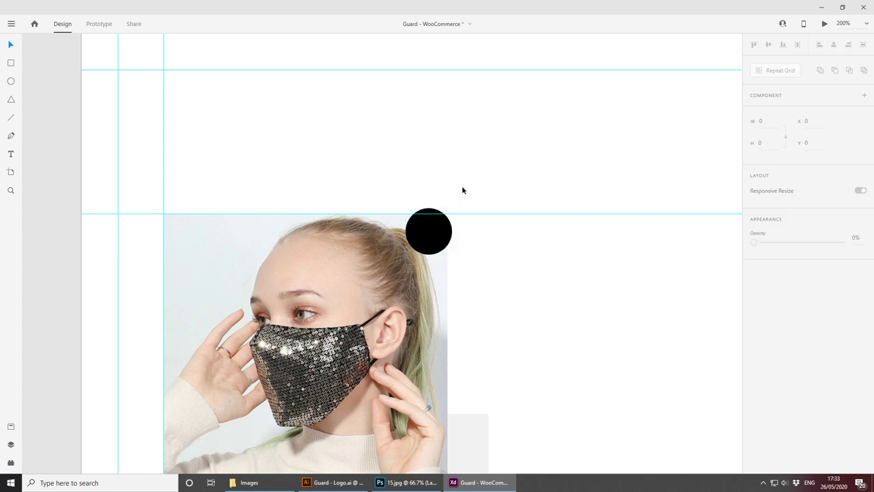
Step: Nudge the black circle over the product image's corner to X 355
{"action": "scroll", "coordinate": [482, 265], "scroll_direction": "up", "scroll_amount": 5}
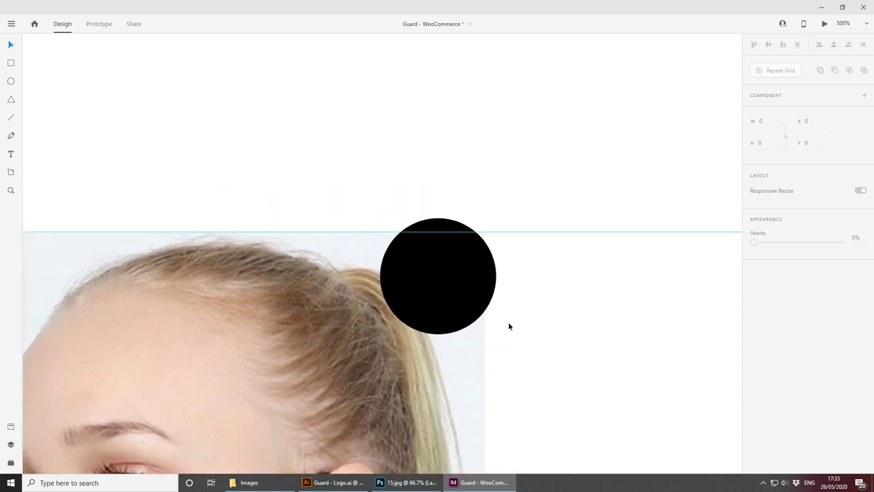
{"action": "left_click", "coordinate": [472, 287]}
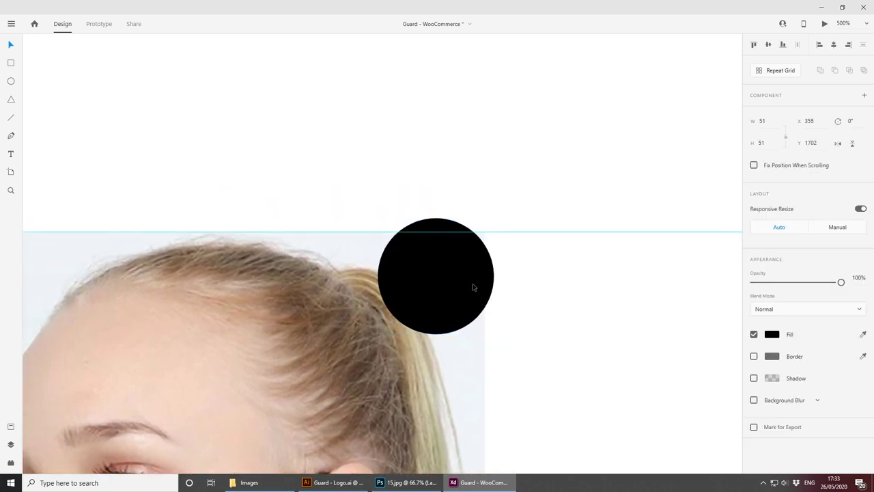
{"action": "left_click", "coordinate": [511, 189]}
{"action": "scroll", "coordinate": [476, 279], "scroll_direction": "down", "scroll_amount": 1}
{"action": "scroll", "coordinate": [475, 277], "scroll_direction": "down", "scroll_amount": 1}
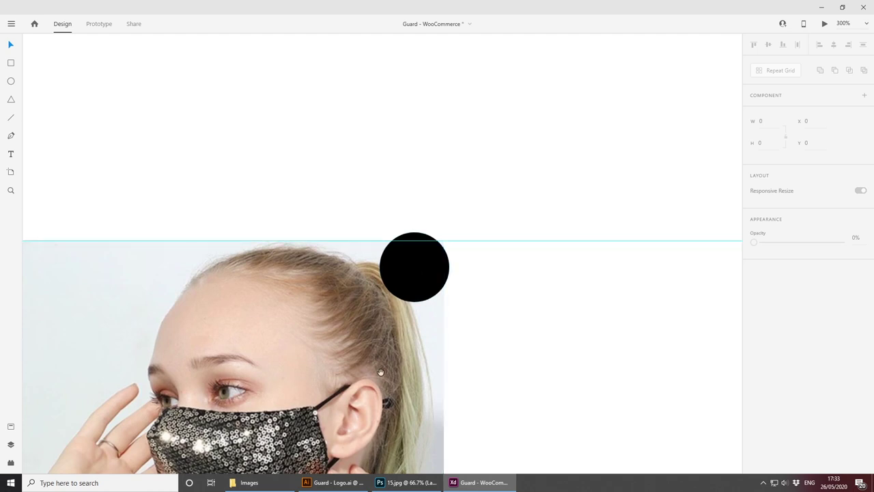
Step: Duplicate the product title text and place the copy over the product image near the black circle
{"action": "scroll", "coordinate": [415, 295], "scroll_direction": "down", "scroll_amount": 10}
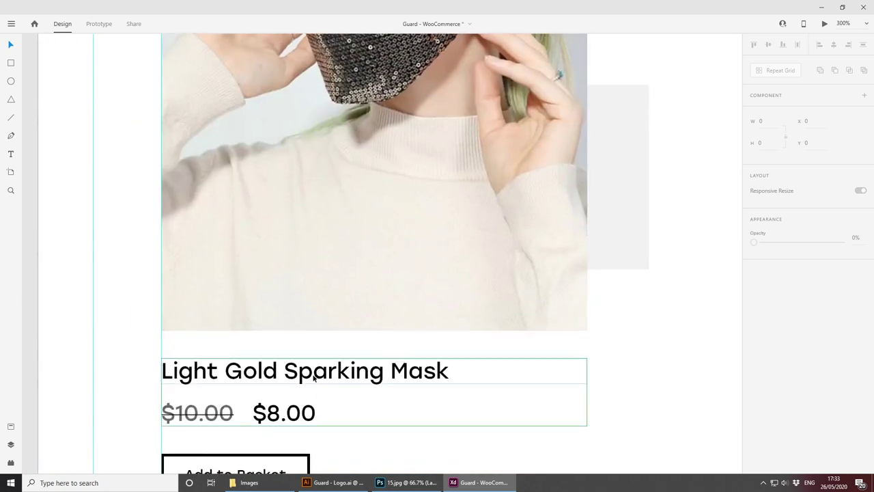
{"action": "left_click", "coordinate": [315, 372]}
{"action": "double_click", "coordinate": [314, 377]}
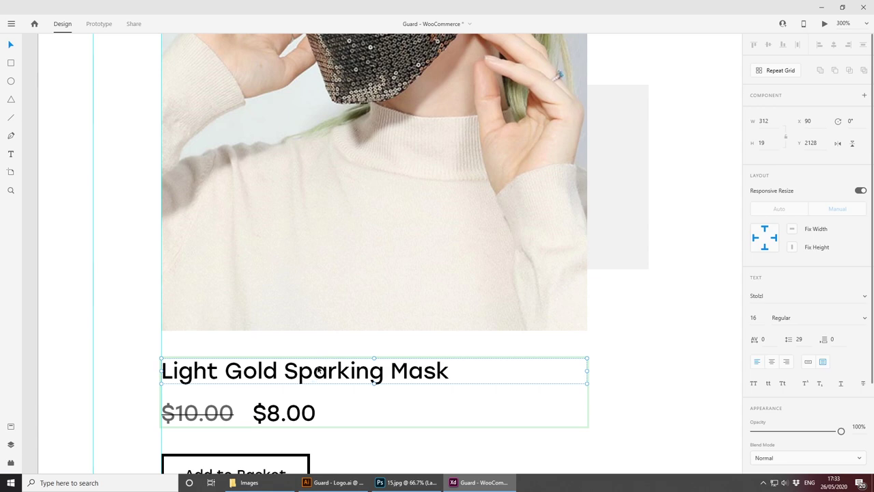
{"action": "key", "text": "ctrl+c"}
{"action": "key", "text": "ctrl+v"}
{"action": "left_click_drag", "start_coordinate": [318, 379], "coordinate": [425, 77]}
{"action": "left_click_drag", "start_coordinate": [470, 101], "coordinate": [475, 205]}
Step: Replace the duplicated title's text with "SALE!" and switch it to auto-width text
{"action": "double_click", "coordinate": [478, 176]}
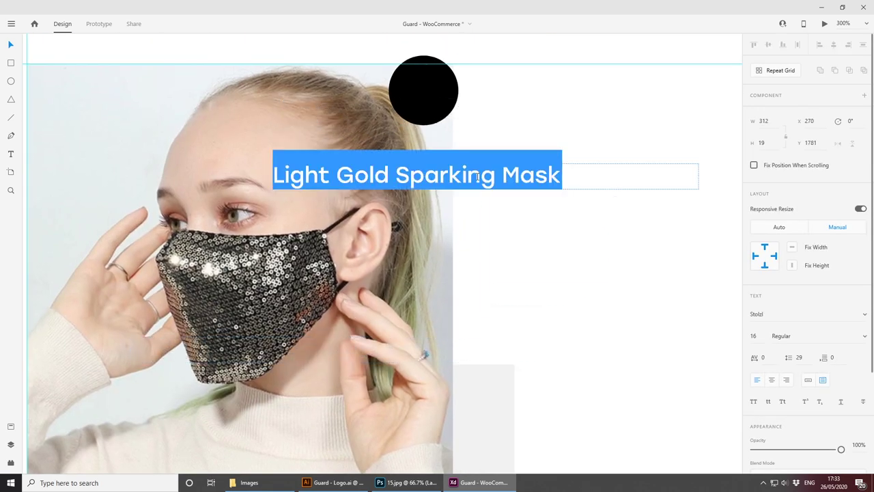
{"action": "type", "text": "SALE"}
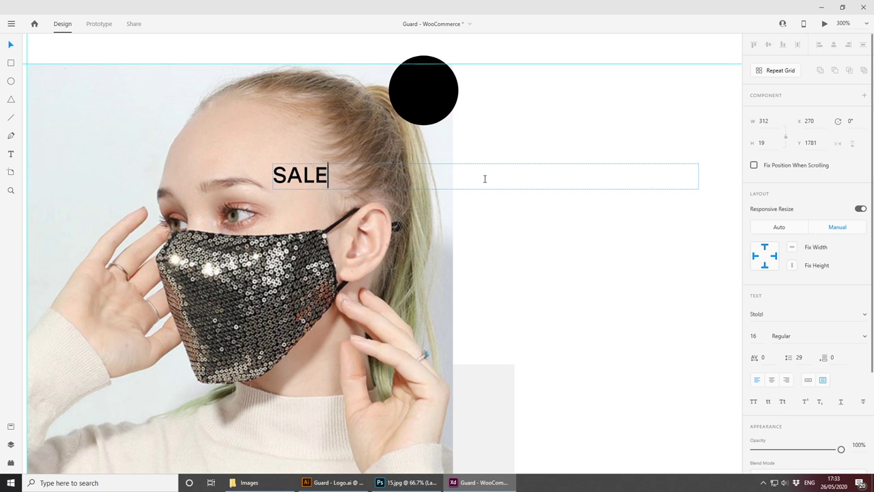
{"action": "type", "text": "!"}
{"action": "key", "text": "ctrl+a"}
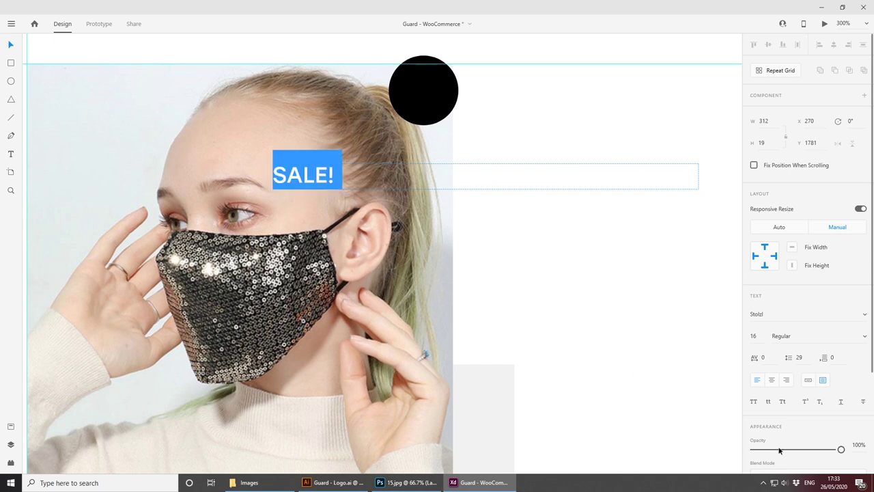
{"action": "left_click", "coordinate": [808, 380]}
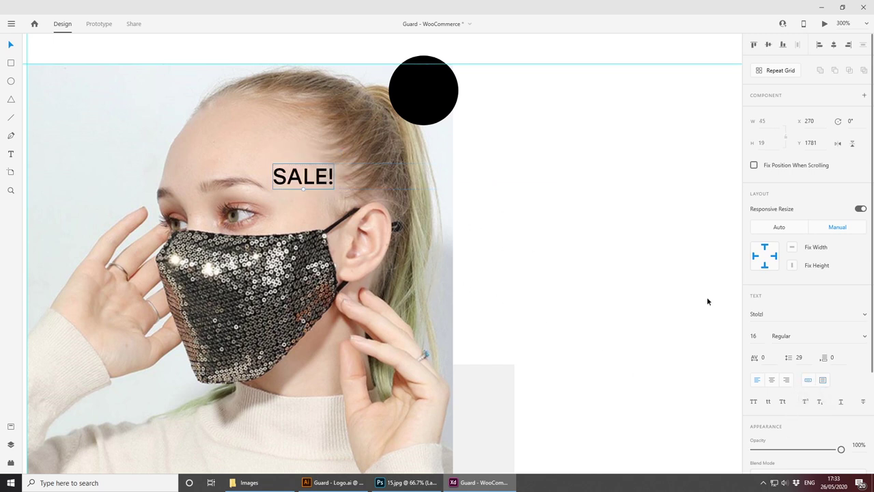
Step: Fill the "SALE!" text with white and move it onto the black circle
{"action": "scroll", "coordinate": [778, 425], "scroll_direction": "down", "scroll_amount": 3}
{"action": "left_click", "coordinate": [769, 372]}
{"action": "left_click_drag", "start_coordinate": [675, 351], "coordinate": [585, 274]}
{"action": "left_click_drag", "start_coordinate": [302, 179], "coordinate": [423, 92]}
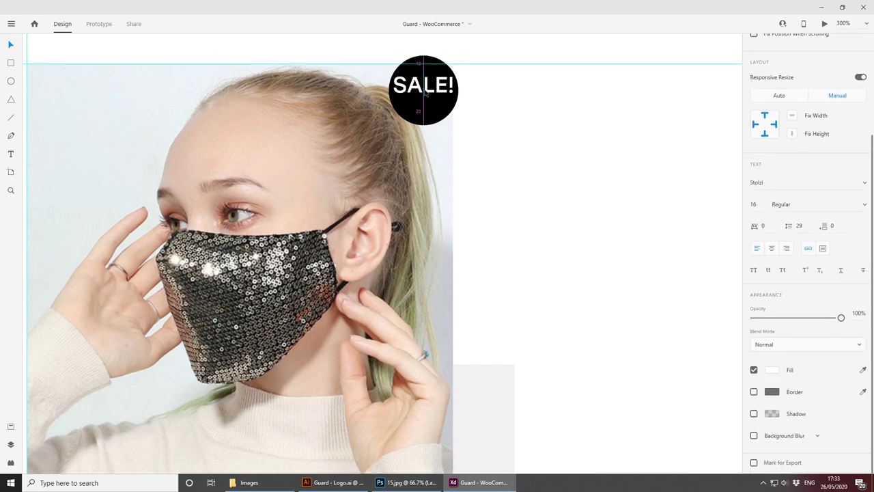
{"action": "scroll", "coordinate": [532, 204], "scroll_direction": "up", "scroll_amount": 1}
{"action": "scroll", "coordinate": [532, 204], "scroll_direction": "up", "scroll_amount": 5}
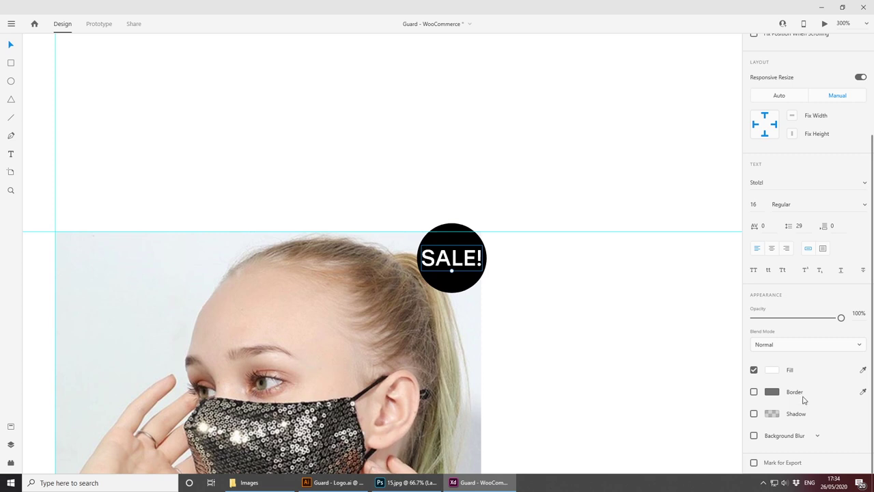
Step: Set the "SALE!" text's font size to 12 and centre it inside the black circle
{"action": "double_click", "coordinate": [454, 258]}
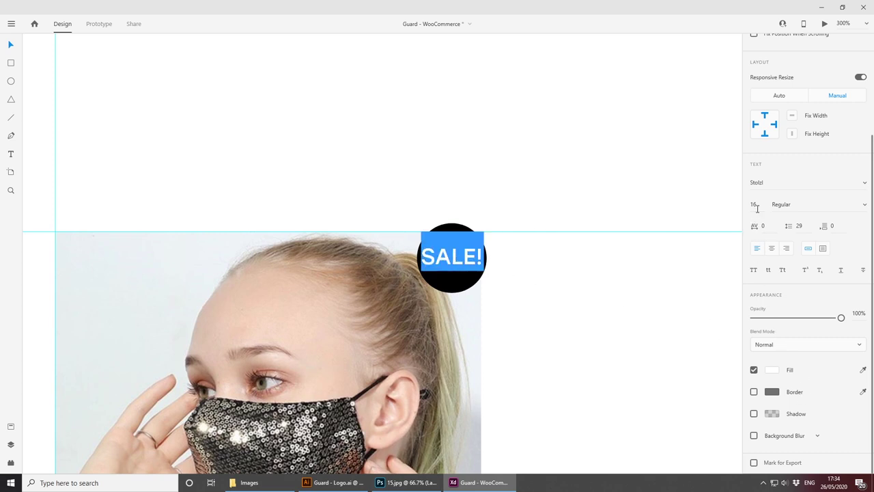
{"action": "left_click", "coordinate": [755, 205]}
{"action": "key", "text": "Down"}
{"action": "key", "text": "Down"}
{"action": "key", "text": "Down"}
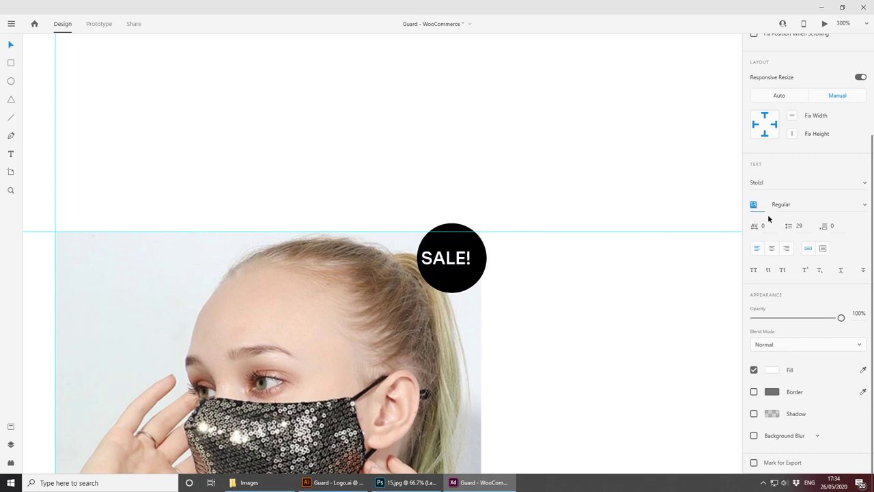
{"action": "key", "text": "Down"}
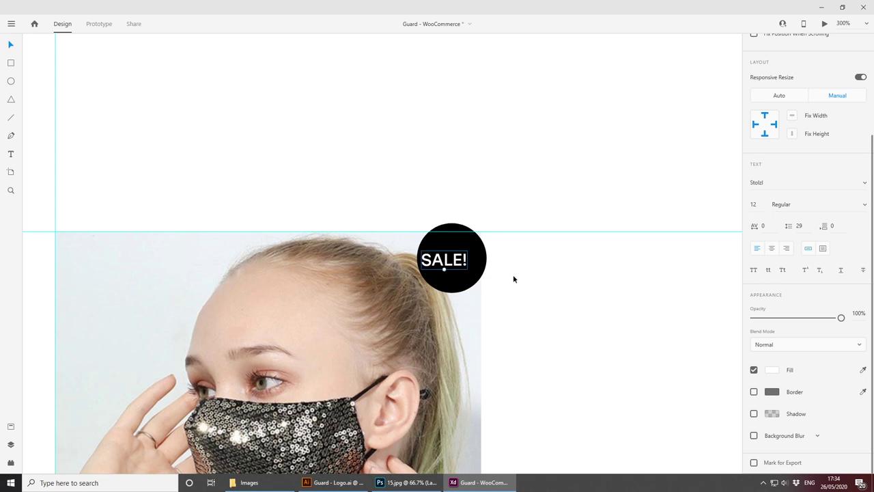
{"action": "left_click_drag", "start_coordinate": [454, 267], "coordinate": [460, 268]}
{"action": "left_click", "coordinate": [514, 182]}
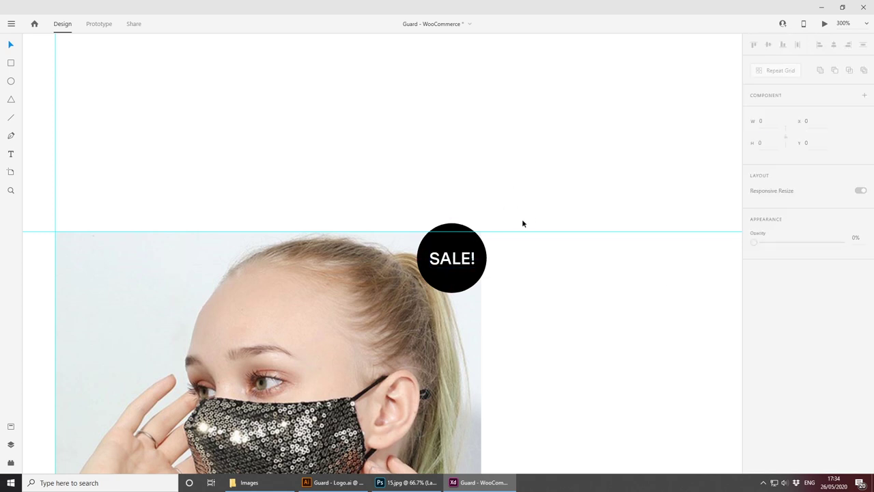
Step: Group the product image, title, prices and Add to Basket button into one card, leaving out the sale badge
{"action": "key", "text": "ctrl+minus"}
{"action": "key", "text": "ctrl+minus"}
{"action": "key", "text": "ctrl+minus"}
{"action": "left_click_drag", "start_coordinate": [523, 339], "coordinate": [529, 269]}
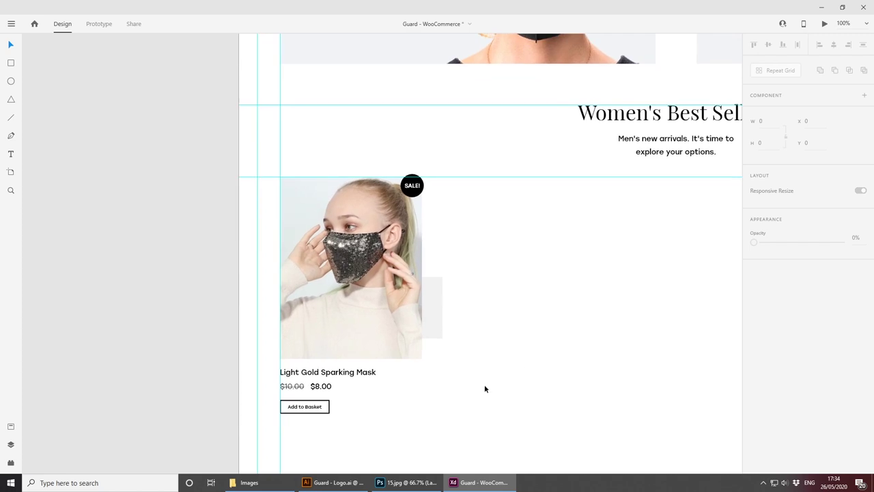
{"action": "scroll", "coordinate": [479, 386], "scroll_direction": "down", "scroll_amount": 1}
{"action": "left_click_drag", "start_coordinate": [482, 339], "coordinate": [397, 385]}
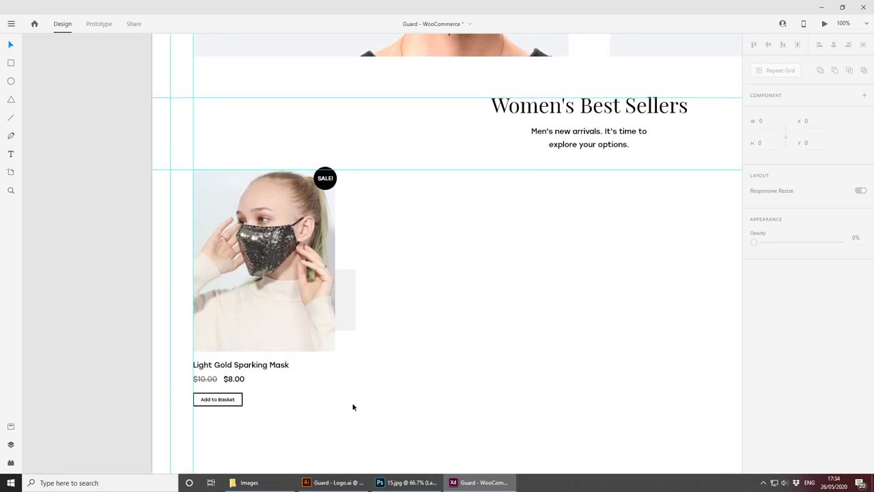
{"action": "left_click_drag", "start_coordinate": [219, 430], "coordinate": [291, 216]}
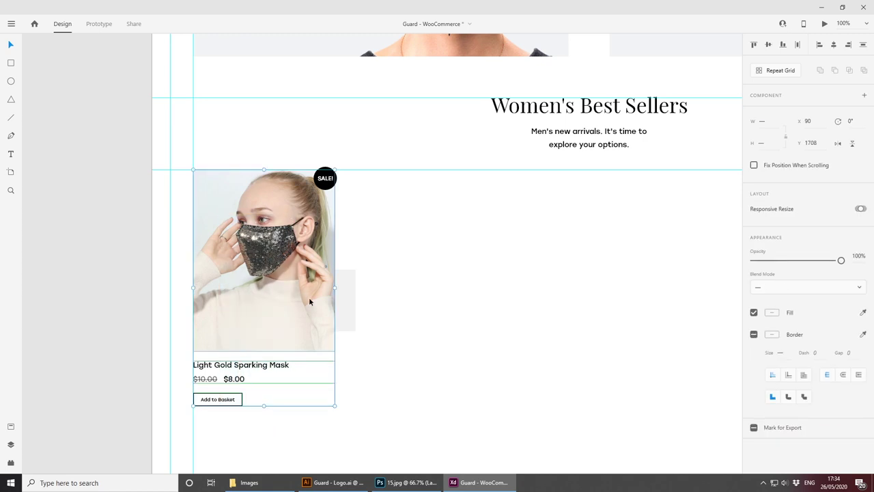
{"action": "key", "text": "ctrl+g"}
Step: Turn the product card into a horizontal Repeat Grid of five cards with about 45 px gaps, spanning to the opposite margin guide
{"action": "scroll", "coordinate": [308, 301], "scroll_direction": "right", "scroll_amount": 3}
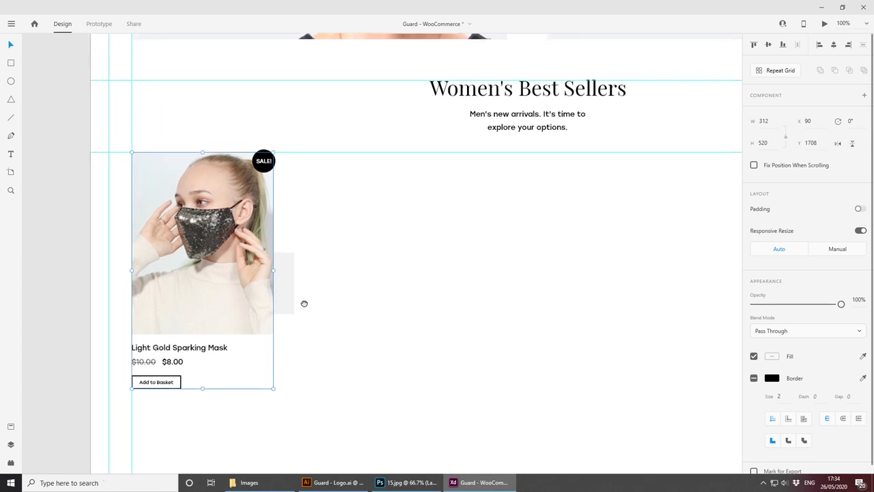
{"action": "left_click", "coordinate": [775, 71]}
{"action": "left_click_drag", "start_coordinate": [265, 271], "coordinate": [369, 276]}
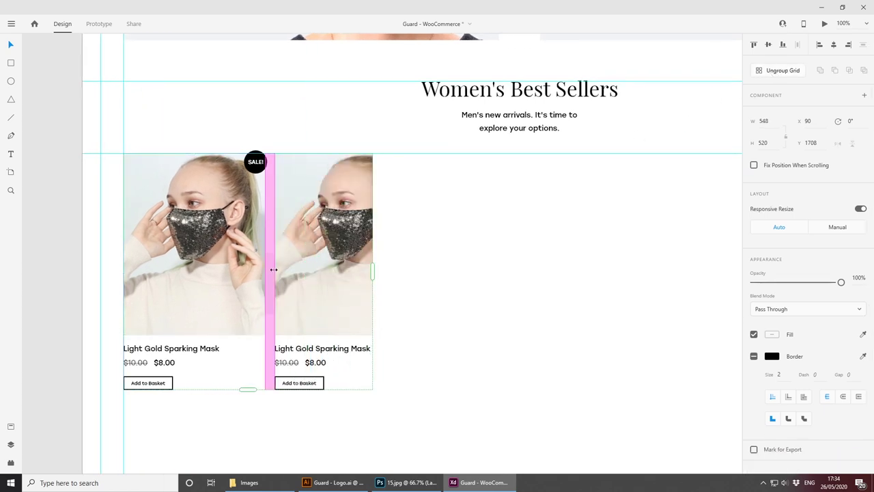
{"action": "left_click_drag", "start_coordinate": [271, 271], "coordinate": [287, 275]}
{"action": "left_click_drag", "start_coordinate": [384, 271], "coordinate": [602, 308]}
{"action": "left_click", "coordinate": [547, 409]}
{"action": "left_click_drag", "start_coordinate": [357, 375], "coordinate": [524, 373]}
{"action": "key", "text": "ctrl+minus"}
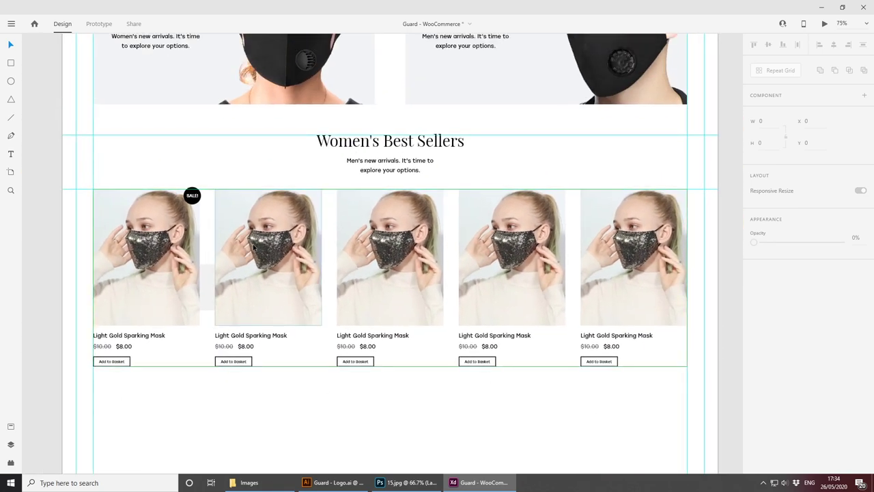
Step: Ungroup the Repeat Grid into separate product cards
{"action": "left_click", "coordinate": [491, 259]}
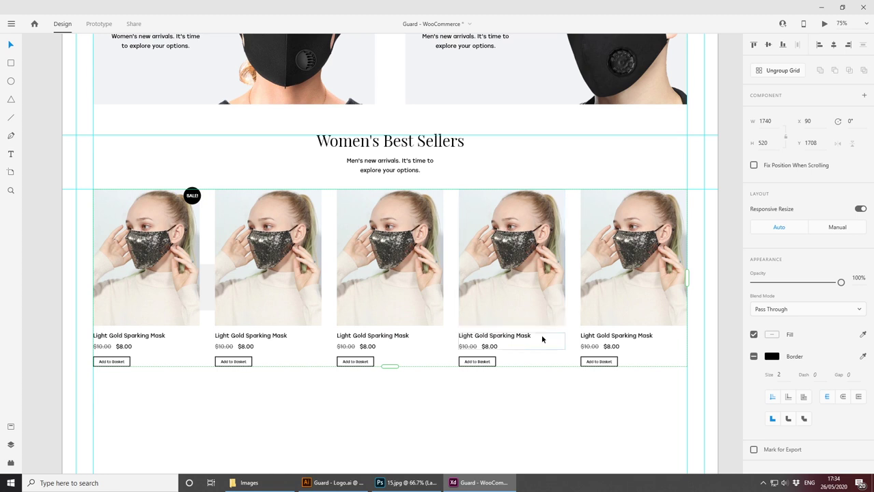
{"action": "left_click", "coordinate": [792, 73]}
{"action": "left_click", "coordinate": [403, 422]}
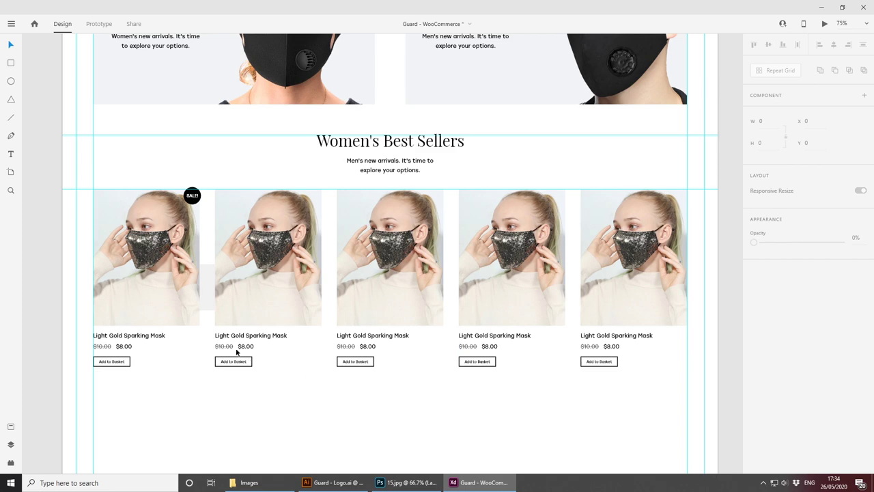
Step: Change the second card's struck-through price to $40.00
{"action": "scroll", "coordinate": [236, 351], "scroll_direction": "up", "scroll_amount": 5}
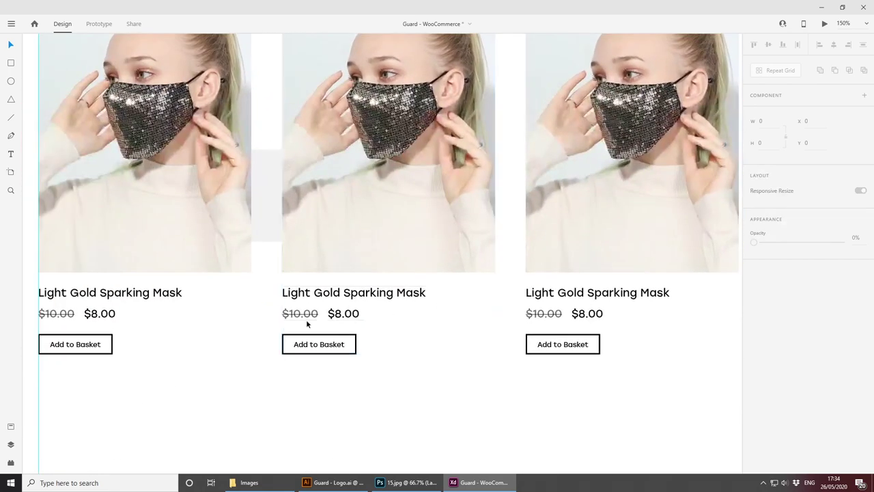
{"action": "left_click", "coordinate": [308, 313]}
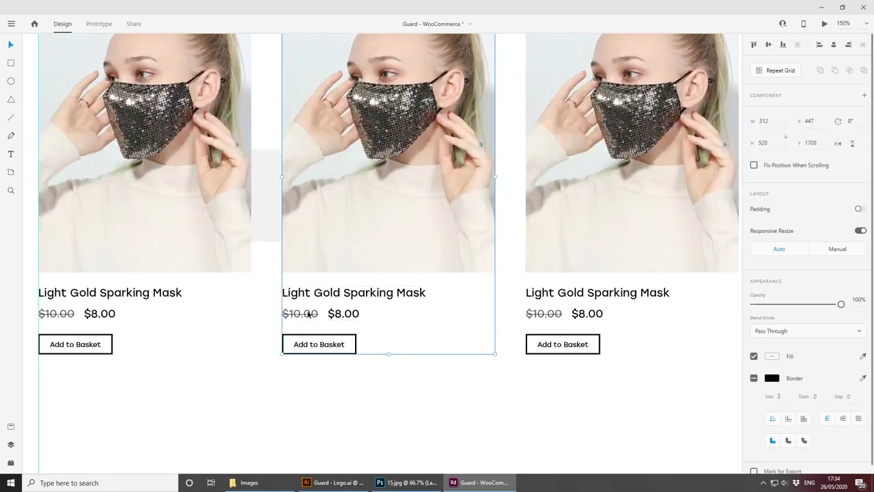
{"action": "double_click", "coordinate": [309, 313]}
{"action": "double_click", "coordinate": [309, 313]}
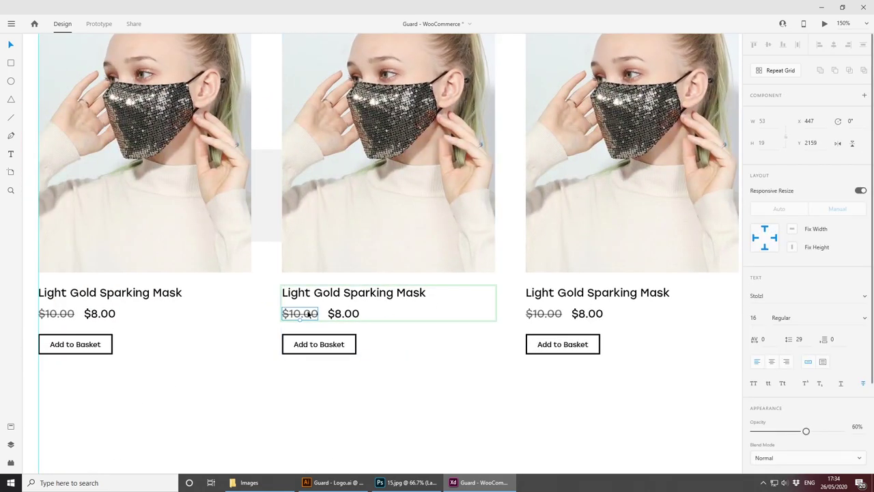
{"action": "double_click", "coordinate": [309, 313]}
{"action": "key", "text": "BackSpace"}
{"action": "type", "text": "5"}
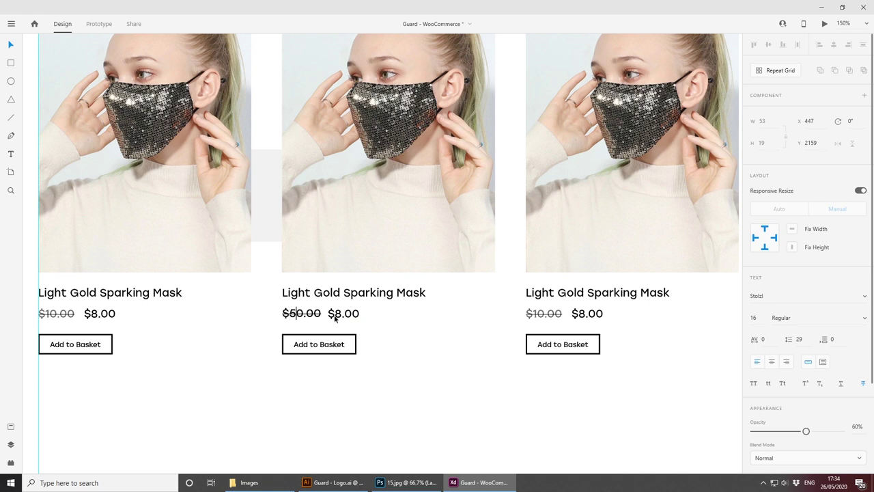
{"action": "key", "text": "BackSpace"}
{"action": "type", "text": "4"}
{"action": "key", "text": "Escape"}
Step: Delete the second card's $8.00 sale price and restyle its $40.00 price with 100% opacity and no strikethrough
{"action": "left_click", "coordinate": [339, 315]}
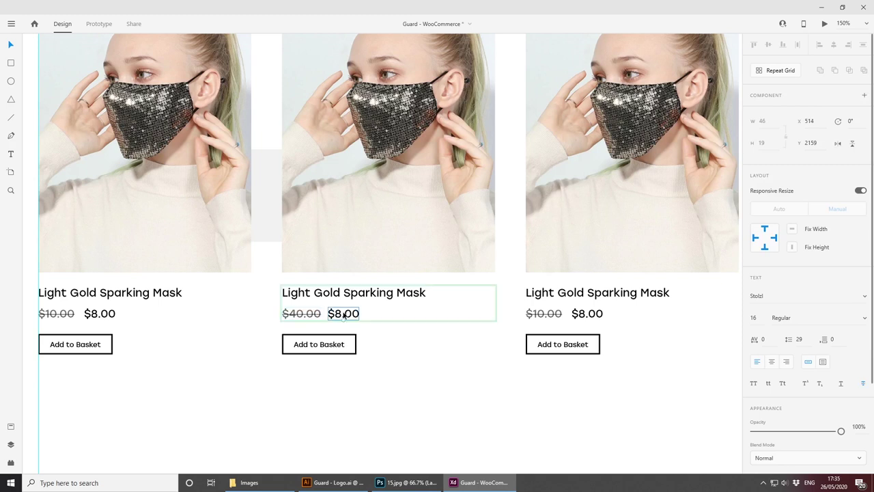
{"action": "key", "text": "Delete"}
{"action": "left_click", "coordinate": [318, 315]}
{"action": "left_click_drag", "start_coordinate": [807, 430], "coordinate": [843, 431]}
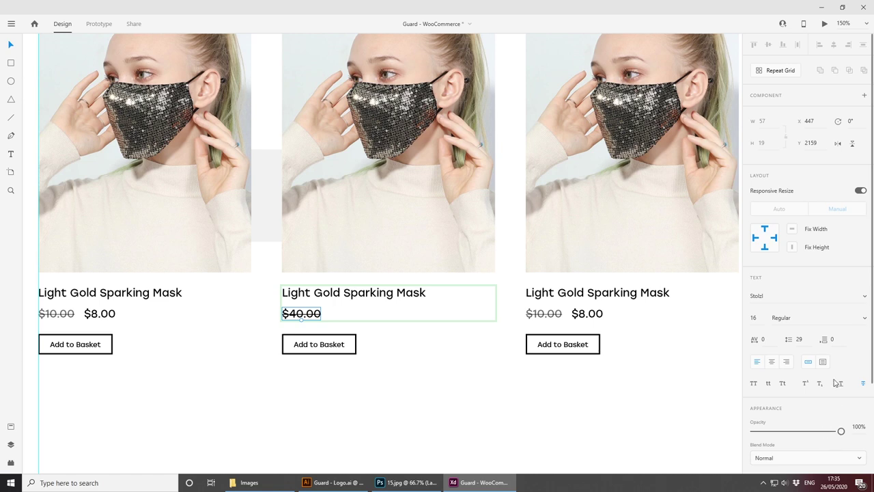
{"action": "left_click", "coordinate": [863, 384]}
{"action": "left_click", "coordinate": [489, 410]}
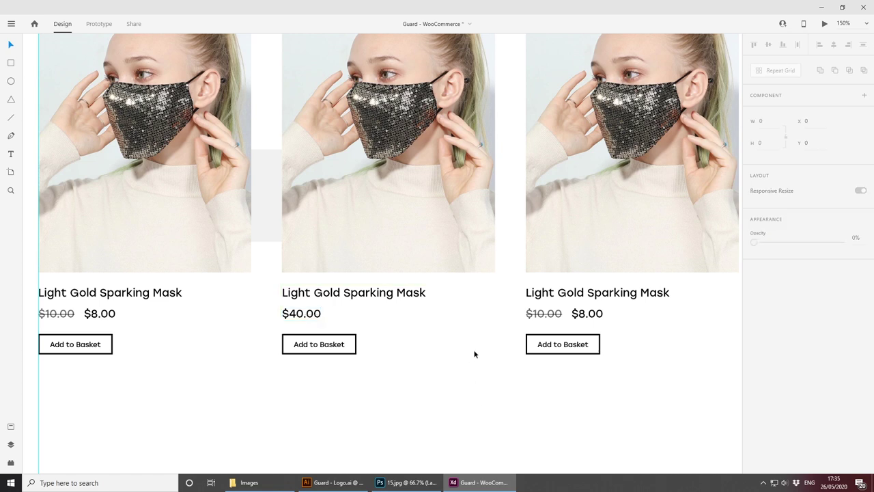
Step: Replace the second card's product image with 11.jpg from the Images folder
{"action": "scroll", "coordinate": [475, 300], "scroll_direction": "up", "scroll_amount": 3}
{"action": "key", "text": "ctrl+minus"}
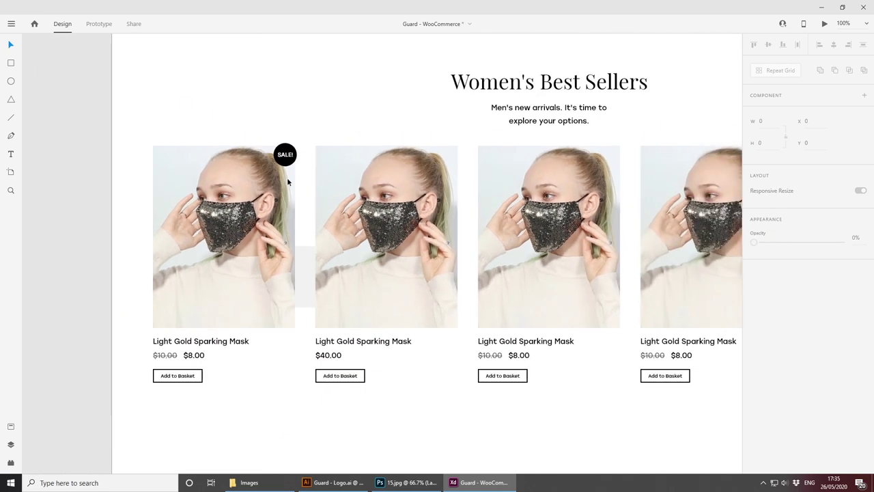
{"action": "left_click_drag", "start_coordinate": [487, 265], "coordinate": [361, 255]}
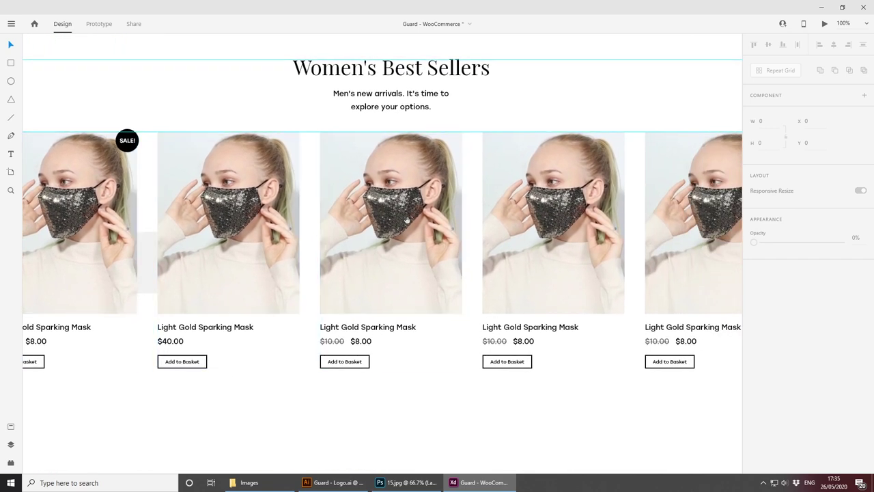
{"action": "left_click_drag", "start_coordinate": [397, 216], "coordinate": [390, 230]}
{"action": "left_click_drag", "start_coordinate": [475, 273], "coordinate": [381, 249]}
{"action": "scroll", "coordinate": [362, 329], "scroll_direction": "down", "scroll_amount": 3}
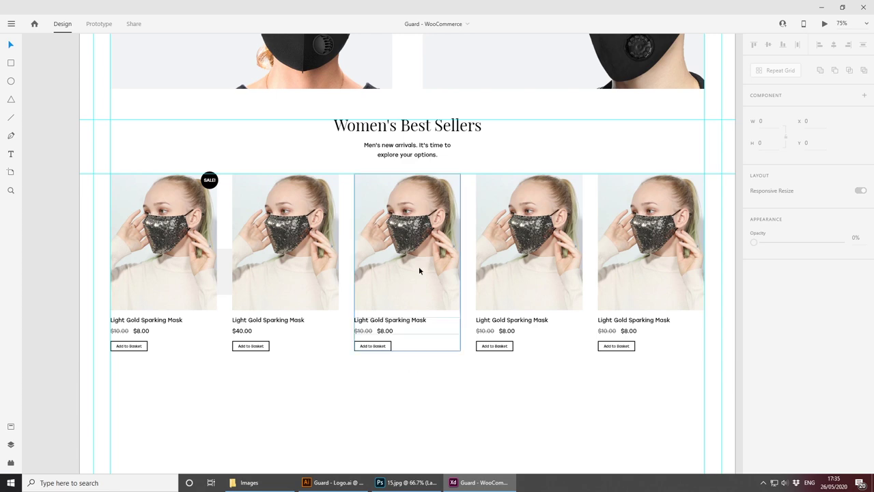
{"action": "left_click", "coordinate": [285, 481]}
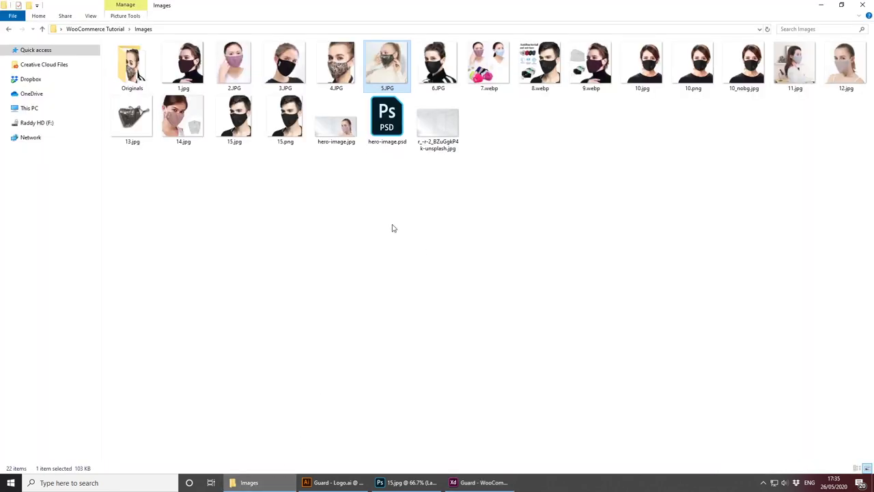
{"action": "left_click_drag", "start_coordinate": [787, 68], "coordinate": [309, 271]}
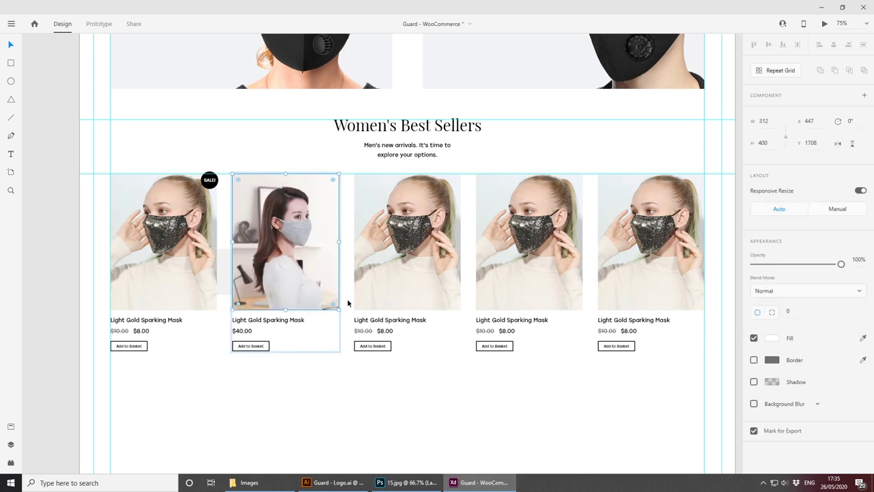
Step: Replace the third, fourth and fifth cards' product images with 12.jpg, 10.jpg and 1.jpg from the Images folder
{"action": "left_click", "coordinate": [285, 478]}
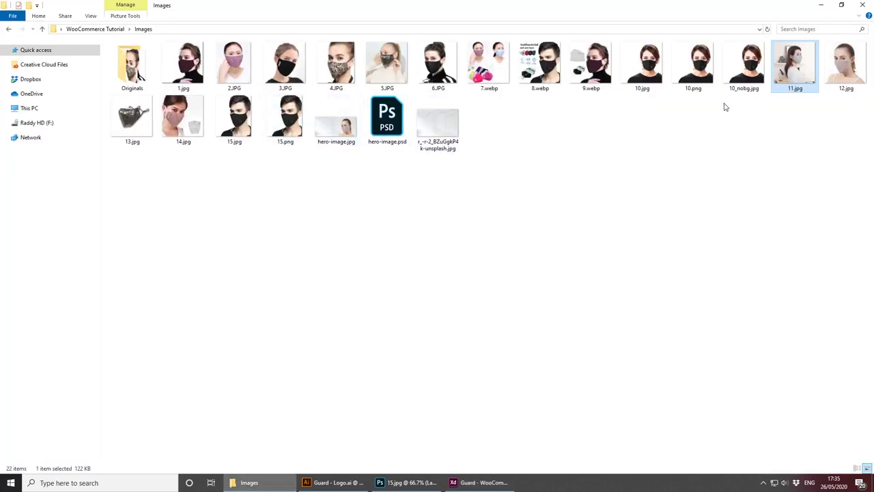
{"action": "left_click_drag", "start_coordinate": [845, 81], "coordinate": [418, 313]}
{"action": "left_click", "coordinate": [252, 481]}
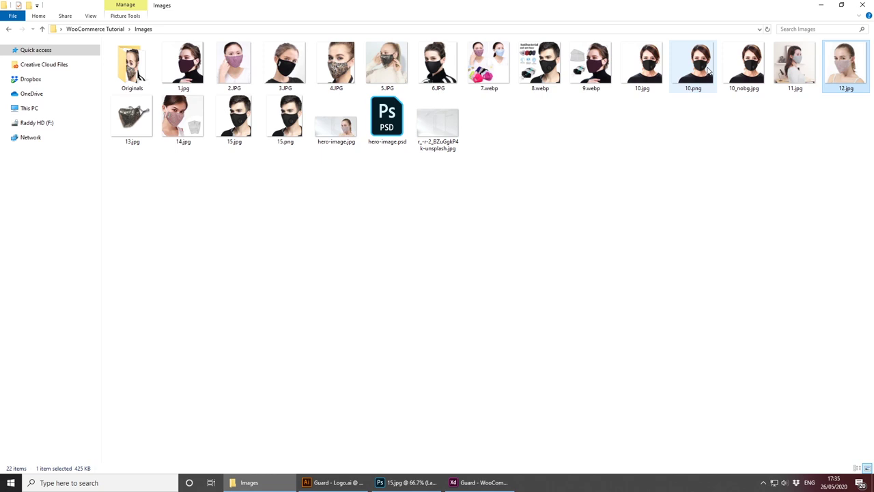
{"action": "left_click_drag", "start_coordinate": [642, 65], "coordinate": [514, 276]}
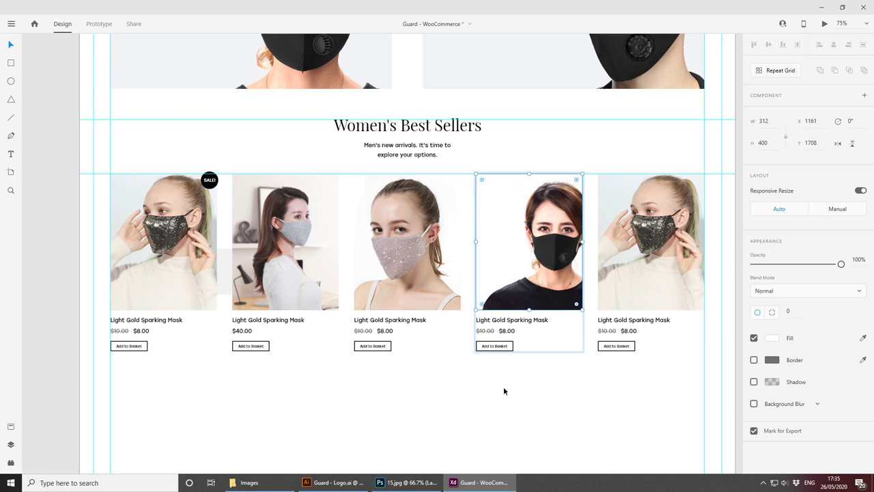
{"action": "left_click", "coordinate": [247, 481]}
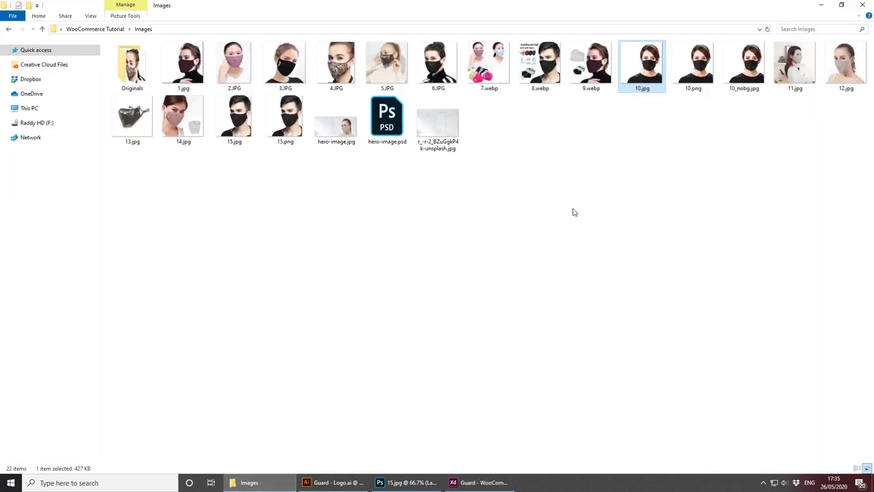
{"action": "left_click_drag", "start_coordinate": [175, 55], "coordinate": [649, 246]}
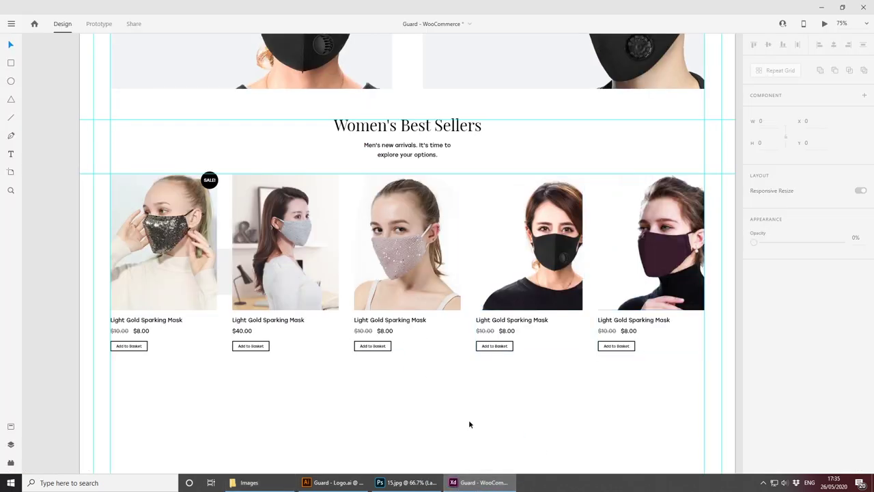
Step: Draw a spacer rectangle about 99 px wide directly below the second card's Add to Basket button and set its height to 90
{"action": "left_click_drag", "start_coordinate": [459, 380], "coordinate": [429, 306]}
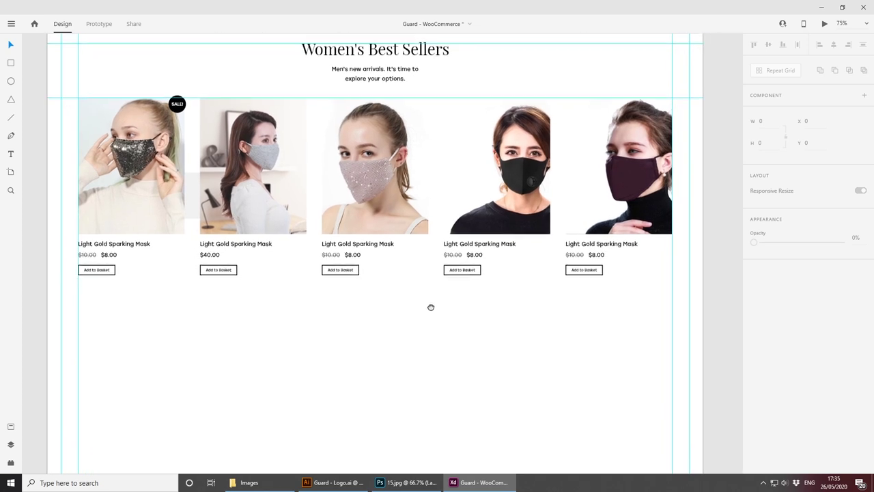
{"action": "left_click_drag", "start_coordinate": [401, 397], "coordinate": [423, 306]}
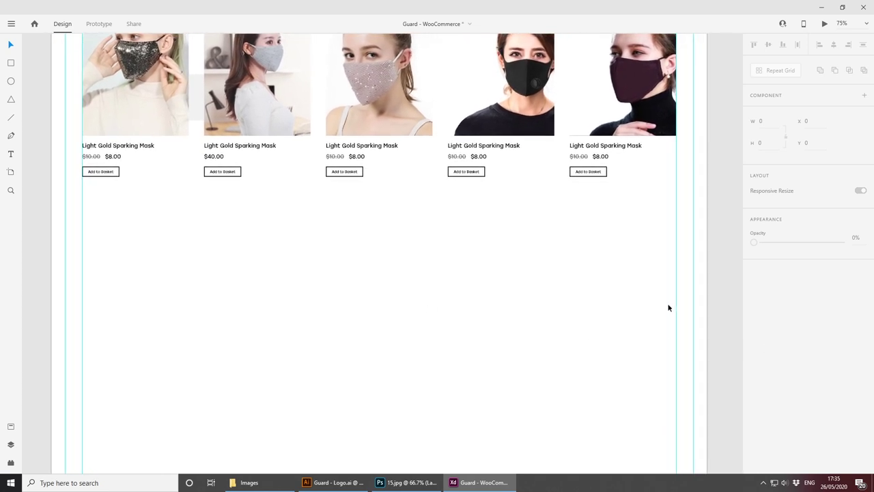
{"action": "scroll", "coordinate": [528, 302], "scroll_direction": "up", "scroll_amount": 5}
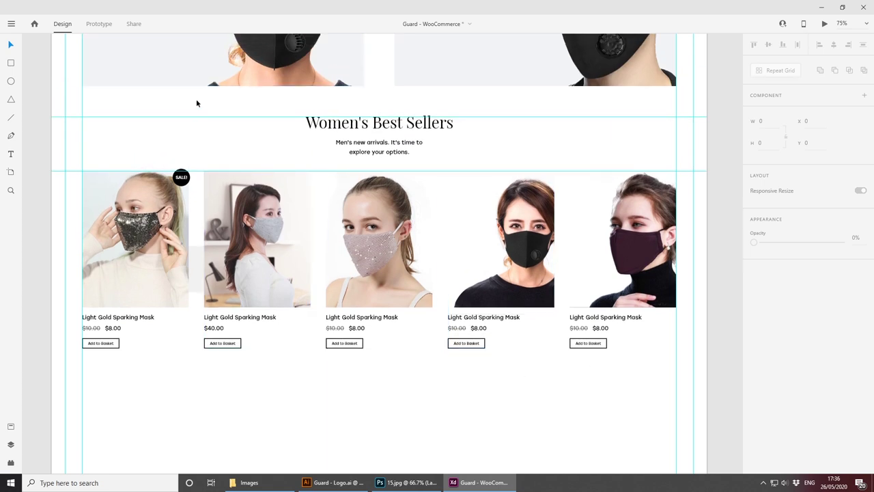
{"action": "left_click", "coordinate": [10, 64]}
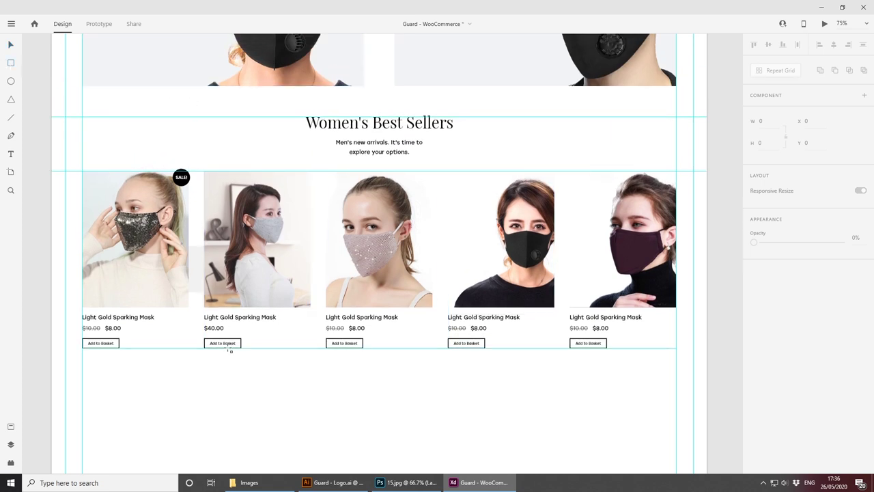
{"action": "left_click_drag", "start_coordinate": [228, 349], "coordinate": [262, 381]}
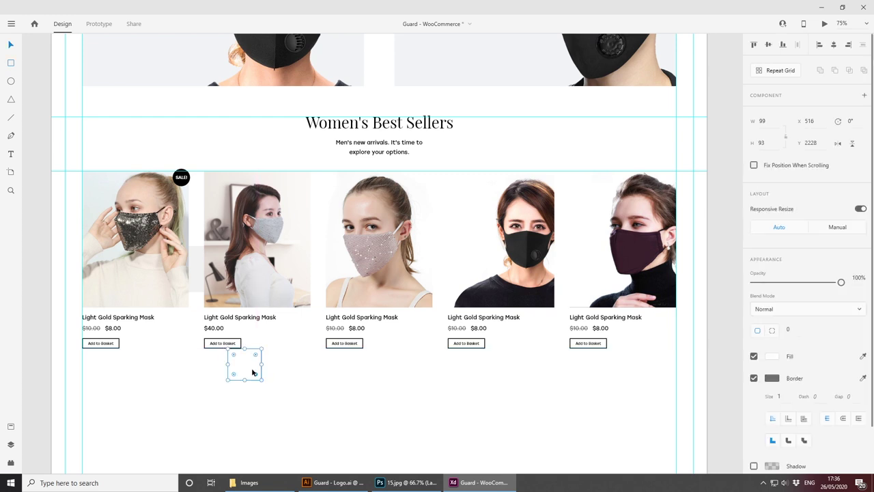
{"action": "left_click", "coordinate": [765, 142]}
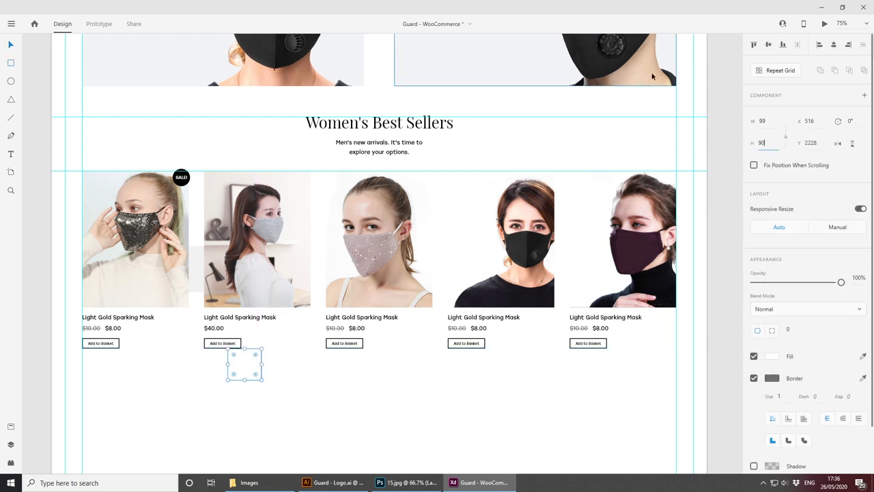
{"action": "type", "text": "90"}
{"action": "key", "text": "Return"}
{"action": "left_click", "coordinate": [347, 357]}
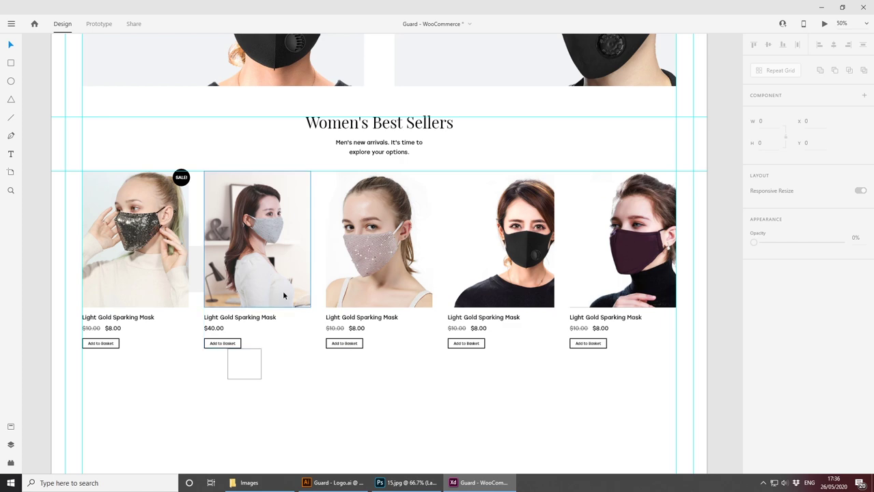
Step: Place a horizontal guide at Y 2318 along the spacer rectangle's lower edge and delete the spacer
{"action": "key", "text": "ctrl+minus"}
{"action": "key", "text": "ctrl+minus"}
{"action": "left_click_drag", "start_coordinate": [371, 185], "coordinate": [360, 331]}
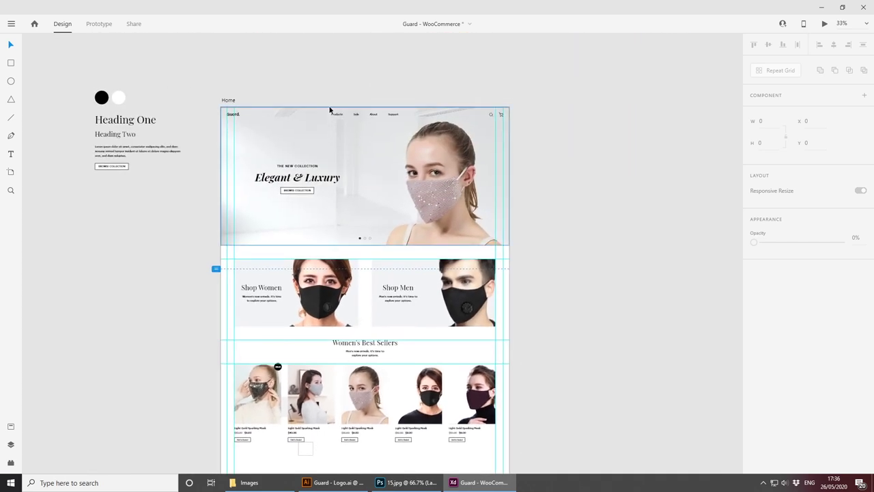
{"action": "left_click", "coordinate": [330, 110]}
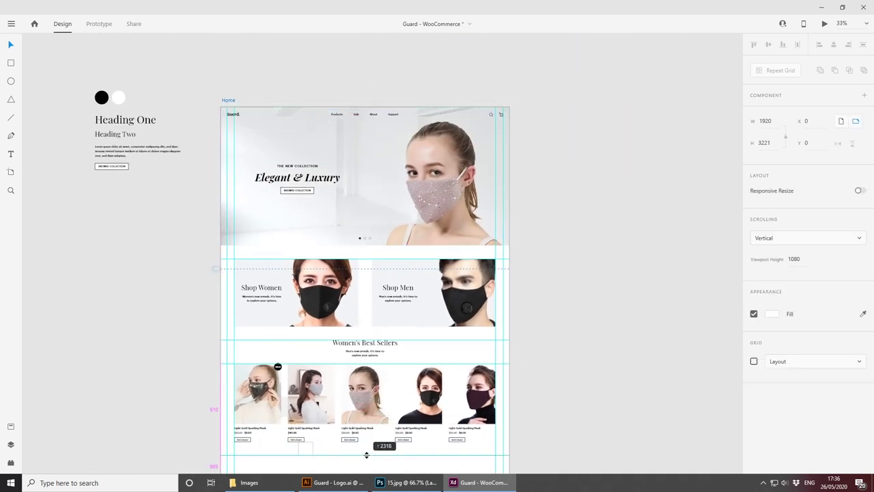
{"action": "scroll", "coordinate": [366, 454], "scroll_direction": "up", "scroll_amount": 6, "text": "ctrl"}
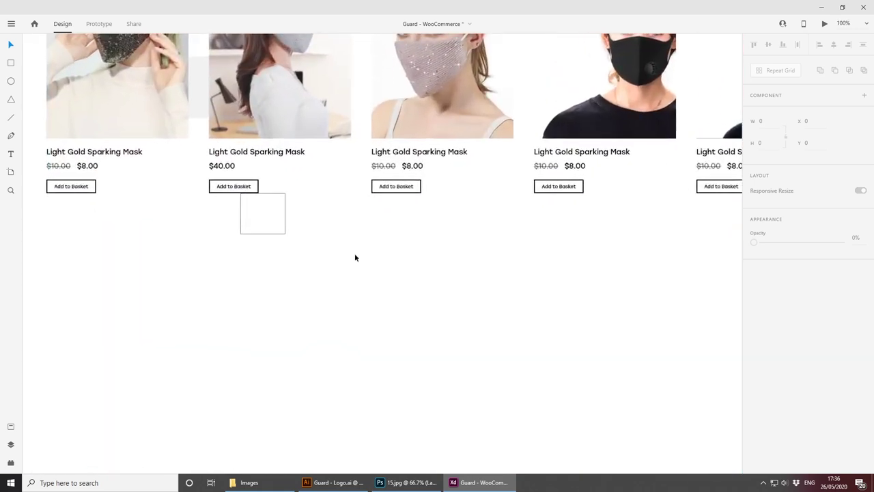
{"action": "left_click_drag", "start_coordinate": [379, 192], "coordinate": [317, 312]}
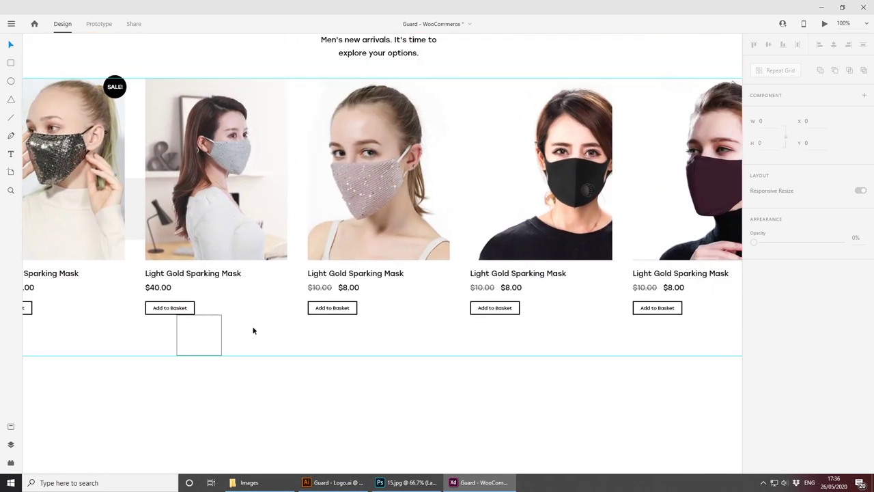
{"action": "left_click", "coordinate": [210, 333]}
{"action": "key", "text": "Delete"}
Step: Duplicate the Women's Best Sellers heading block and all five product cards, and move the copy down to Y 2302 at the lower guide
{"action": "key", "text": "ctrl+minus"}
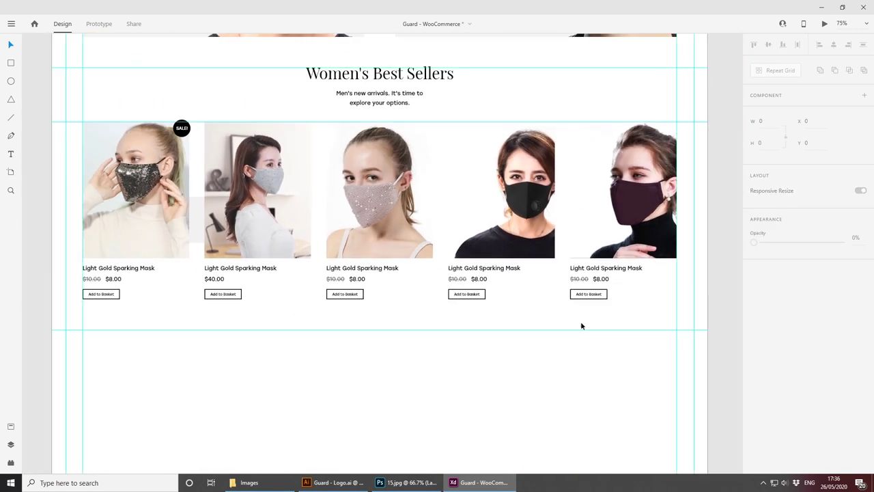
{"action": "left_click_drag", "start_coordinate": [669, 322], "coordinate": [113, 63]}
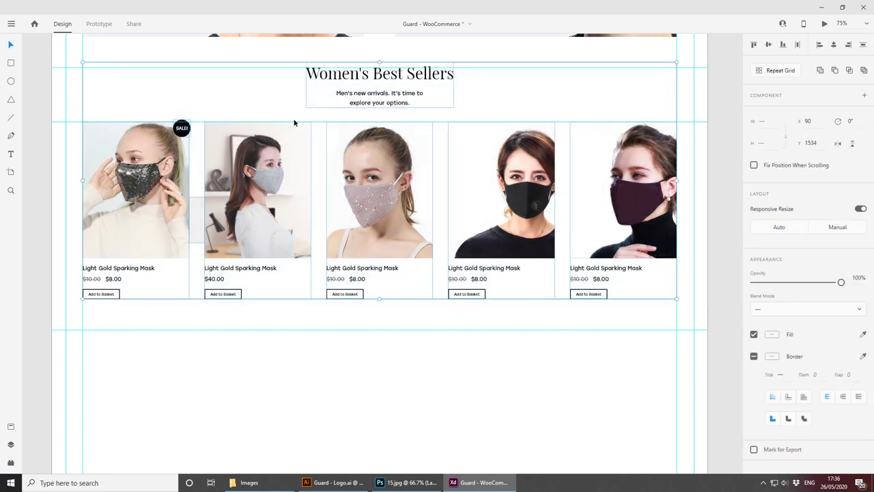
{"action": "key", "text": "shift+Down"}
{"action": "key", "text": "shift+Down"}
{"action": "key", "text": "shift+Down"}
{"action": "key", "text": "shift+Down"}
{"action": "key", "text": "shift+Down"}
{"action": "key", "text": "shift+Down"}
{"action": "key", "text": "shift+Down"}
{"action": "key", "text": "shift+Down"}
{"action": "key", "text": "shift+Down"}
{"action": "key", "text": "shift+Down"}
{"action": "key", "text": "shift+Down"}
{"action": "key", "text": "shift+Down"}
{"action": "key", "text": "shift+Down"}
{"action": "key", "text": "shift+Down"}
{"action": "key", "text": "shift+Down"}
{"action": "key", "text": "shift+Down"}
{"action": "key", "text": "shift+Down"}
{"action": "key", "text": "shift+Down"}
{"action": "key", "text": "shift+Down"}
{"action": "key", "text": "shift+Down"}
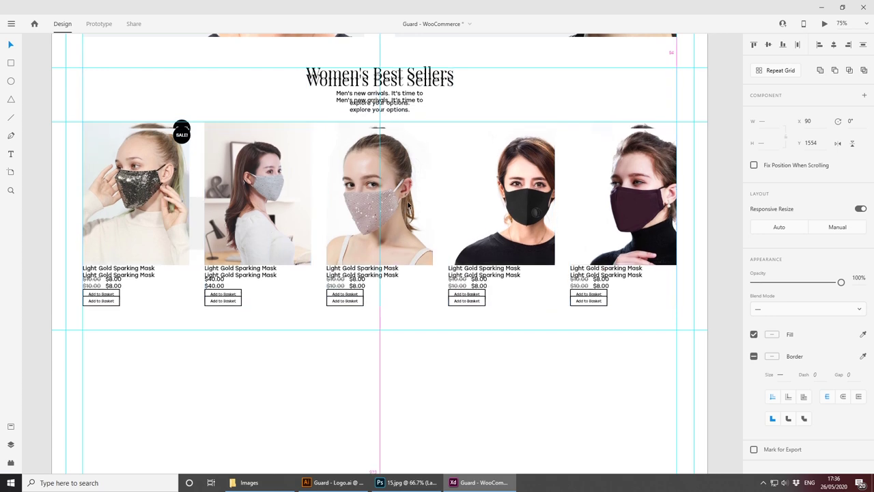
{"action": "key", "text": "shift+Down"}
{"action": "key", "text": "shift+Down"}
{"action": "key", "text": "shift+Down"}
{"action": "key", "text": "shift+Down"}
{"action": "key", "text": "shift+Down"}
{"action": "key", "text": "shift+Down"}
{"action": "key", "text": "shift+Down"}
{"action": "key", "text": "shift+Down"}
{"action": "key", "text": "shift+Down"}
{"action": "key", "text": "shift+Down"}
{"action": "key", "text": "shift+Down"}
{"action": "key", "text": "shift+Down"}
{"action": "key", "text": "shift+Down"}
{"action": "key", "text": "shift+Down"}
{"action": "key", "text": "shift+Down"}
{"action": "key", "text": "shift+Down"}
{"action": "key", "text": "shift+Down"}
{"action": "key", "text": "shift+Down"}
{"action": "key", "text": "shift+Down"}
{"action": "key", "text": "shift+Down"}
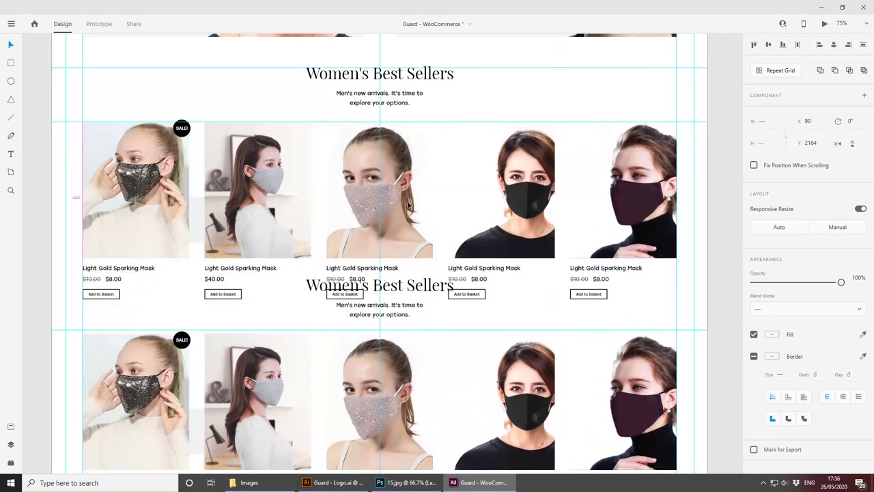
{"action": "key", "text": "Up"}
{"action": "key", "text": "Up"}
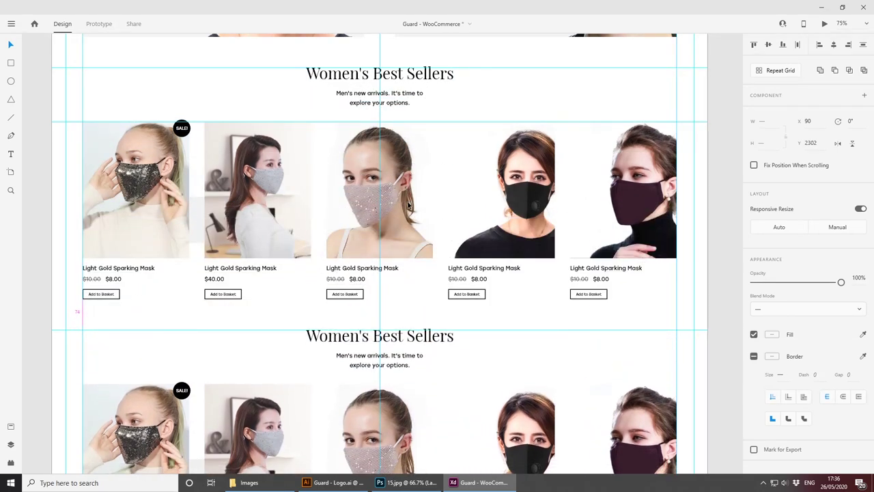
{"action": "left_click", "coordinate": [419, 308]}
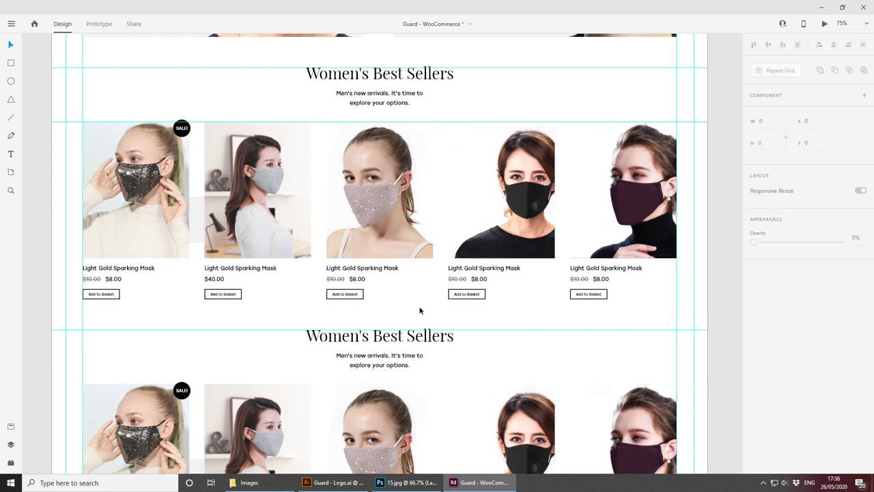
Step: Change the duplicated section's heading to "New Arrivals"
{"action": "scroll", "coordinate": [415, 298], "scroll_direction": "down", "scroll_amount": 2}
{"action": "left_click", "coordinate": [411, 250]}
{"action": "double_click", "coordinate": [424, 246]}
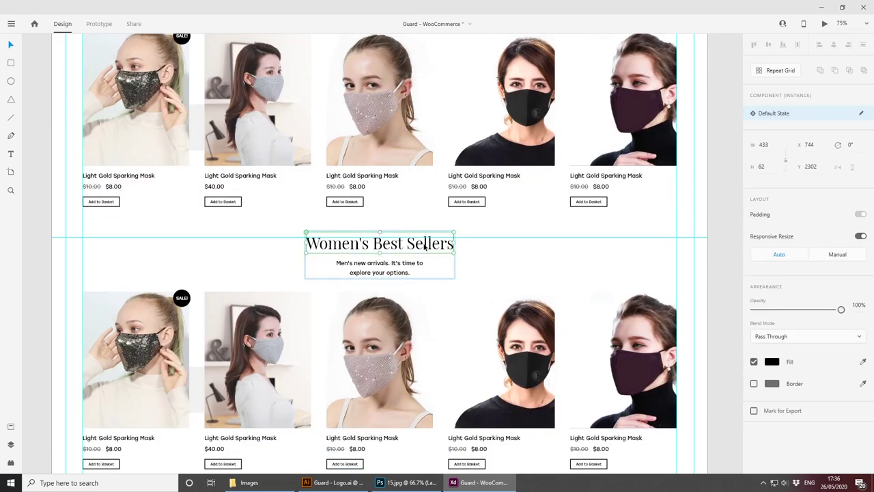
{"action": "double_click", "coordinate": [426, 244]}
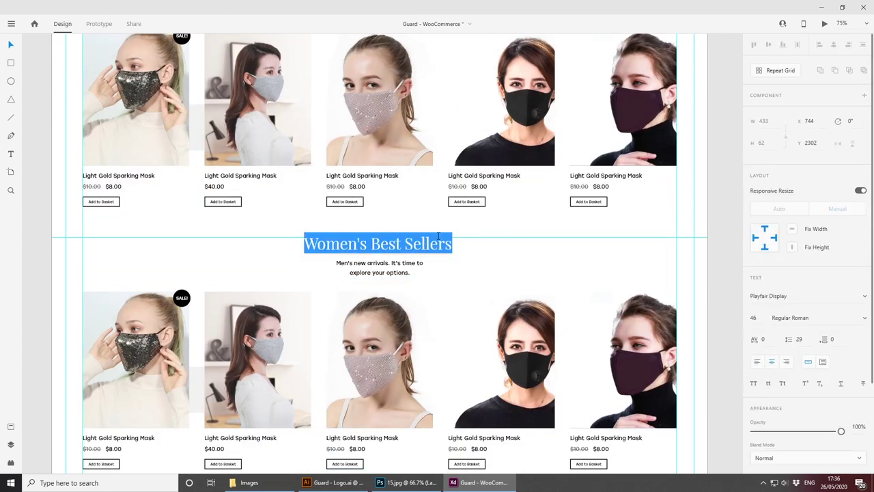
{"action": "type", "text": "New Arriva"}
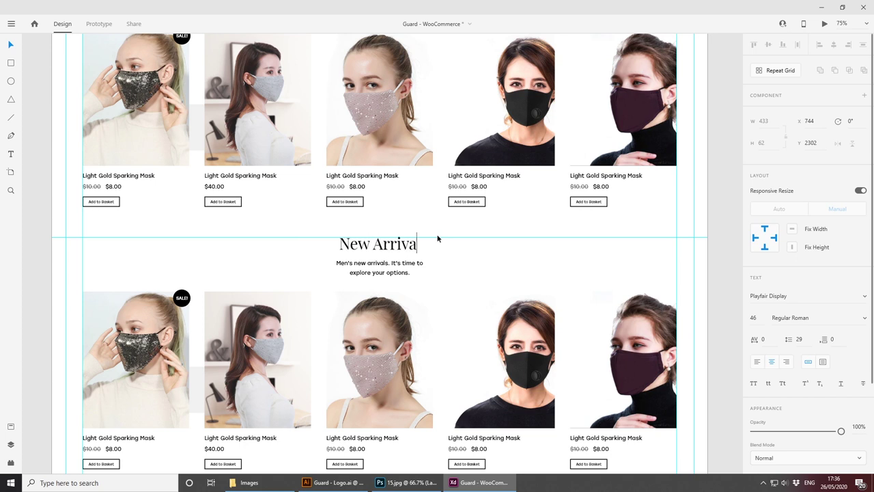
{"action": "type", "text": "ls"}
{"action": "key", "text": "Escape"}
Step: Replace the description under New Arrivals with "New arrivals. Updated every day. It's time to explore."
{"action": "left_click", "coordinate": [377, 268]}
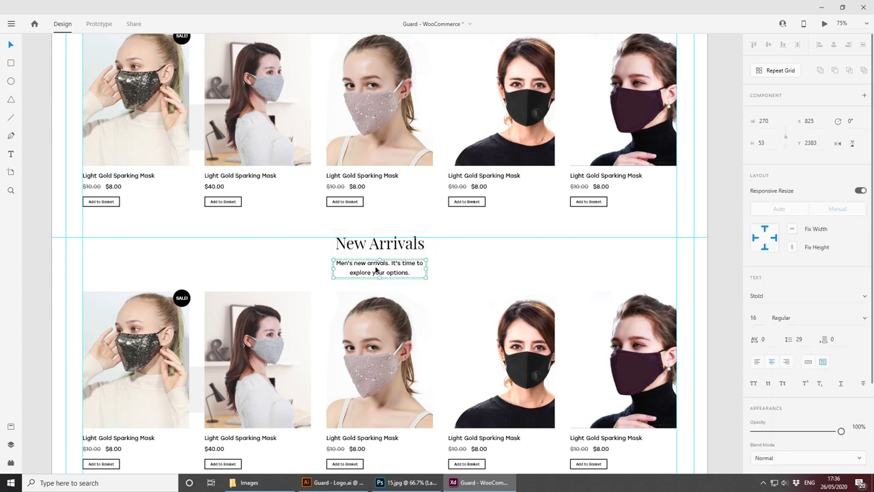
{"action": "double_click", "coordinate": [374, 269]}
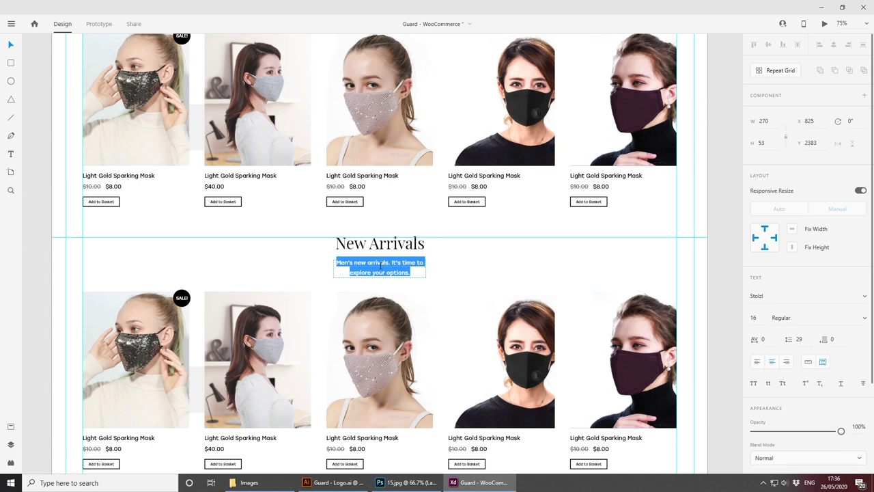
{"action": "type", "text": "New"}
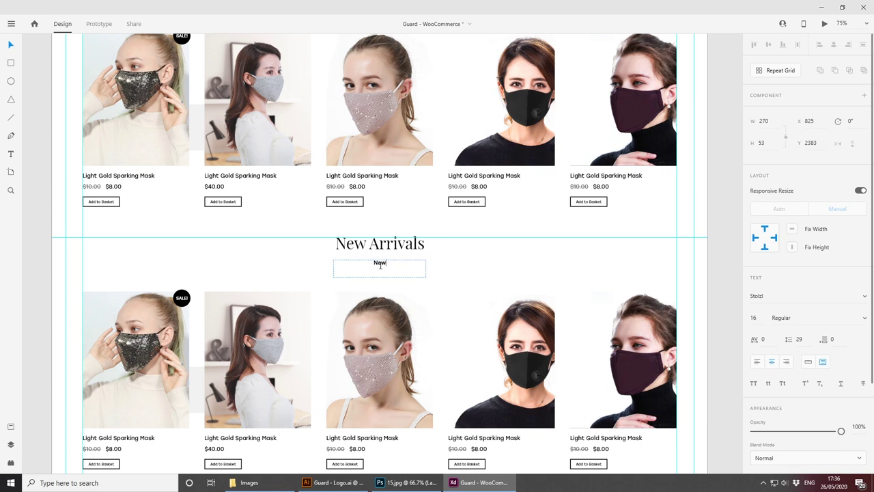
{"action": "type", "text": " arrivals. Updated every day. It's ti"}
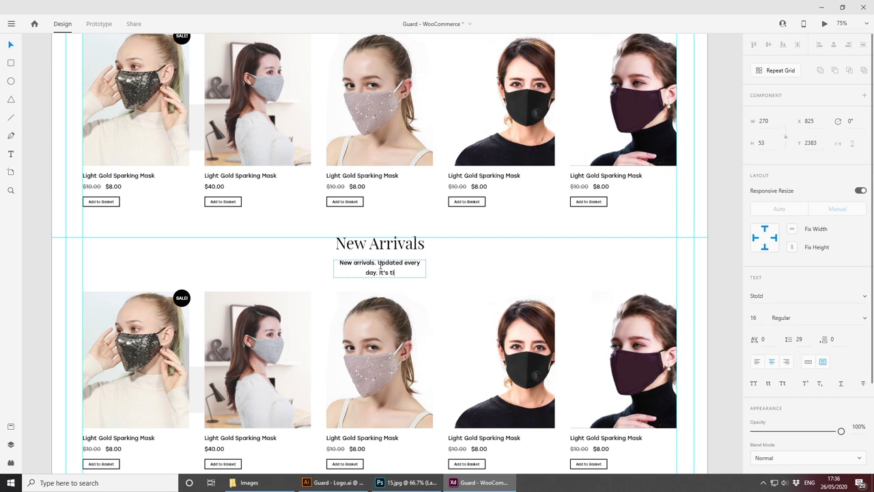
{"action": "type", "text": "me to explo"}
{"action": "type", "text": "re you"}
{"action": "key", "text": "BackSpace"}
{"action": "key", "text": "BackSpace"}
{"action": "key", "text": "BackSpace"}
{"action": "key", "text": "BackSpace"}
{"action": "type", "text": "."}
{"action": "key", "text": "Escape"}
{"action": "key", "text": "Escape"}
Step: Replace the description under Women's Best Sellers with "Our women's bestsellers. They are smooth and soft with adjustable elastic loop."
{"action": "scroll", "coordinate": [462, 252], "scroll_direction": "up", "scroll_amount": 3}
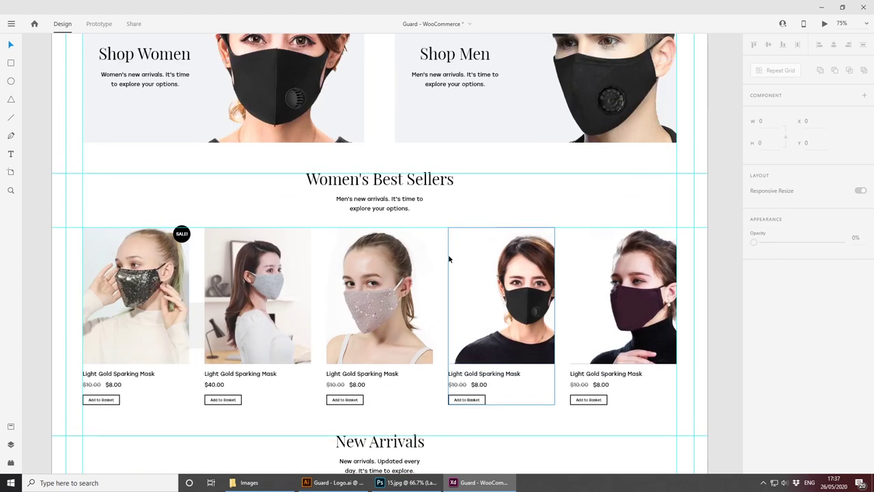
{"action": "scroll", "coordinate": [452, 271], "scroll_direction": "up", "scroll_amount": 1}
{"action": "scroll", "coordinate": [451, 233], "scroll_direction": "up", "scroll_amount": 1}
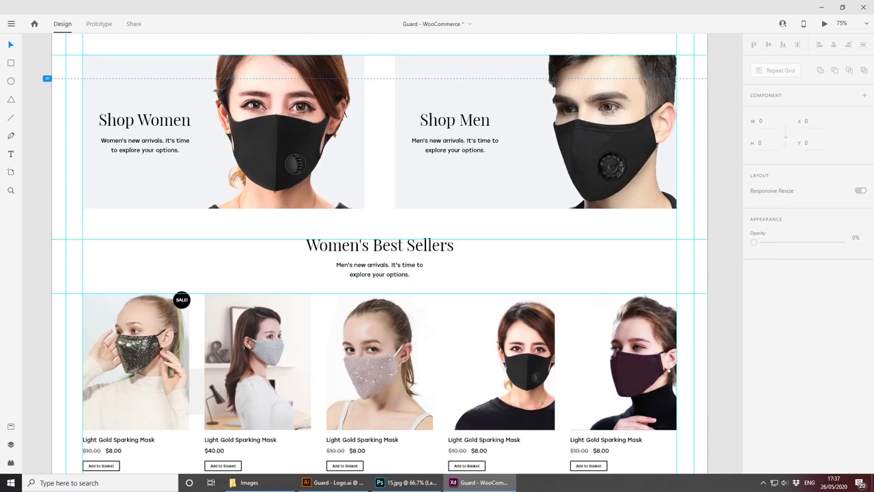
{"action": "left_click", "coordinate": [354, 271]}
{"action": "double_click", "coordinate": [389, 271]}
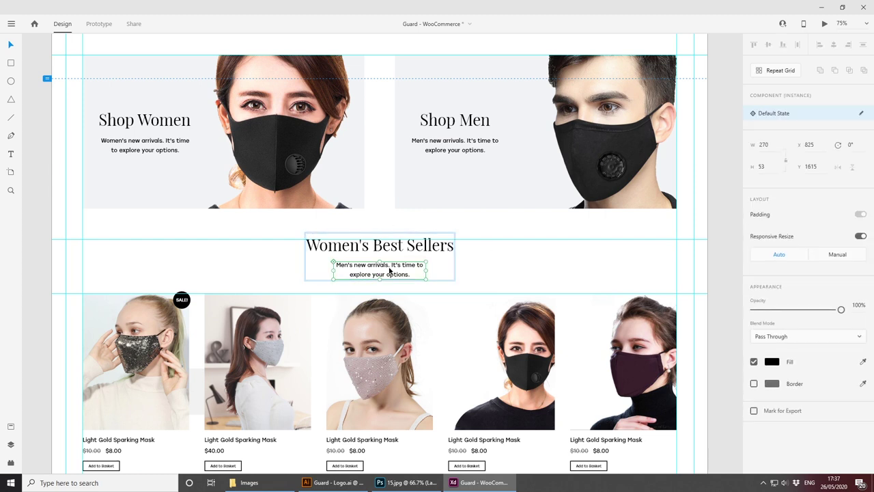
{"action": "double_click", "coordinate": [389, 271]}
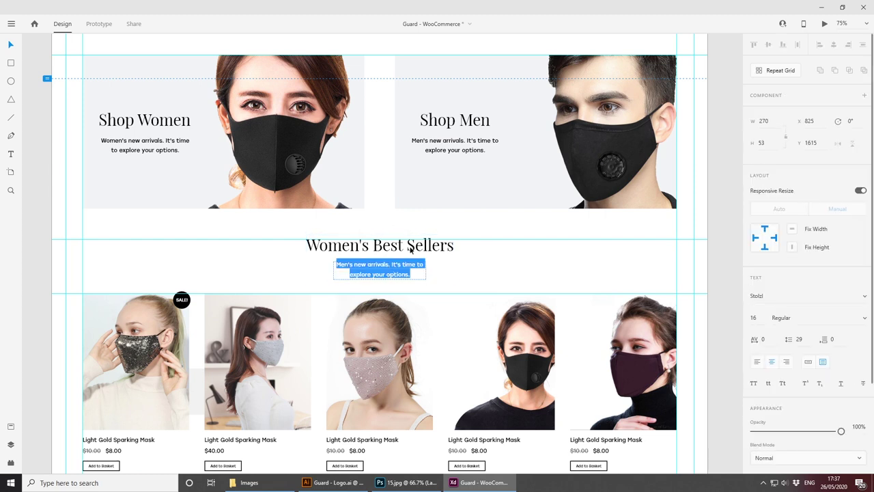
{"action": "key", "text": "BackSpace"}
{"action": "type", "text": "Our"}
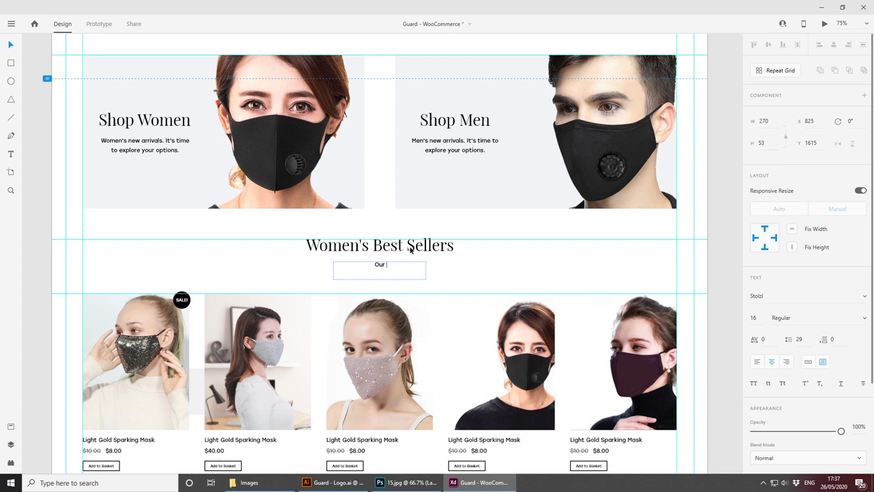
{"action": "type", "text": " women's bestsellers. They are smooth and sof"}
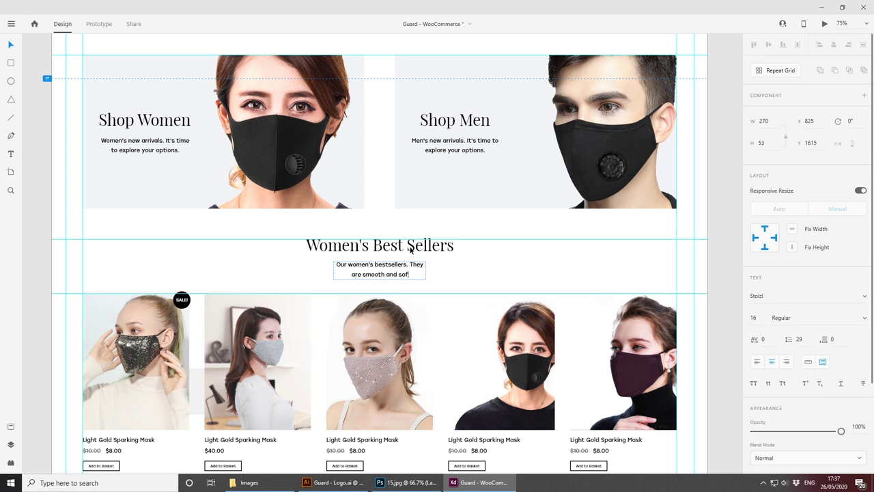
{"action": "type", "text": "djustable elas"}
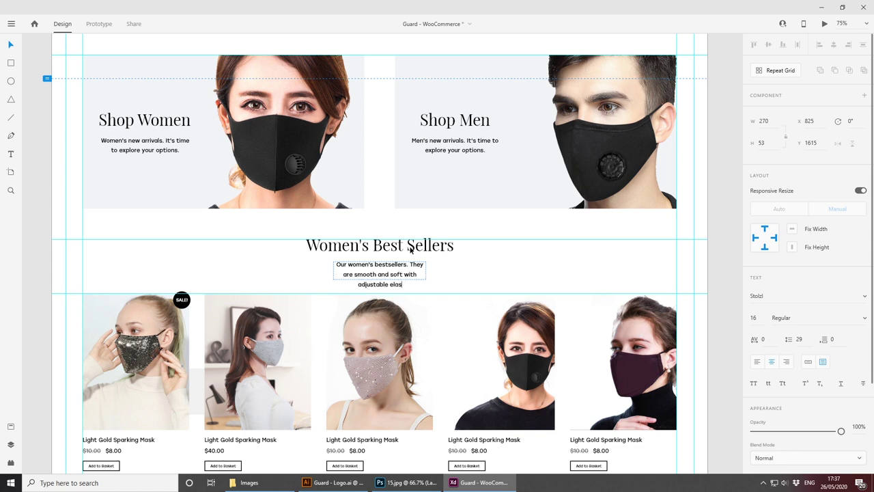
{"action": "type", "text": "tic loop."}
{"action": "key", "text": "Escape"}
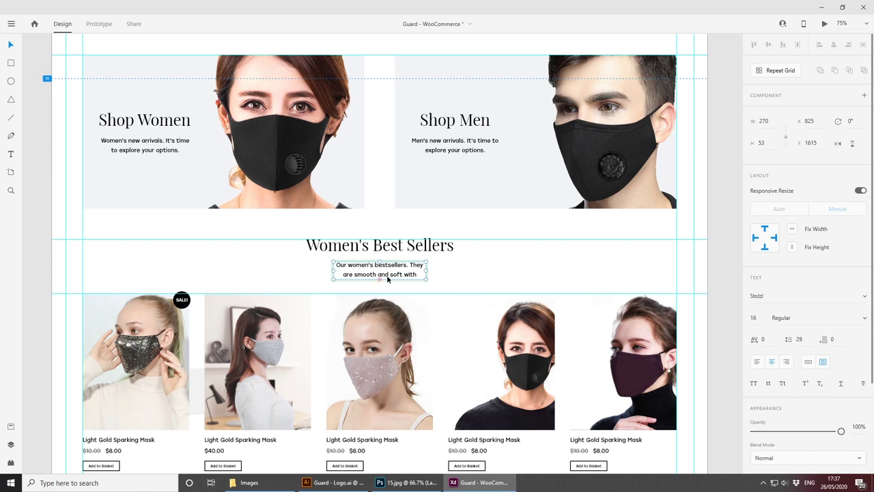
Step: Widen the Women's Best Sellers description box to about 436 px and centre it under the heading
{"action": "left_click_drag", "start_coordinate": [425, 270], "coordinate": [458, 270]}
{"action": "left_click_drag", "start_coordinate": [333, 269], "coordinate": [308, 271]}
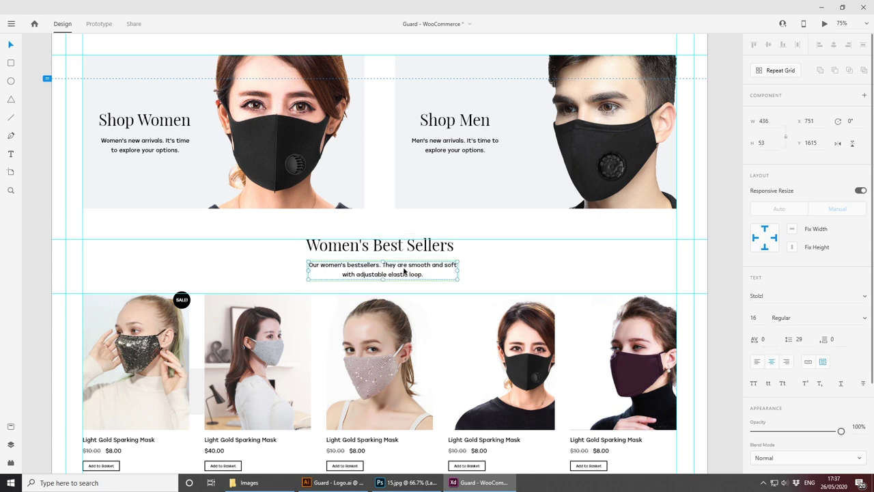
{"action": "left_click_drag", "start_coordinate": [405, 272], "coordinate": [401, 271]}
{"action": "key", "text": "ctrl+z"}
{"action": "left_click_drag", "start_coordinate": [396, 266], "coordinate": [393, 267]}
{"action": "left_click", "coordinate": [500, 275]}
Step: Replace the photo in the first New Arrivals product card with 3.JPG from the Images folder
{"action": "scroll", "coordinate": [492, 297], "scroll_direction": "down", "scroll_amount": 5}
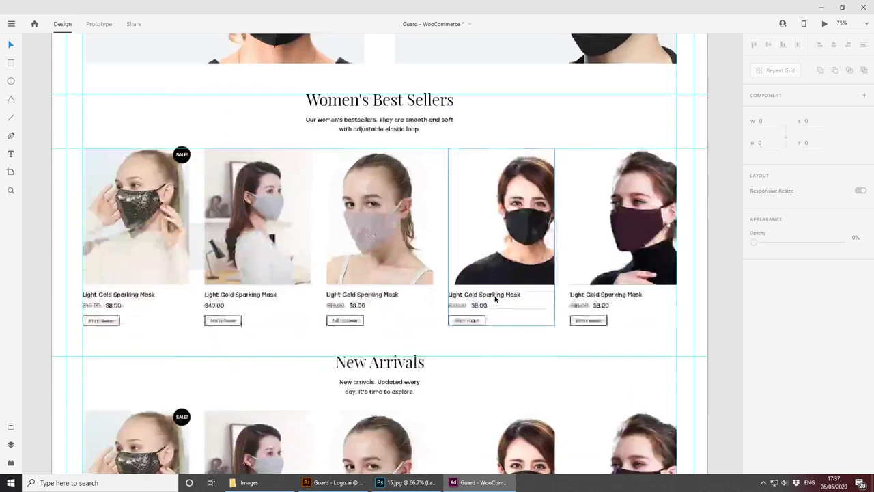
{"action": "scroll", "coordinate": [470, 292], "scroll_direction": "down", "scroll_amount": 5}
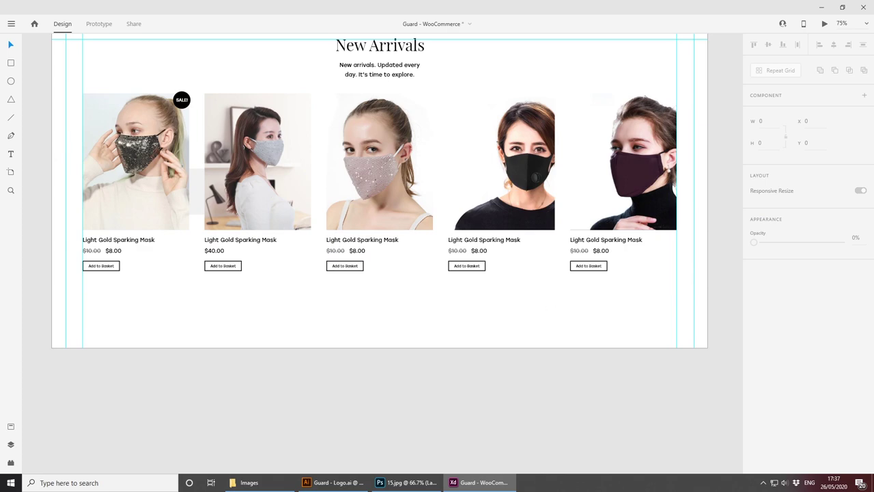
{"action": "key", "text": "ctrl+minus"}
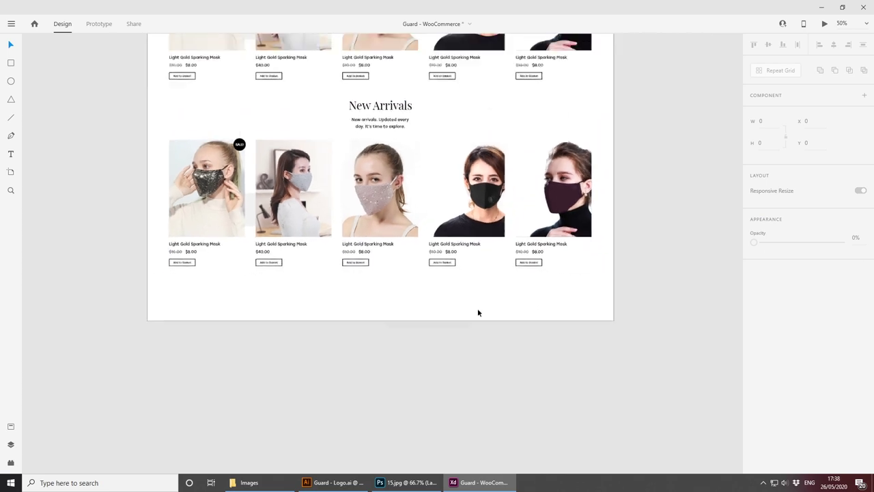
{"action": "left_click_drag", "start_coordinate": [480, 311], "coordinate": [501, 244]}
{"action": "scroll", "coordinate": [500, 243], "scroll_direction": "up", "scroll_amount": 2}
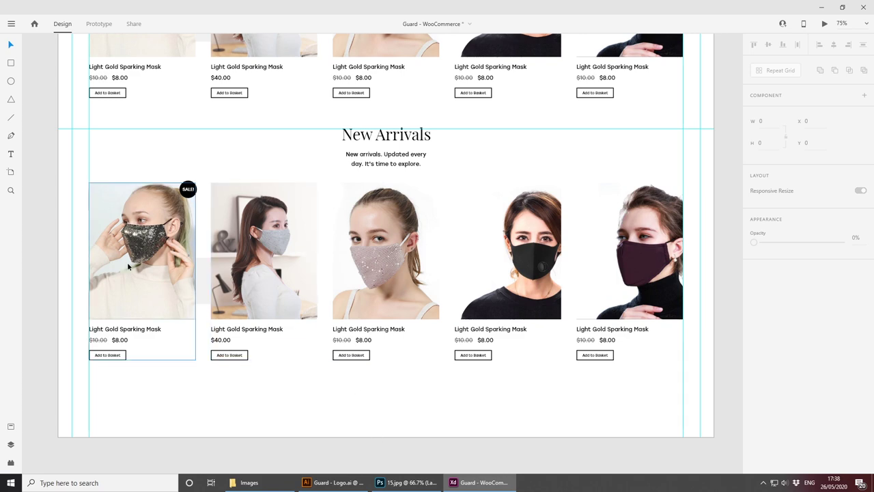
{"action": "key", "text": "alt+Tab"}
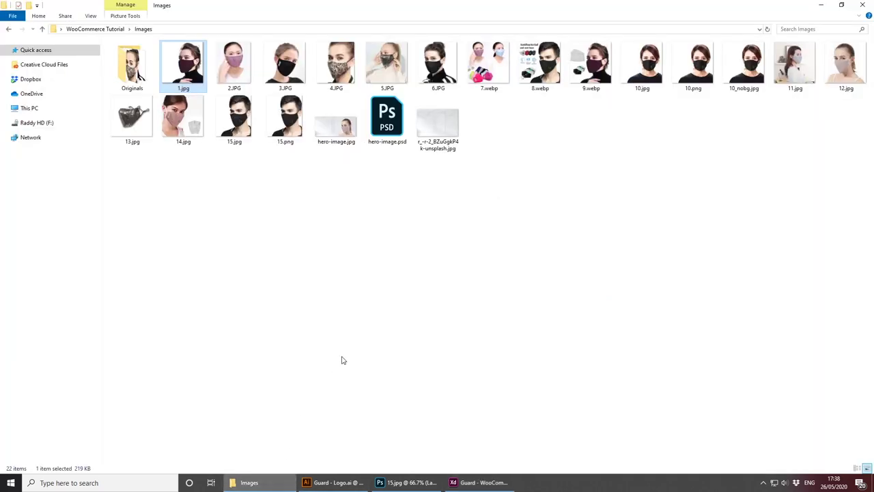
{"action": "left_click_drag", "start_coordinate": [271, 61], "coordinate": [134, 267]}
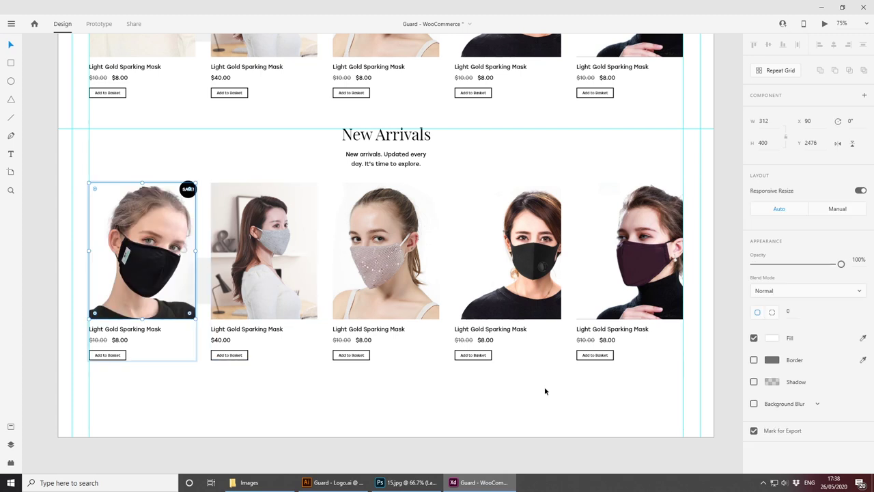
Step: Replace the second New Arrivals card's photo with 14.jpg and the third card's photo with 2.JPG from the Images folder
{"action": "mouse_move", "coordinate": [314, 483]}
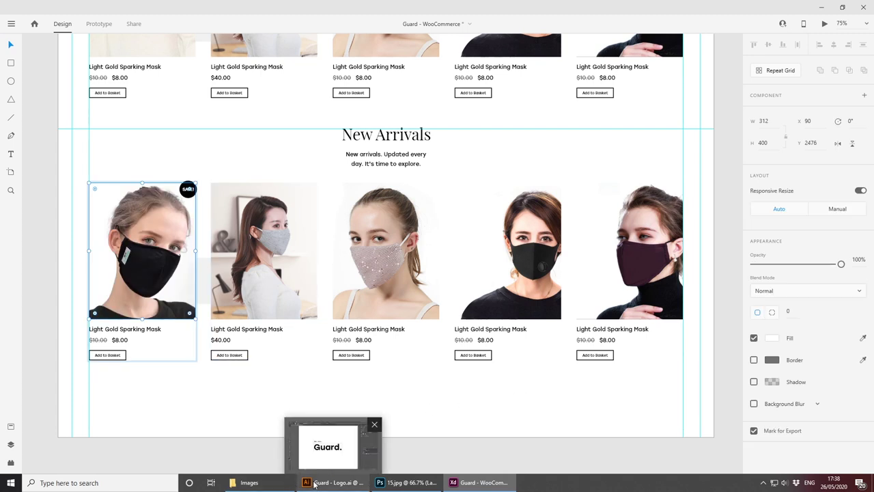
{"action": "mouse_move", "coordinate": [269, 487]}
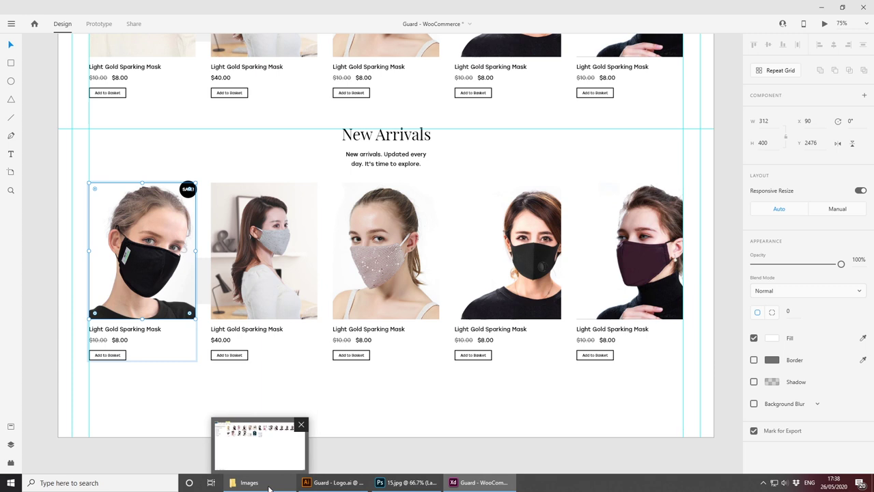
{"action": "left_click", "coordinate": [269, 487]}
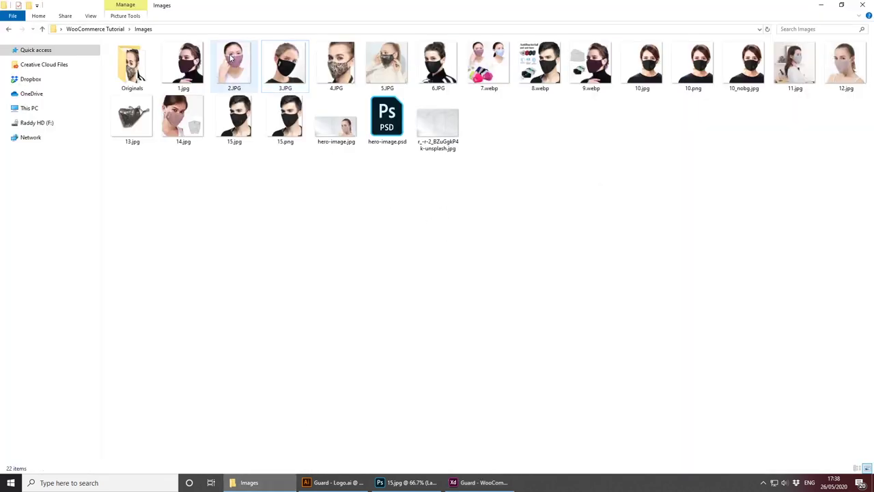
{"action": "left_click_drag", "start_coordinate": [188, 121], "coordinate": [295, 273]}
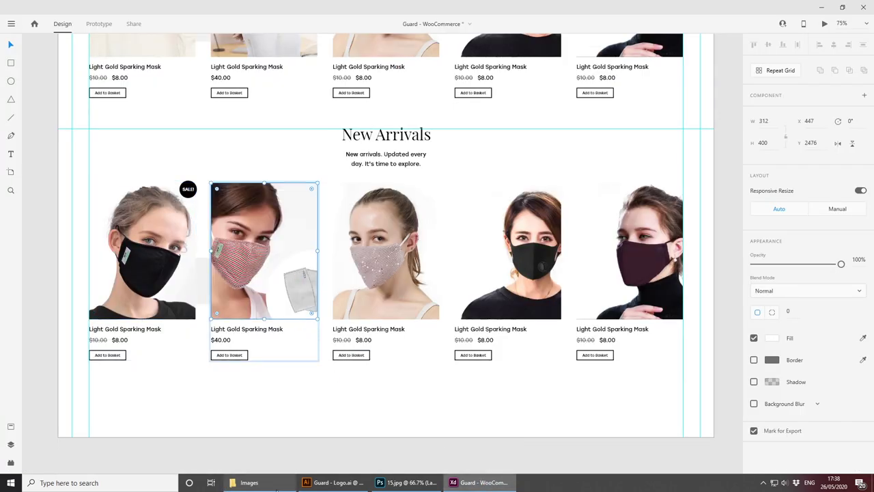
{"action": "mouse_move", "coordinate": [276, 487]}
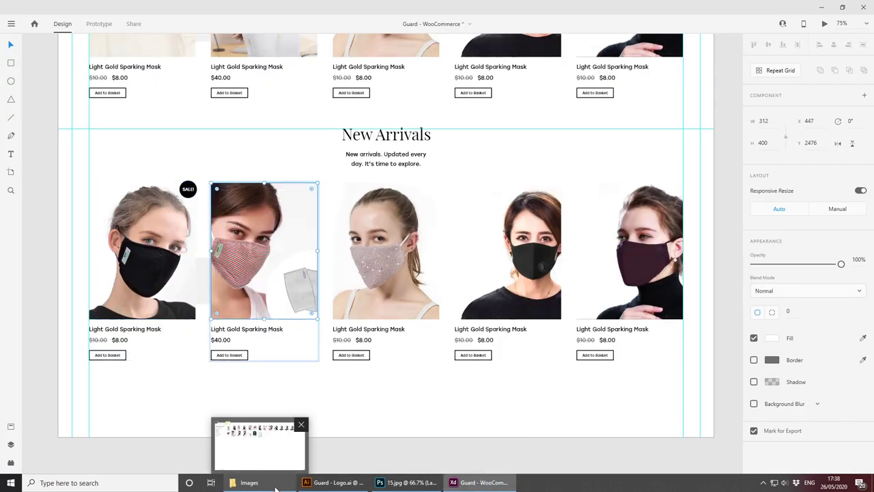
{"action": "left_click", "coordinate": [276, 486]}
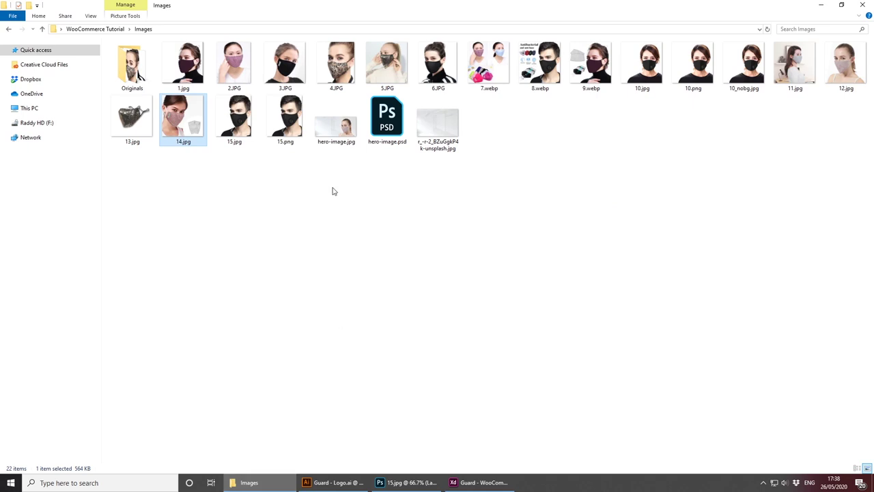
{"action": "left_click_drag", "start_coordinate": [234, 63], "coordinate": [421, 275]}
Step: Replace the fourth New Arrivals card's photo with 4.JPG and the fifth card's photo with 6.JPG
{"action": "left_click", "coordinate": [249, 482]}
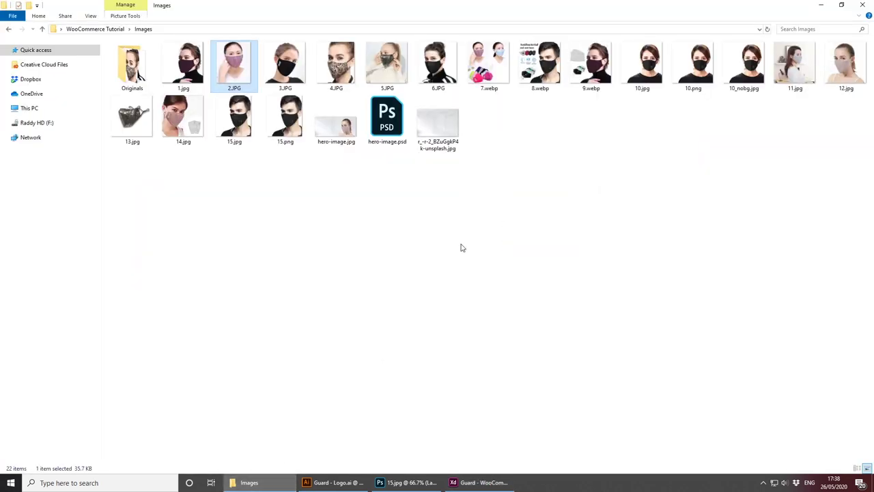
{"action": "left_click_drag", "start_coordinate": [336, 65], "coordinate": [508, 283]}
{"action": "left_click", "coordinate": [277, 483]}
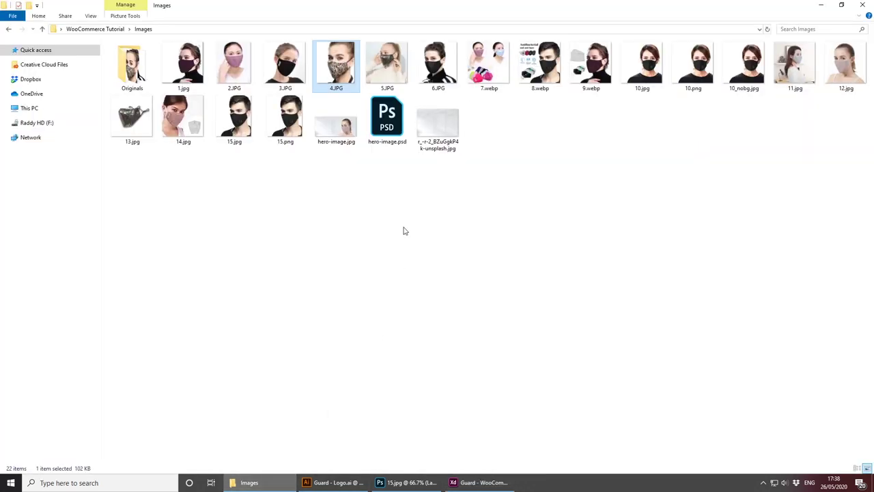
{"action": "left_click_drag", "start_coordinate": [442, 61], "coordinate": [592, 286]}
{"action": "left_click", "coordinate": [488, 426]}
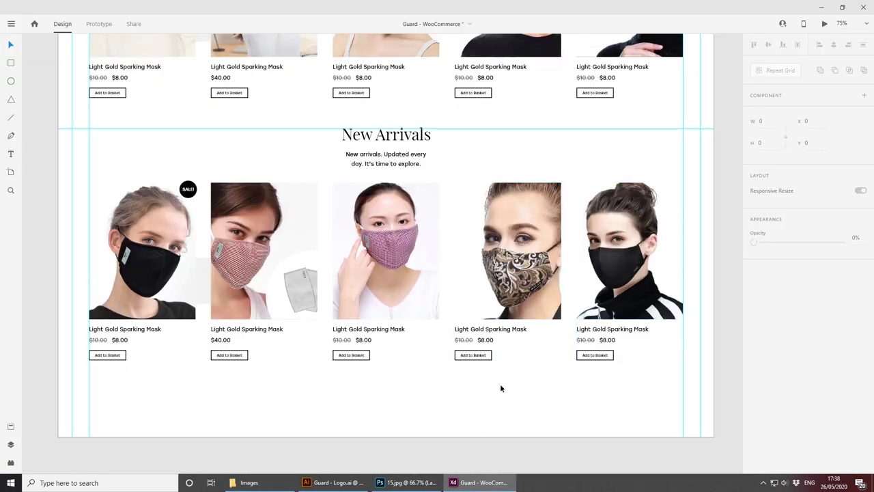
Step: Extend the Home artboard downward to a height of about 4210 px below the New Arrivals section
{"action": "scroll", "coordinate": [501, 381], "scroll_direction": "down", "scroll_amount": 1}
{"action": "key", "text": "ctrl+minus"}
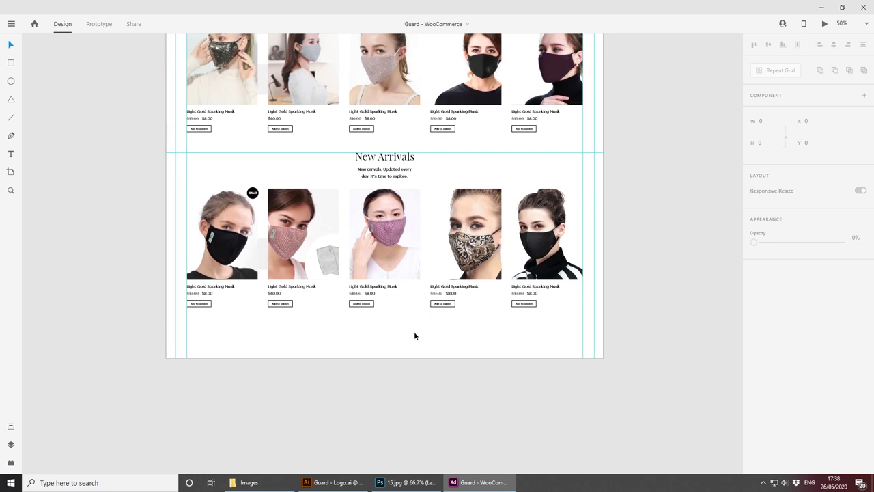
{"action": "scroll", "coordinate": [413, 335], "scroll_direction": "down", "scroll_amount": 3}
{"action": "scroll", "coordinate": [414, 335], "scroll_direction": "up", "scroll_amount": 2}
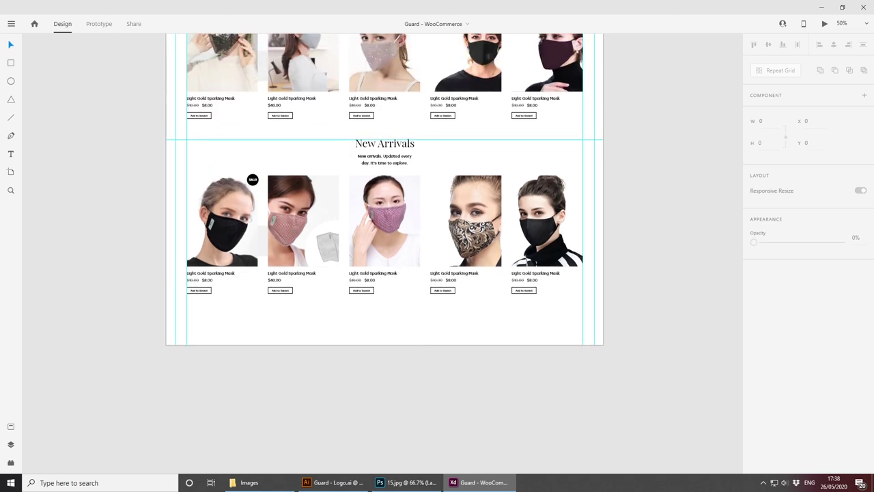
{"action": "left_click", "coordinate": [434, 323]}
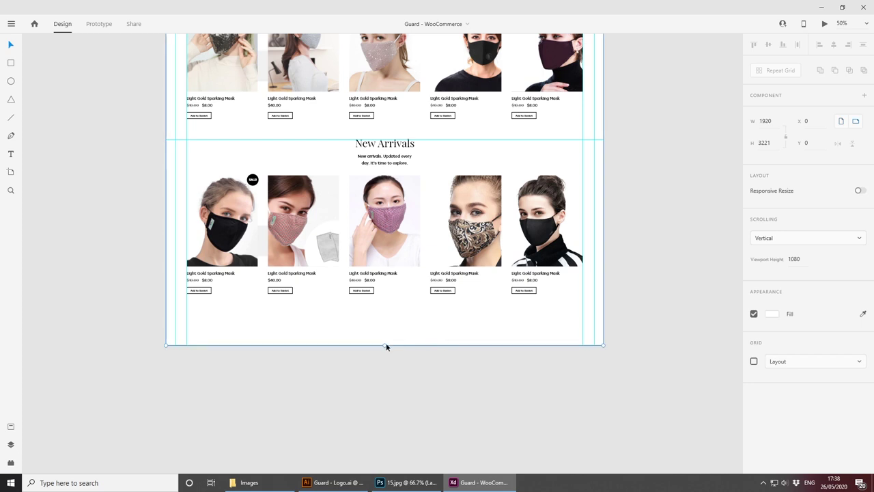
{"action": "left_click_drag", "start_coordinate": [386, 346], "coordinate": [410, 457]}
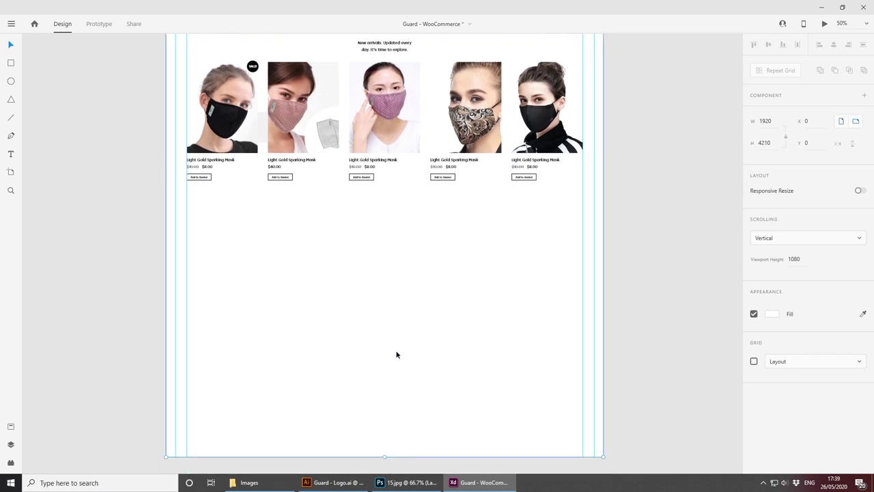
{"action": "left_click", "coordinate": [390, 327]}
Step: Place a rectangle about 255 px wide at Y 2996 below the second New Arrivals card and set its height to 180
{"action": "key", "text": "ctrl+plus"}
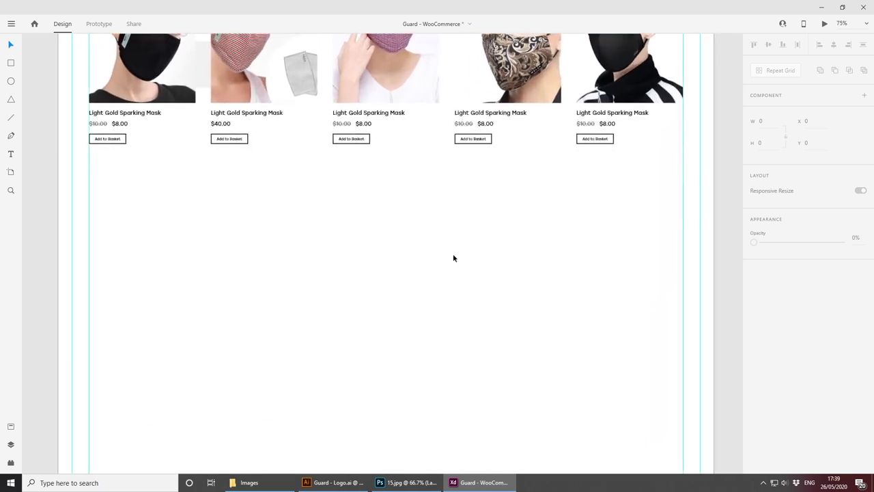
{"action": "left_click_drag", "start_coordinate": [399, 250], "coordinate": [425, 375]}
{"action": "left_click_drag", "start_coordinate": [430, 268], "coordinate": [442, 378]}
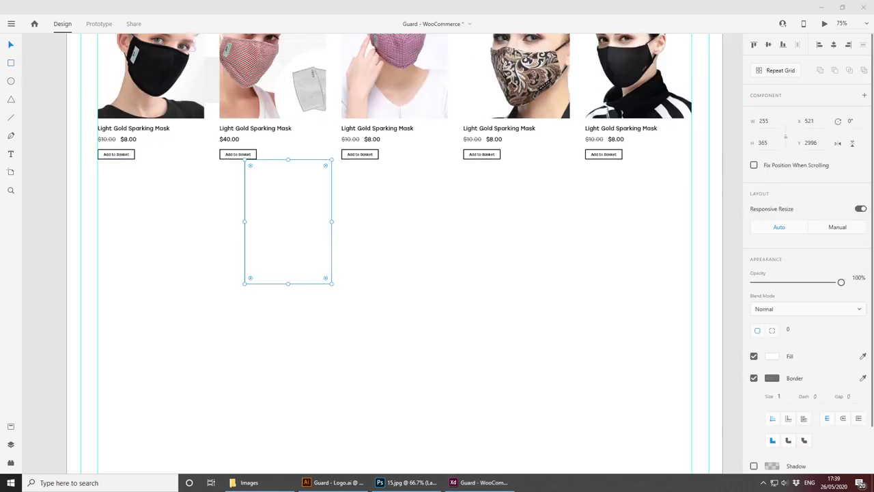
{"action": "left_click", "coordinate": [340, 308]}
{"action": "left_click", "coordinate": [306, 236]}
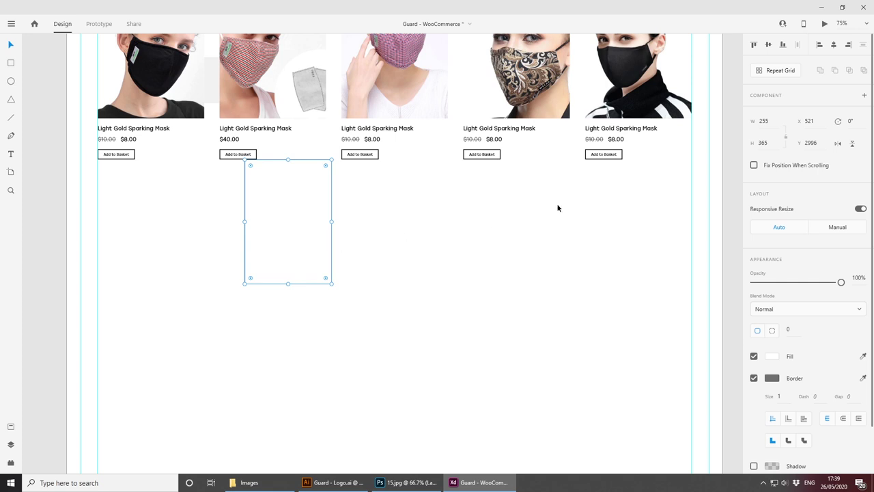
{"action": "left_click", "coordinate": [769, 142]}
{"action": "type", "text": "180"}
{"action": "key", "text": "Return"}
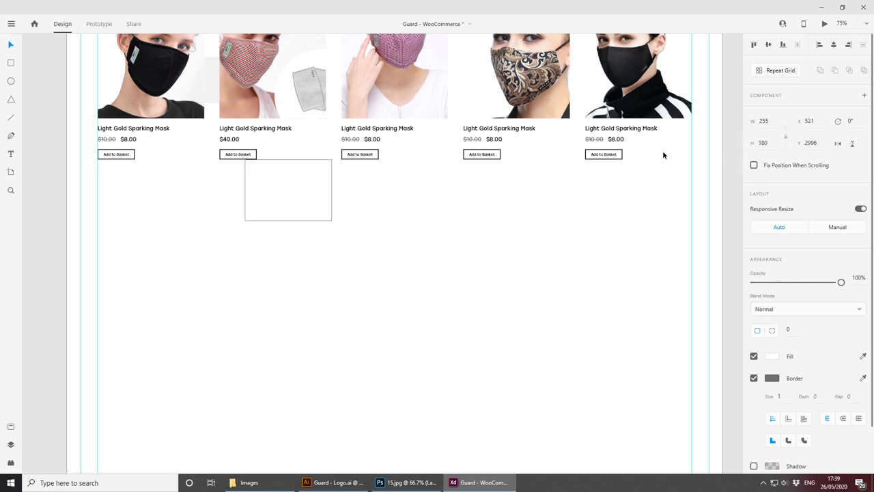
{"action": "left_click", "coordinate": [454, 240]}
{"action": "left_click_drag", "start_coordinate": [382, 222], "coordinate": [415, 380]}
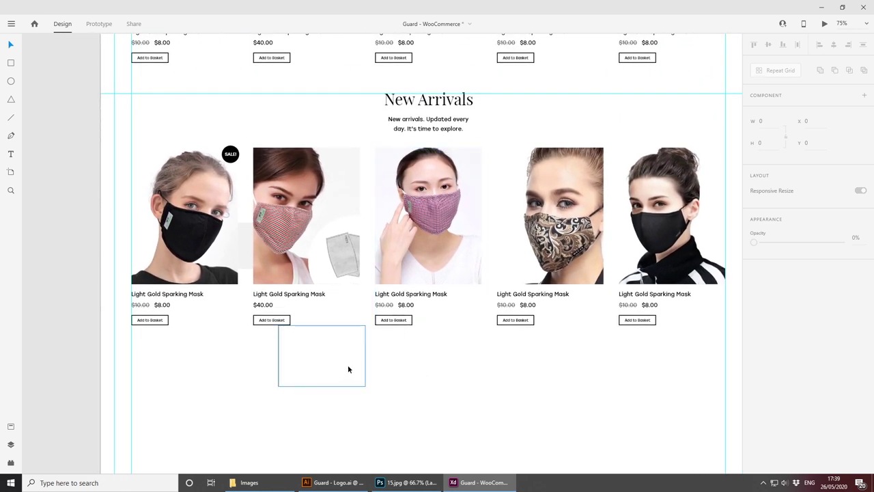
{"action": "scroll", "coordinate": [386, 285], "scroll_direction": "down", "scroll_amount": 4}
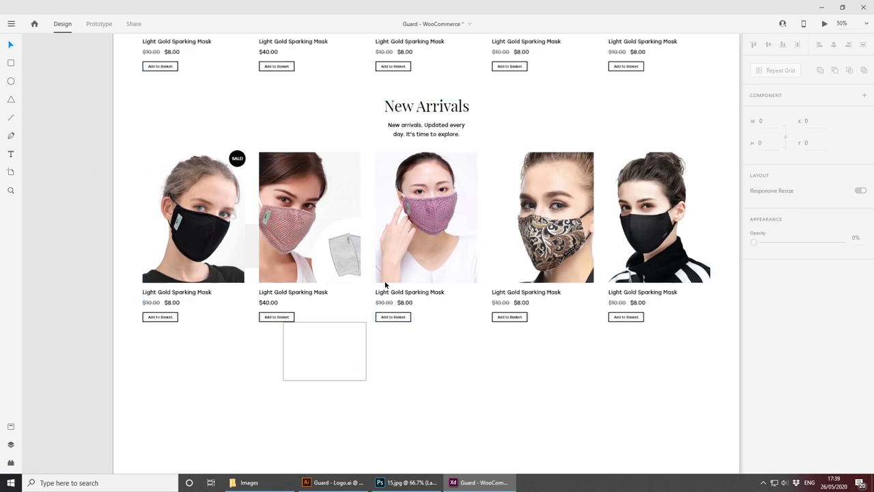
{"action": "left_click_drag", "start_coordinate": [433, 137], "coordinate": [417, 343]}
{"action": "scroll", "coordinate": [363, 157], "scroll_direction": "up", "scroll_amount": 2}
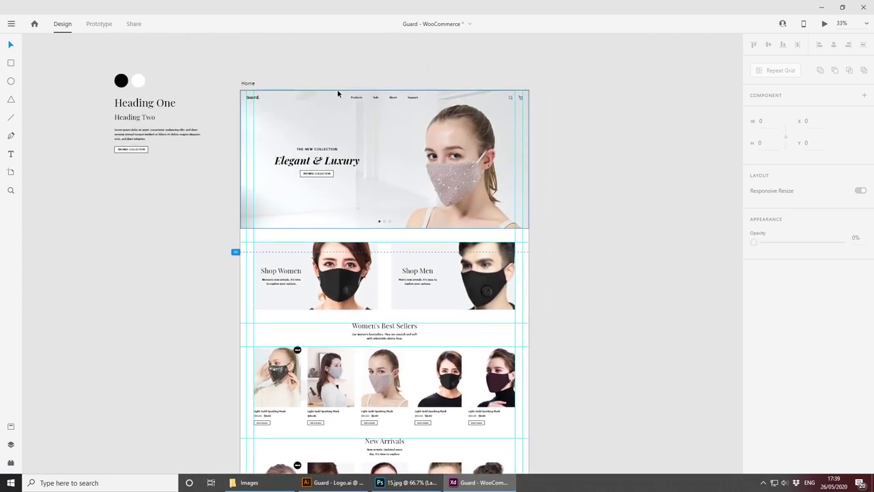
Step: Move the 255 × 180 spacer rectangle down below the horizontal guide, to about X 423, Y 3653
{"action": "left_click_drag", "start_coordinate": [339, 90], "coordinate": [397, 288]}
{"action": "key", "text": "ctrl+plus"}
{"action": "key", "text": "ctrl+plus"}
{"action": "scroll", "coordinate": [351, 344], "scroll_direction": "up", "scroll_amount": 3}
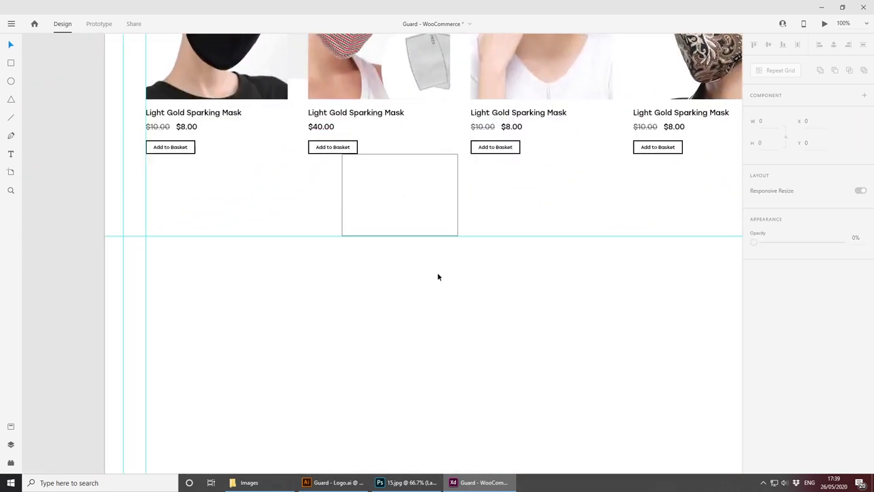
{"action": "scroll", "coordinate": [277, 273], "scroll_direction": "right", "scroll_amount": 3}
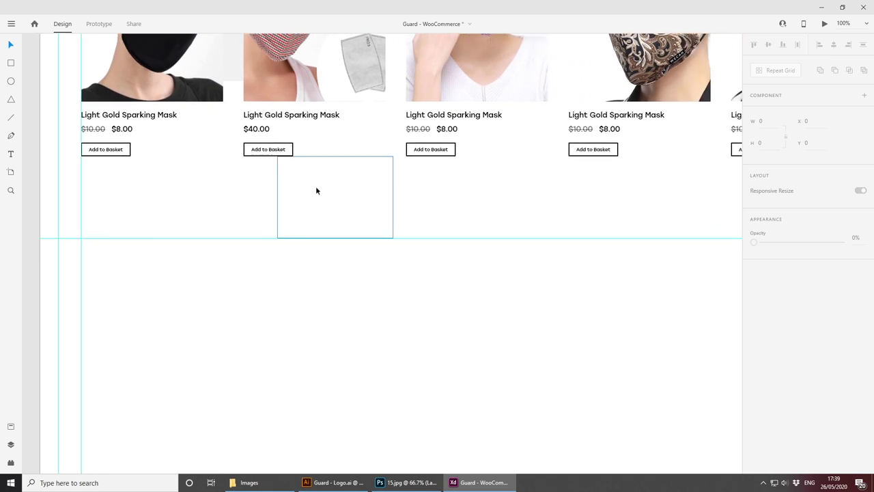
{"action": "left_click_drag", "start_coordinate": [316, 189], "coordinate": [356, 308]}
{"action": "left_click_drag", "start_coordinate": [359, 177], "coordinate": [431, 290]}
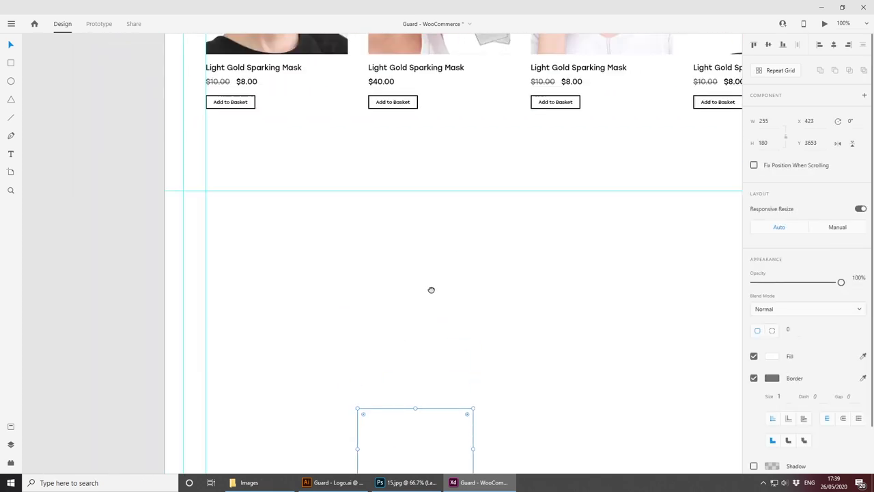
Step: Duplicate the Heading Two component from the style samples beside the Home artboard, placing the copy at about X -559, Y 687
{"action": "left_click_drag", "start_coordinate": [304, 179], "coordinate": [436, 383]}
{"action": "left_click_drag", "start_coordinate": [287, 168], "coordinate": [334, 323]}
{"action": "left_click_drag", "start_coordinate": [261, 116], "coordinate": [408, 423]}
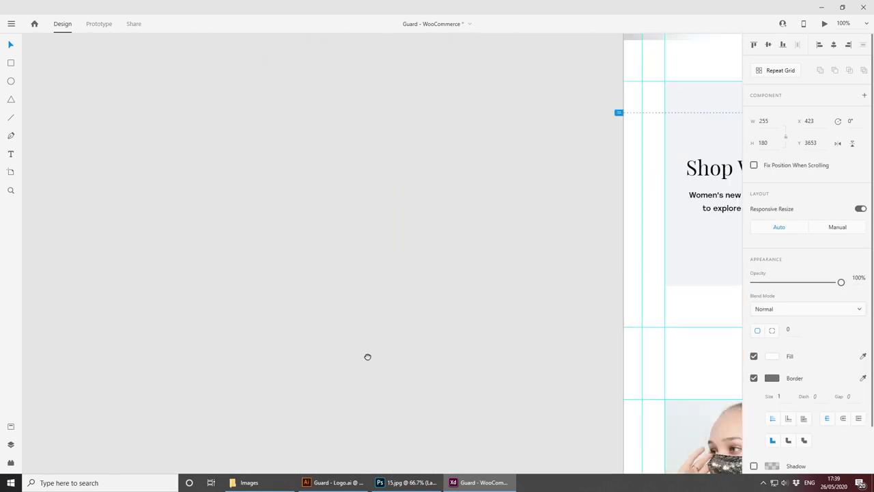
{"action": "scroll", "coordinate": [369, 273], "scroll_direction": "left", "scroll_amount": 10}
{"action": "left_click", "coordinate": [409, 122]}
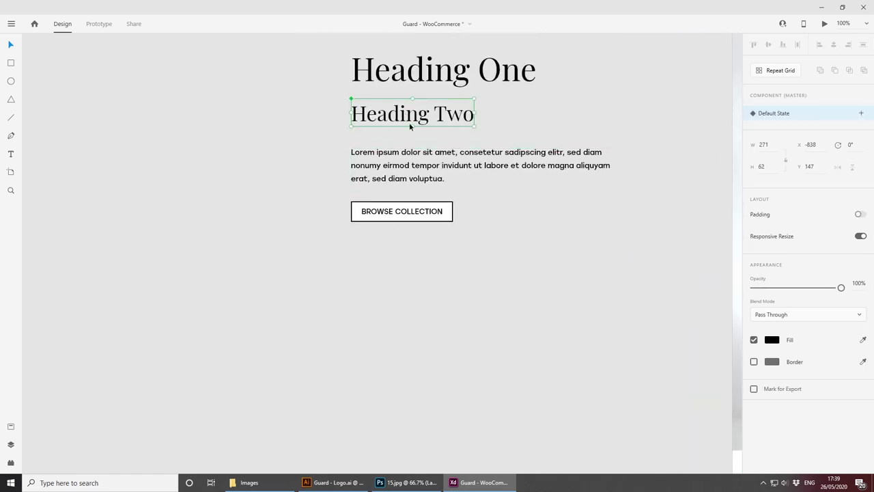
{"action": "left_click_drag", "start_coordinate": [393, 122], "coordinate": [519, 367], "text": "alt"}
Step: Move the Heading Two copy onto the Home artboard below the New Arrivals cards, aligned to the guides at X 90, Y 3176
{"action": "key", "text": "ctrl+minus"}
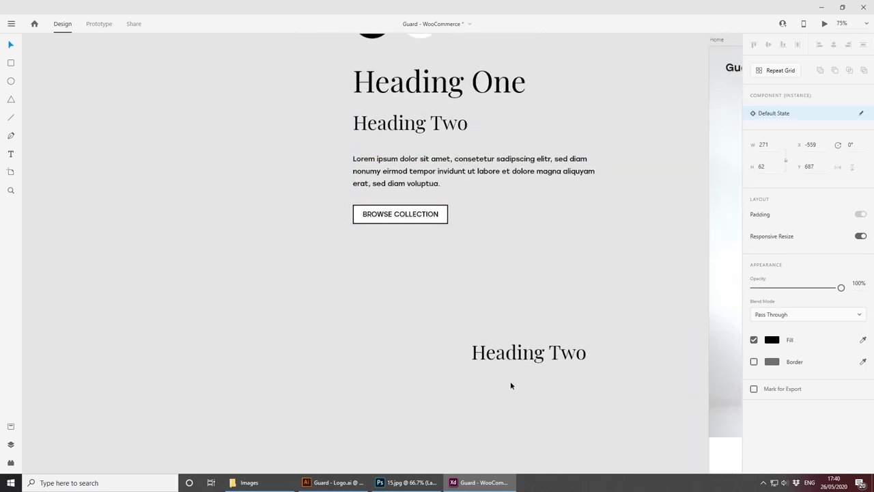
{"action": "left_click_drag", "start_coordinate": [559, 385], "coordinate": [356, 107]}
{"action": "left_click_drag", "start_coordinate": [284, 48], "coordinate": [421, 360]}
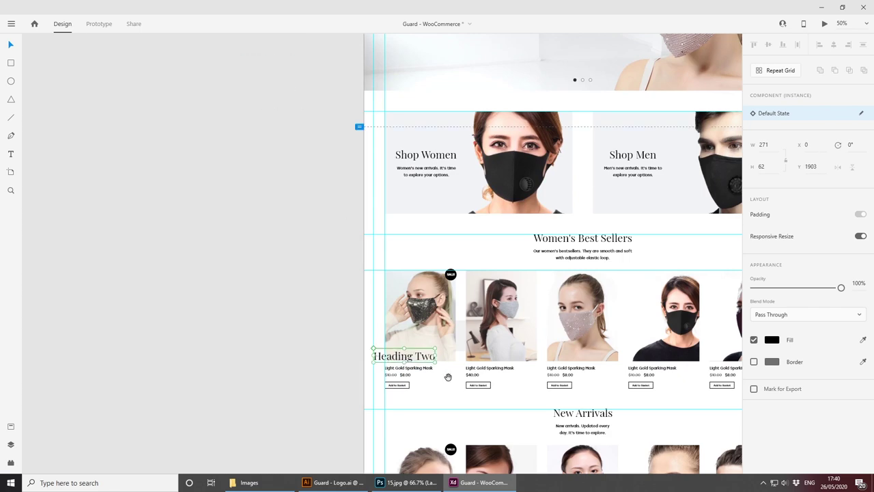
{"action": "left_click_drag", "start_coordinate": [490, 368], "coordinate": [269, 142]}
{"action": "left_click_drag", "start_coordinate": [166, 131], "coordinate": [183, 387]}
{"action": "key", "text": "ctrl+equal"}
{"action": "left_click_drag", "start_coordinate": [251, 416], "coordinate": [384, 250]}
{"action": "key", "text": "ctrl+equal"}
{"action": "left_click_drag", "start_coordinate": [362, 343], "coordinate": [302, 284]}
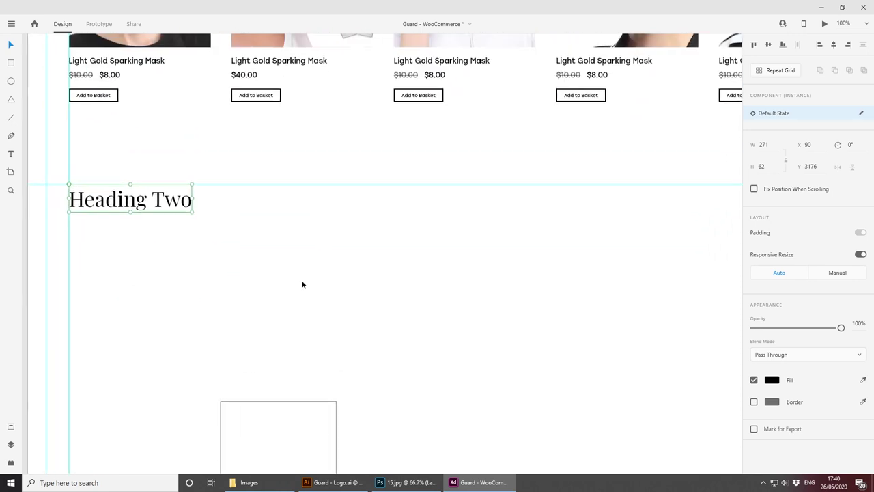
Step: Replace the heading's text with "Sign up to Guards newsletter and get updates about our latest arrivals and exclusive sales." over three lines
{"action": "double_click", "coordinate": [171, 203]}
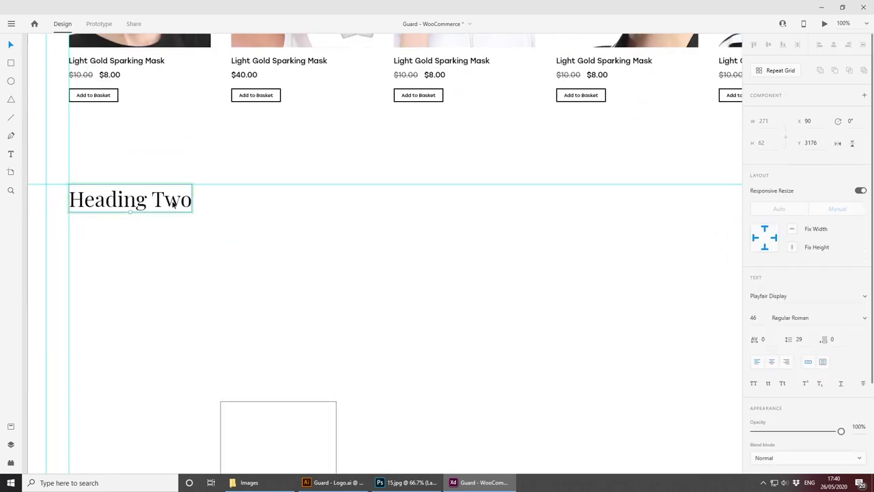
{"action": "key", "text": "ctrl+a"}
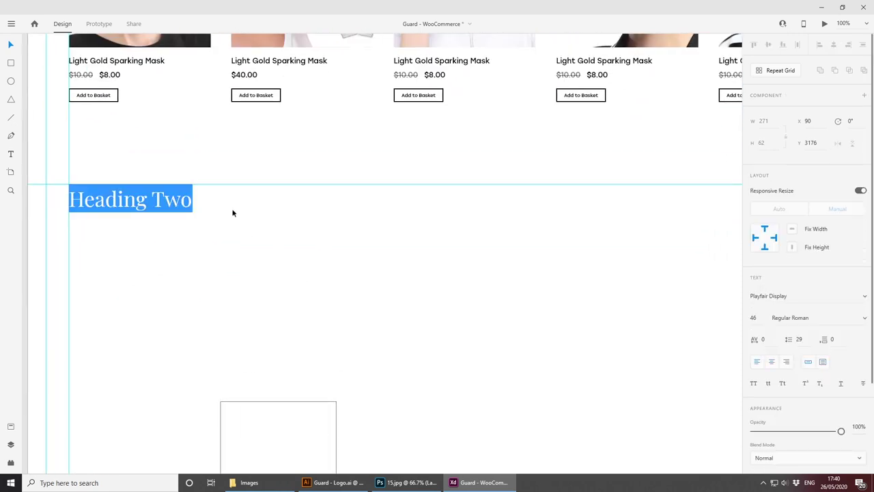
{"action": "type", "text": "Sign up to "}
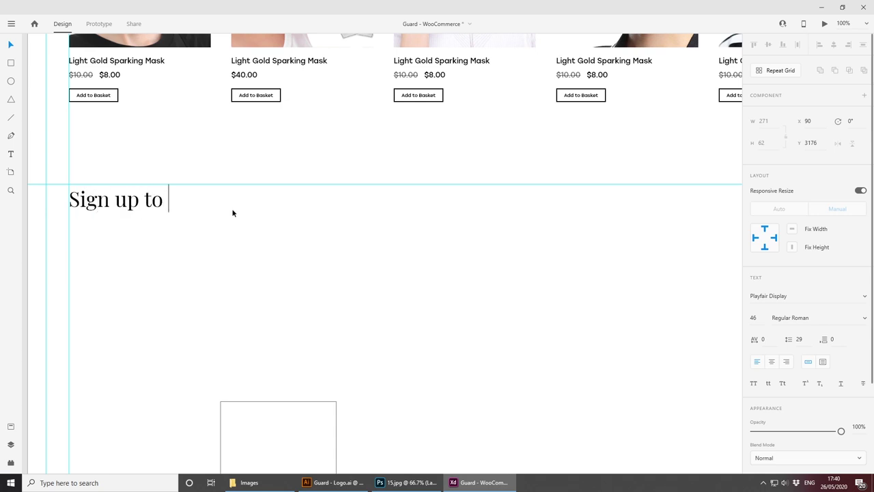
{"action": "type", "text": "Guards "}
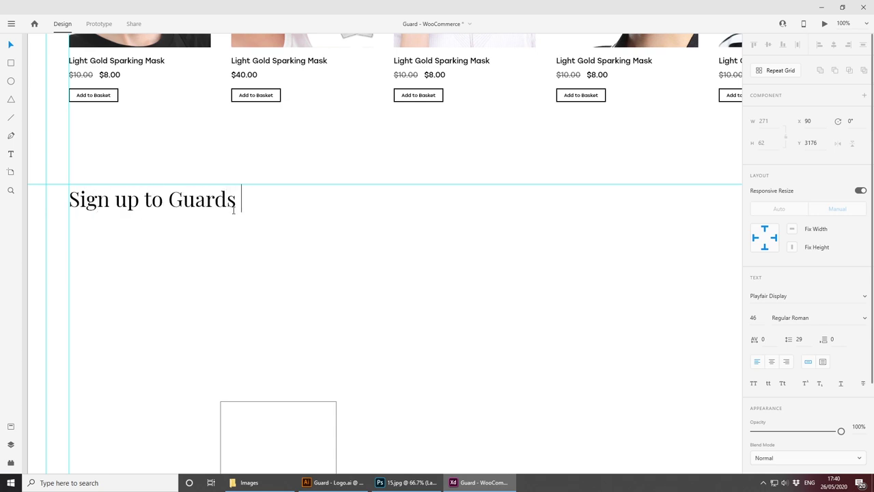
{"action": "type", "text": "newsletter and "}
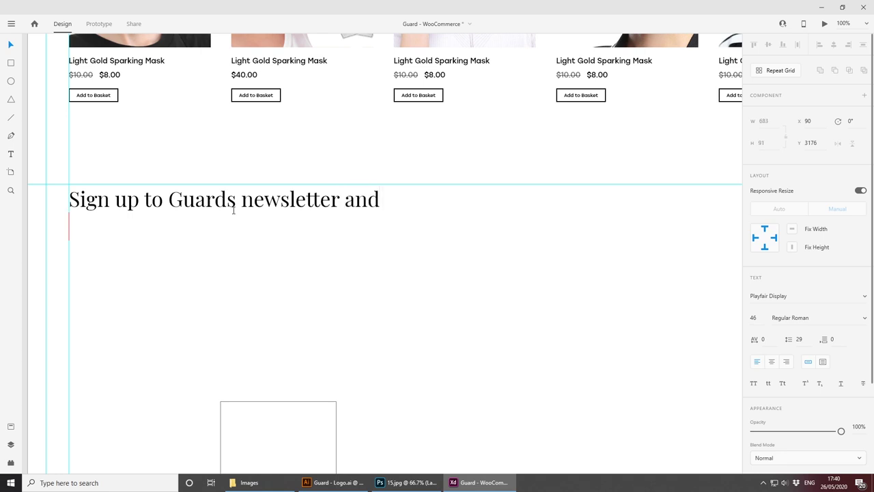
{"action": "type", "text": "get updates a"}
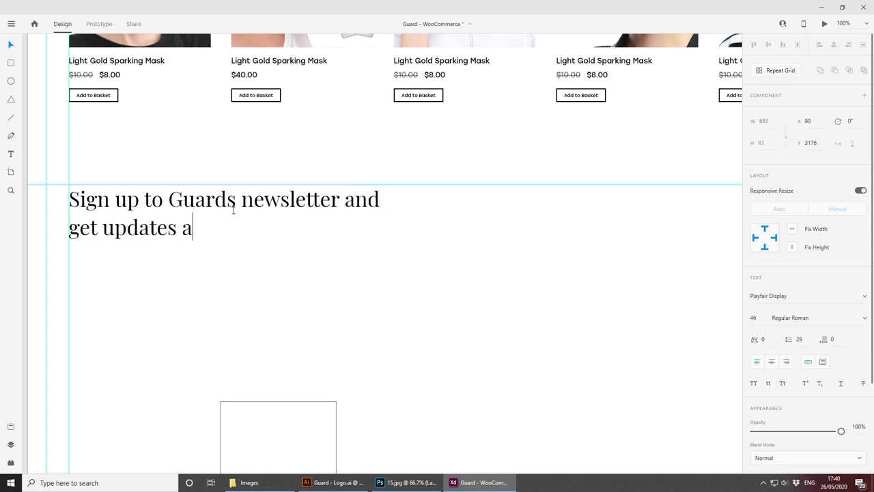
{"action": "type", "text": "bout our pro"}
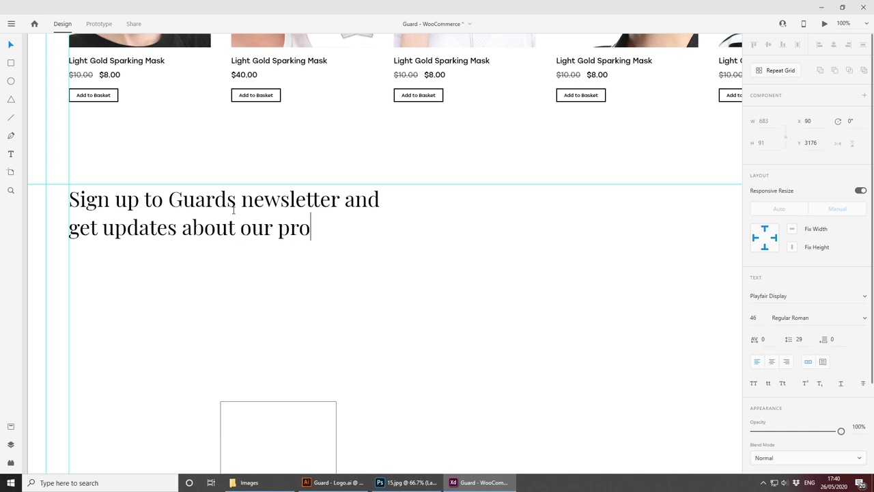
{"action": "key", "text": "BackSpace"}
{"action": "key", "text": "BackSpace"}
{"action": "key", "text": "BackSpace"}
{"action": "type", "text": "latest p"}
{"action": "key", "text": "BackSpace"}
{"action": "type", "text": "a"}
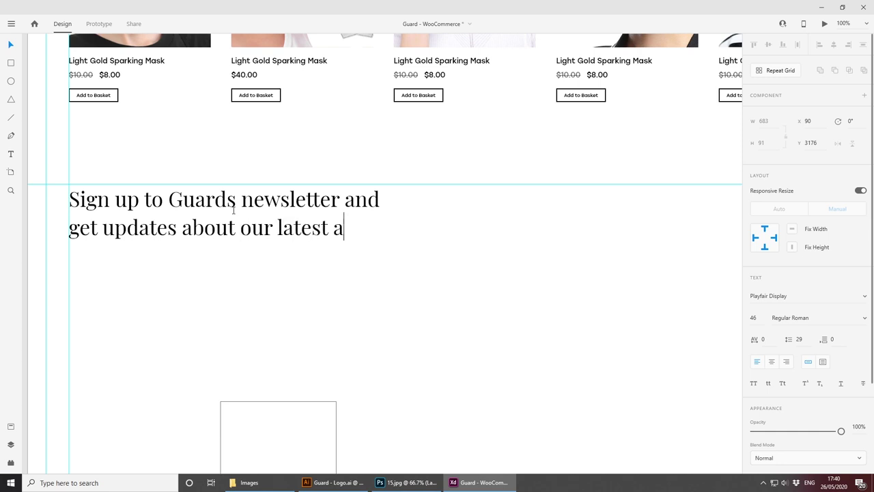
{"action": "type", "text": "rrivals and "}
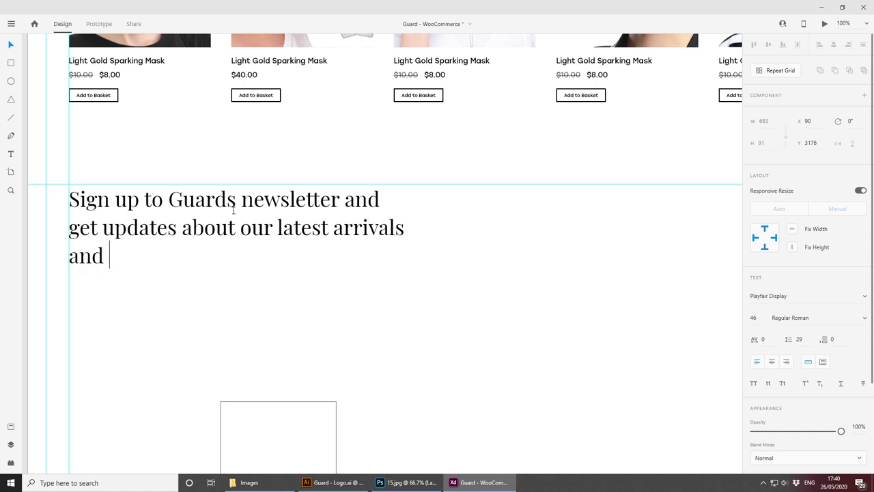
{"action": "type", "text": "exclusive e"}
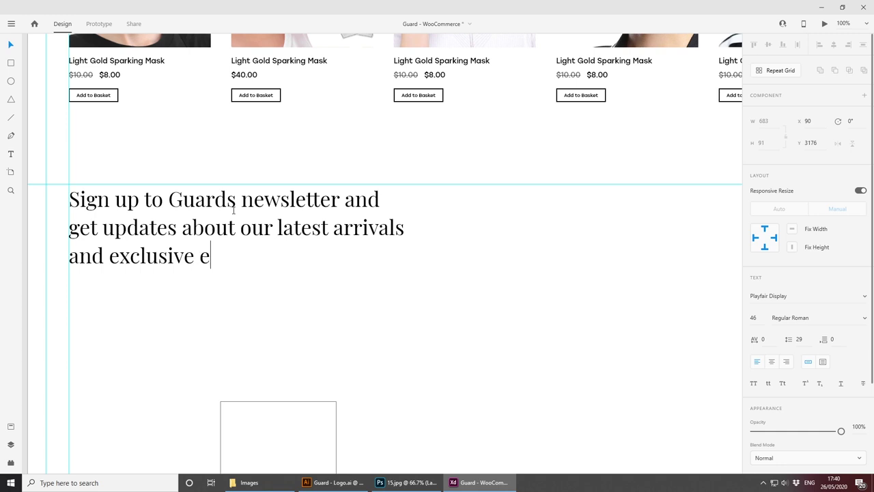
{"action": "key", "text": "BackSpace"}
{"action": "type", "text": "sales."}
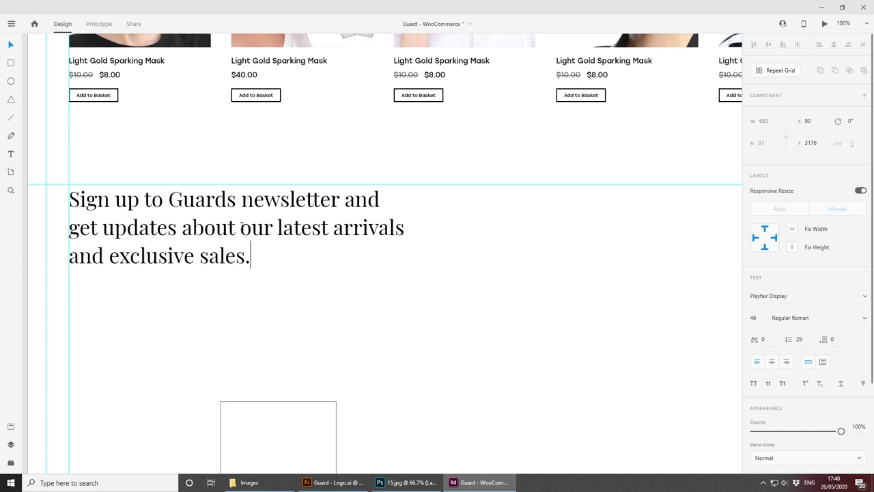
Step: Change the font style of the whole newsletter heading to Italic
{"action": "key", "text": "ctrl+a"}
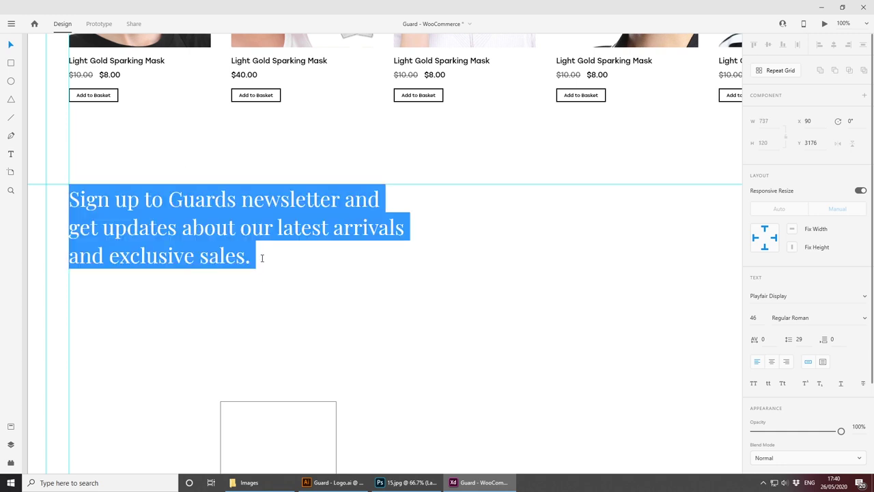
{"action": "left_click", "coordinate": [860, 321]}
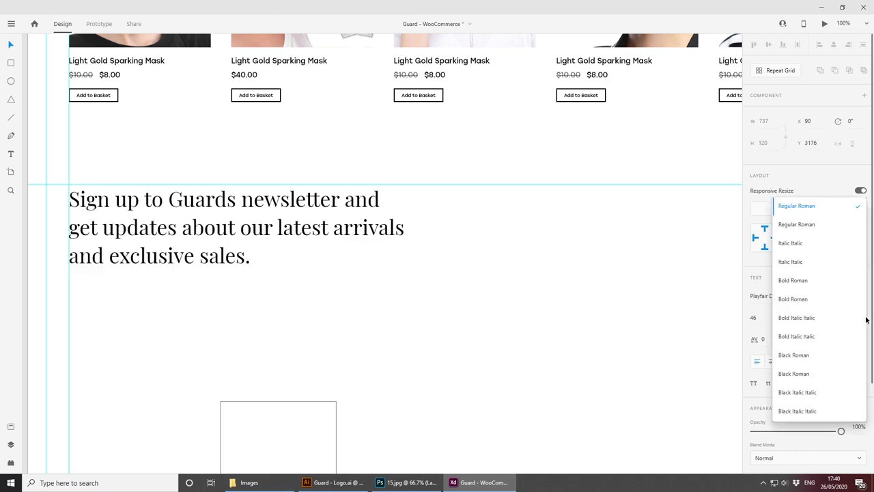
{"action": "left_click", "coordinate": [830, 242]}
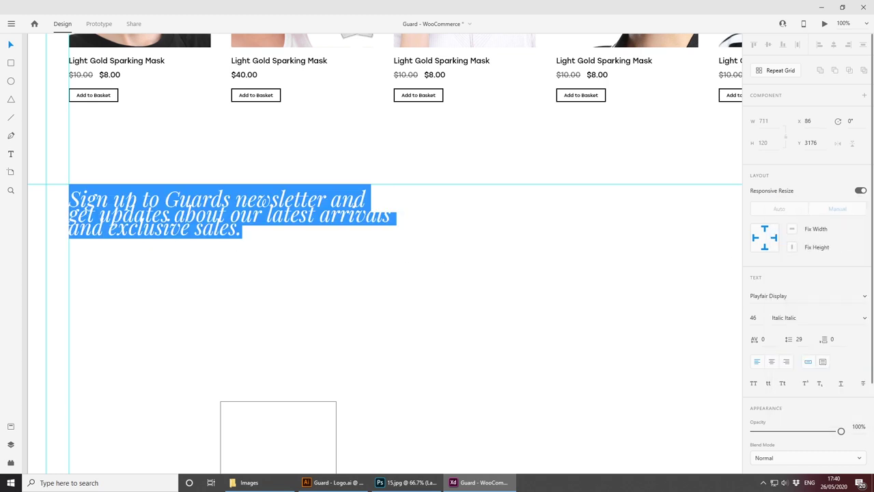
{"action": "key", "text": "Escape"}
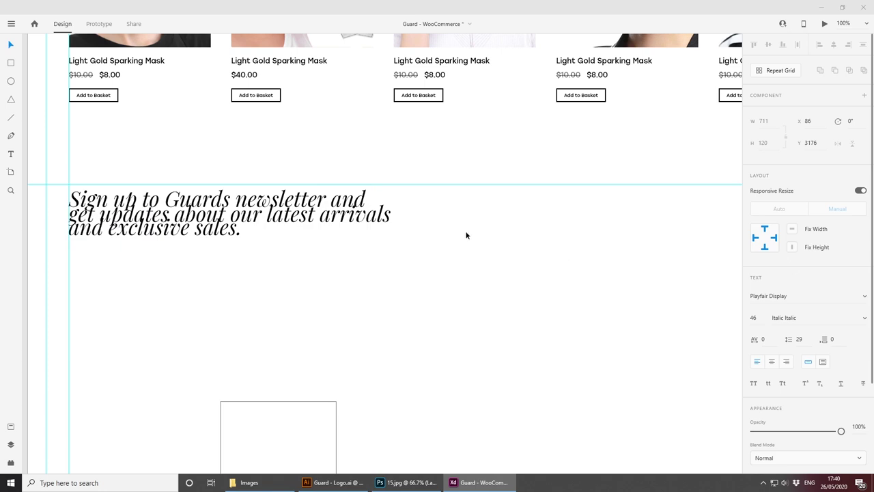
Step: Set the newsletter heading's line spacing to 62
{"action": "double_click", "coordinate": [284, 219]}
{"action": "left_click", "coordinate": [799, 339]}
{"action": "type", "text": "62"}
{"action": "key", "text": "Return"}
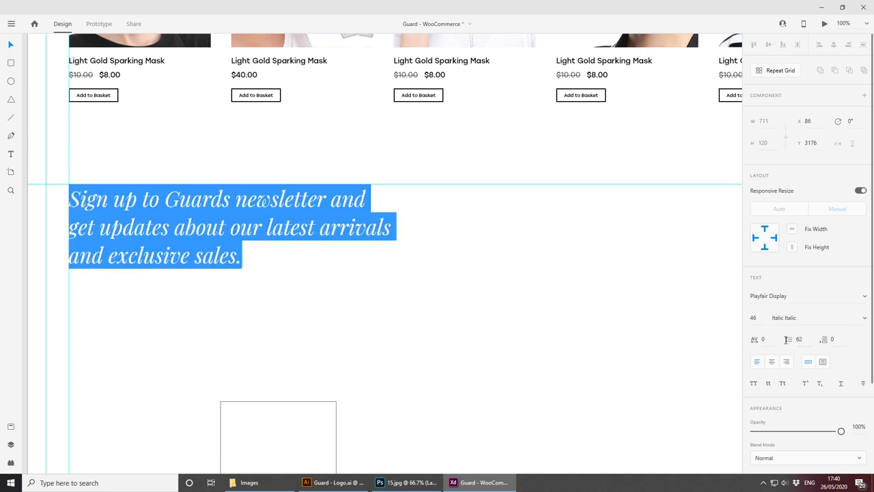
{"action": "key", "text": "Escape"}
{"action": "left_click", "coordinate": [319, 367]}
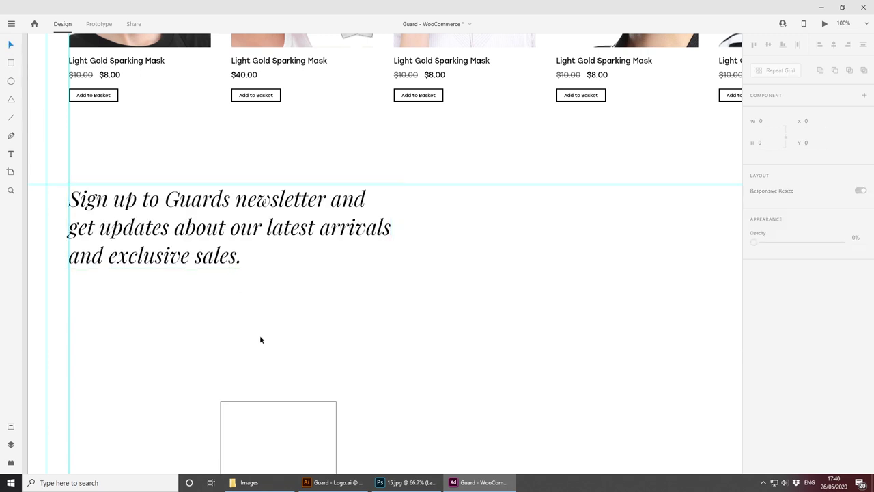
Step: Nudge the newsletter heading into line with the content guide, to X 90, Y 3162
{"action": "key", "text": "ctrl+plus"}
{"action": "left_click_drag", "start_coordinate": [157, 249], "coordinate": [490, 364]}
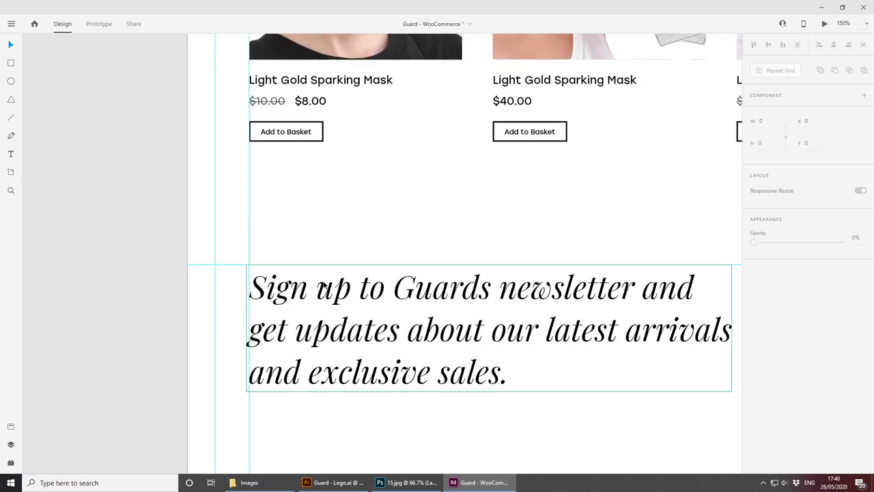
{"action": "left_click", "coordinate": [319, 286]}
{"action": "left_click_drag", "start_coordinate": [320, 287], "coordinate": [325, 283]}
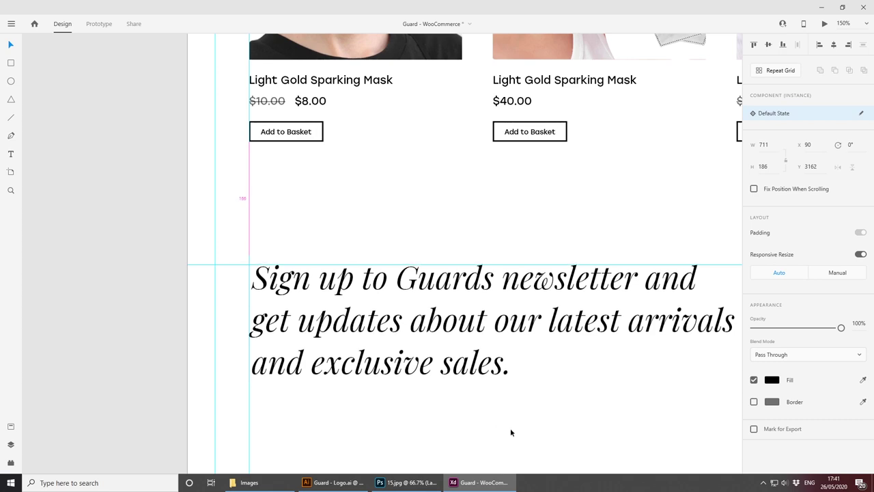
Step: Draw a horizontal line about 465 px wide at Y 3278.5, opposite the newsletter heading and ending at the far content guide
{"action": "key", "text": "ctrl+minus"}
{"action": "key", "text": "ctrl+minus"}
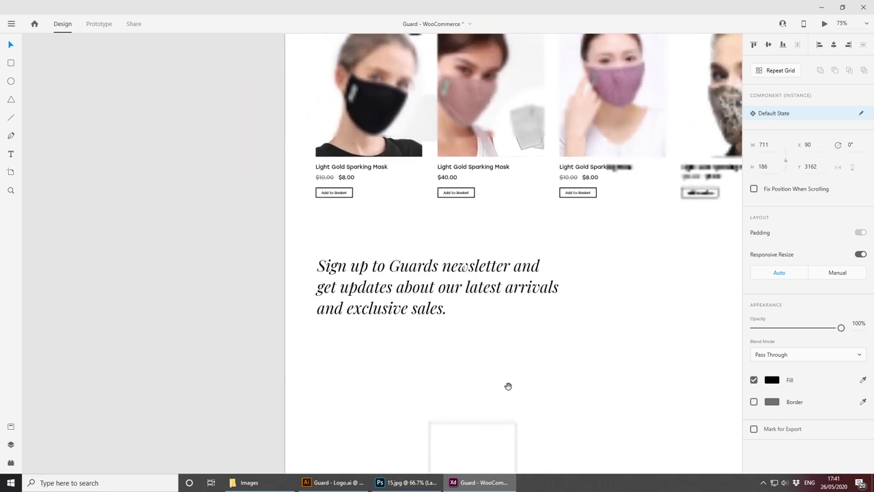
{"action": "left_click_drag", "start_coordinate": [507, 387], "coordinate": [414, 345]}
{"action": "left_click_drag", "start_coordinate": [548, 343], "coordinate": [392, 326]}
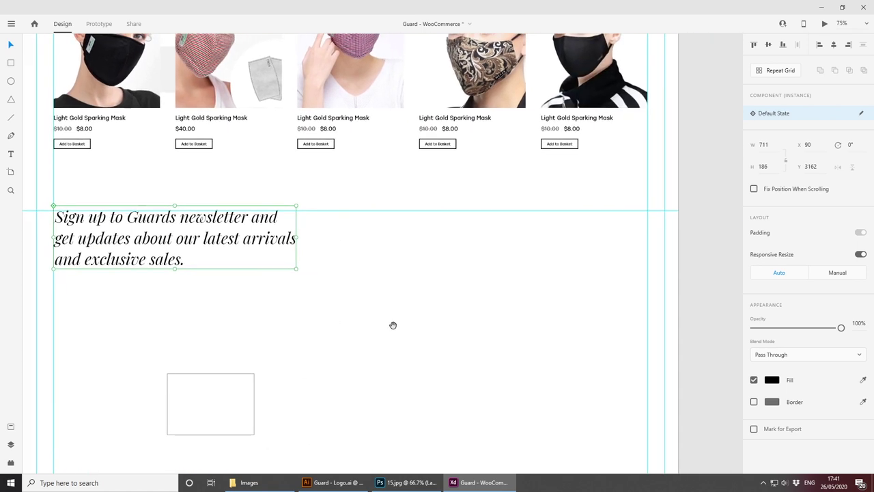
{"action": "left_click", "coordinate": [410, 329]}
{"action": "scroll", "coordinate": [434, 296], "scroll_direction": "left", "scroll_amount": 2}
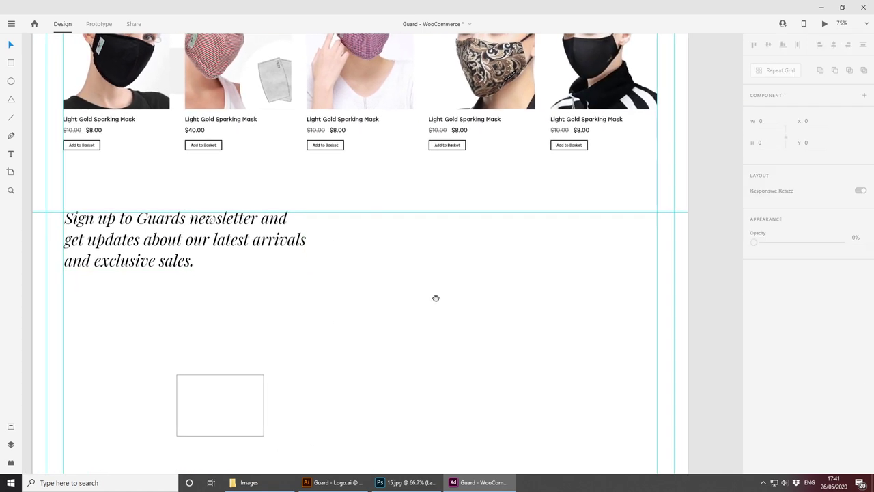
{"action": "left_click", "coordinate": [10, 117]}
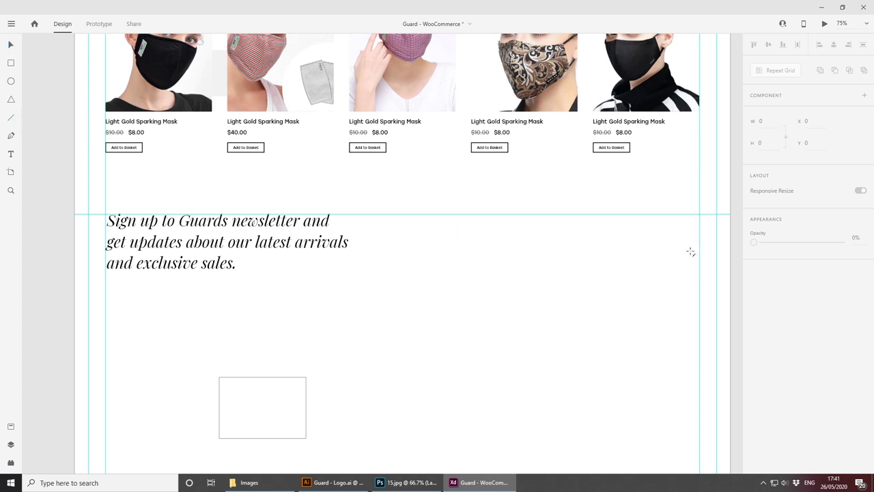
{"action": "left_click_drag", "start_coordinate": [694, 250], "coordinate": [559, 251]}
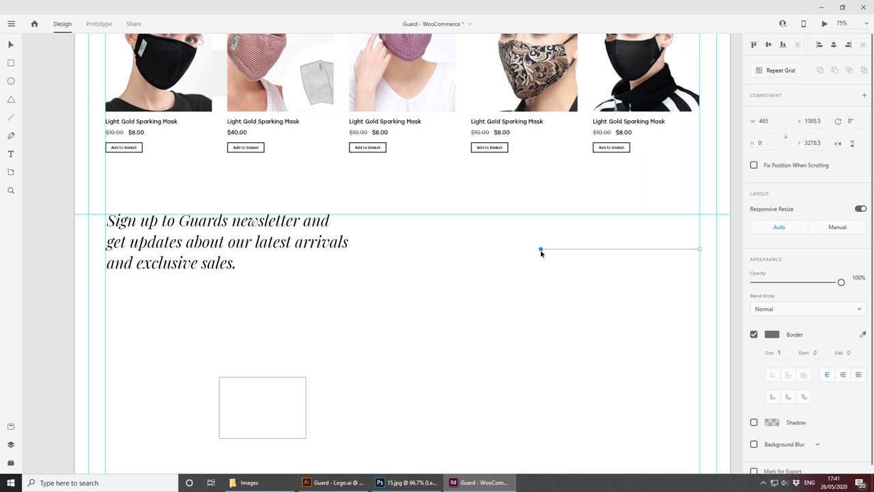
Step: Set the newsletter line's border colour to black and deselect it
{"action": "left_click", "coordinate": [772, 334]}
{"action": "left_click", "coordinate": [637, 351]}
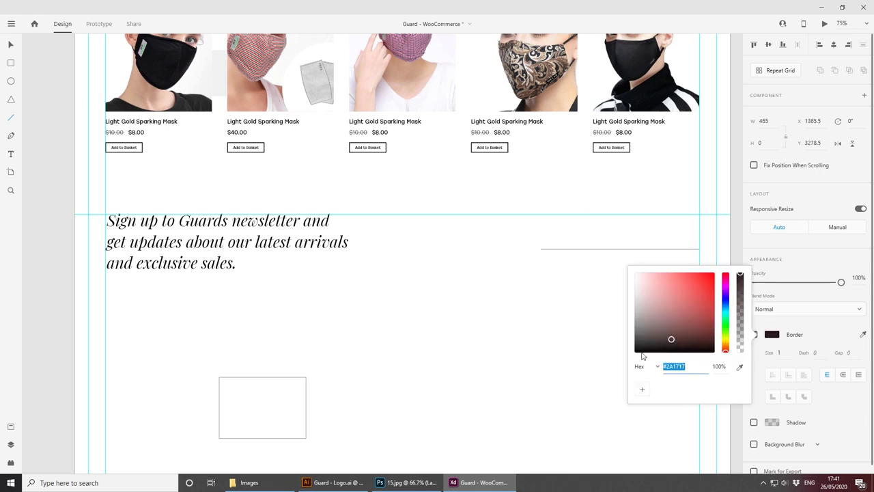
{"action": "type", "text": "v"}
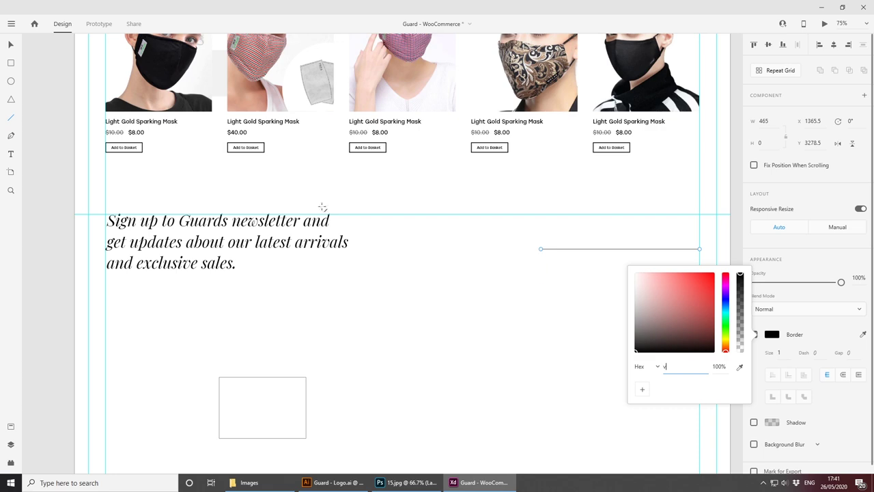
{"action": "left_click", "coordinate": [12, 44]}
{"action": "left_click", "coordinate": [448, 320]}
Step: Copy the body paragraph from the style samples and place it over the newsletter line, its start aligned with the line at X 1366, Y 3255
{"action": "left_click_drag", "start_coordinate": [487, 258], "coordinate": [524, 368]}
{"action": "left_click_drag", "start_coordinate": [246, 140], "coordinate": [486, 389]}
{"action": "left_click_drag", "start_coordinate": [287, 75], "coordinate": [496, 382]}
{"action": "left_click_drag", "start_coordinate": [495, 203], "coordinate": [475, 359]}
{"action": "left_click_drag", "start_coordinate": [436, 192], "coordinate": [416, 269]}
{"action": "left_click", "coordinate": [363, 179]}
{"action": "scroll", "coordinate": [499, 326], "scroll_direction": "down", "scroll_amount": 15}
{"action": "scroll", "coordinate": [499, 326], "scroll_direction": "right", "scroll_amount": 6}
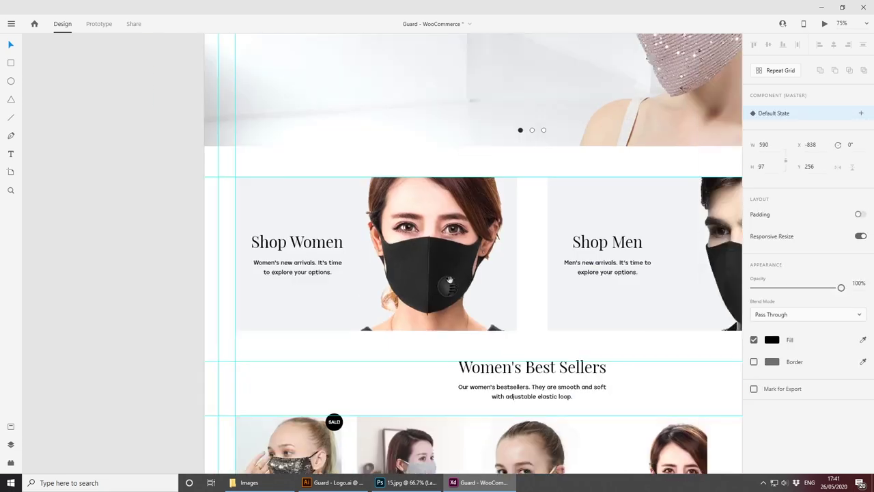
{"action": "scroll", "coordinate": [485, 374], "scroll_direction": "down", "scroll_amount": 15}
{"action": "scroll", "coordinate": [484, 374], "scroll_direction": "right", "scroll_amount": 3}
{"action": "key", "text": "ctrl+v"}
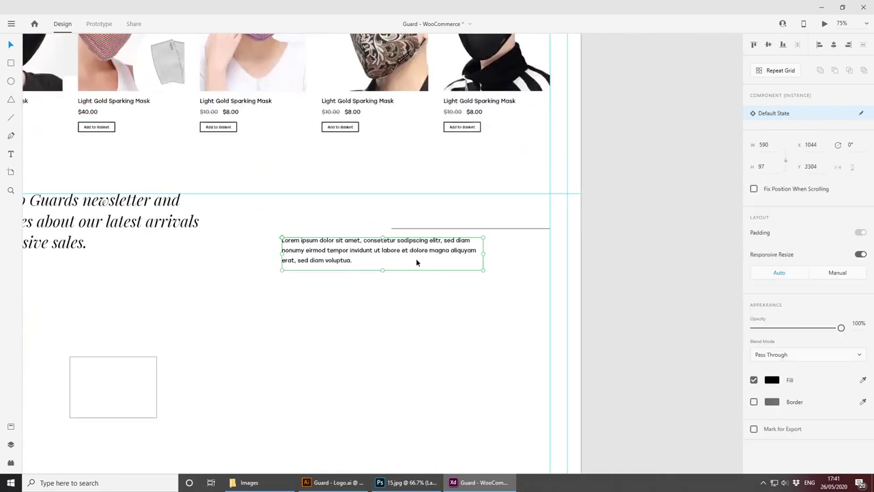
{"action": "left_click_drag", "start_coordinate": [416, 258], "coordinate": [517, 230]}
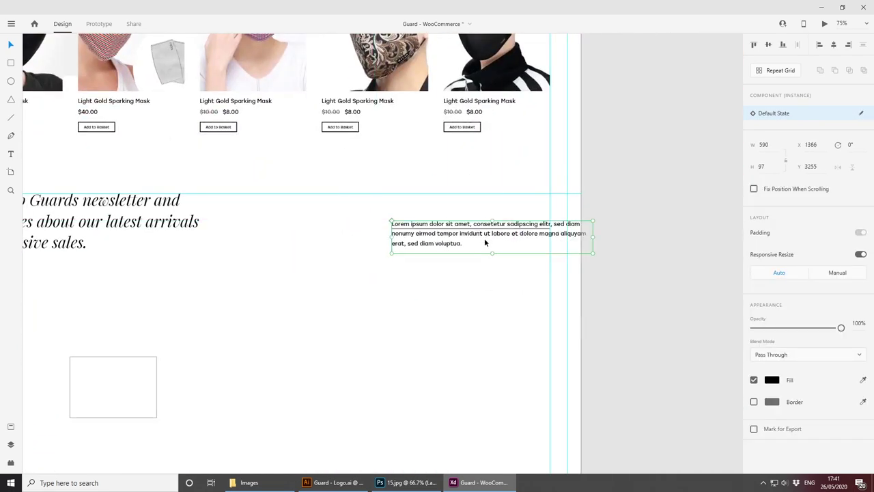
Step: Replace the pasted paragraph's text with "Enter Email Address" and switch it from a fixed area to auto-width text
{"action": "key", "text": "ctrl+plus"}
{"action": "left_click_drag", "start_coordinate": [565, 255], "coordinate": [479, 323]}
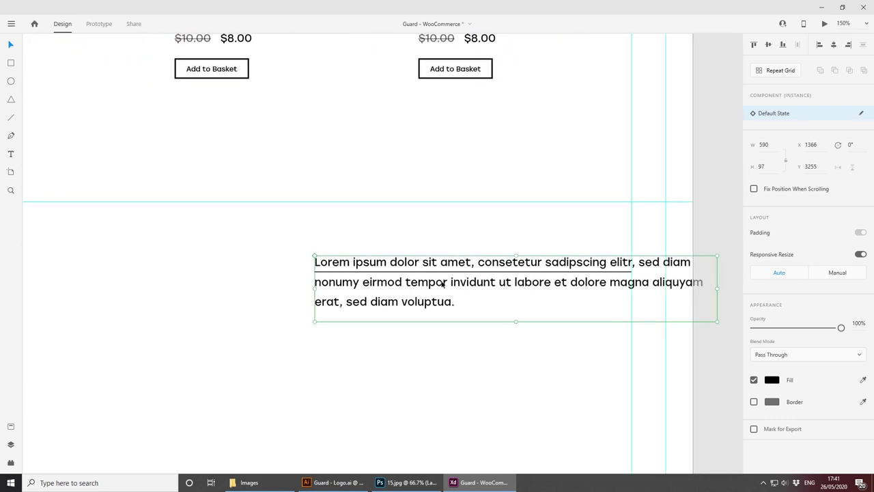
{"action": "double_click", "coordinate": [443, 284]}
{"action": "double_click", "coordinate": [437, 294]}
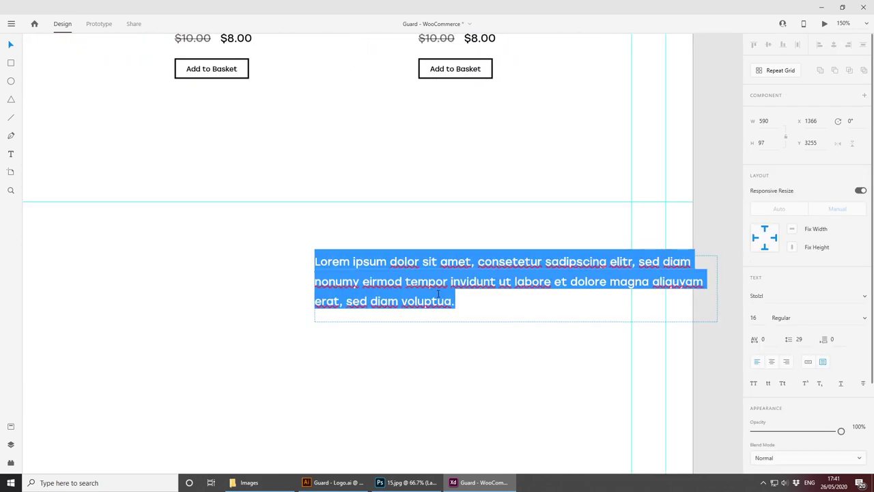
{"action": "type", "text": "Em"}
{"action": "key", "text": "BackSpace"}
{"action": "type", "text": "nter "}
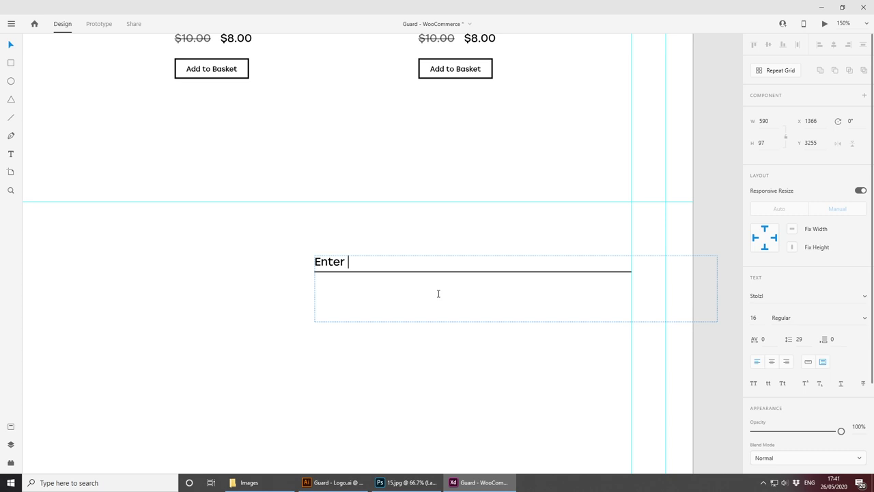
{"action": "type", "text": "Email Address"}
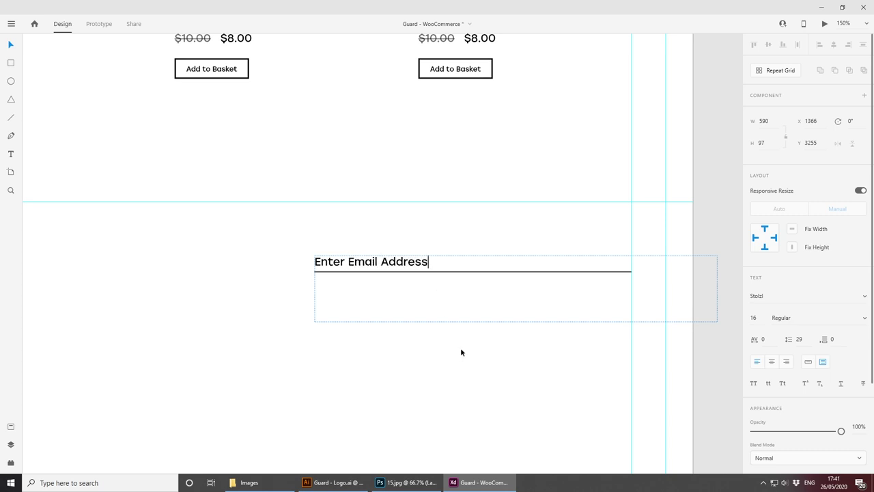
{"action": "key", "text": "Escape"}
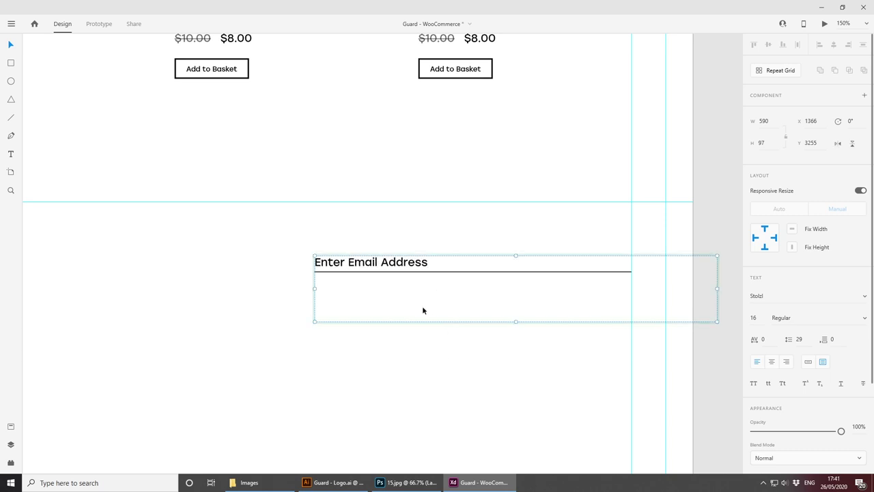
{"action": "left_click", "coordinate": [808, 361]}
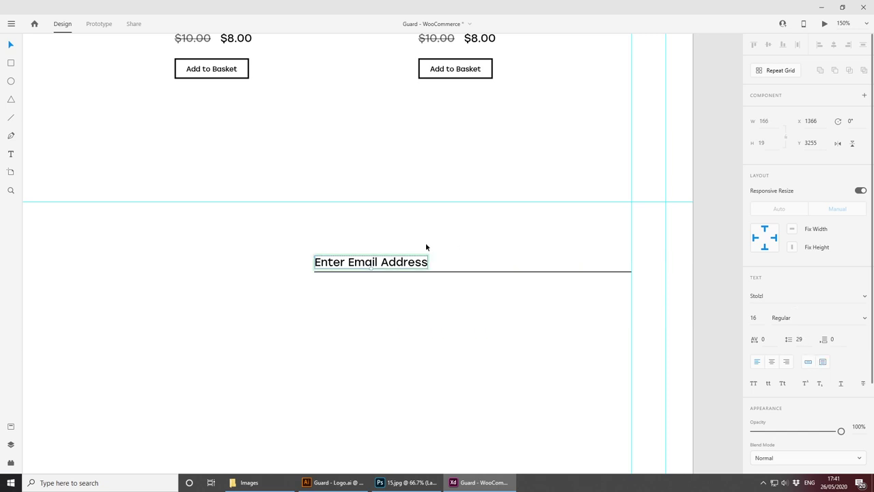
Step: Raise the "Enter Email Address" label slightly above the newsletter line, to X 1365, Y 3247
{"action": "left_click_drag", "start_coordinate": [402, 262], "coordinate": [404, 255]}
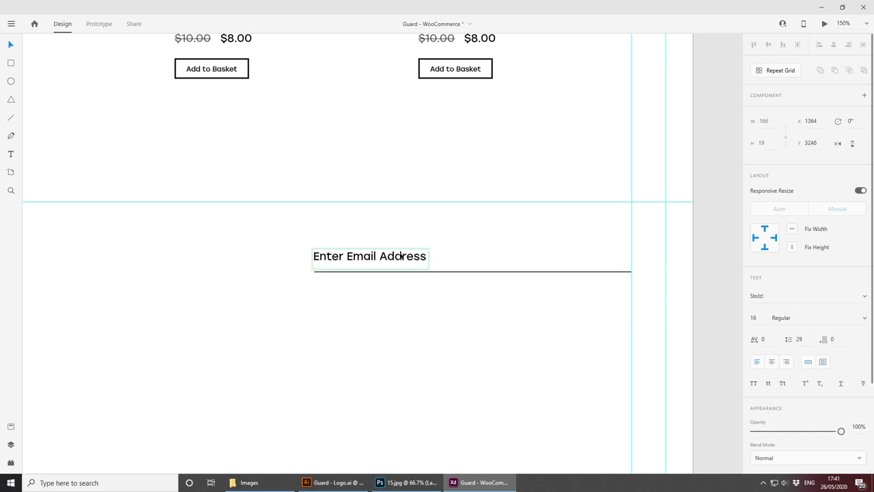
{"action": "left_click", "coordinate": [440, 301]}
{"action": "left_click", "coordinate": [392, 255]}
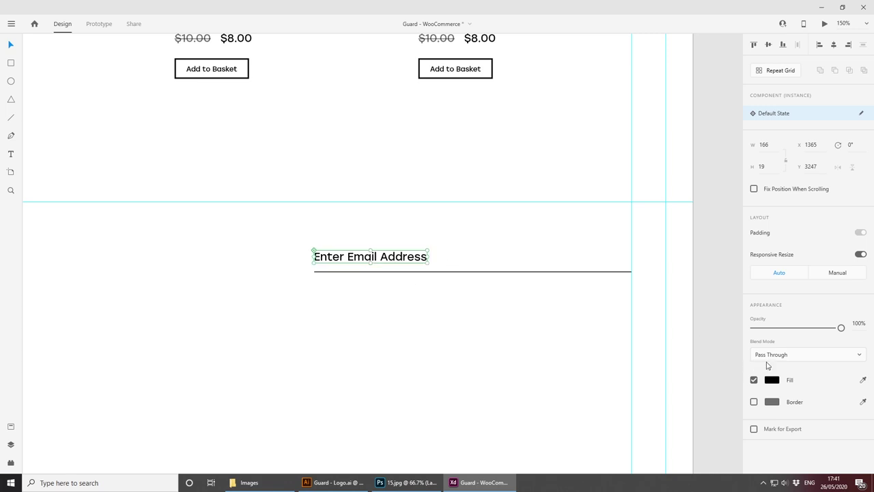
Step: Set the "Enter Email Address" label's opacity to 60% and deselect it
{"action": "left_click", "coordinate": [857, 322]}
{"action": "type", "text": "60"}
{"action": "key", "text": "Return"}
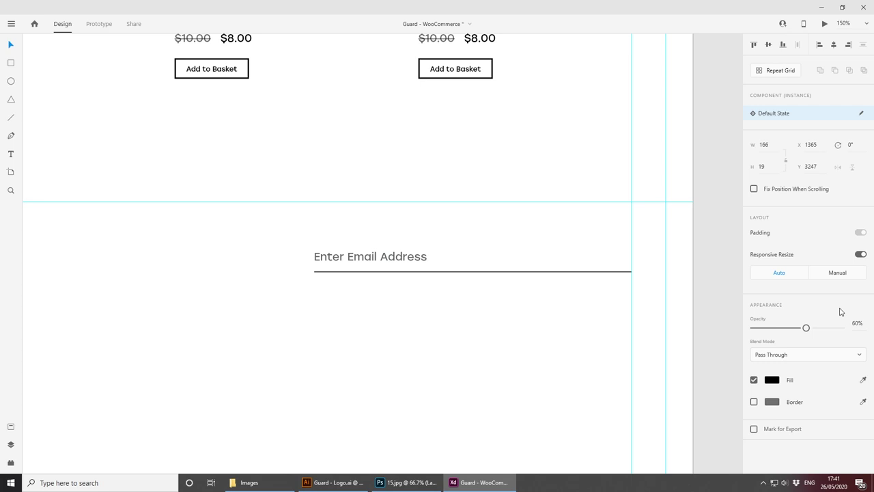
{"action": "left_click", "coordinate": [450, 299]}
Step: Duplicate the email label at the far end of the line, change its text to "SIGN UP" and align it to the content guide
{"action": "left_click", "coordinate": [401, 259]}
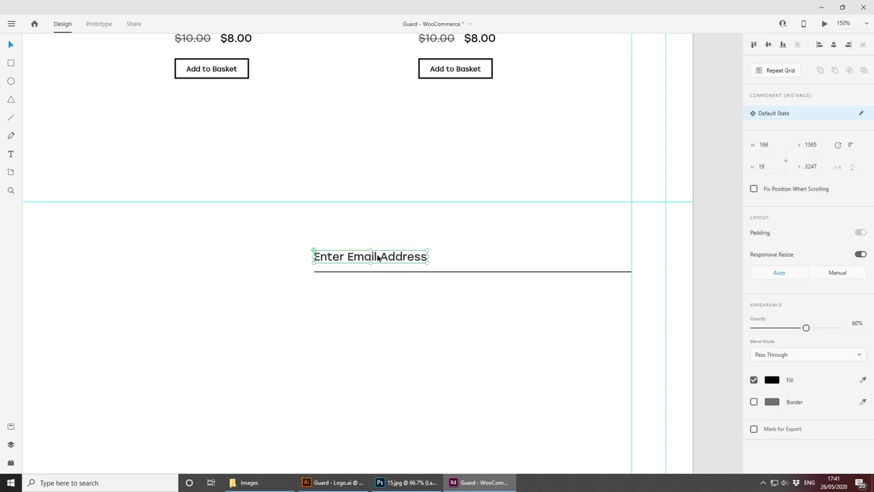
{"action": "left_click_drag", "start_coordinate": [376, 255], "coordinate": [580, 260]}
{"action": "double_click", "coordinate": [578, 258]}
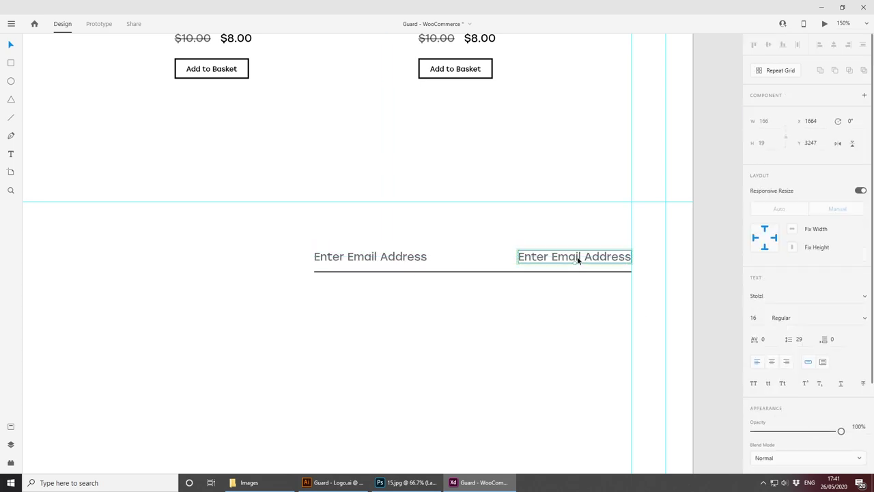
{"action": "double_click", "coordinate": [594, 255]}
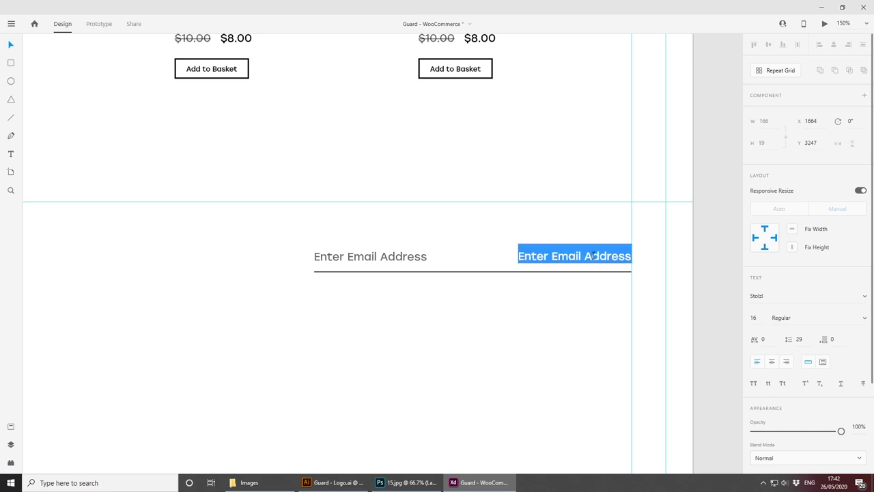
{"action": "type", "text": "SIGN UP"}
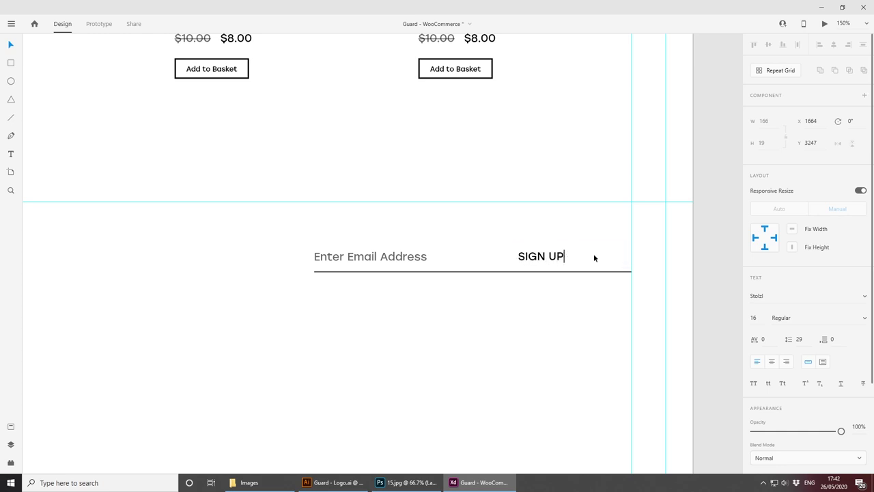
{"action": "key", "text": "Escape"}
{"action": "left_click_drag", "start_coordinate": [543, 256], "coordinate": [610, 257]}
{"action": "left_click", "coordinate": [639, 359]}
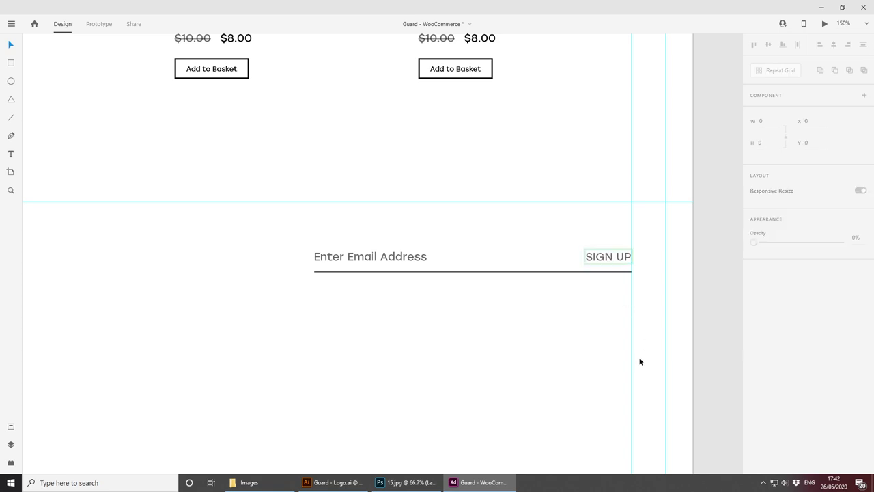
Step: Lower the newsletter line to Y 3282.5 and group it with the "Enter Email Address" and "SIGN UP" labels
{"action": "left_click", "coordinate": [568, 272]}
{"action": "key", "text": "Down"}
{"action": "key", "text": "Up"}
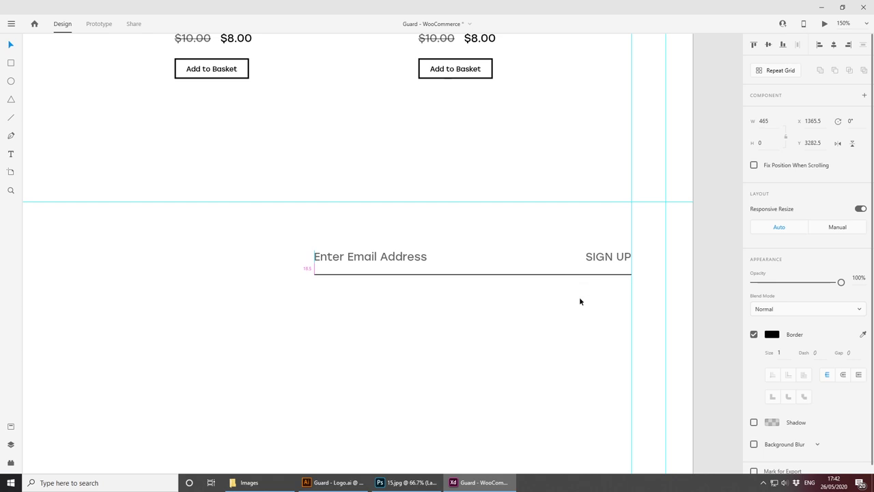
{"action": "left_click", "coordinate": [587, 302]}
{"action": "left_click_drag", "start_coordinate": [610, 322], "coordinate": [364, 257]}
{"action": "key", "text": "ctrl+g"}
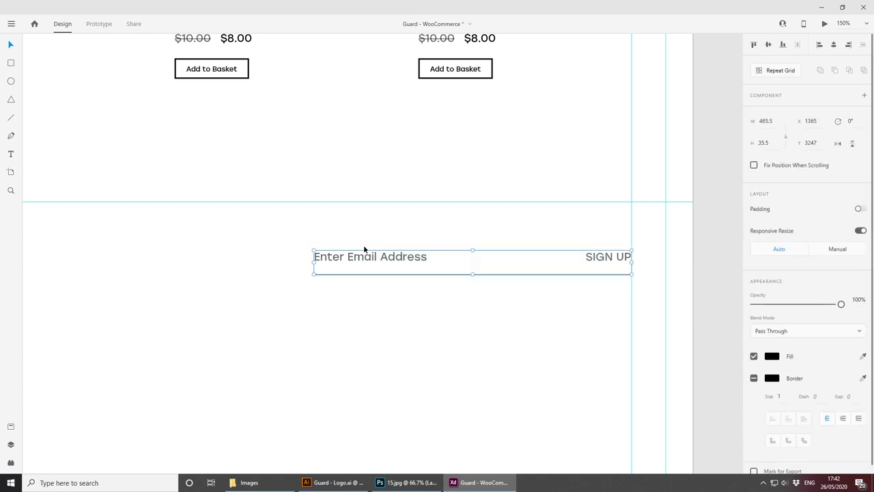
Step: Align the email sign-up group vertically to the middle of the newsletter heading
{"action": "scroll", "coordinate": [364, 246], "scroll_direction": "down", "scroll_amount": 3}
{"action": "left_click_drag", "start_coordinate": [353, 286], "coordinate": [419, 303]}
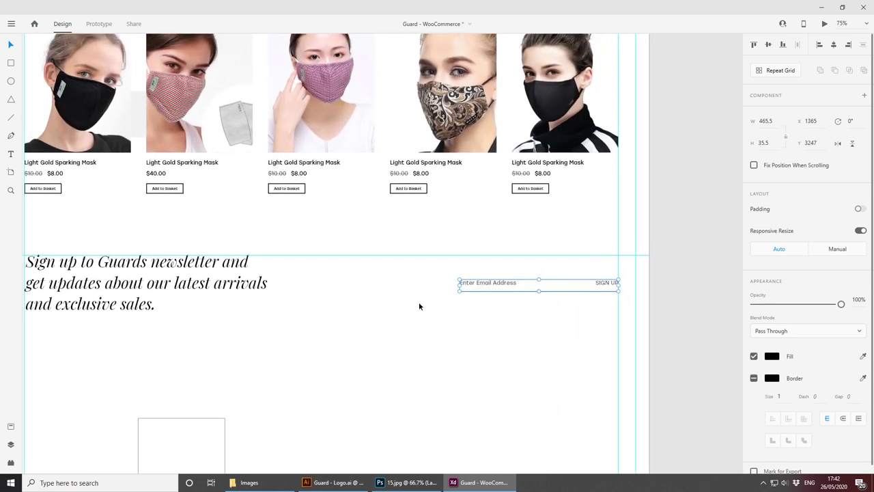
{"action": "left_click", "coordinate": [225, 284]}
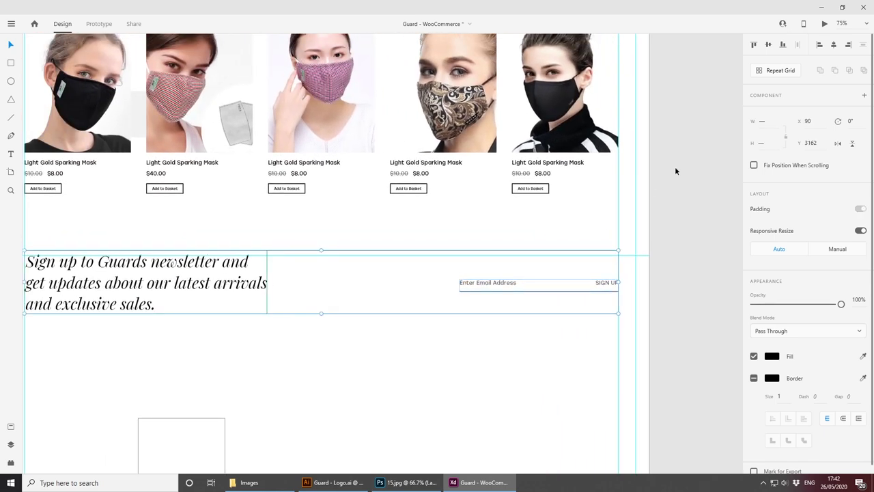
{"action": "left_click", "coordinate": [767, 45]}
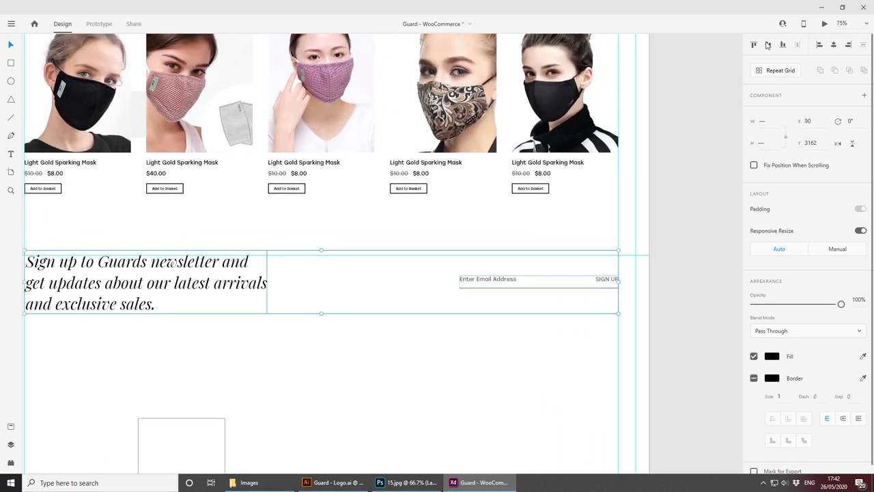
{"action": "left_click", "coordinate": [524, 331]}
Step: Move the 255 x 180 spacer rectangle directly beneath the newsletter heading, to X 297, Y 3337
{"action": "left_click_drag", "start_coordinate": [480, 321], "coordinate": [569, 271]}
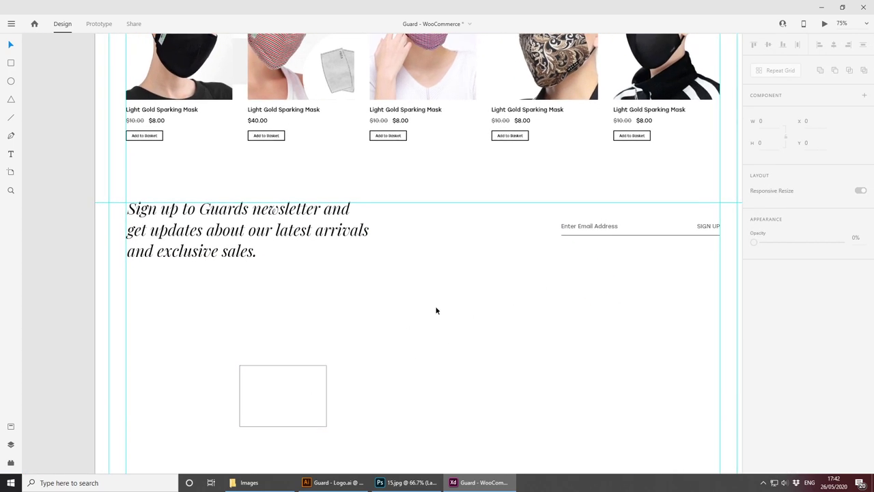
{"action": "left_click_drag", "start_coordinate": [312, 395], "coordinate": [270, 299]}
{"action": "scroll", "coordinate": [392, 328], "scroll_direction": "down", "scroll_amount": 2}
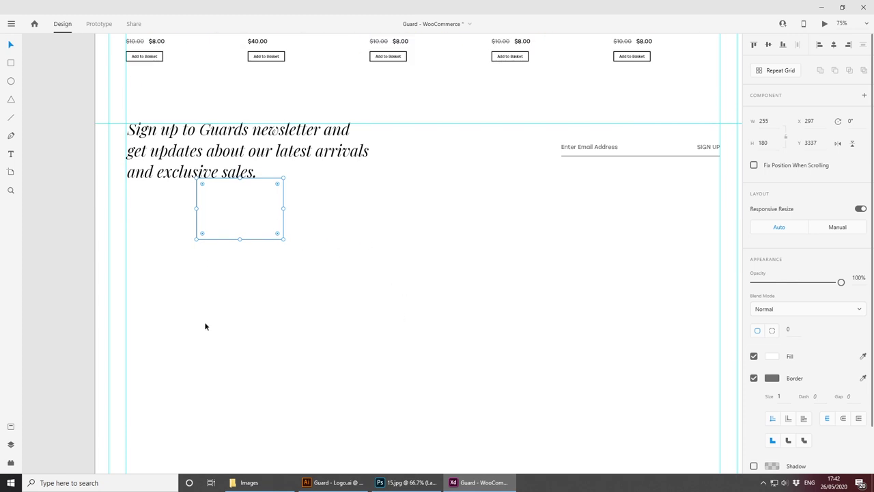
{"action": "left_click_drag", "start_coordinate": [410, 334], "coordinate": [379, 329]}
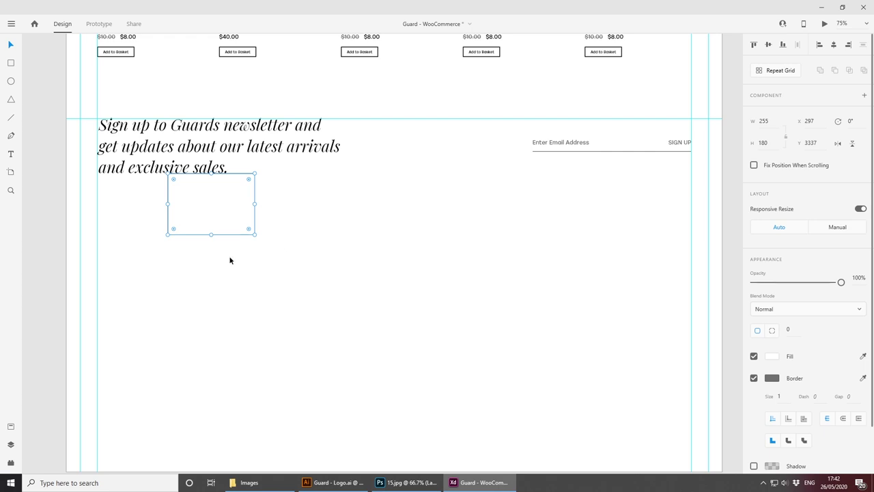
Step: Place a new horizontal guide at the lower edge of the spacer rectangle below the newsletter heading and delete the spacer
{"action": "left_click", "coordinate": [371, 257]}
{"action": "key", "text": "ctrl+minus"}
{"action": "key", "text": "ctrl+minus"}
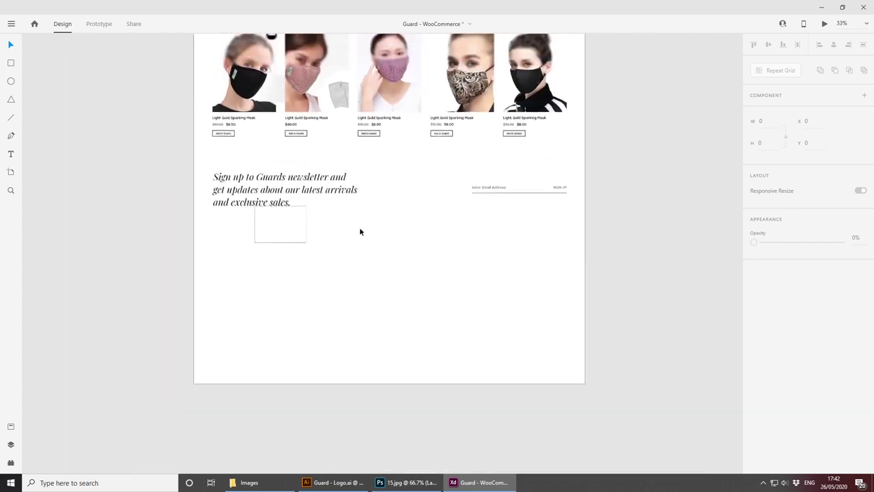
{"action": "left_click_drag", "start_coordinate": [377, 120], "coordinate": [386, 320]}
{"action": "left_click_drag", "start_coordinate": [408, 179], "coordinate": [386, 328]}
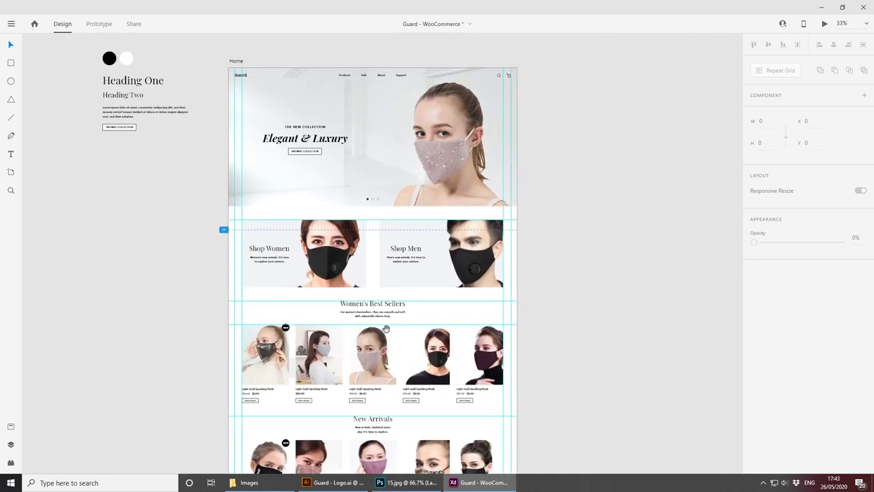
{"action": "left_click", "coordinate": [350, 65]}
{"action": "left_click_drag", "start_coordinate": [389, 441], "coordinate": [406, 144]}
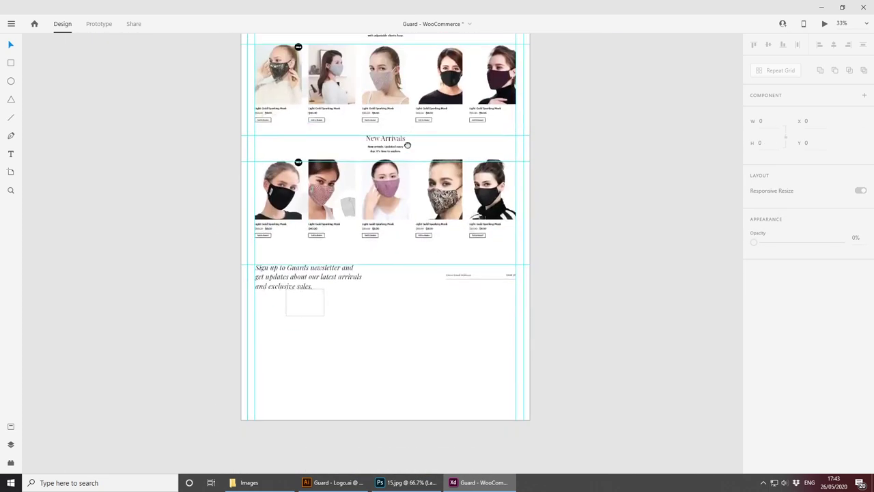
{"action": "left_click_drag", "start_coordinate": [358, 160], "coordinate": [383, 316]}
{"action": "key", "text": "ctrl+plus"}
{"action": "key", "text": "ctrl+plus"}
{"action": "left_click_drag", "start_coordinate": [353, 392], "coordinate": [421, 232]}
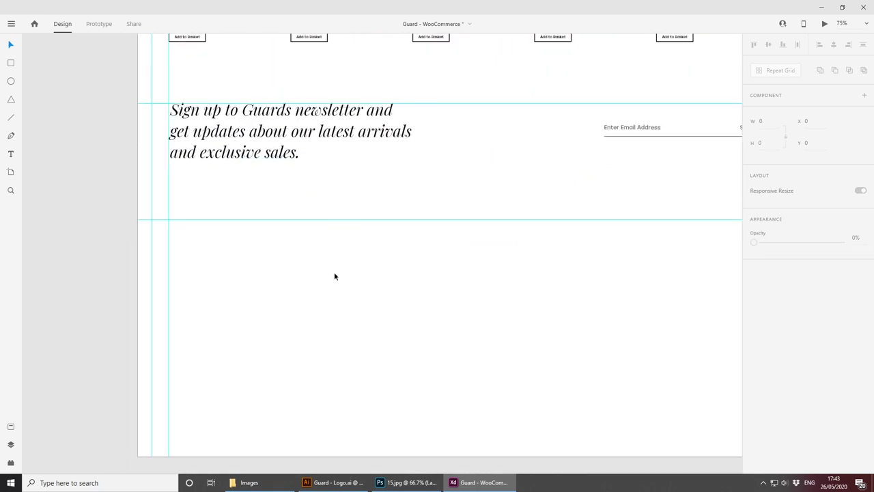
Step: Copy the body paragraph from the style samples and place it below the new horizontal guide, aligned to the content guide at X 90, Y 3627
{"action": "left_click_drag", "start_coordinate": [218, 136], "coordinate": [514, 471]}
{"action": "scroll", "coordinate": [335, 120], "scroll_direction": "up", "scroll_amount": 10}
{"action": "scroll", "coordinate": [335, 119], "scroll_direction": "left", "scroll_amount": 3}
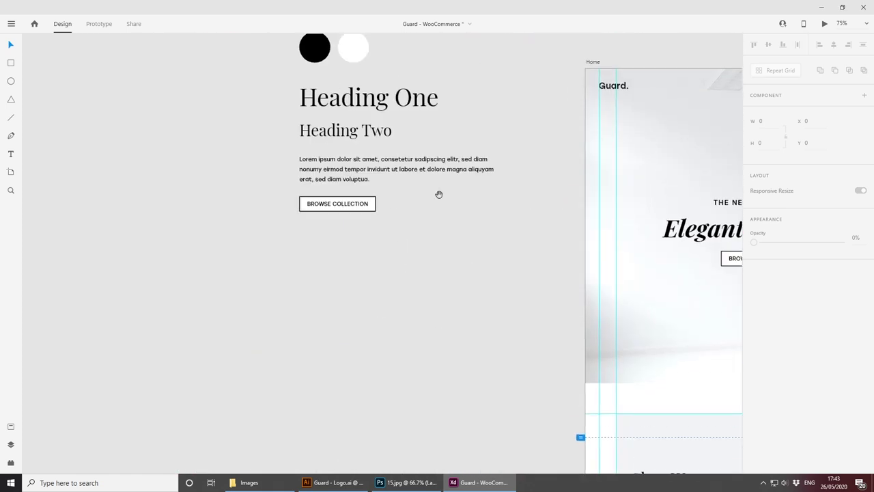
{"action": "left_click", "coordinate": [359, 224]}
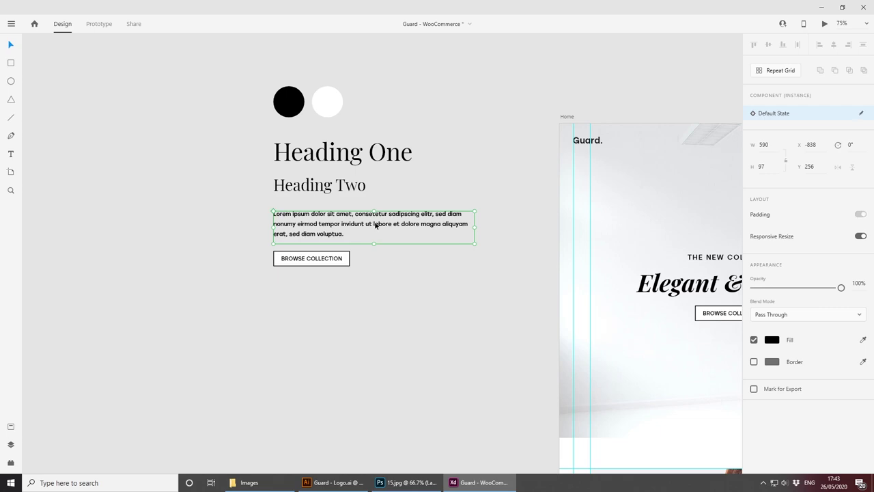
{"action": "left_click_drag", "start_coordinate": [376, 226], "coordinate": [426, 388], "text": "alt"}
{"action": "key", "text": "Delete"}
{"action": "left_click_drag", "start_coordinate": [497, 426], "coordinate": [365, 152]}
{"action": "scroll", "coordinate": [365, 151], "scroll_direction": "down", "scroll_amount": 12}
{"action": "scroll", "coordinate": [365, 151], "scroll_direction": "right", "scroll_amount": 3}
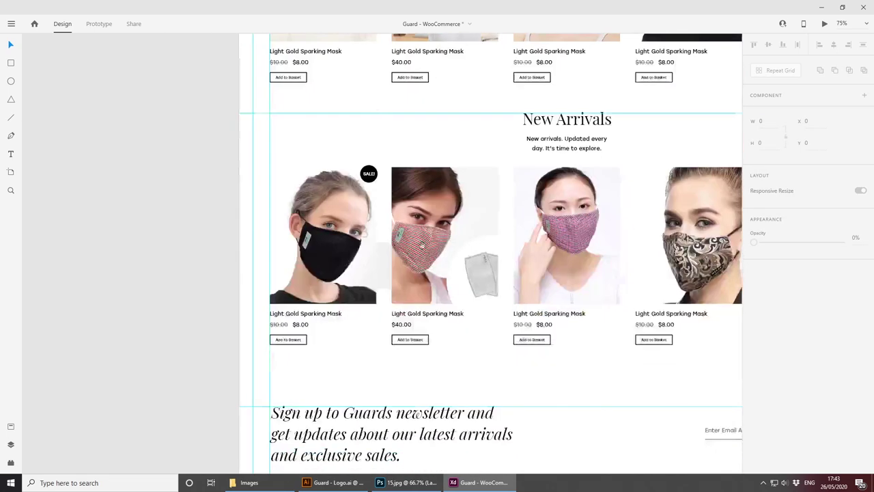
{"action": "key", "text": "ctrl+v"}
{"action": "left_click_drag", "start_coordinate": [383, 255], "coordinate": [349, 240]}
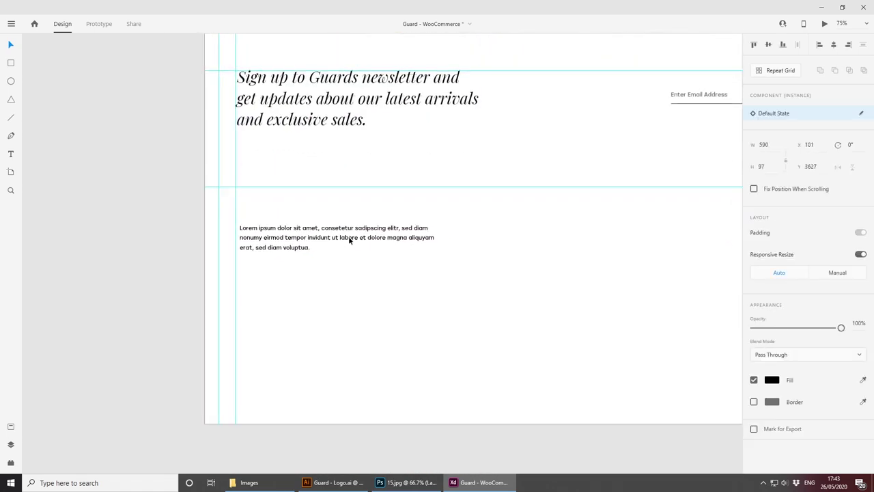
Step: Shift the pasted paragraph down along the content guide to X 90, Y 3644
{"action": "double_click", "coordinate": [348, 240]}
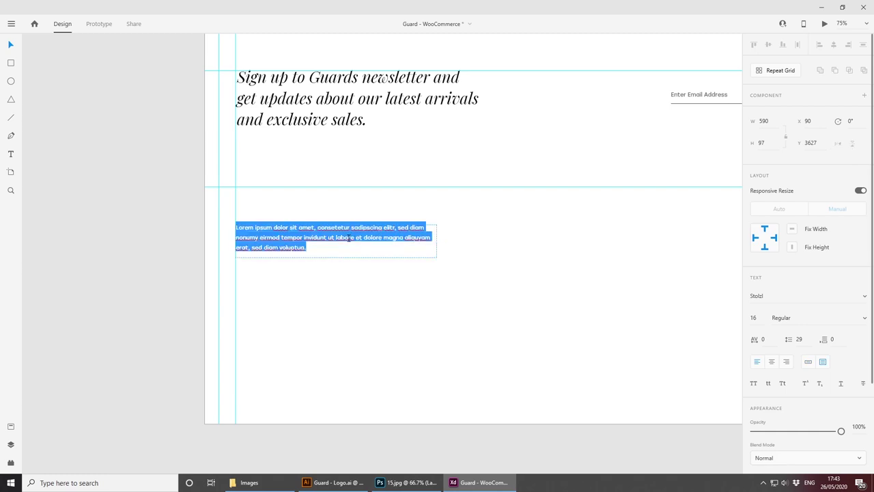
{"action": "key", "text": "Escape"}
{"action": "left_click_drag", "start_coordinate": [349, 238], "coordinate": [357, 246]}
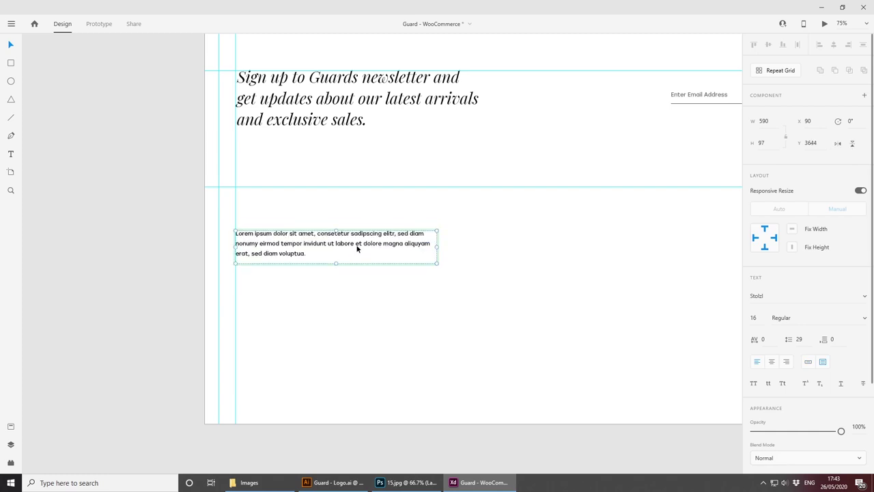
Step: Duplicate the body paragraph and place the copy directly above the original at X 90, Y 3547
{"action": "left_click", "coordinate": [366, 305]}
{"action": "left_click", "coordinate": [344, 241]}
{"action": "key", "text": "ctrl+d"}
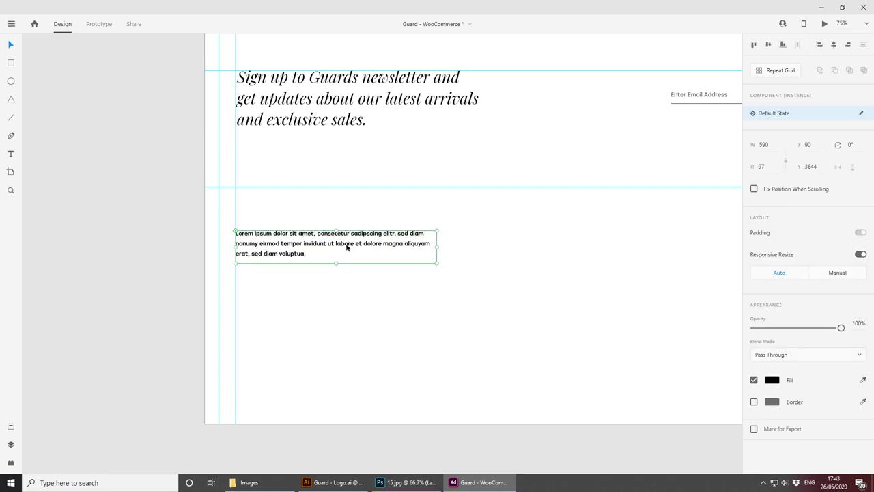
{"action": "left_click_drag", "start_coordinate": [346, 247], "coordinate": [344, 214]}
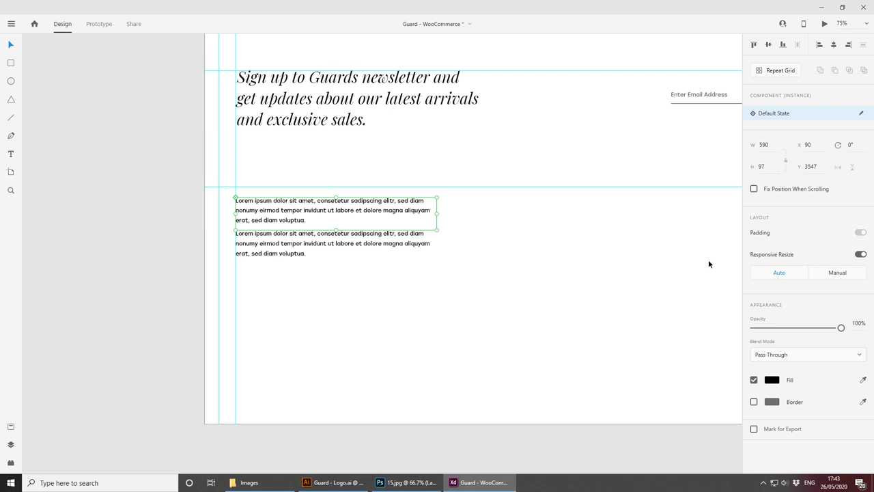
Step: Set the font size of the upper paragraph to 25
{"action": "double_click", "coordinate": [381, 203]}
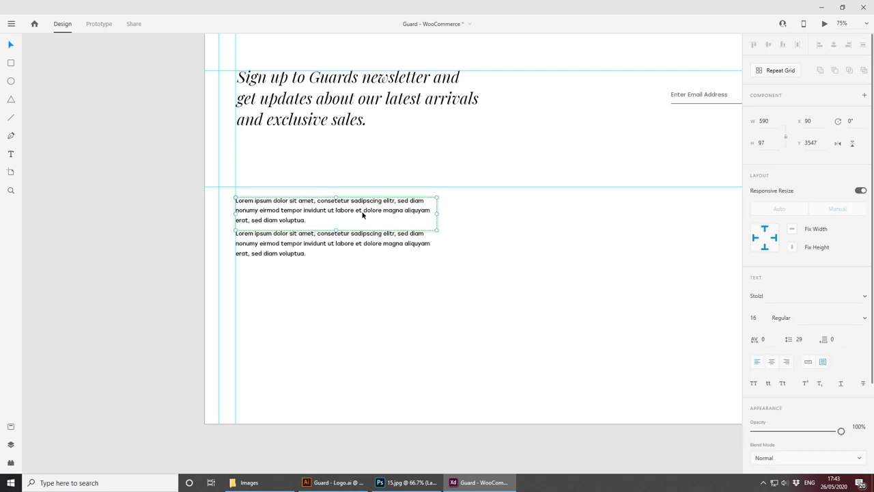
{"action": "double_click", "coordinate": [362, 215]}
{"action": "left_click", "coordinate": [761, 318]}
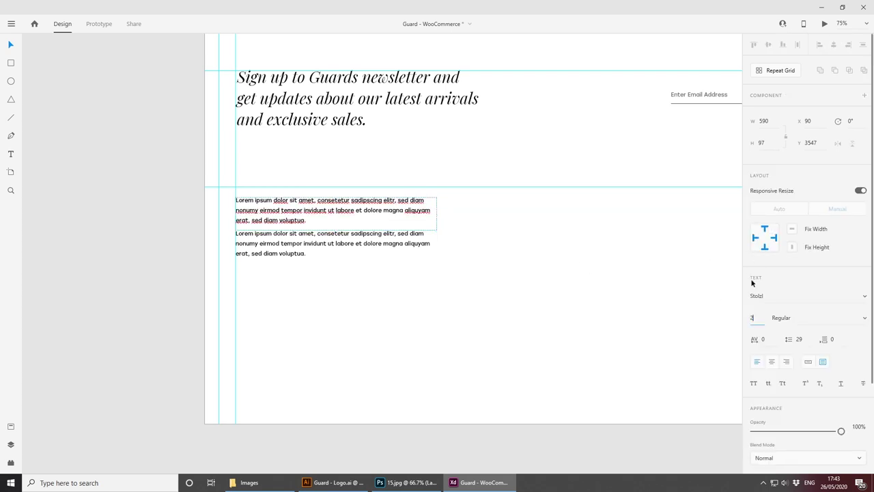
{"action": "key", "text": "Return"}
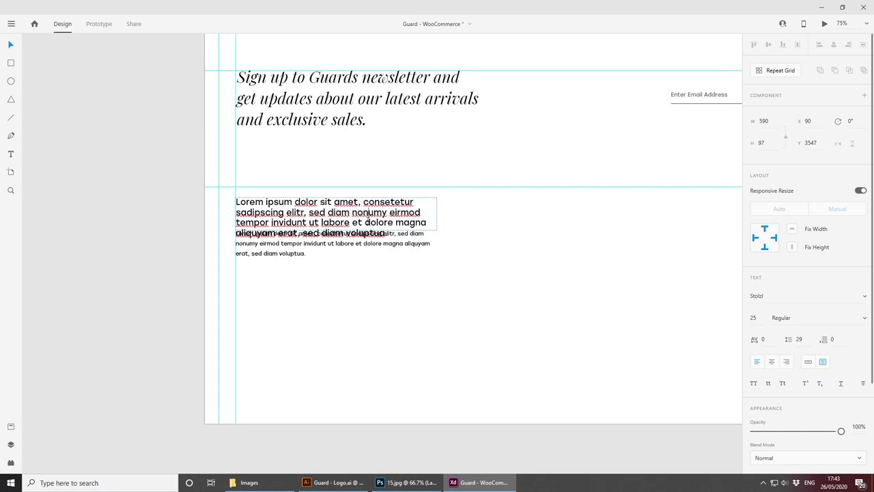
Step: Replace the upper text with "How can we help?" and the lower with Delivery, Returns, FAQ & Contact Us, My Account, Find A Store, Sitemap on separate lines
{"action": "type", "text": "How"}
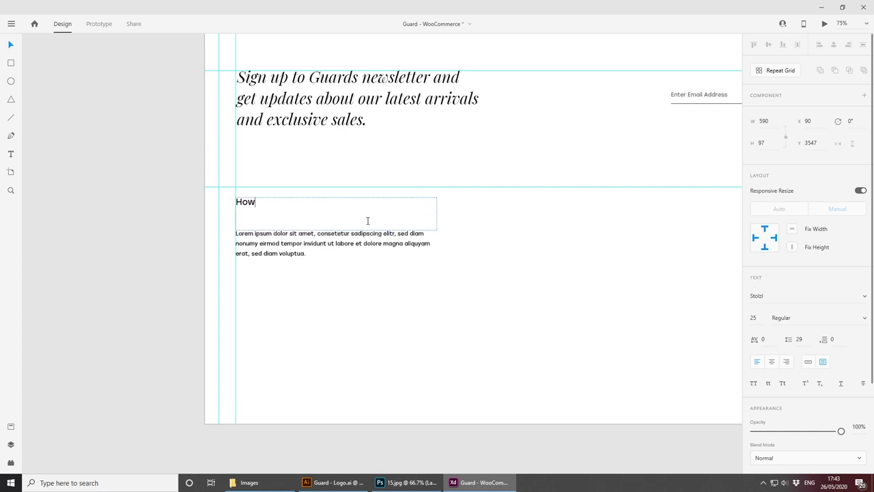
{"action": "type", "text": " can we H"}
{"action": "key", "text": "BackSpace"}
{"action": "type", "text": "he"}
{"action": "key", "text": "Escape"}
{"action": "left_click", "coordinate": [398, 321]}
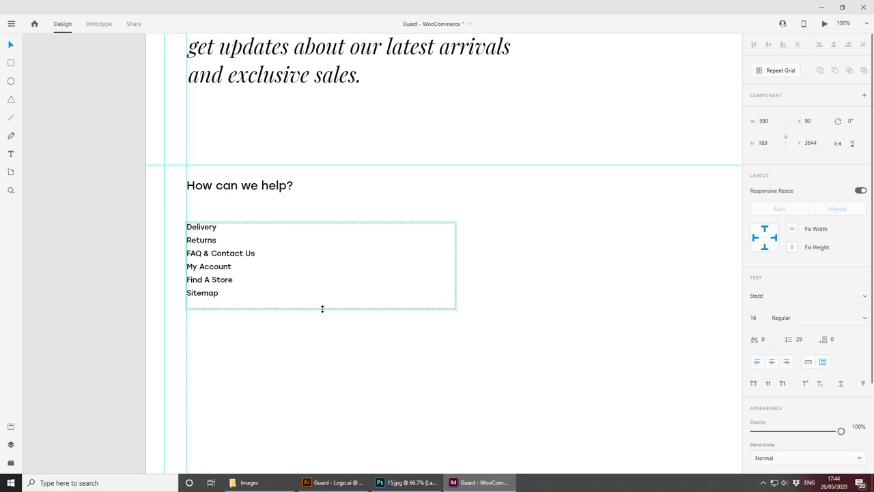
{"action": "left_click", "coordinate": [349, 339]}
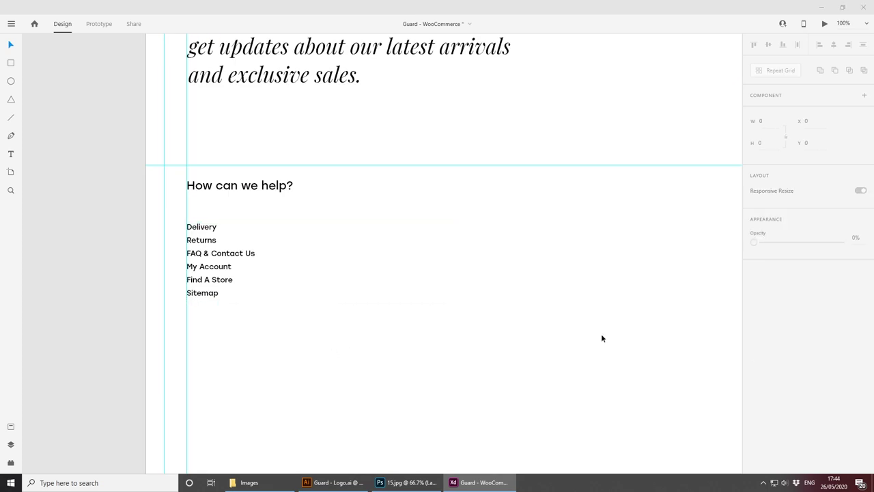
Step: Set the line spacing of the footer link list to 36
{"action": "left_click", "coordinate": [266, 254]}
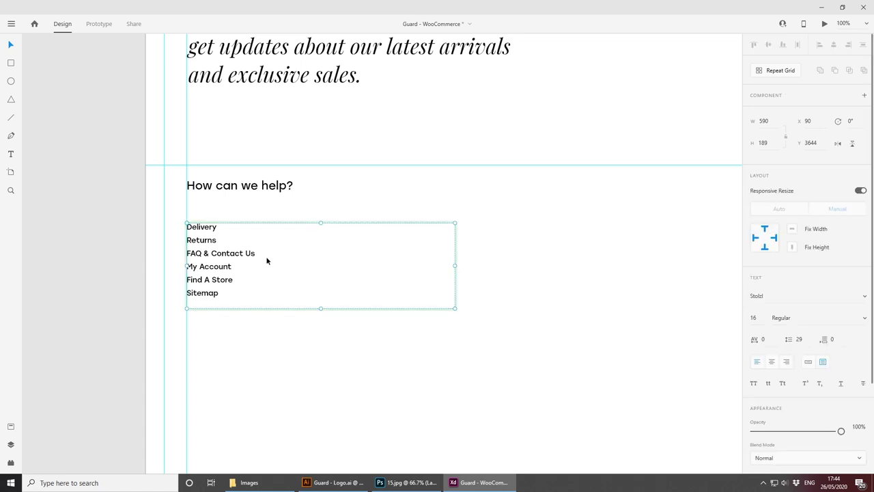
{"action": "left_click", "coordinate": [798, 341]}
{"action": "key", "text": "Return"}
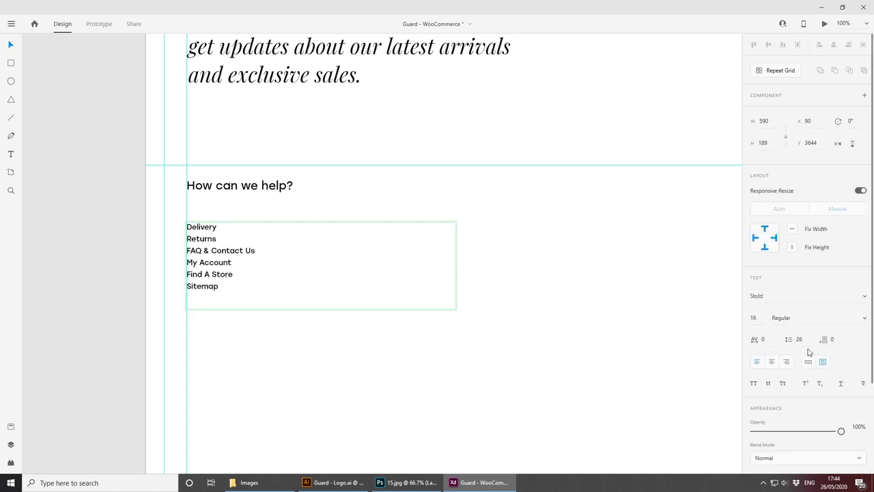
{"action": "left_click", "coordinate": [803, 343]}
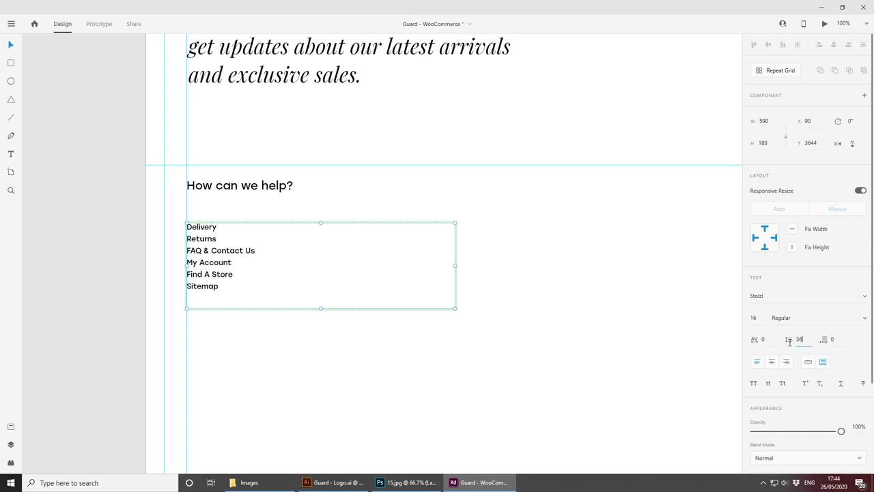
{"action": "key", "text": "Return"}
{"action": "left_click", "coordinate": [519, 378]}
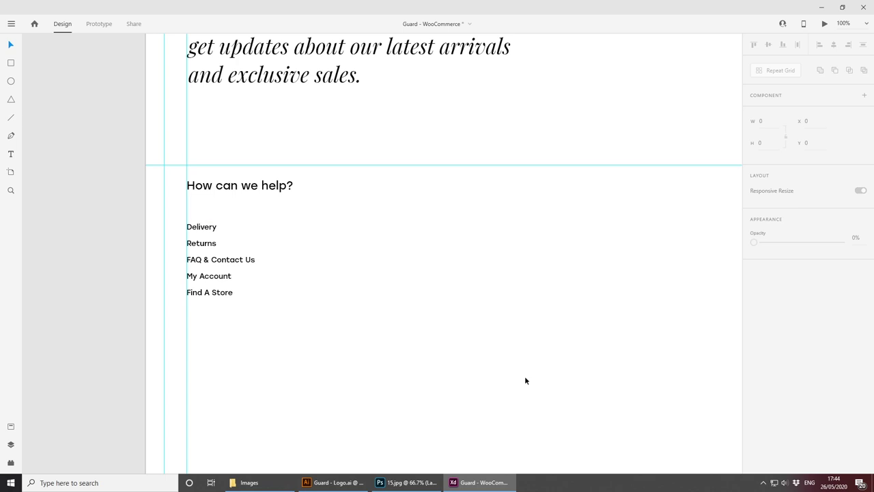
Step: Extend the link list's text box downward to a height of 214 so that Sitemap fits inside
{"action": "left_click", "coordinate": [271, 284]}
{"action": "mouse_move", "coordinate": [320, 308]}
{"action": "left_mouse_down"}
{"action": "mouse_move", "coordinate": [320, 341]}
{"action": "mouse_move", "coordinate": [318, 319]}
{"action": "left_mouse_up"}
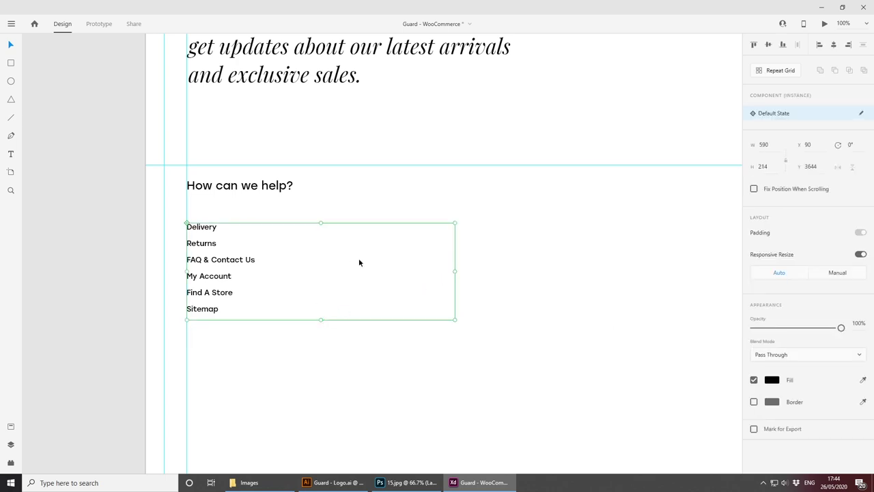
{"action": "left_click", "coordinate": [546, 282]}
{"action": "left_click", "coordinate": [290, 266]}
{"action": "left_click", "coordinate": [519, 314]}
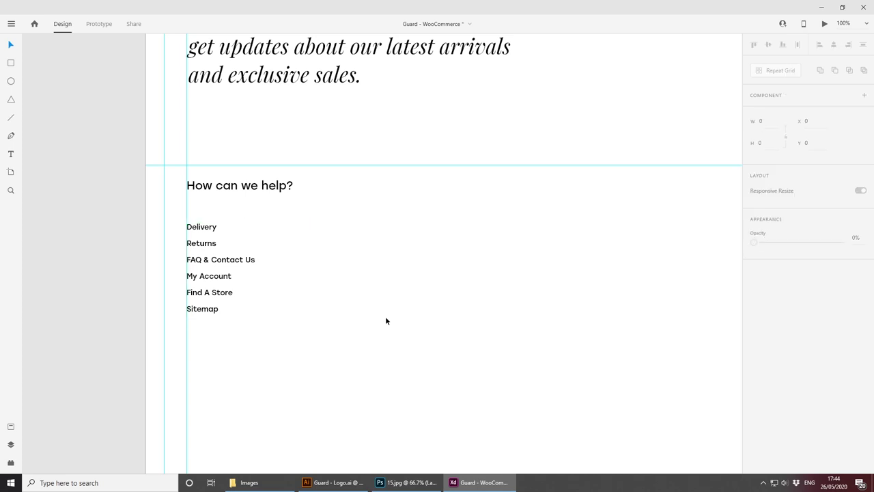
{"action": "left_click_drag", "start_coordinate": [386, 321], "coordinate": [248, 289]}
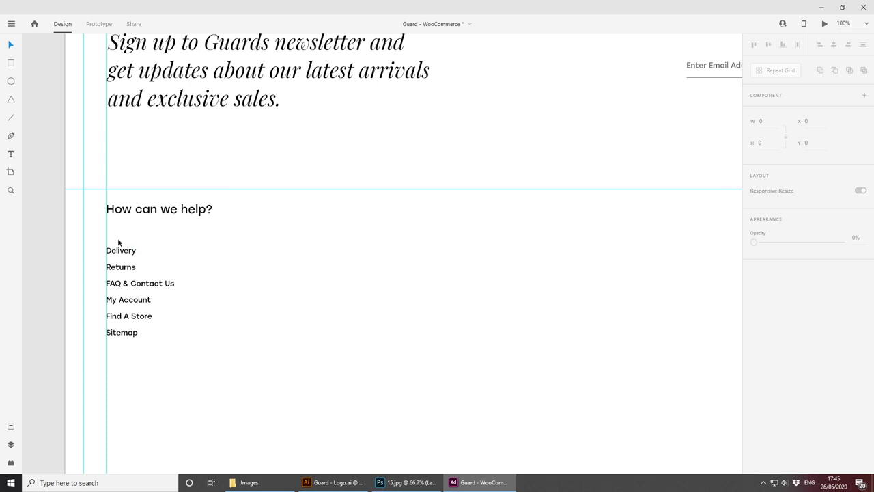
Step: Move the "How can we help?" heading up to the horizontal guide and the link list up closer beneath it
{"action": "left_click_drag", "start_coordinate": [159, 218], "coordinate": [158, 204]}
{"action": "key", "text": "Up"}
{"action": "key", "text": "Up"}
{"action": "key", "text": "Up"}
{"action": "key", "text": "Up"}
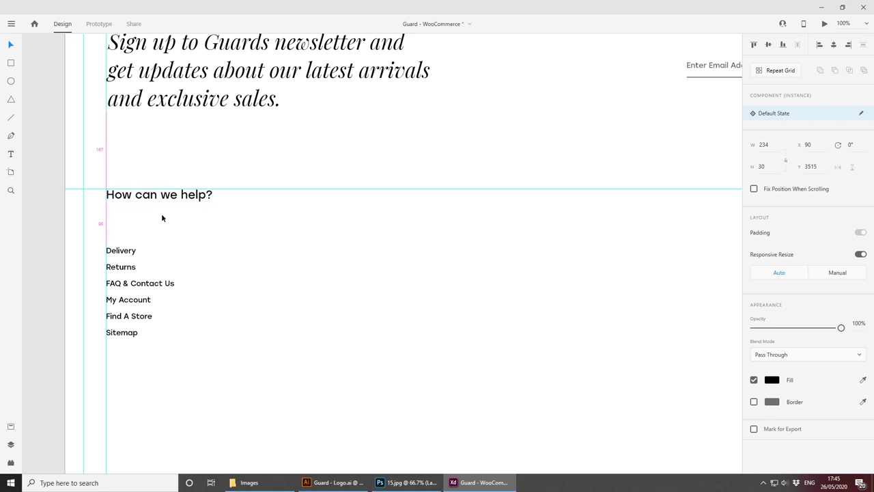
{"action": "left_click_drag", "start_coordinate": [136, 276], "coordinate": [138, 248]}
{"action": "left_click", "coordinate": [372, 347]}
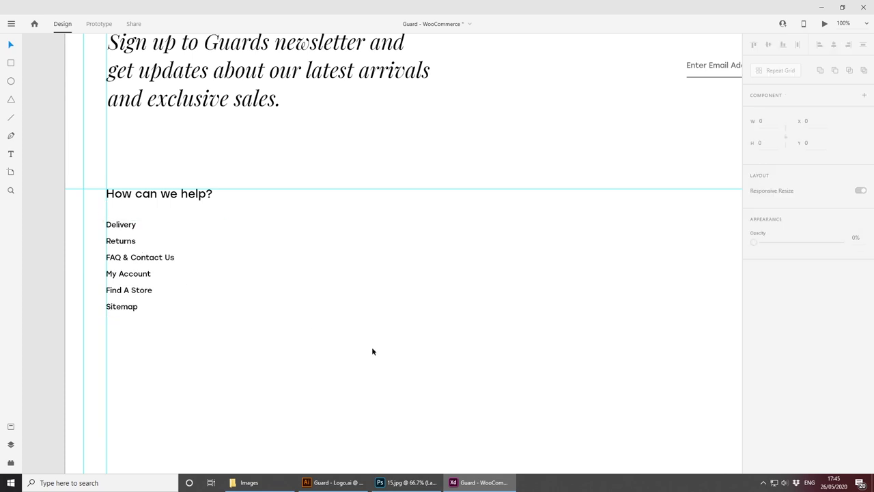
Step: Draw a horizontal divider line about 260 wide between the "How can we help?" heading and the link list, starting at the content guide
{"action": "left_click_drag", "start_coordinate": [309, 282], "coordinate": [507, 298]}
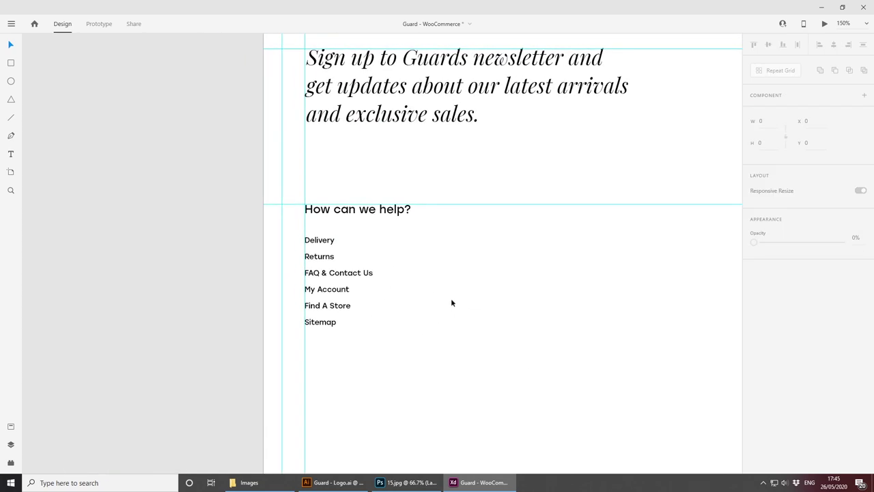
{"action": "key", "text": "ctrl+equal"}
{"action": "left_click", "coordinate": [10, 117]}
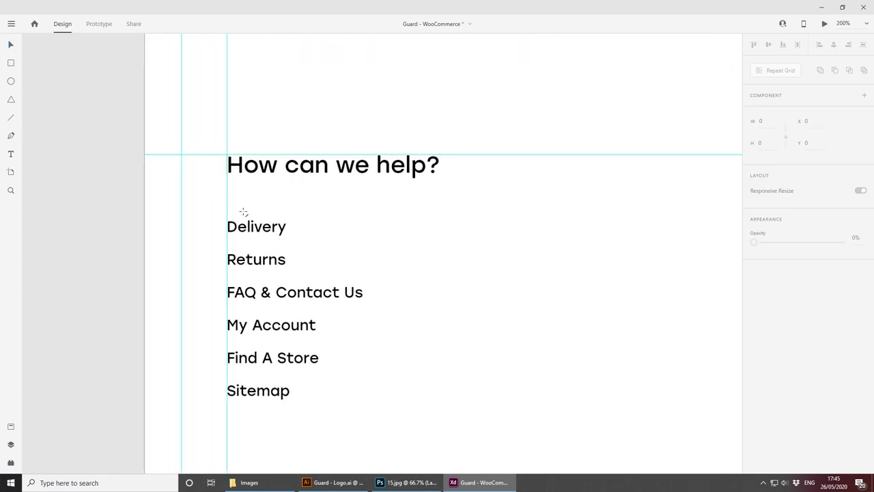
{"action": "mouse_move", "coordinate": [227, 197]}
{"action": "left_mouse_down"}
{"action": "mouse_move", "coordinate": [476, 203]}
{"action": "mouse_move", "coordinate": [464, 207]}
{"action": "left_mouse_up"}
{"action": "key", "text": "v"}
{"action": "left_click", "coordinate": [550, 244]}
{"action": "key", "text": "ctrl+minus"}
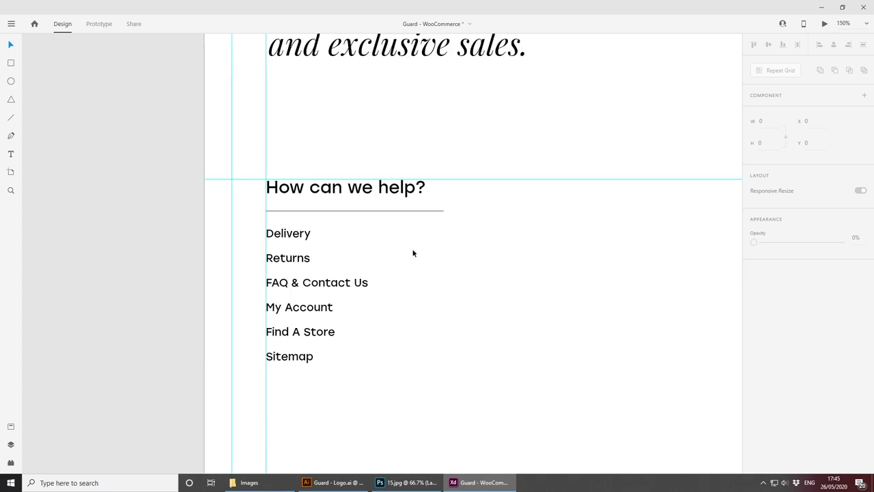
Step: Examine how the footer help column sits in relation to the newsletter section, the product row and the page width
{"action": "scroll", "coordinate": [377, 251], "scroll_direction": "down", "scroll_amount": 2}
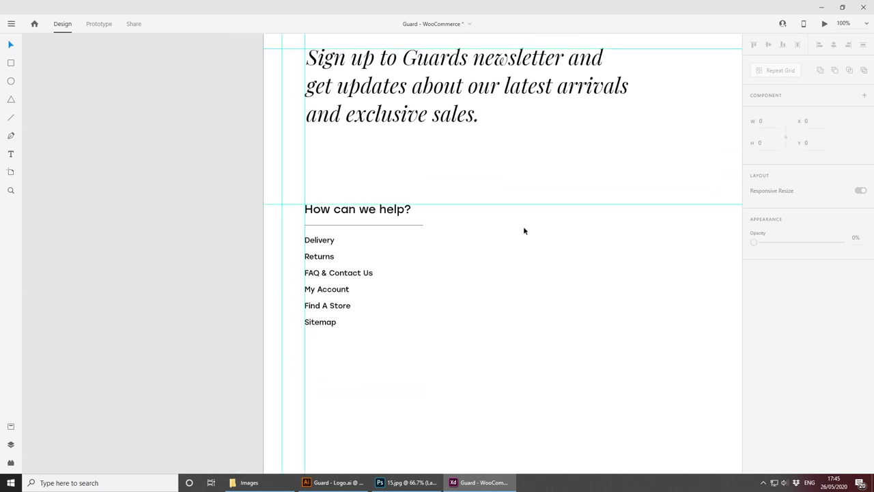
{"action": "key", "text": "ctrl+minus"}
{"action": "left_click_drag", "start_coordinate": [510, 227], "coordinate": [406, 306]}
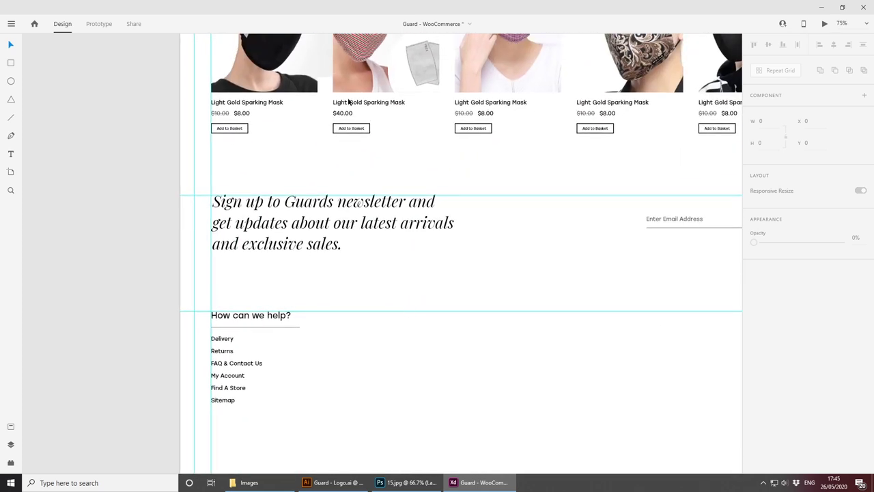
{"action": "key", "text": "ctrl+plus"}
{"action": "left_click_drag", "start_coordinate": [451, 349], "coordinate": [323, 201]}
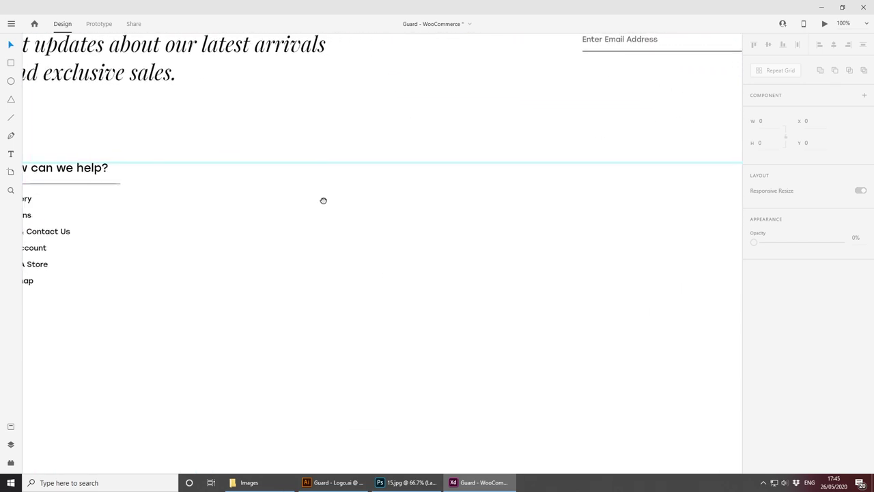
{"action": "key", "text": "ctrl+minus"}
{"action": "scroll", "coordinate": [365, 233], "scroll_direction": "down", "scroll_amount": 1}
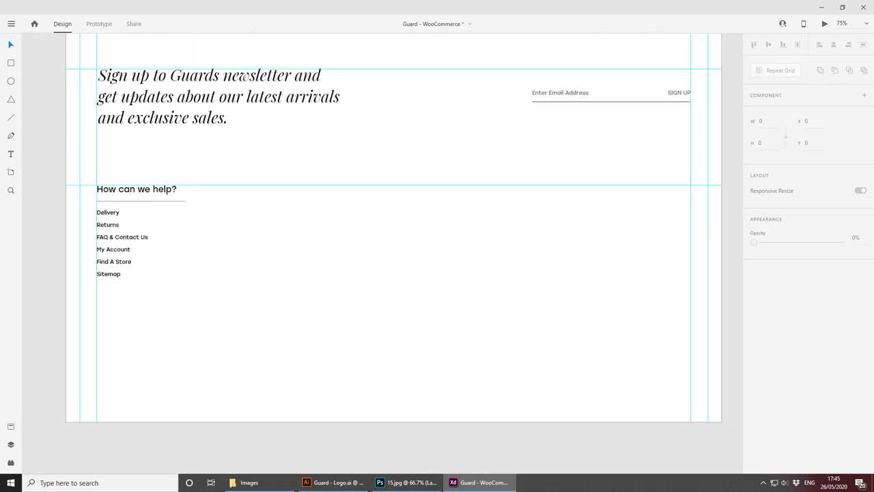
{"action": "left_click", "coordinate": [175, 223]}
{"action": "left_click", "coordinate": [300, 236]}
Step: Open the border colour of the divider line below the "How can we help?" heading for editing
{"action": "key", "text": "ctrl+plus"}
{"action": "key", "text": "ctrl+plus"}
{"action": "left_click_drag", "start_coordinate": [112, 222], "coordinate": [512, 290]}
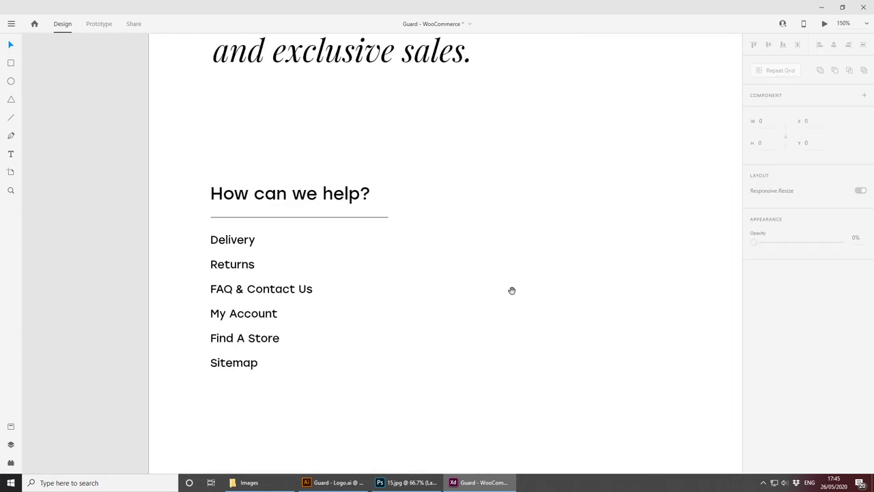
{"action": "left_click", "coordinate": [363, 217]}
{"action": "left_click", "coordinate": [772, 335]}
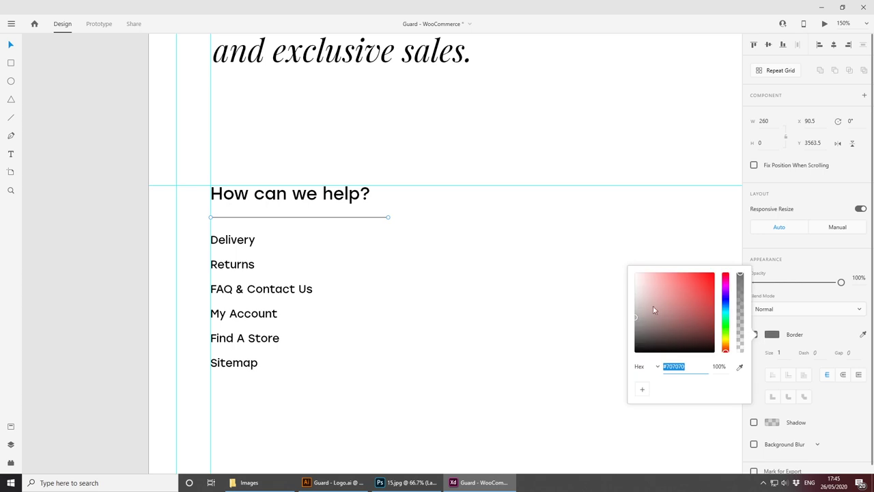
Step: Lighten the border colour of the divider line under the "How can we help?" heading to a light grey
{"action": "left_click_drag", "start_coordinate": [652, 306], "coordinate": [609, 286]}
{"action": "left_click", "coordinate": [470, 254]}
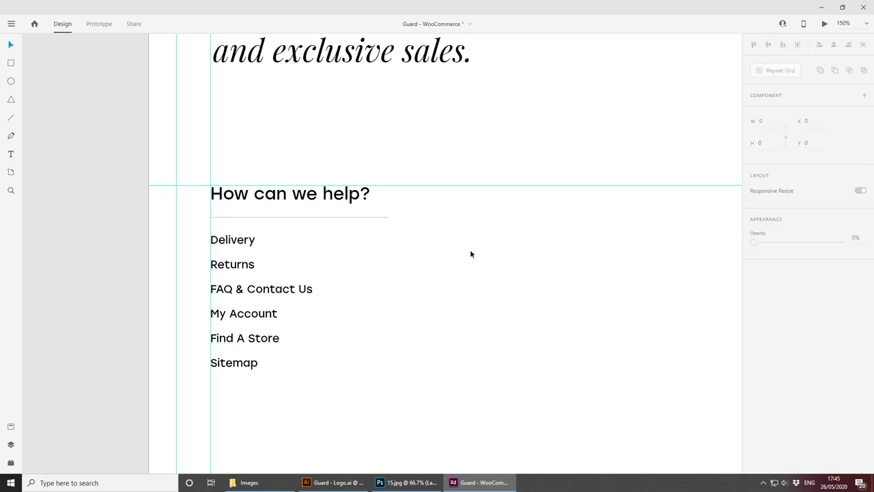
{"action": "scroll", "coordinate": [453, 244], "scroll_direction": "up", "scroll_amount": 3}
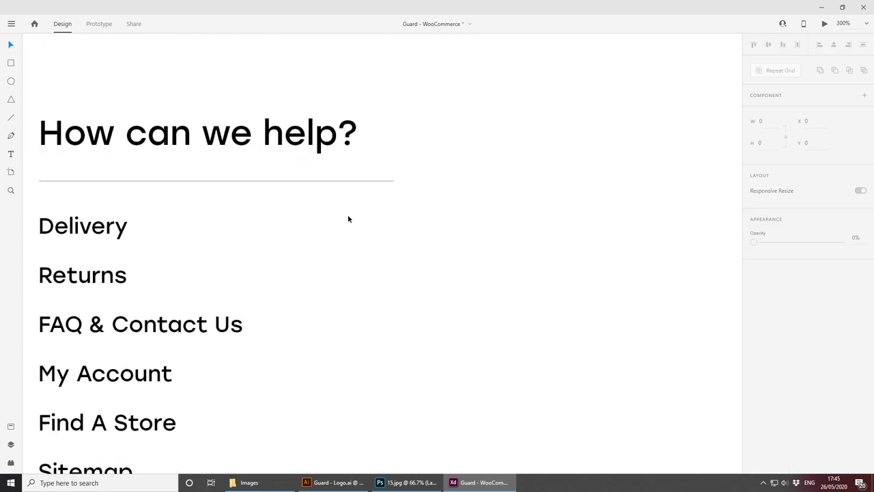
{"action": "key", "text": "ctrl+minus"}
{"action": "key", "text": "ctrl+minus"}
{"action": "key", "text": "ctrl+minus"}
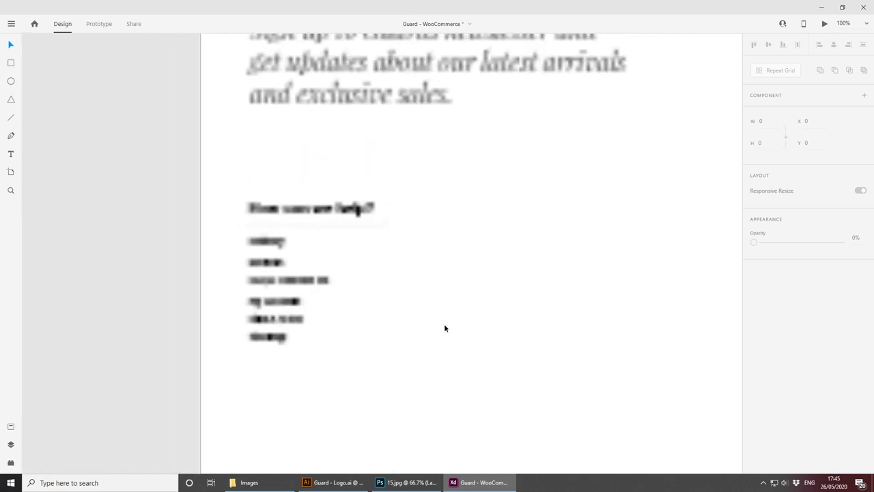
Step: Distribute the "How can we help?" heading, its divider line and the link list evenly in the vertical direction
{"action": "key", "text": "ctrl+equal"}
{"action": "key", "text": "ctrl+equal"}
{"action": "scroll", "coordinate": [464, 336], "scroll_direction": "up", "scroll_amount": 2}
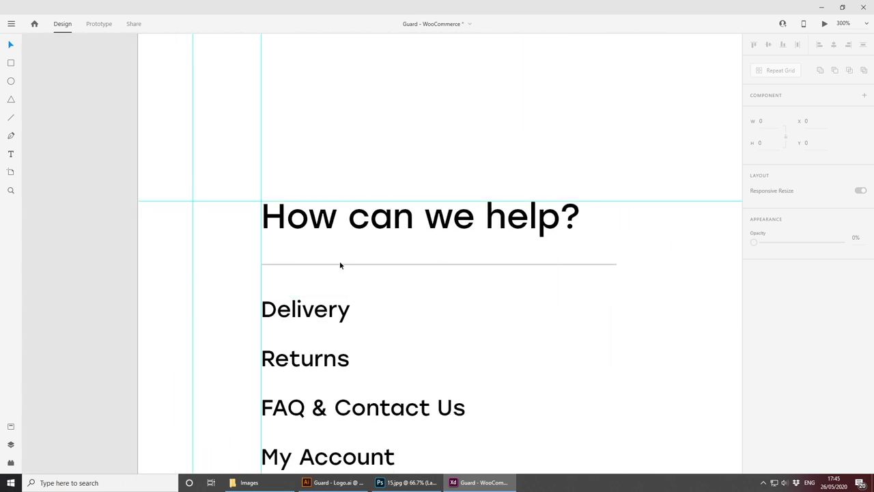
{"action": "left_click", "coordinate": [323, 223]}
{"action": "left_click", "coordinate": [316, 264], "text": "shift"}
{"action": "left_click", "coordinate": [314, 309], "text": "shift"}
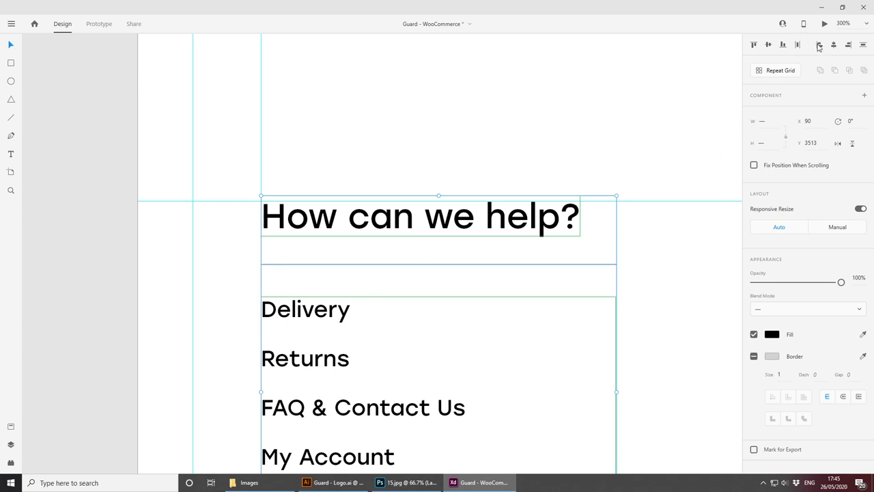
{"action": "left_click", "coordinate": [863, 45]}
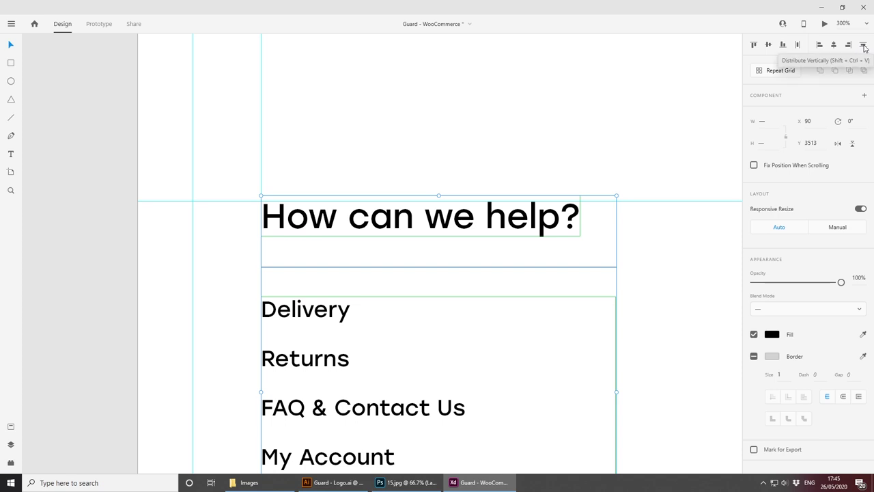
{"action": "left_click", "coordinate": [663, 247]}
Step: Draw a placeholder rectangle about 356 by 276 px below the link list, starting at the inner left margin guide
{"action": "key", "text": "ctrl+minus"}
{"action": "key", "text": "ctrl+minus"}
{"action": "key", "text": "ctrl+minus"}
{"action": "key", "text": "ctrl+minus"}
{"action": "left_click", "coordinate": [10, 63]}
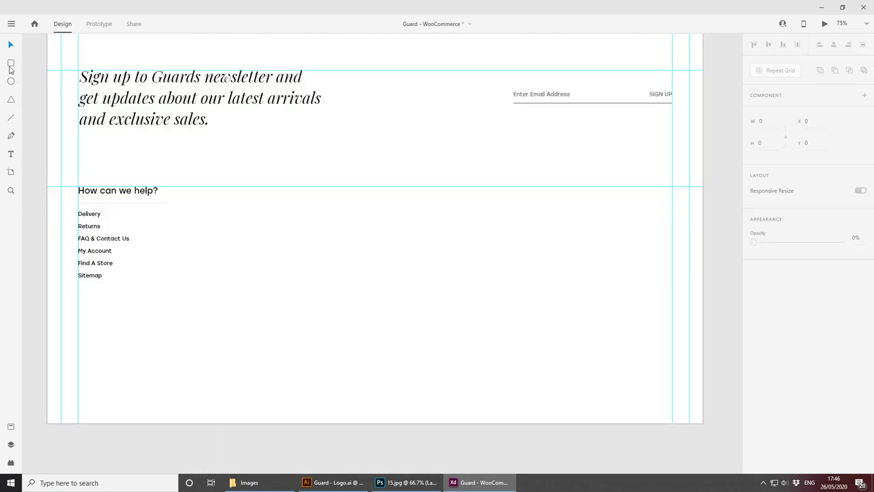
{"action": "mouse_move", "coordinate": [78, 288]}
{"action": "left_mouse_down"}
{"action": "mouse_move", "coordinate": [201, 371]}
{"action": "mouse_move", "coordinate": [199, 381]}
{"action": "left_mouse_up"}
Step: Turn the rectangle into a horizontal repeat grid reaching the inner right margin guide and space its columns about 40 px apart
{"action": "left_click", "coordinate": [769, 72]}
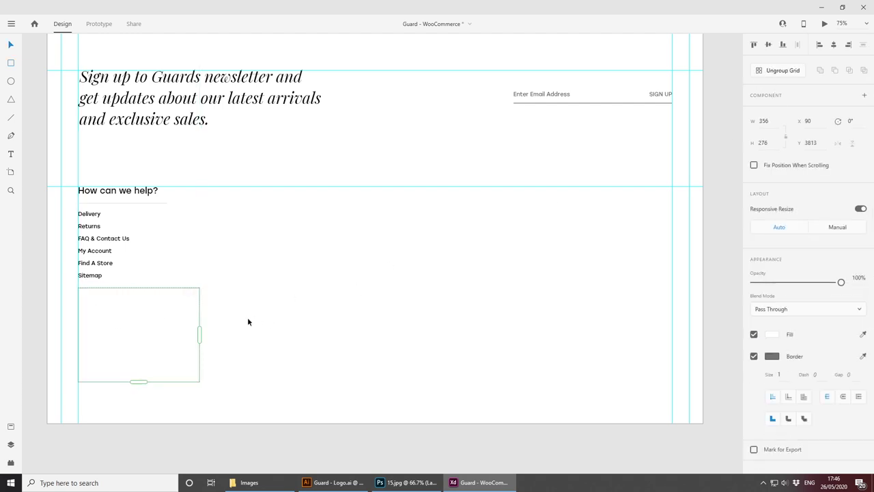
{"action": "left_click_drag", "start_coordinate": [198, 334], "coordinate": [673, 318]}
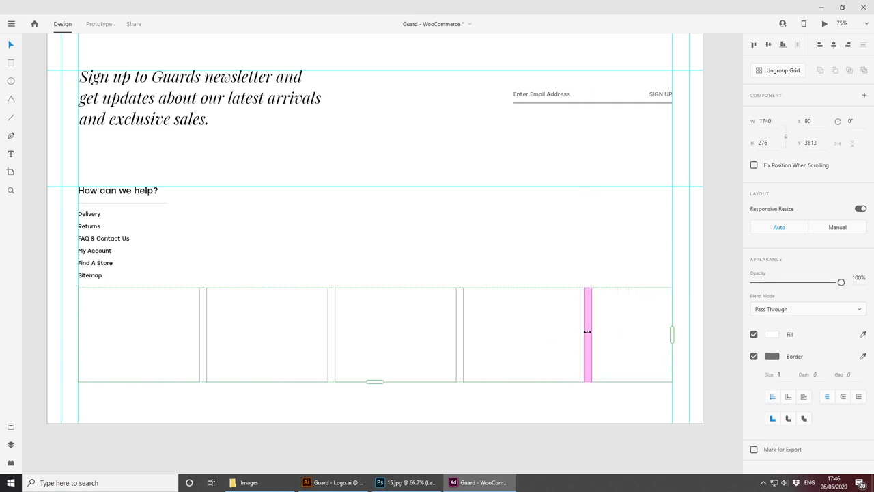
{"action": "left_click_drag", "start_coordinate": [587, 331], "coordinate": [616, 330]}
{"action": "mouse_move", "coordinate": [657, 330]}
{"action": "left_mouse_down"}
{"action": "mouse_move", "coordinate": [692, 330]}
{"action": "mouse_move", "coordinate": [648, 334]}
{"action": "left_mouse_up"}
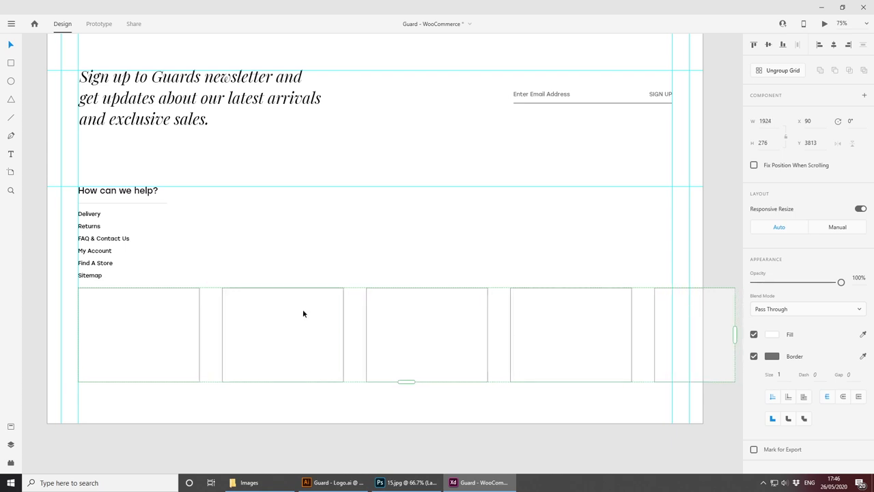
{"action": "left_click_drag", "start_coordinate": [220, 312], "coordinate": [206, 316]}
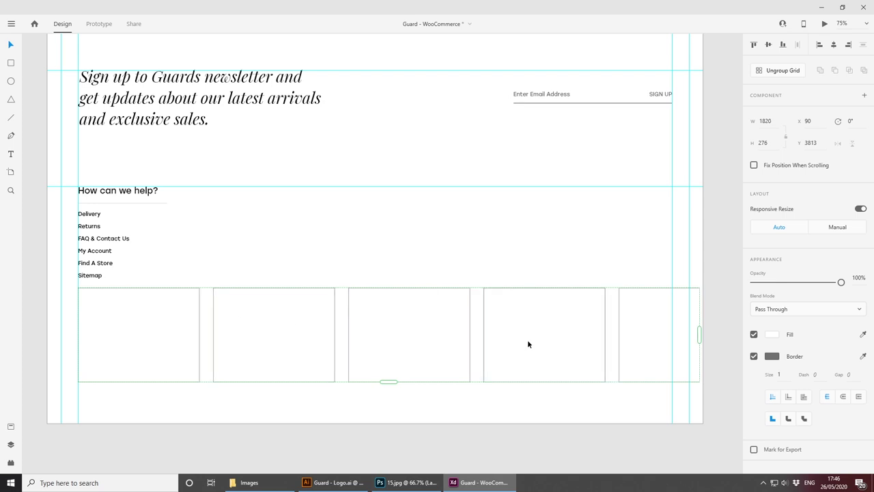
Step: Try widening the repeated rectangles to 366 px
{"action": "double_click", "coordinate": [602, 323]}
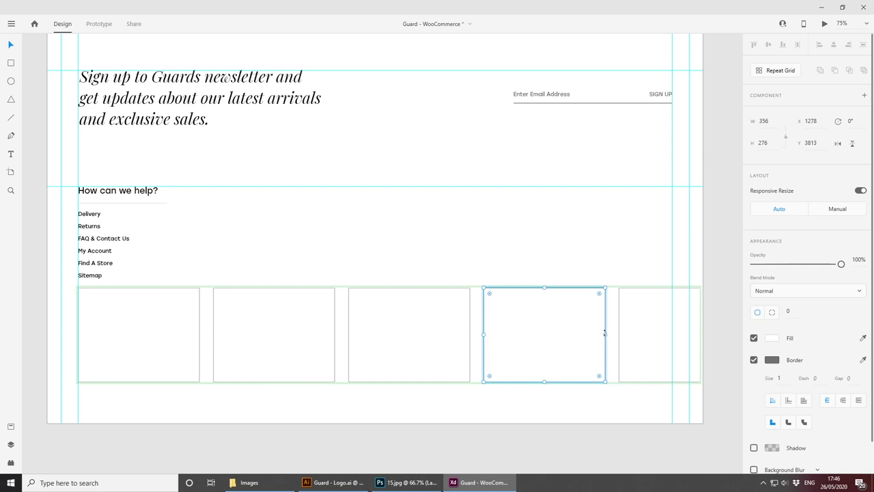
{"action": "mouse_move", "coordinate": [604, 333]}
{"action": "left_mouse_down"}
{"action": "mouse_move", "coordinate": [625, 332]}
{"action": "mouse_move", "coordinate": [605, 333]}
{"action": "left_mouse_up"}
{"action": "left_click", "coordinate": [201, 333]}
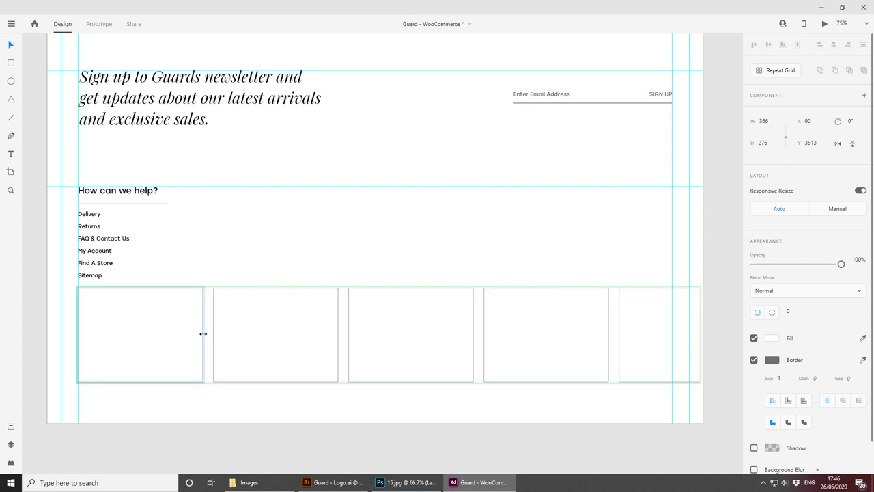
{"action": "left_click_drag", "start_coordinate": [203, 333], "coordinate": [199, 334]}
{"action": "left_click", "coordinate": [616, 335]}
{"action": "left_click", "coordinate": [561, 367]}
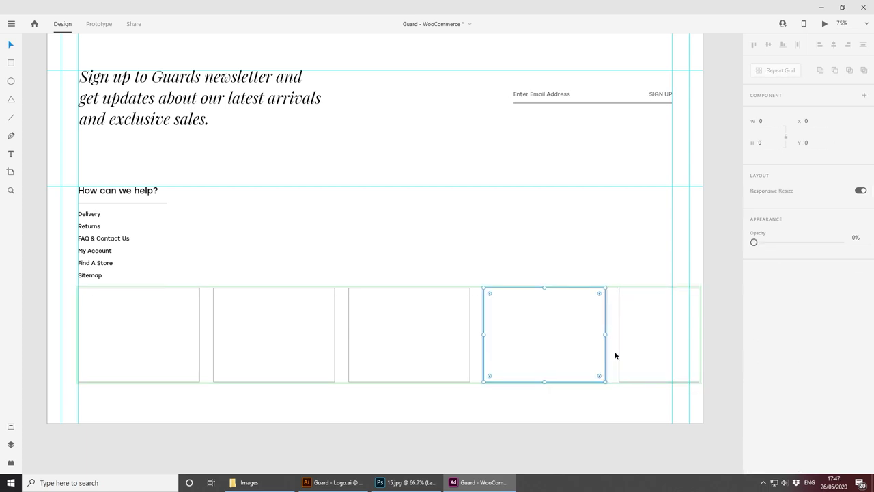
Step: Widen the repeated rectangles and adjust their gaps to bring the fourth column close to the inner right margin guide
{"action": "key", "text": "Escape"}
{"action": "left_click_drag", "start_coordinate": [612, 338], "coordinate": [658, 338]}
{"action": "double_click", "coordinate": [197, 335]}
{"action": "left_click_drag", "start_coordinate": [199, 335], "coordinate": [215, 335]}
{"action": "double_click", "coordinate": [653, 342]}
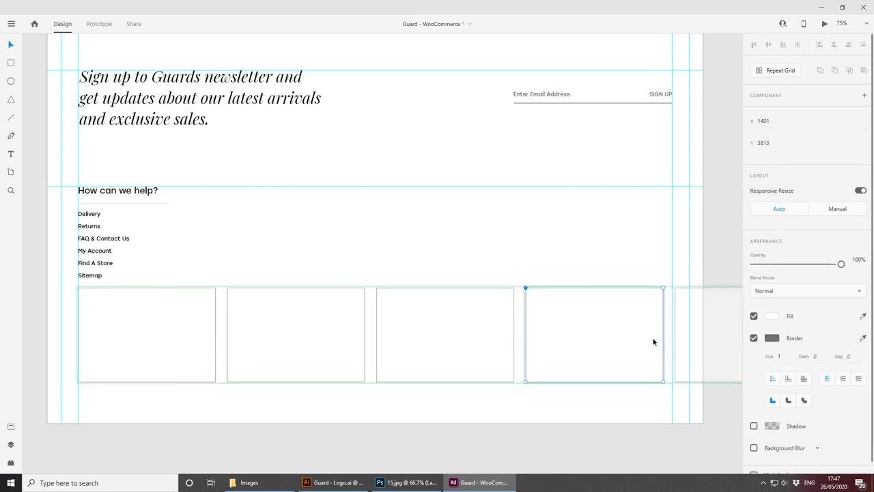
{"action": "left_click", "coordinate": [639, 404]}
{"action": "left_click_drag", "start_coordinate": [663, 335], "coordinate": [673, 336]}
{"action": "left_click", "coordinate": [650, 392]}
Step: Set the repeated rectangles' width to 396 px and space them about 52 px apart, ending the fourth at the inner right margin guide
{"action": "double_click", "coordinate": [508, 338]}
{"action": "mouse_move", "coordinate": [523, 334]}
{"action": "left_mouse_down"}
{"action": "mouse_move", "coordinate": [512, 334]}
{"action": "mouse_move", "coordinate": [518, 325]}
{"action": "mouse_move", "coordinate": [510, 335]}
{"action": "left_mouse_up"}
{"action": "left_click", "coordinate": [652, 349]}
{"action": "left_click", "coordinate": [519, 325]}
{"action": "left_click", "coordinate": [518, 325]}
{"action": "left_click", "coordinate": [498, 392]}
{"action": "left_click", "coordinate": [509, 333]}
{"action": "left_click", "coordinate": [767, 122]}
{"action": "type", "text": "396"}
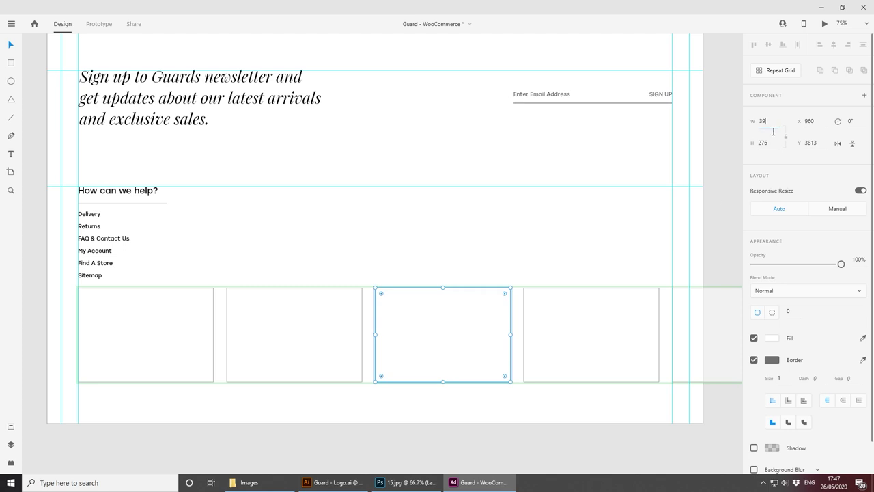
{"action": "key", "text": "Return"}
{"action": "key", "text": "Escape"}
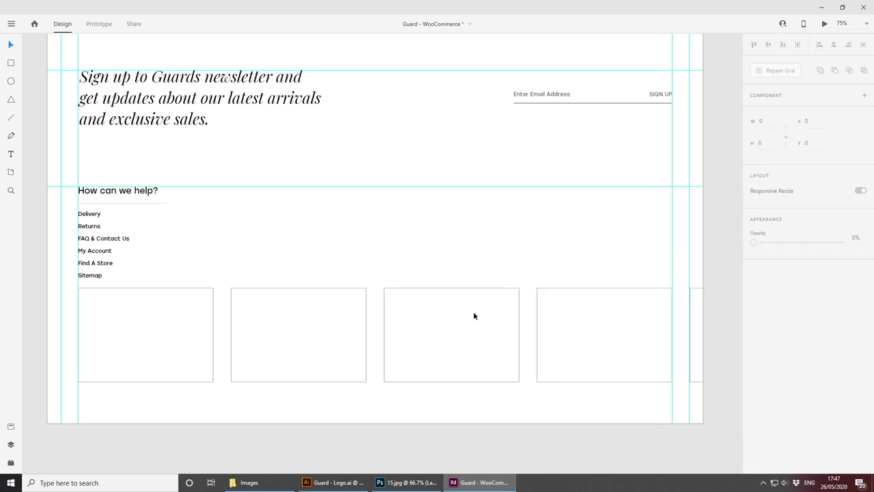
Step: Ungroup the repeat grid and delete the surplus fifth rectangle beyond the right margin
{"action": "left_click", "coordinate": [471, 319]}
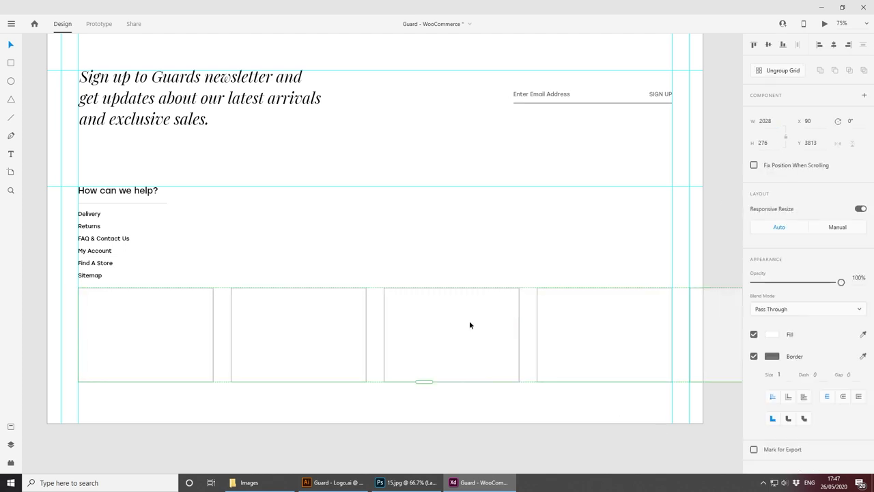
{"action": "left_click", "coordinate": [773, 74]}
{"action": "left_click", "coordinate": [640, 214]}
{"action": "left_click", "coordinate": [701, 324]}
{"action": "key", "text": "Delete"}
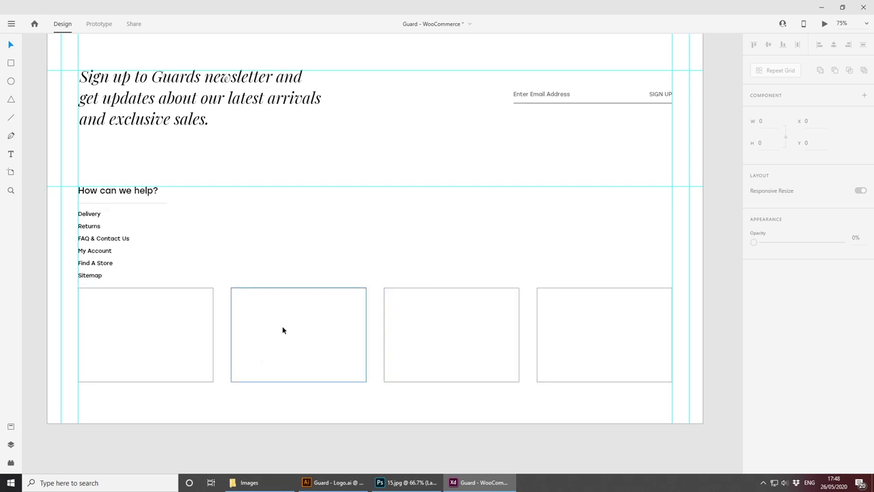
Step: Extend the divider line under "How can we help?" to the full width of the first placeholder rectangle
{"action": "left_click", "coordinate": [166, 204]}
{"action": "left_click_drag", "start_coordinate": [204, 204], "coordinate": [213, 204]}
{"action": "left_click", "coordinate": [245, 205]}
Step: Duplicate the heading, divider line and link list into the other three columns, aligned with the placeholder rectangles
{"action": "left_click_drag", "start_coordinate": [227, 165], "coordinate": [85, 276]}
{"action": "left_click_drag", "start_coordinate": [97, 239], "coordinate": [545, 223]}
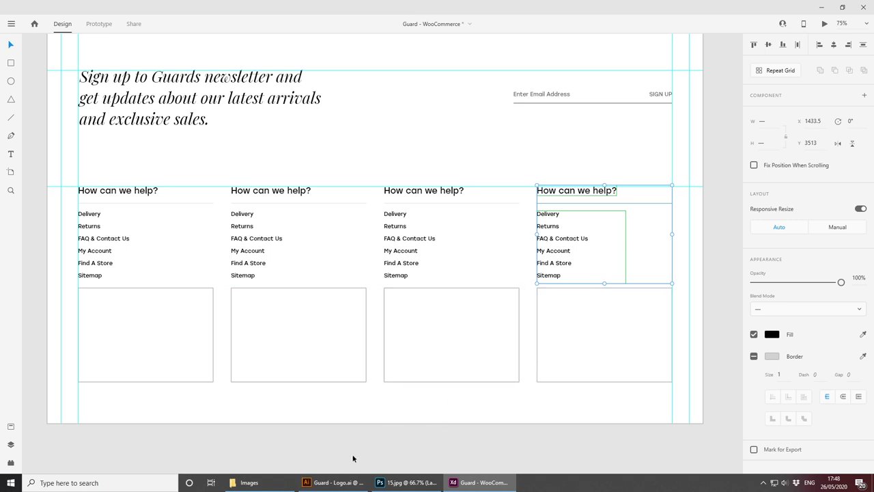
{"action": "key", "text": "Escape"}
Step: Delete the four placeholder rectangles below the footer columns
{"action": "left_click", "coordinate": [148, 353]}
{"action": "left_click", "coordinate": [283, 335], "text": "shift"}
{"action": "key", "text": "Delete"}
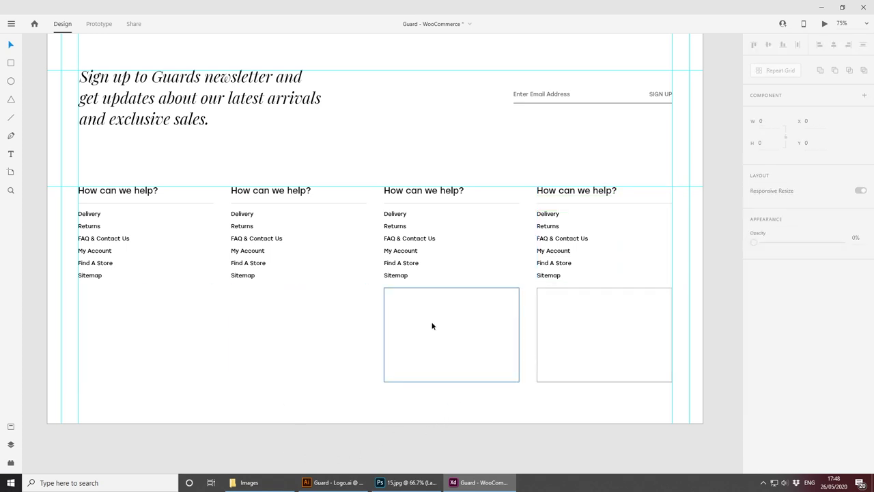
{"action": "left_click", "coordinate": [431, 325]}
{"action": "key", "text": "Delete"}
{"action": "left_click", "coordinate": [573, 323]}
{"action": "key", "text": "Delete"}
Step: Change the second footer column's heading to "Useful Info"
{"action": "left_click", "coordinate": [291, 194]}
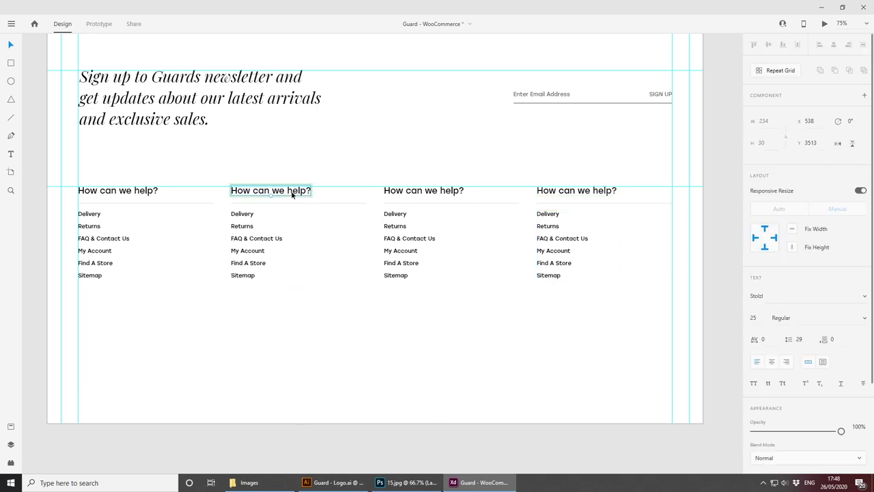
{"action": "double_click", "coordinate": [292, 194]}
{"action": "type", "text": "U"}
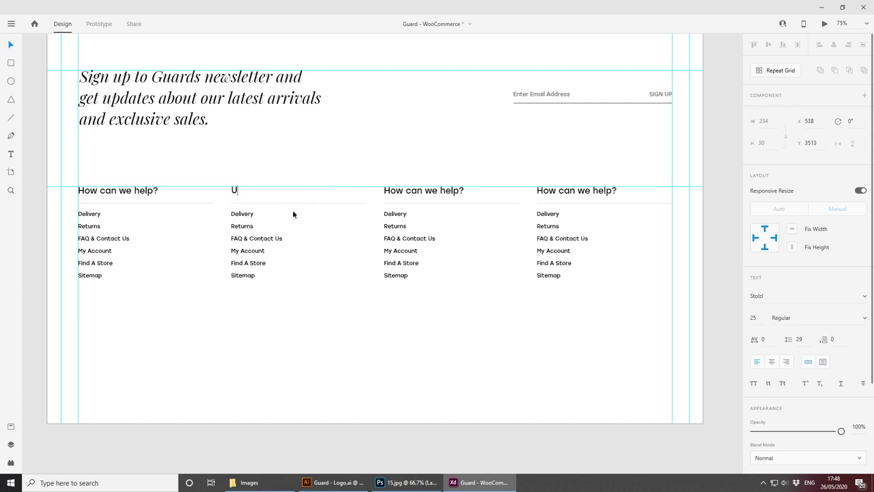
{"action": "type", "text": "seful l Info"}
Step: Replace the second column's links with "Terms & Conditions", "Privacy Notice & Cookies", "Security" and "Accesability" on separate lines
{"action": "left_click", "coordinate": [249, 242]}
{"action": "double_click", "coordinate": [276, 242]}
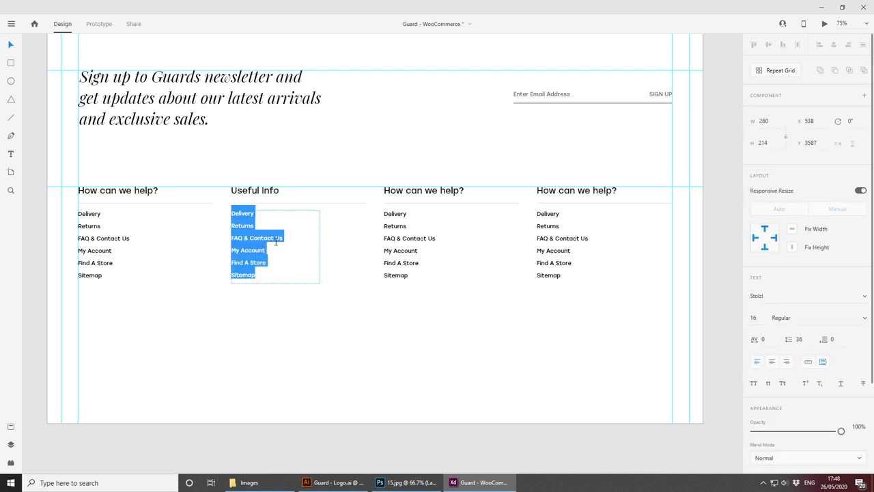
{"action": "type", "text": "Terms"}
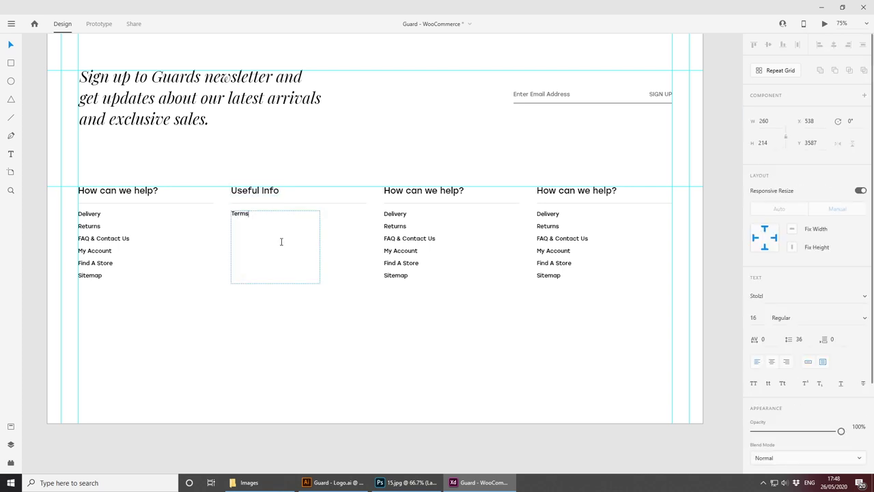
{"action": "type", "text": " & Conditions "}
{"action": "type", "text": "Privacy Notice & Cookies"}
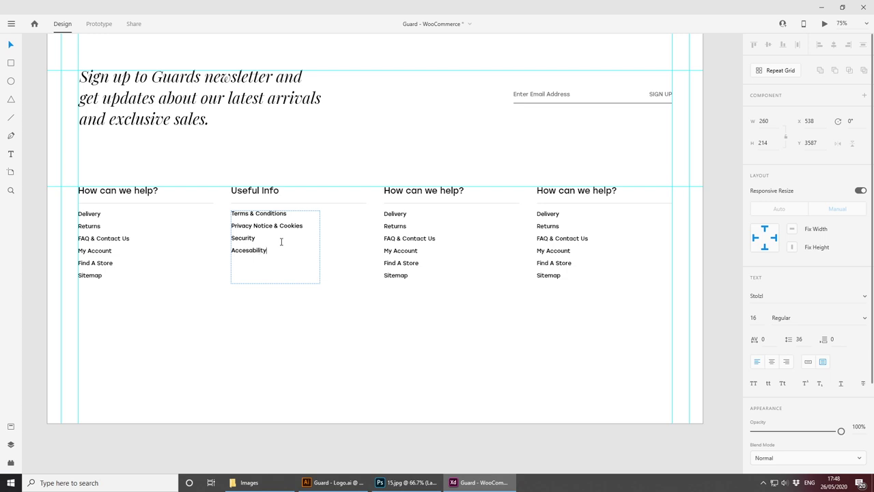
{"action": "left_click", "coordinate": [396, 287]}
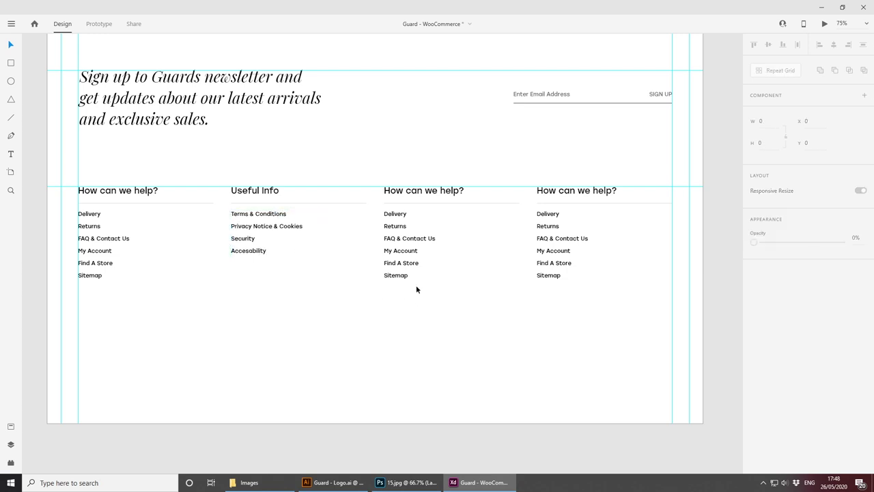
Step: Change the third column's heading to "Company" and replace its links with "About" and "Contact Us"
{"action": "double_click", "coordinate": [422, 194]}
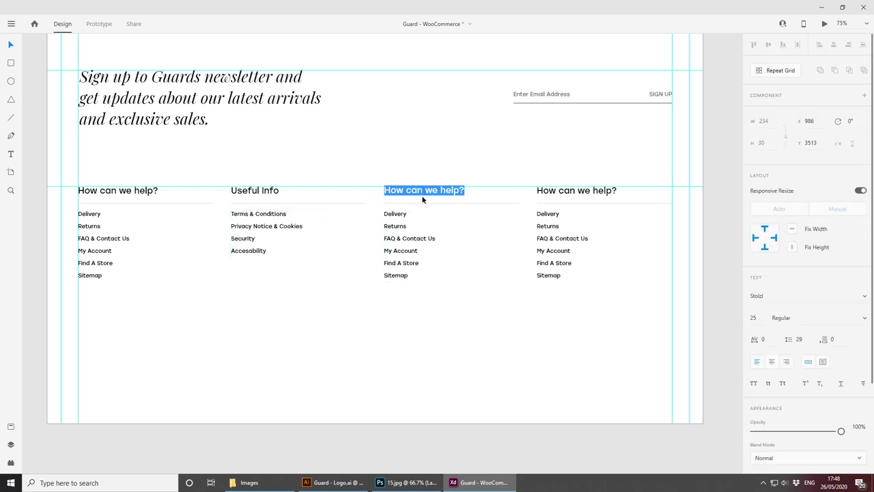
{"action": "type", "text": "Company"}
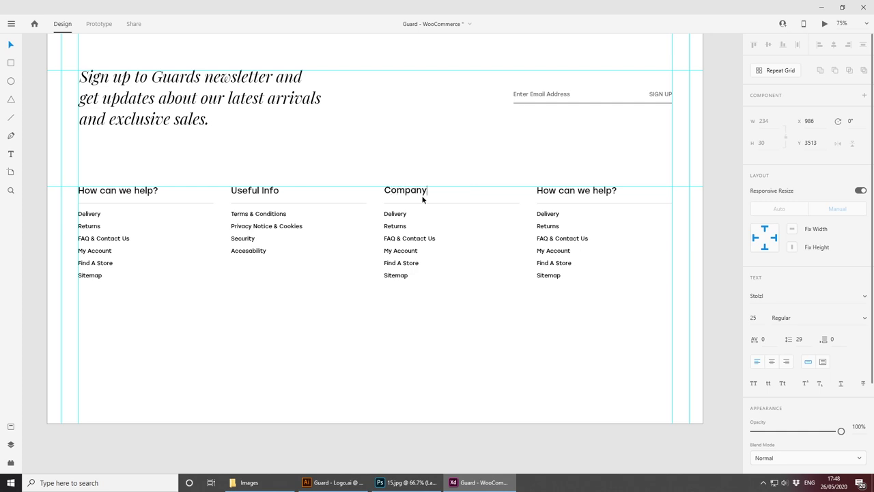
{"action": "left_click", "coordinate": [413, 232]}
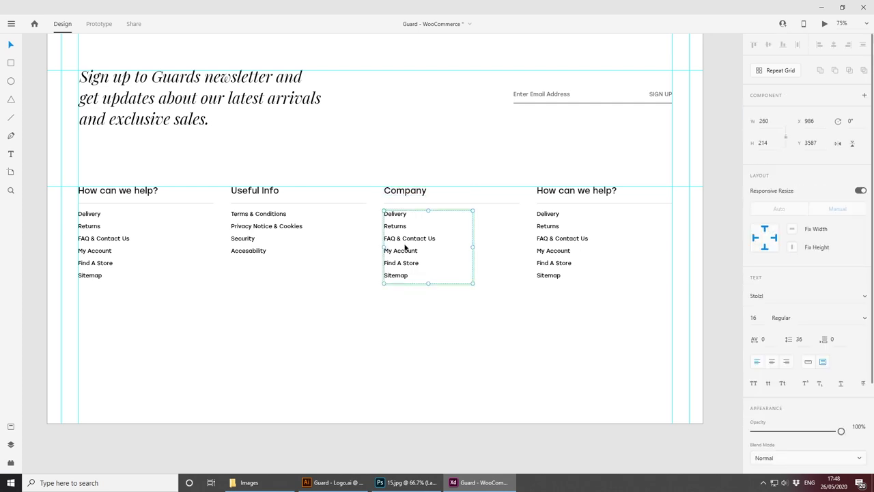
{"action": "double_click", "coordinate": [407, 241]}
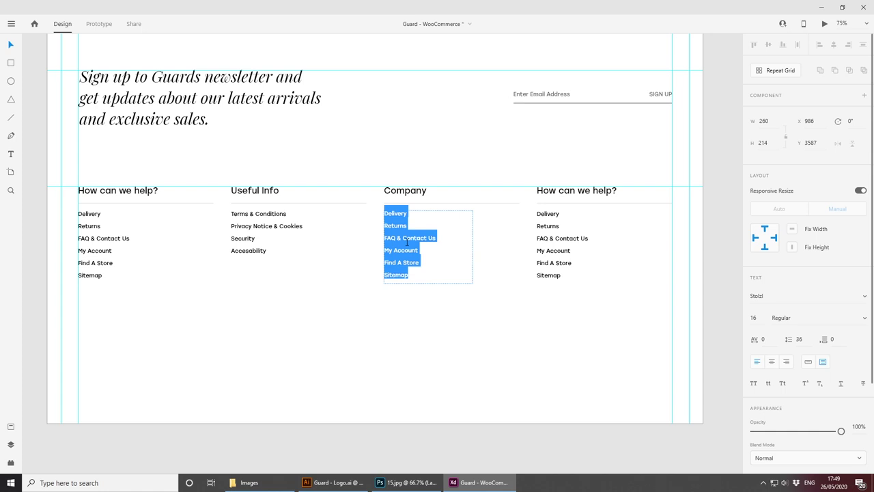
{"action": "type", "text": "About"}
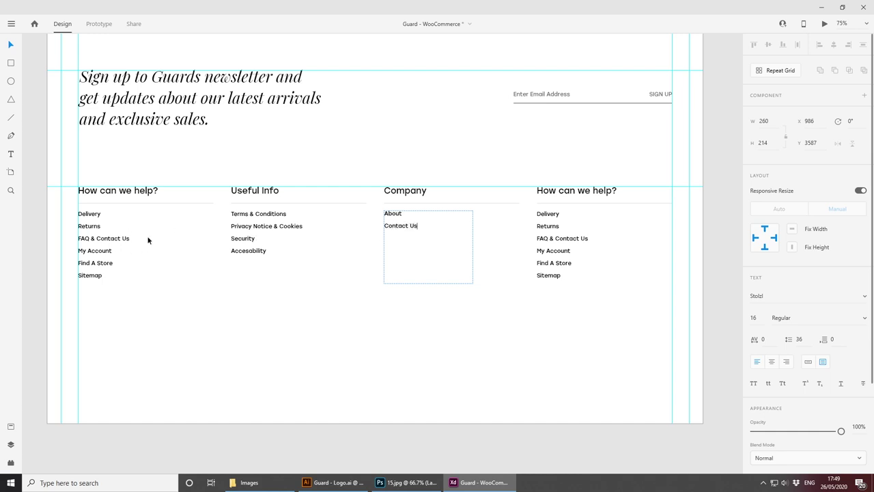
{"action": "key", "text": "Escape"}
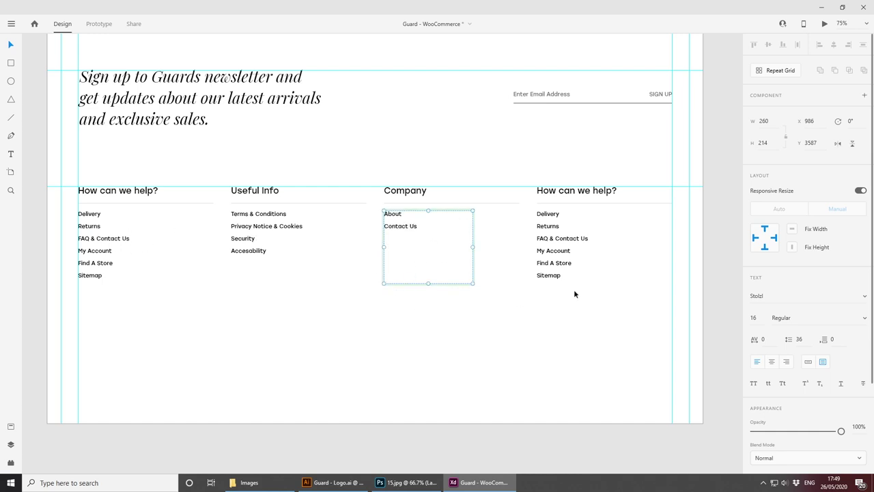
Step: Change the fourth footer column's heading to "Download App"
{"action": "left_click", "coordinate": [567, 191]}
{"action": "double_click", "coordinate": [568, 192]}
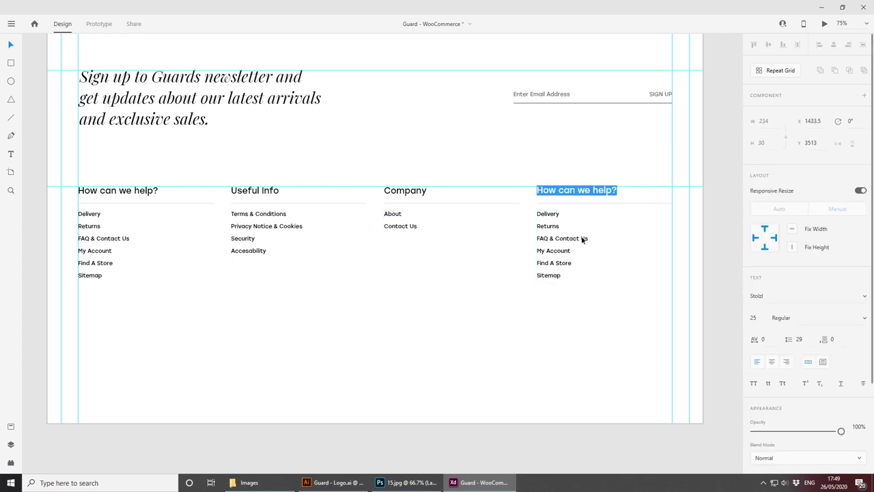
{"action": "type", "text": "Download Ap"}
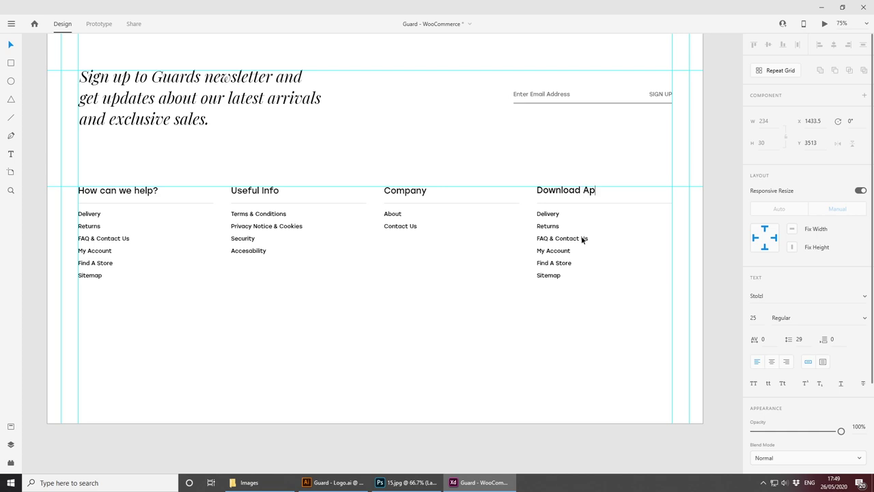
{"action": "type", "text": "p"}
{"action": "key", "text": "Escape"}
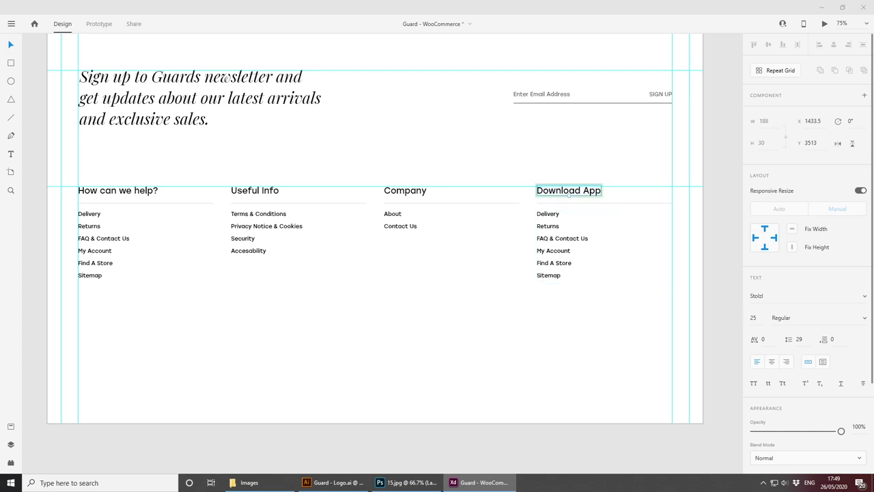
{"action": "left_click", "coordinate": [560, 314]}
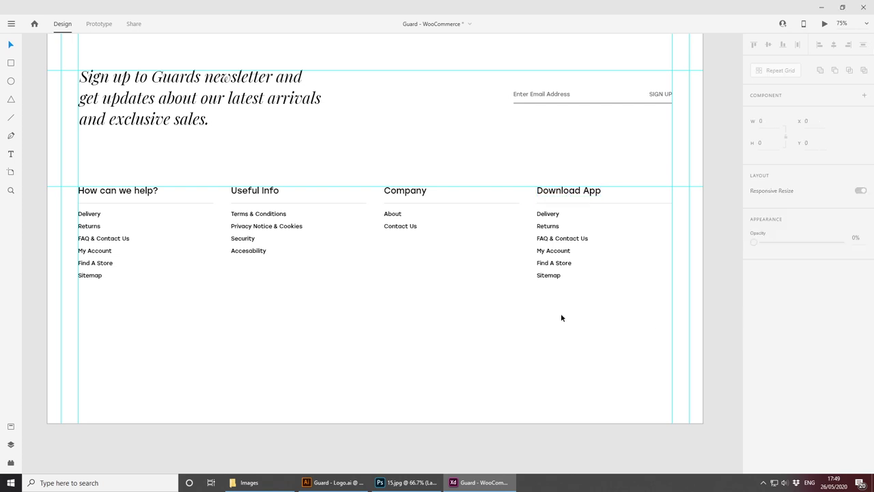
Step: Paste the App Store badge, place it under the "Download App" divider and delete that column's link list
{"action": "key", "text": "ctrl+v"}
{"action": "left_click_drag", "start_coordinate": [549, 223], "coordinate": [585, 333]}
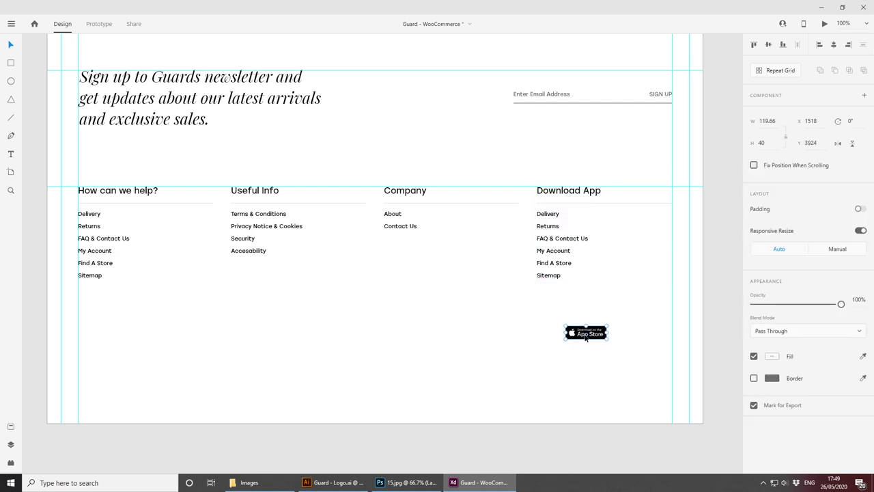
{"action": "scroll", "coordinate": [435, 267], "scroll_direction": "up", "scroll_amount": 4}
{"action": "left_click_drag", "start_coordinate": [435, 267], "coordinate": [142, 257]}
{"action": "left_click_drag", "start_coordinate": [392, 371], "coordinate": [374, 253]}
{"action": "left_click_drag", "start_coordinate": [394, 310], "coordinate": [342, 158]}
{"action": "left_click", "coordinate": [339, 211]}
{"action": "key", "text": "Delete"}
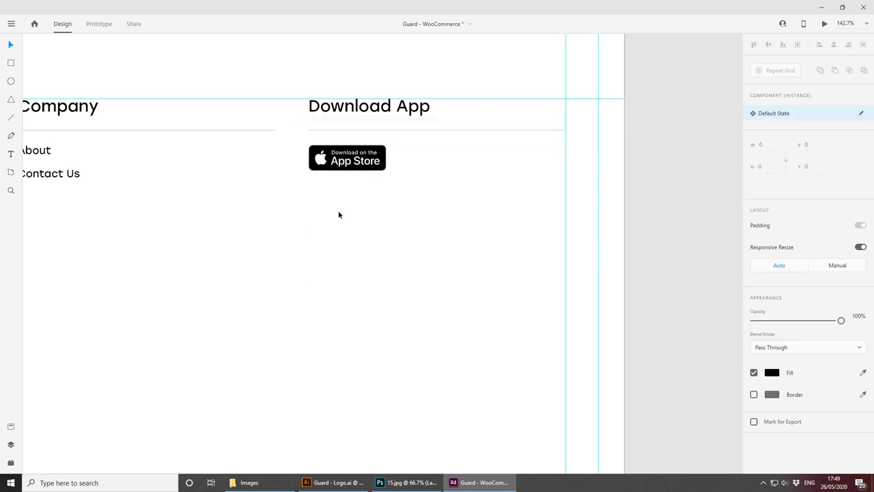
Step: Duplicate the "Useful Info" link list below the columns and stretch its text box across the full 1920-wide artboard
{"action": "key", "text": "ctrl+1"}
{"action": "left_click_drag", "start_coordinate": [344, 244], "coordinate": [521, 312]}
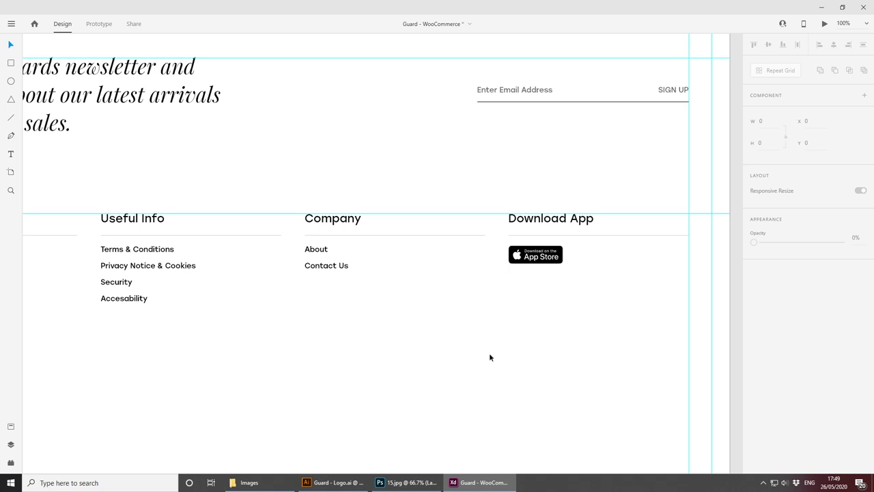
{"action": "key", "text": "ctrl+minus"}
{"action": "left_click_drag", "start_coordinate": [466, 381], "coordinate": [483, 316]}
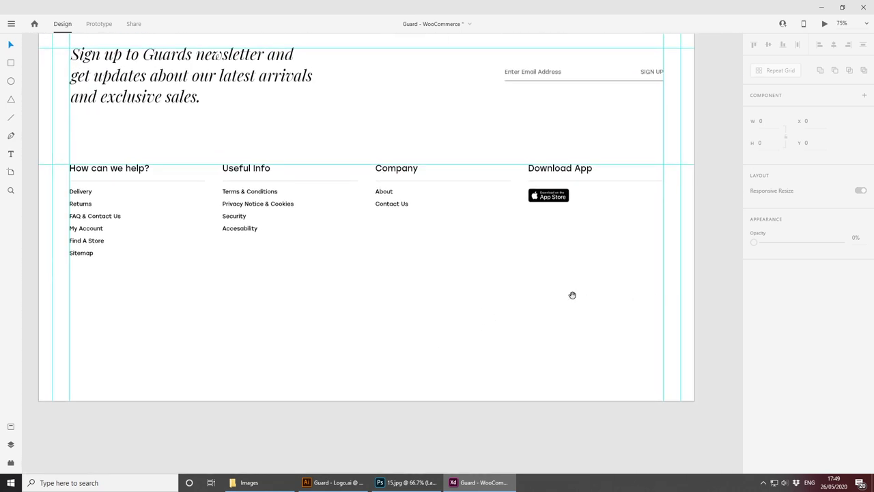
{"action": "left_click_drag", "start_coordinate": [572, 295], "coordinate": [602, 298]}
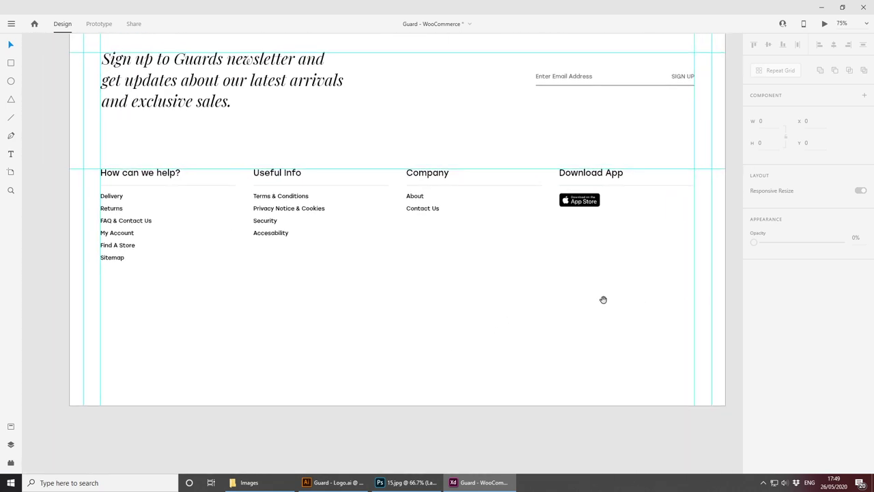
{"action": "left_click", "coordinate": [291, 240]}
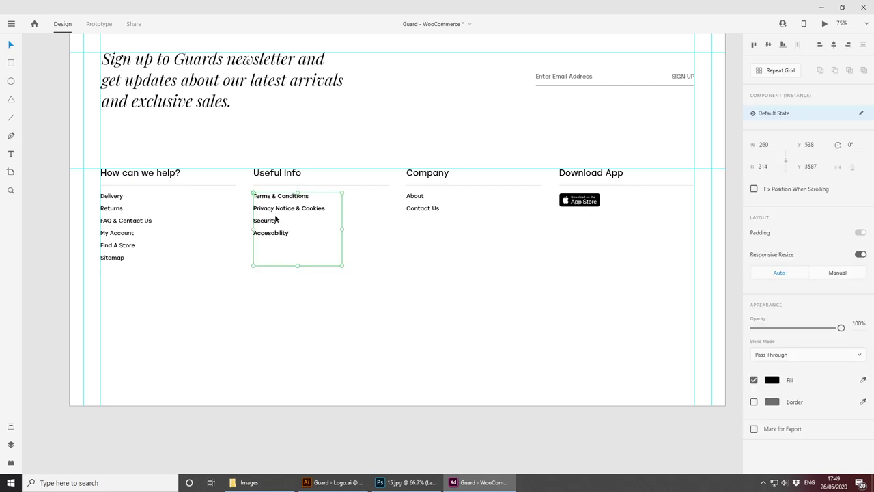
{"action": "left_click_drag", "start_coordinate": [275, 219], "coordinate": [374, 338]}
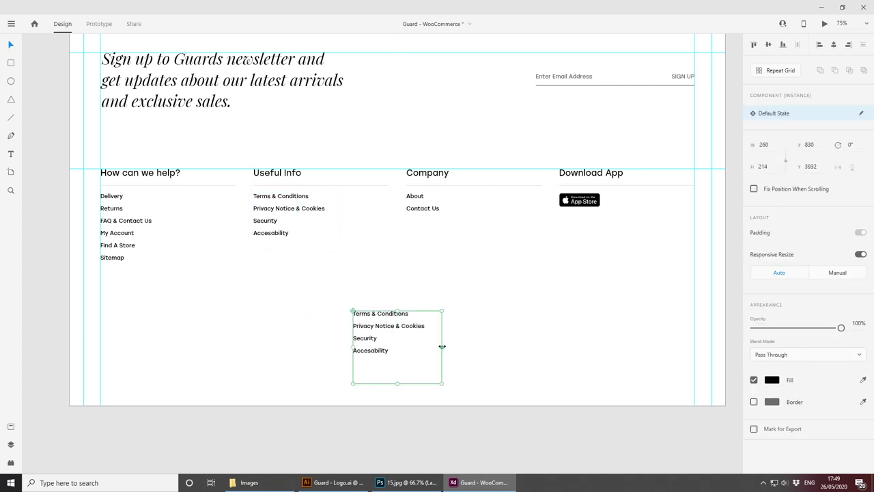
{"action": "left_click_drag", "start_coordinate": [442, 346], "coordinate": [724, 330]}
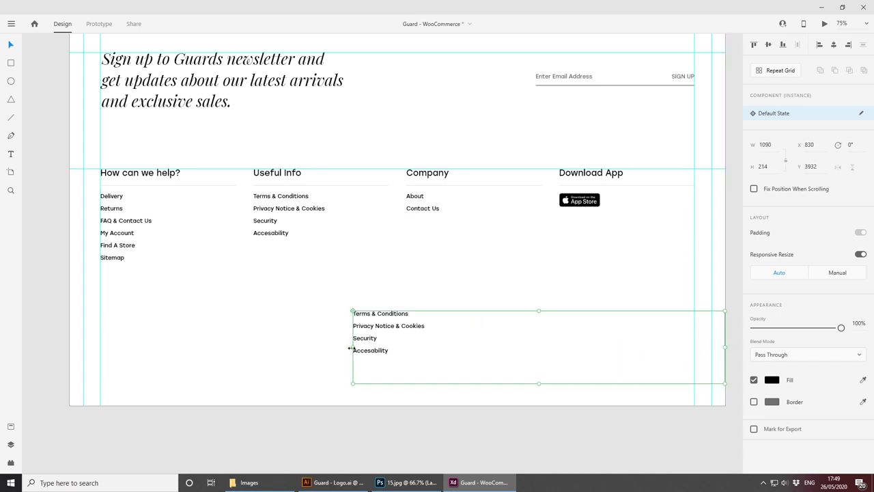
{"action": "left_click_drag", "start_coordinate": [350, 348], "coordinate": [75, 331]}
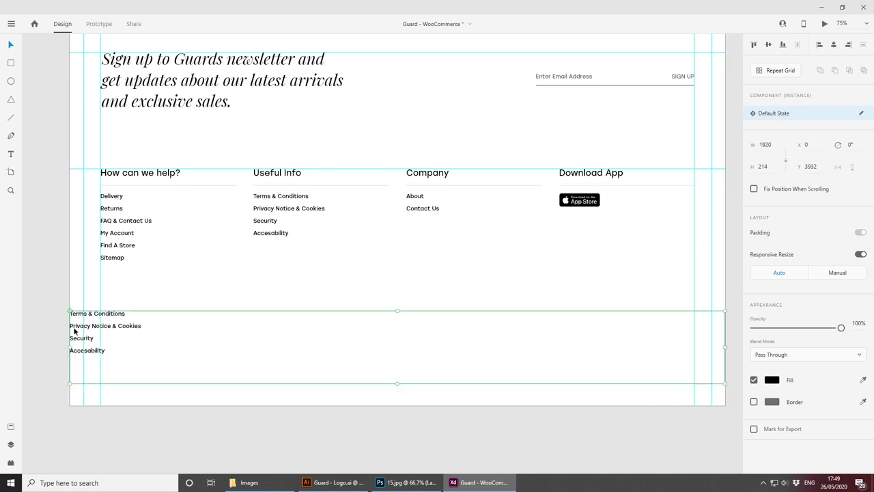
Step: Replace the duplicated link text with the copyright line "© 2020 Guard."
{"action": "double_click", "coordinate": [180, 331]}
{"action": "key", "text": "ctrl+a"}
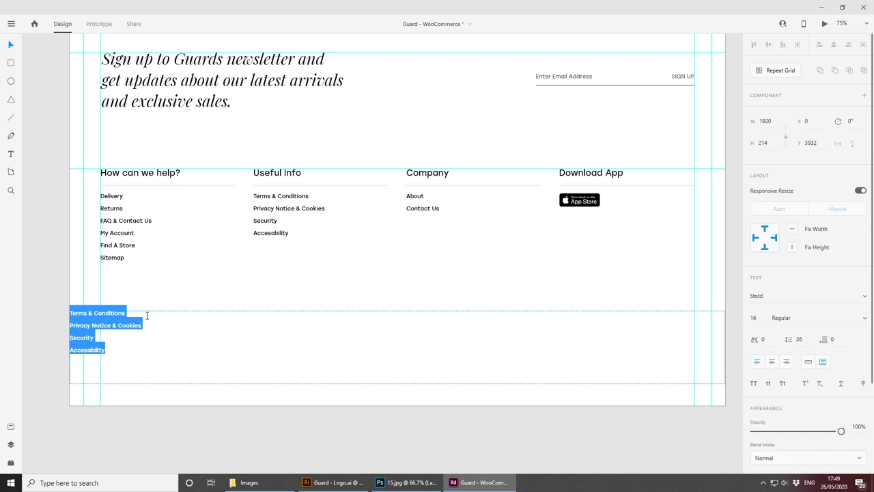
{"action": "type", "text": "2020 Guard."}
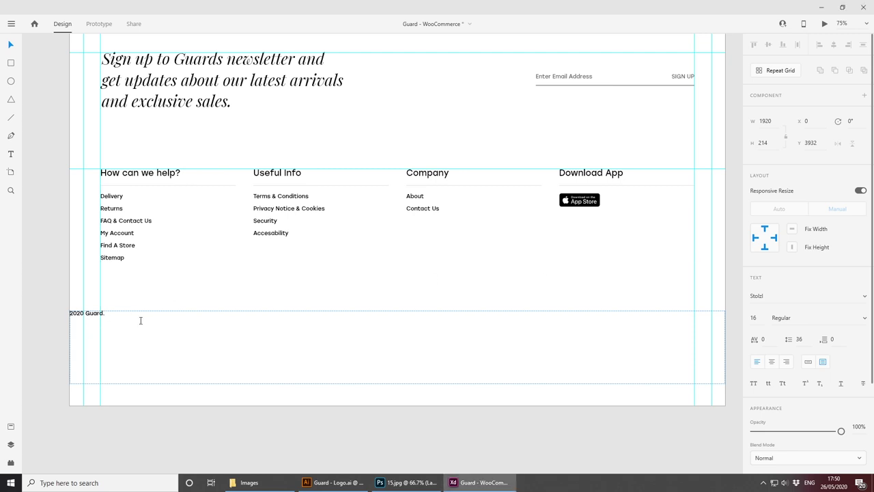
{"action": "key", "text": "Home"}
{"action": "type", "text": "©"}
{"action": "left_click", "coordinate": [10, 44]}
Step: Centre-align the copyright line and switch its text box to auto width
{"action": "double_click", "coordinate": [98, 314]}
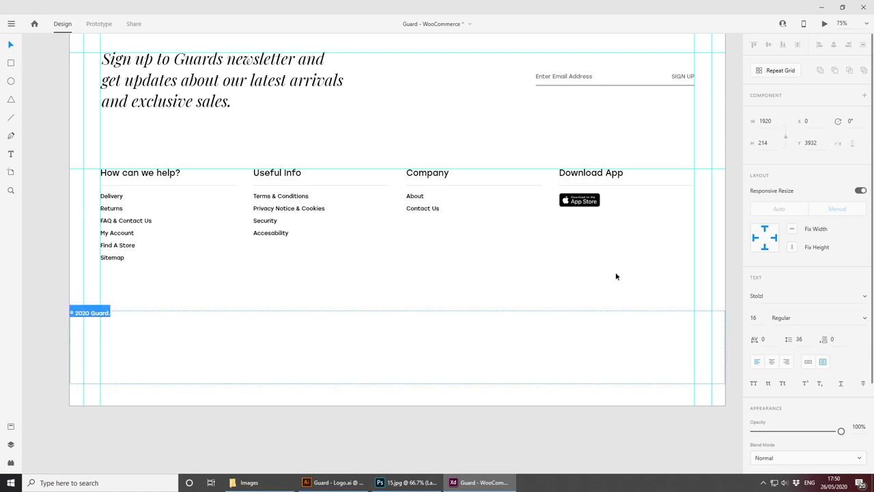
{"action": "left_click", "coordinate": [772, 362]}
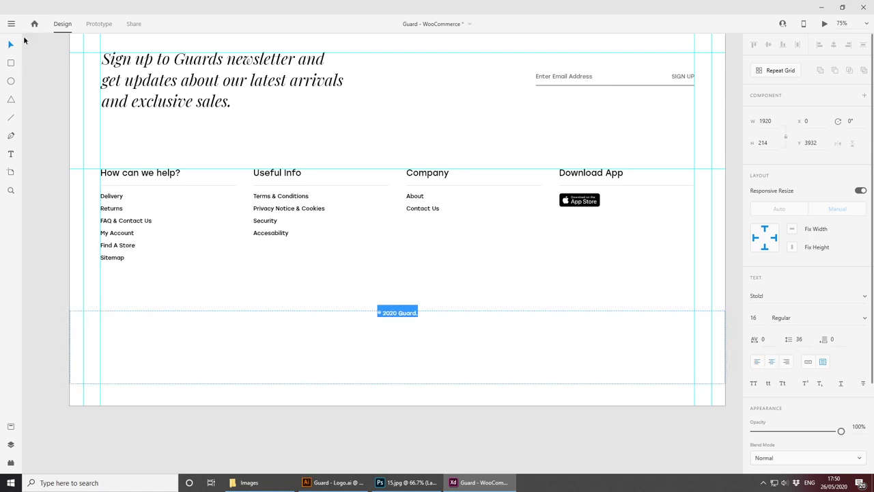
{"action": "left_click", "coordinate": [13, 47]}
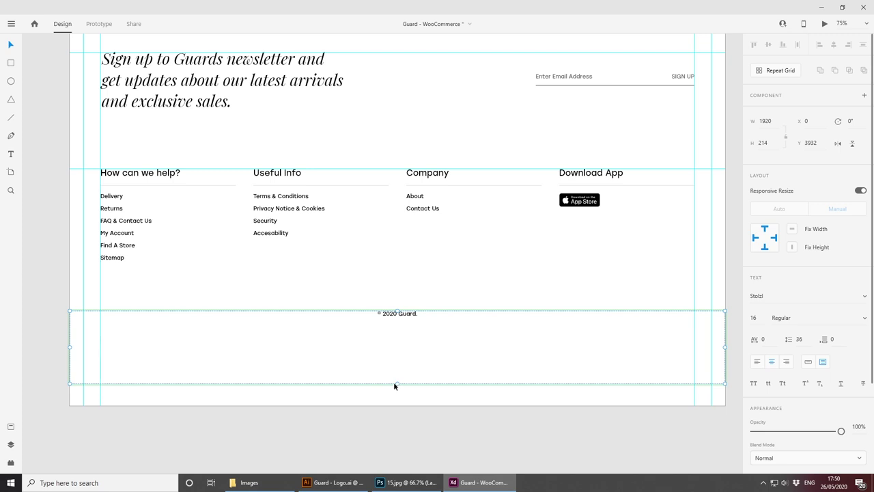
{"action": "left_click", "coordinate": [807, 361]}
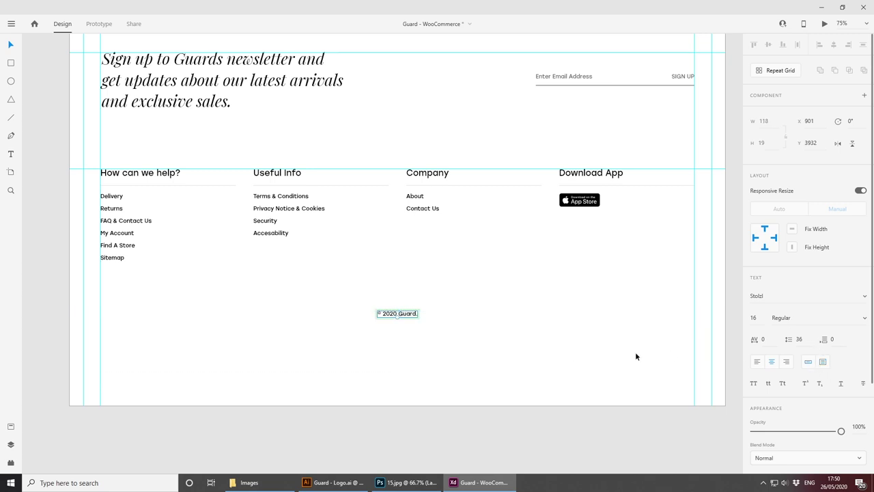
{"action": "left_click", "coordinate": [430, 344]}
Step: Search the Icons 4 Design plugin for "facebook" and insert the Awesome facebook-f icon at size 36
{"action": "key", "text": "ctrl+1"}
{"action": "left_click_drag", "start_coordinate": [517, 375], "coordinate": [464, 331]}
{"action": "left_click", "coordinate": [11, 462]}
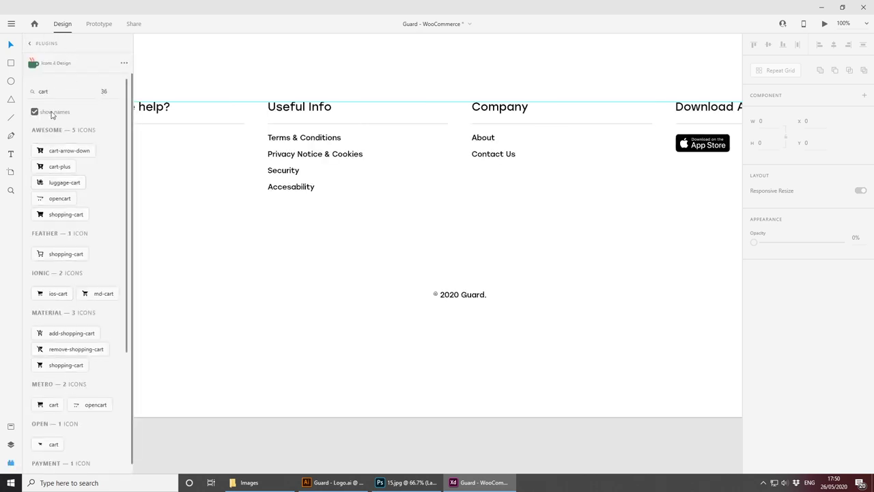
{"action": "left_click_drag", "start_coordinate": [62, 96], "coordinate": [6, 97]}
{"action": "key", "text": "ctrl+a"}
{"action": "double_click", "coordinate": [53, 91]}
{"action": "type", "text": "facebook"}
{"action": "key", "text": "Return"}
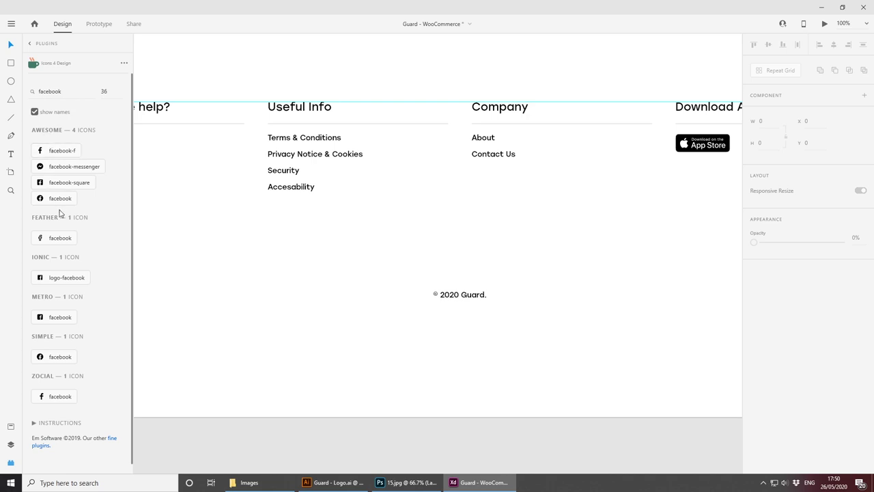
{"action": "left_click", "coordinate": [59, 153]}
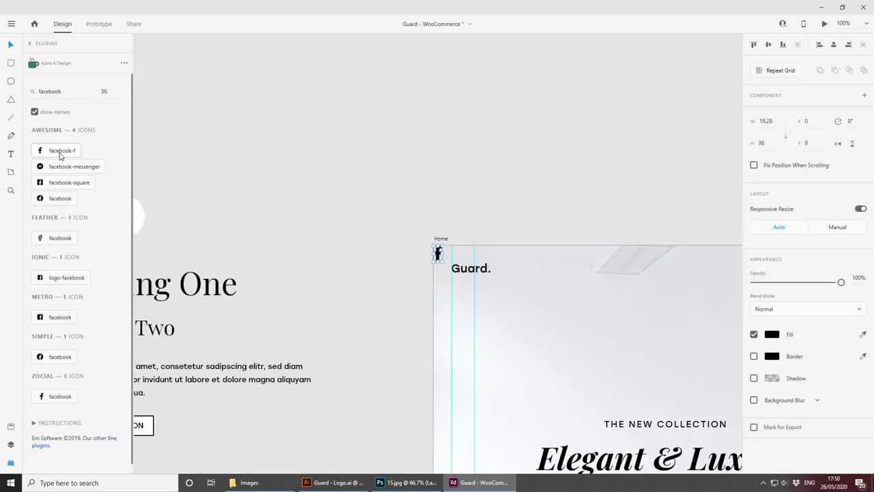
Step: Find and insert the Awesome twitter and instagram icons with the icon plugin
{"action": "double_click", "coordinate": [61, 88]}
{"action": "type", "text": "twitter"}
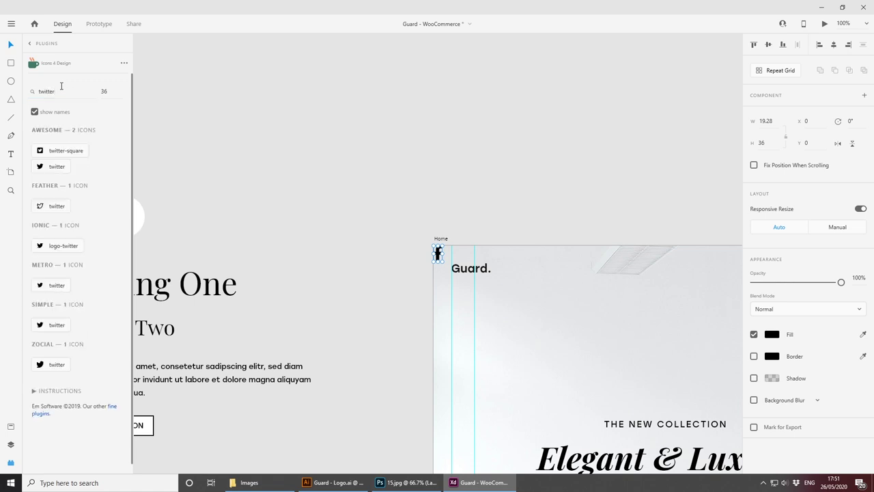
{"action": "left_click", "coordinate": [66, 168]}
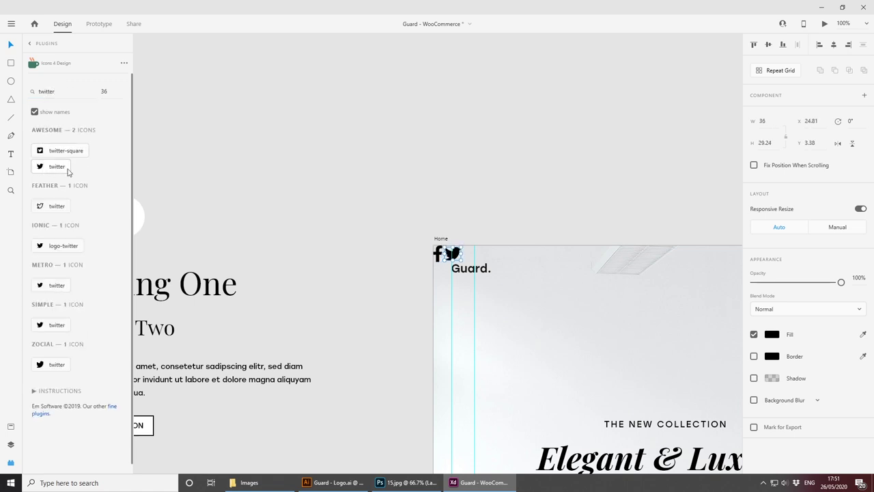
{"action": "double_click", "coordinate": [64, 89]}
{"action": "type", "text": "instagram"}
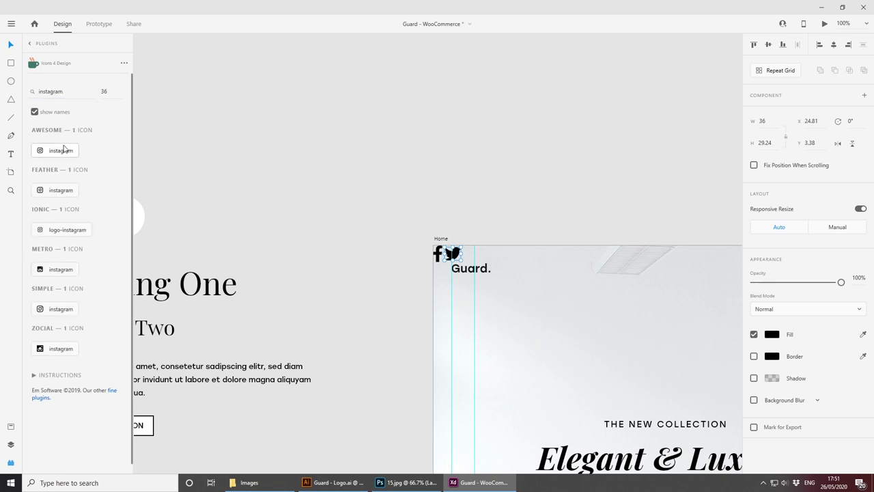
{"action": "left_click", "coordinate": [61, 151]}
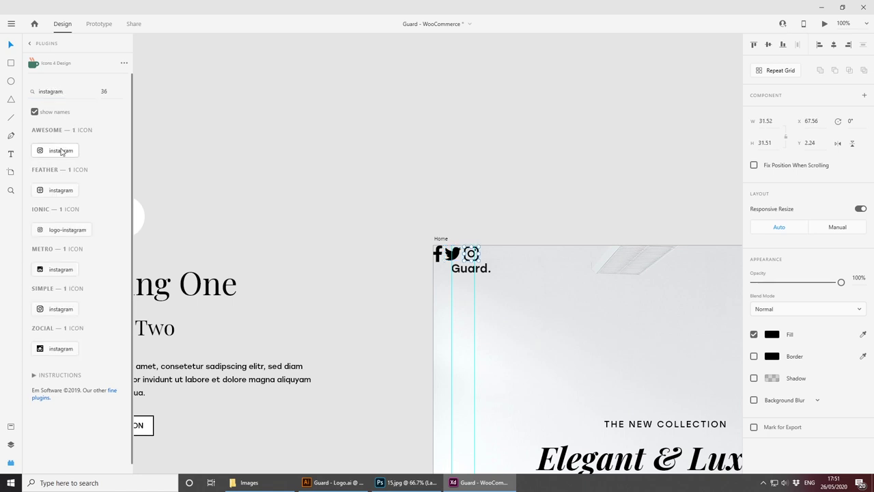
Step: Find and insert the Awesome snapchat-ghost and youtube icons with the icon plugin
{"action": "double_click", "coordinate": [70, 90]}
{"action": "type", "text": "snapchat"}
{"action": "left_click", "coordinate": [63, 149]}
{"action": "left_click", "coordinate": [55, 92]}
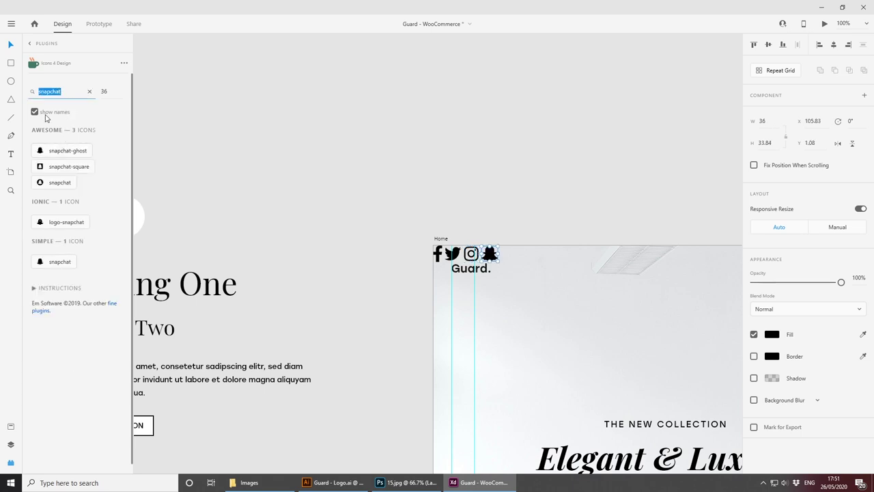
{"action": "type", "text": "youtube"}
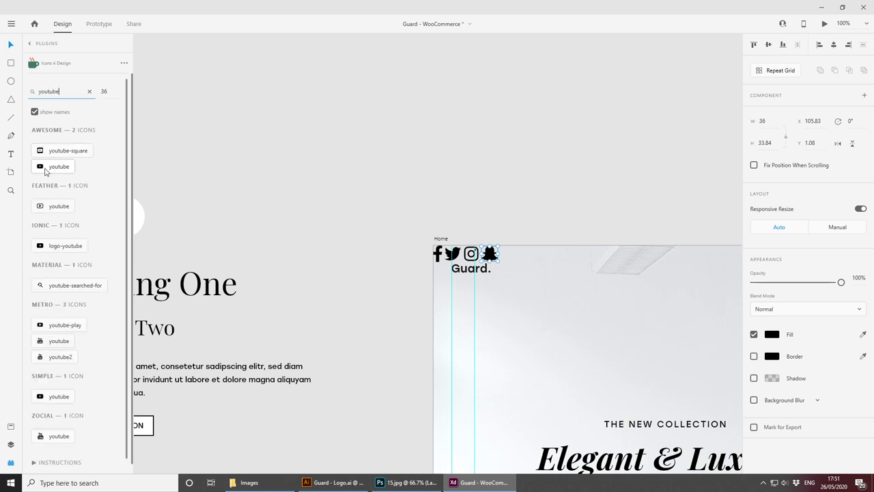
{"action": "left_click", "coordinate": [48, 170]}
Step: Move all five social icons from the top of the Home artboard to just above the copyright line, at about X 853, Y 3856
{"action": "left_click", "coordinate": [437, 253]}
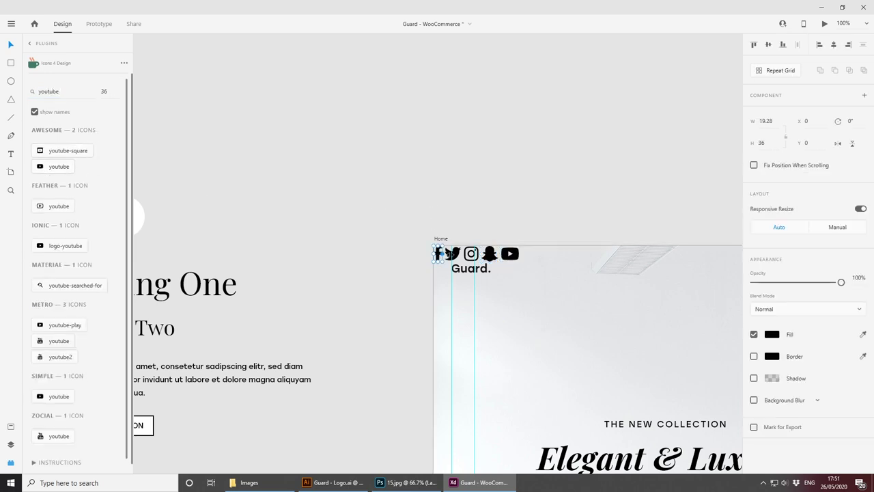
{"action": "left_click", "coordinate": [451, 253], "text": "shift"}
{"action": "left_click", "coordinate": [477, 255], "text": "shift"}
{"action": "left_click", "coordinate": [489, 254], "text": "shift"}
{"action": "left_click", "coordinate": [514, 258], "text": "shift"}
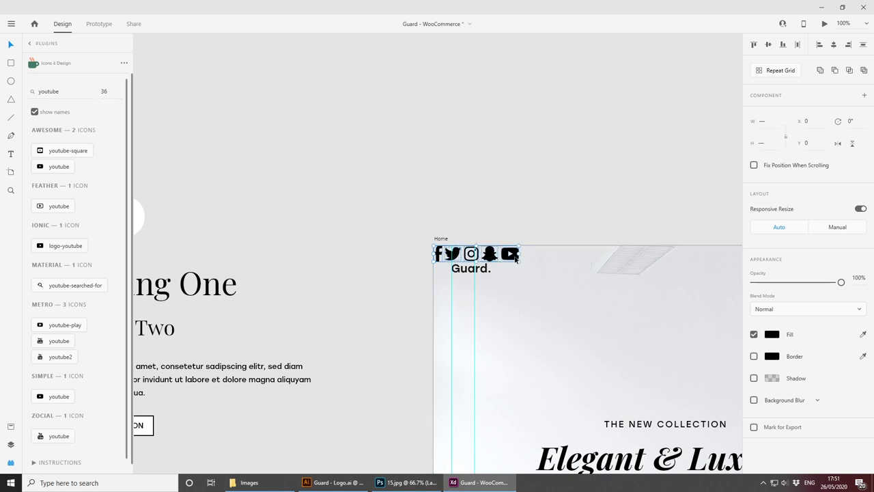
{"action": "key", "text": "ctrl+x"}
{"action": "left_click_drag", "start_coordinate": [530, 337], "coordinate": [387, 130]}
{"action": "left_click_drag", "start_coordinate": [469, 423], "coordinate": [396, 106]}
{"action": "scroll", "coordinate": [396, 106], "scroll_direction": "down", "scroll_amount": 15}
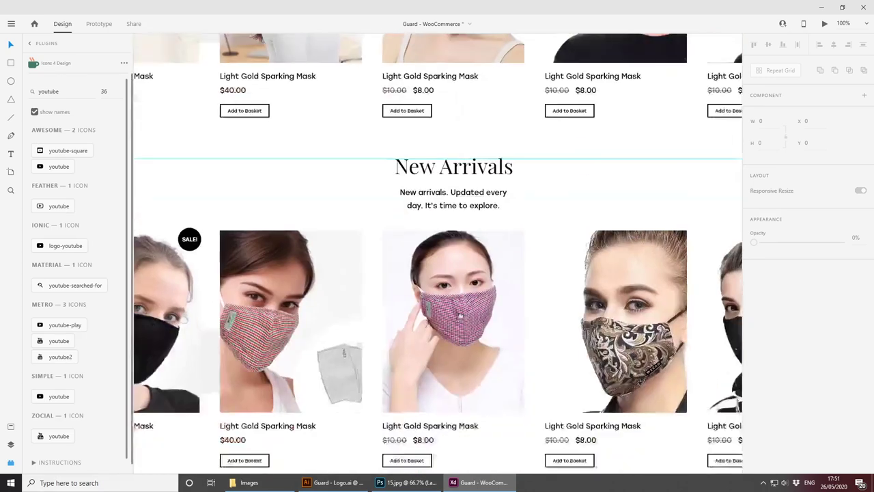
{"action": "key", "text": "ctrl+z"}
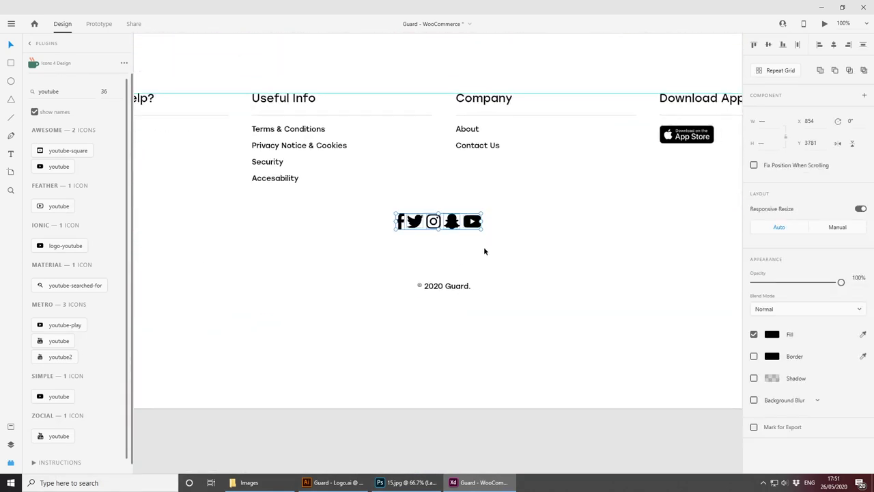
{"action": "key", "text": "ctrl+z"}
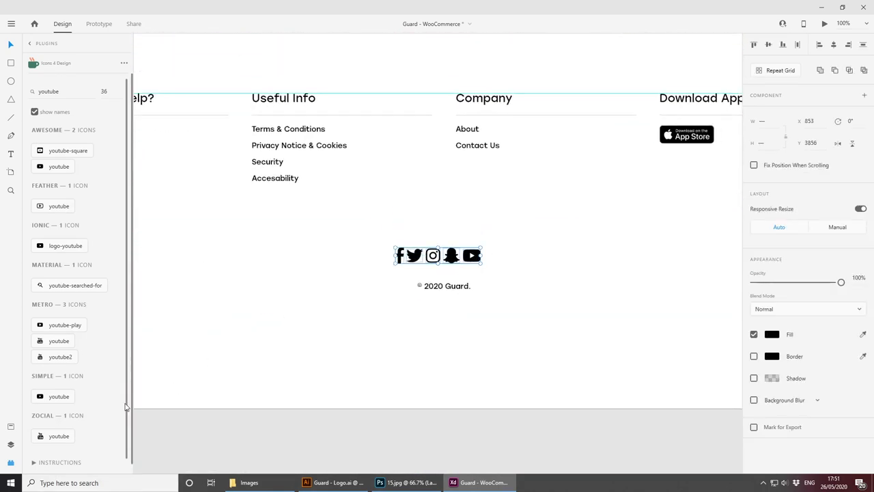
Step: Spread the social icon row from X 726 by moving the facebook and youtube icons outward, and distribute all five icons evenly horizontally
{"action": "left_click", "coordinate": [10, 462]}
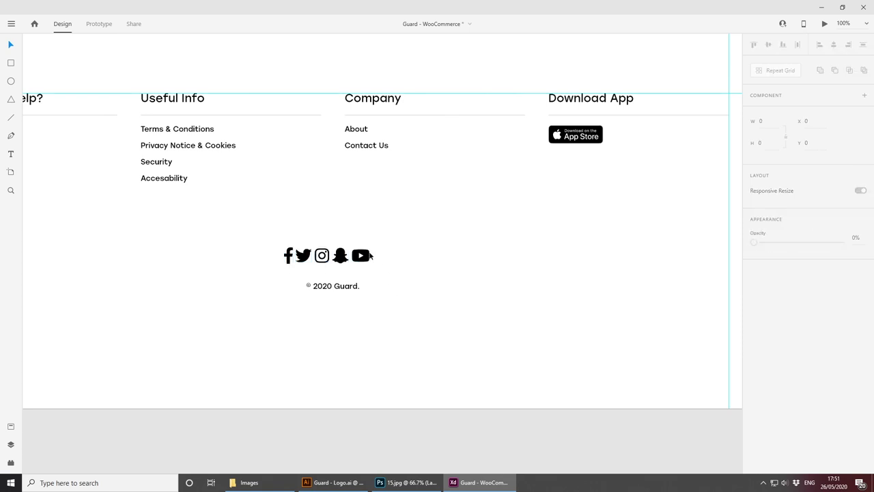
{"action": "left_click_drag", "start_coordinate": [368, 255], "coordinate": [452, 253]}
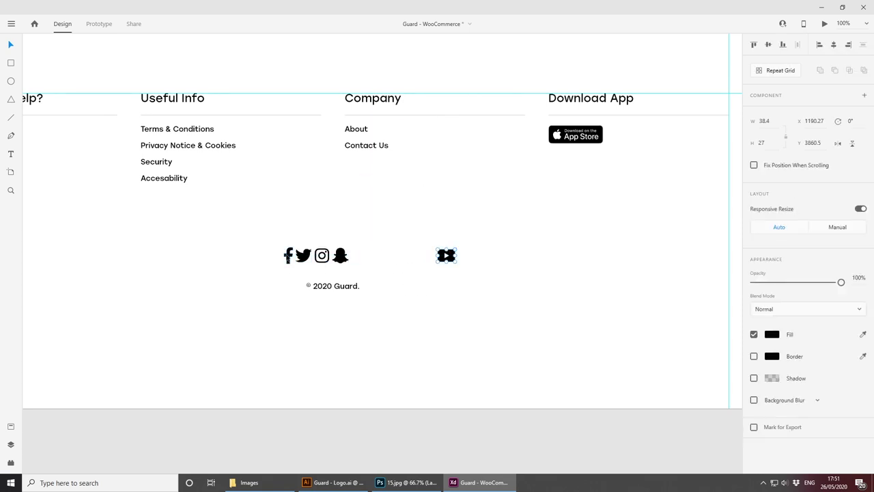
{"action": "left_click_drag", "start_coordinate": [285, 255], "coordinate": [218, 255], "text": "shift"}
{"action": "left_click_drag", "start_coordinate": [395, 256], "coordinate": [465, 255]}
{"action": "scroll", "coordinate": [359, 306], "scroll_direction": "left", "scroll_amount": 3}
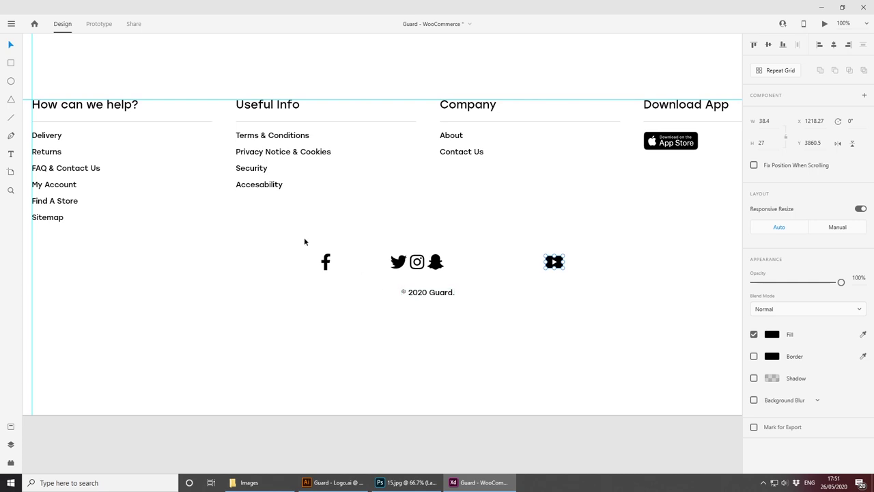
{"action": "left_click_drag", "start_coordinate": [280, 233], "coordinate": [603, 276]}
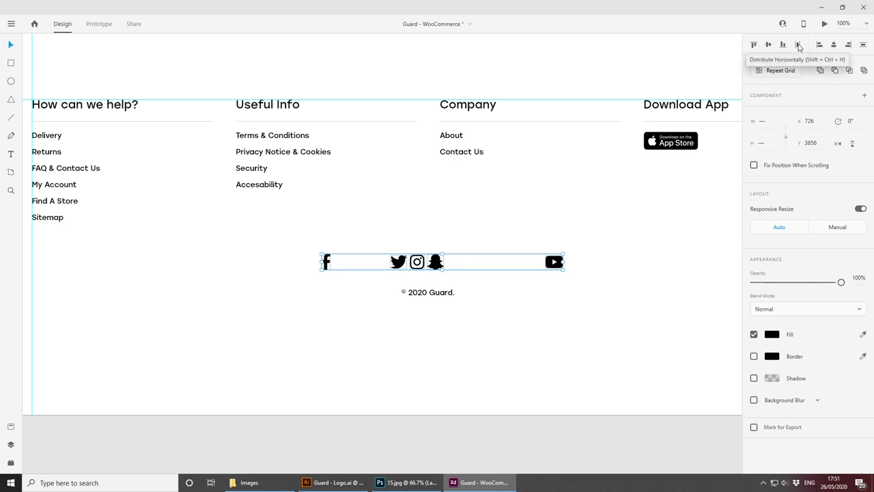
{"action": "left_click", "coordinate": [798, 45]}
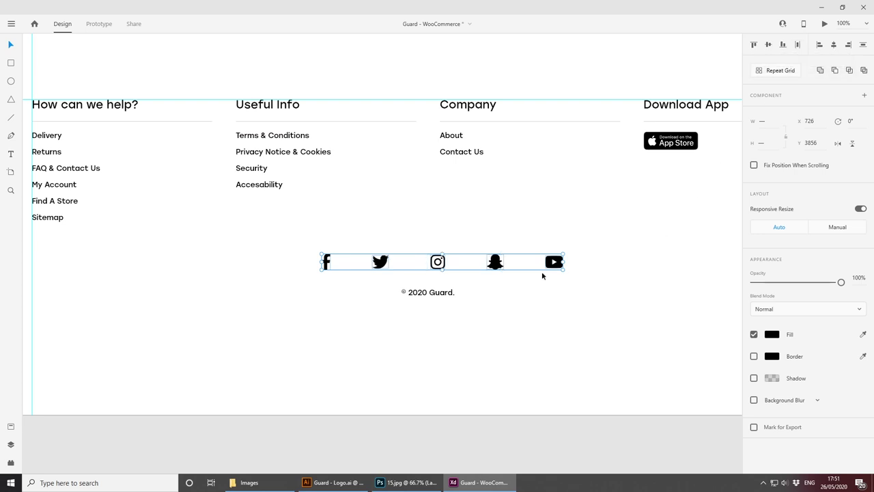
Step: Centre the social icon row above the copyright line at X 695, and move the icons and copyright text slightly down together
{"action": "left_click_drag", "start_coordinate": [495, 267], "coordinate": [478, 265]}
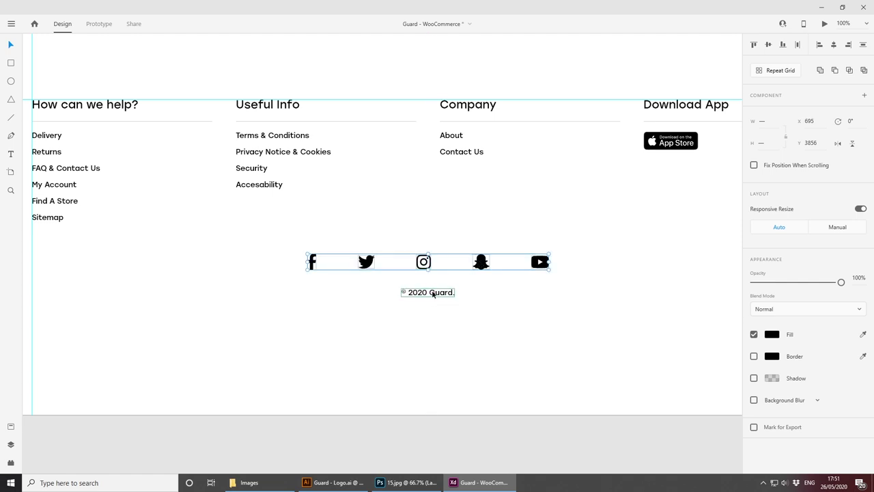
{"action": "left_click", "coordinate": [445, 292], "text": "shift"}
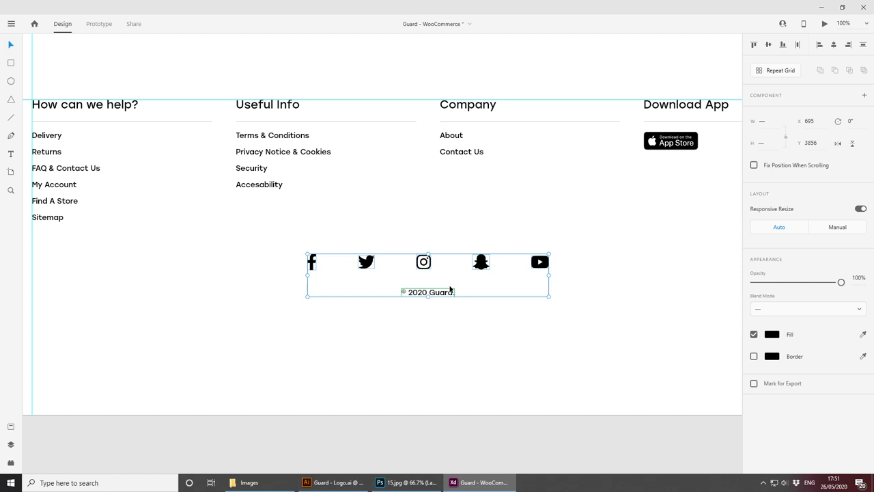
{"action": "left_click_drag", "start_coordinate": [449, 293], "coordinate": [447, 306]}
{"action": "left_click", "coordinate": [537, 370]}
Step: Review the finished Home page from footer to header, and check its hero and shop sections in the desktop preview
{"action": "key", "text": "ctrl+minus"}
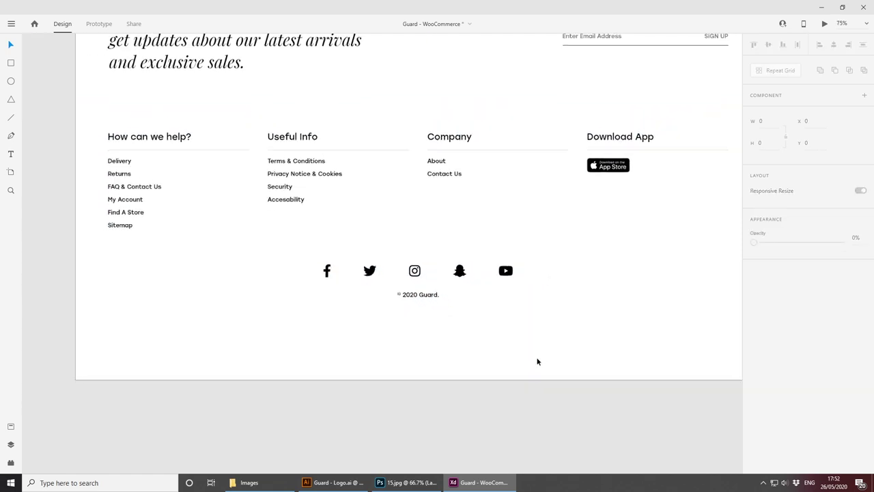
{"action": "scroll", "coordinate": [480, 313], "scroll_direction": "up", "scroll_amount": 1}
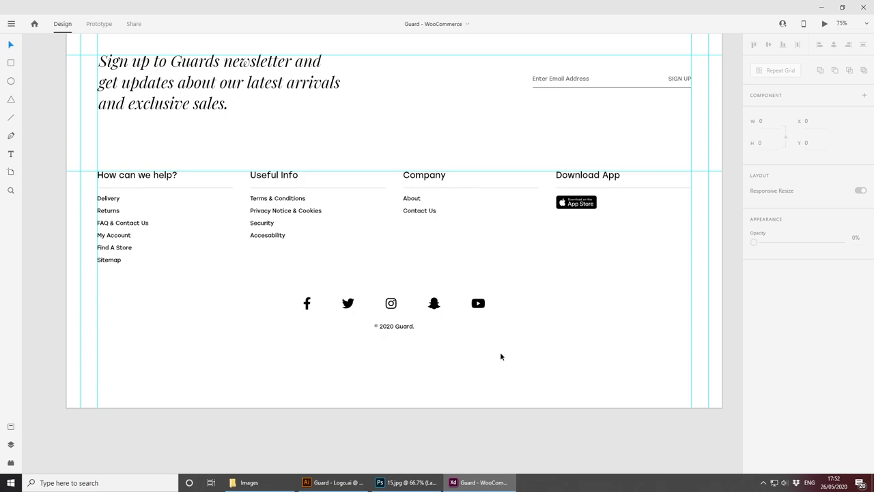
{"action": "scroll", "coordinate": [499, 356], "scroll_direction": "up", "scroll_amount": 9}
{"action": "scroll", "coordinate": [490, 360], "scroll_direction": "up", "scroll_amount": 20}
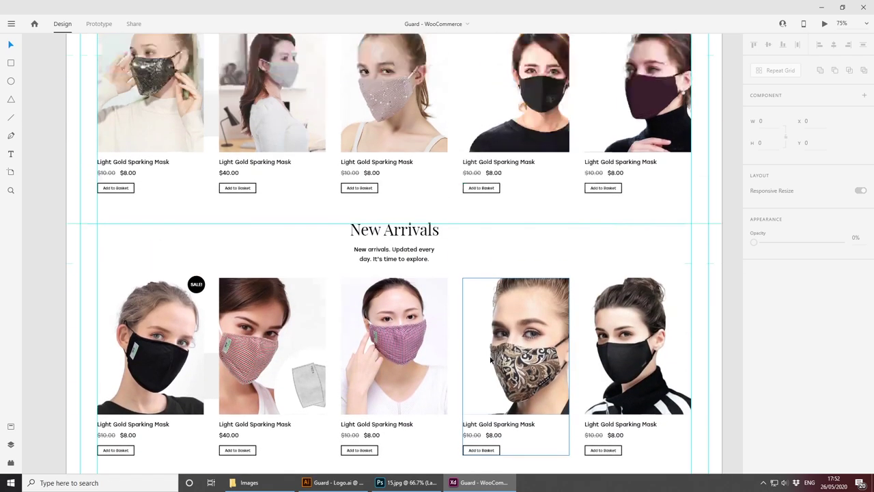
{"action": "scroll", "coordinate": [543, 292], "scroll_direction": "up", "scroll_amount": 5}
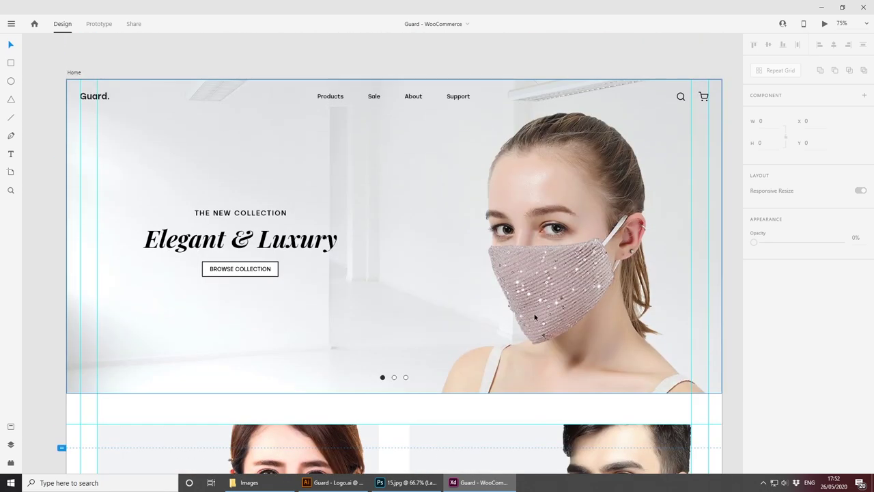
{"action": "left_click", "coordinate": [825, 24]}
{"action": "left_click_drag", "start_coordinate": [552, 23], "coordinate": [487, 16]}
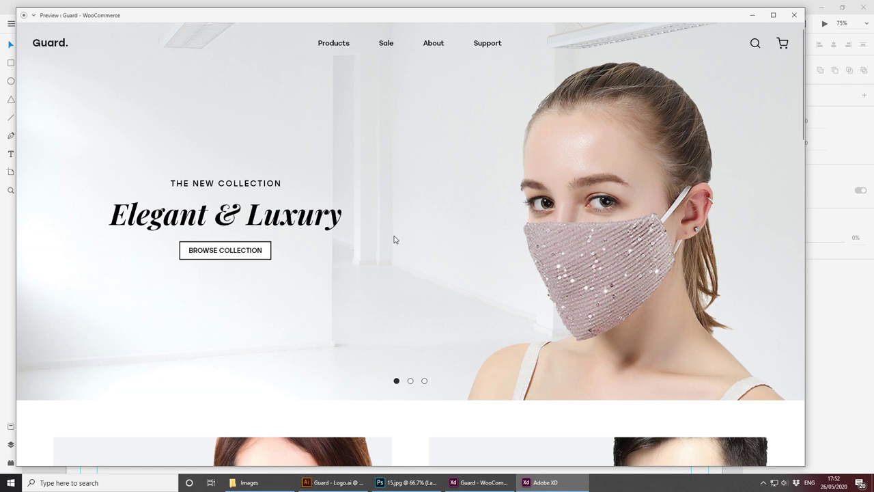
{"action": "scroll", "coordinate": [394, 239], "scroll_direction": "down", "scroll_amount": 5}
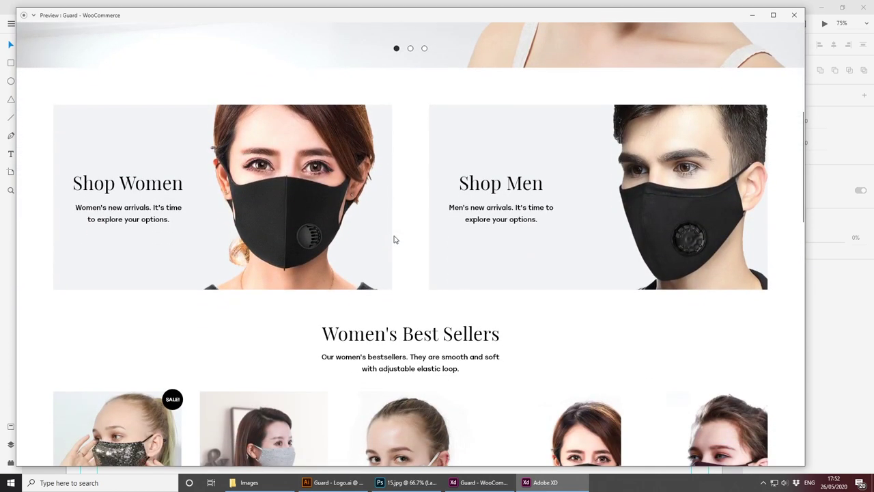
{"action": "scroll", "coordinate": [394, 239], "scroll_direction": "down", "scroll_amount": 2}
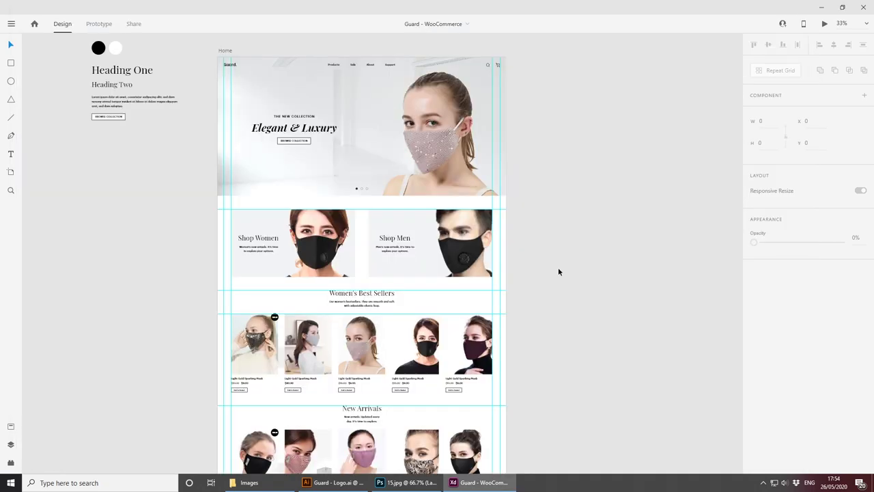
Step: Add an iPhone X/XS/11 Pro artboard (375 x 812) beside the Home artboard
{"action": "left_click_drag", "start_coordinate": [579, 264], "coordinate": [566, 304]}
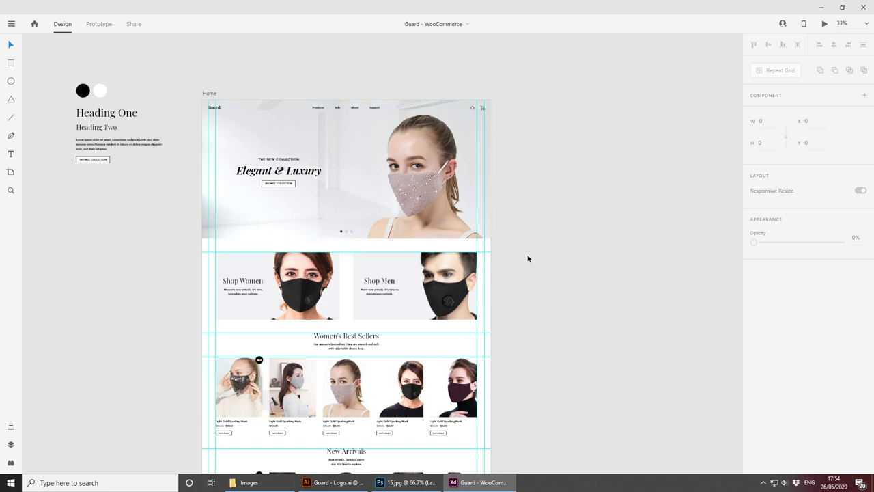
{"action": "left_click", "coordinate": [10, 172]}
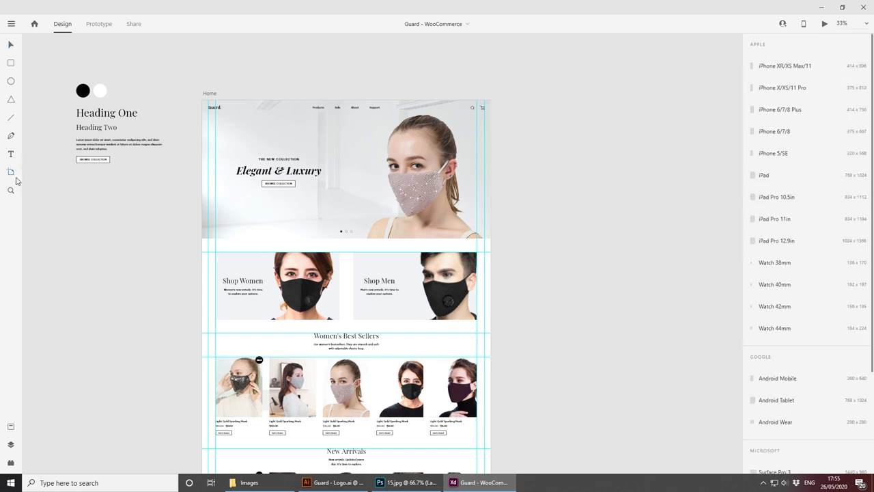
{"action": "scroll", "coordinate": [779, 345], "scroll_direction": "down", "scroll_amount": 3}
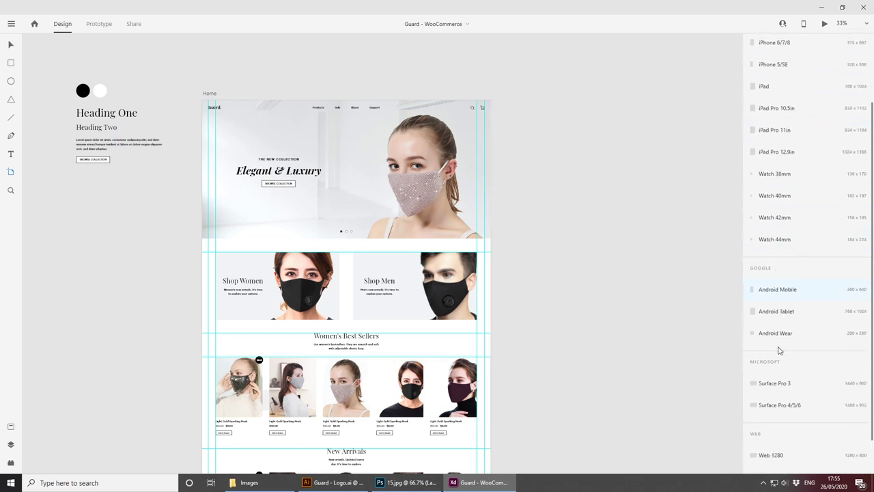
{"action": "scroll", "coordinate": [782, 347], "scroll_direction": "up", "scroll_amount": 3}
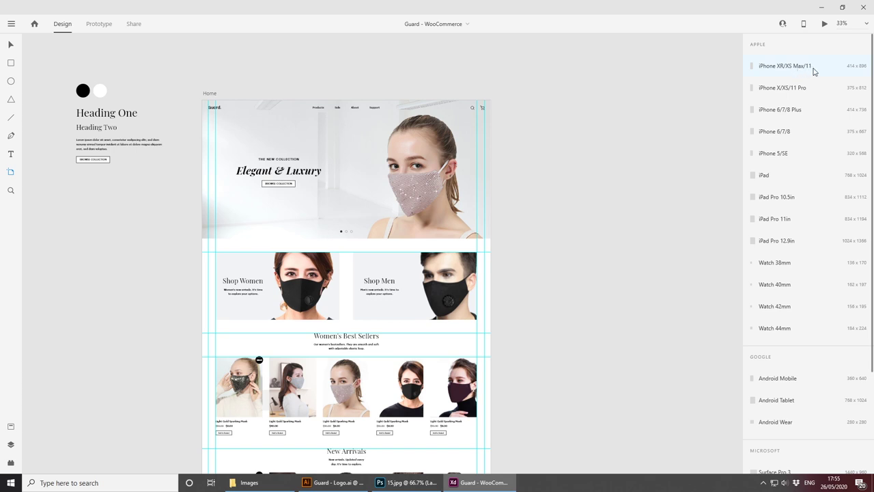
{"action": "left_click", "coordinate": [785, 88]}
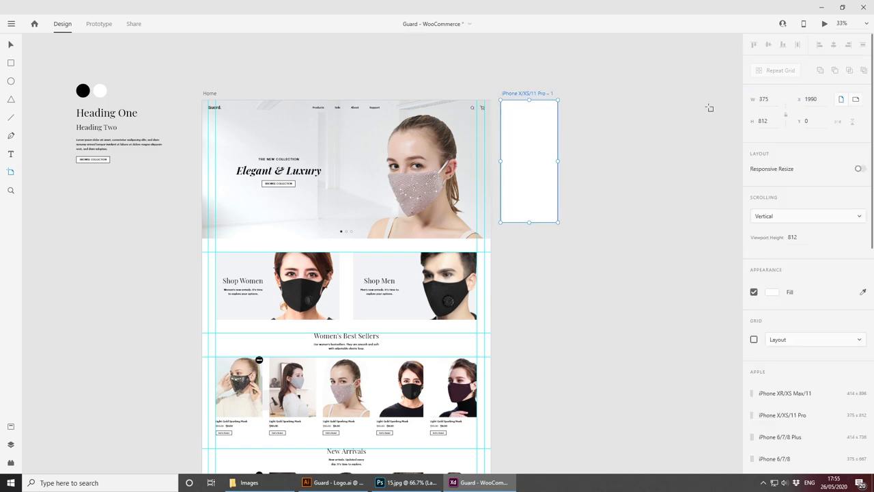
{"action": "left_click", "coordinate": [606, 209]}
{"action": "key", "text": "ctrl+plus"}
{"action": "key", "text": "ctrl+plus"}
{"action": "left_click_drag", "start_coordinate": [626, 189], "coordinate": [448, 287]}
{"action": "key", "text": "ctrl+plus"}
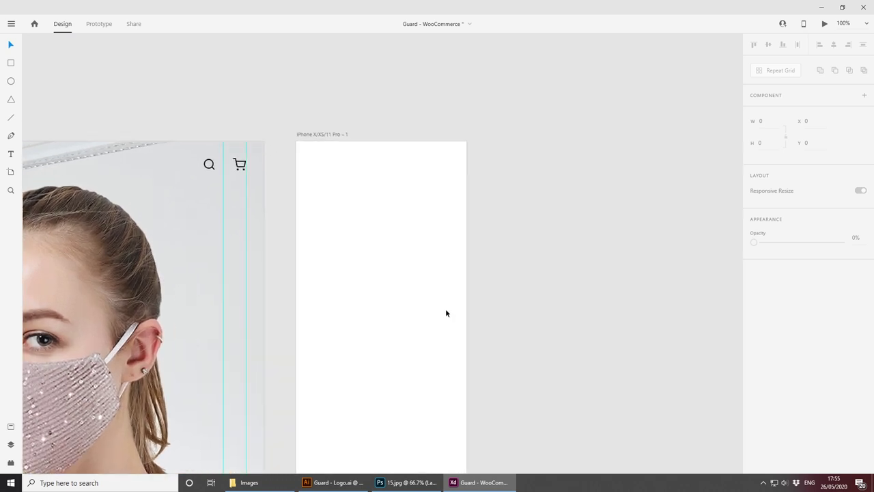
Step: Try to copy the Guard. logo from the Home header for the iPhone artboard
{"action": "left_click_drag", "start_coordinate": [359, 277], "coordinate": [445, 273]}
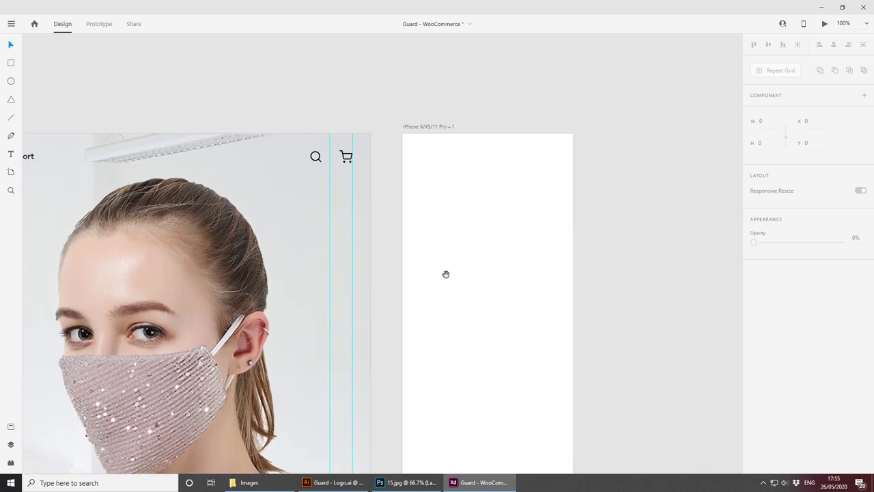
{"action": "key", "text": "ctrl+minus"}
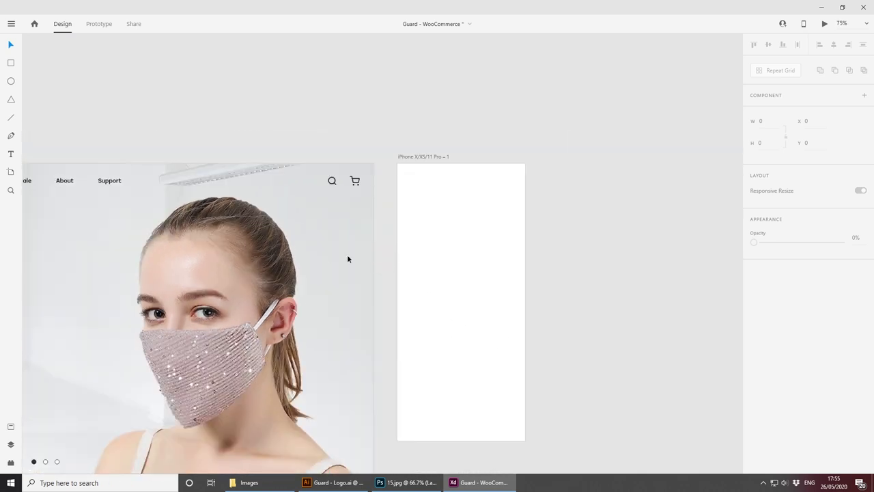
{"action": "left_click_drag", "start_coordinate": [347, 257], "coordinate": [595, 248]}
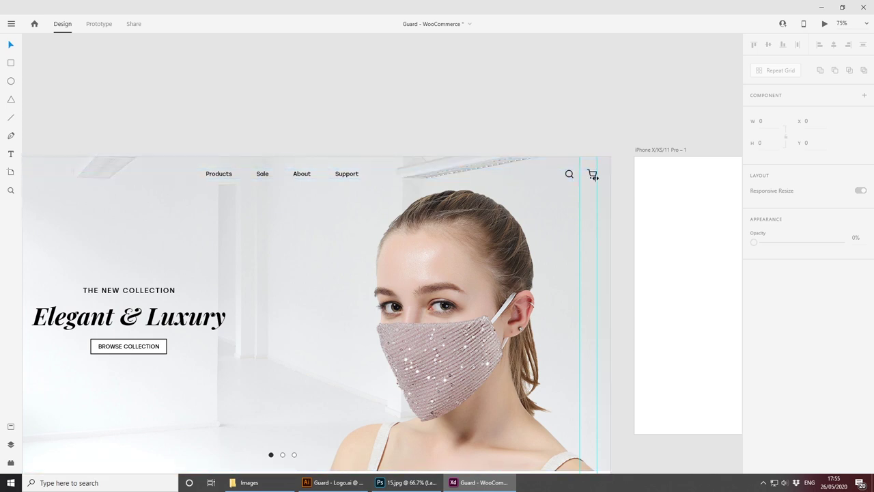
{"action": "left_click_drag", "start_coordinate": [360, 193], "coordinate": [520, 202]}
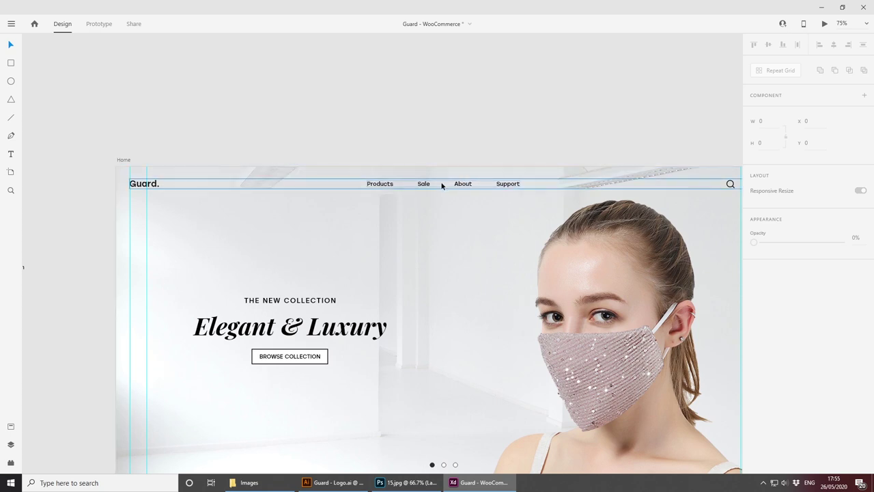
{"action": "double_click", "coordinate": [152, 187]}
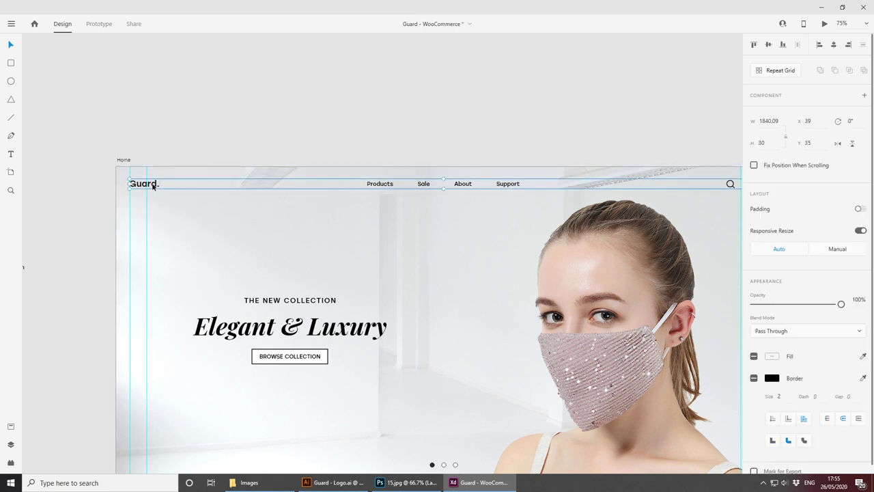
{"action": "left_click_drag", "start_coordinate": [503, 134], "coordinate": [109, 134]}
{"action": "type", "text": "Guard."}
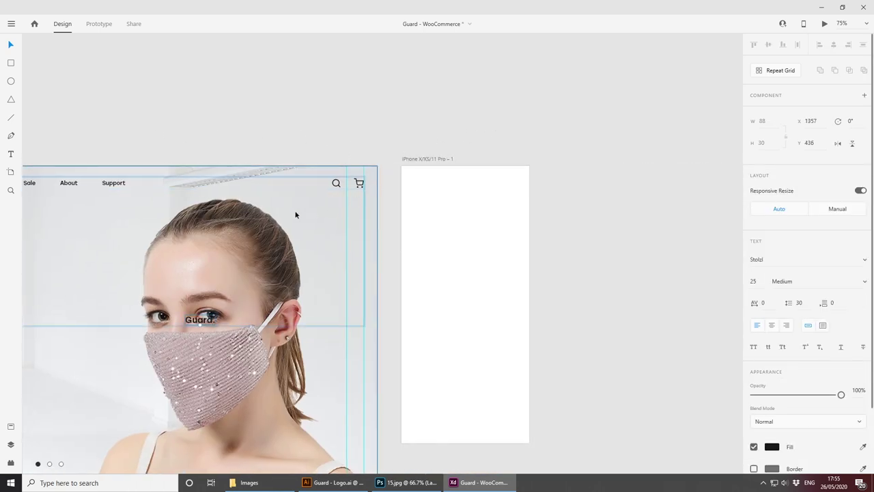
{"action": "left_click_drag", "start_coordinate": [216, 214], "coordinate": [473, 214]}
{"action": "left_click_drag", "start_coordinate": [160, 199], "coordinate": [383, 206]}
{"action": "key", "text": "Delete"}
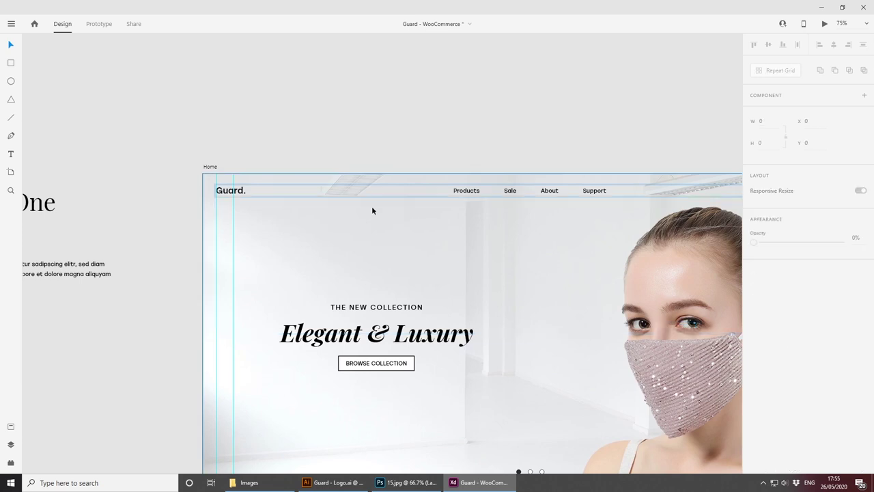
Step: Place a copy of the Guard. logo near the top of the iPhone artboard at X 44, Y 57
{"action": "left_click_drag", "start_coordinate": [569, 129], "coordinate": [354, 143]}
{"action": "type", "text": "Guard."}
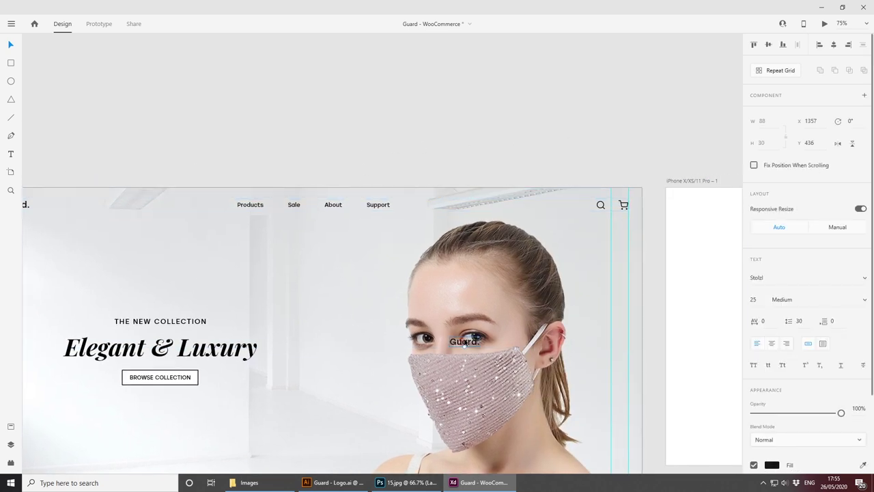
{"action": "left_click_drag", "start_coordinate": [464, 340], "coordinate": [646, 262]}
{"action": "key", "text": "ctrl+shift+z"}
{"action": "scroll", "coordinate": [594, 211], "scroll_direction": "right", "scroll_amount": 4}
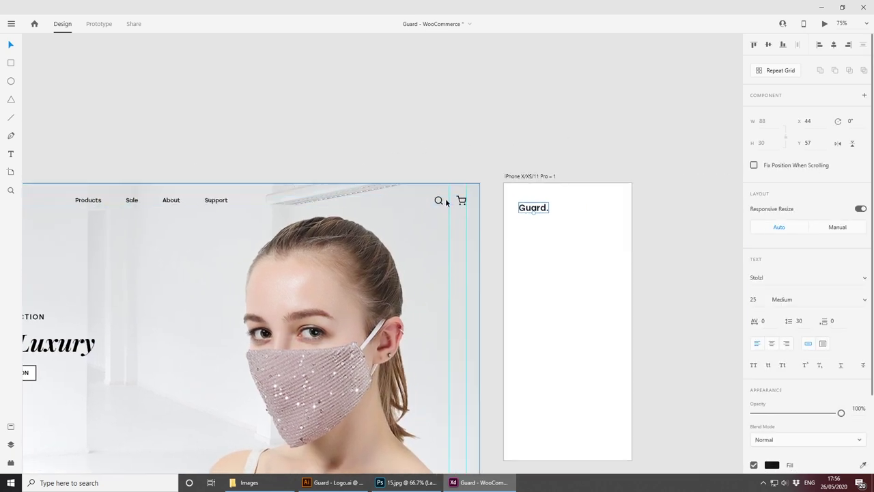
Step: Copy the search and cart icon group from the Home header to the iPhone artboard and position it at X 271, Y 15
{"action": "double_click", "coordinate": [439, 202]}
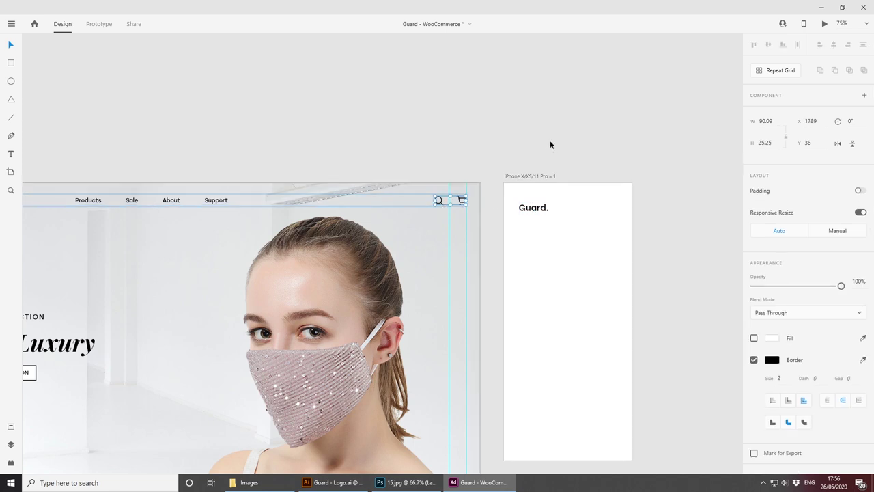
{"action": "left_click_drag", "start_coordinate": [439, 200], "coordinate": [603, 205]}
{"action": "left_click", "coordinate": [655, 228]}
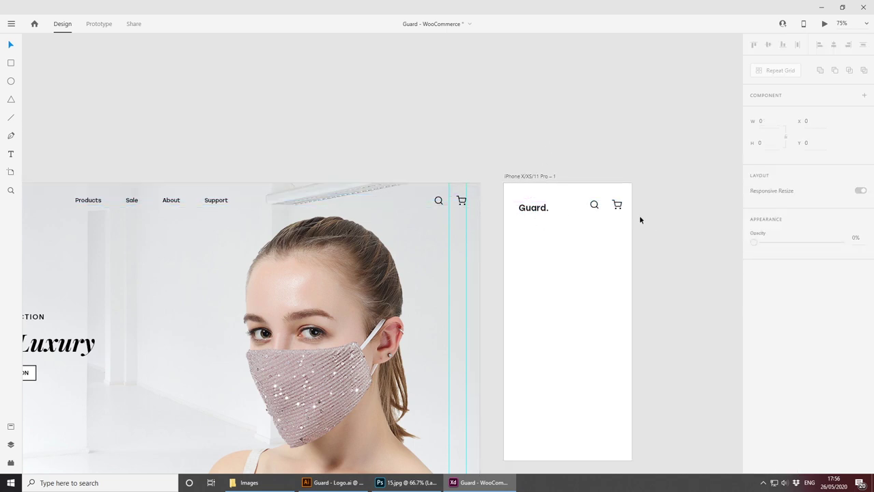
{"action": "scroll", "coordinate": [639, 215], "scroll_direction": "up", "scroll_amount": 3}
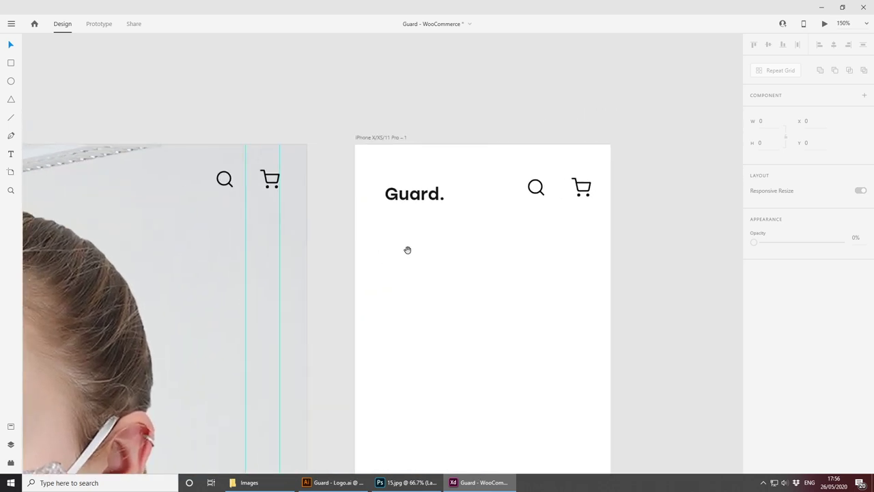
{"action": "scroll", "coordinate": [511, 226], "scroll_direction": "up", "scroll_amount": 2}
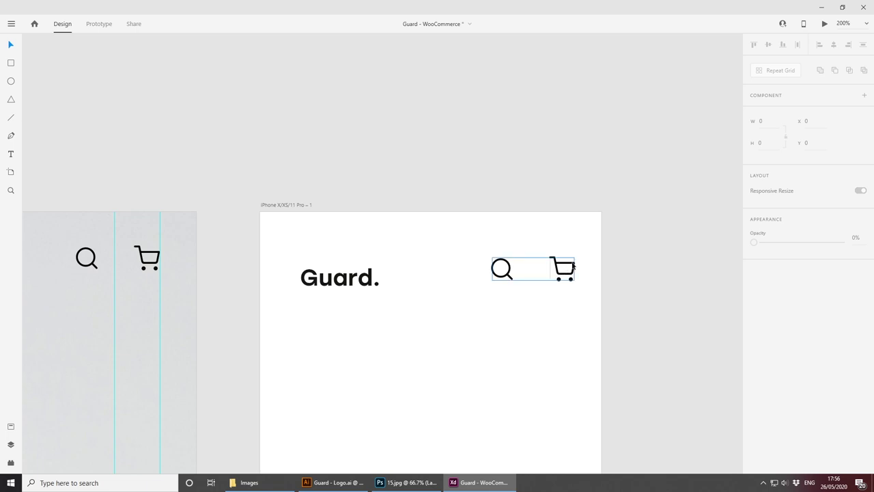
{"action": "left_click_drag", "start_coordinate": [574, 265], "coordinate": [583, 236]}
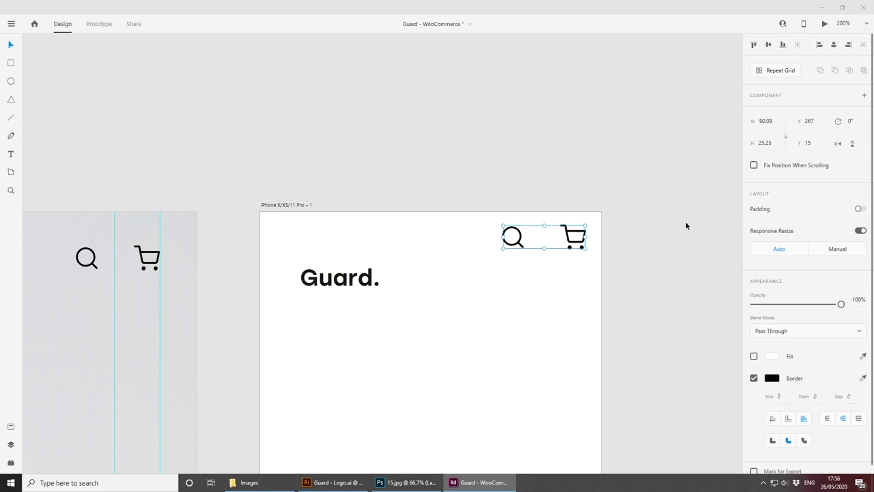
{"action": "left_click_drag", "start_coordinate": [575, 243], "coordinate": [578, 245]}
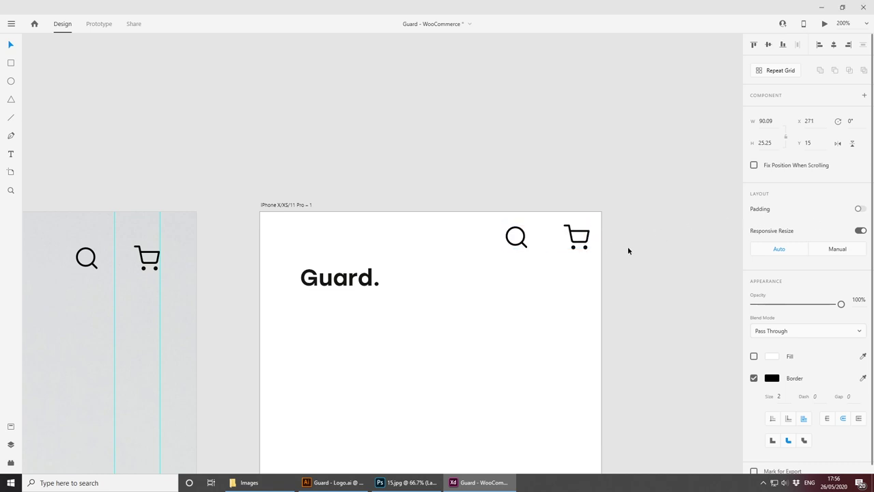
Step: Move the Guard. logo into line with the header icons on the iPhone artboard, at X 141, Y 10
{"action": "left_click", "coordinate": [627, 246]}
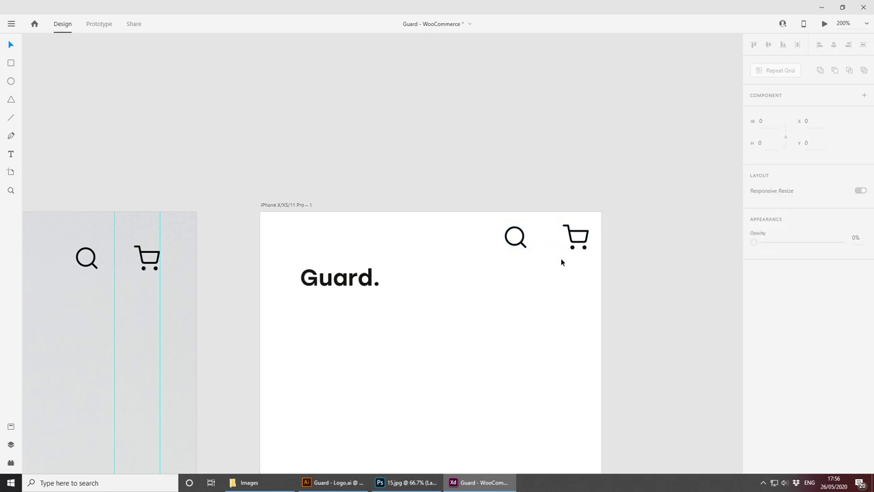
{"action": "scroll", "coordinate": [562, 255], "scroll_direction": "up", "scroll_amount": 3}
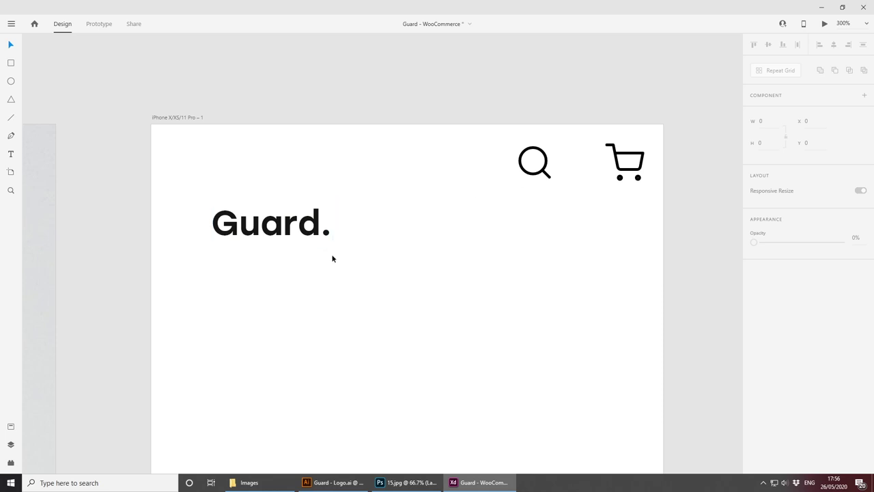
{"action": "left_click_drag", "start_coordinate": [293, 239], "coordinate": [422, 174]}
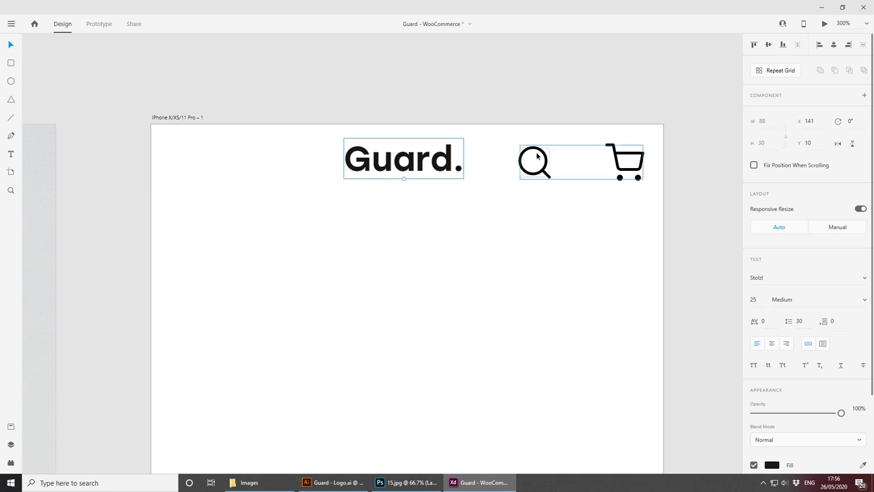
Step: Scale the iPhone header's search and cart icon group down proportionally to about 60 x 17
{"action": "left_click", "coordinate": [548, 171]}
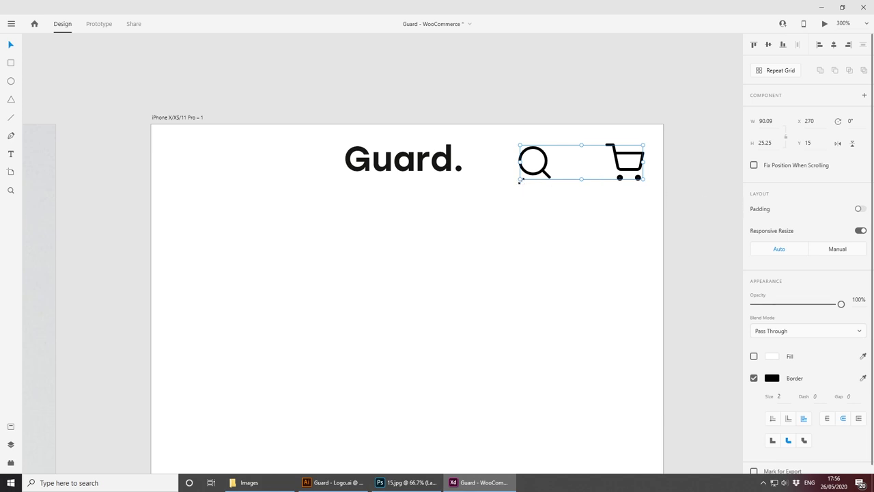
{"action": "left_click_drag", "start_coordinate": [521, 179], "coordinate": [560, 168]}
{"action": "left_click", "coordinate": [701, 172]}
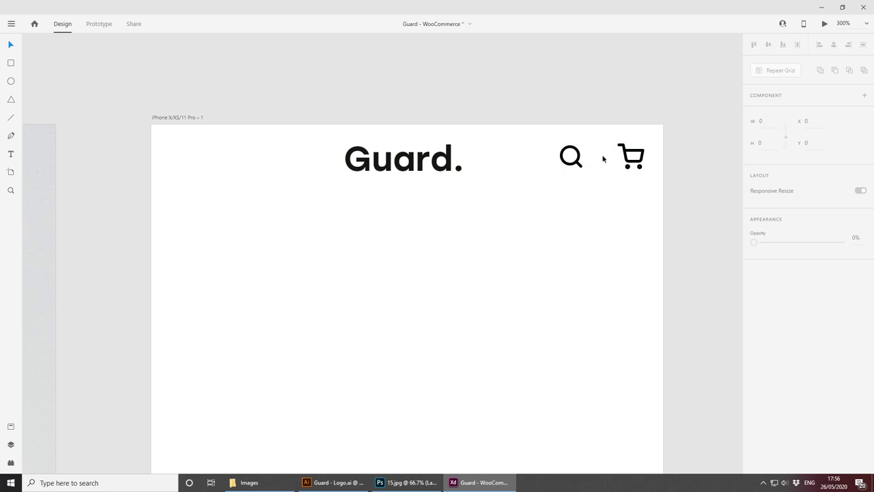
Step: Set the border size of the iPhone search and cart icon group to 1
{"action": "left_click", "coordinate": [578, 162]}
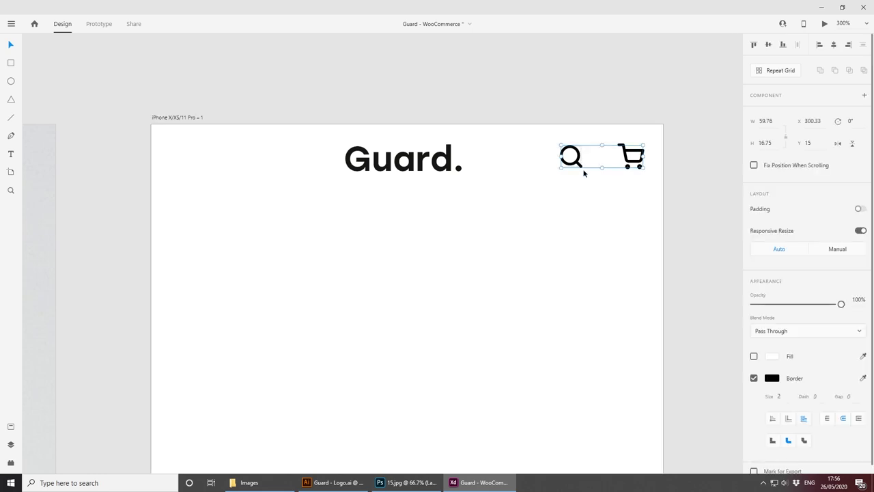
{"action": "double_click", "coordinate": [778, 396]}
{"action": "type", "text": "1"}
{"action": "key", "text": "Return"}
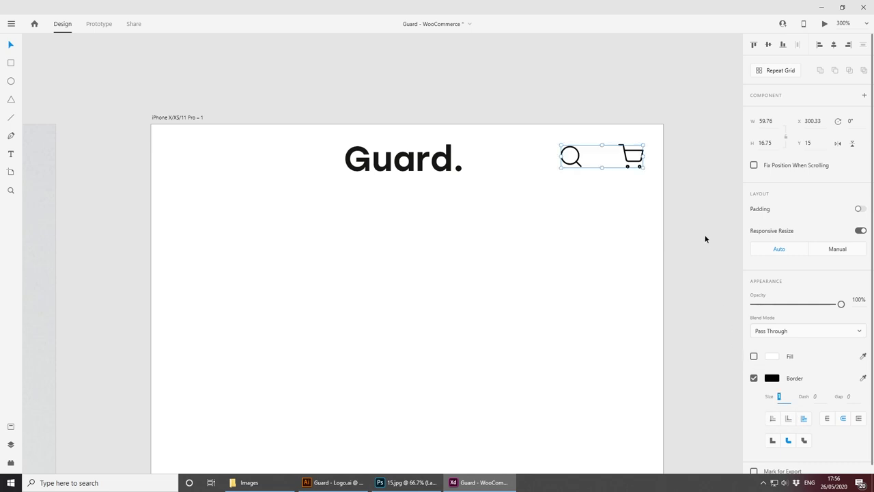
{"action": "left_click", "coordinate": [696, 226]}
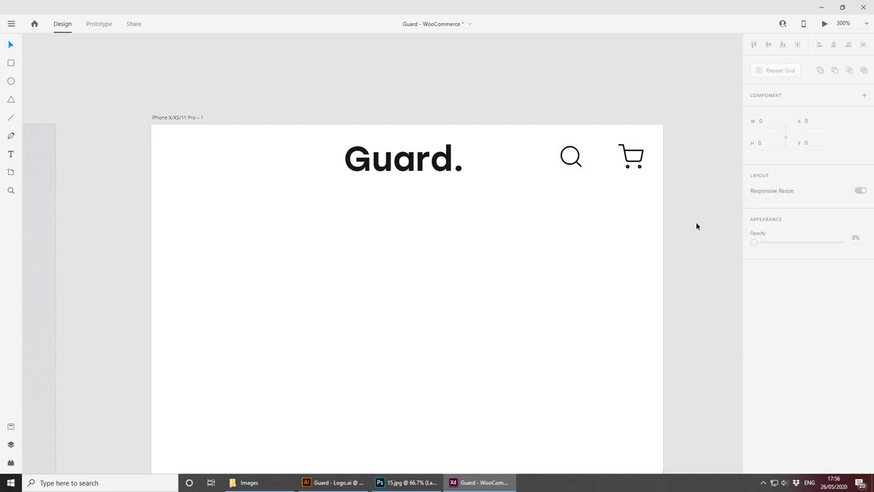
Step: Align the Guard. logo and the icon group on their vertical middles and shift both sideways so the logo sits at X 144
{"action": "left_click", "coordinate": [634, 156]}
{"action": "left_click", "coordinate": [441, 167], "text": "shift"}
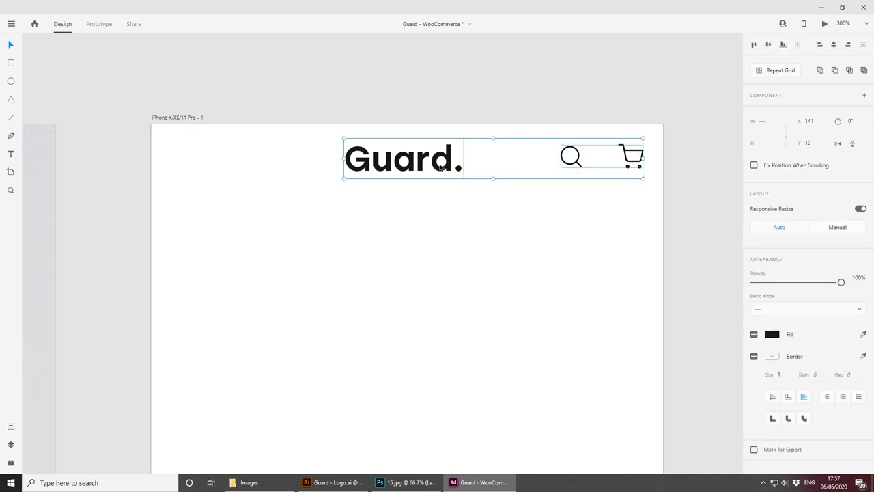
{"action": "left_click", "coordinate": [768, 44]}
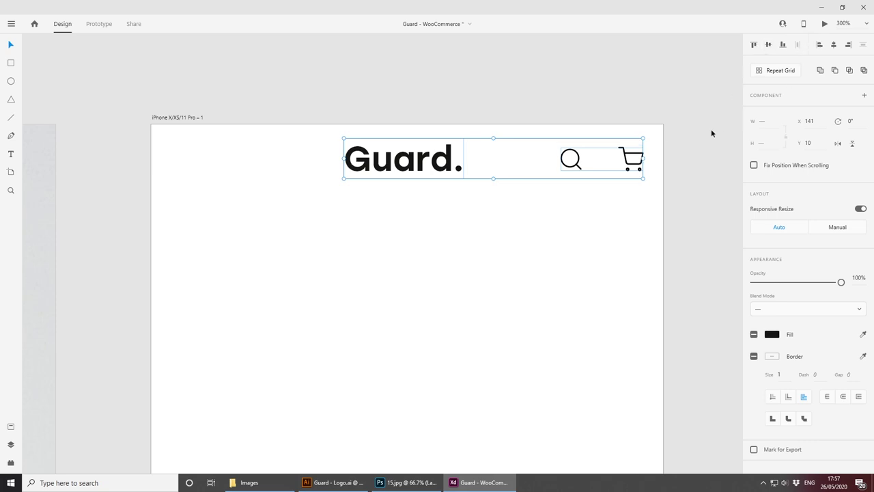
{"action": "left_click", "coordinate": [710, 135]}
{"action": "key", "text": "Right"}
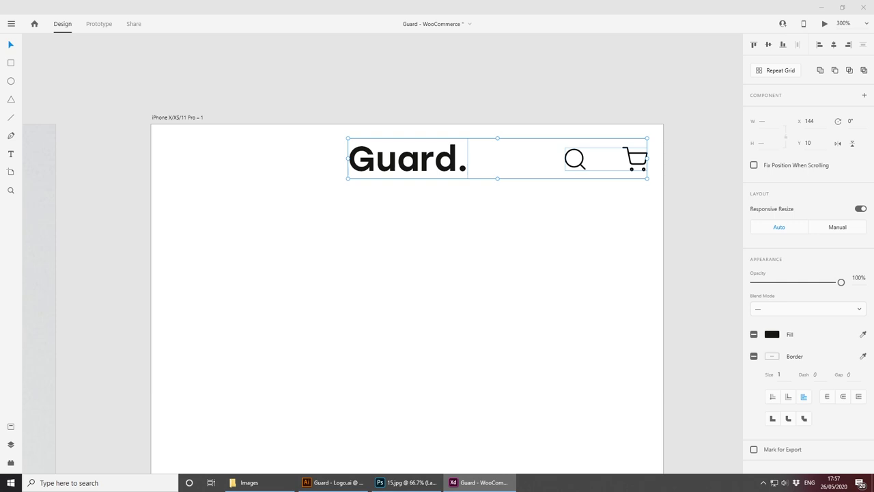
{"action": "left_click", "coordinate": [666, 153]}
Step: Move the search and cart icon group closer to the artboard's outer edge, at X 304.33, Y 17
{"action": "left_click_drag", "start_coordinate": [626, 157], "coordinate": [643, 155]}
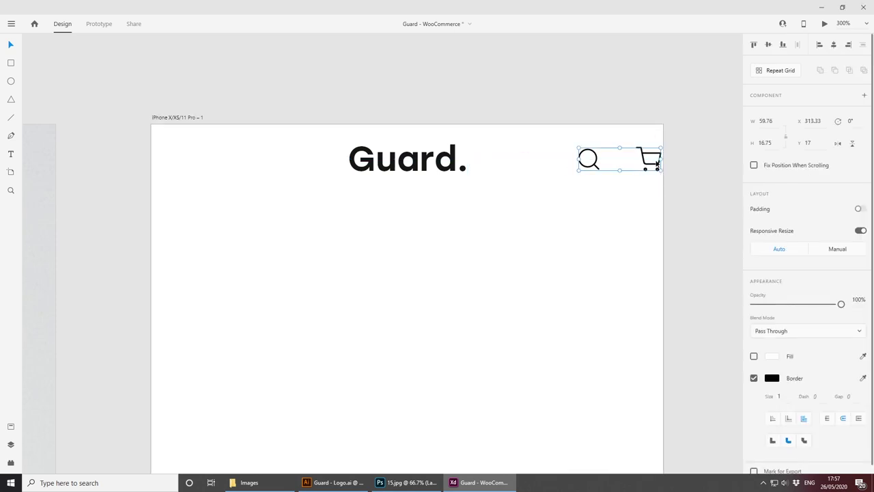
{"action": "key", "text": "Right"}
{"action": "key", "text": "Right"}
{"action": "key", "text": "Left"}
{"action": "key", "text": "shift+Left"}
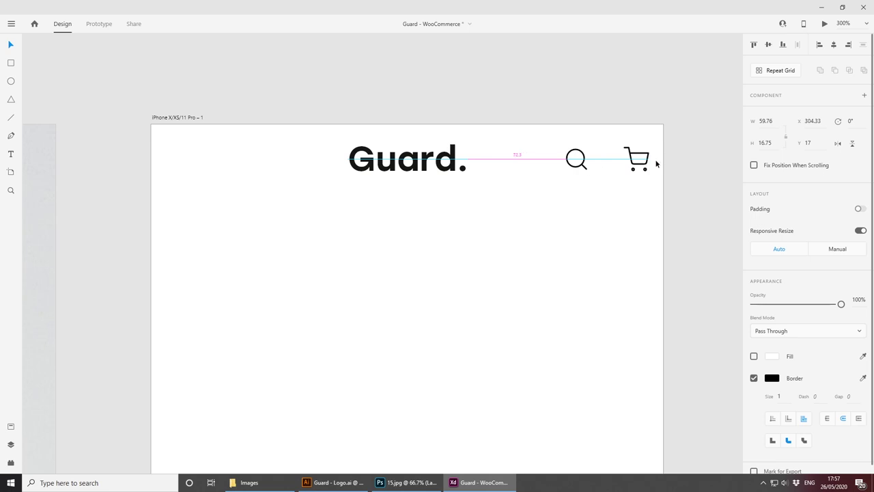
{"action": "left_click", "coordinate": [669, 161]}
Step: Draw a 16 x 36 spacer rectangle against the artboard's right edge and shift the icon group flush with its inner side
{"action": "left_click", "coordinate": [11, 63]}
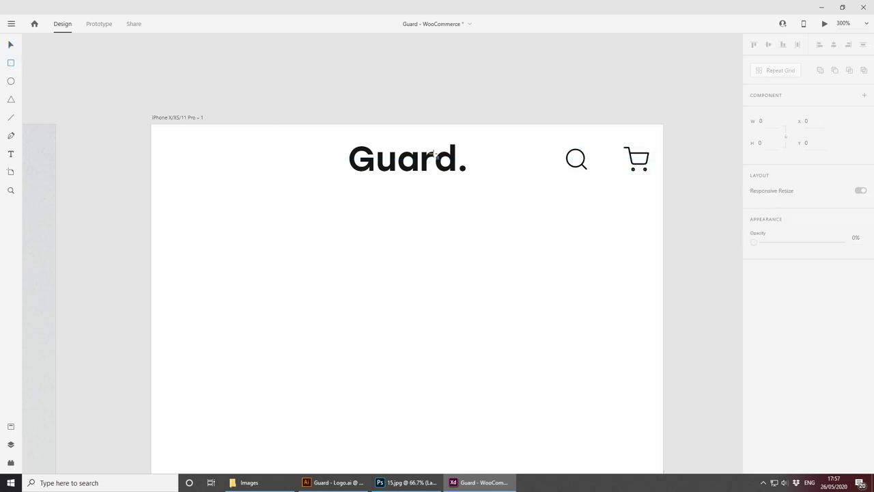
{"action": "mouse_move", "coordinate": [662, 141]}
{"action": "left_mouse_down"}
{"action": "mouse_move", "coordinate": [647, 171]}
{"action": "mouse_move", "coordinate": [650, 191]}
{"action": "mouse_move", "coordinate": [640, 189]}
{"action": "left_mouse_up"}
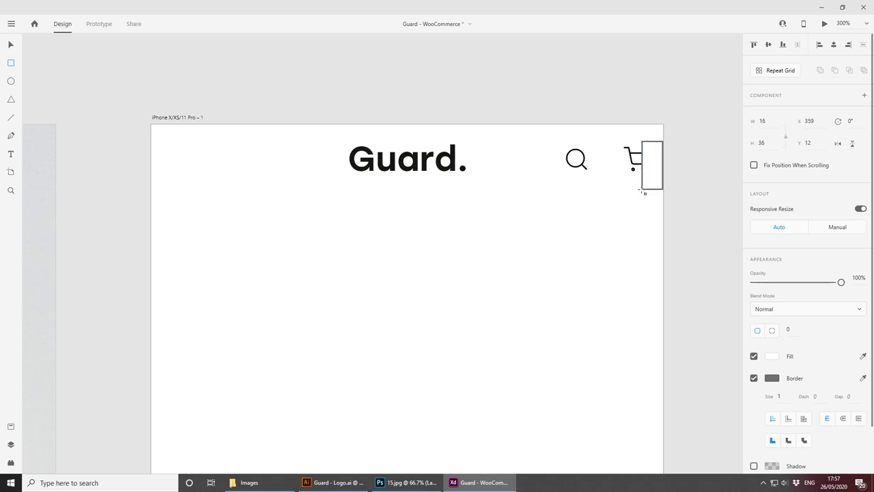
{"action": "key", "text": "v"}
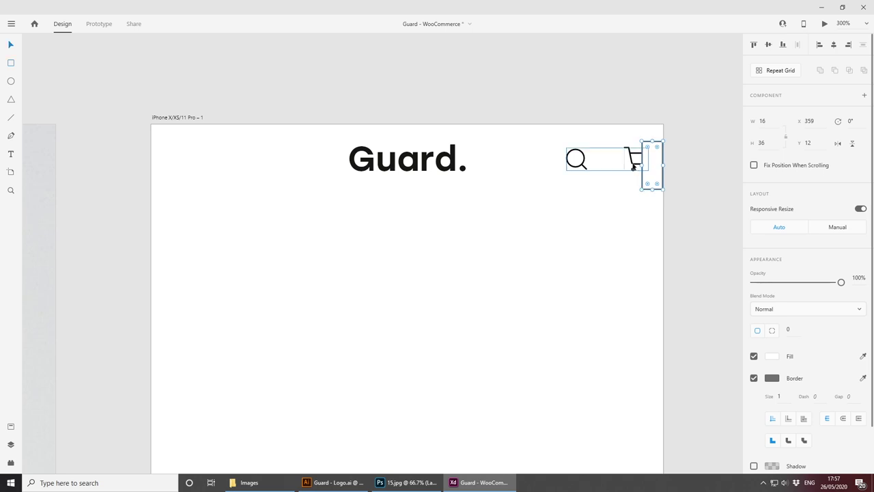
{"action": "left_click", "coordinate": [632, 163]}
{"action": "key", "text": "shift+Left"}
{"action": "key", "text": "Right"}
{"action": "key", "text": "Right"}
Step: Move the spacer rectangle to X 0 and add vertical guides marking the 16 px margins on both sides of the iPhone artboard
{"action": "left_click_drag", "start_coordinate": [633, 151], "coordinate": [158, 172]}
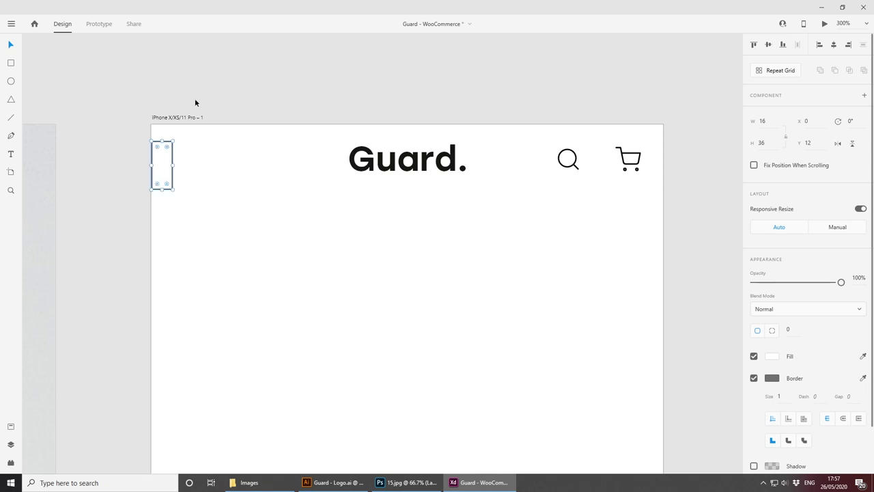
{"action": "left_click", "coordinate": [211, 149]}
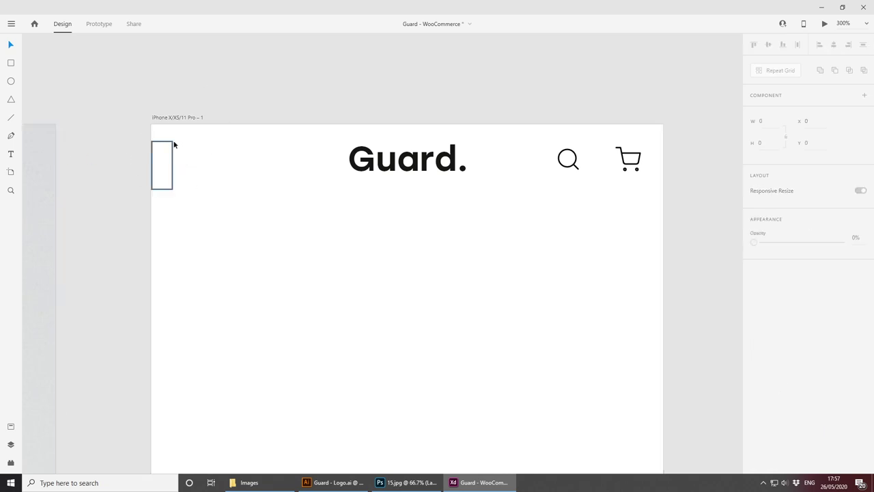
{"action": "left_click_drag", "start_coordinate": [150, 166], "coordinate": [172, 170]}
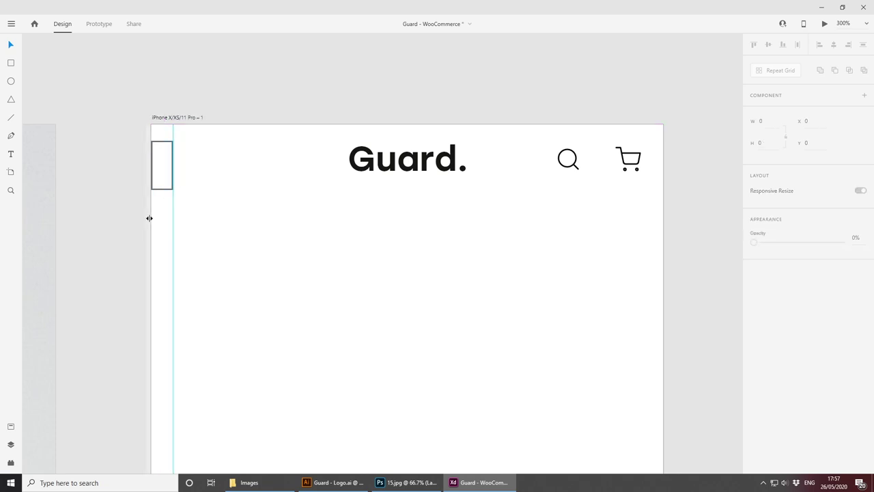
{"action": "left_click_drag", "start_coordinate": [149, 218], "coordinate": [642, 225]}
{"action": "scroll", "coordinate": [684, 178], "scroll_direction": "up", "scroll_amount": 4}
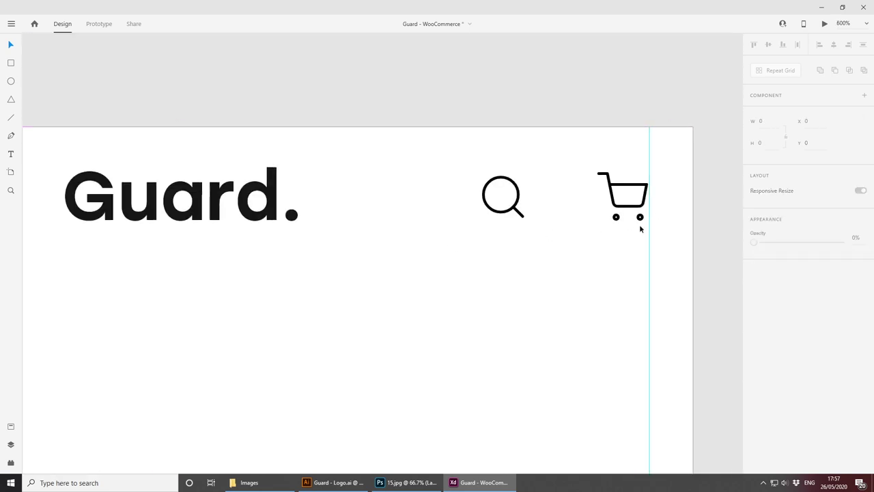
Step: Draw a horizontal line about 17 px long and place it between the spacer and the logo at X 50.5, Y 17.5
{"action": "scroll", "coordinate": [518, 264], "scroll_direction": "down", "scroll_amount": 2}
{"action": "key", "text": "space"}
{"action": "left_click_drag", "start_coordinate": [346, 278], "coordinate": [593, 287]}
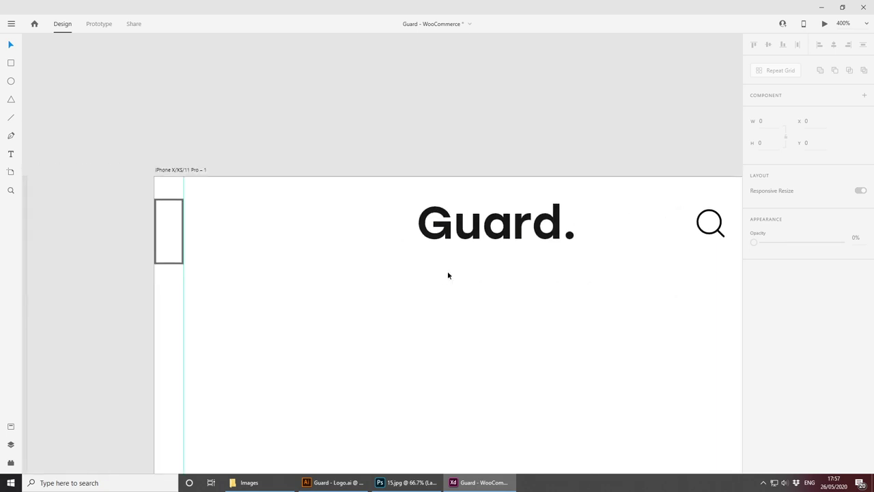
{"action": "scroll", "coordinate": [384, 253], "scroll_direction": "up", "scroll_amount": 2}
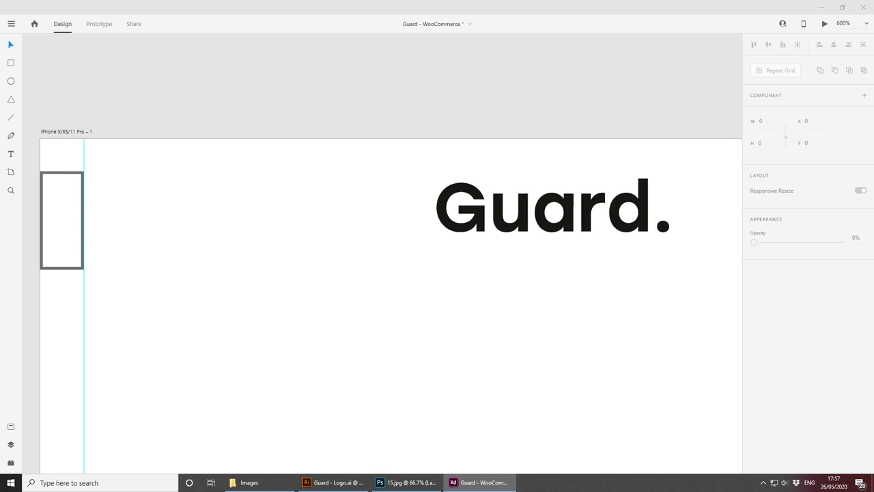
{"action": "left_click", "coordinate": [11, 118]}
{"action": "mouse_move", "coordinate": [87, 173]}
{"action": "left_mouse_down"}
{"action": "mouse_move", "coordinate": [156, 174]}
{"action": "mouse_move", "coordinate": [145, 175]}
{"action": "left_mouse_up"}
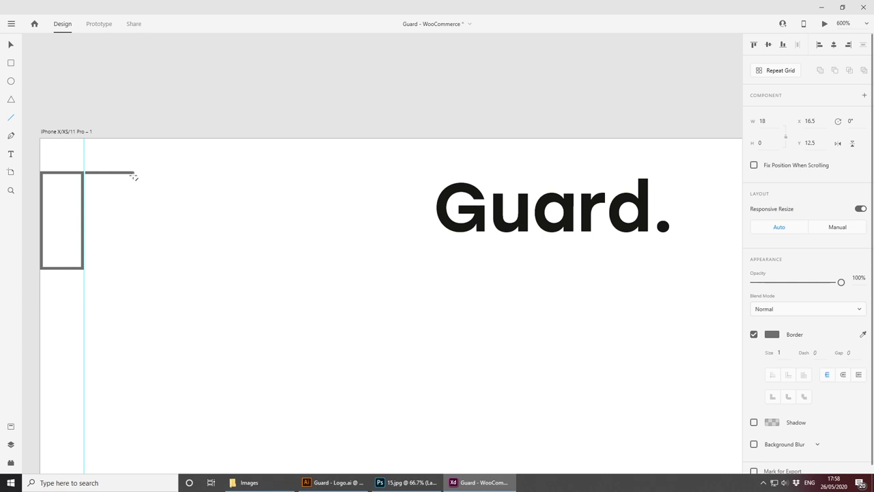
{"action": "key", "text": "v"}
{"action": "left_click_drag", "start_coordinate": [121, 175], "coordinate": [214, 189]}
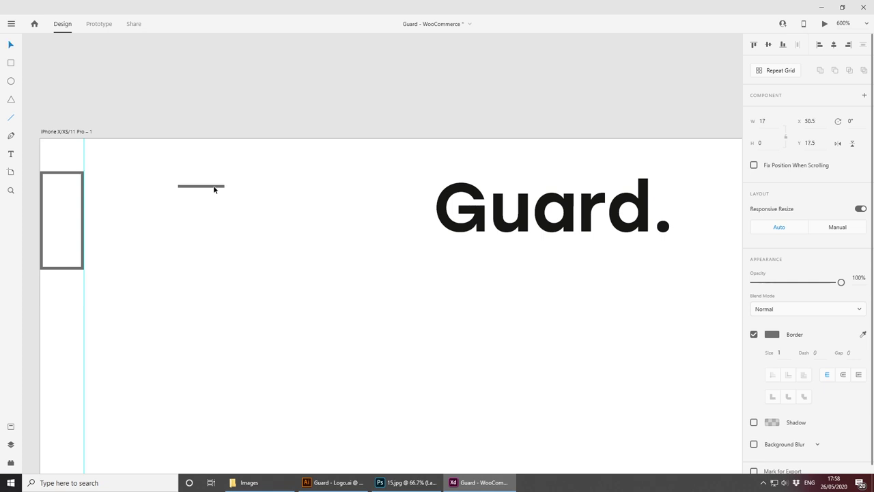
Step: Change the short horizontal line's border colour to black, #000000
{"action": "left_click", "coordinate": [773, 335]}
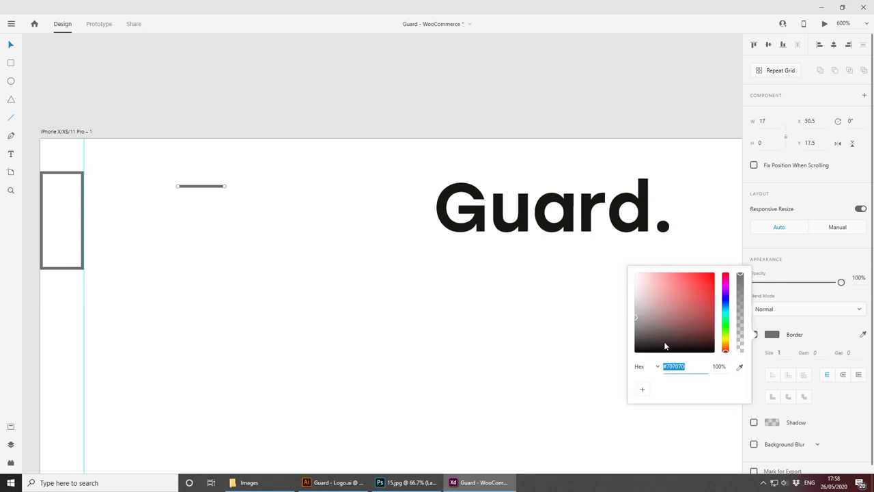
{"action": "left_click_drag", "start_coordinate": [665, 344], "coordinate": [629, 371]}
{"action": "key", "text": "alt+Tab"}
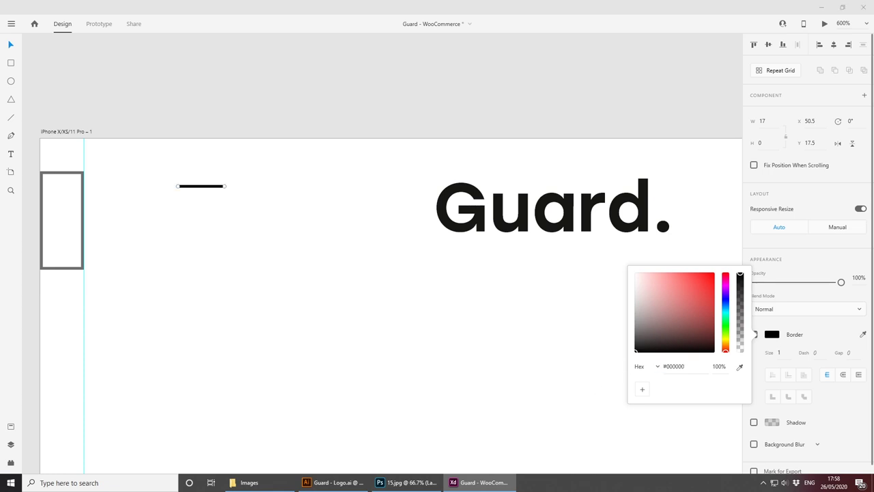
{"action": "left_click", "coordinate": [222, 189]}
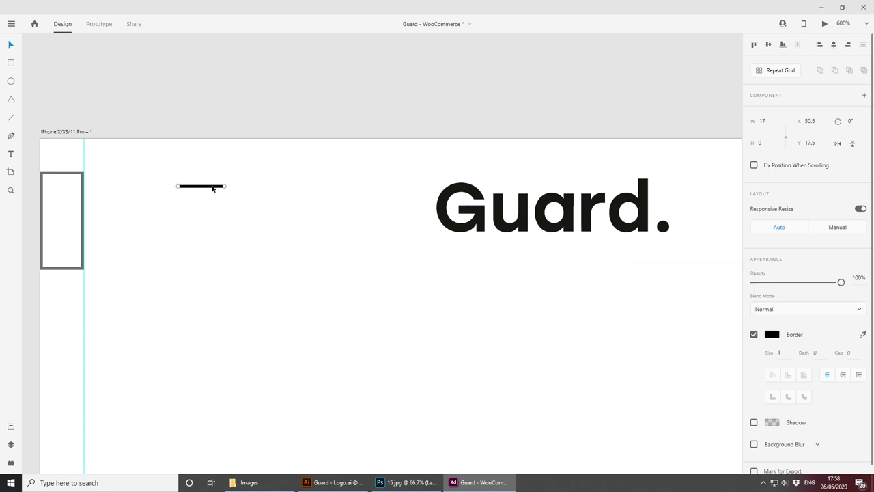
Step: Duplicate the line into a three-line hamburger icon, group it, and place it against the left margin guide at X 16, Y 20.5
{"action": "left_click_drag", "start_coordinate": [212, 187], "coordinate": [212, 214]}
{"action": "left_click", "coordinate": [239, 122]}
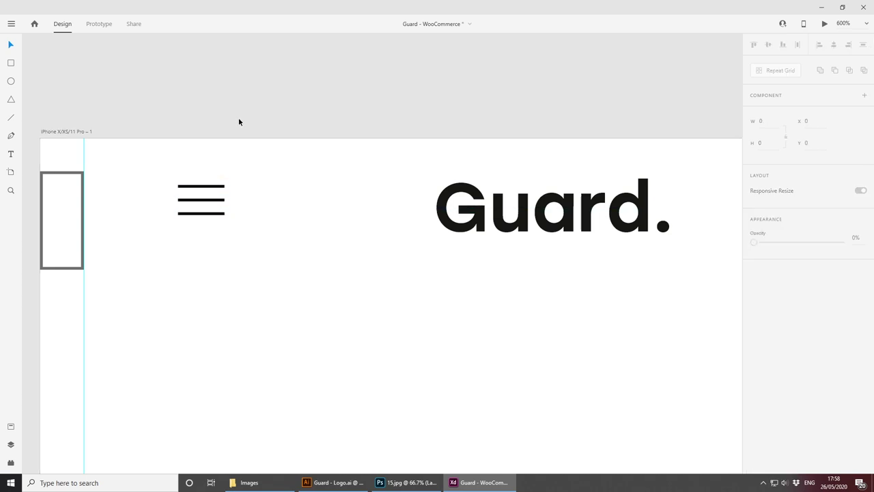
{"action": "left_click_drag", "start_coordinate": [273, 165], "coordinate": [108, 208]}
{"action": "key", "text": "ctrl+g"}
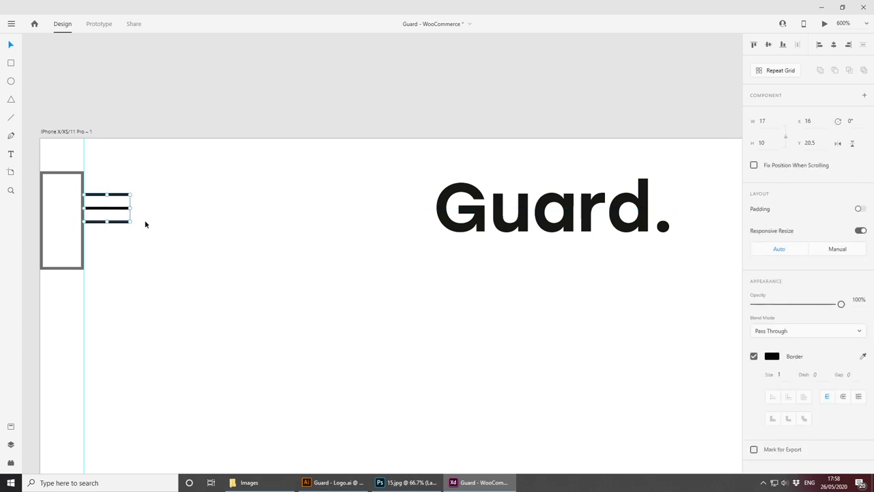
Step: Scale the iPhone header's Guard. logo down to font size 19 and place it at X 154, Y 14
{"action": "key", "text": "ctrl+minus"}
{"action": "key", "text": "ctrl+minus"}
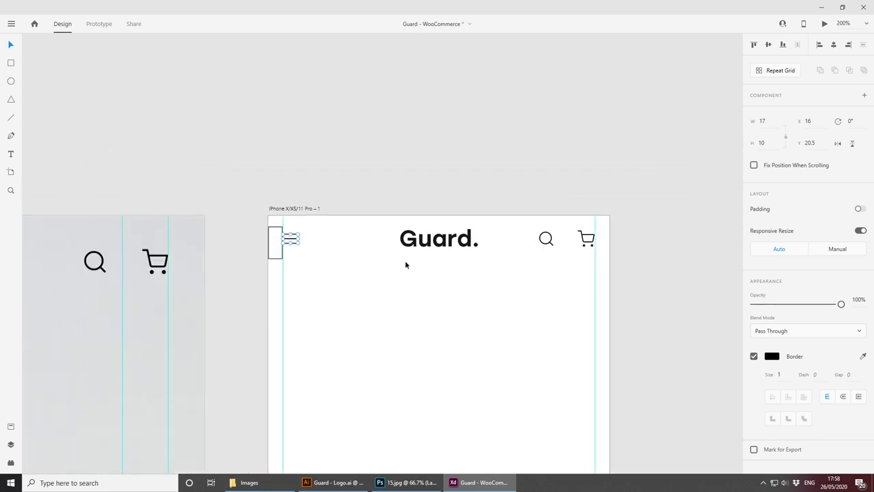
{"action": "left_click", "coordinate": [427, 245], "text": "shift"}
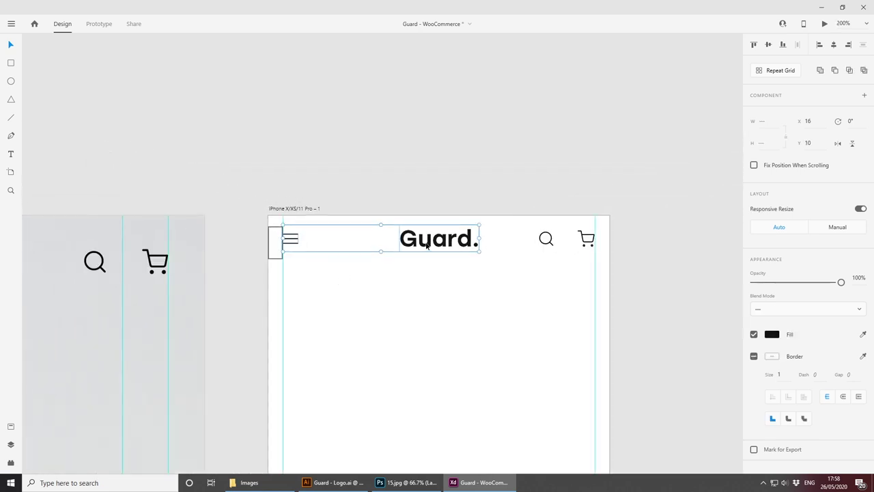
{"action": "left_click", "coordinate": [465, 285]}
{"action": "left_click_drag", "start_coordinate": [472, 272], "coordinate": [432, 230]}
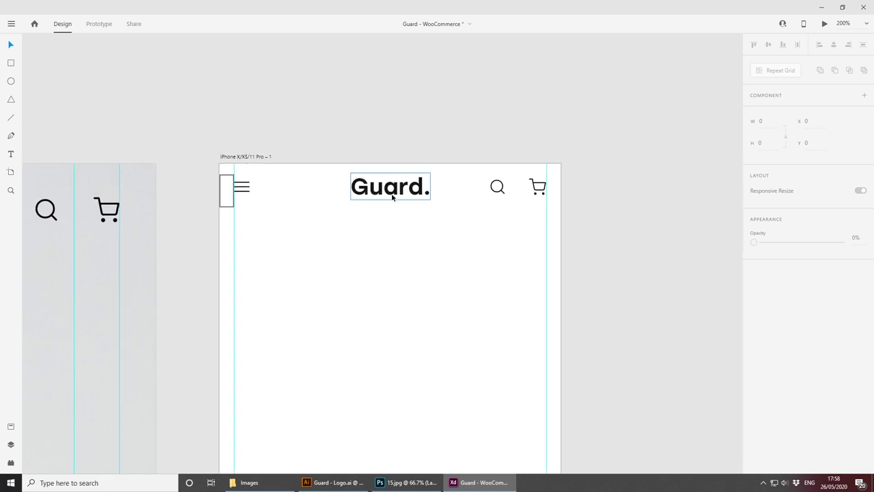
{"action": "left_click", "coordinate": [391, 198]}
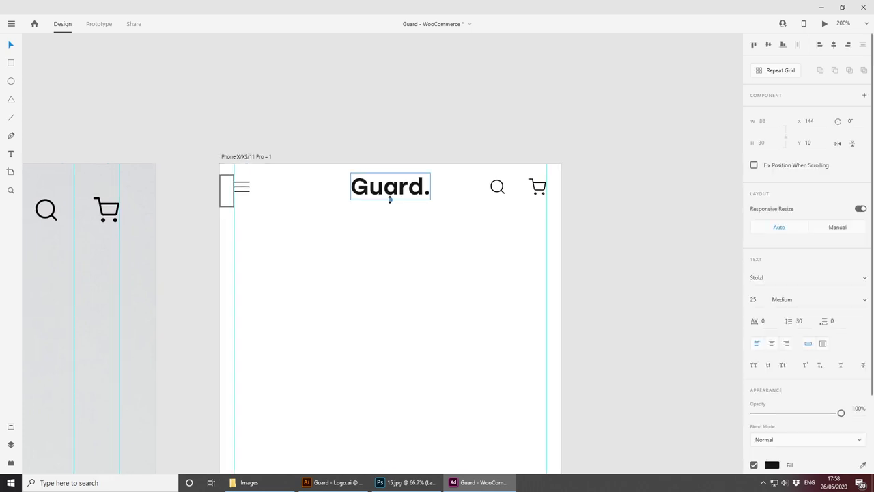
{"action": "left_click_drag", "start_coordinate": [390, 199], "coordinate": [389, 194]}
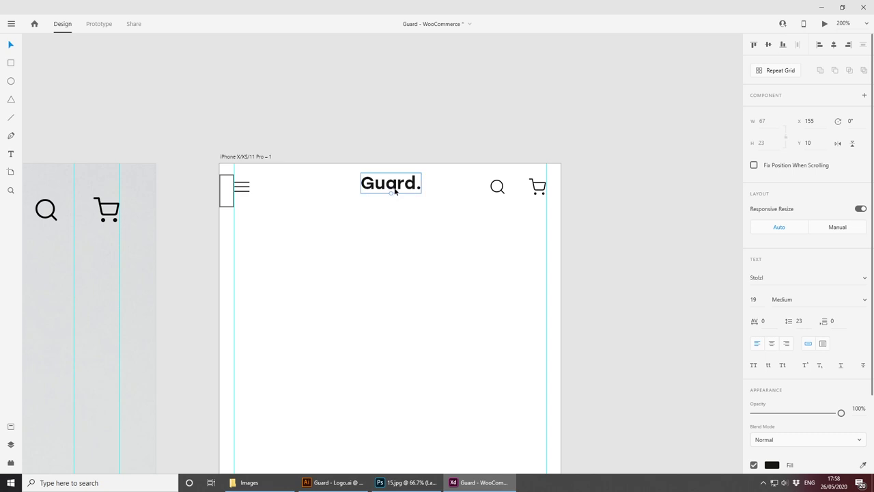
{"action": "left_click_drag", "start_coordinate": [396, 186], "coordinate": [395, 190]}
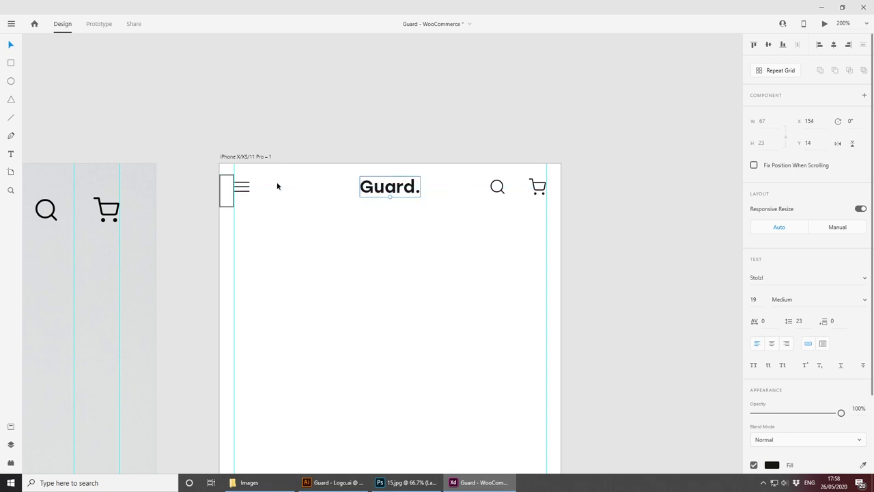
Step: Rotate the spacer rectangle 90° against the iPhone artboard's upper edge and stretch it to 366 px, reaching the artboard's far edge
{"action": "left_click", "coordinate": [225, 179]}
{"action": "mouse_move", "coordinate": [235, 173]}
{"action": "left_mouse_down"}
{"action": "mouse_move", "coordinate": [240, 194]}
{"action": "mouse_move", "coordinate": [247, 176]}
{"action": "left_mouse_up"}
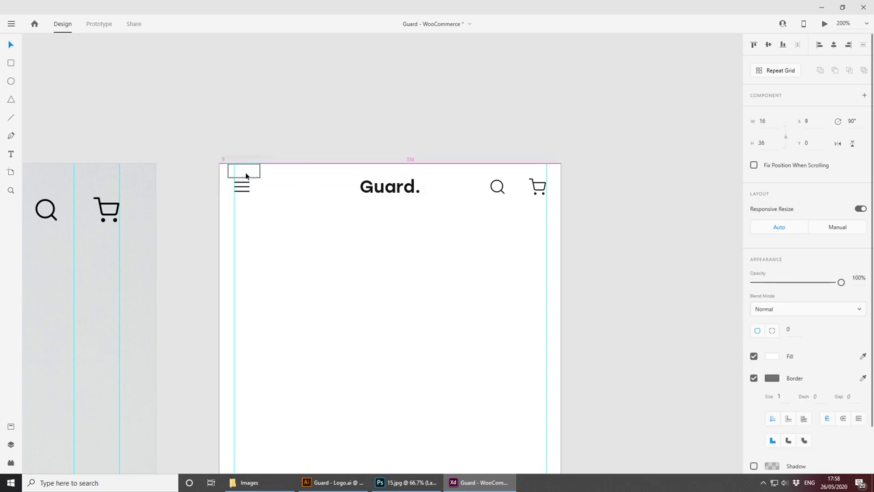
{"action": "key", "text": "ctrl+plus"}
{"action": "left_click_drag", "start_coordinate": [372, 191], "coordinate": [394, 290]}
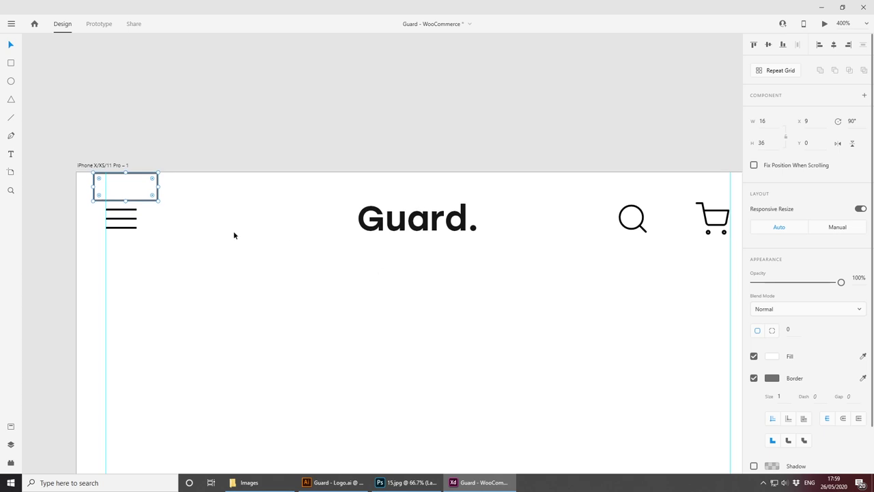
{"action": "scroll", "coordinate": [163, 228], "scroll_direction": "down", "scroll_amount": 2}
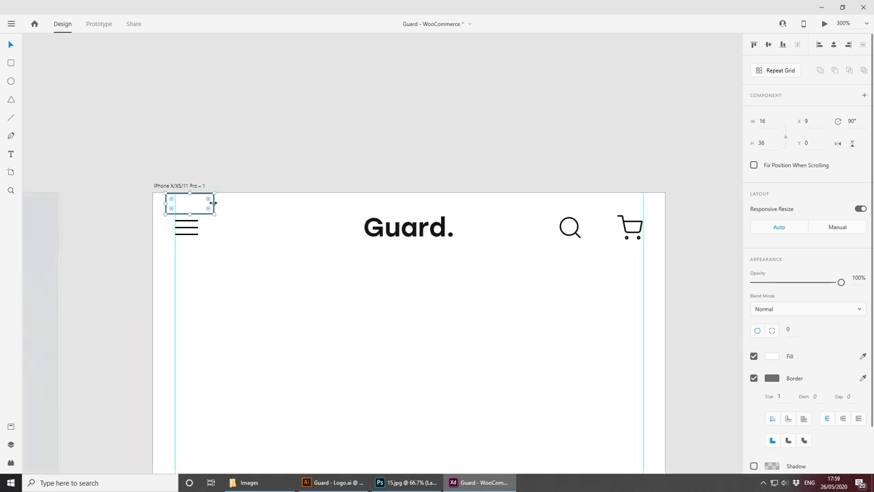
{"action": "left_click_drag", "start_coordinate": [213, 199], "coordinate": [664, 195]}
Step: Align the iPhone header's menu icon, logo and icons to their vertical middle, group them, and move the group to Y 13
{"action": "left_click", "coordinate": [439, 236]}
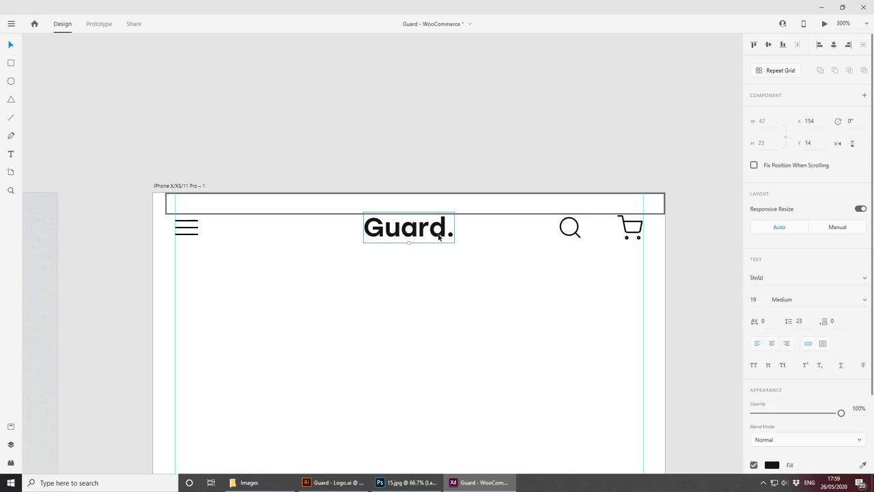
{"action": "left_click", "coordinate": [629, 227]}
{"action": "left_click", "coordinate": [509, 259]}
{"action": "left_click_drag", "start_coordinate": [612, 261], "coordinate": [190, 225]}
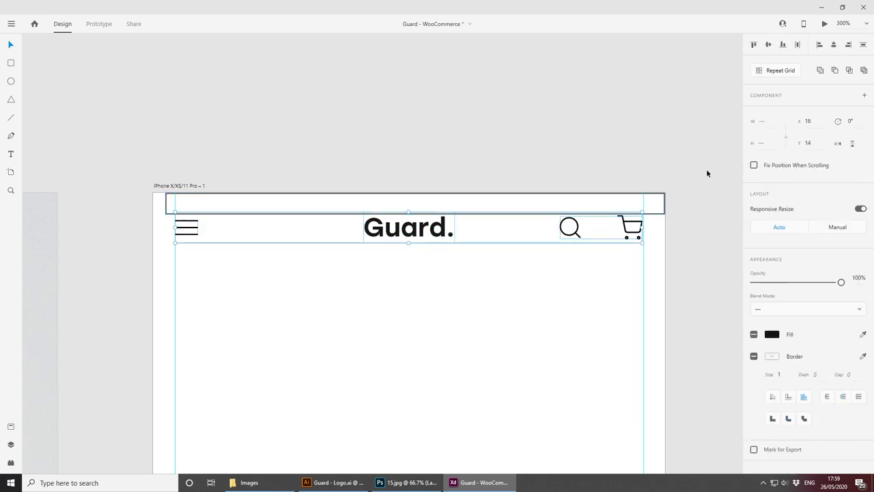
{"action": "left_click", "coordinate": [768, 45]}
{"action": "key", "text": "ctrl+g"}
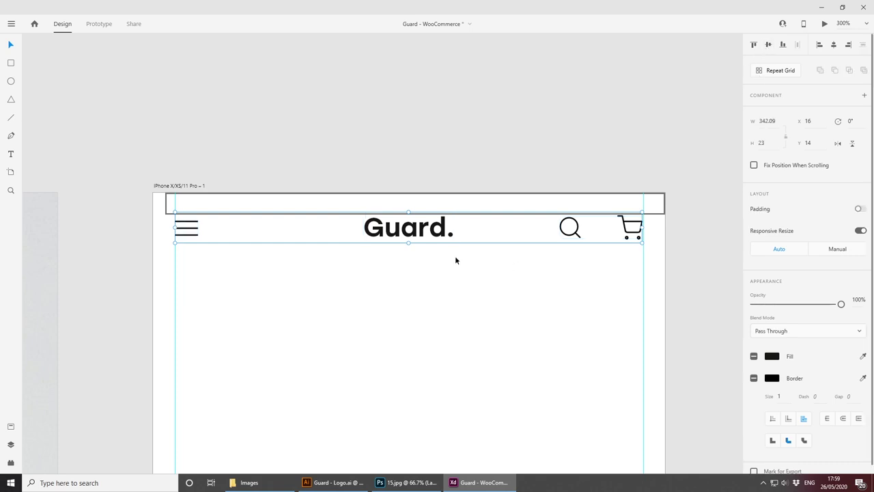
{"action": "key", "text": "Up"}
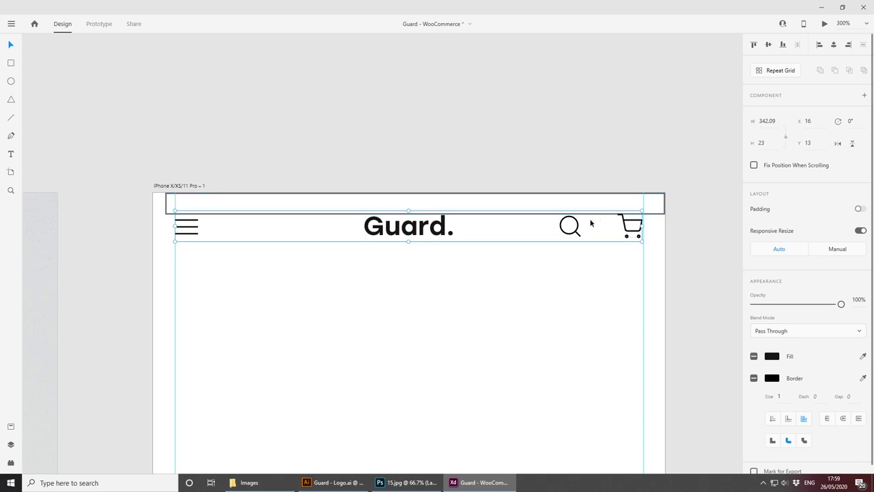
Step: Delete the long spacer rectangle above the iPhone header
{"action": "left_click", "coordinate": [318, 299]}
{"action": "left_click", "coordinate": [370, 201]}
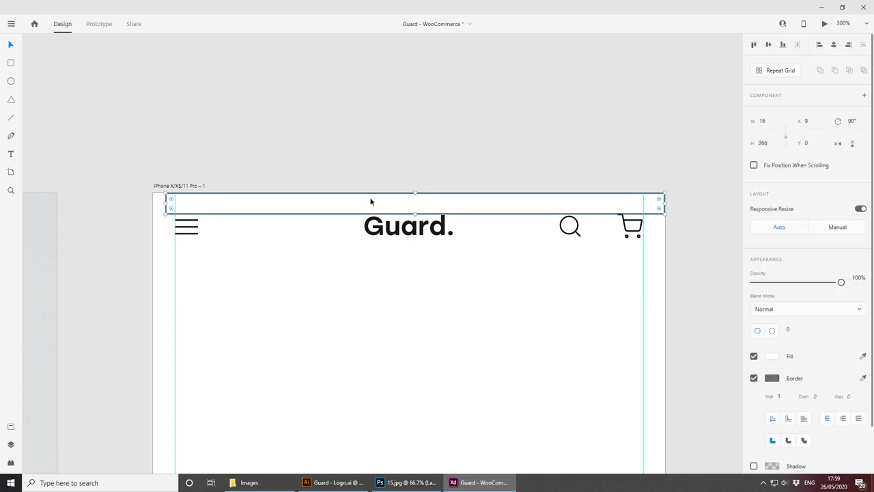
{"action": "key", "text": "Delete"}
{"action": "key", "text": "ctrl+minus"}
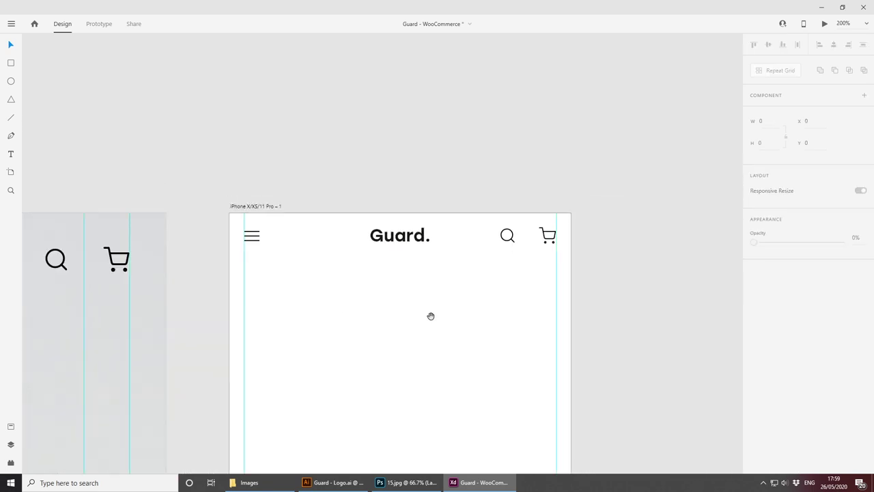
Step: Draw a borderless 375 × 46 px white rectangle behind the iPhone header, then move it off the artboard to just above it
{"action": "scroll", "coordinate": [431, 314], "scroll_direction": "down", "scroll_amount": 3}
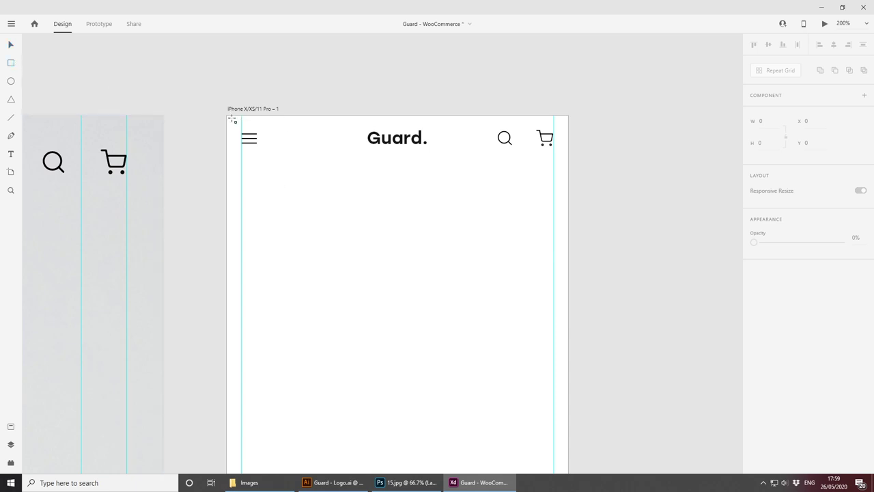
{"action": "mouse_move", "coordinate": [227, 116]}
{"action": "left_mouse_down"}
{"action": "mouse_move", "coordinate": [293, 143]}
{"action": "mouse_move", "coordinate": [570, 159]}
{"action": "left_mouse_up"}
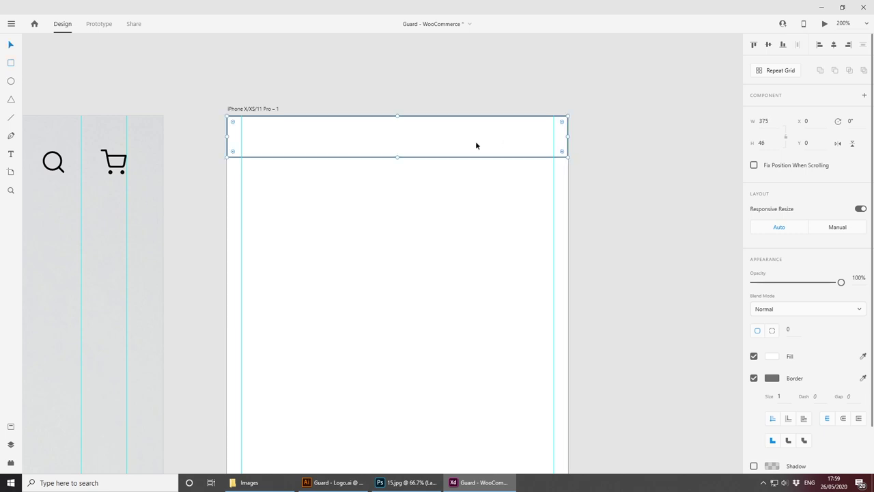
{"action": "left_click", "coordinate": [753, 378]}
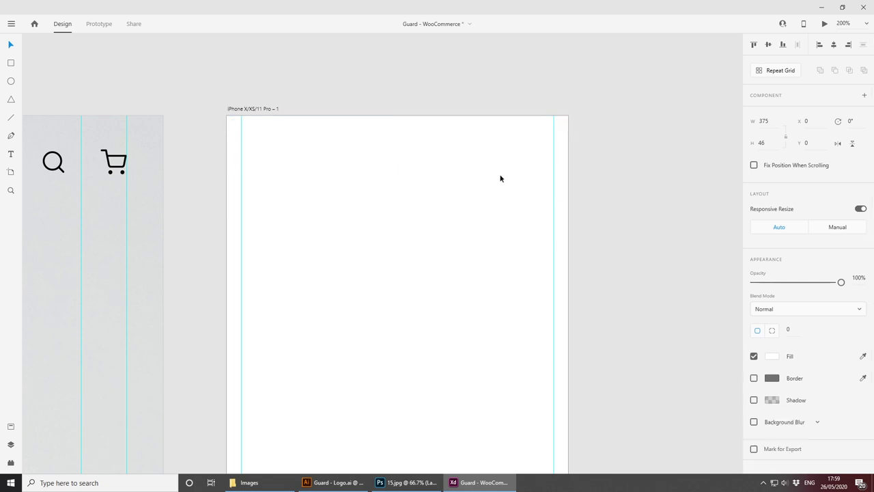
{"action": "key", "text": "ctrl+shift+bracketleft"}
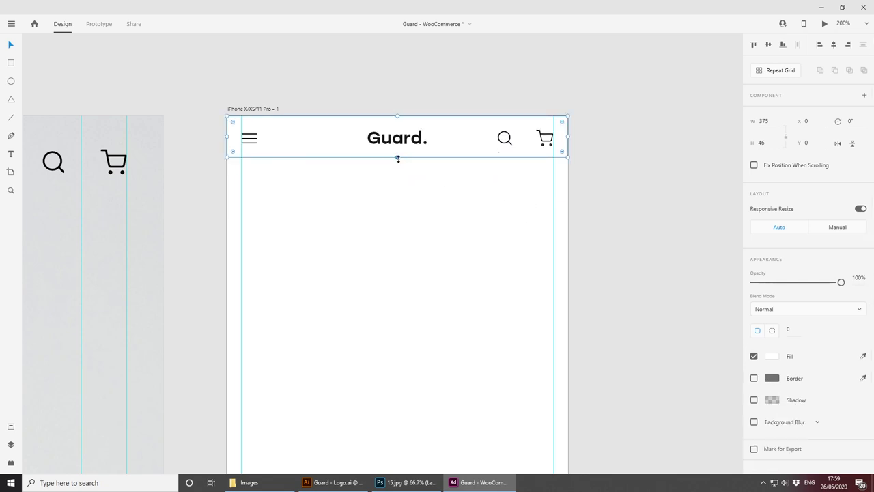
{"action": "left_click_drag", "start_coordinate": [397, 158], "coordinate": [414, 90]}
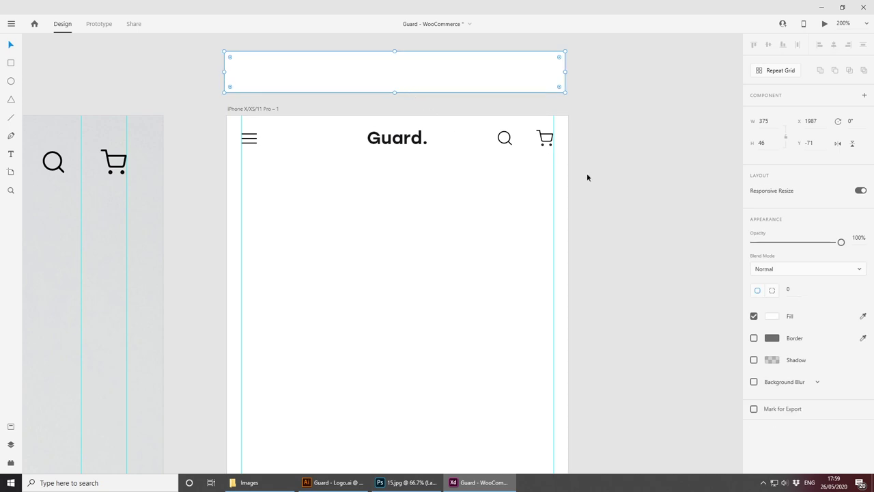
{"action": "left_click", "coordinate": [582, 220]}
Step: Duplicate the Home hero image, scale the copy to 1274 × 706, and place it on the pasteboard beyond the iPhone artboard
{"action": "scroll", "coordinate": [582, 223], "scroll_direction": "down", "scroll_amount": 6}
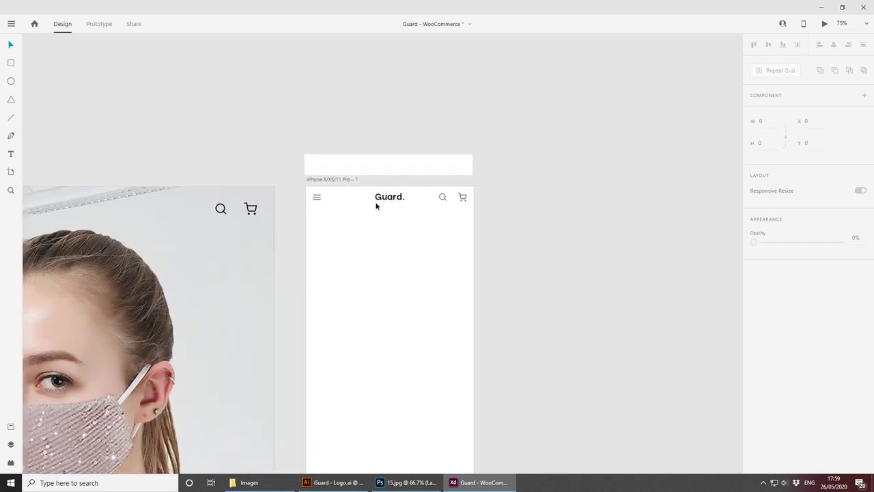
{"action": "key", "text": "ctrl+minus"}
{"action": "left_click", "coordinate": [252, 284]}
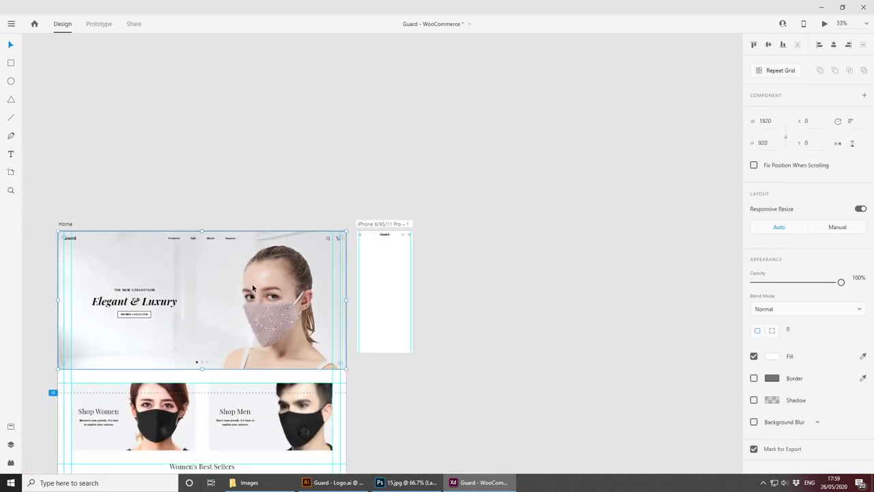
{"action": "key", "text": "ctrl+d"}
{"action": "left_click_drag", "start_coordinate": [222, 294], "coordinate": [499, 293]}
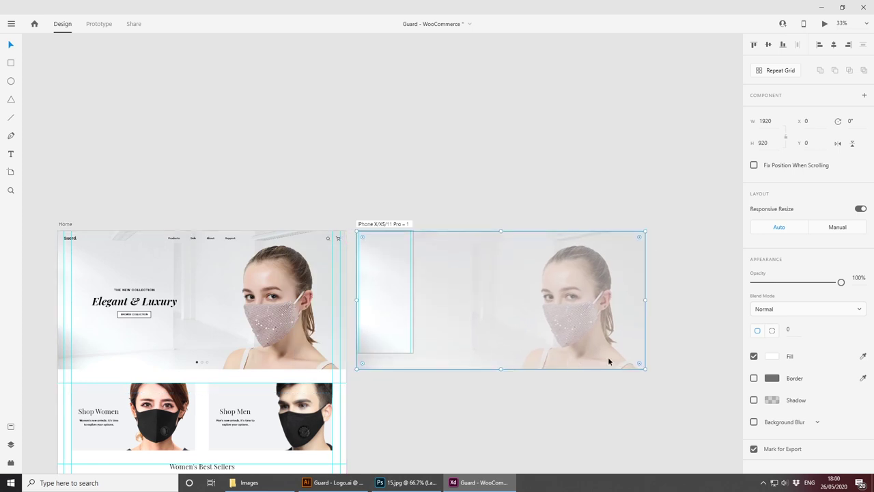
{"action": "left_click_drag", "start_coordinate": [645, 369], "coordinate": [550, 339]}
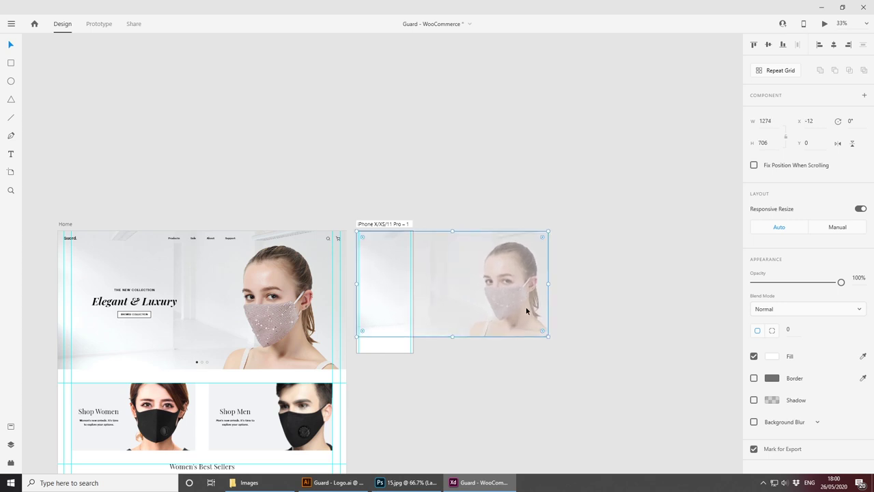
{"action": "left_click_drag", "start_coordinate": [526, 308], "coordinate": [623, 312]}
Step: Draw a 372 px wide rectangle from the iPhone artboard's origin and set its height to 420 px
{"action": "scroll", "coordinate": [585, 328], "scroll_direction": "up", "scroll_amount": 5}
{"action": "left_click", "coordinate": [481, 303]}
{"action": "left_click_drag", "start_coordinate": [476, 286], "coordinate": [296, 203]}
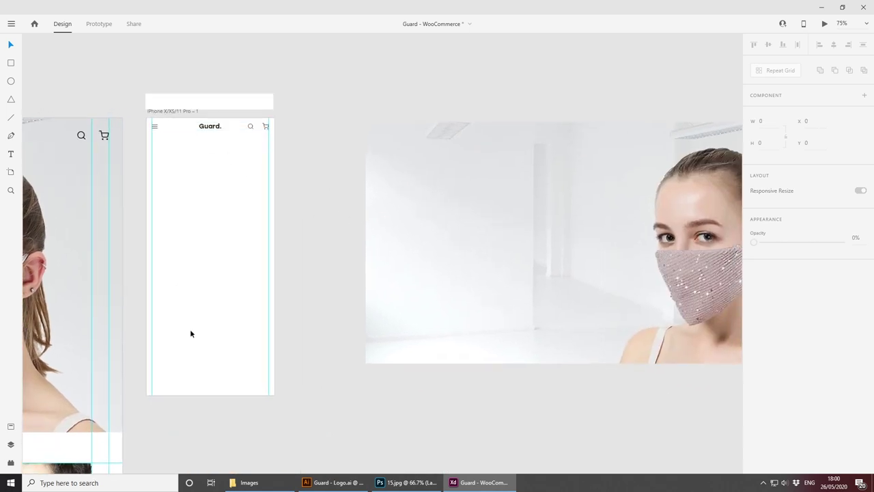
{"action": "left_click_drag", "start_coordinate": [291, 304], "coordinate": [381, 325]}
{"action": "left_click", "coordinate": [12, 66]}
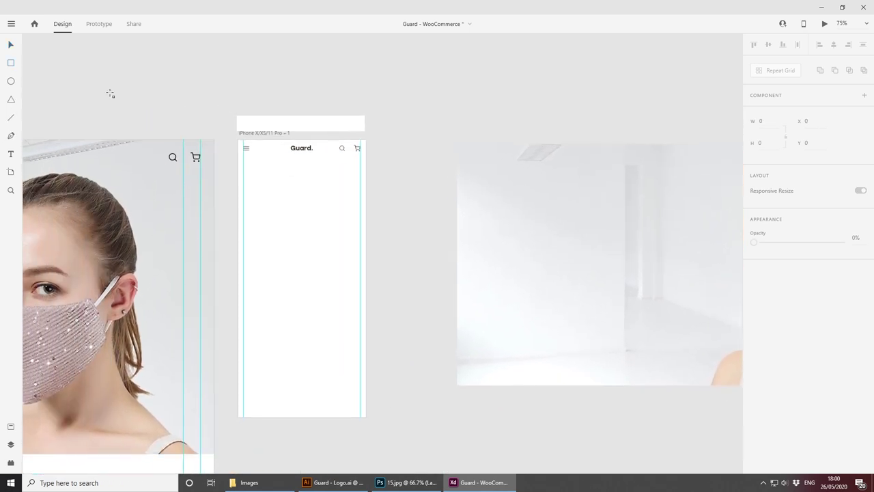
{"action": "mouse_move", "coordinate": [238, 140]}
{"action": "left_mouse_down"}
{"action": "mouse_move", "coordinate": [325, 223]}
{"action": "mouse_move", "coordinate": [365, 346]}
{"action": "mouse_move", "coordinate": [364, 377]}
{"action": "left_mouse_up"}
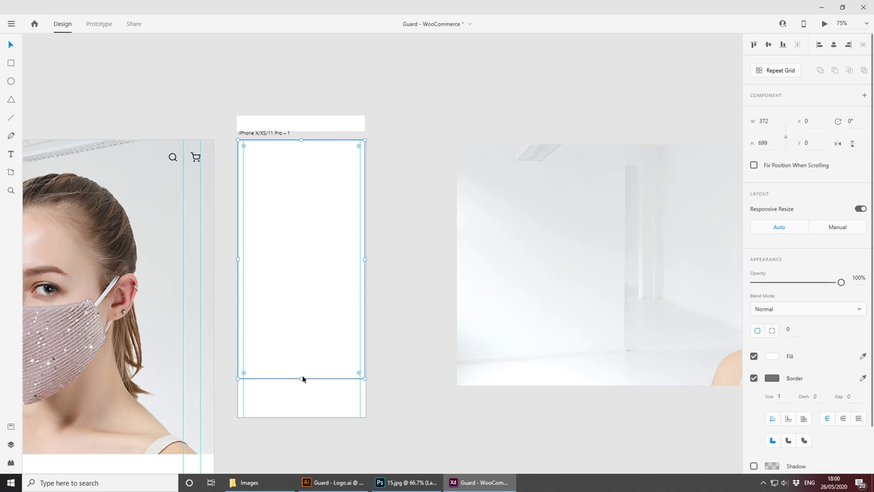
{"action": "left_click_drag", "start_coordinate": [301, 379], "coordinate": [302, 304]}
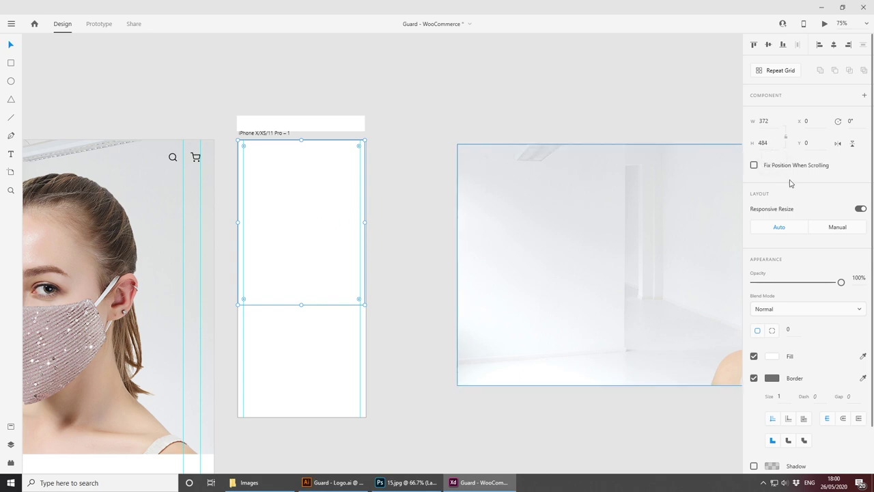
{"action": "left_click", "coordinate": [770, 143]}
{"action": "type", "text": "418"}
{"action": "key", "text": "Return"}
Step: Place the 372 × 420 rectangle over the hero image copy beside the iPhone artboard and mask the image with that shape
{"action": "left_click_drag", "start_coordinate": [513, 241], "coordinate": [318, 271]}
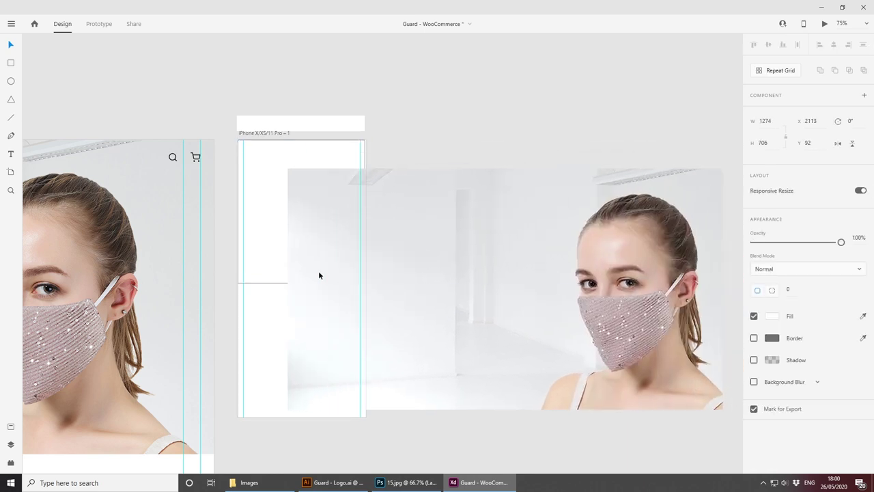
{"action": "left_click_drag", "start_coordinate": [471, 221], "coordinate": [689, 179]}
{"action": "left_click_drag", "start_coordinate": [558, 226], "coordinate": [482, 226]}
{"action": "left_click_drag", "start_coordinate": [239, 189], "coordinate": [492, 205]}
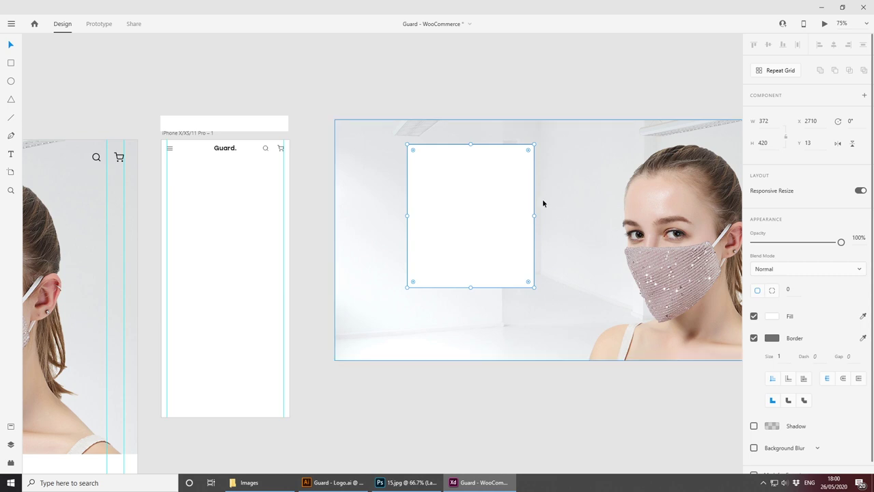
{"action": "left_click", "coordinate": [599, 168], "text": "shift"}
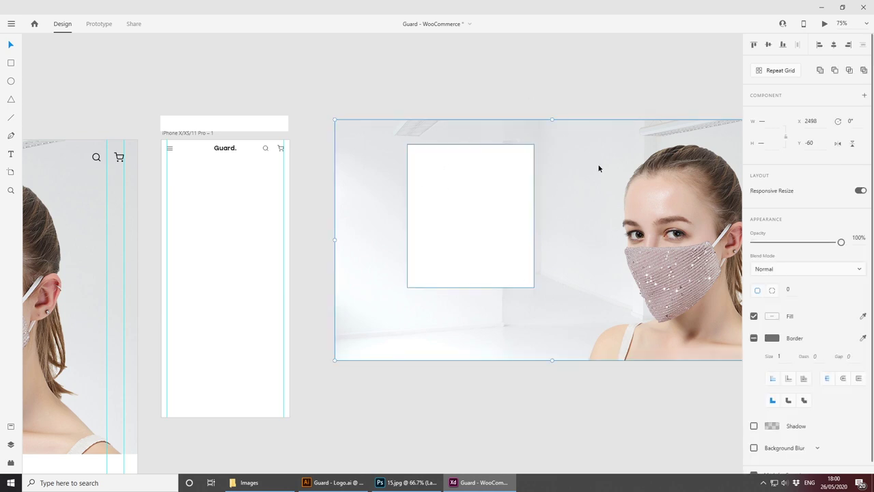
{"action": "right_click", "coordinate": [599, 169]}
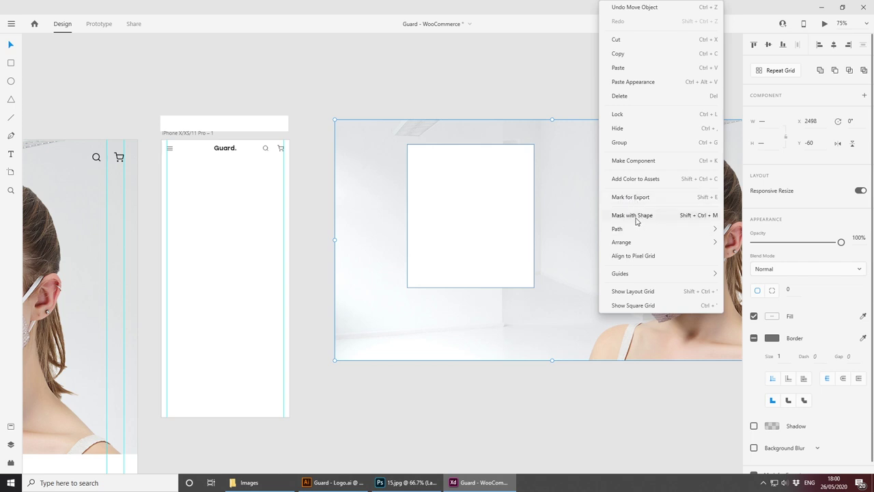
{"action": "left_click", "coordinate": [635, 216]}
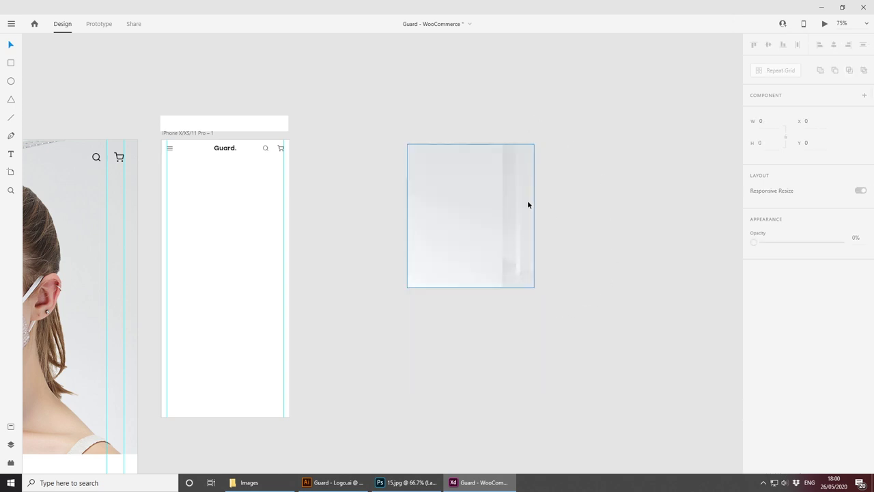
Step: Place the masked hero image on the iPhone artboard at X 0, Y 0 and widen it to 375 px
{"action": "left_click_drag", "start_coordinate": [527, 202], "coordinate": [278, 202]}
{"action": "key", "text": "ctrl+1"}
{"action": "key", "text": "ctrl+2"}
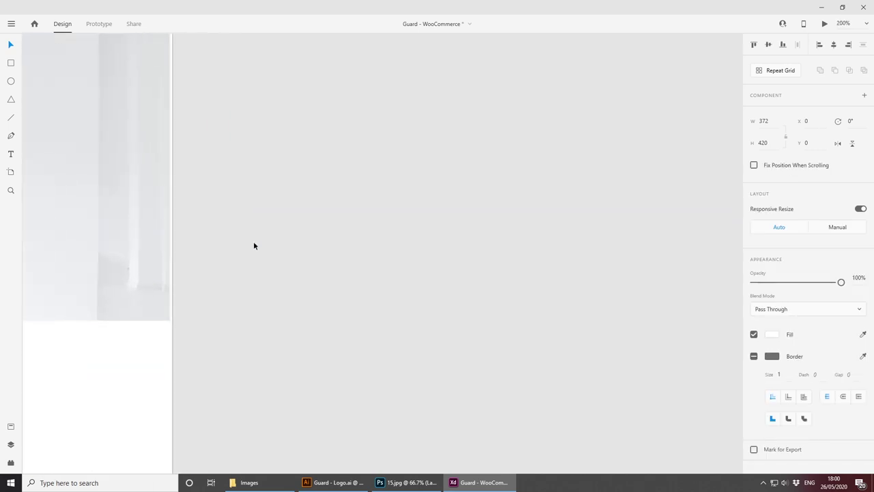
{"action": "left_click", "coordinate": [440, 268]}
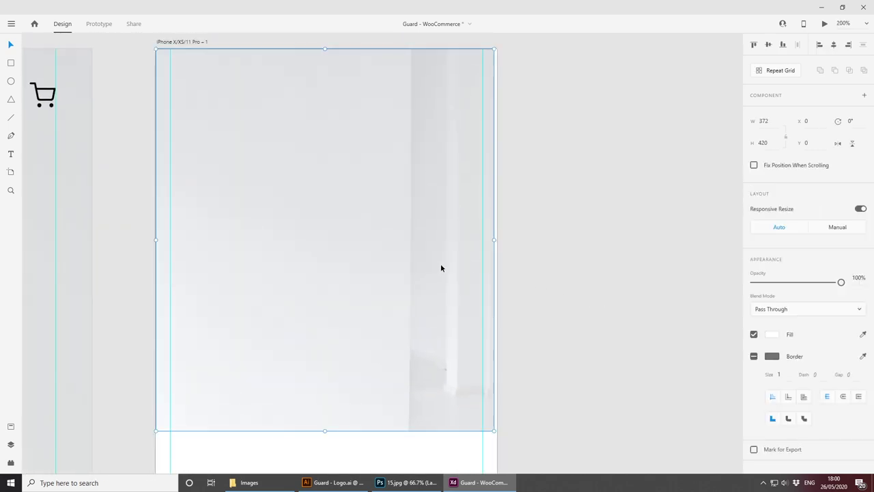
{"action": "left_click_drag", "start_coordinate": [492, 240], "coordinate": [497, 242]}
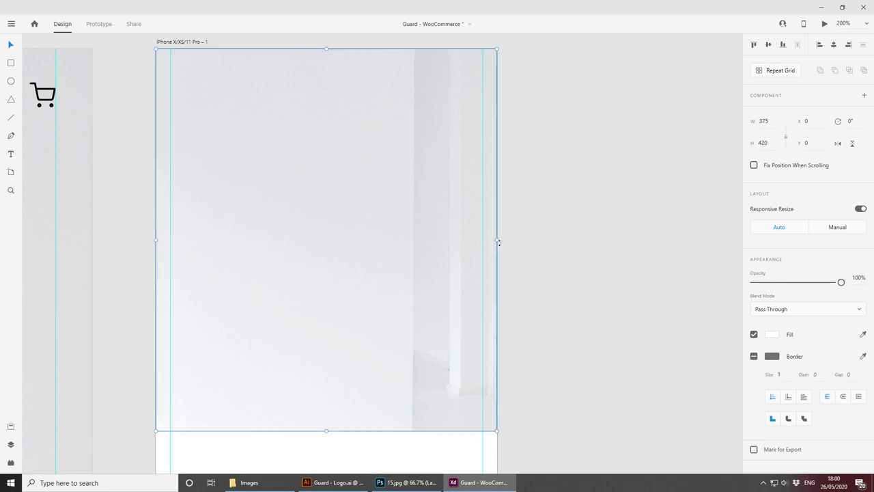
Step: Scale the image inside the mask to 1112 × 540 and position it so the masked woman's face fills the mobile hero
{"action": "scroll", "coordinate": [337, 254], "scroll_direction": "down", "scroll_amount": 5}
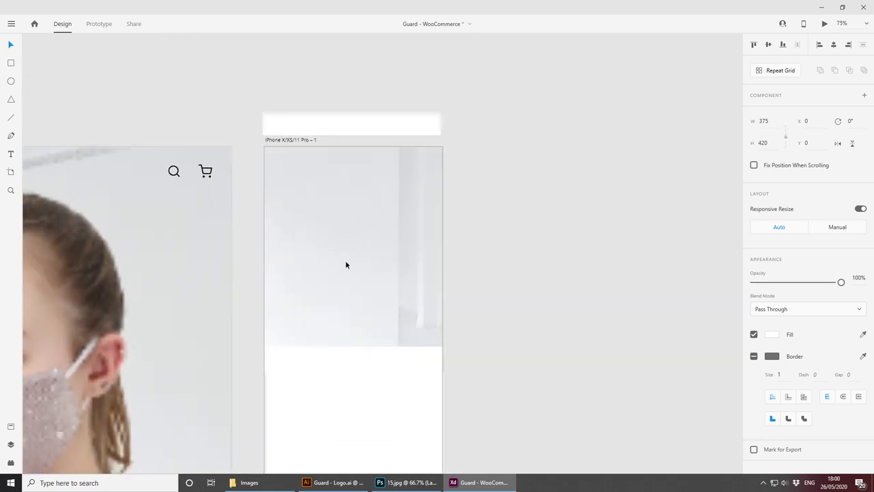
{"action": "double_click", "coordinate": [367, 236]}
{"action": "left_click_drag", "start_coordinate": [596, 350], "coordinate": [450, 343]}
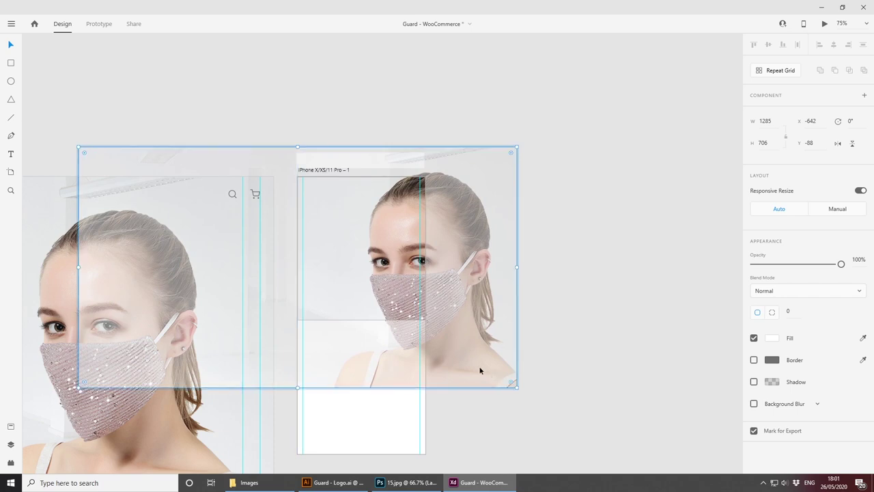
{"action": "left_click_drag", "start_coordinate": [517, 387], "coordinate": [457, 332]}
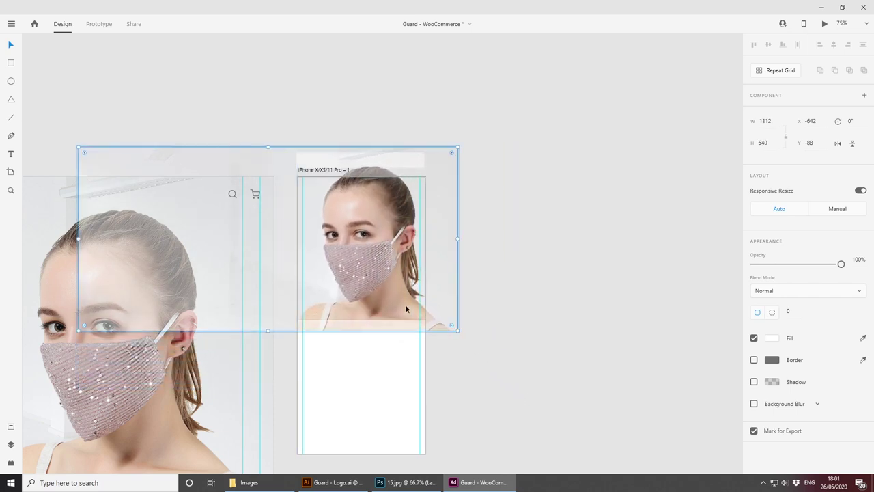
{"action": "left_click_drag", "start_coordinate": [407, 306], "coordinate": [432, 309]}
{"action": "left_click", "coordinate": [527, 346]}
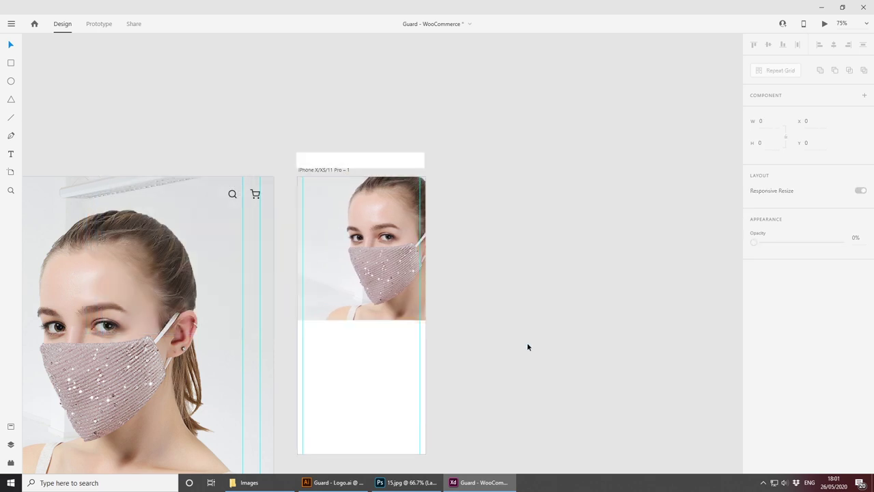
{"action": "key", "text": "ctrl+equal"}
{"action": "left_click", "coordinate": [396, 297]}
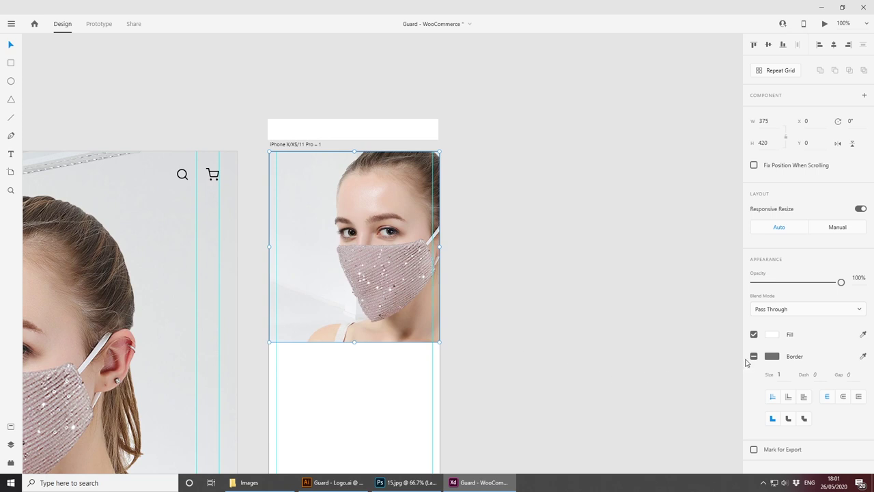
Step: Send the masked hero image on the iPhone artboard behind the menu icon, Guard logo, search and cart icons
{"action": "left_click", "coordinate": [524, 342]}
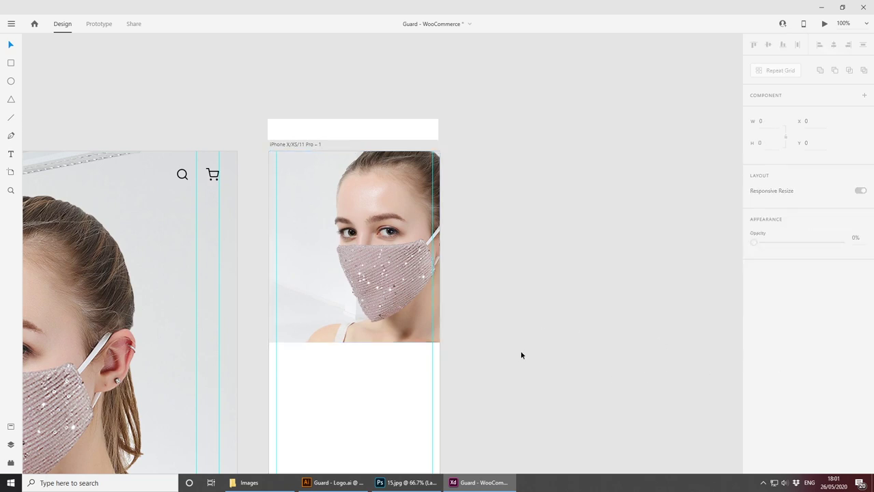
{"action": "left_click", "coordinate": [403, 316]}
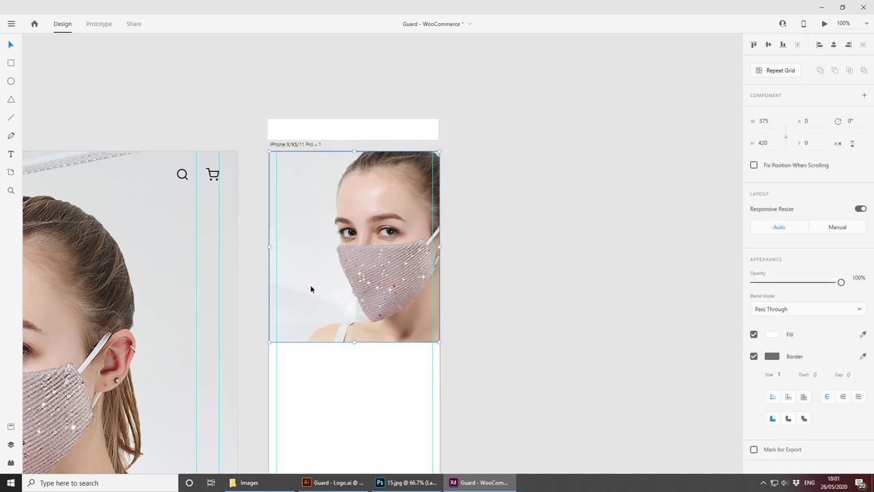
{"action": "left_click", "coordinate": [530, 245]}
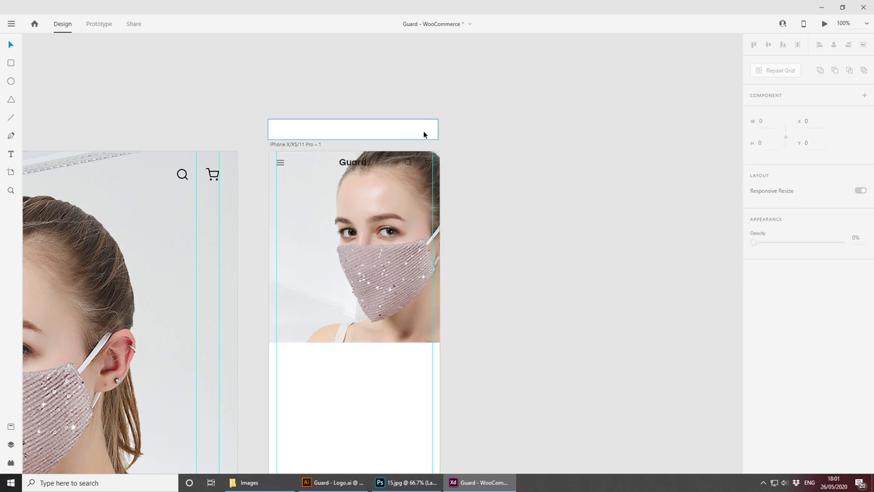
Step: Place the white 375 × 46 bar behind the mobile header elements at X 0, Y 0 and align them to its vertical middle
{"action": "left_click", "coordinate": [408, 125]}
{"action": "key", "text": "ctrl+2"}
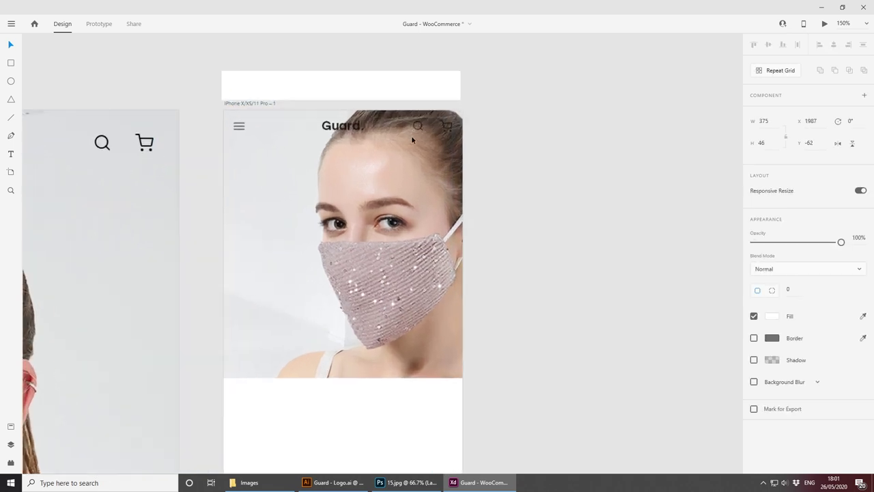
{"action": "left_click_drag", "start_coordinate": [422, 171], "coordinate": [446, 188]}
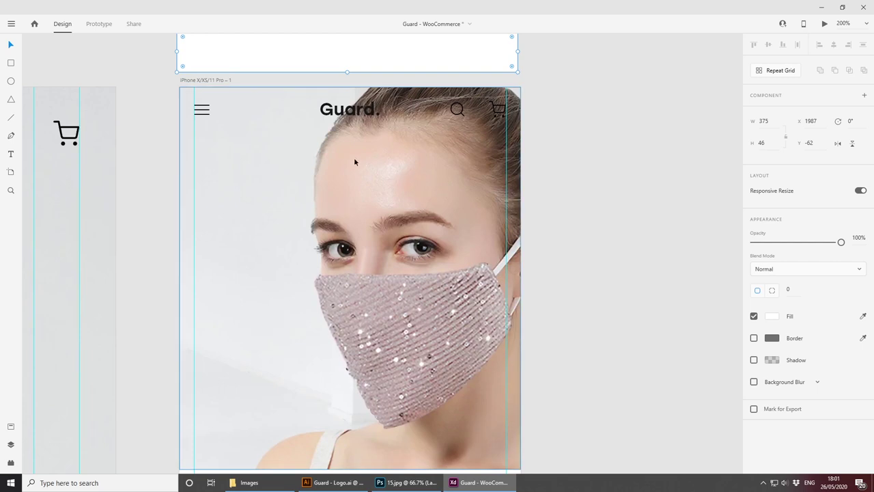
{"action": "scroll", "coordinate": [376, 287], "scroll_direction": "up", "scroll_amount": 3}
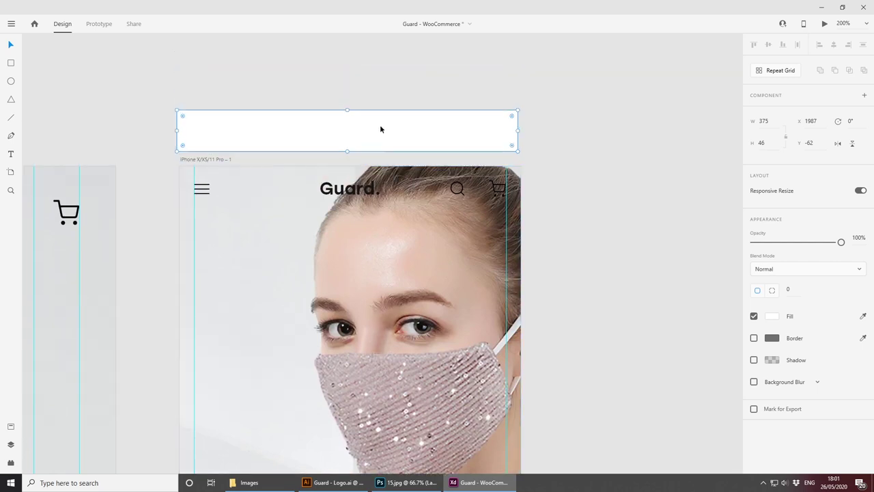
{"action": "left_click_drag", "start_coordinate": [380, 125], "coordinate": [384, 186]}
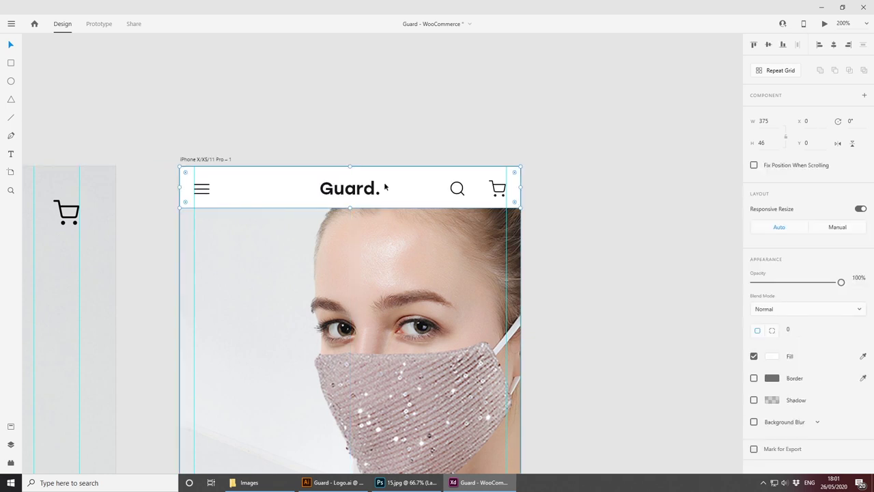
{"action": "left_click", "coordinate": [368, 192], "text": "shift"}
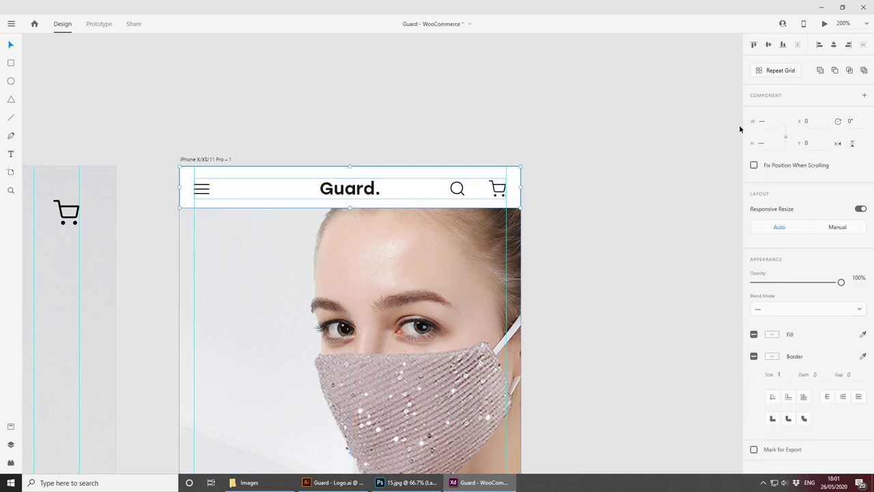
{"action": "left_click", "coordinate": [767, 45]}
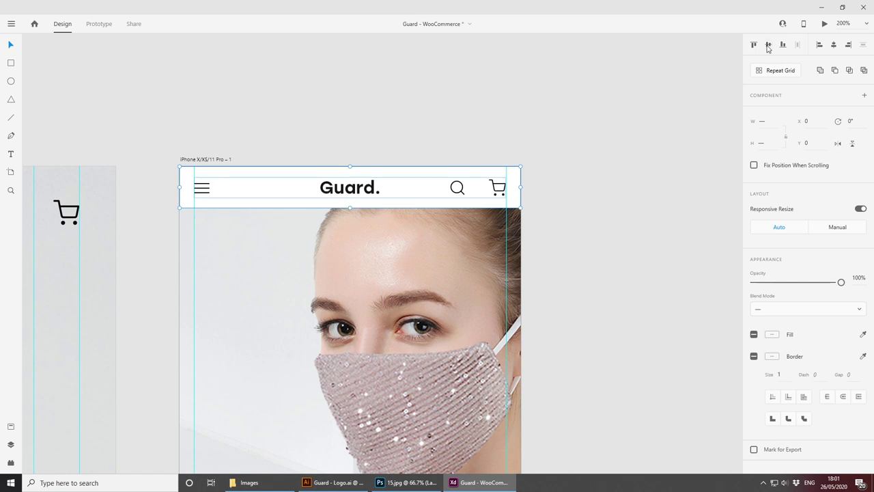
{"action": "left_click", "coordinate": [588, 221]}
Step: Copy the "THE NEW COLLECTION" line, "Elegant & Luxury" heading and Browse Collection button from the Home artboard onto the iPhone artboard
{"action": "scroll", "coordinate": [580, 326], "scroll_direction": "down", "scroll_amount": 3}
{"action": "key", "text": "ctrl+minus"}
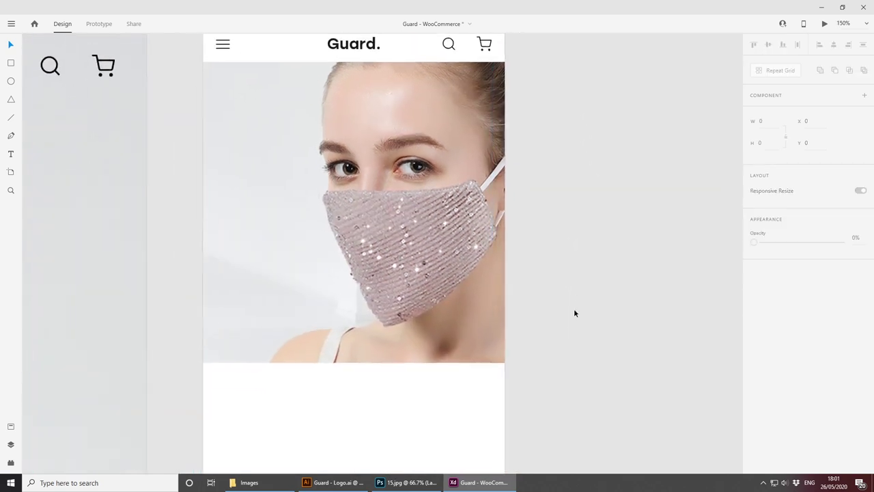
{"action": "scroll", "coordinate": [571, 281], "scroll_direction": "up", "scroll_amount": 3}
{"action": "scroll", "coordinate": [553, 274], "scroll_direction": "down", "scroll_amount": 3}
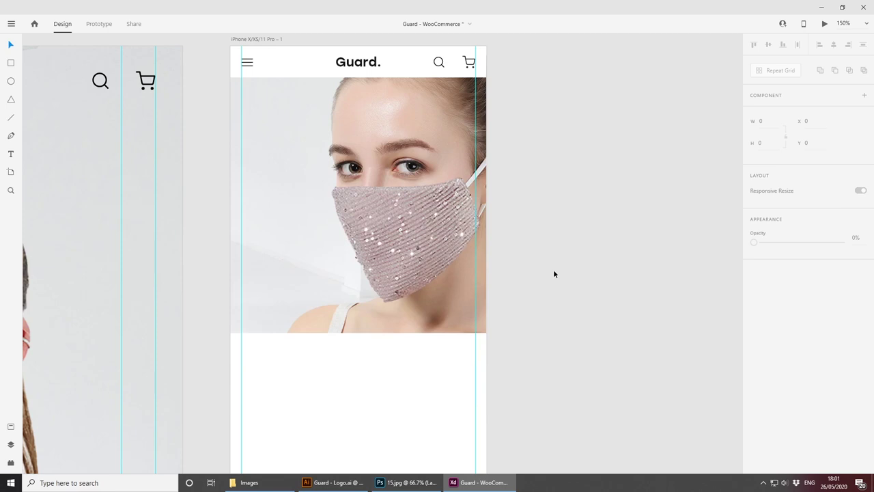
{"action": "key", "text": "ctrl+minus"}
{"action": "key", "text": "ctrl+minus"}
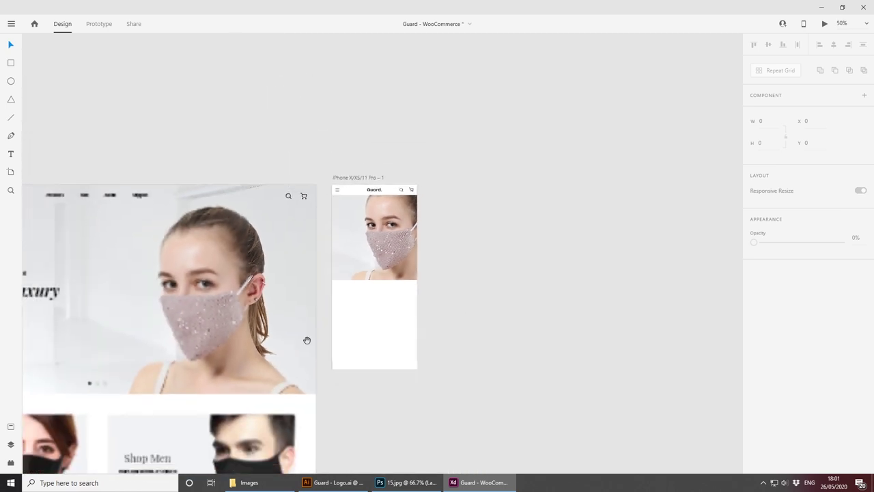
{"action": "left_click_drag", "start_coordinate": [307, 342], "coordinate": [544, 309]}
{"action": "left_click", "coordinate": [237, 244]}
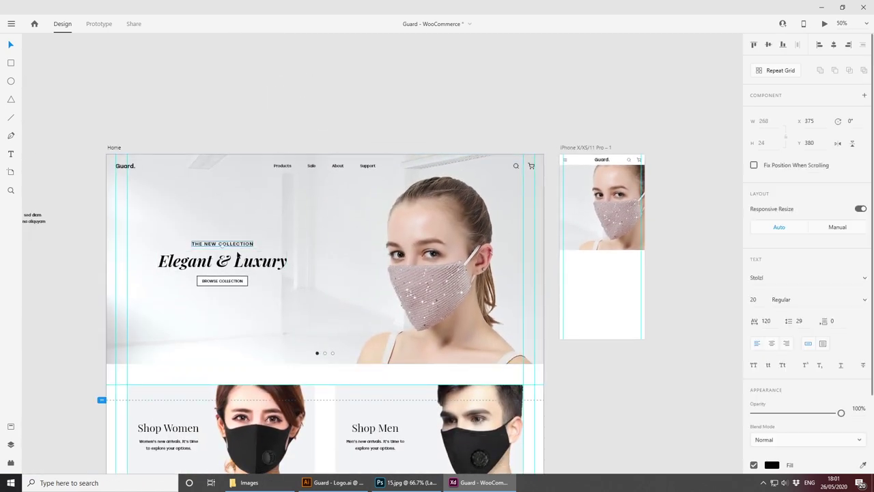
{"action": "left_click", "coordinate": [236, 261], "text": "shift"}
{"action": "left_click", "coordinate": [235, 280], "text": "shift"}
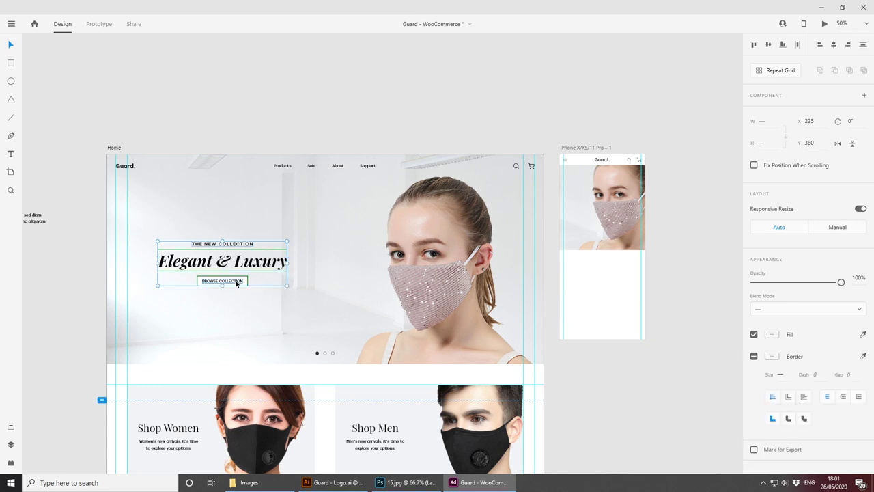
{"action": "left_click_drag", "start_coordinate": [237, 267], "coordinate": [647, 233]}
Step: Scale the copied hero text and button down to fit between the mobile margins and place them at X 38, Y 281
{"action": "left_click_drag", "start_coordinate": [673, 244], "coordinate": [427, 244]}
{"action": "key", "text": "ctrl+plus"}
{"action": "key", "text": "ctrl+plus"}
{"action": "key", "text": "ctrl+plus"}
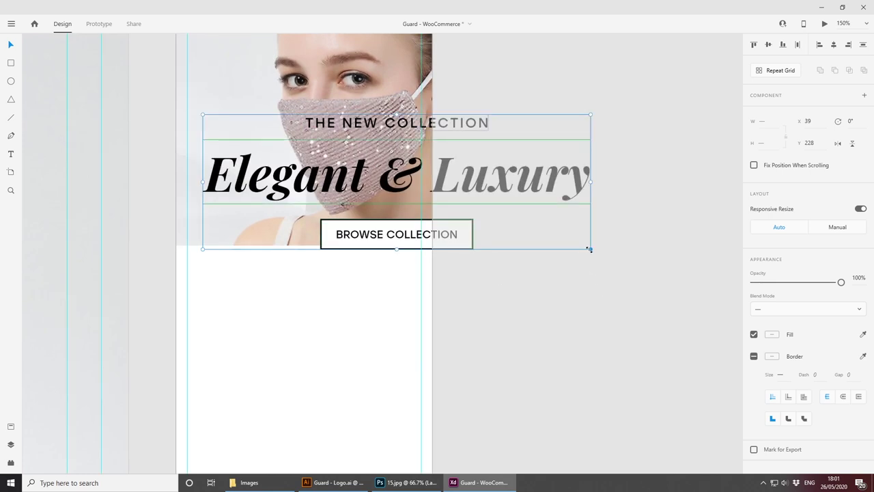
{"action": "left_click_drag", "start_coordinate": [589, 249], "coordinate": [553, 325]}
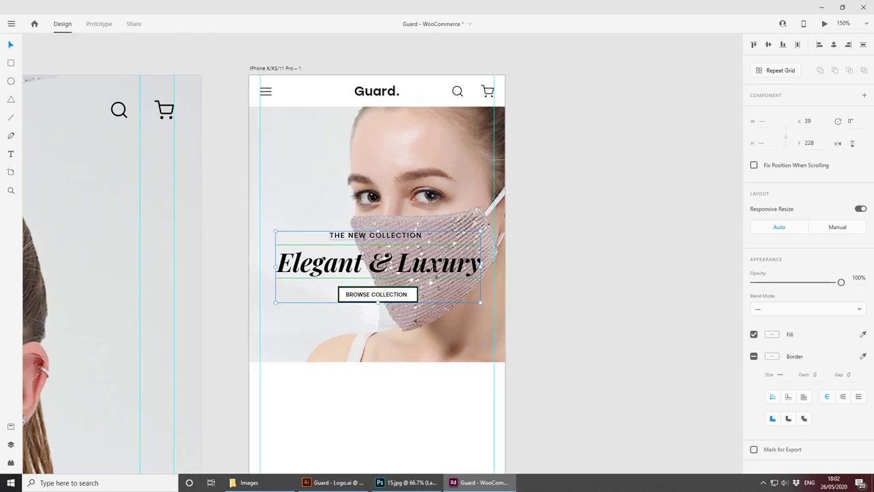
{"action": "left_click_drag", "start_coordinate": [434, 264], "coordinate": [432, 301]}
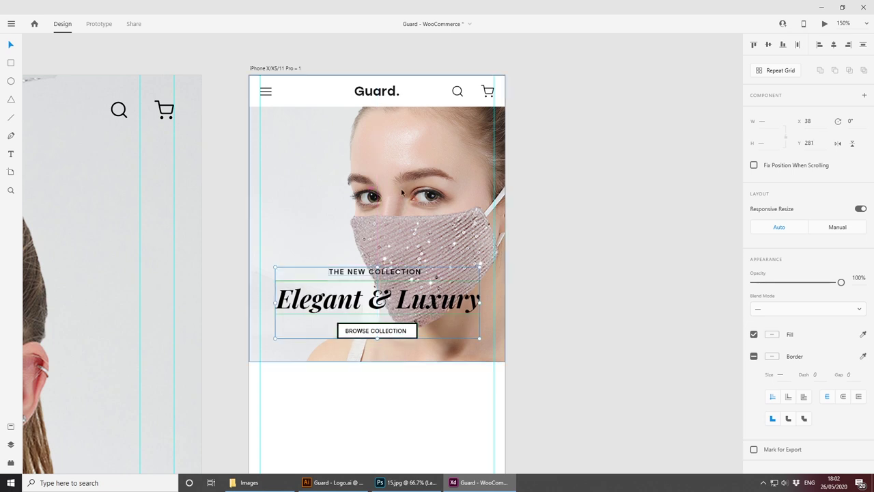
{"action": "left_click_drag", "start_coordinate": [530, 328], "coordinate": [561, 295]}
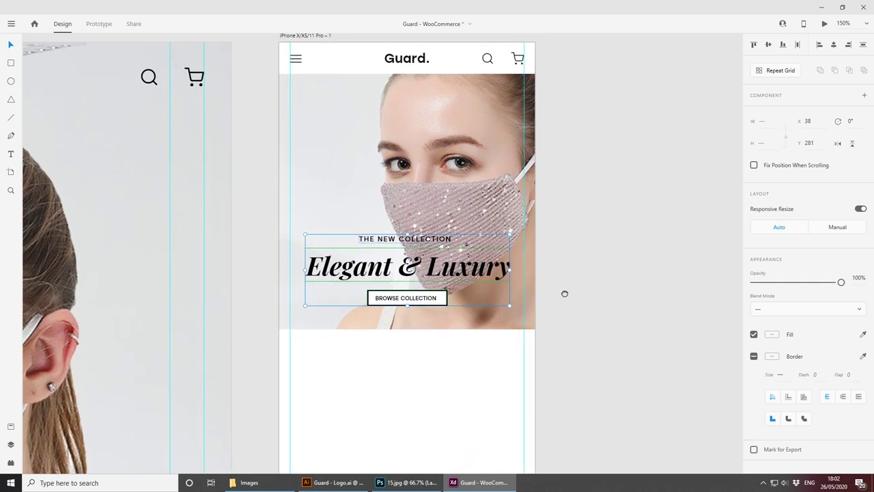
{"action": "double_click", "coordinate": [405, 298]}
{"action": "key", "text": "Delete"}
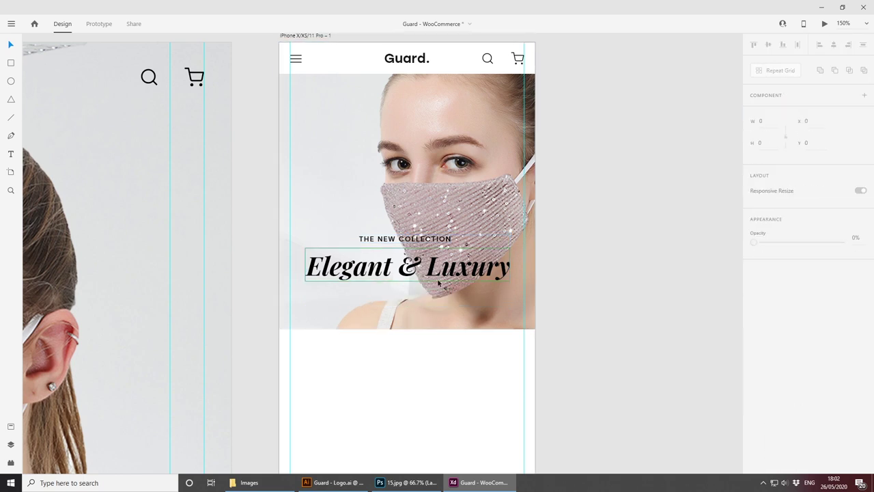
{"action": "key", "text": "ctrl+z"}
{"action": "left_click", "coordinate": [566, 284]}
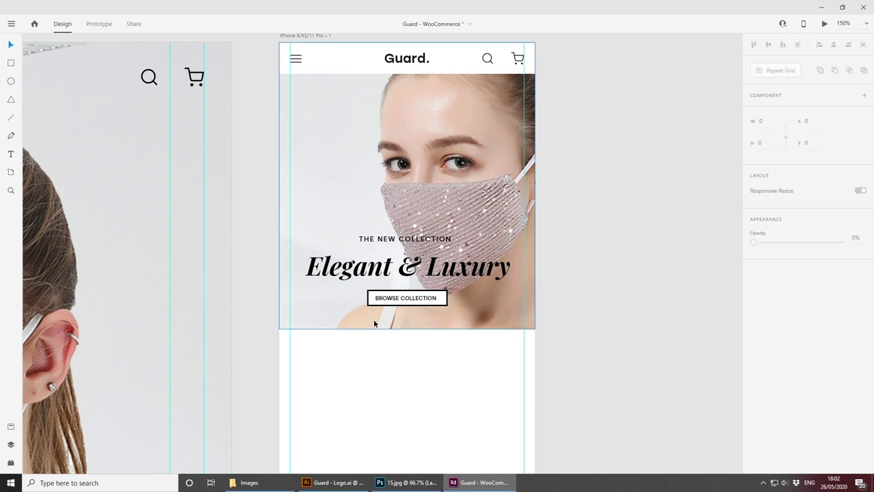
Step: Draw a borderless white rectangle, 375 × 180 px, across the lower part of the mobile hero image
{"action": "key", "text": "r"}
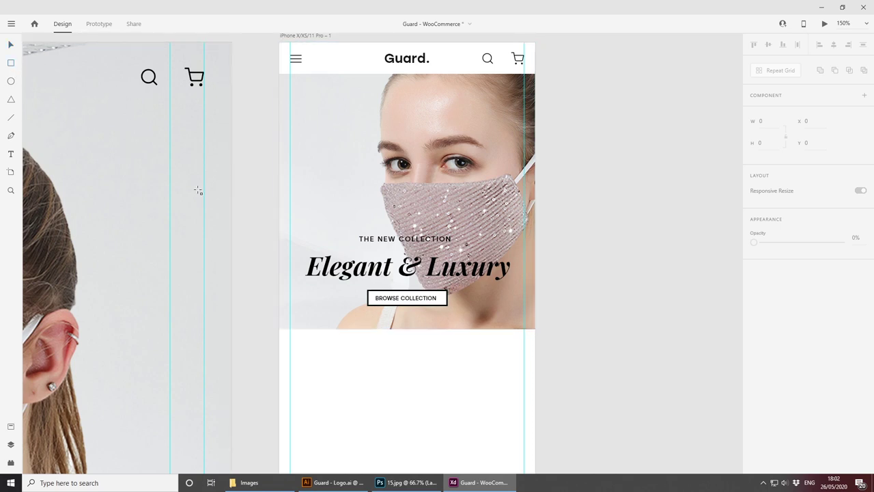
{"action": "left_click_drag", "start_coordinate": [275, 205], "coordinate": [540, 332]}
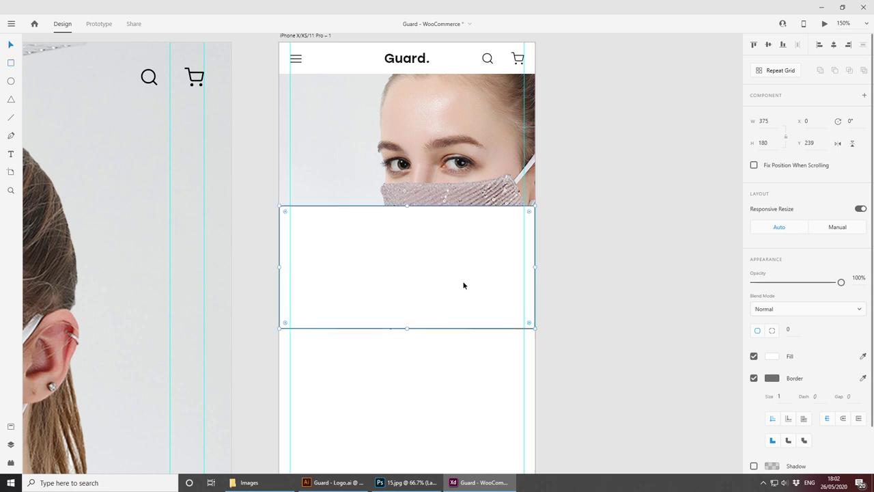
{"action": "left_click", "coordinate": [754, 378]}
{"action": "left_click", "coordinate": [772, 356]}
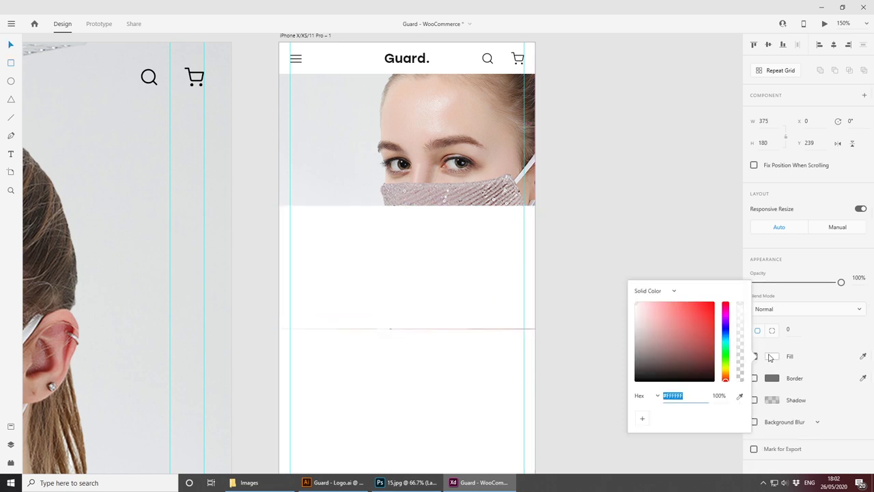
{"action": "left_click", "coordinate": [457, 221]}
Step: Send the white rectangle behind the hero text and button, and shorten it to 170 px high at Y 250
{"action": "key", "text": "ctrl+["}
{"action": "key", "text": "ctrl+["}
{"action": "key", "text": "ctrl+["}
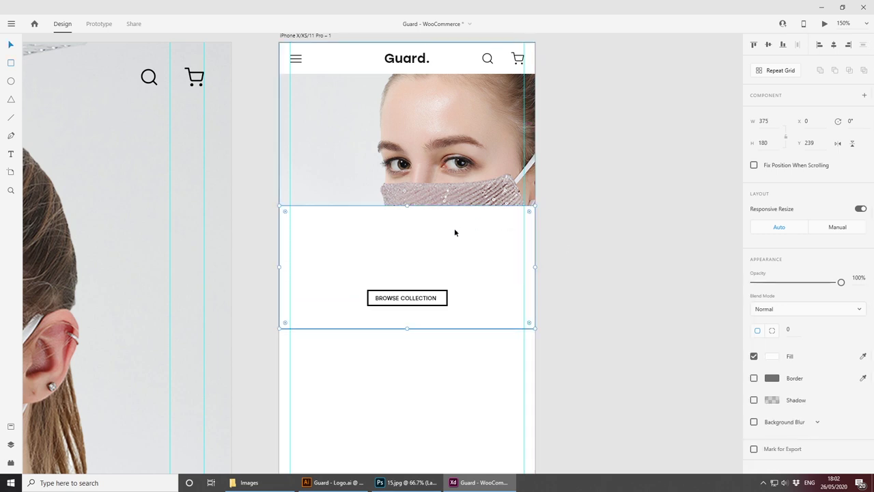
{"action": "key", "text": "Down"}
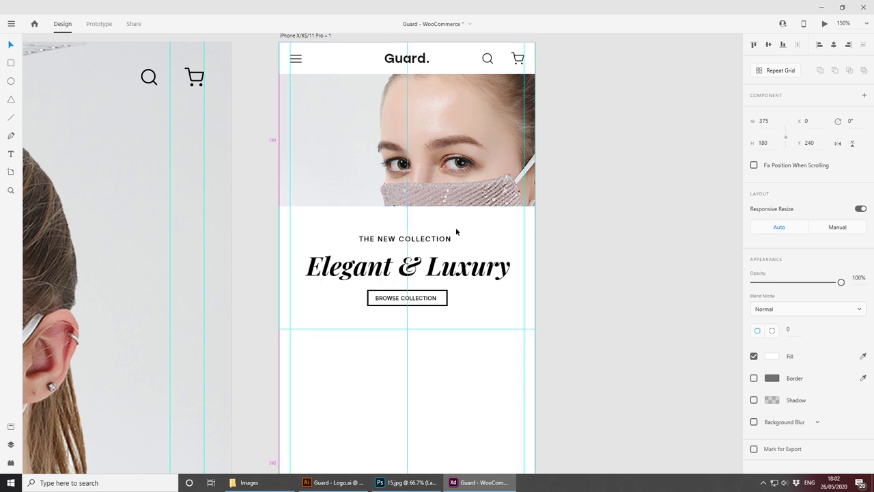
{"action": "left_click_drag", "start_coordinate": [407, 206], "coordinate": [407, 213]}
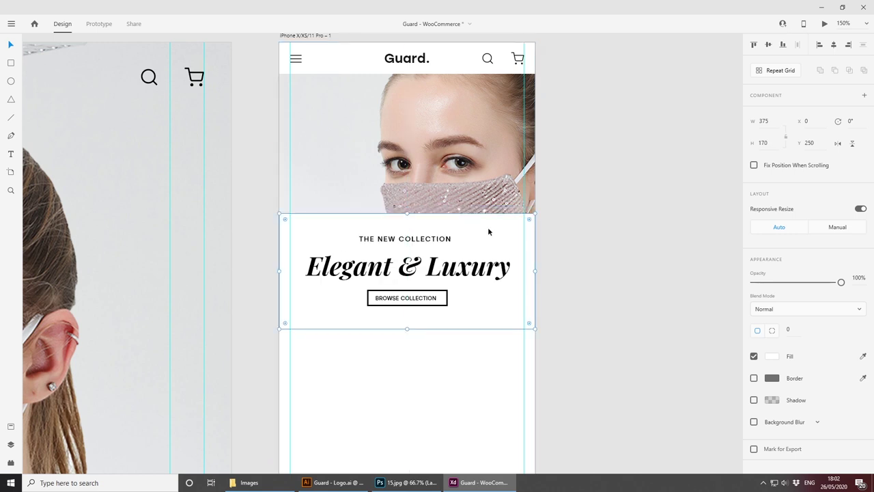
Step: Reduce the opacity of the white rectangle behind the hero text to 47%
{"action": "left_click", "coordinate": [537, 238]}
{"action": "left_click", "coordinate": [531, 242]}
{"action": "left_click_drag", "start_coordinate": [837, 287], "coordinate": [793, 287]}
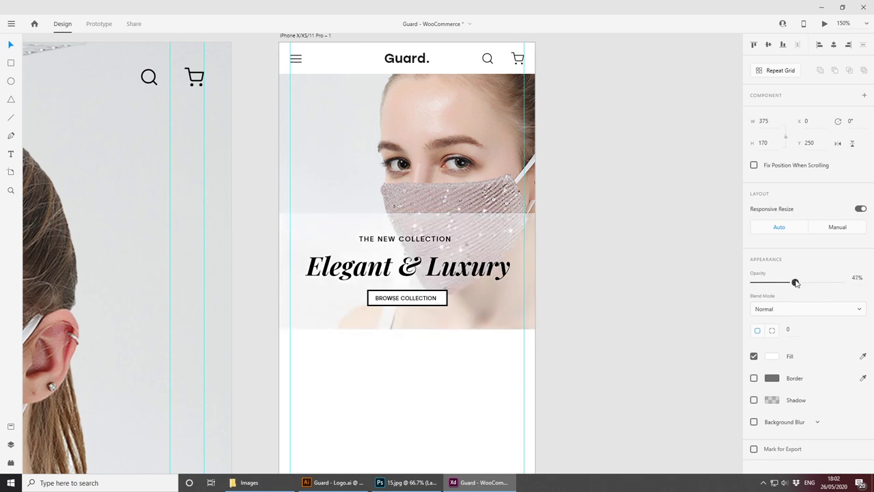
Step: Try the hero text and button below the image at Y 444, undo that move, and delete the translucent rectangle
{"action": "left_click", "coordinate": [416, 239]}
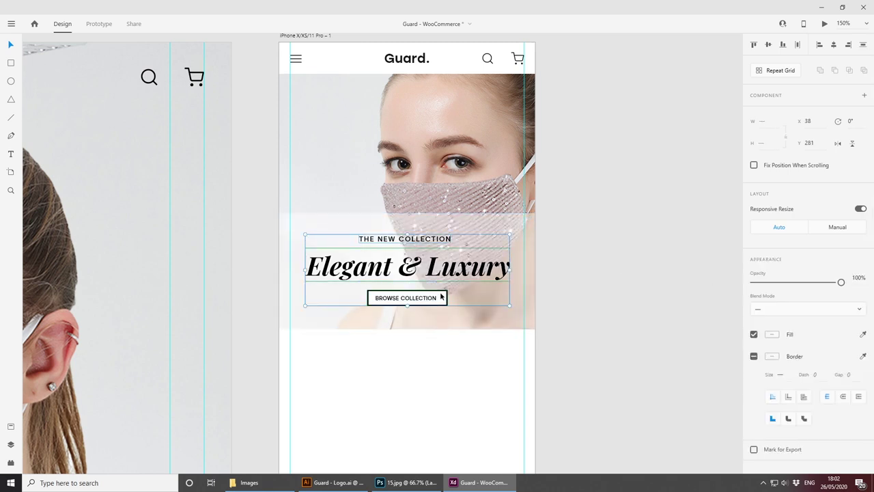
{"action": "left_click_drag", "start_coordinate": [440, 297], "coordinate": [453, 407]}
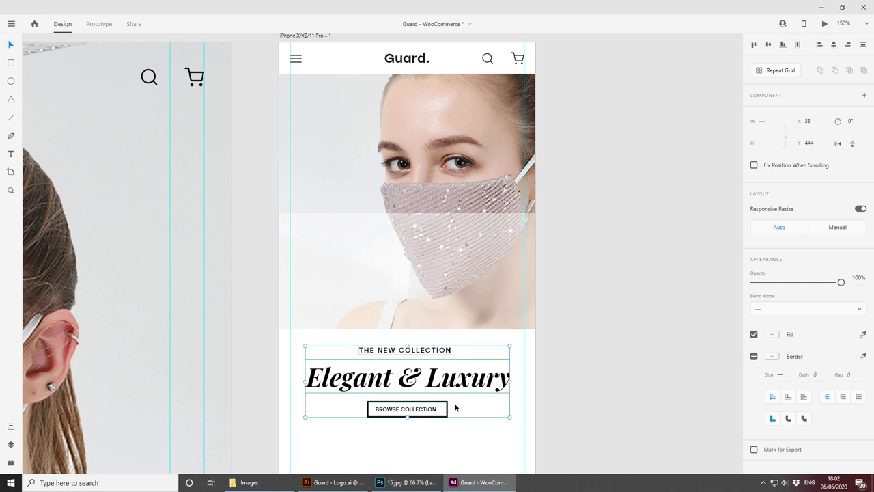
{"action": "key", "text": "ctrl+z"}
{"action": "left_click", "coordinate": [478, 229]}
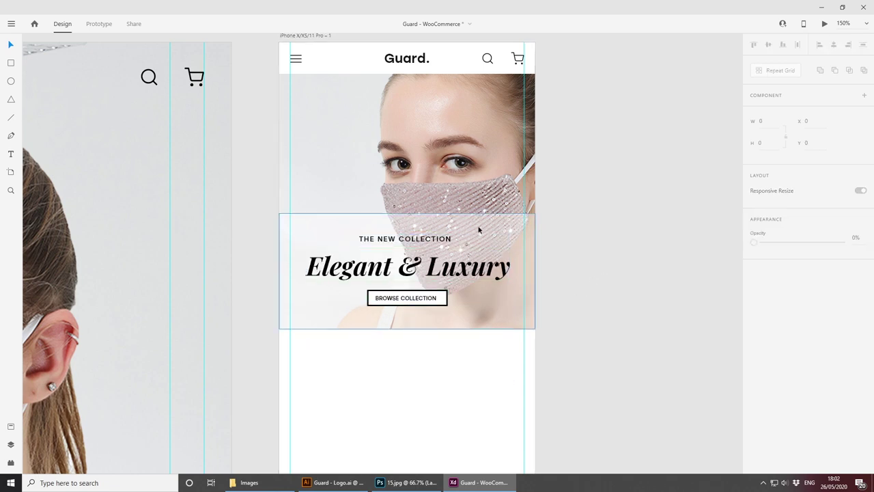
{"action": "key", "text": "Delete"}
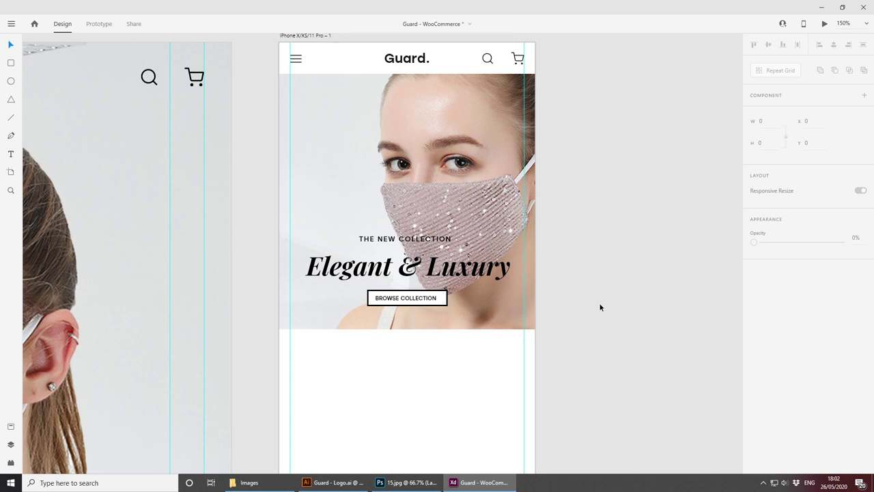
Step: Try the Browse Collection button enlarged to 128 × 35 px across the hero image's lower edge, and undo back to the translucent rectangle
{"action": "key", "text": "ctrl+minus"}
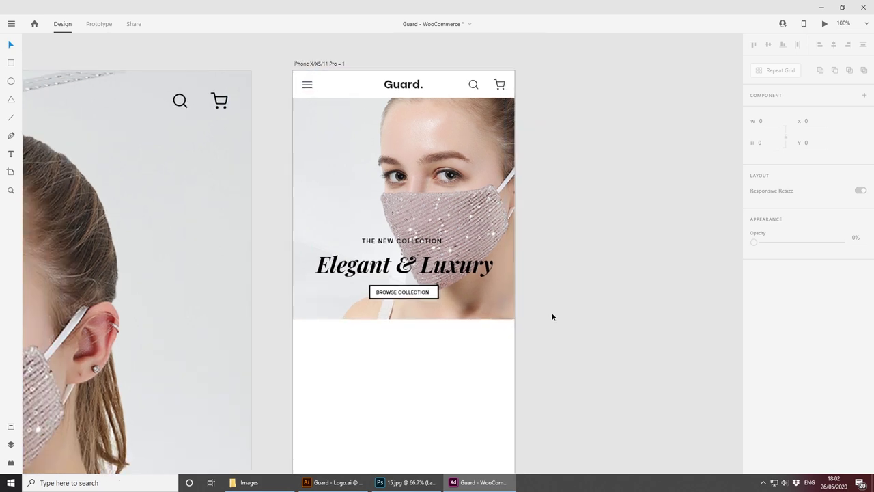
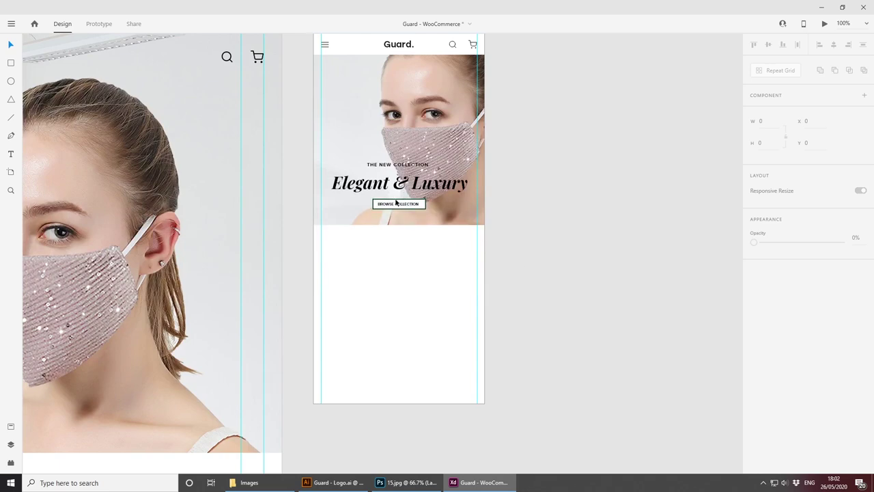
{"action": "key", "text": "ctrl+plus"}
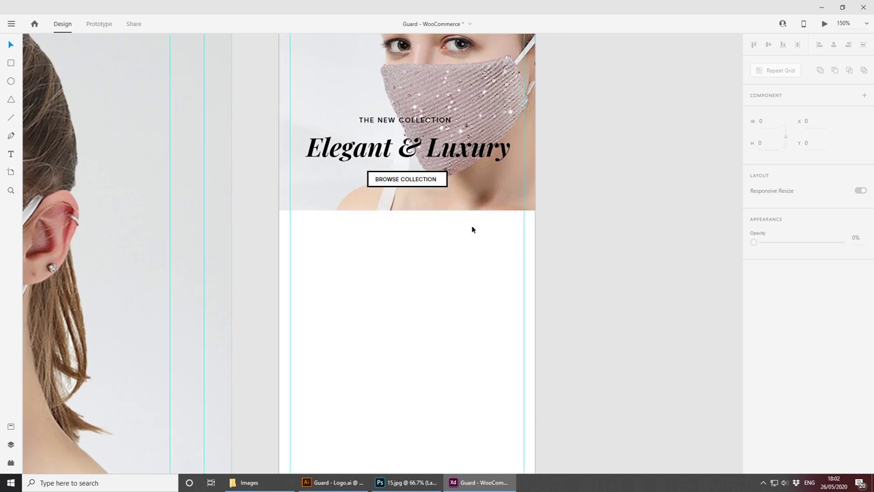
{"action": "left_click_drag", "start_coordinate": [441, 179], "coordinate": [453, 206]}
{"action": "key", "text": "ctrl+z"}
{"action": "key", "text": "ctrl+z"}
{"action": "key", "text": "ctrl+z"}
{"action": "key", "text": "ctrl+z"}
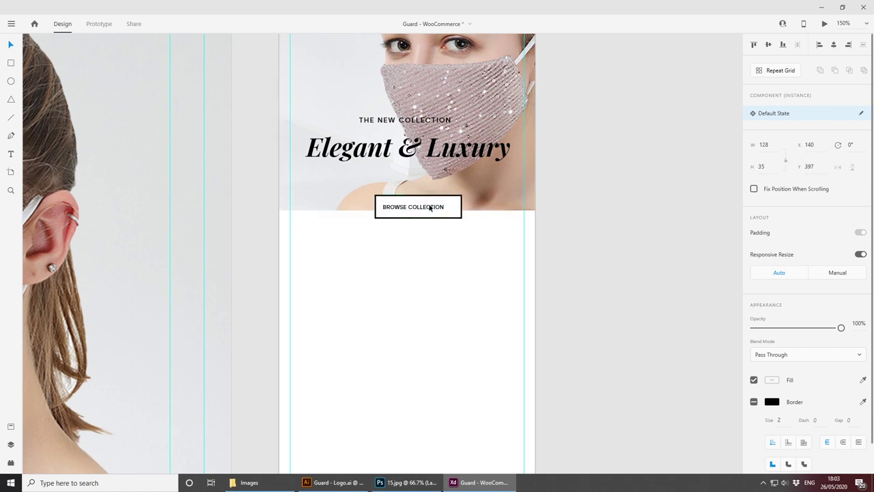
{"action": "key", "text": "ctrl+z"}
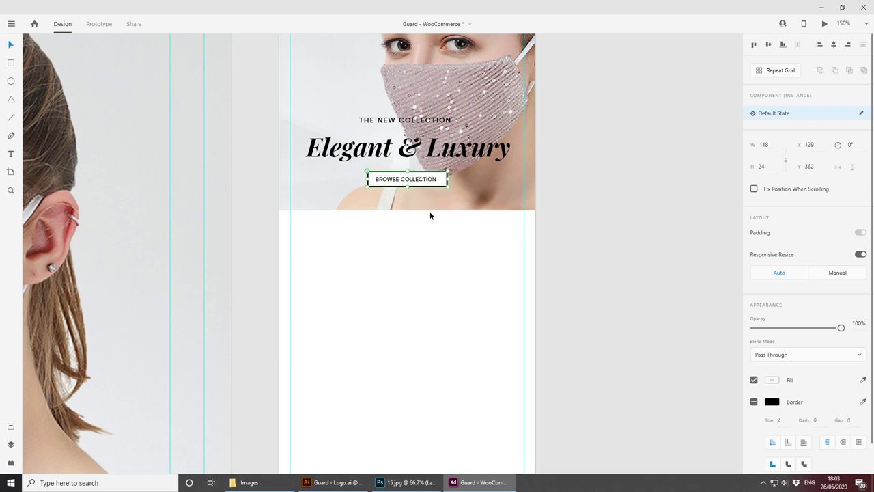
{"action": "left_click", "coordinate": [444, 191]}
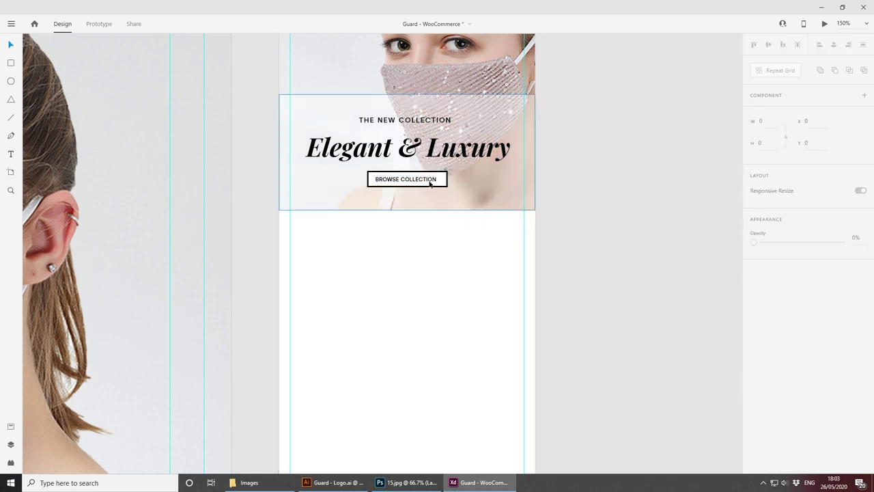
Step: Enlarge the mobile Browse Collection button and centre it across the lower edge of the hero image
{"action": "left_click", "coordinate": [444, 186]}
{"action": "left_click_drag", "start_coordinate": [448, 188], "coordinate": [439, 210]}
{"action": "double_click", "coordinate": [418, 184]}
{"action": "left_click", "coordinate": [539, 194]}
{"action": "left_click", "coordinate": [578, 203]}
Step: Move the two hero text lines down closer to the button, and delete the translucent rectangle behind them
{"action": "scroll", "coordinate": [549, 284], "scroll_direction": "up", "scroll_amount": 3}
{"action": "left_click", "coordinate": [429, 242]}
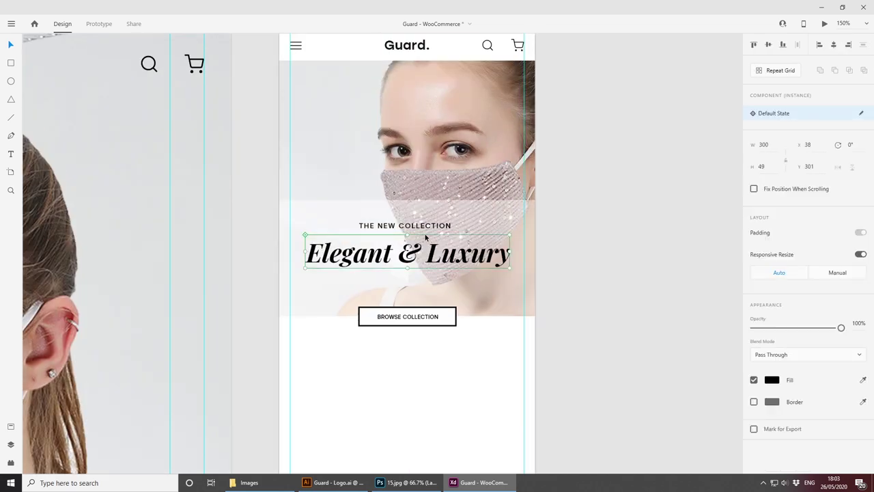
{"action": "left_click_drag", "start_coordinate": [430, 229], "coordinate": [432, 254]}
{"action": "left_click", "coordinate": [484, 227]}
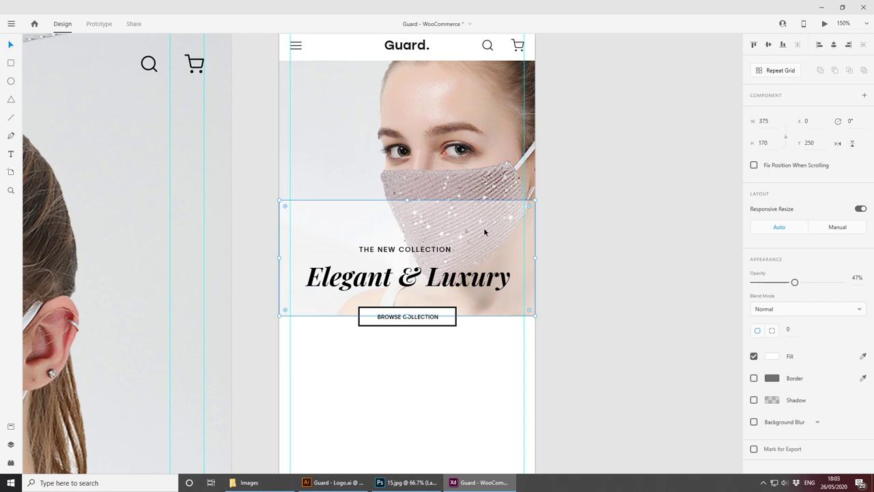
{"action": "key", "text": "Delete"}
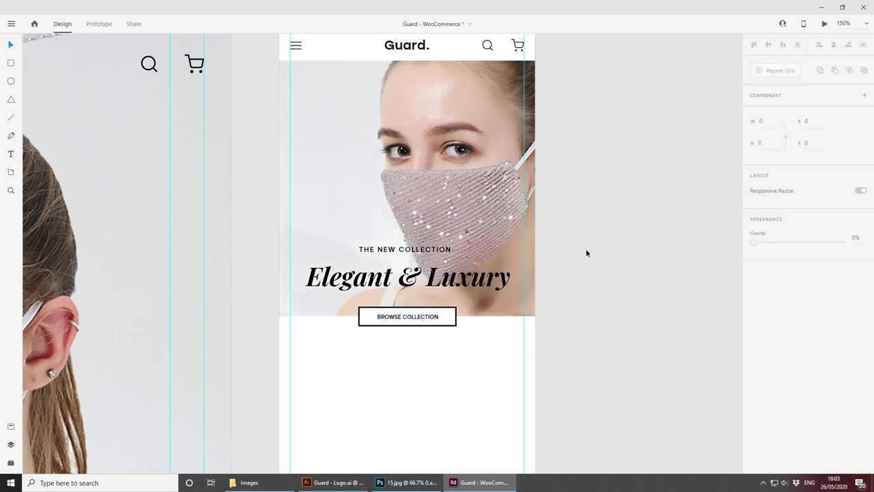
Step: Move the hero text and button together up 40 px to Y 276, so the button sits inside the image
{"action": "scroll", "coordinate": [586, 253], "scroll_direction": "down", "scroll_amount": 5}
{"action": "key", "text": "ctrl+minus"}
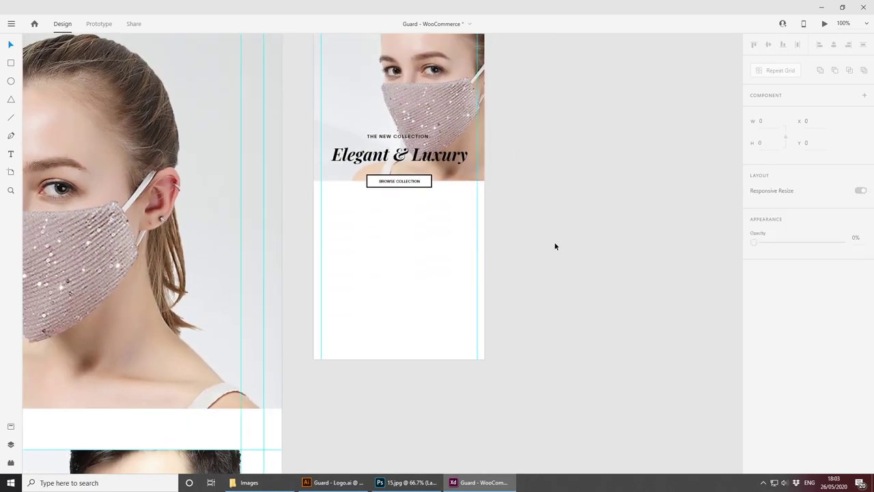
{"action": "scroll", "coordinate": [555, 247], "scroll_direction": "up", "scroll_amount": 4}
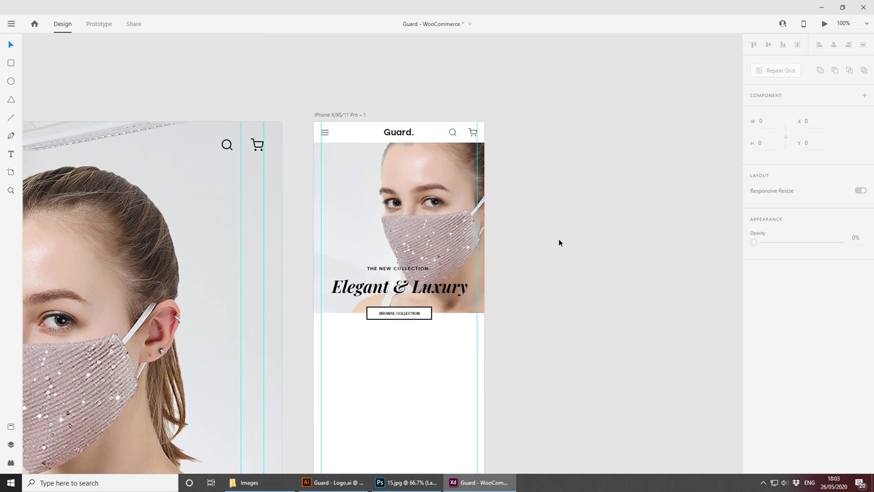
{"action": "left_click", "coordinate": [399, 272]}
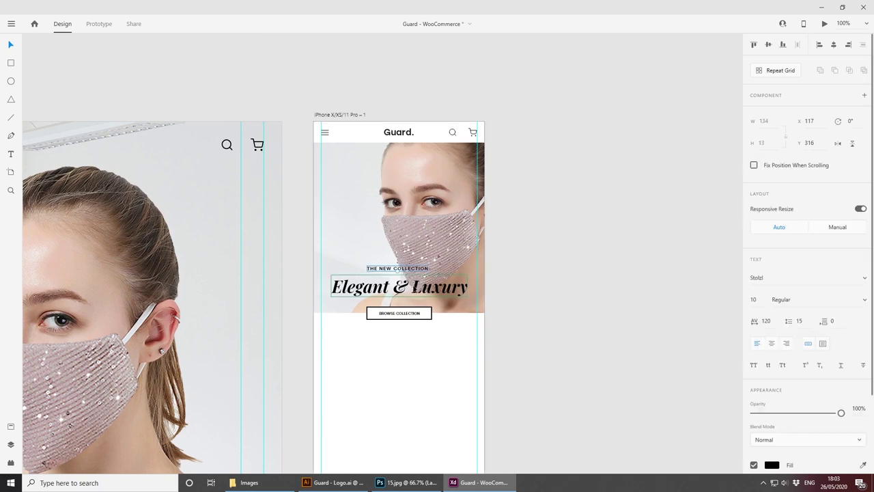
{"action": "key", "text": "shift+Up"}
{"action": "key", "text": "shift+Up"}
{"action": "key", "text": "shift+Up"}
{"action": "key", "text": "shift+Up"}
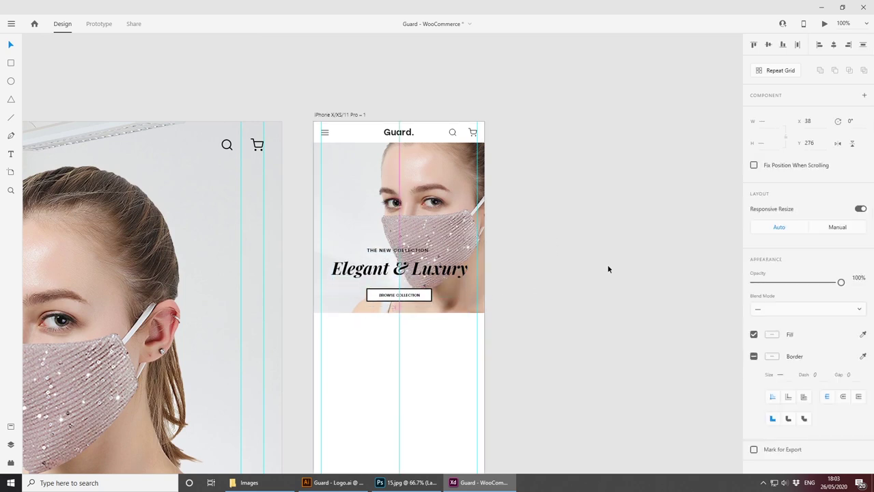
{"action": "left_click", "coordinate": [607, 269]}
Step: Copy the Shop Women banner from the desktop page and paste it below the mobile hero image at X 0, Y 450
{"action": "scroll", "coordinate": [575, 260], "scroll_direction": "down", "scroll_amount": 3}
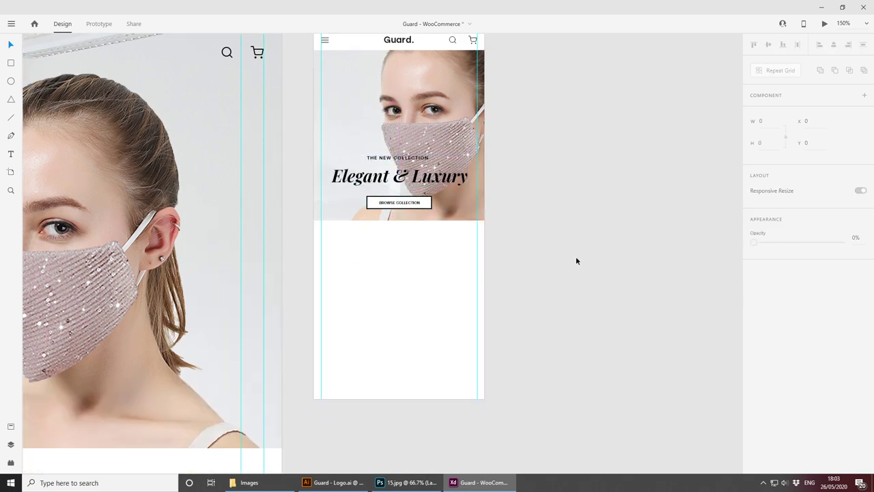
{"action": "key", "text": "ctrl+plus"}
{"action": "scroll", "coordinate": [576, 266], "scroll_direction": "down", "scroll_amount": 4}
{"action": "key", "text": "ctrl+minus"}
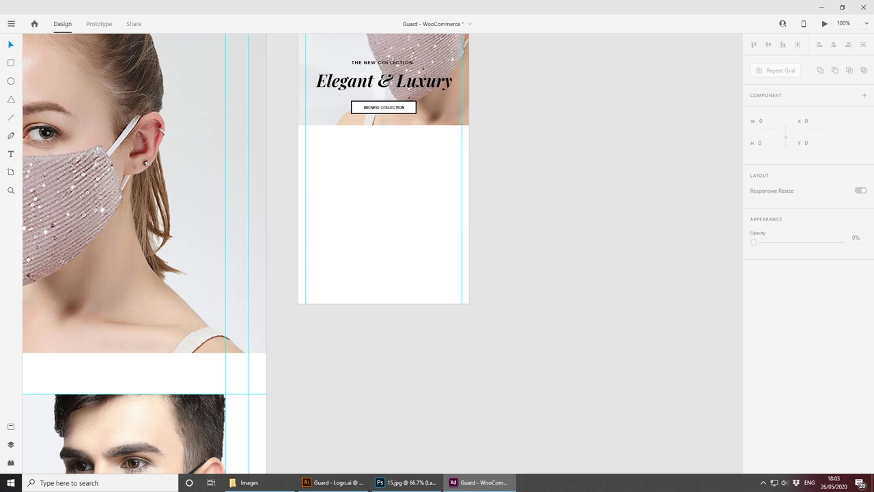
{"action": "key", "text": "ctrl+minus"}
{"action": "key", "text": "ctrl+minus"}
{"action": "left_click_drag", "start_coordinate": [294, 340], "coordinate": [588, 262]}
{"action": "key", "text": "ctrl+plus"}
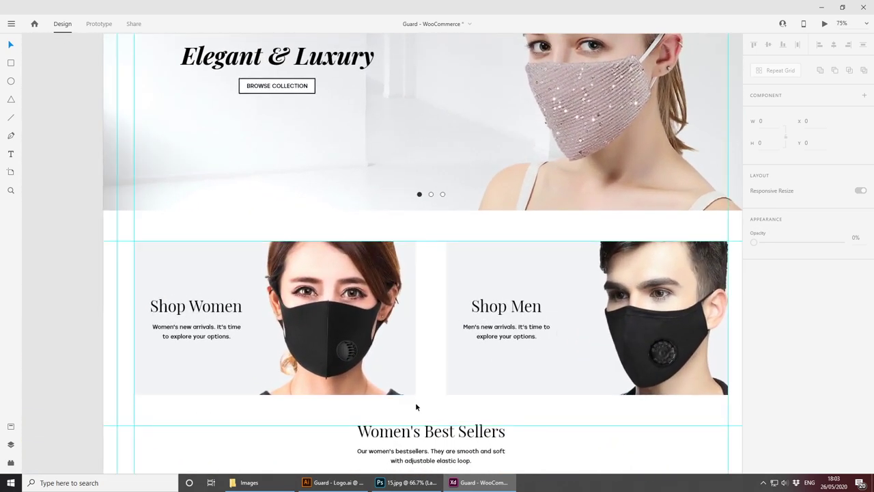
{"action": "left_click_drag", "start_coordinate": [415, 402], "coordinate": [186, 275]}
{"action": "key", "text": "ctrl+c"}
{"action": "left_click_drag", "start_coordinate": [573, 233], "coordinate": [226, 357]}
{"action": "left_click_drag", "start_coordinate": [459, 225], "coordinate": [479, 277]}
{"action": "key", "text": "ctrl+v"}
{"action": "key", "text": "ctrl+g"}
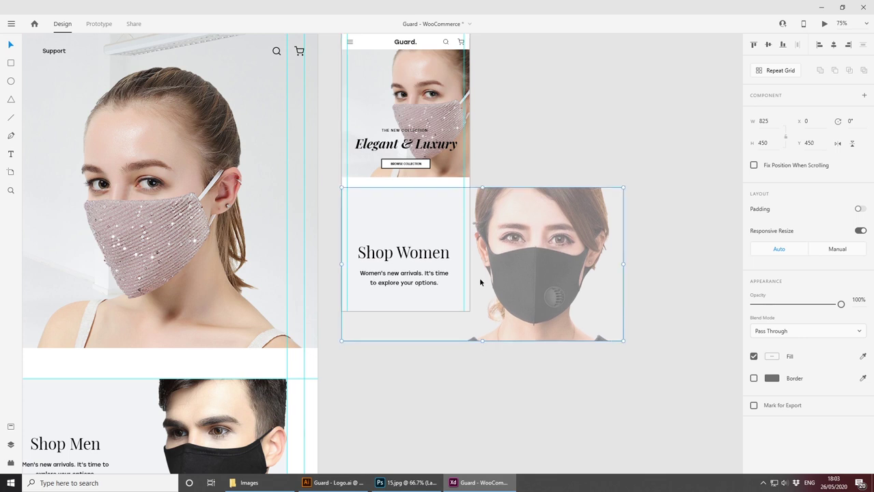
Step: Scale the pasted Shop Women banner to 359 × 196 px and align its text block with the margin guide at X 16
{"action": "left_click_drag", "start_coordinate": [622, 339], "coordinate": [472, 255]}
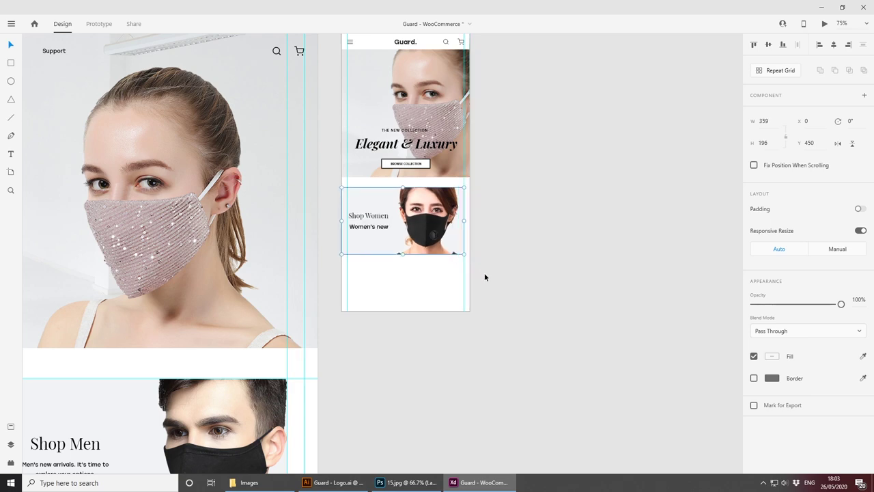
{"action": "scroll", "coordinate": [484, 273], "scroll_direction": "up", "scroll_amount": 5}
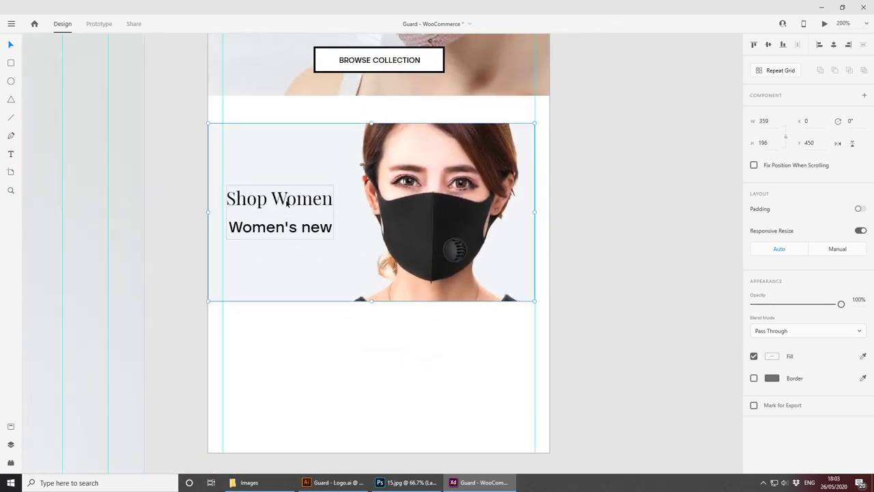
{"action": "double_click", "coordinate": [288, 203]}
{"action": "left_click_drag", "start_coordinate": [270, 199], "coordinate": [269, 207]}
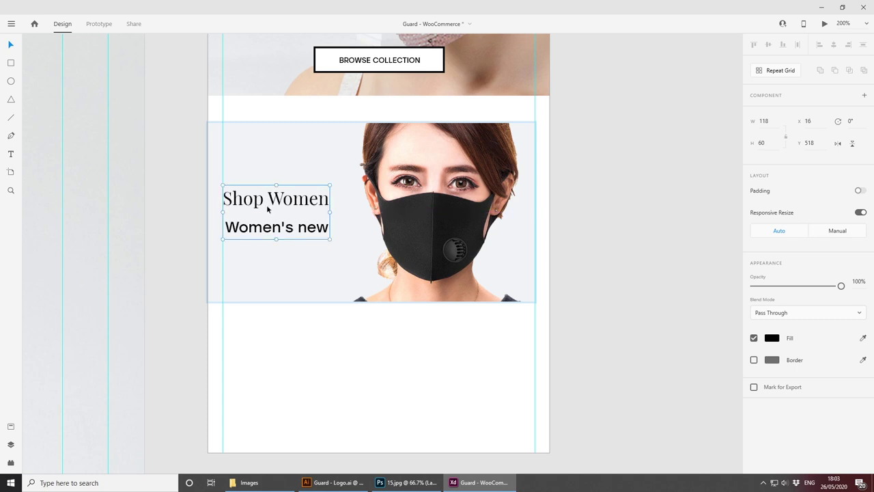
Step: Set the font size of the Shop Women description text to 12
{"action": "double_click", "coordinate": [296, 235]}
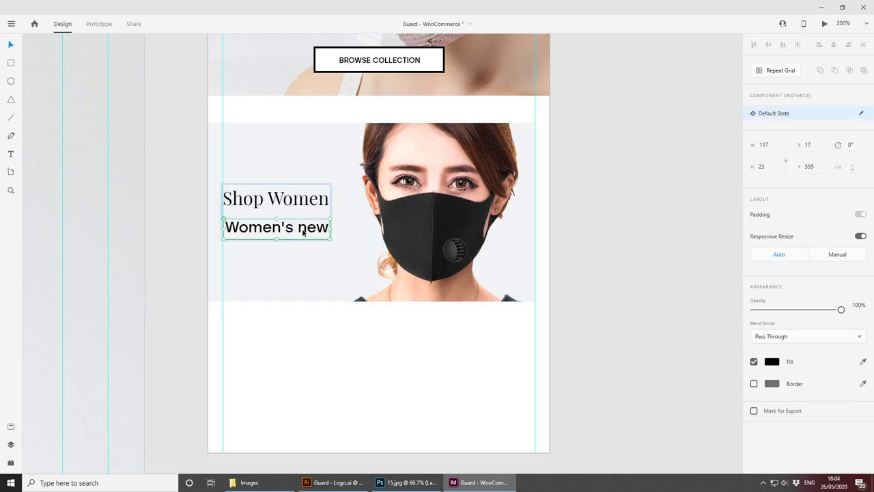
{"action": "double_click", "coordinate": [303, 232]}
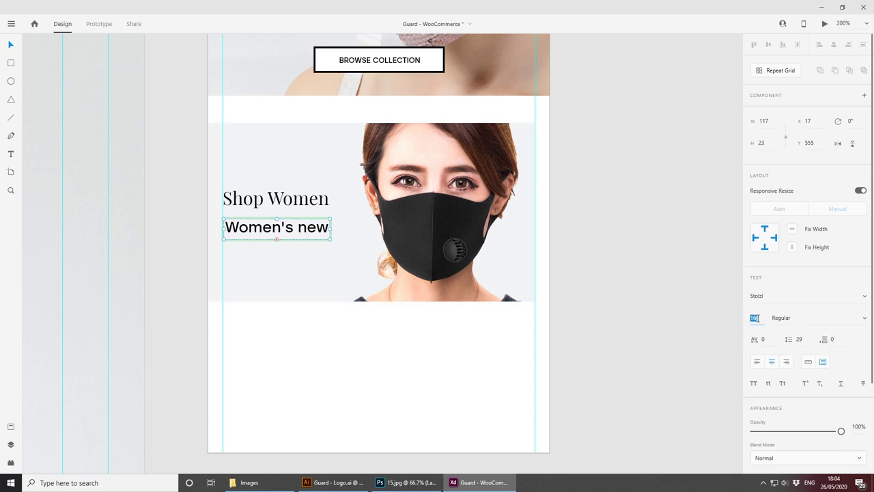
{"action": "key", "text": "Down"}
{"action": "key", "text": "Down"}
{"action": "key", "text": "Down"}
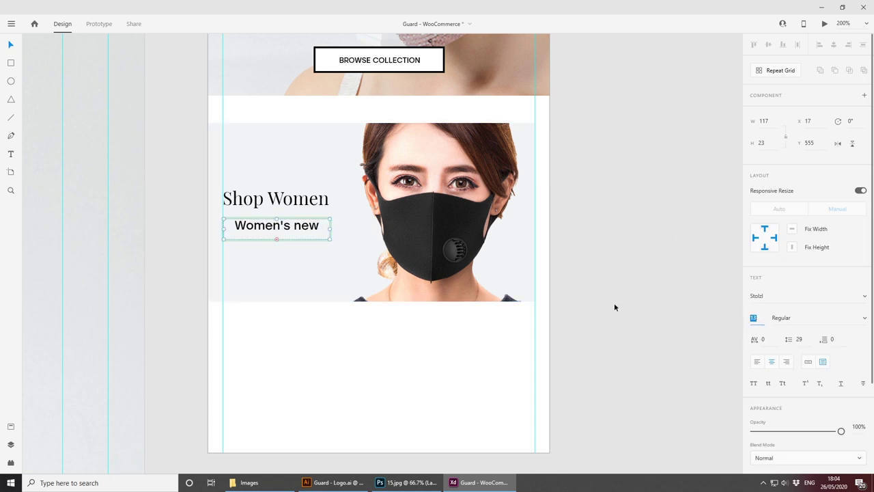
{"action": "key", "text": "Down"}
{"action": "double_click", "coordinate": [295, 230]}
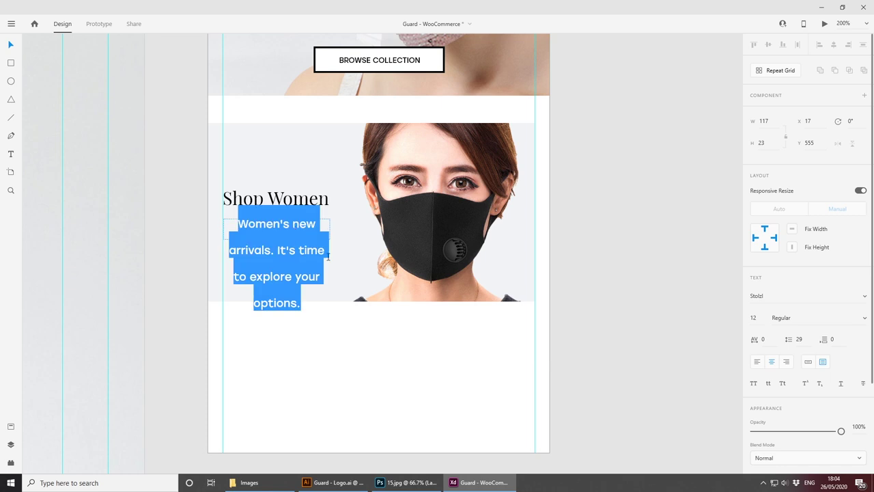
{"action": "left_click", "coordinate": [330, 224]}
{"action": "key", "text": "Escape"}
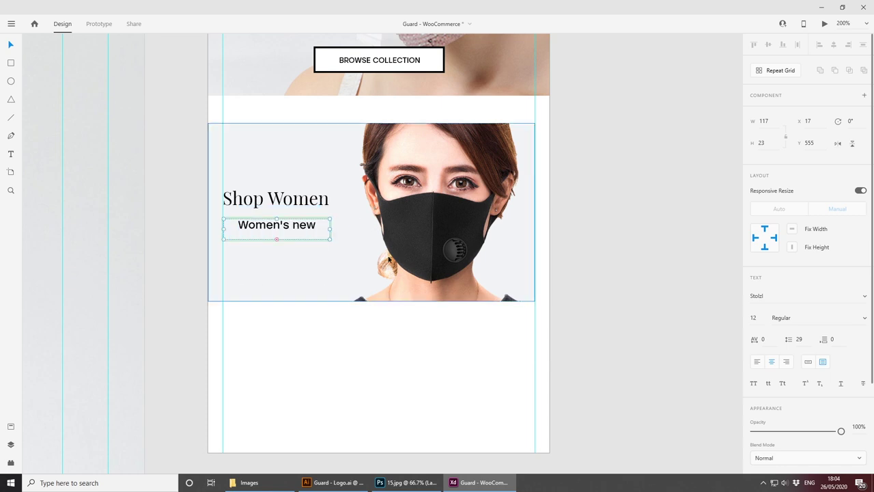
Step: Make the Shop Women description an auto-sizing text box and set its line spacing to 16
{"action": "left_click", "coordinate": [810, 364]}
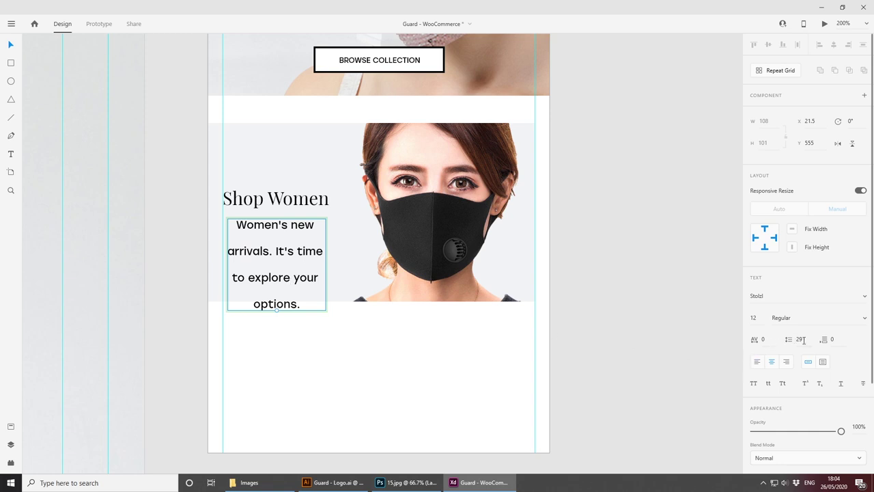
{"action": "key", "text": "shift+Down"}
{"action": "key", "text": "Down"}
{"action": "key", "text": "Down"}
{"action": "key", "text": "Down"}
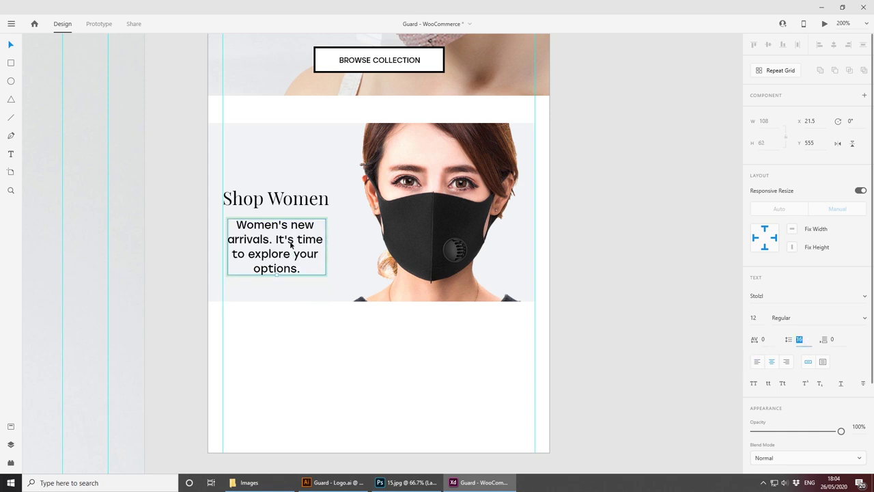
Step: Move the Shop Women description to X 16 and left-align its text
{"action": "left_click_drag", "start_coordinate": [290, 245], "coordinate": [286, 242]}
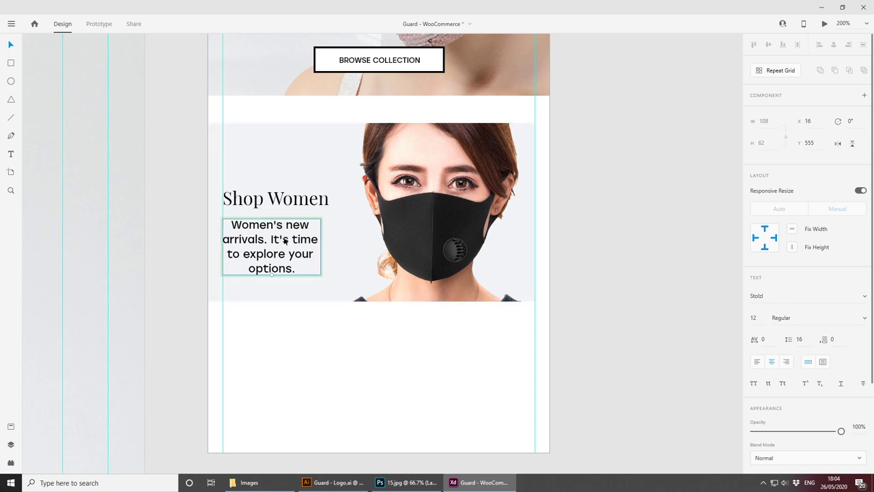
{"action": "left_click", "coordinate": [757, 363]}
{"action": "left_click", "coordinate": [581, 325]}
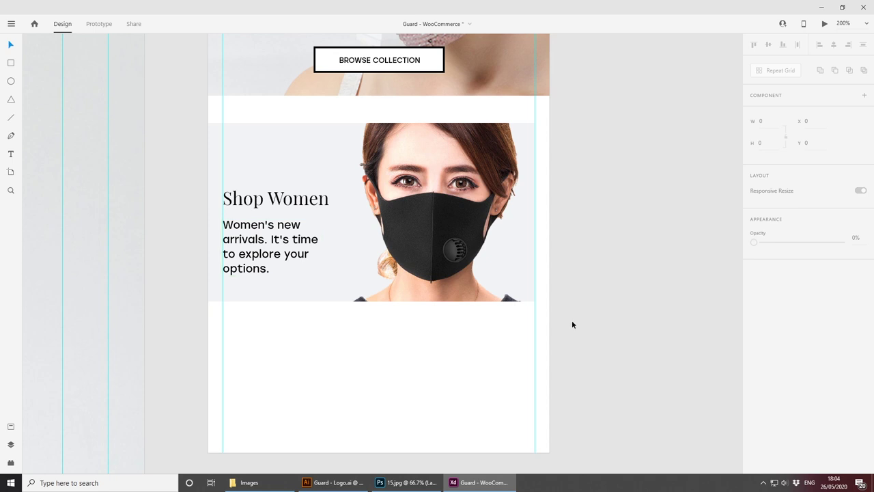
Step: Move the Shop Women text block up within the banner to Y 499
{"action": "left_click", "coordinate": [289, 236]}
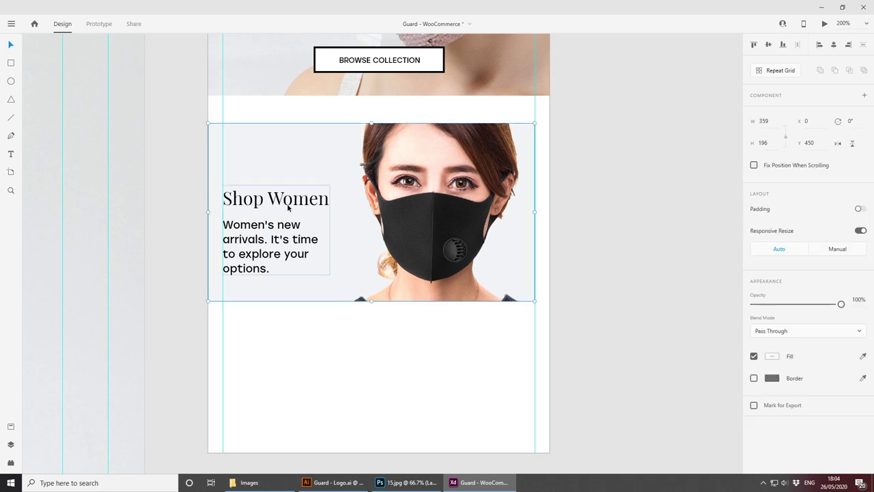
{"action": "key", "text": "Escape"}
{"action": "left_click", "coordinate": [267, 233]}
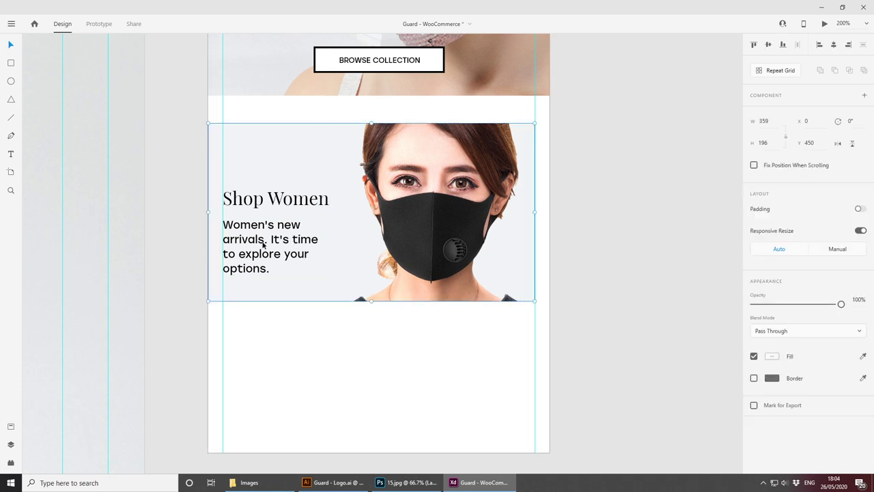
{"action": "double_click", "coordinate": [276, 202]}
{"action": "key", "text": "shift+Up"}
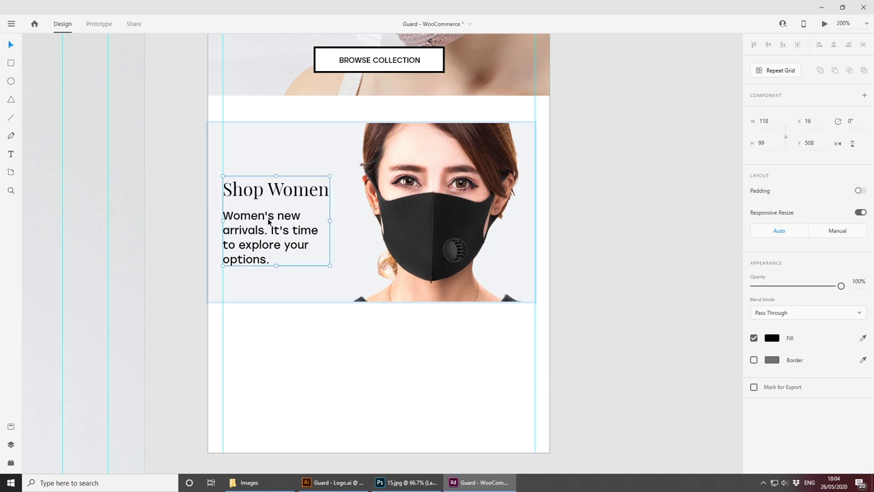
{"action": "left_click_drag", "start_coordinate": [268, 225], "coordinate": [269, 212]}
{"action": "left_click", "coordinate": [311, 307]}
Step: Try the Bold Roman font style on the Shop Women heading
{"action": "left_click", "coordinate": [287, 186]}
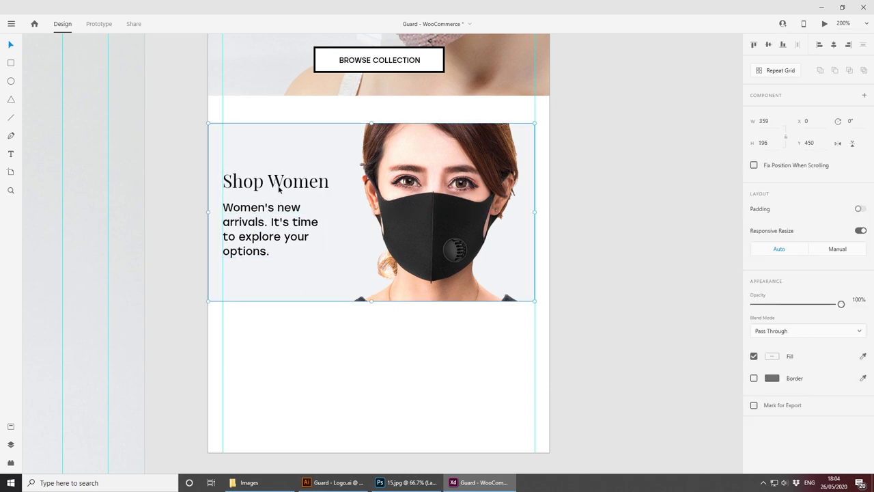
{"action": "double_click", "coordinate": [287, 185]}
{"action": "double_click", "coordinate": [287, 186]}
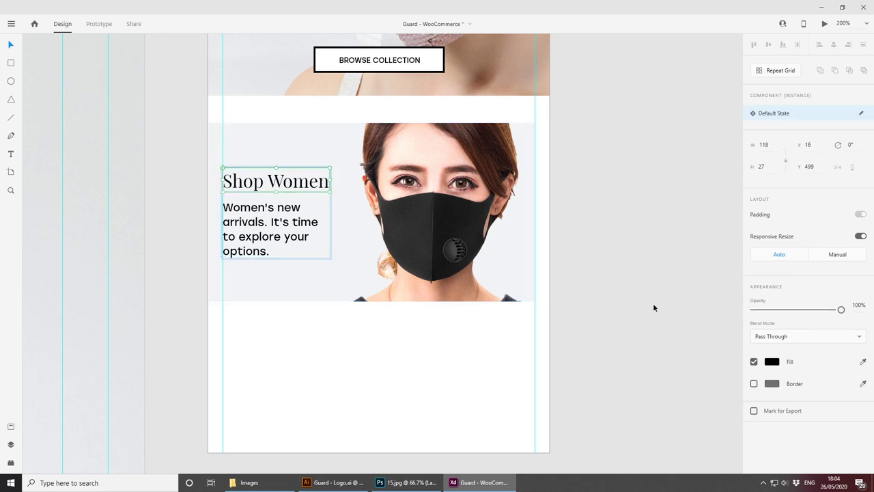
{"action": "double_click", "coordinate": [260, 193]}
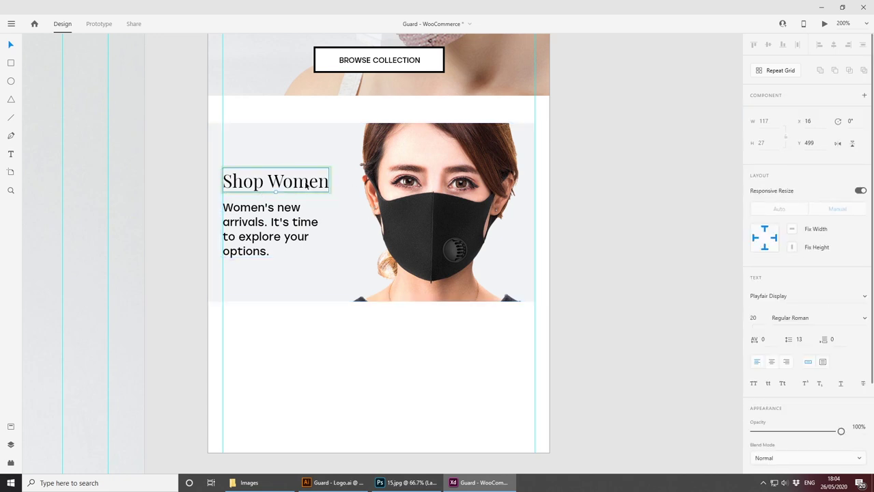
{"action": "key", "text": "ctrl+a"}
{"action": "left_click", "coordinate": [862, 318]}
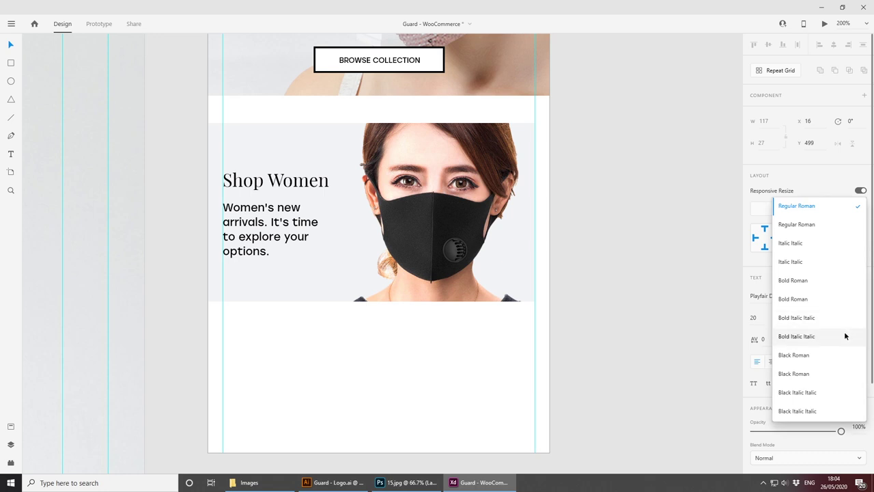
{"action": "left_click", "coordinate": [793, 280]}
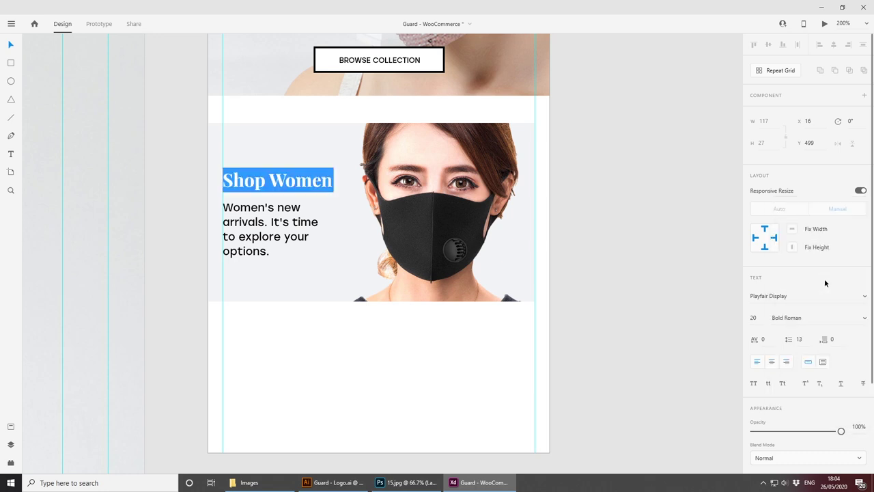
{"action": "left_click", "coordinate": [601, 307]}
{"action": "scroll", "coordinate": [604, 314], "scroll_direction": "up", "scroll_amount": 2}
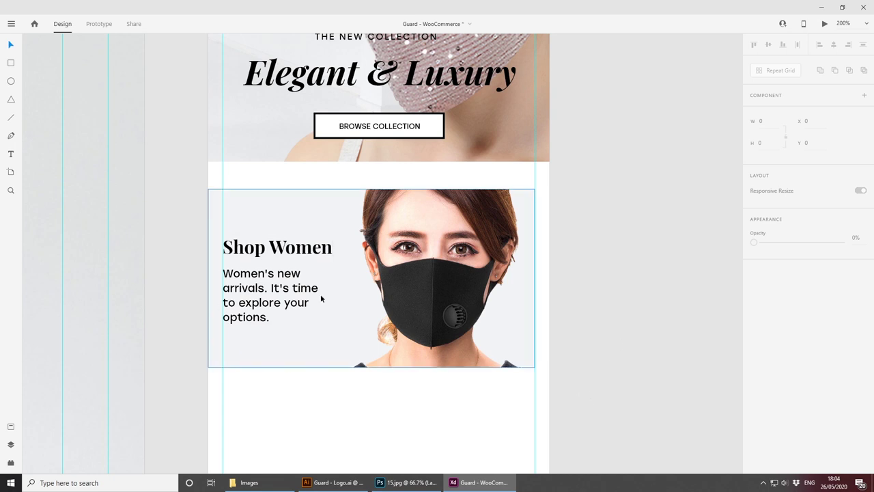
{"action": "scroll", "coordinate": [276, 313], "scroll_direction": "down", "scroll_amount": 2}
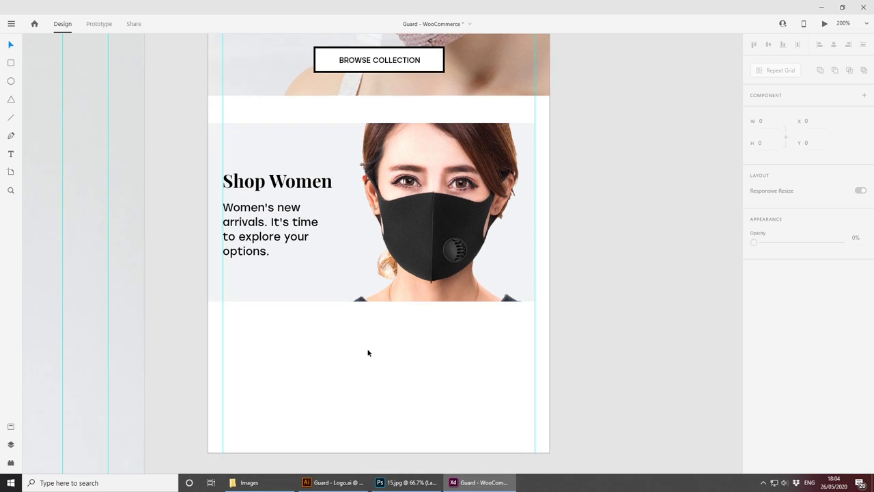
{"action": "scroll", "coordinate": [367, 351], "scroll_direction": "down", "scroll_amount": 2}
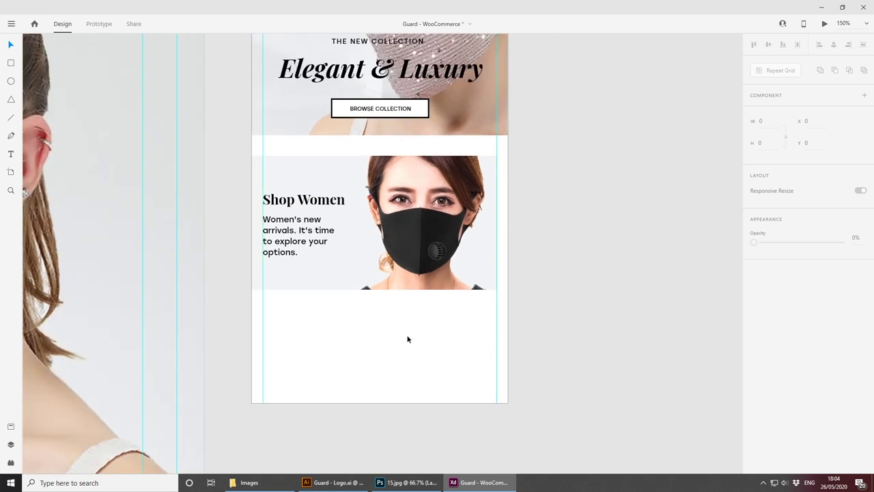
Step: Undo the Bold Roman style on the Shop Women heading
{"action": "key", "text": "ctrl+z"}
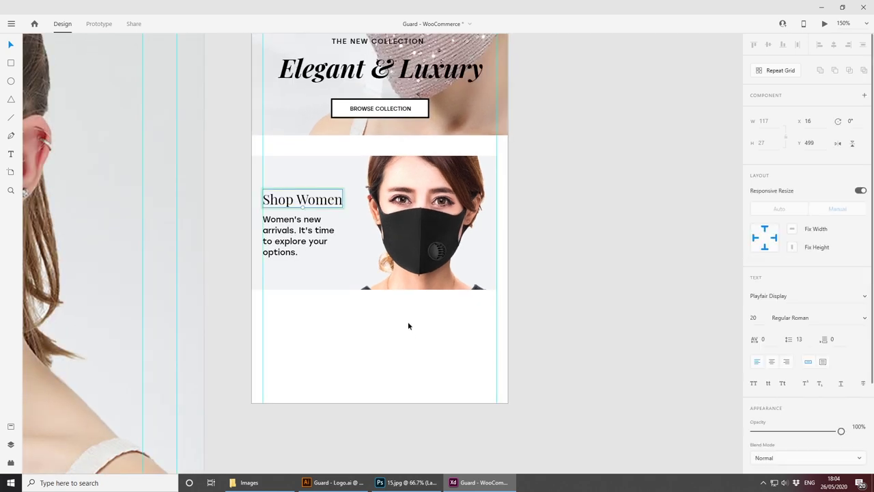
{"action": "left_click", "coordinate": [329, 244]}
{"action": "scroll", "coordinate": [370, 301], "scroll_direction": "up", "scroll_amount": 2}
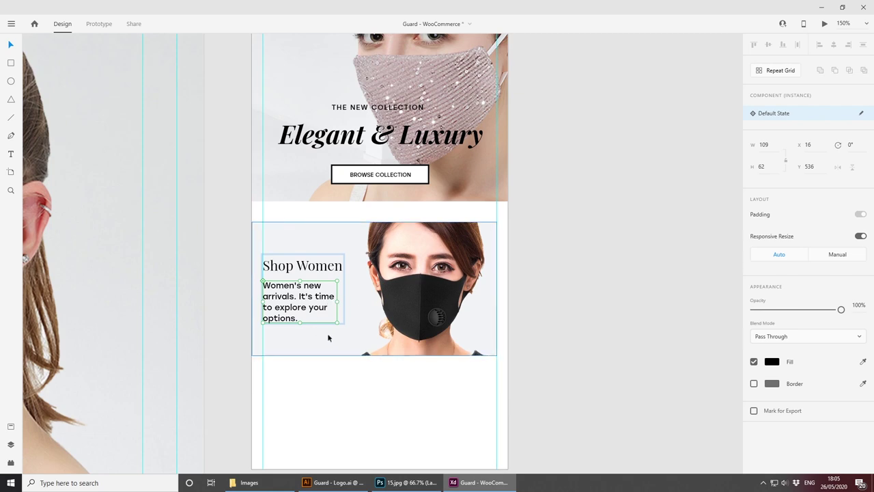
{"action": "left_click", "coordinate": [531, 300]}
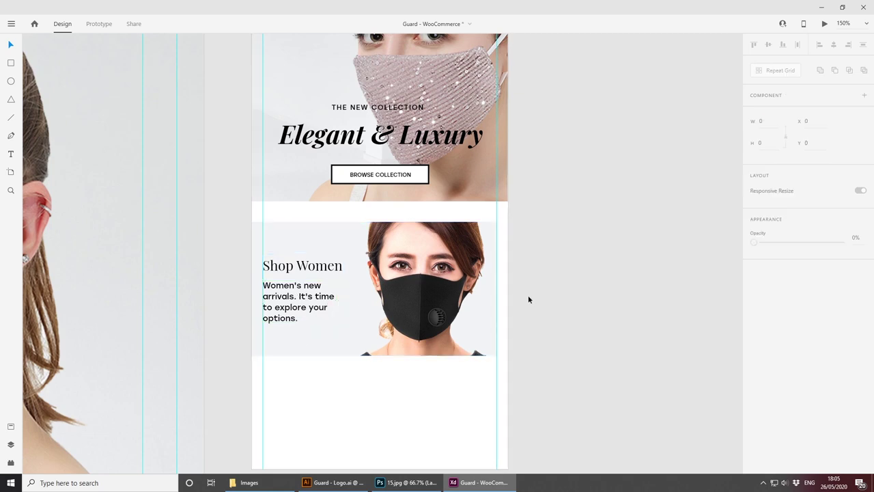
Step: Compare the mobile banner's typography with the heading and body text styles and sections of the desktop Home design
{"action": "key", "text": "ctrl+minus"}
{"action": "key", "text": "ctrl+minus"}
{"action": "left_click_drag", "start_coordinate": [211, 272], "coordinate": [543, 292]}
{"action": "left_click", "coordinate": [130, 221]}
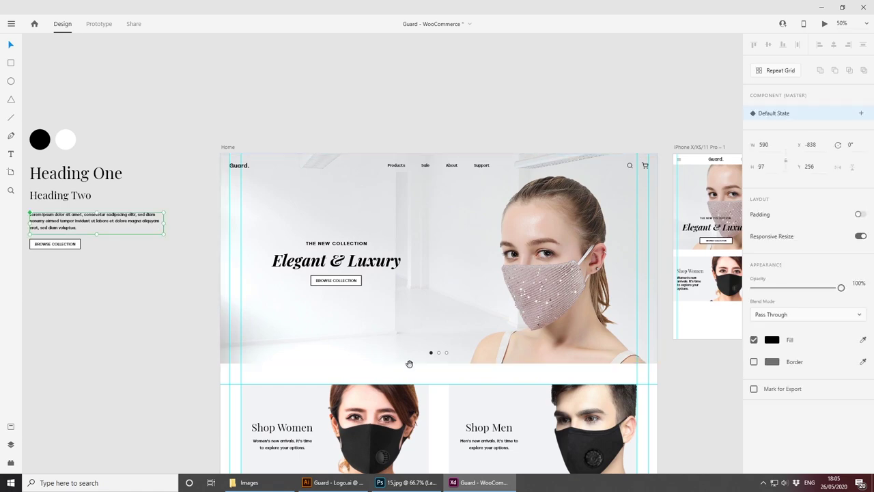
{"action": "left_click_drag", "start_coordinate": [516, 346], "coordinate": [257, 187]}
{"action": "left_click_drag", "start_coordinate": [316, 319], "coordinate": [469, 99]}
{"action": "scroll", "coordinate": [468, 99], "scroll_direction": "up", "scroll_amount": 3}
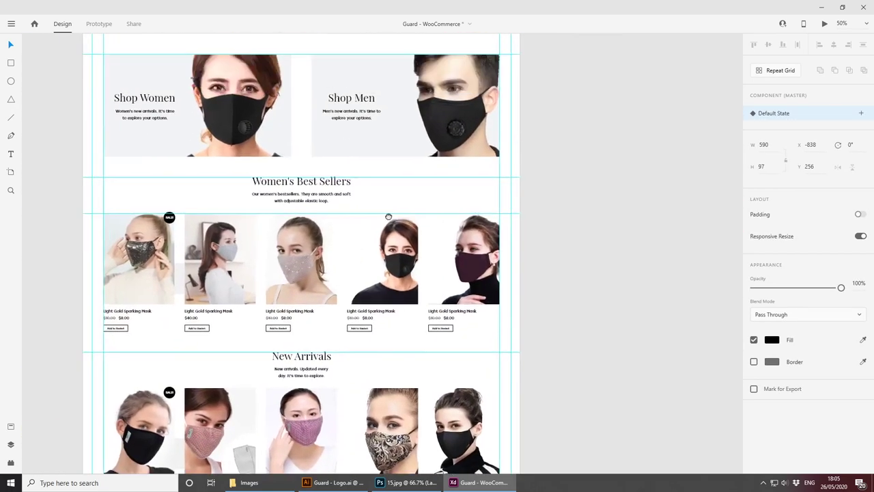
{"action": "scroll", "coordinate": [459, 268], "scroll_direction": "up", "scroll_amount": 5}
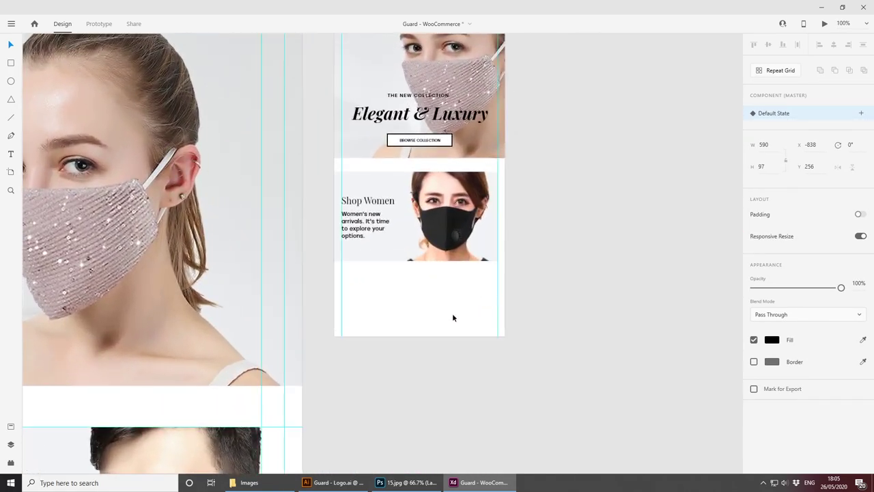
{"action": "scroll", "coordinate": [465, 311], "scroll_direction": "up", "scroll_amount": 4}
{"action": "left_click_drag", "start_coordinate": [615, 299], "coordinate": [601, 302]}
{"action": "scroll", "coordinate": [549, 325], "scroll_direction": "up", "scroll_amount": 3}
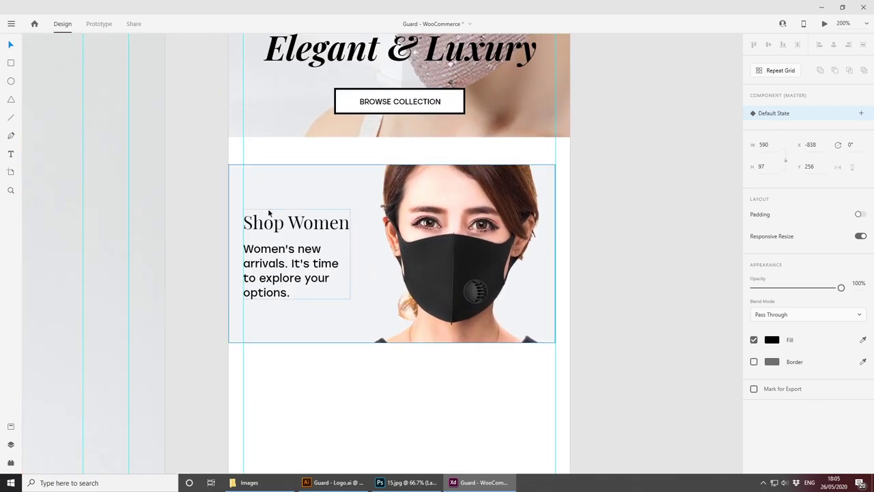
Step: Resize the Shop Women banner from its left edge to fit between the margin guides, at X 16 and width 343
{"action": "left_click", "coordinate": [235, 191]}
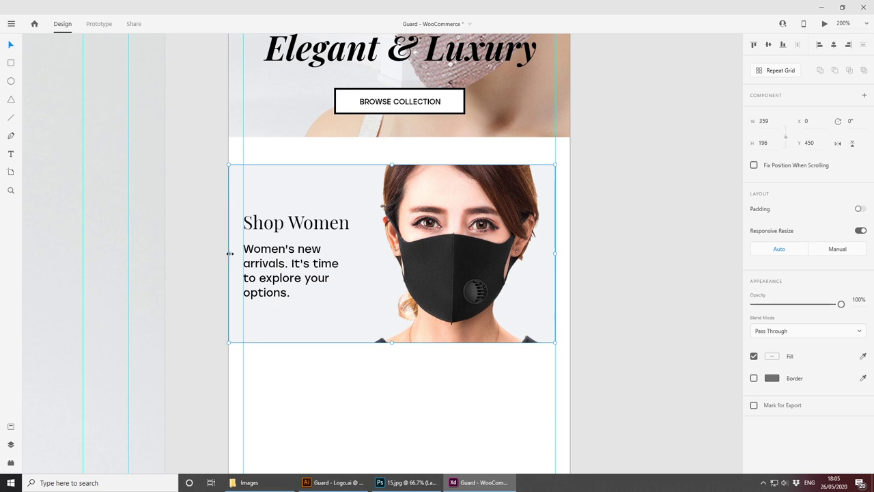
{"action": "left_click_drag", "start_coordinate": [230, 254], "coordinate": [240, 253]}
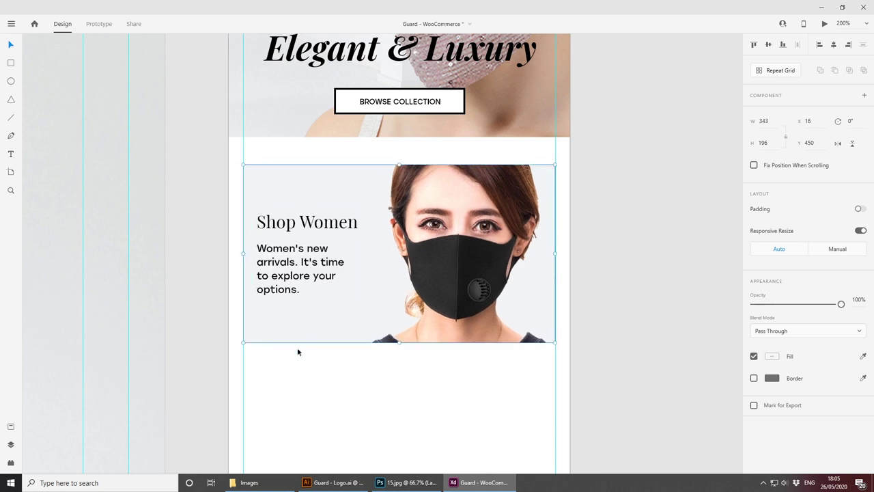
{"action": "left_click", "coordinate": [341, 364]}
Step: Shift the woman's photo to the right inside the Shop Women banner, cropping part of her face at the banner's edge
{"action": "double_click", "coordinate": [440, 257]}
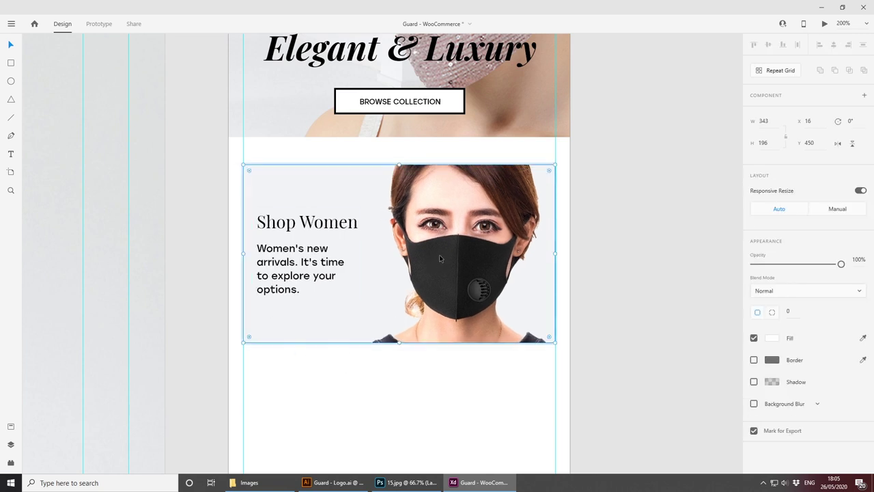
{"action": "double_click", "coordinate": [439, 255]}
{"action": "left_click_drag", "start_coordinate": [438, 253], "coordinate": [449, 251]}
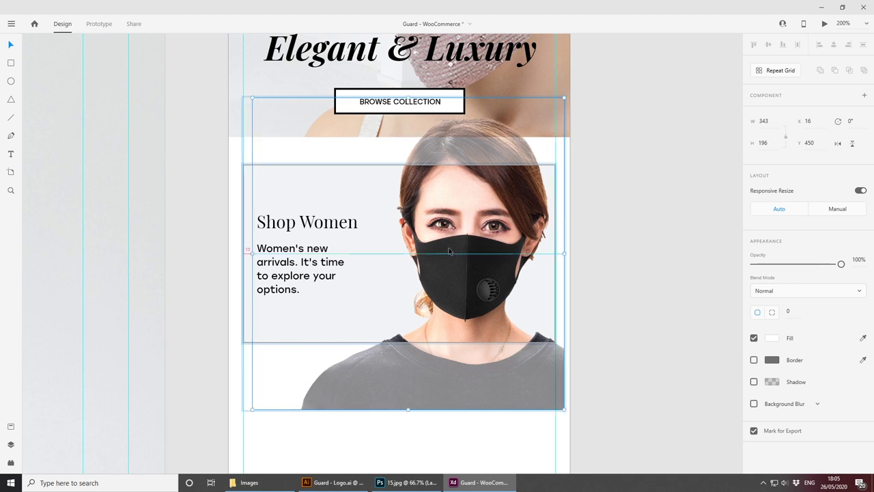
{"action": "key", "text": "Right"}
{"action": "key", "text": "Right"}
{"action": "key", "text": "Right"}
{"action": "key", "text": "Right"}
{"action": "key", "text": "Right"}
{"action": "key", "text": "Right"}
{"action": "key", "text": "Right"}
{"action": "key", "text": "Right"}
{"action": "key", "text": "Right"}
{"action": "key", "text": "Right"}
{"action": "key", "text": "Right"}
{"action": "key", "text": "Right"}
{"action": "key", "text": "Right"}
{"action": "key", "text": "Right"}
{"action": "key", "text": "Right"}
{"action": "key", "text": "Right"}
{"action": "key", "text": "Right"}
{"action": "key", "text": "Right"}
{"action": "key", "text": "Right"}
{"action": "key", "text": "Right"}
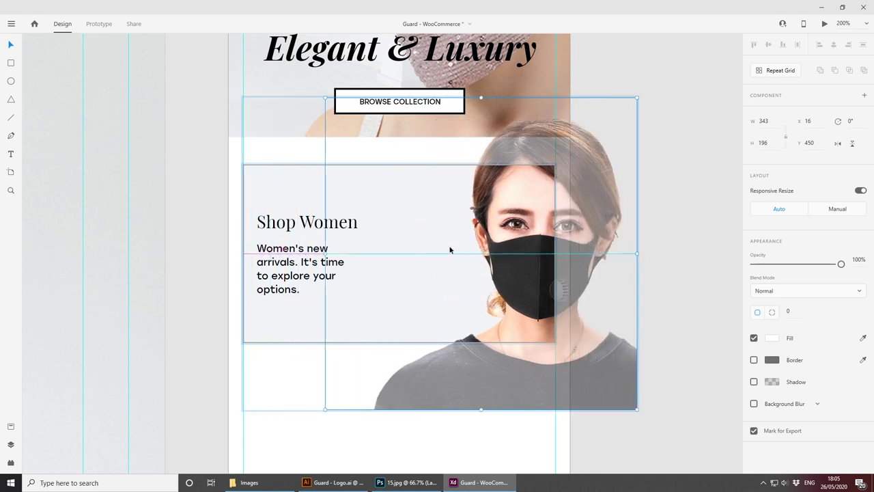
{"action": "key", "text": "Left"}
{"action": "key", "text": "Left"}
{"action": "key", "text": "Left"}
{"action": "key", "text": "Left"}
{"action": "key", "text": "Left"}
{"action": "key", "text": "Left"}
{"action": "key", "text": "Left"}
{"action": "left_click", "coordinate": [653, 177]}
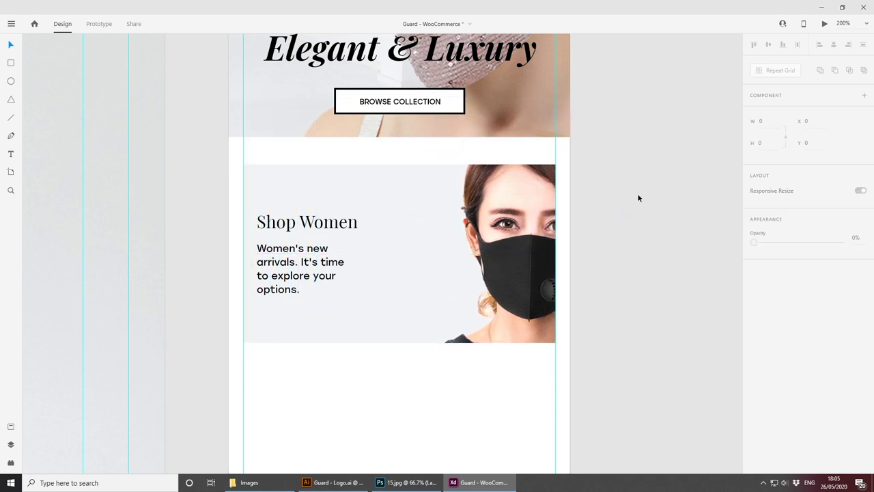
Step: Widen the Shop Women text block to about 201 and stretch its description component slightly wider
{"action": "left_click", "coordinate": [347, 222]}
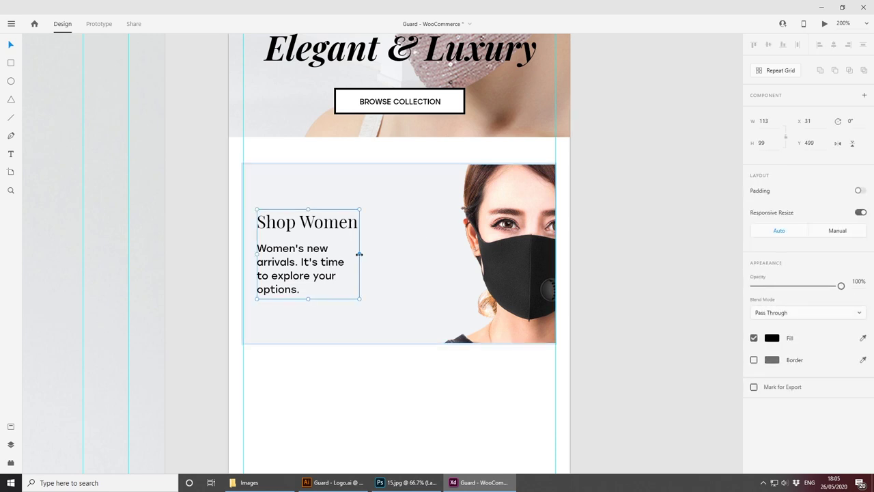
{"action": "left_click_drag", "start_coordinate": [360, 253], "coordinate": [439, 253]}
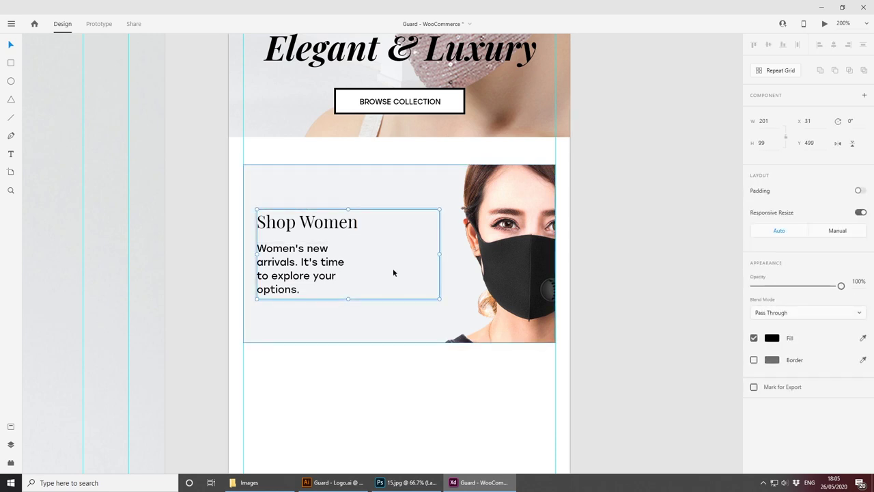
{"action": "double_click", "coordinate": [365, 288]}
{"action": "left_click_drag", "start_coordinate": [430, 271], "coordinate": [443, 271]}
Step: Make the Shop Women description a fixed-size text box and widen it to about 222
{"action": "double_click", "coordinate": [322, 278]}
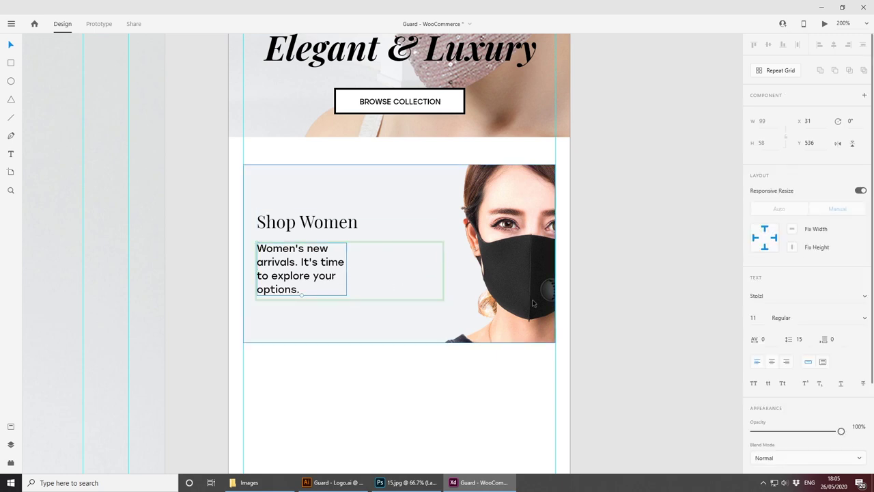
{"action": "left_click", "coordinate": [822, 360]}
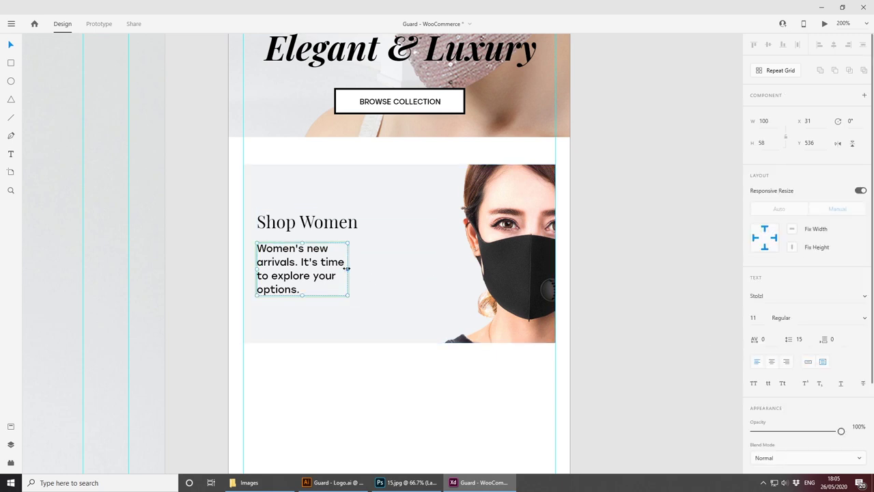
{"action": "left_click_drag", "start_coordinate": [347, 269], "coordinate": [447, 270]}
Step: Remove the extra line breaks so the Shop Women description runs over two lines, and shorten its text box to fit
{"action": "key", "text": "Return"}
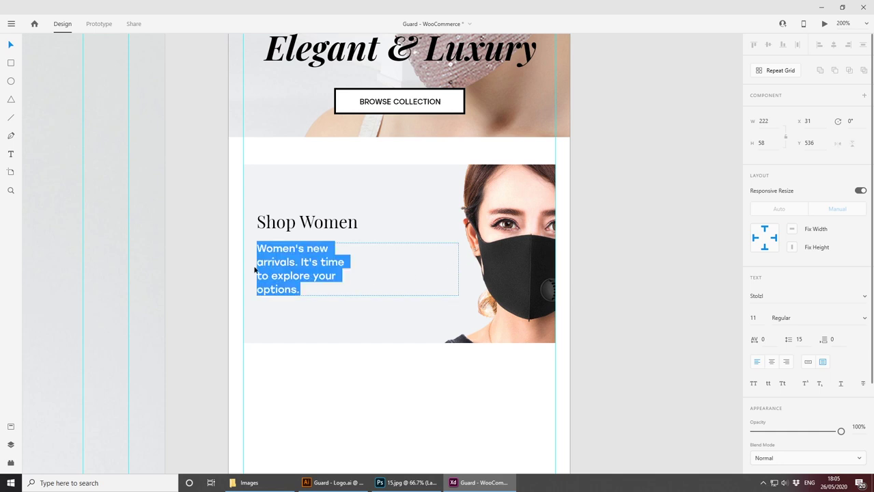
{"action": "left_click", "coordinate": [257, 262]}
{"action": "key", "text": "BackSpace"}
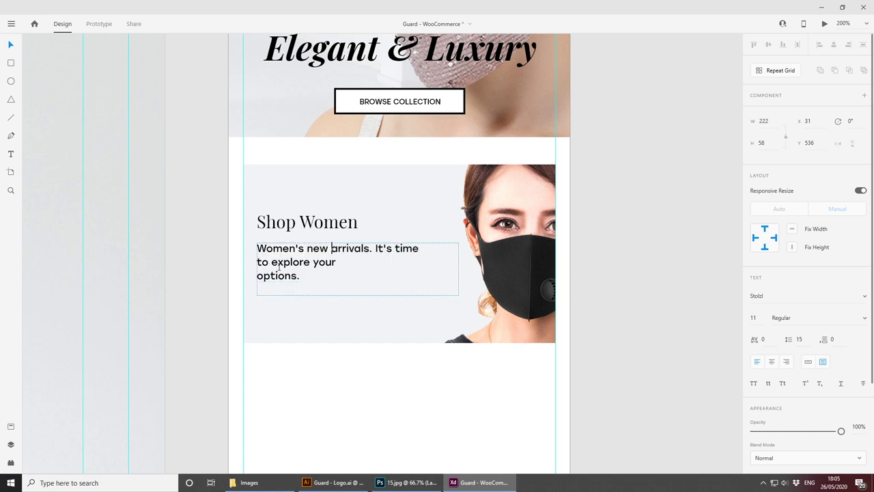
{"action": "key", "text": "BackSpace"}
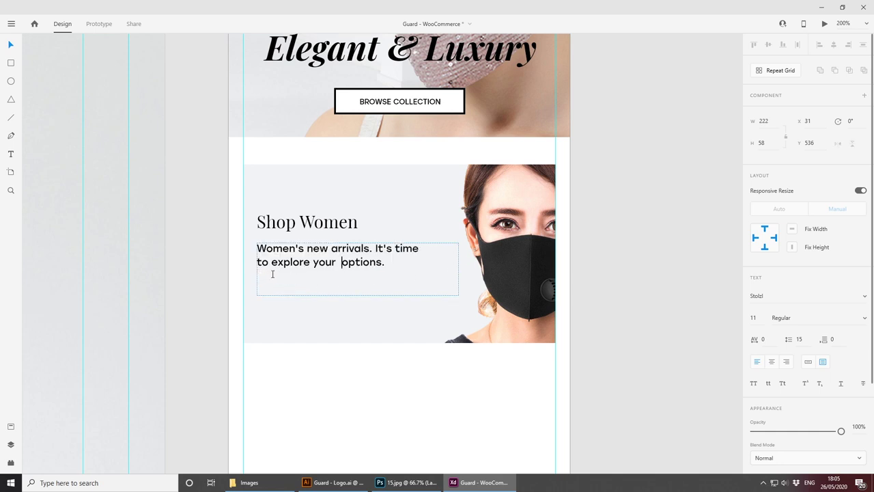
{"action": "key", "text": "Escape"}
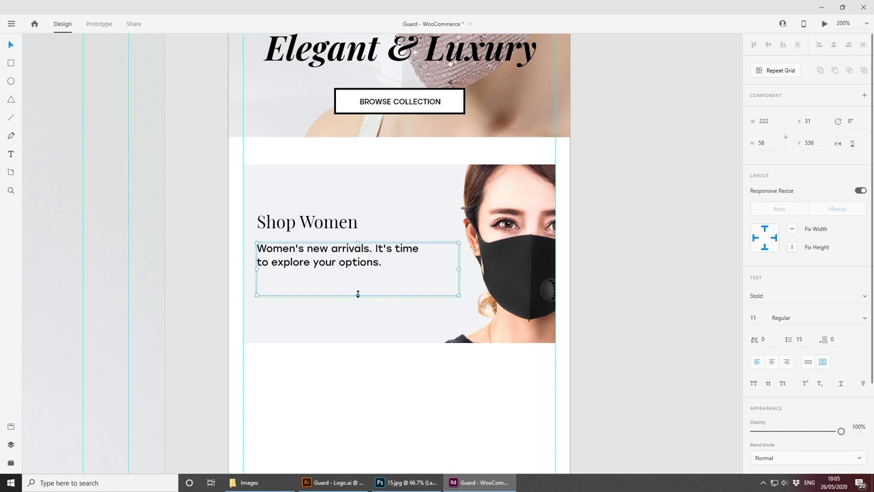
{"action": "left_click_drag", "start_coordinate": [358, 294], "coordinate": [355, 270]}
Step: Centre the Shop Women heading and description block vertically within the banner
{"action": "left_click", "coordinate": [323, 225], "text": "shift"}
{"action": "key", "text": "ctrl+g"}
{"action": "left_click", "coordinate": [371, 381]}
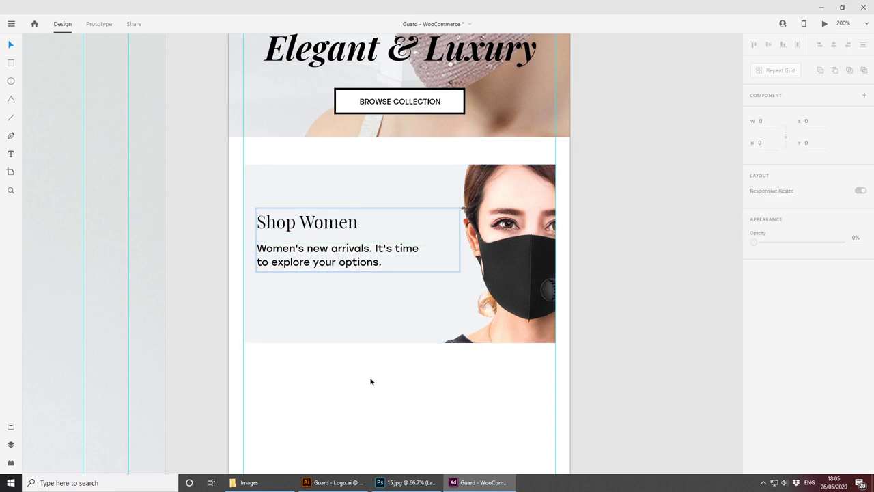
{"action": "left_click", "coordinate": [443, 166]}
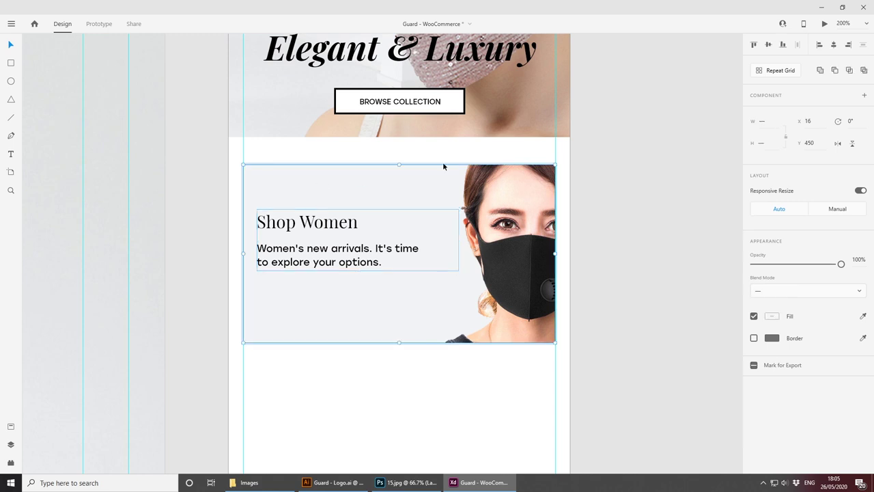
{"action": "left_click", "coordinate": [387, 403]}
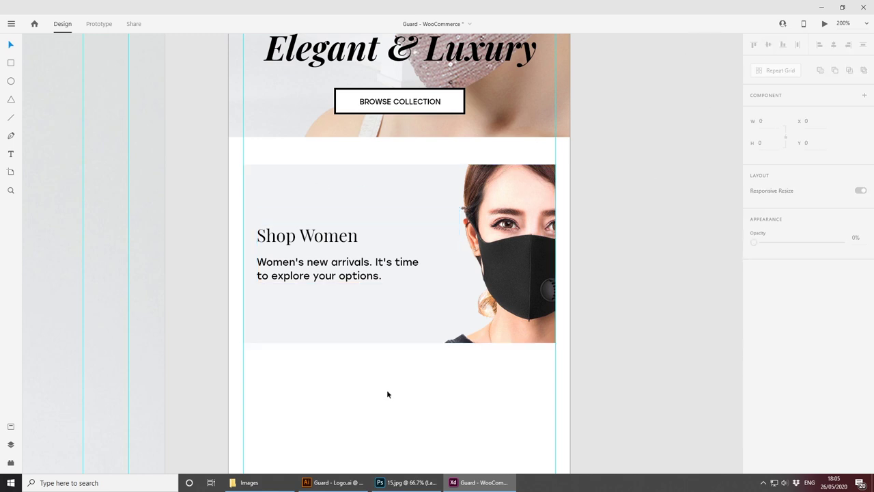
Step: Duplicate the Shop Women banner directly below the original at X 16, Y 667
{"action": "key", "text": "ctrl+minus"}
{"action": "left_click_drag", "start_coordinate": [488, 374], "coordinate": [309, 204]}
{"action": "left_click_drag", "start_coordinate": [405, 212], "coordinate": [417, 357], "text": "alt"}
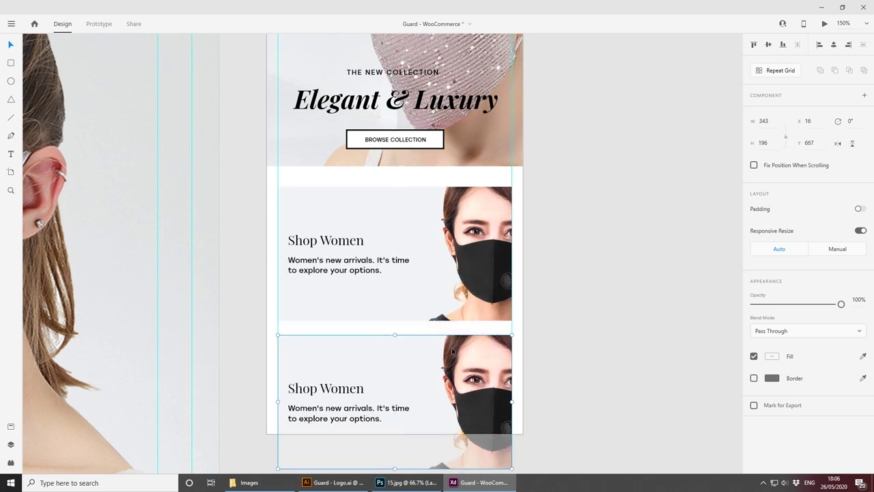
{"action": "left_click", "coordinate": [526, 335]}
Step: Replace the photo in the duplicated banner with the man's image 15.png from the Images folder
{"action": "scroll", "coordinate": [525, 339], "scroll_direction": "down", "scroll_amount": 3}
{"action": "key", "text": "ctrl+minus"}
{"action": "left_click_drag", "start_coordinate": [355, 300], "coordinate": [489, 222]}
{"action": "left_click", "coordinate": [259, 482]}
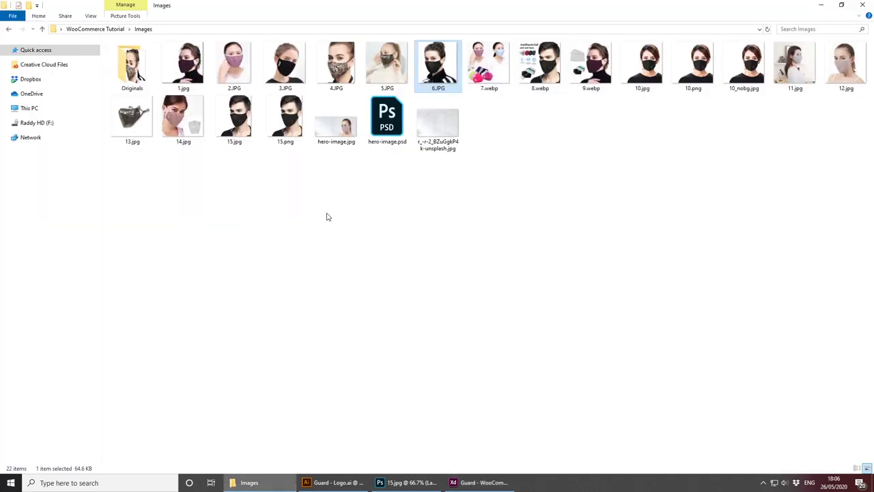
{"action": "left_click_drag", "start_coordinate": [289, 118], "coordinate": [641, 116]}
{"action": "left_click_drag", "start_coordinate": [679, 195], "coordinate": [447, 308]}
{"action": "key", "text": "ctrl+2"}
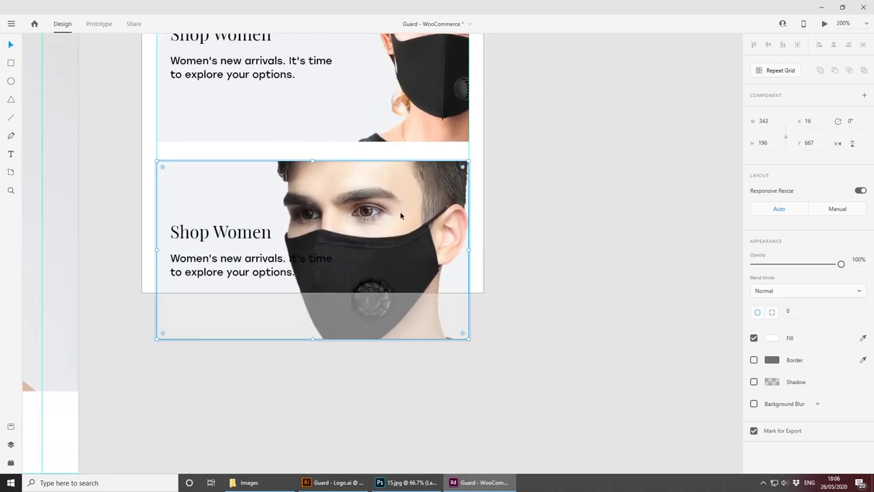
Step: Scale down the man's photo inside the duplicated banner and position it so the masked face fills the banner's right end
{"action": "double_click", "coordinate": [391, 215]}
{"action": "left_click_drag", "start_coordinate": [321, 219], "coordinate": [424, 218]}
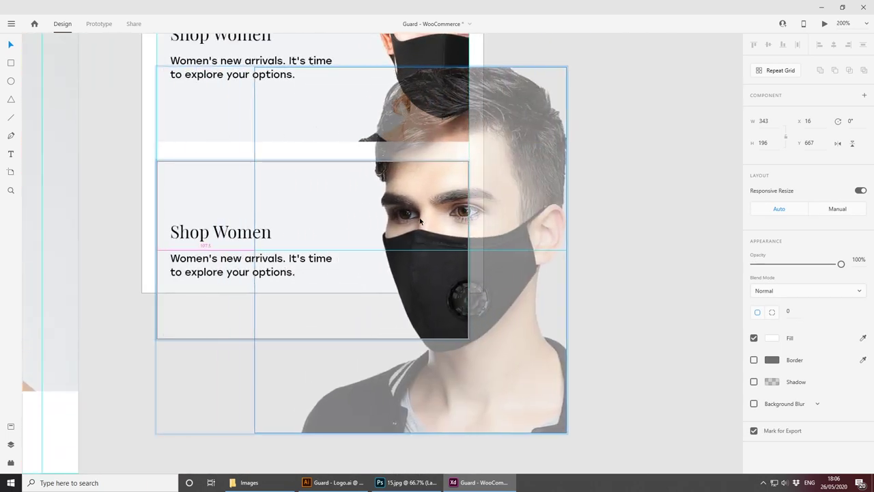
{"action": "left_click_drag", "start_coordinate": [258, 66], "coordinate": [339, 155]}
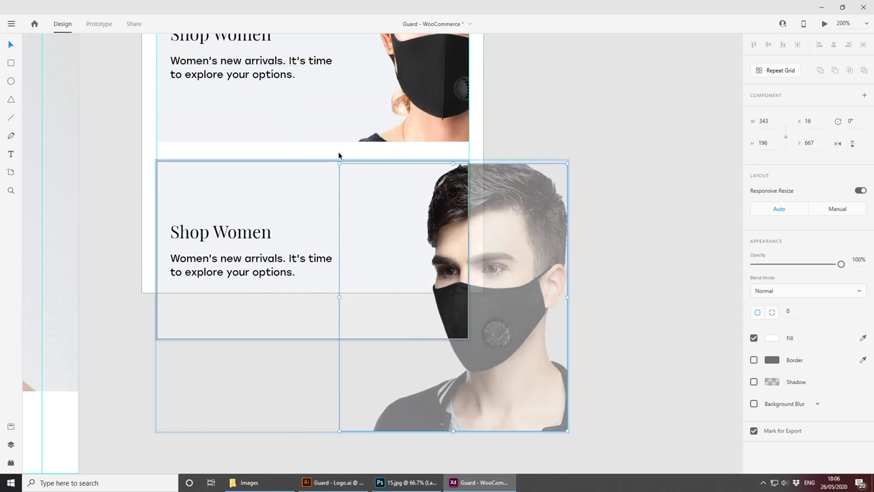
{"action": "left_click_drag", "start_coordinate": [339, 431], "coordinate": [374, 392]}
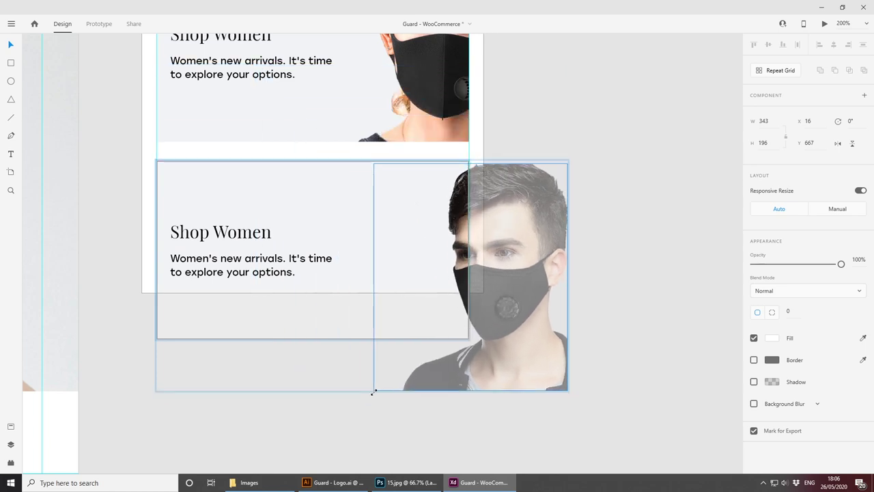
{"action": "left_click_drag", "start_coordinate": [412, 356], "coordinate": [365, 334]}
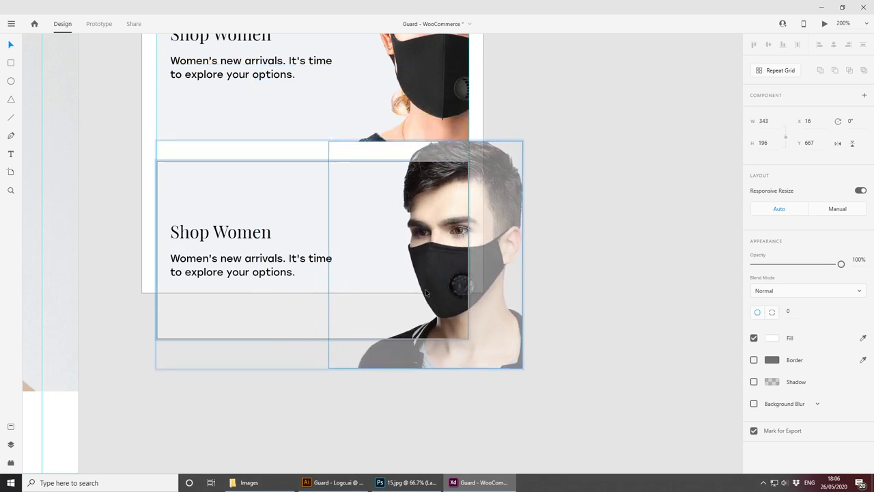
{"action": "left_click_drag", "start_coordinate": [424, 293], "coordinate": [389, 294]}
{"action": "left_click", "coordinate": [534, 316]}
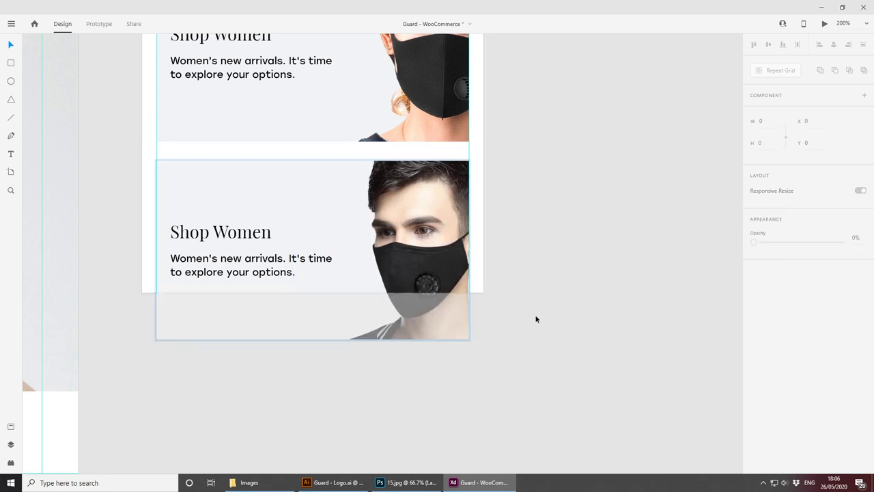
Step: Extend the mobile artboard downward to a height of 1544
{"action": "scroll", "coordinate": [416, 397], "scroll_direction": "down", "scroll_amount": 1}
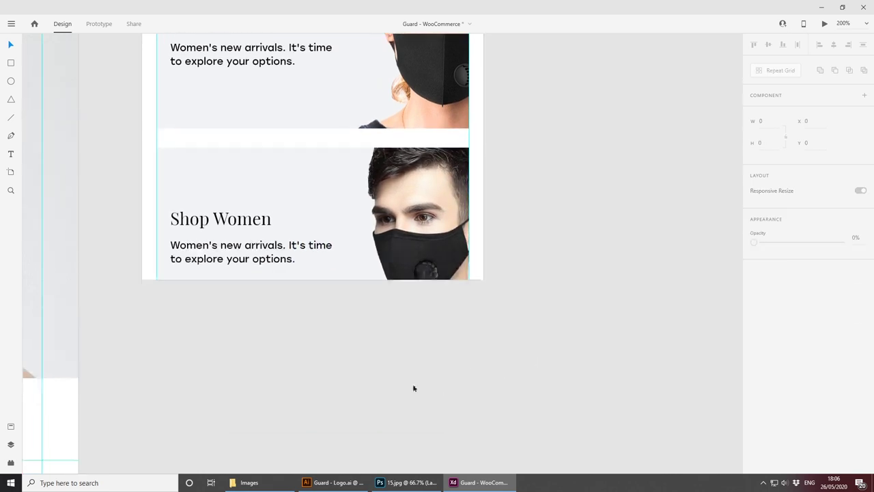
{"action": "left_click", "coordinate": [146, 170]}
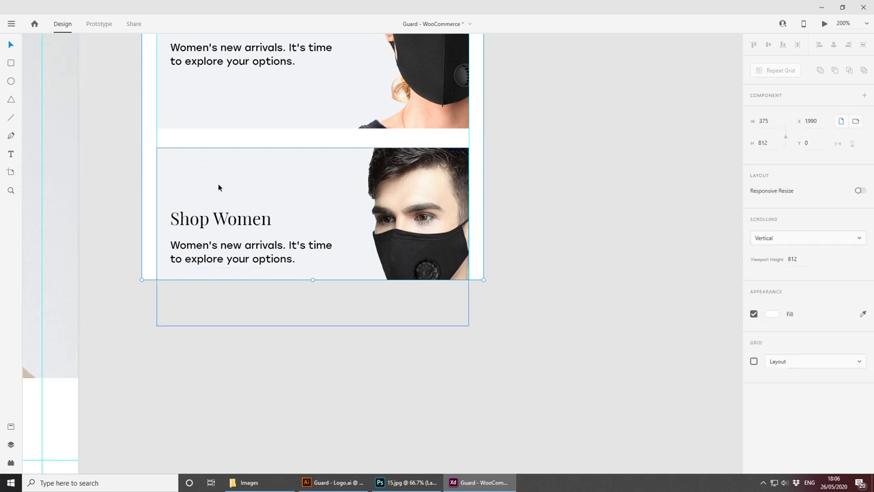
{"action": "left_click_drag", "start_coordinate": [313, 280], "coordinate": [355, 488]}
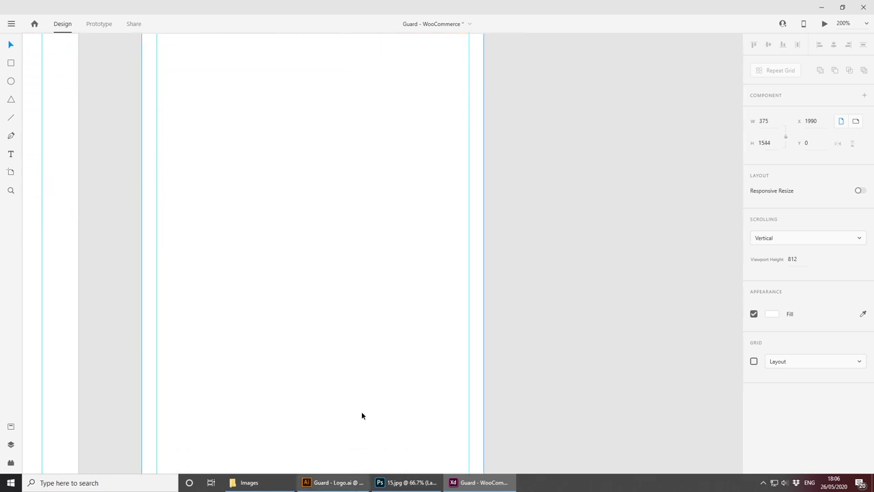
{"action": "scroll", "coordinate": [372, 234], "scroll_direction": "down", "scroll_amount": 3}
{"action": "left_click_drag", "start_coordinate": [387, 93], "coordinate": [384, 171]}
{"action": "left_click_drag", "start_coordinate": [386, 109], "coordinate": [383, 201]}
Step: Change the duplicated banner's heading to "Shop Men"
{"action": "scroll", "coordinate": [383, 201], "scroll_direction": "up", "scroll_amount": 5}
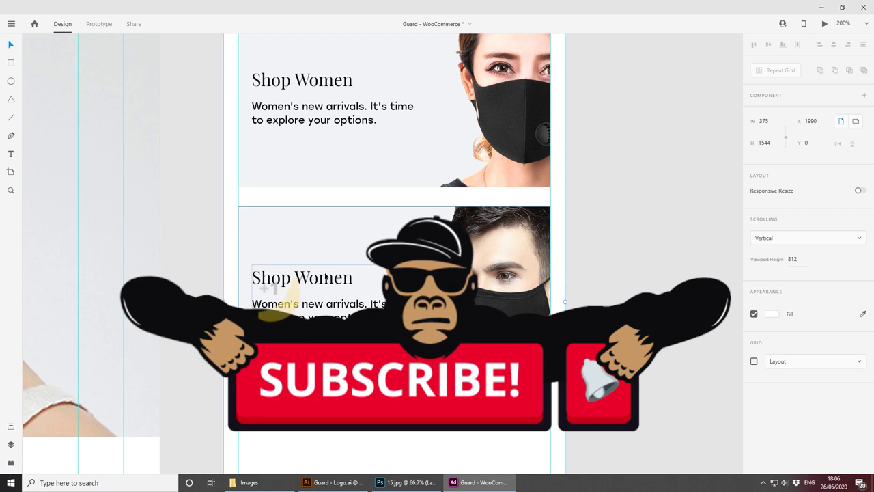
{"action": "left_click", "coordinate": [268, 287]}
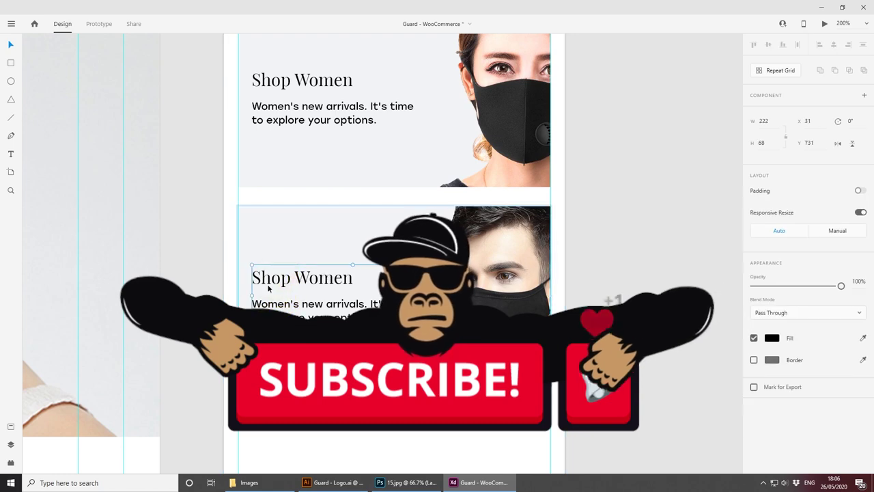
{"action": "double_click", "coordinate": [275, 281]}
{"action": "double_click", "coordinate": [302, 281]}
{"action": "double_click", "coordinate": [318, 283]}
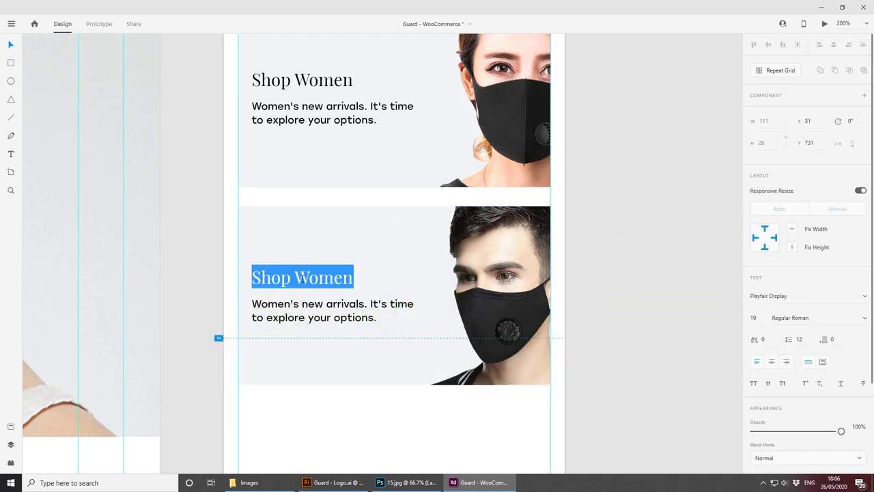
{"action": "left_click_drag", "start_coordinate": [294, 277], "coordinate": [410, 281]}
{"action": "type", "text": "Men"}
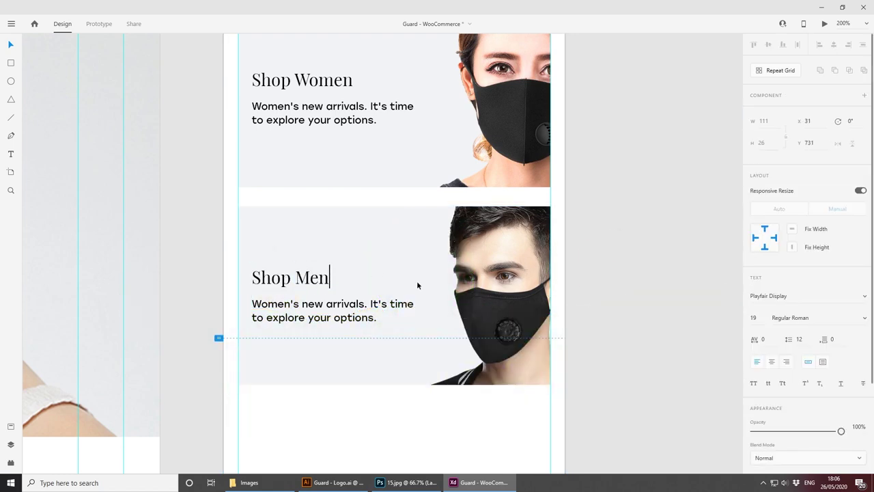
{"action": "key", "text": "Escape"}
Step: Change the opening word of the Shop Men description so it starts with "Men's new arrivals"
{"action": "left_click", "coordinate": [287, 312]}
{"action": "double_click", "coordinate": [286, 312]}
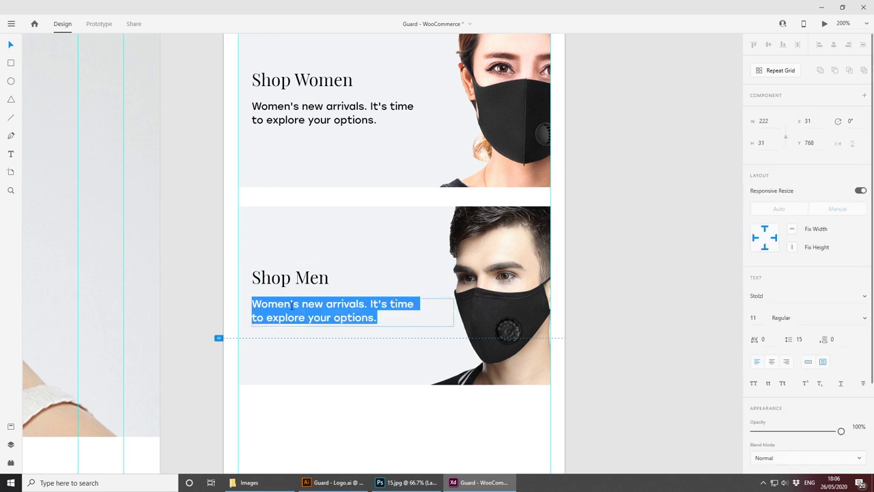
{"action": "left_click_drag", "start_coordinate": [292, 305], "coordinate": [213, 306]}
{"action": "type", "text": "Men"}
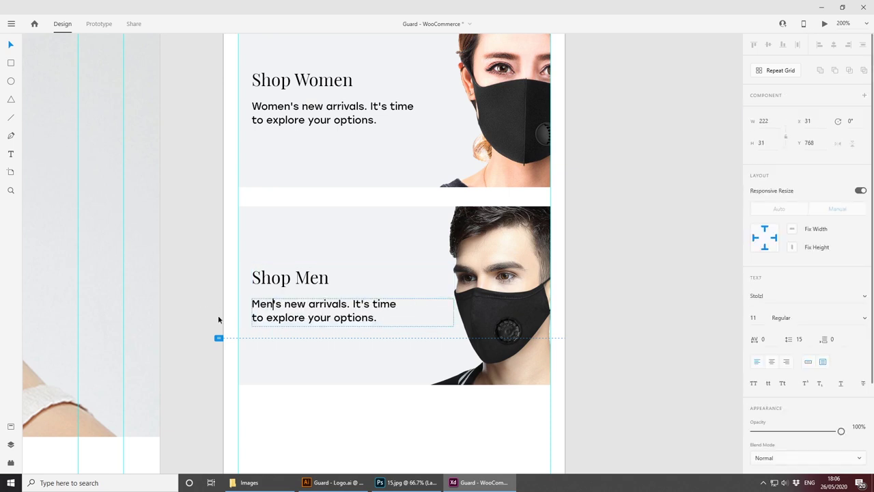
{"action": "key", "text": "Escape"}
{"action": "key", "text": "ctrl+minus"}
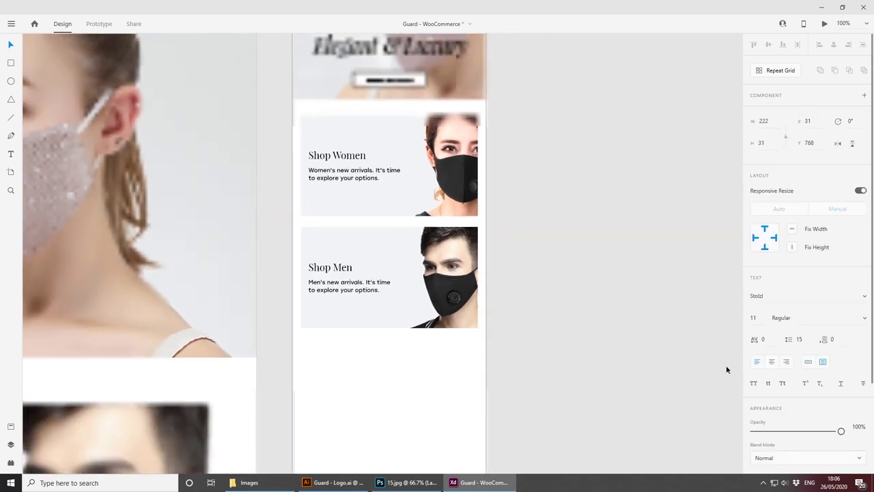
{"action": "left_click", "coordinate": [504, 374]}
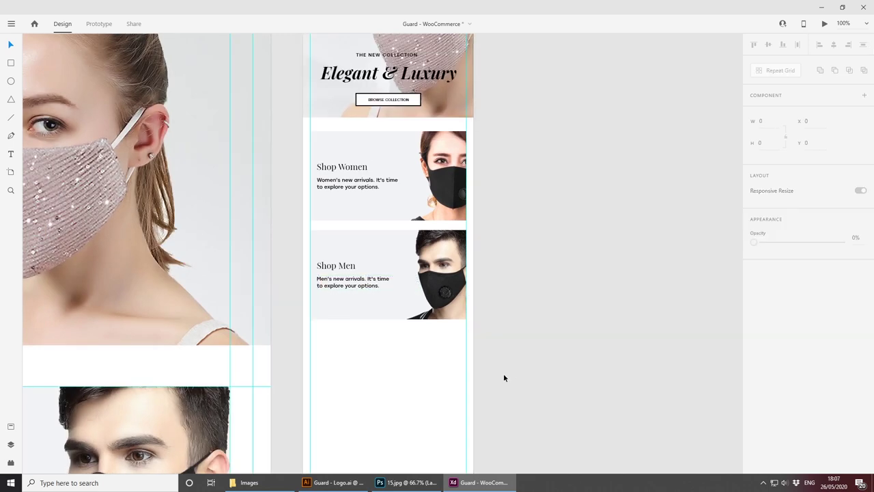
Step: Copy the Women's Best Sellers heading and description from the desktop page to below the mobile Shop Men banner at X 16, Y 910
{"action": "key", "text": "ctrl+minus"}
{"action": "left_click_drag", "start_coordinate": [302, 376], "coordinate": [583, 257]}
{"action": "left_click_drag", "start_coordinate": [469, 373], "coordinate": [520, 220]}
{"action": "scroll", "coordinate": [337, 278], "scroll_direction": "right", "scroll_amount": 2}
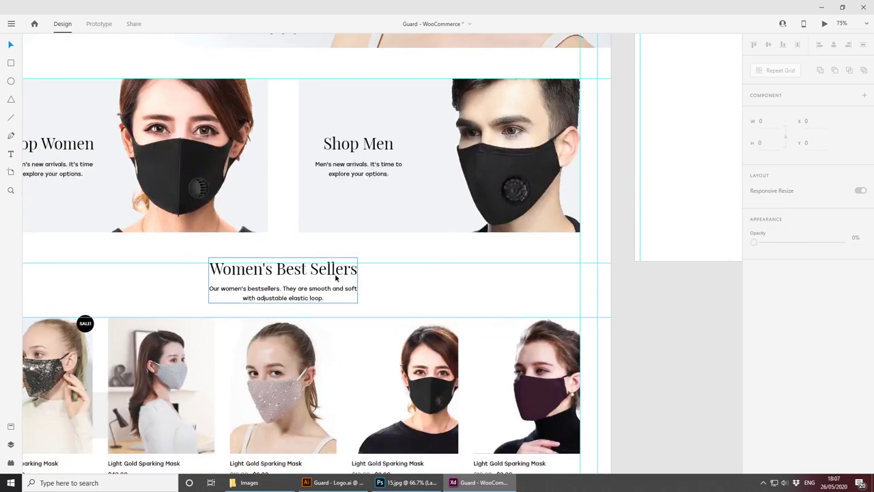
{"action": "left_click_drag", "start_coordinate": [396, 269], "coordinate": [276, 308]}
{"action": "left_click_drag", "start_coordinate": [575, 147], "coordinate": [245, 324]}
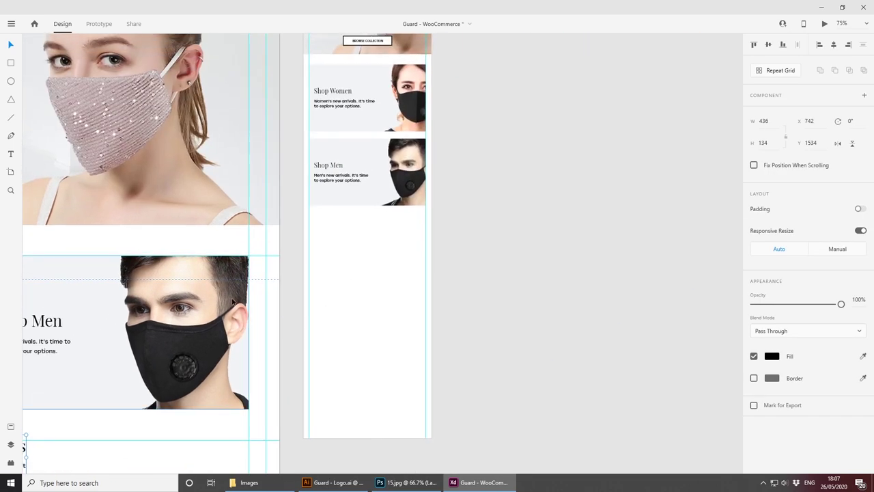
{"action": "left_click_drag", "start_coordinate": [200, 365], "coordinate": [374, 220]}
{"action": "left_click_drag", "start_coordinate": [134, 306], "coordinate": [575, 84]}
{"action": "left_click_drag", "start_coordinate": [546, 146], "coordinate": [402, 308]}
{"action": "mouse_move", "coordinate": [442, 246]}
{"action": "left_mouse_down"}
{"action": "mouse_move", "coordinate": [428, 259]}
{"action": "mouse_move", "coordinate": [433, 244]}
{"action": "left_mouse_up"}
{"action": "key", "text": "ctrl+plus"}
{"action": "key", "text": "ctrl+plus"}
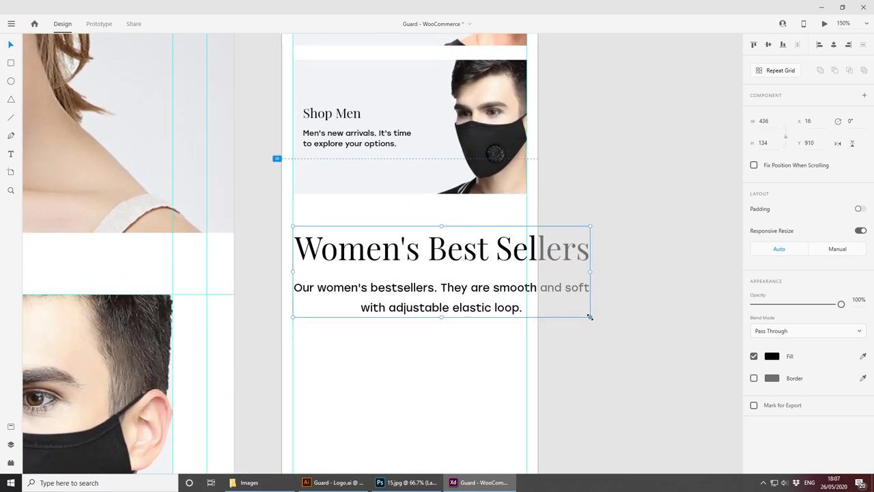
Step: Shrink the Women's Best Sellers block to 278 by 85 and set its heading's font size to 19, matching Shop Men
{"action": "left_click_drag", "start_coordinate": [590, 317], "coordinate": [531, 285]}
{"action": "left_click", "coordinate": [344, 116]}
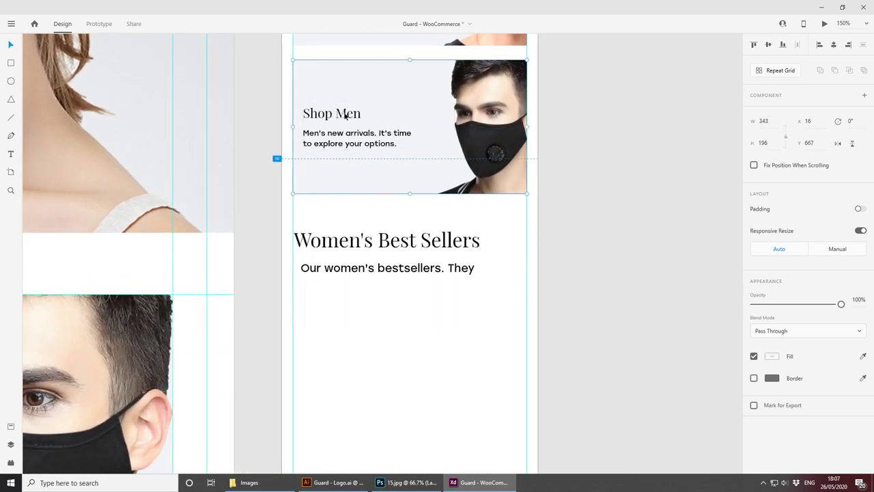
{"action": "double_click", "coordinate": [345, 116]}
{"action": "left_click", "coordinate": [345, 116]}
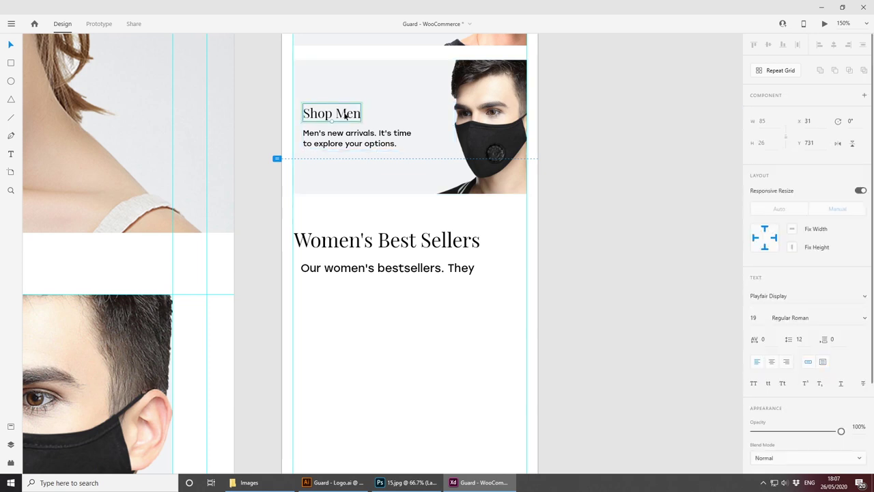
{"action": "left_click", "coordinate": [396, 246]}
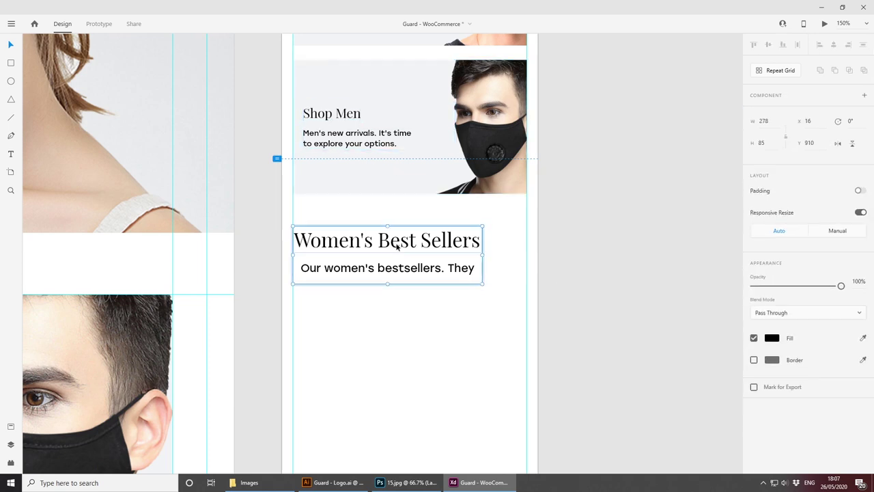
{"action": "double_click", "coordinate": [432, 242]}
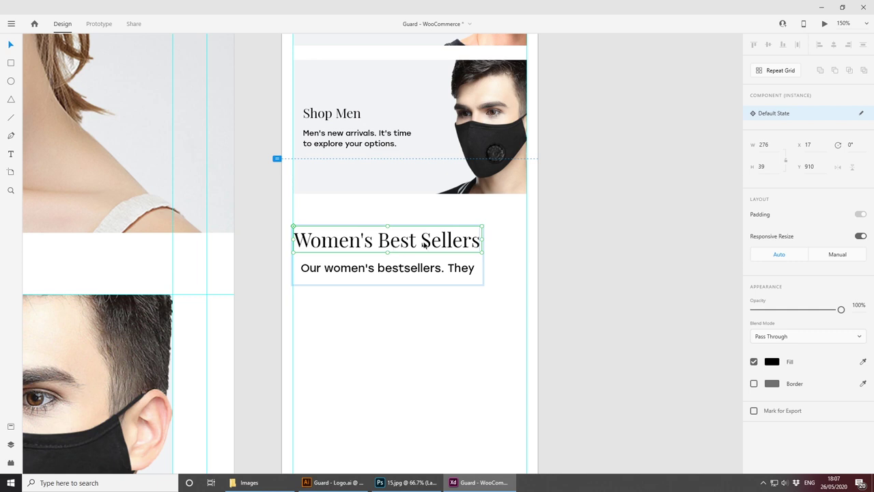
{"action": "double_click", "coordinate": [424, 244]}
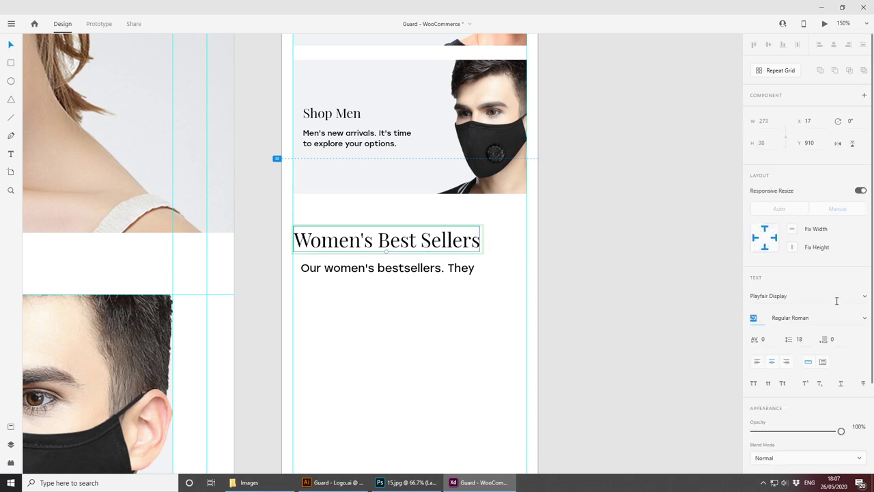
{"action": "type", "text": "19"}
{"action": "key", "text": "Return"}
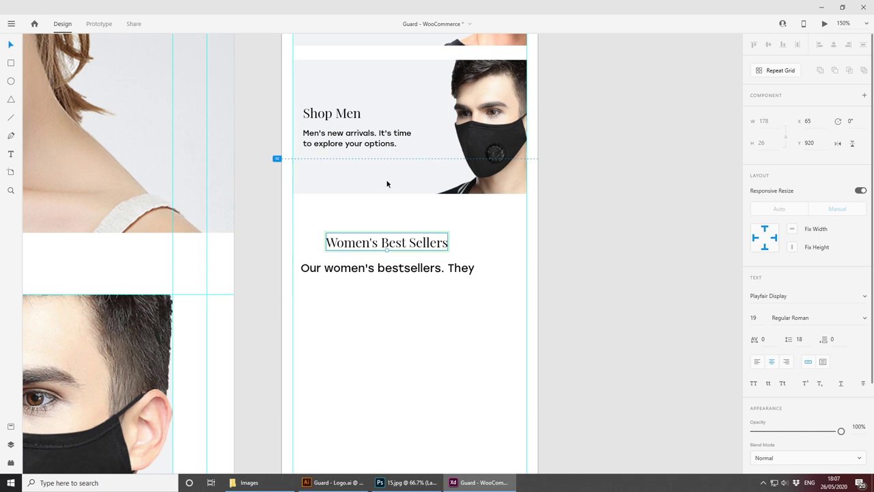
Step: Set the Women's Best Sellers description's font size to 14 and centre the whole block horizontally on the artboard at X 49
{"action": "left_click", "coordinate": [370, 137]}
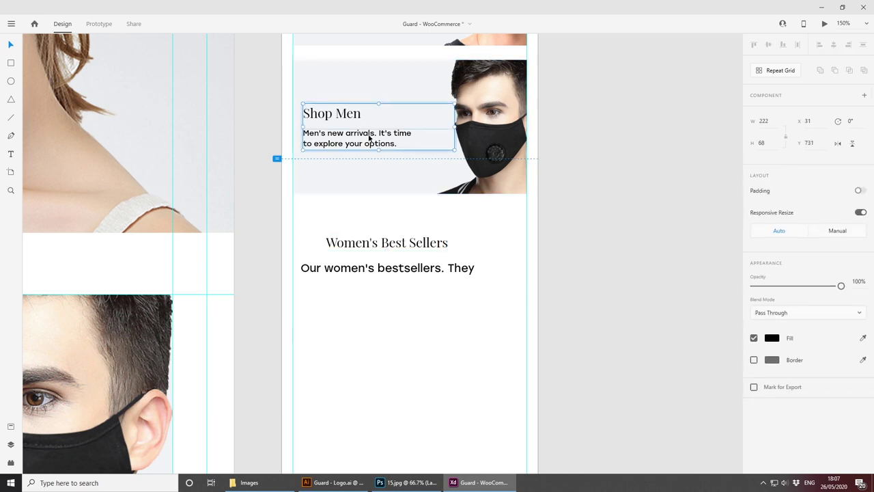
{"action": "left_click", "coordinate": [435, 272]}
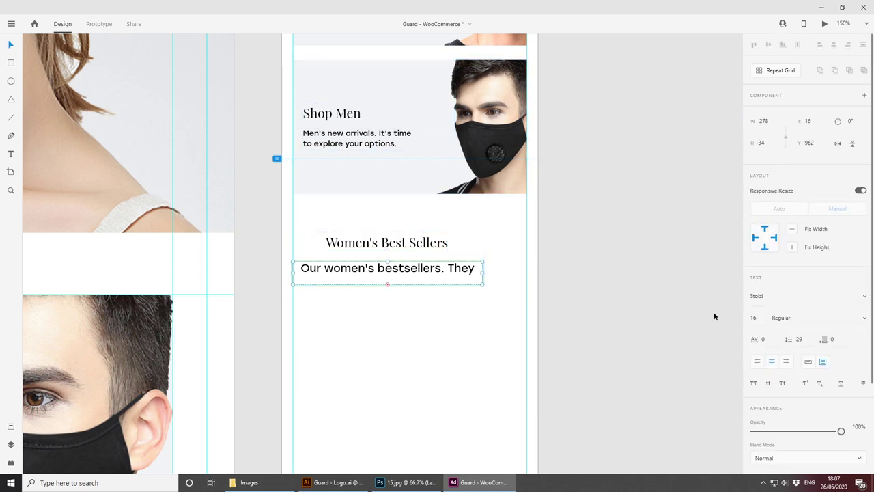
{"action": "type", "text": "14"}
{"action": "key", "text": "Return"}
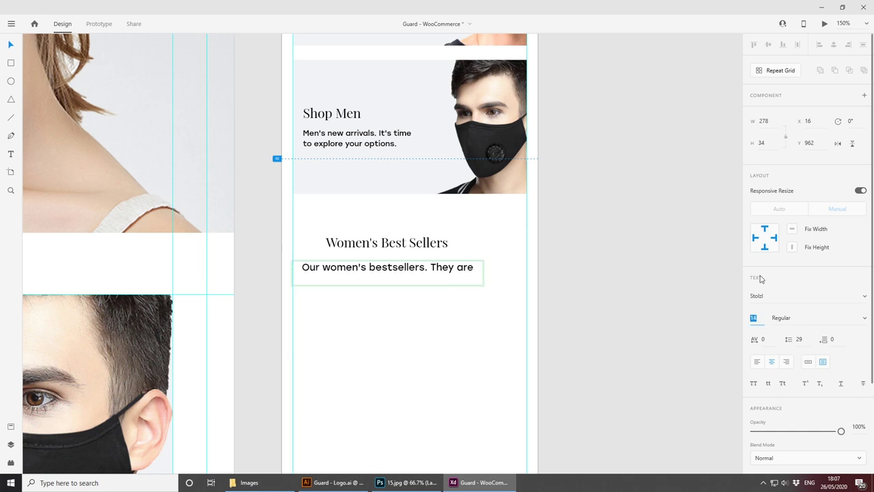
{"action": "left_click_drag", "start_coordinate": [483, 341], "coordinate": [370, 235]}
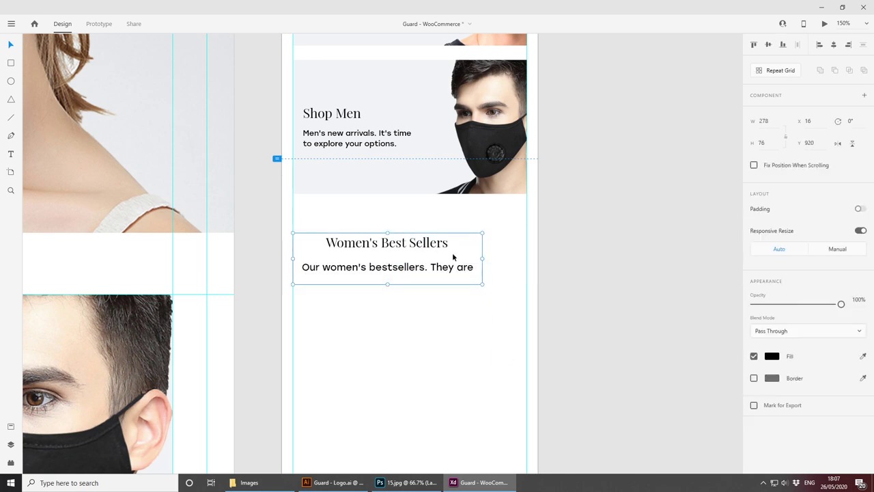
{"action": "left_click_drag", "start_coordinate": [421, 246], "coordinate": [440, 256]}
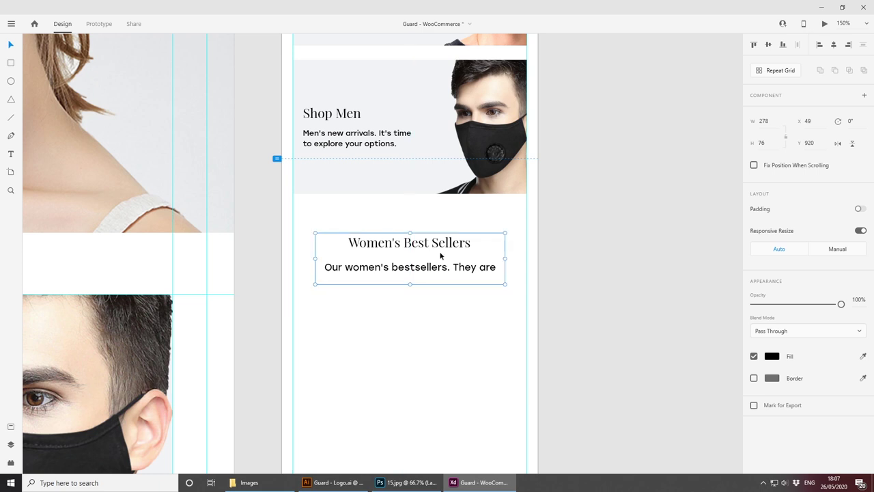
Step: Enlarge the Best Sellers description's text box to a height of 83 and set its line spacing to 16
{"action": "left_click_drag", "start_coordinate": [411, 286], "coordinate": [415, 319]}
{"action": "key", "text": "ctrl+z"}
{"action": "double_click", "coordinate": [423, 271]}
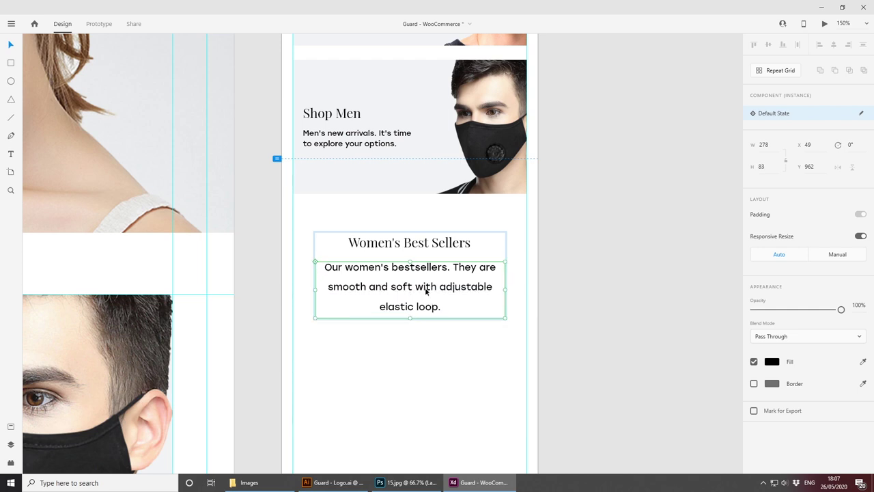
{"action": "double_click", "coordinate": [427, 291]}
{"action": "double_click", "coordinate": [426, 291]}
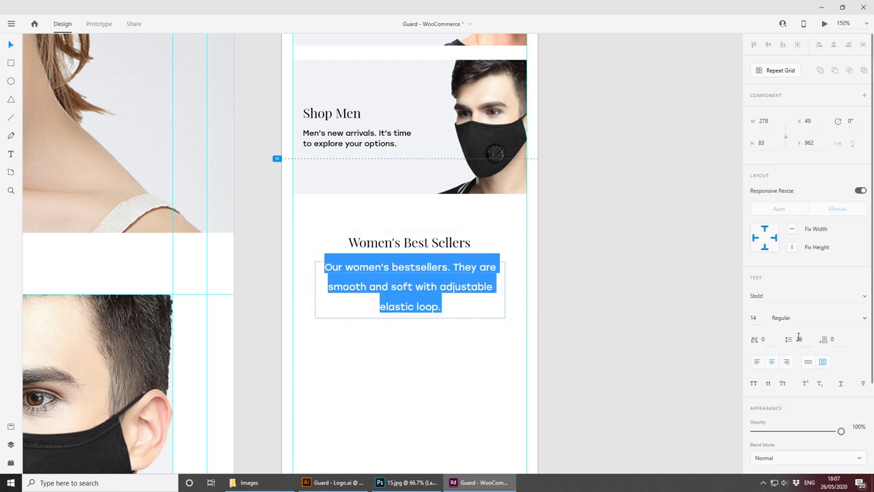
{"action": "left_click", "coordinate": [798, 338]}
{"action": "key", "text": "Return"}
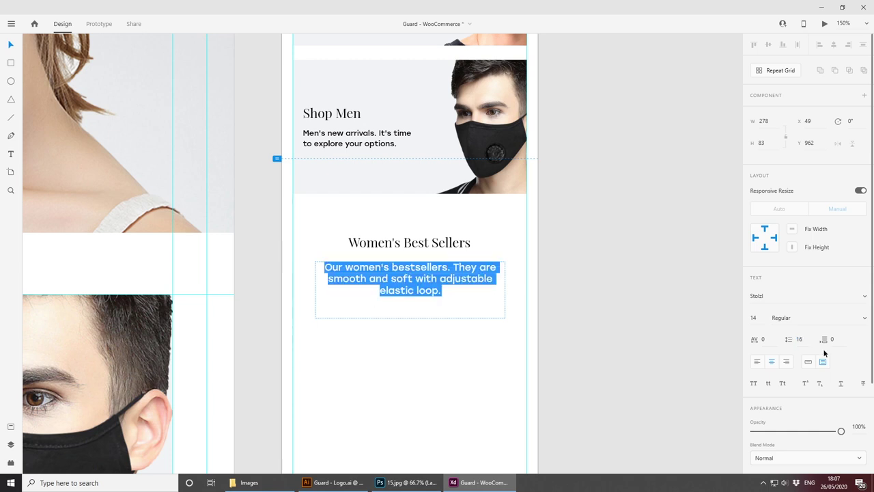
{"action": "key", "text": "Escape"}
{"action": "key", "text": "Escape"}
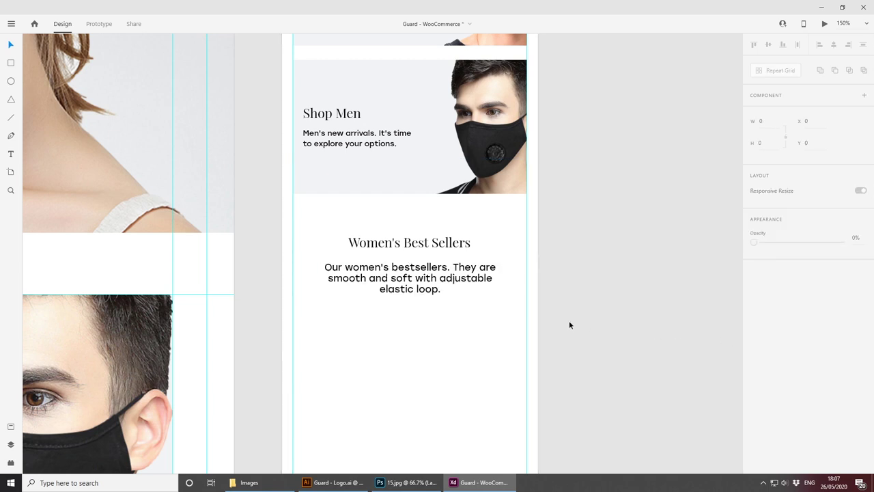
Step: Move the Women's Best Sellers block up closer to the Shop Men banner
{"action": "left_click_drag", "start_coordinate": [396, 244], "coordinate": [397, 217]}
{"action": "left_click", "coordinate": [575, 303]}
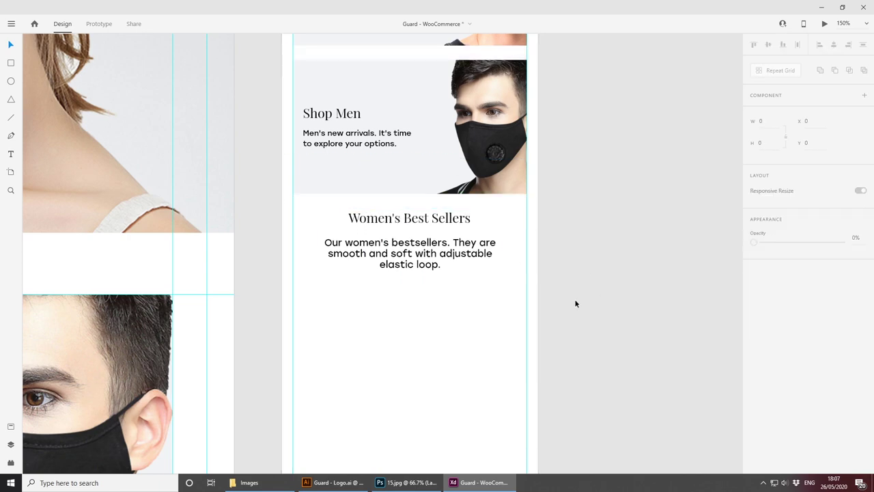
Step: Copy the first product card with its SALE! badge from the desktop Women's Best Sellers row to below the mobile Best Sellers description
{"action": "scroll", "coordinate": [475, 311], "scroll_direction": "down", "scroll_amount": 3}
{"action": "scroll", "coordinate": [457, 283], "scroll_direction": "down", "scroll_amount": 5}
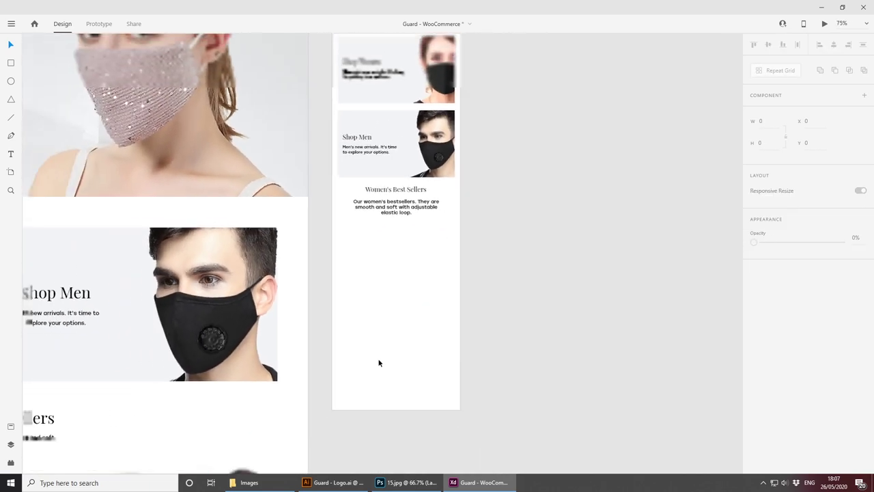
{"action": "scroll", "coordinate": [440, 246], "scroll_direction": "down", "scroll_amount": 5}
{"action": "scroll", "coordinate": [440, 245], "scroll_direction": "left", "scroll_amount": 8}
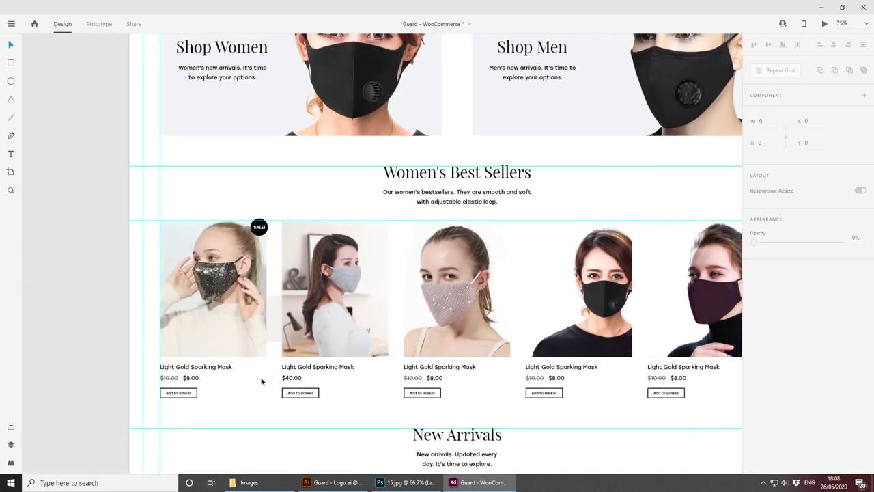
{"action": "left_click_drag", "start_coordinate": [249, 415], "coordinate": [138, 217]}
{"action": "left_click", "coordinate": [260, 426]}
{"action": "left_click", "coordinate": [272, 321]}
{"action": "key", "text": "Delete"}
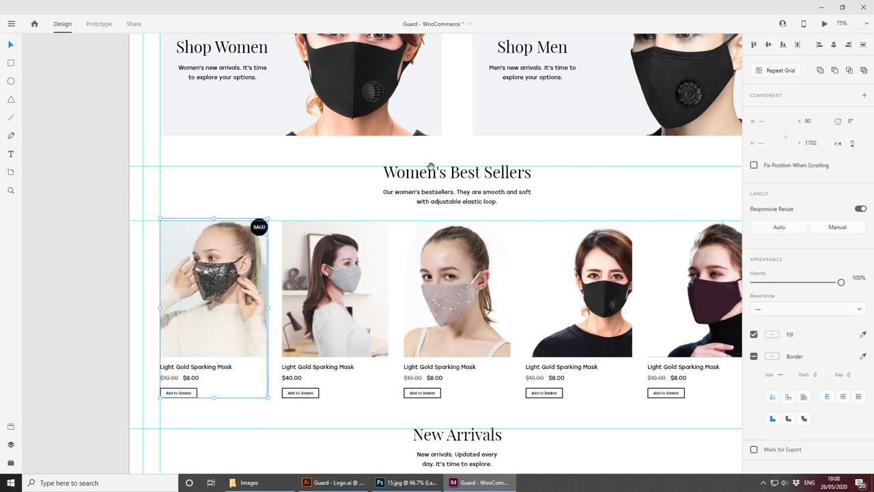
{"action": "left_click_drag", "start_coordinate": [645, 70], "coordinate": [203, 271]}
{"action": "key", "text": "ctrl+v"}
{"action": "left_click_drag", "start_coordinate": [197, 233], "coordinate": [439, 249]}
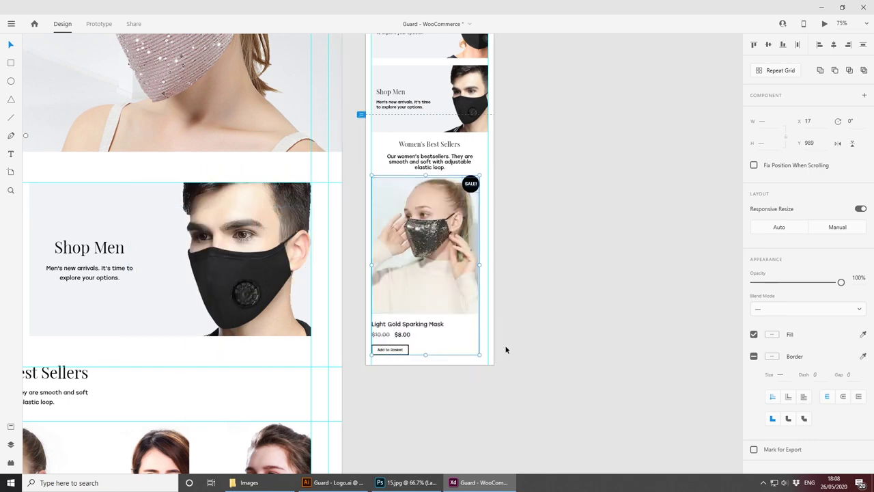
Step: Try to enlarge the mobile product card proportionally to the right margin guide and stretch its photo to reach that guide
{"action": "key", "text": "ctrl+plus"}
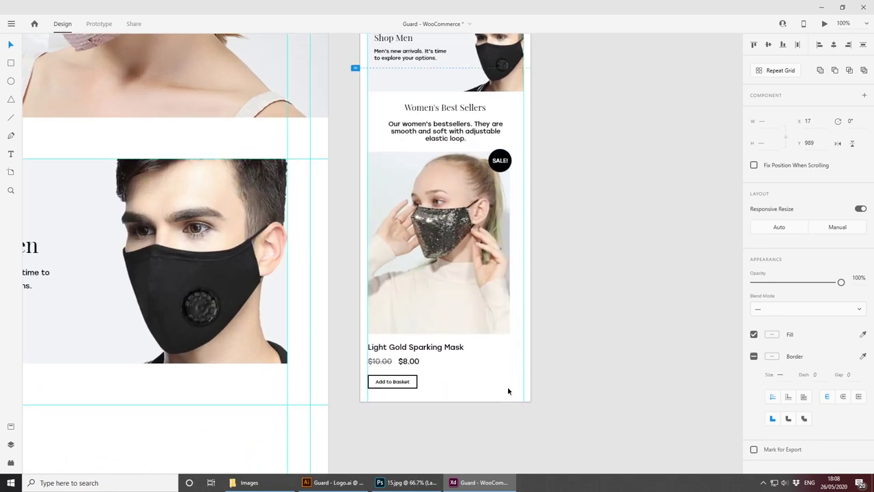
{"action": "left_click_drag", "start_coordinate": [512, 389], "coordinate": [524, 406]}
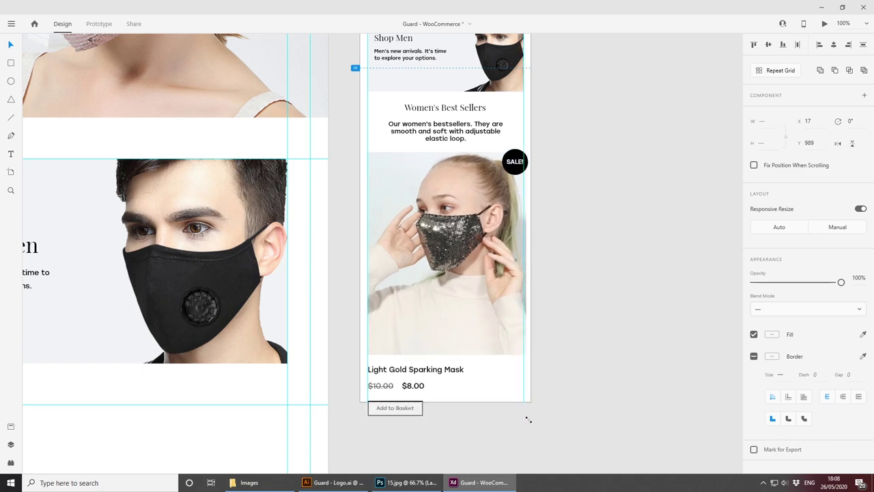
{"action": "scroll", "coordinate": [527, 404], "scroll_direction": "up", "scroll_amount": 5}
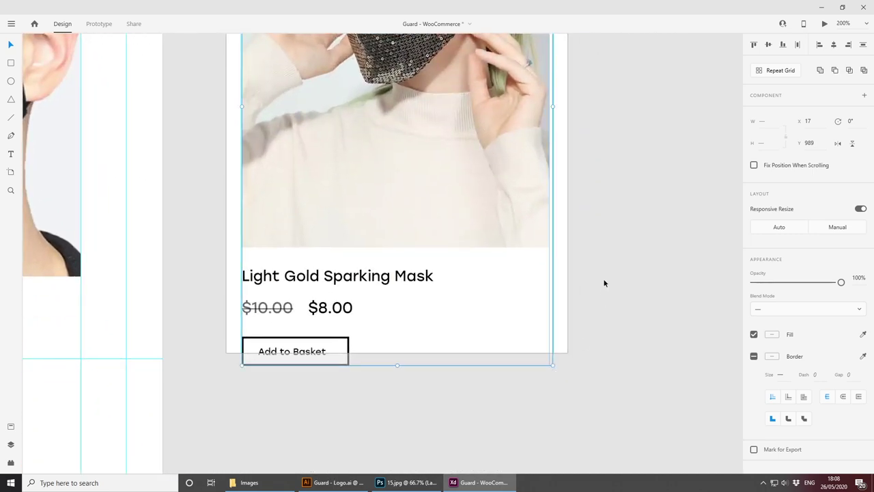
{"action": "left_click", "coordinate": [474, 164]}
{"action": "scroll", "coordinate": [530, 269], "scroll_direction": "up", "scroll_amount": 2}
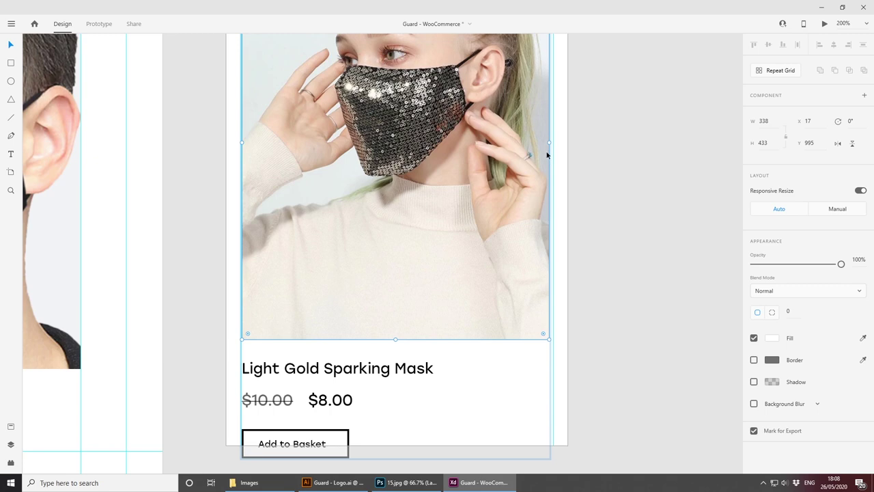
{"action": "left_click_drag", "start_coordinate": [550, 142], "coordinate": [553, 143]}
{"action": "left_click", "coordinate": [598, 239]}
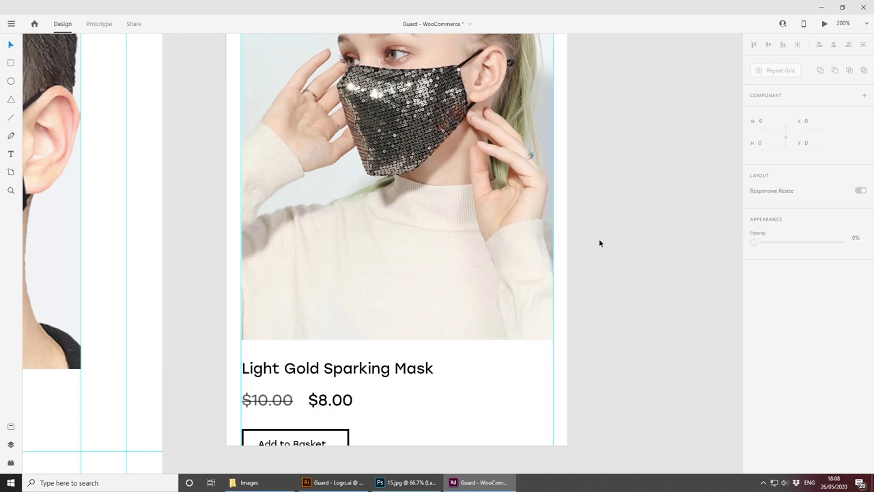
{"action": "key", "text": "ctrl+minus"}
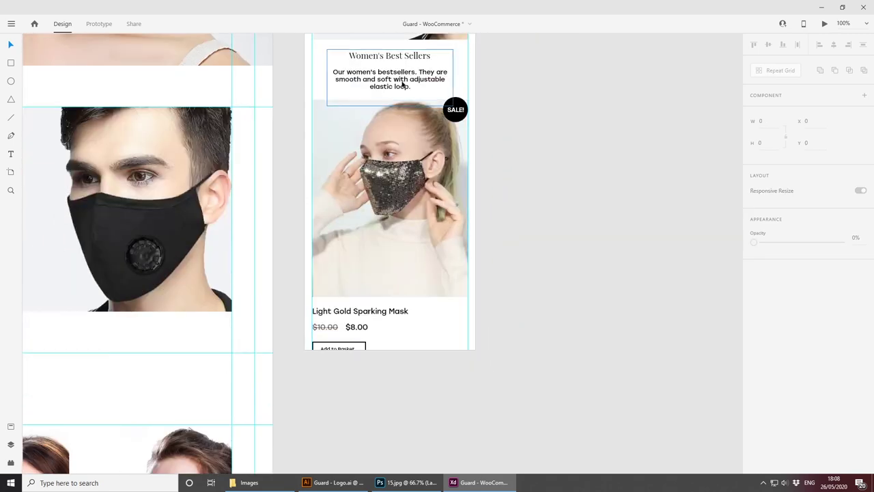
Step: Undo the product card's enlargement and place it against the mobile artboard's left margin guide at X 16, Y 990
{"action": "key", "text": "ctrl+z"}
{"action": "key", "text": "ctrl+z"}
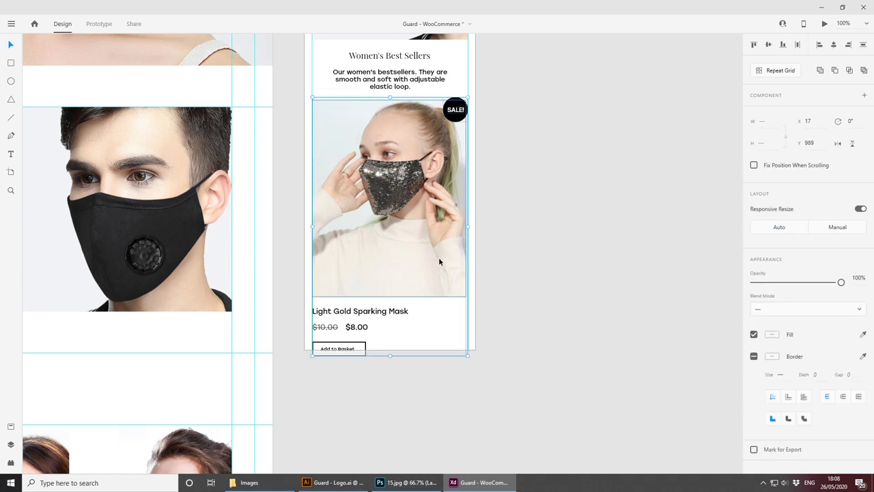
{"action": "key", "text": "ctrl+z"}
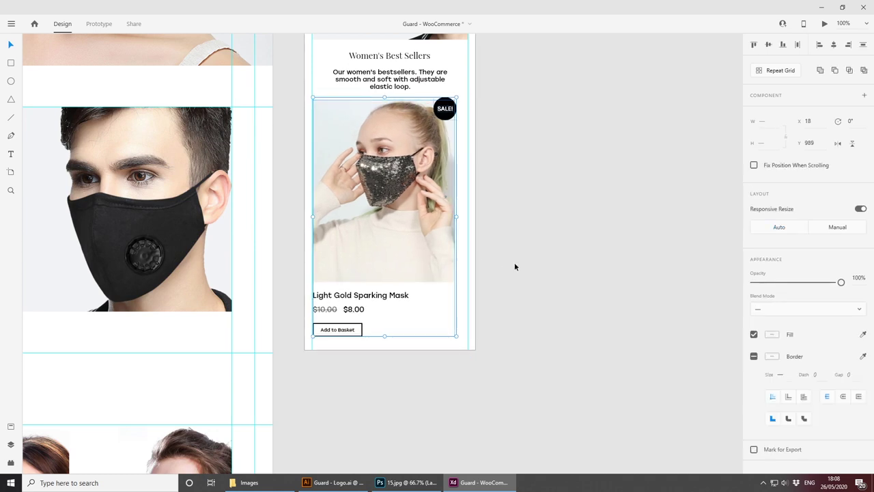
{"action": "key", "text": "ctrl+z"}
{"action": "key", "text": "ctrl+z"}
{"action": "left_click_drag", "start_coordinate": [85, 156], "coordinate": [408, 174]}
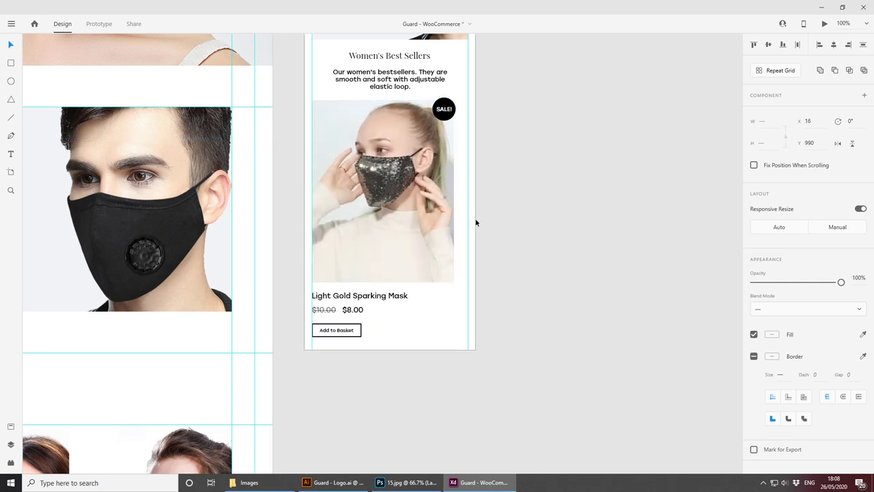
Step: Shorten the product photo from its lower edge and widen it to the mobile artboard's right margin guide
{"action": "double_click", "coordinate": [389, 278]}
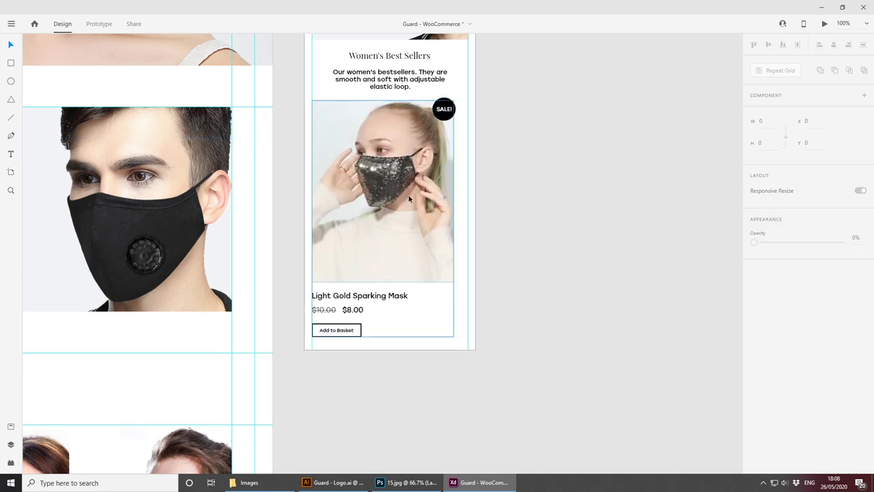
{"action": "left_click_drag", "start_coordinate": [383, 282], "coordinate": [382, 253]}
{"action": "left_click_drag", "start_coordinate": [455, 176], "coordinate": [468, 176]}
Step: Move the product's title, price and Add to Basket button up together beneath the shortened photo, to Y 1356
{"action": "left_click", "coordinate": [368, 296]}
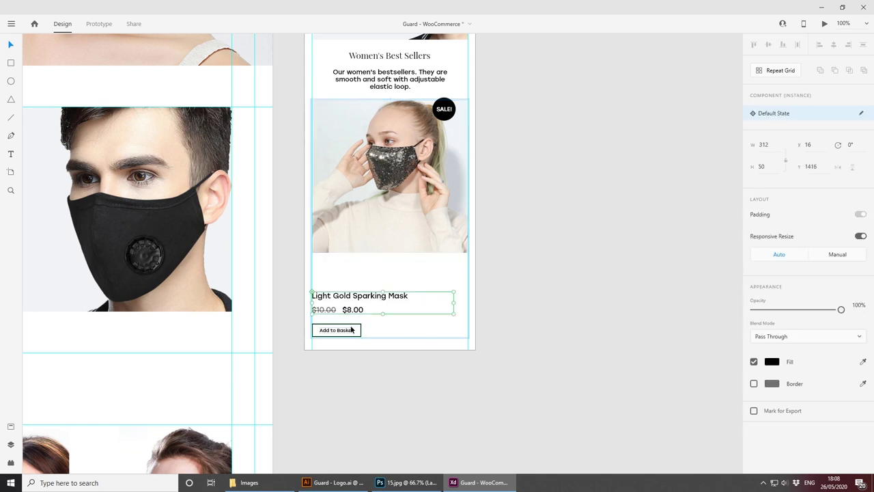
{"action": "left_click", "coordinate": [351, 328], "text": "shift"}
{"action": "key", "text": "shift+Up"}
{"action": "key", "text": "shift+Up"}
{"action": "key", "text": "shift+Up"}
{"action": "key", "text": "shift+Up"}
{"action": "key", "text": "shift+Up"}
{"action": "key", "text": "Up"}
{"action": "key", "text": "Up"}
{"action": "key", "text": "Up"}
{"action": "key", "text": "Up"}
{"action": "key", "text": "Up"}
{"action": "key", "text": "Up"}
{"action": "key", "text": "Up"}
{"action": "key", "text": "Up"}
{"action": "key", "text": "Up"}
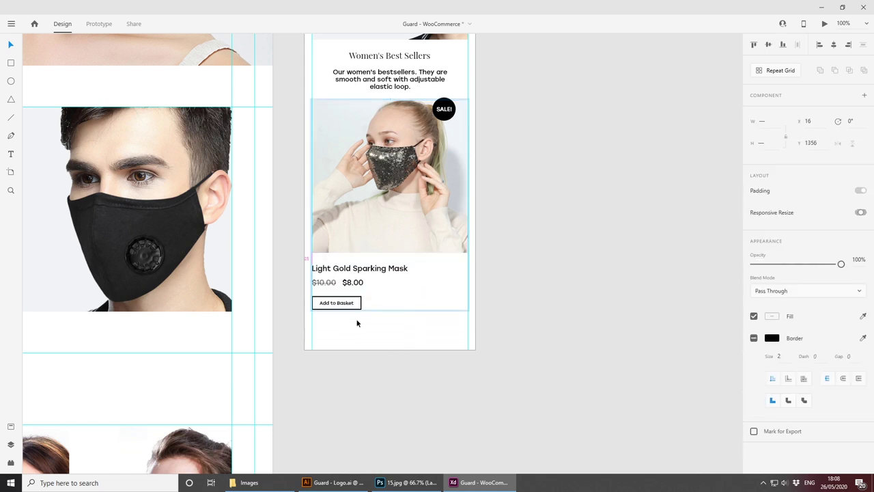
{"action": "left_click", "coordinate": [531, 297]}
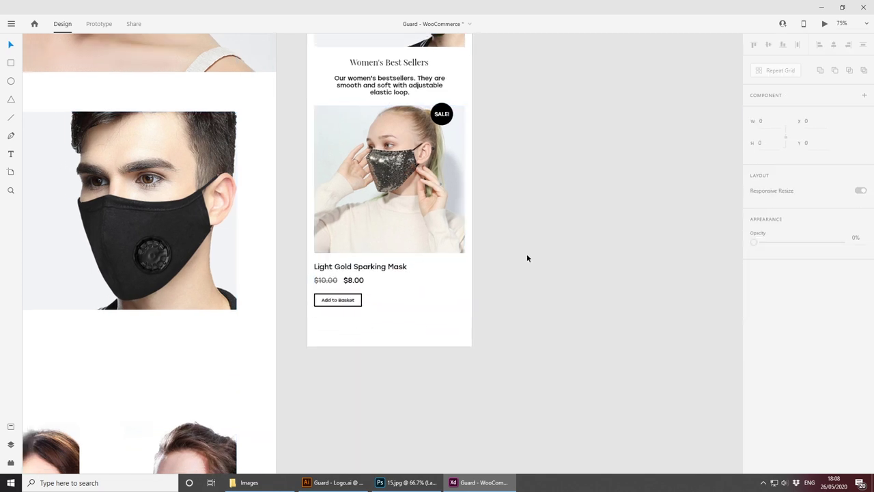
Step: Try to move only the SALE! badge's black circle to the product photo's upper-right corner
{"action": "key", "text": "ctrl+minus"}
{"action": "left_click", "coordinate": [428, 144]}
{"action": "left_click_drag", "start_coordinate": [431, 143], "coordinate": [439, 142]}
{"action": "key", "text": "ctrl+plus"}
{"action": "key", "text": "ctrl+plus"}
{"action": "key", "text": "ctrl+plus"}
{"action": "key", "text": "space"}
{"action": "left_click_drag", "start_coordinate": [566, 137], "coordinate": [493, 360]}
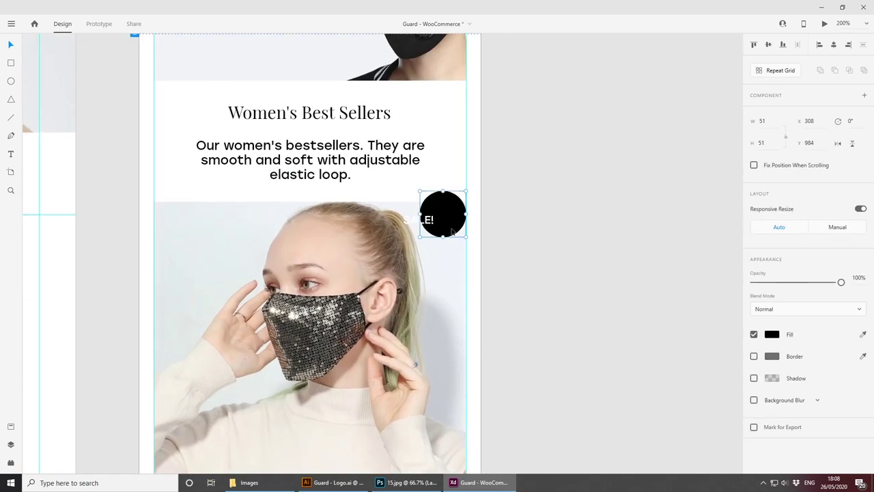
{"action": "key", "text": "ctrl+z"}
Step: Move the SALE! badge's circle and text together to the photo's upper-right corner at X 314, Y 988
{"action": "left_click", "coordinate": [415, 211]}
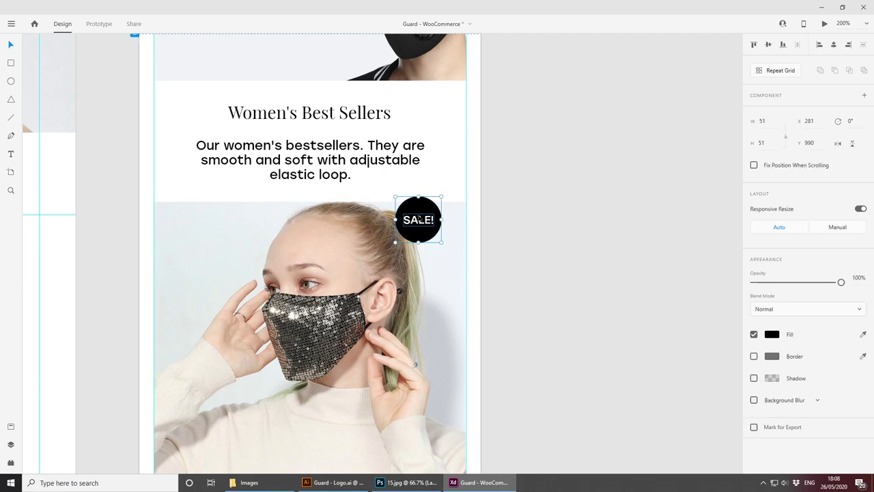
{"action": "left_click_drag", "start_coordinate": [417, 214], "coordinate": [450, 219]}
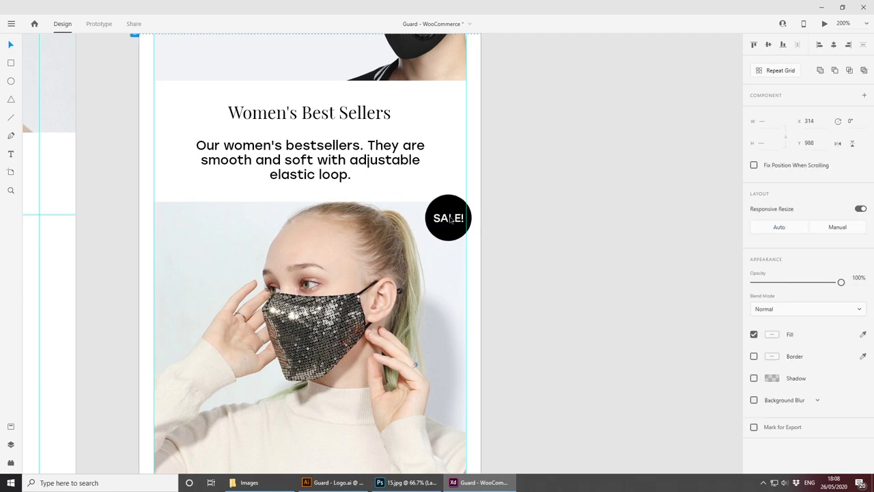
{"action": "key", "text": "ctrl+minus"}
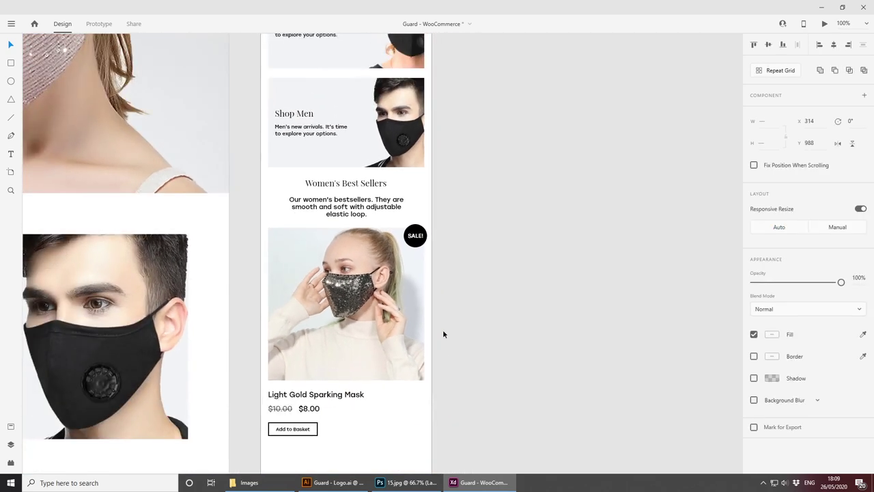
{"action": "left_click", "coordinate": [443, 329]}
Step: Review the mobile page from the header to the product card and compare it with the desktop Home artboard
{"action": "scroll", "coordinate": [433, 333], "scroll_direction": "down", "scroll_amount": 2}
{"action": "scroll", "coordinate": [409, 327], "scroll_direction": "down", "scroll_amount": 2}
{"action": "scroll", "coordinate": [408, 334], "scroll_direction": "up", "scroll_amount": 6}
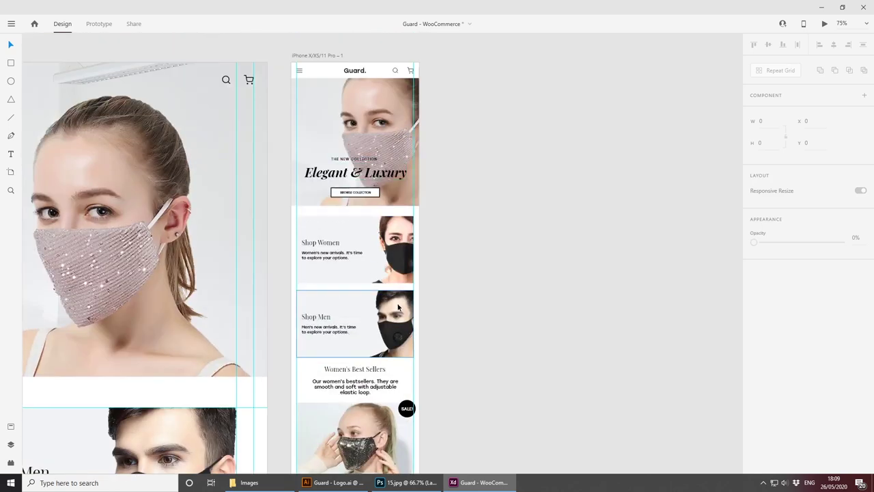
{"action": "scroll", "coordinate": [397, 306], "scroll_direction": "down", "scroll_amount": 2}
{"action": "scroll", "coordinate": [355, 278], "scroll_direction": "down", "scroll_amount": 3}
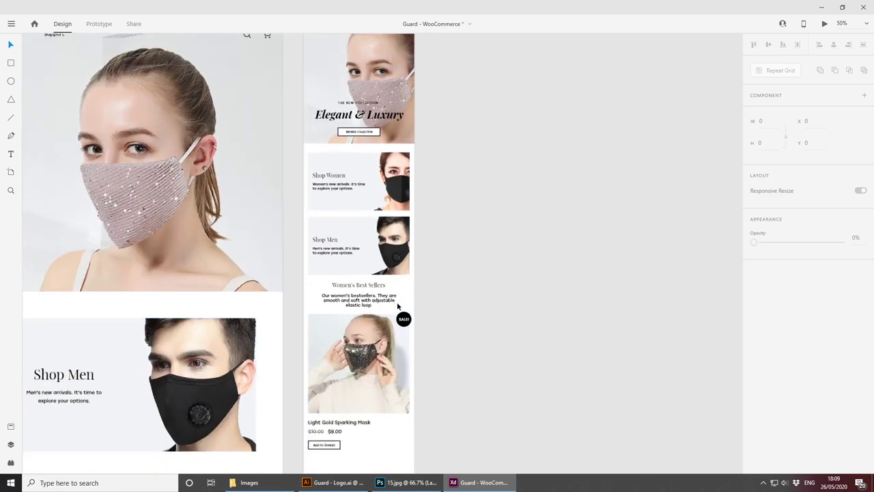
{"action": "scroll", "coordinate": [355, 278], "scroll_direction": "left", "scroll_amount": 4}
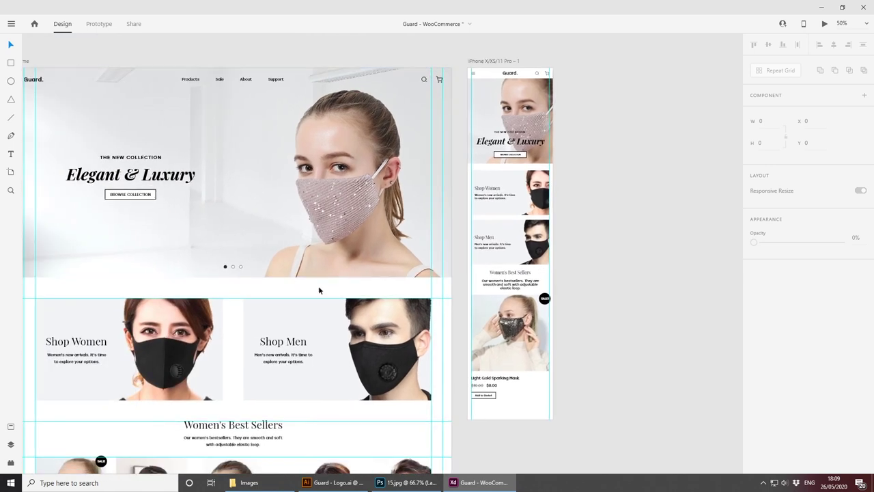
{"action": "left_click_drag", "start_coordinate": [319, 289], "coordinate": [418, 295]}
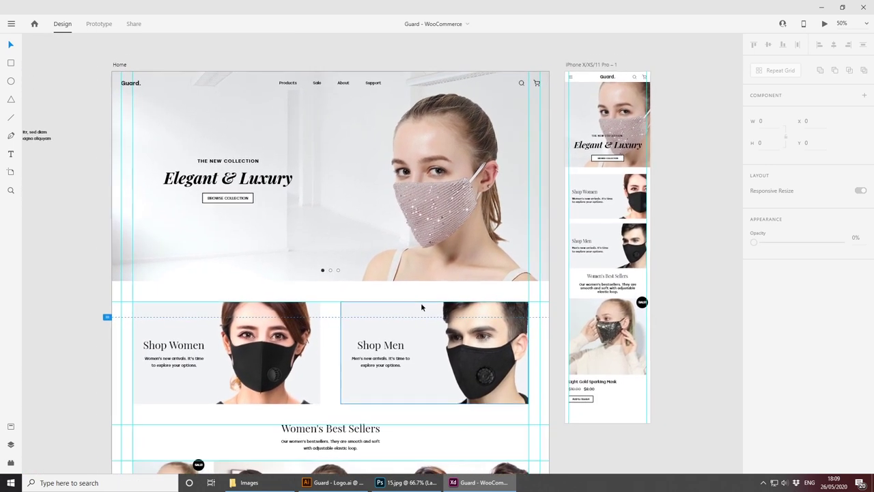